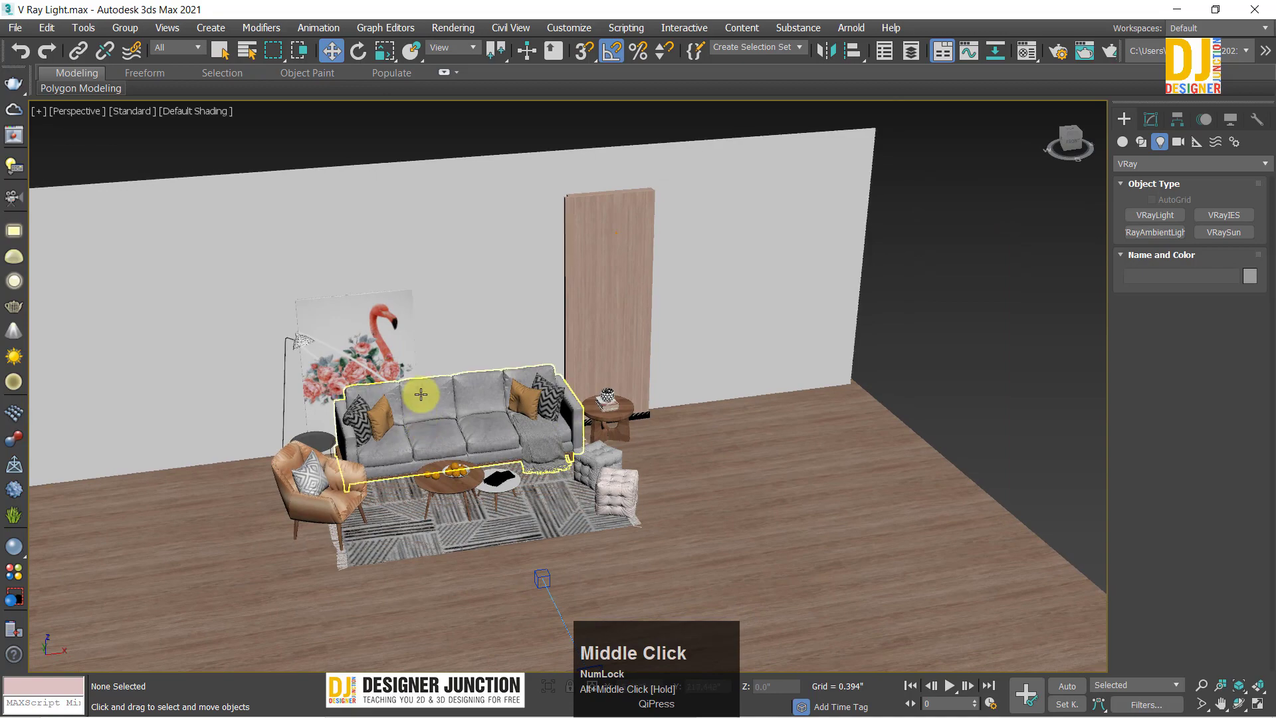
# Step: Examine the living room scene around the sofa, rug, tables and armchair from several distances and angles
pyautogui.press('z')
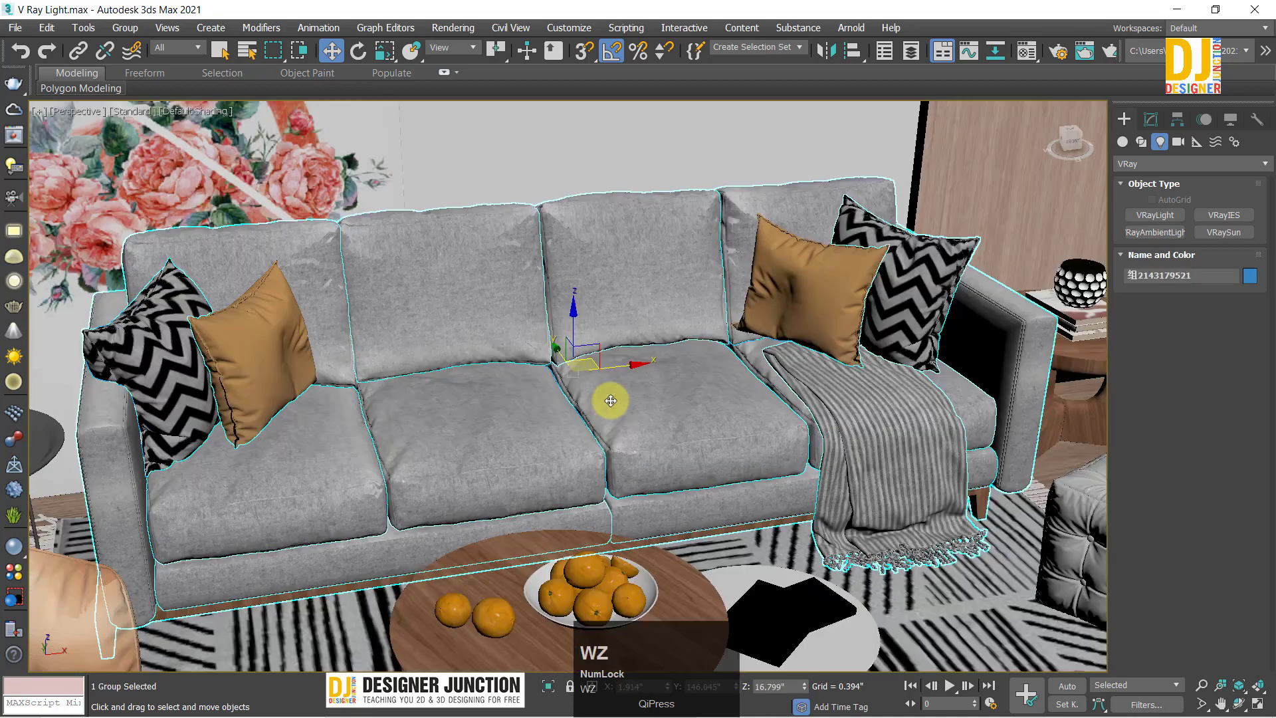
pyautogui.scroll(-10, 556, 342)
pyautogui.scroll(10, 551, 332)
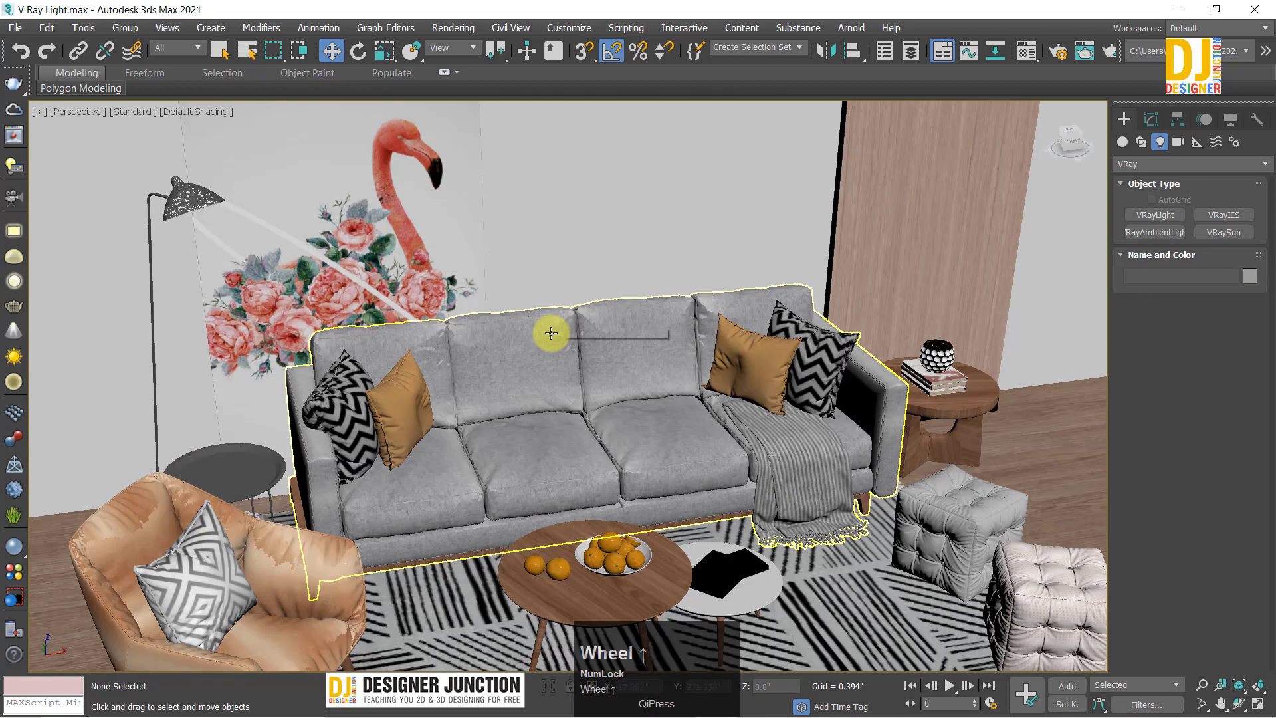
pyautogui.keyDown('alt'); pyautogui.moveTo(550, 328); pyautogui.dragTo(509, 315, button='middle'); pyautogui.keyUp('alt')
pyautogui.scroll(-3, 529, 323)
pyautogui.scroll(-8, 489, 319)
pyautogui.scroll(8, 603, 382)
pyautogui.scroll(-8, 561, 370)
pyautogui.scroll(10, 484, 381)
pyautogui.scroll(-1, 557, 332)
pyautogui.scroll(-8, 530, 362)
pyautogui.scroll(5, 533, 361)
pyautogui.scroll(3, 534, 361)
pyautogui.scroll(-8, 521, 330)
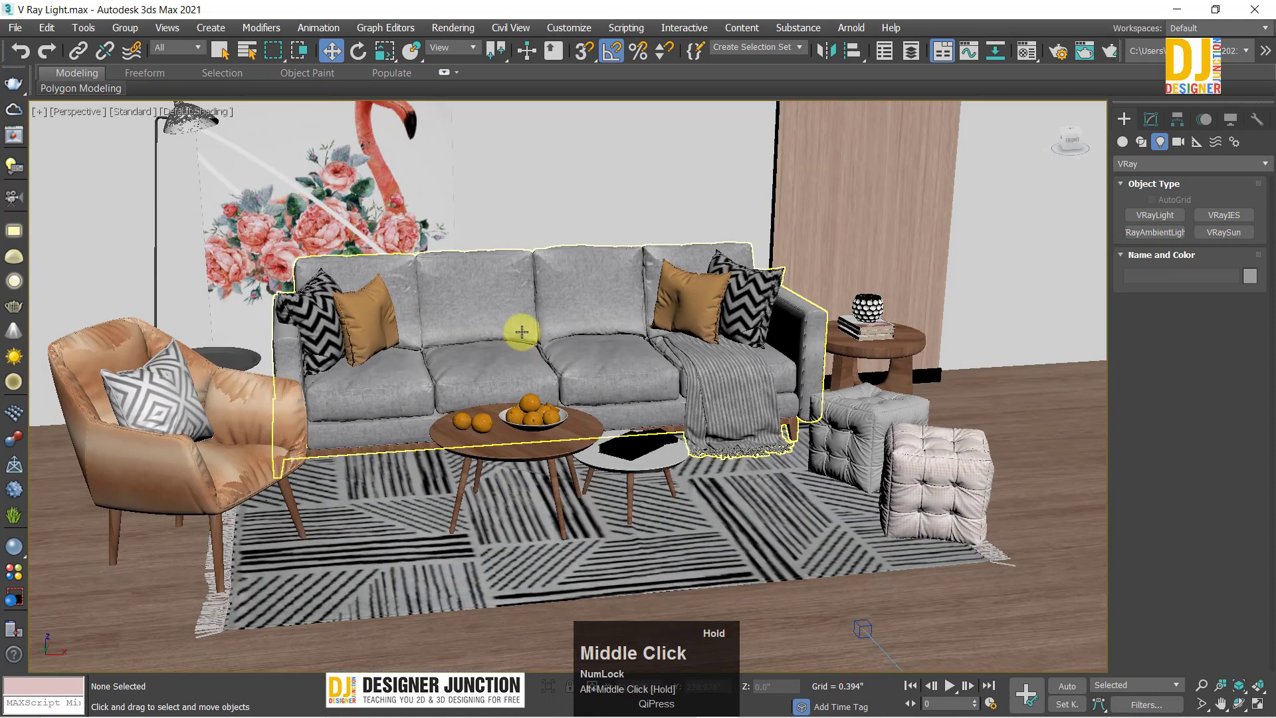
pyautogui.scroll(4, 528, 355)
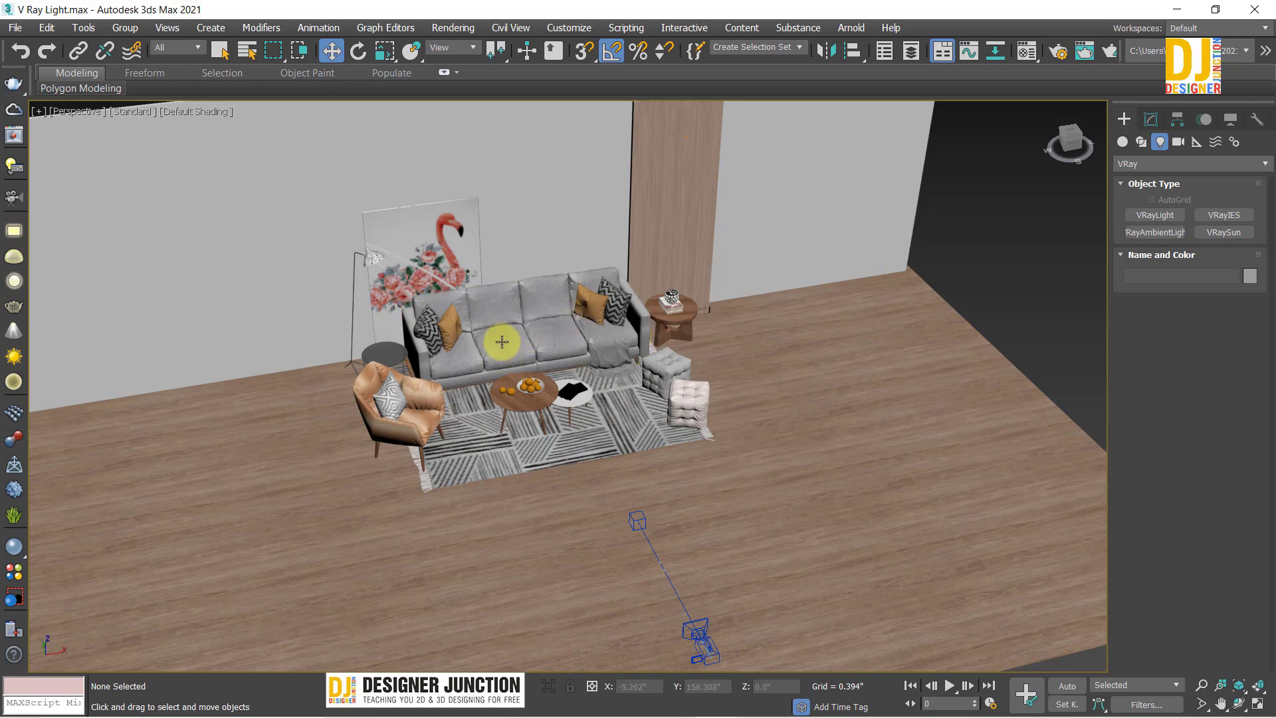
pyautogui.keyDown('alt'); pyautogui.moveTo(505, 340); pyautogui.dragTo(329, 249, button='middle'); pyautogui.keyUp('alt')
# Step: Switch to the full-size Top view and set the light creation category to VRay
pyautogui.hotkey('alt', 'w')
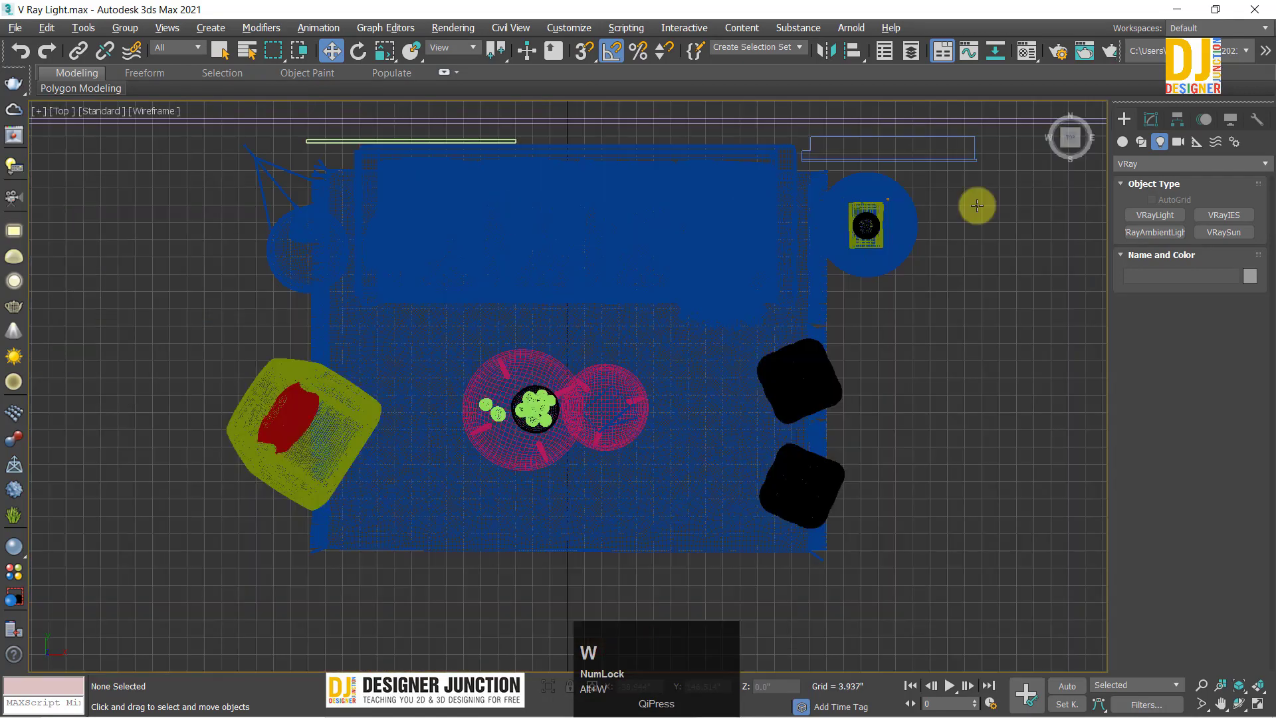
pyautogui.click(1150, 120)
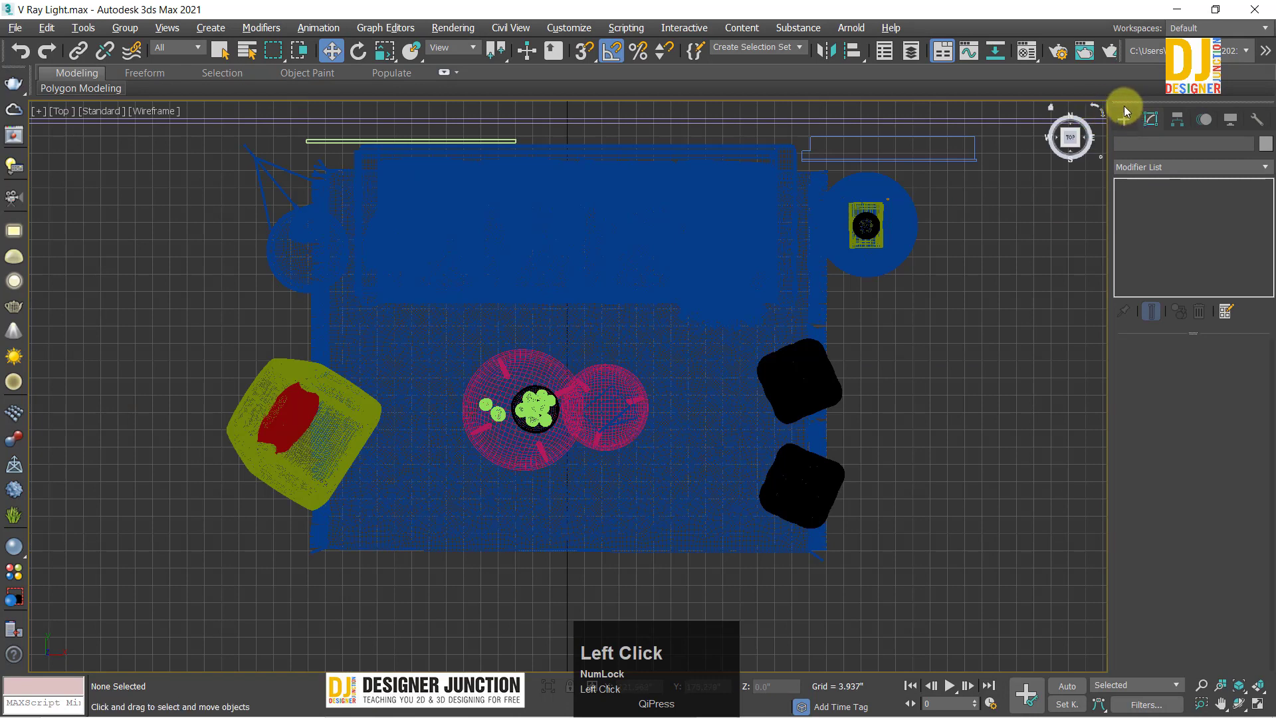
pyautogui.click(1124, 119)
pyautogui.click(1129, 164)
pyautogui.click(1131, 179)
pyautogui.click(1136, 164)
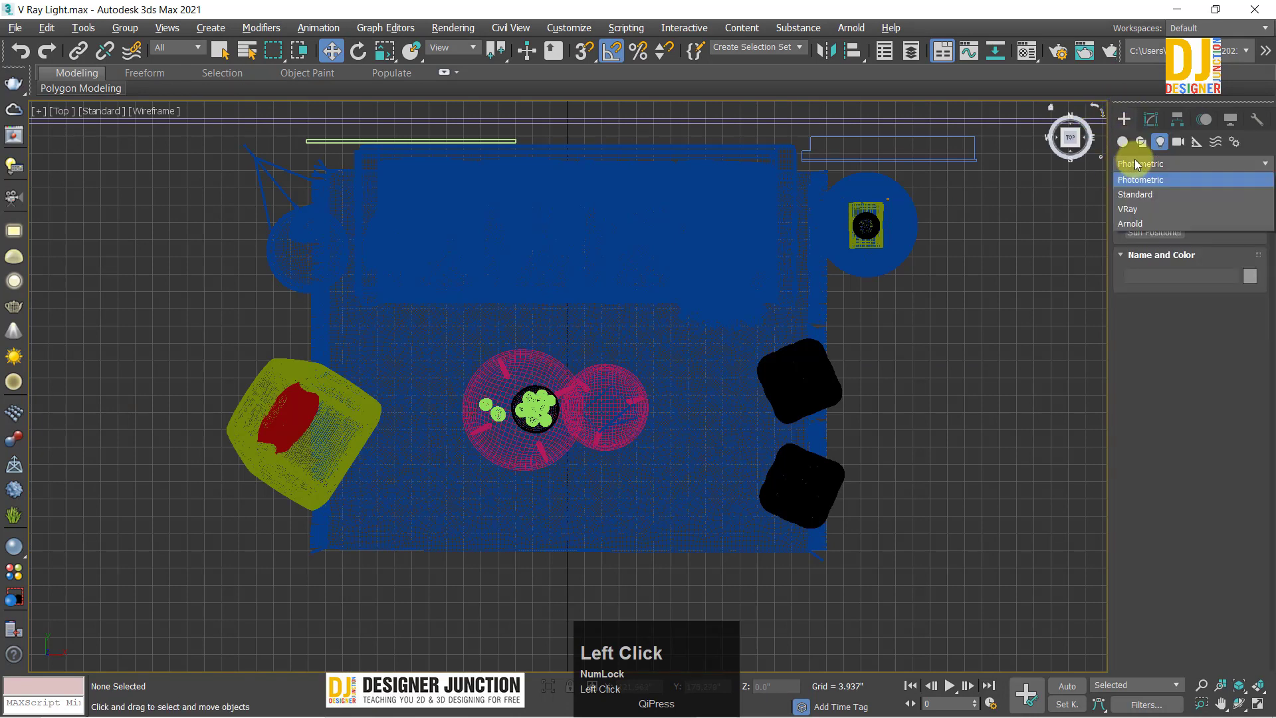
pyautogui.click(1124, 210)
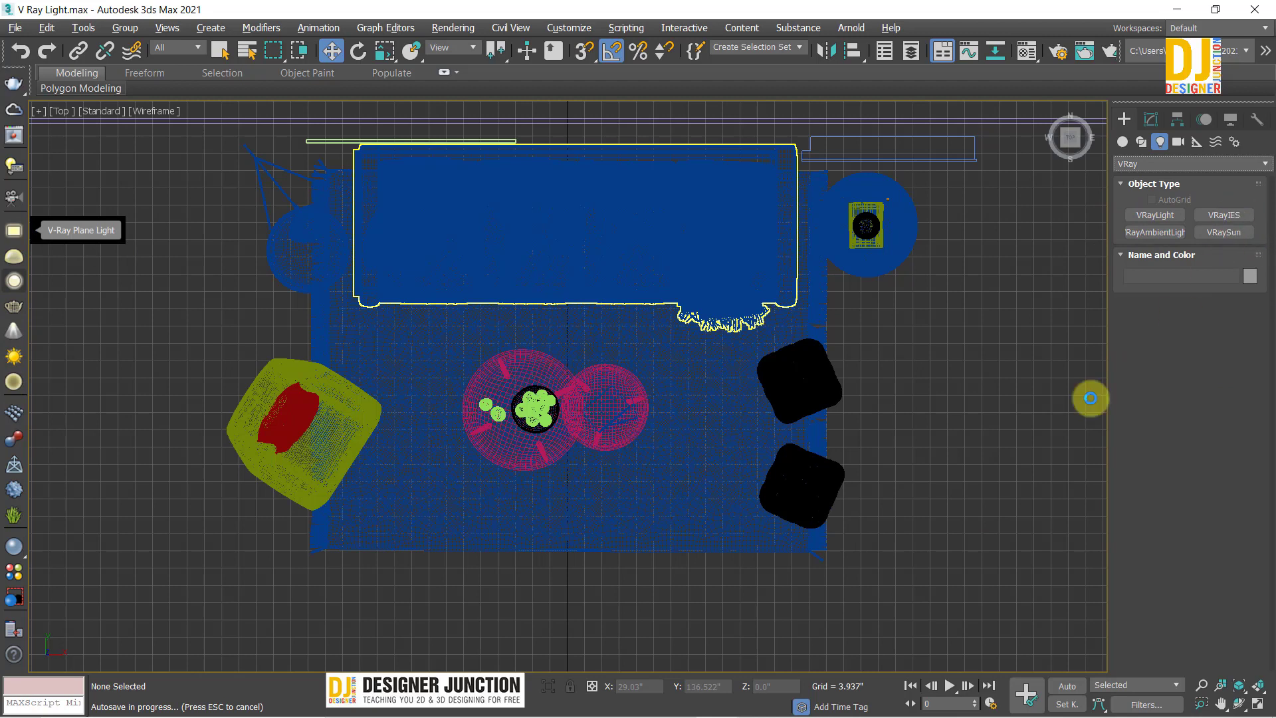
pyautogui.click(8, 228)
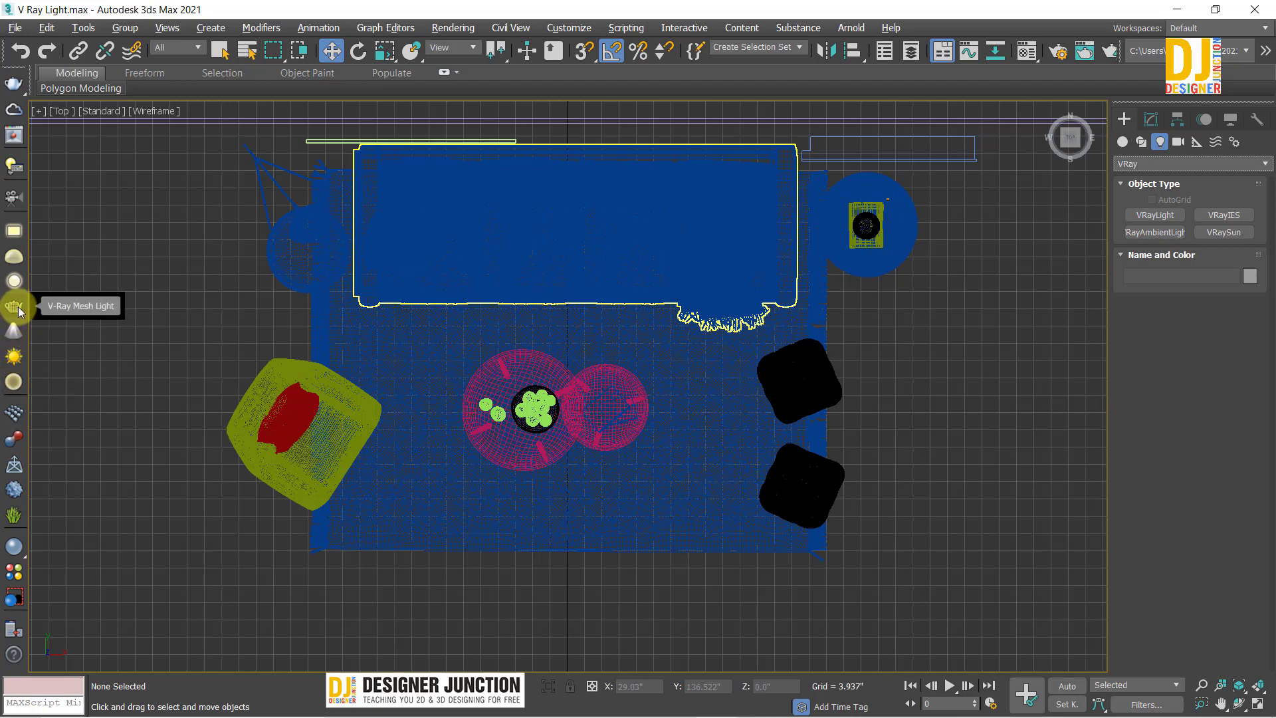
pyautogui.click(9, 200)
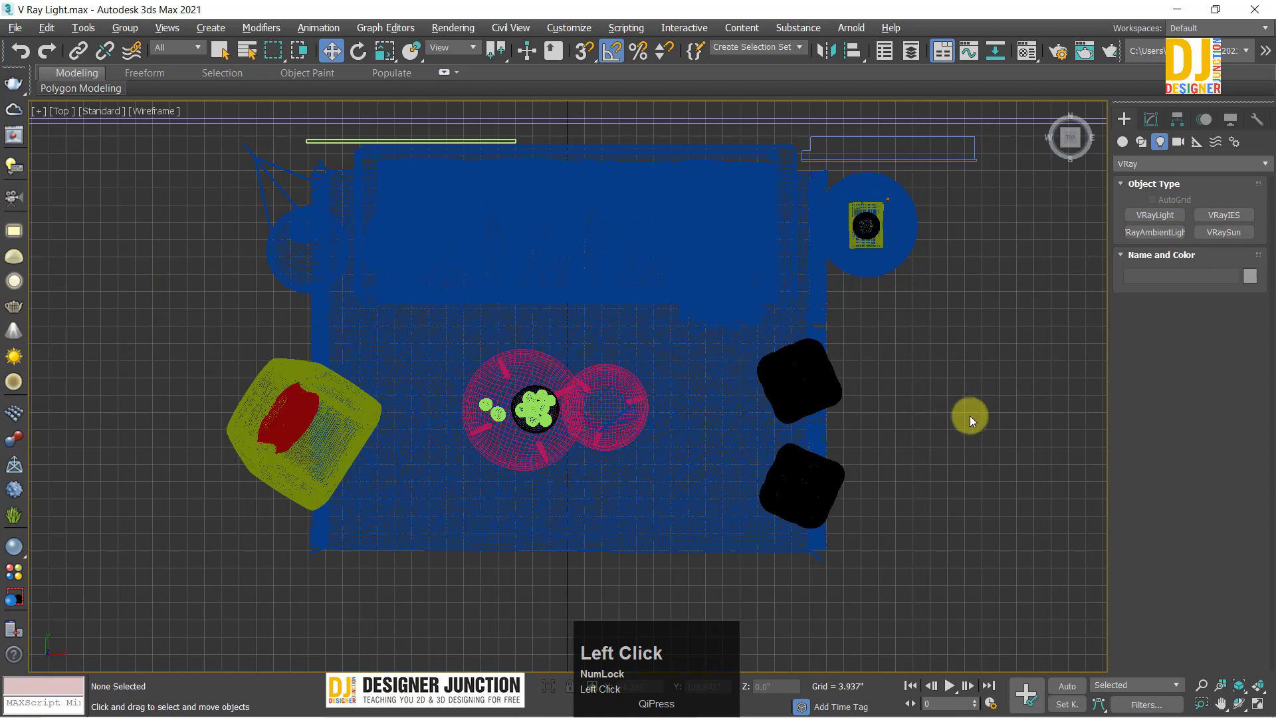
# Step: Draw a VRayLight plane about 155 by 128 inches in the Top view and move it over the furniture group
pyautogui.click(1136, 216)
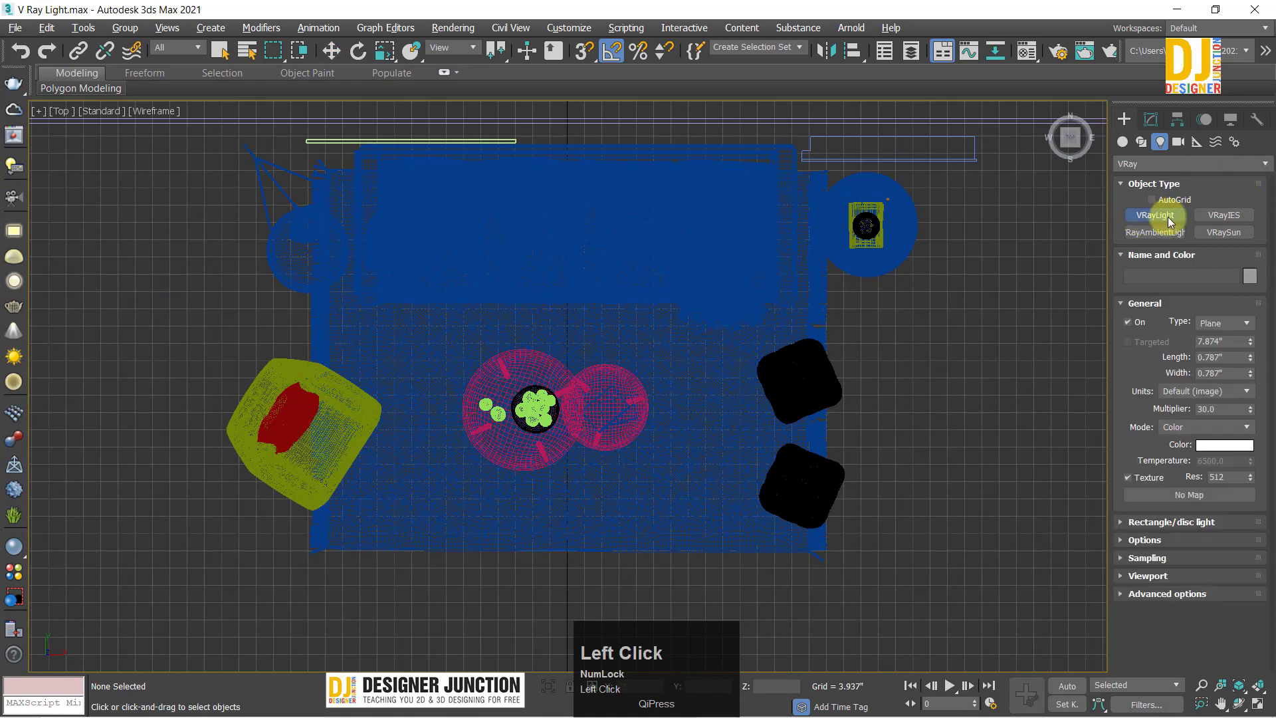
pyautogui.scroll(-5, 702, 320)
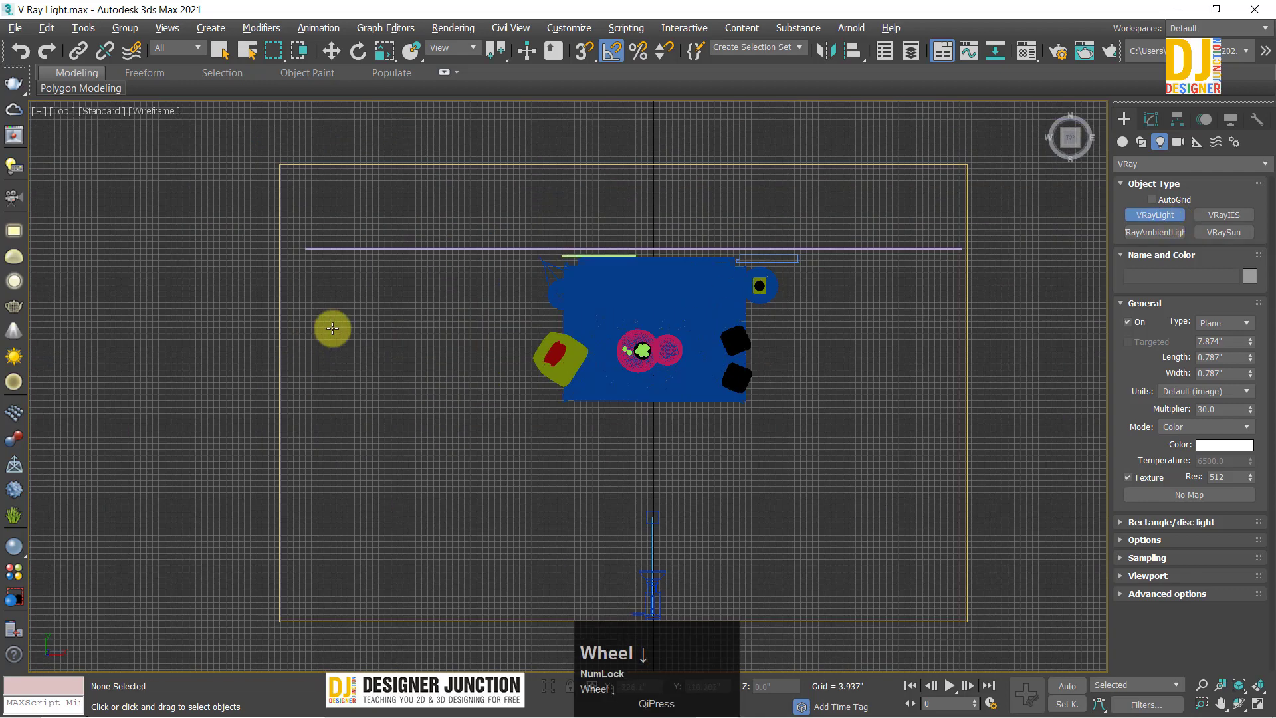
pyautogui.moveTo(313, 293); pyautogui.dragTo(556, 491)
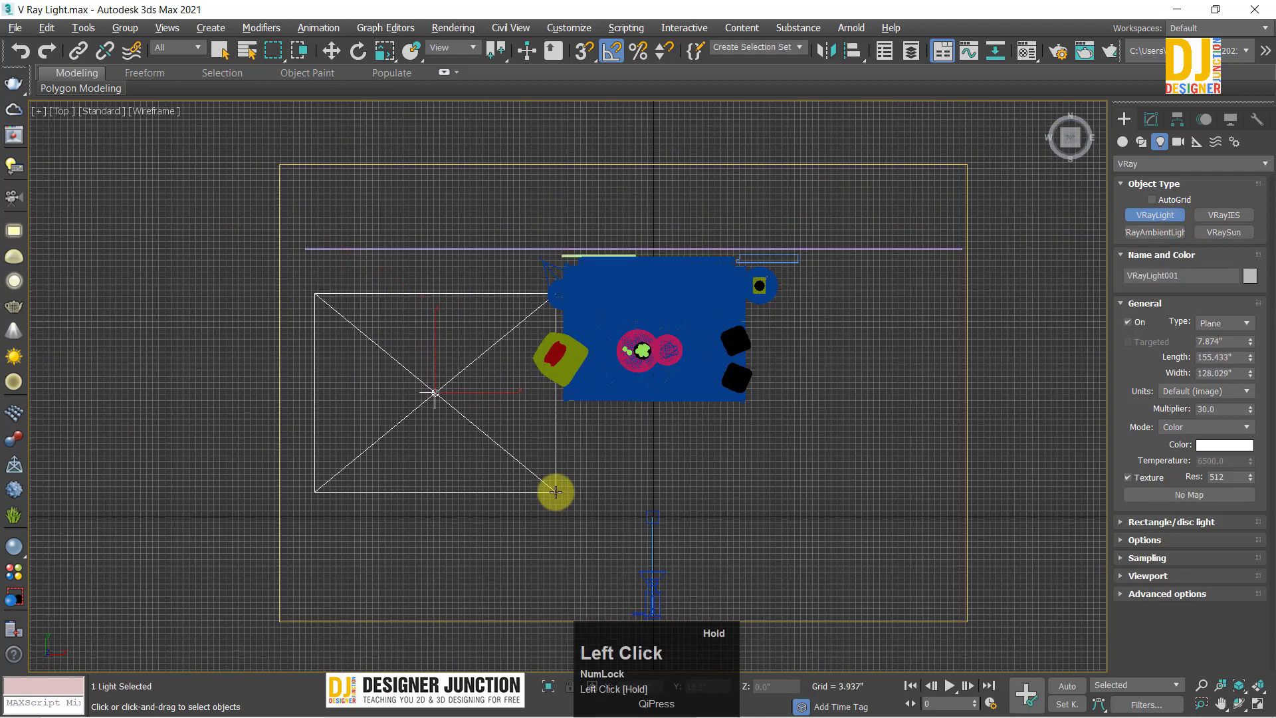
pyautogui.rightClick(546, 478)
pyautogui.press('w')
pyautogui.moveTo(452, 364); pyautogui.dragTo(584, 370)
pyautogui.press('z')
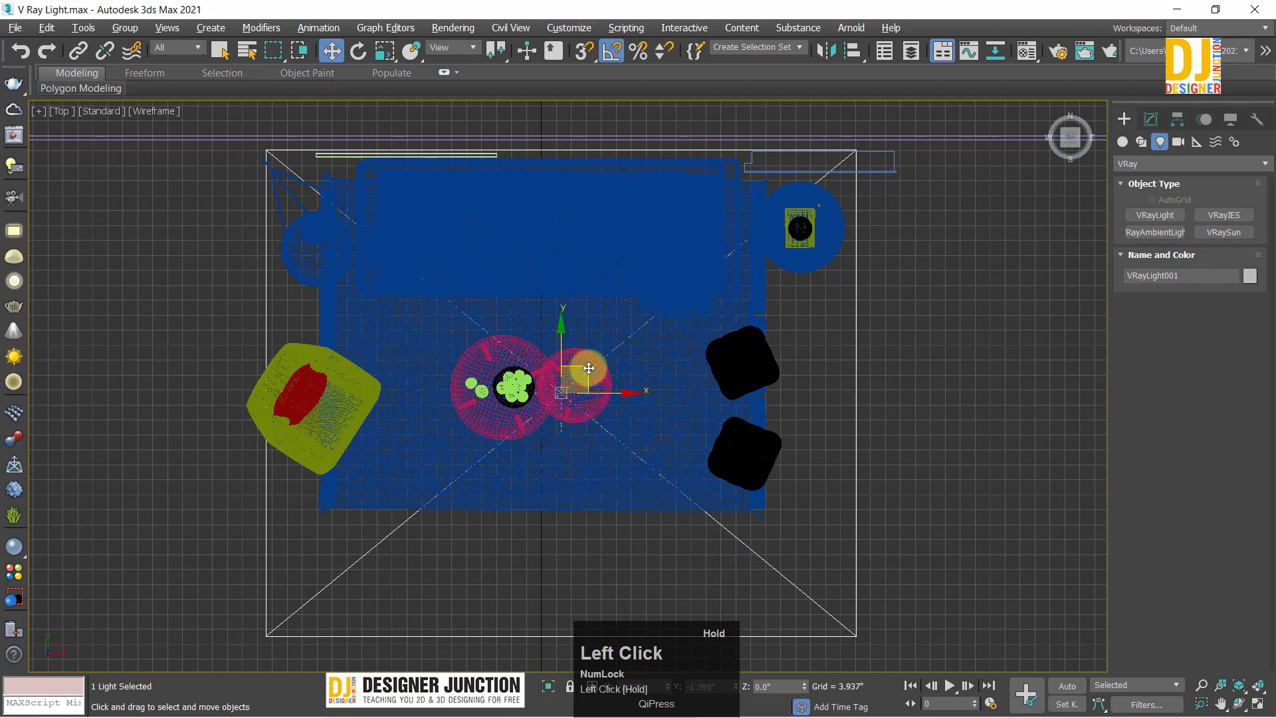
pyautogui.scroll(-1, 1248, 111)
# Step: Set the plane light's length to 185 inches
pyautogui.click(1150, 119)
pyautogui.moveTo(654, 349); pyautogui.dragTo(649, 321, button='middle')
pyautogui.scroll(-3, 649, 321)
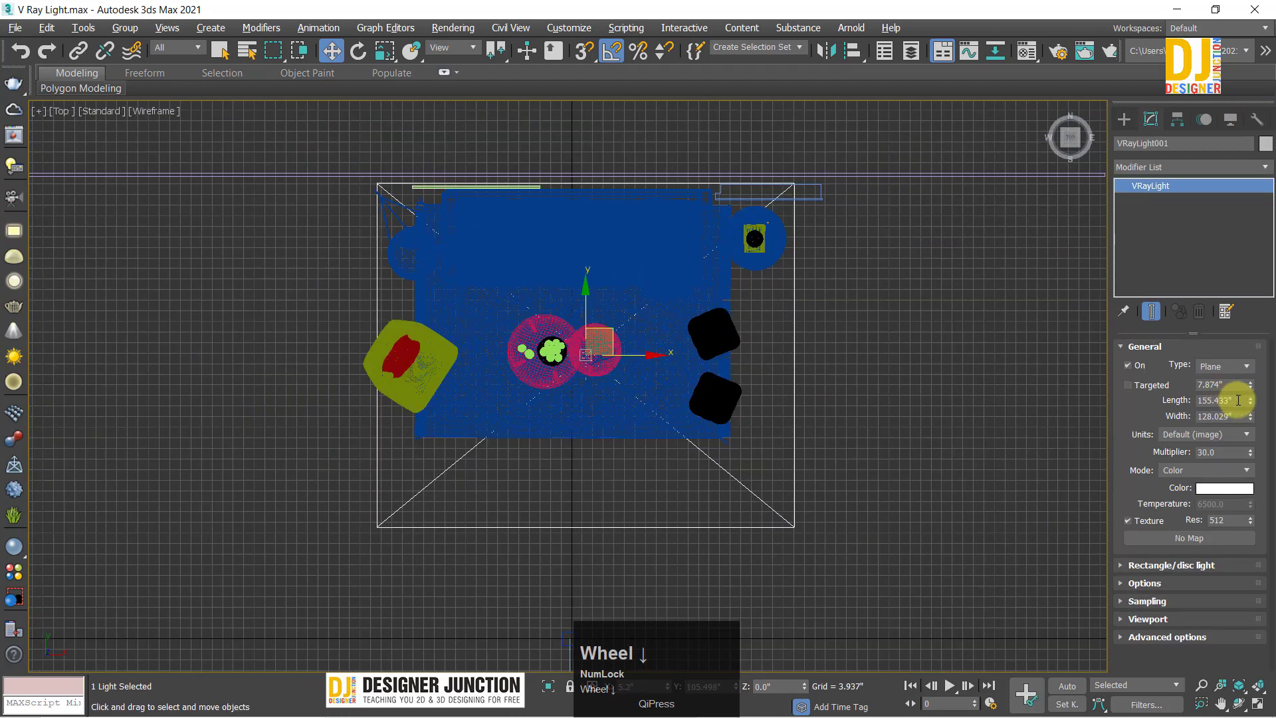
pyautogui.moveTo(1250, 398); pyautogui.dragTo(1254, 387)
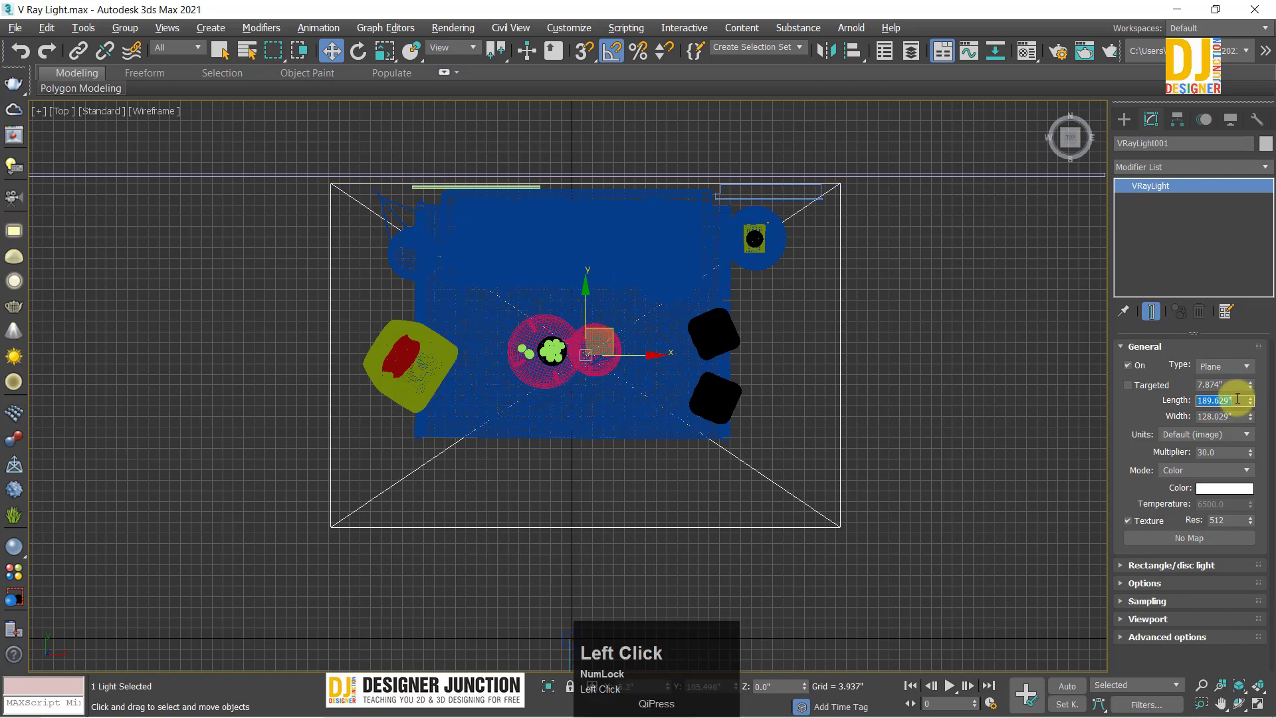
pyautogui.write('8')
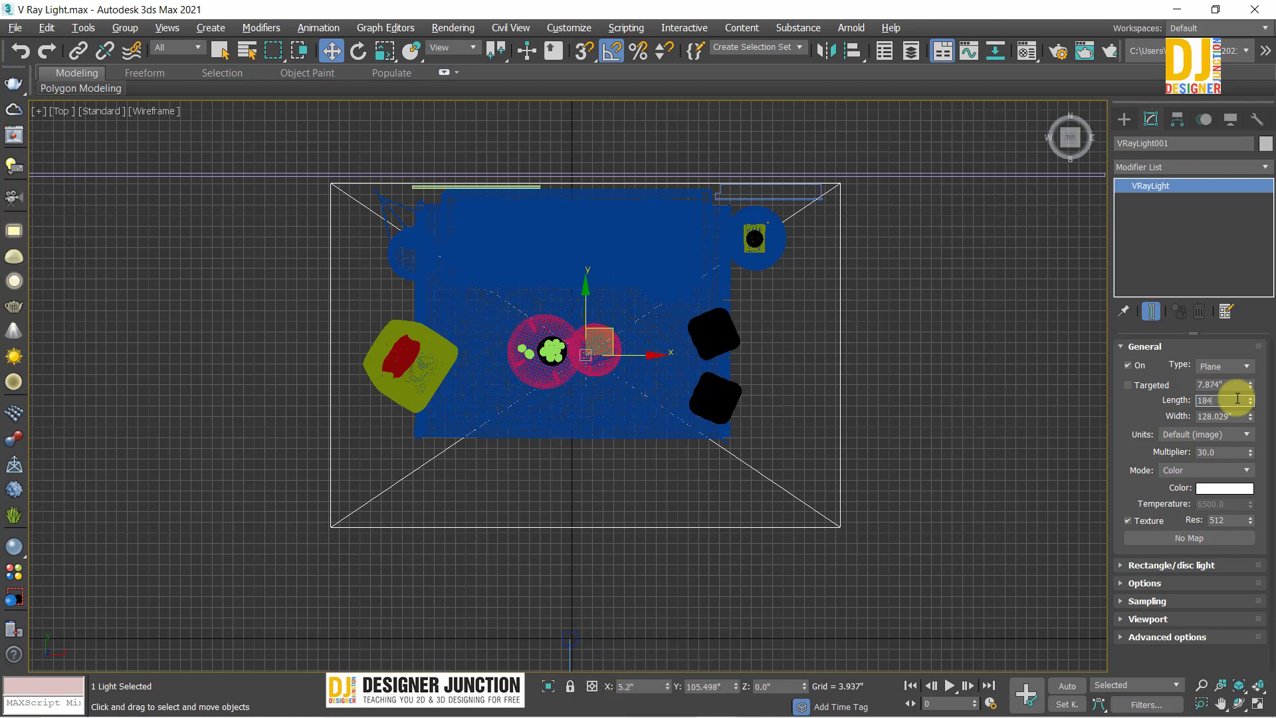
pyautogui.write('4')
pyautogui.press('Return')
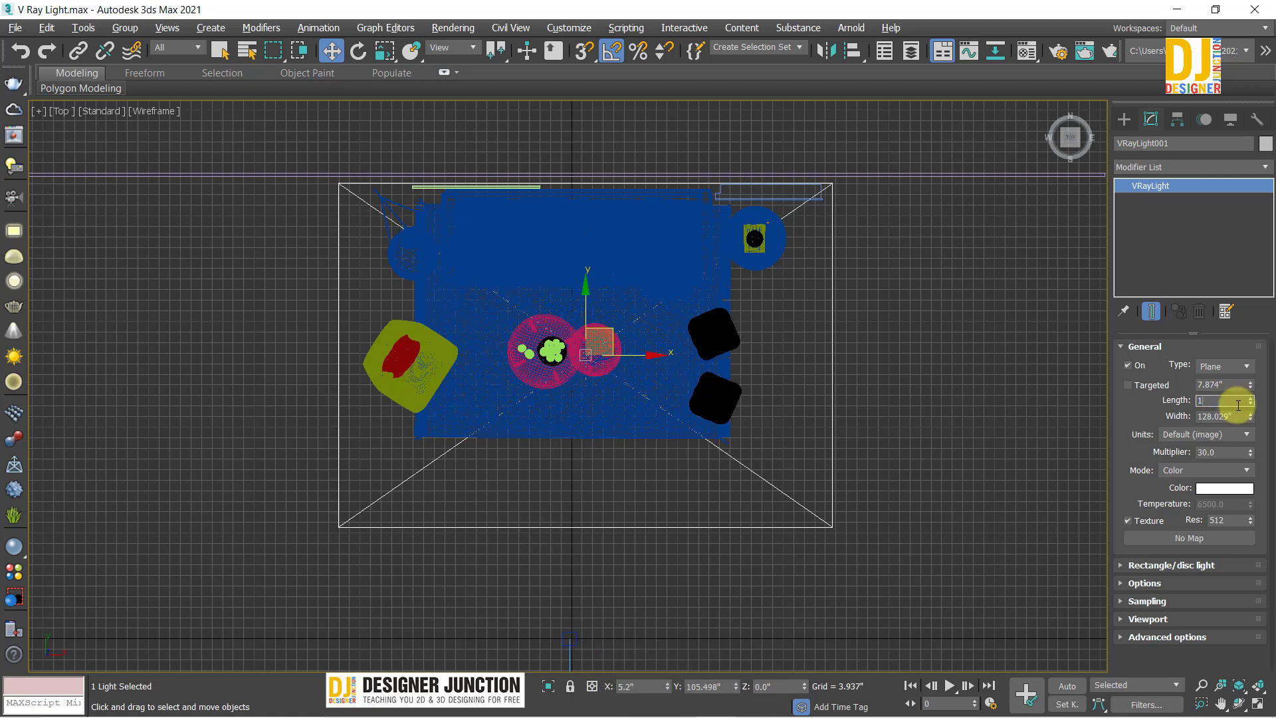
pyautogui.write('185')
pyautogui.press('Return')
# Step: Set the plane light's width to 85 inches and shift the light slightly toward the back wall
pyautogui.click(1224, 416)
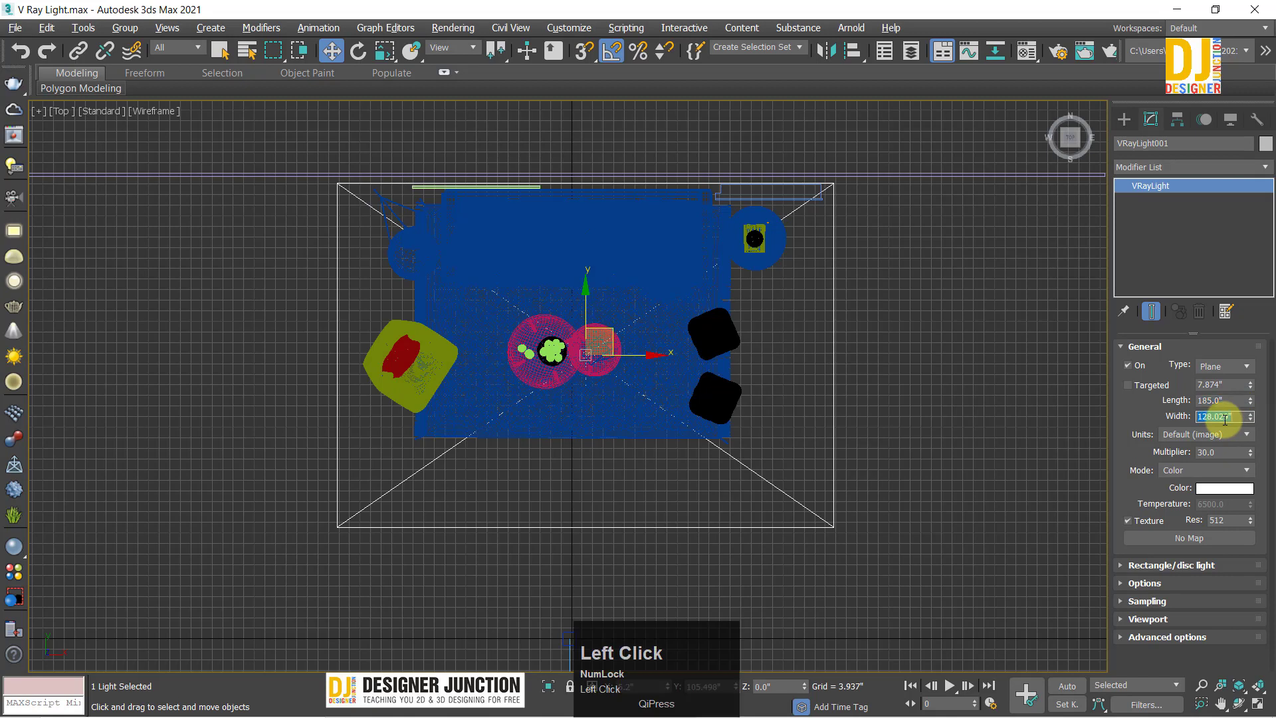
pyautogui.press('Return')
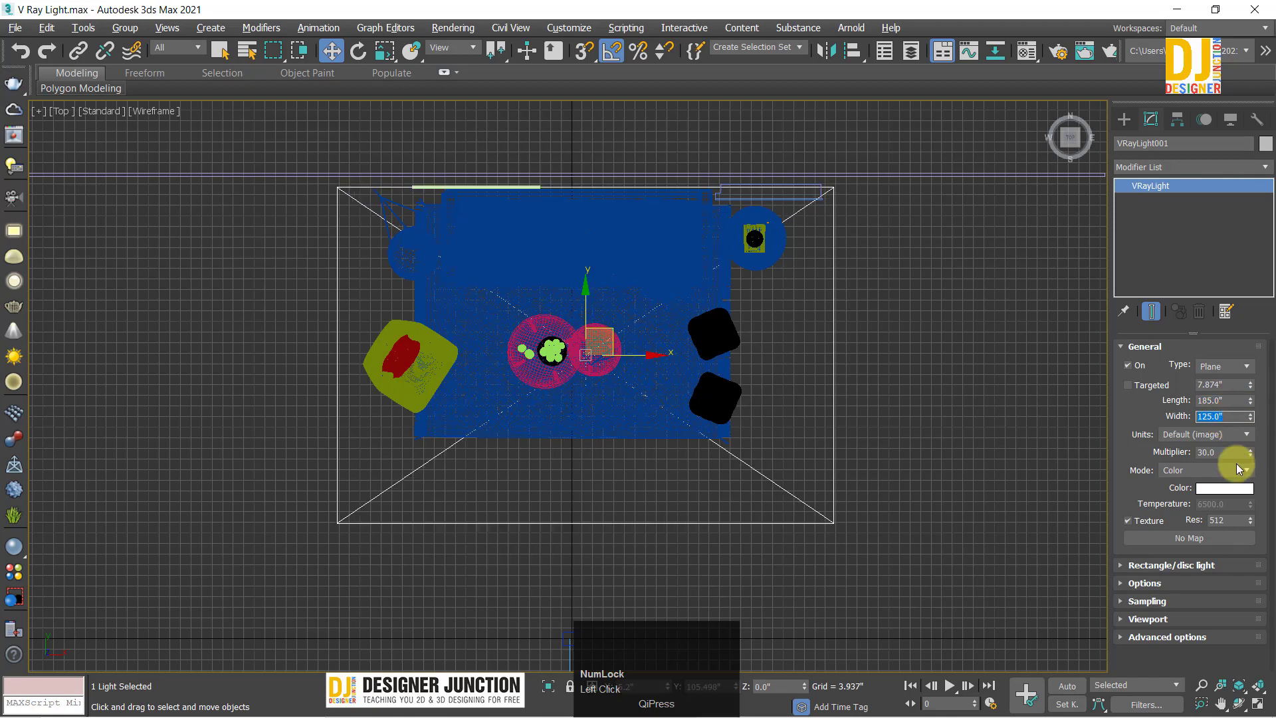
pyautogui.write('85')
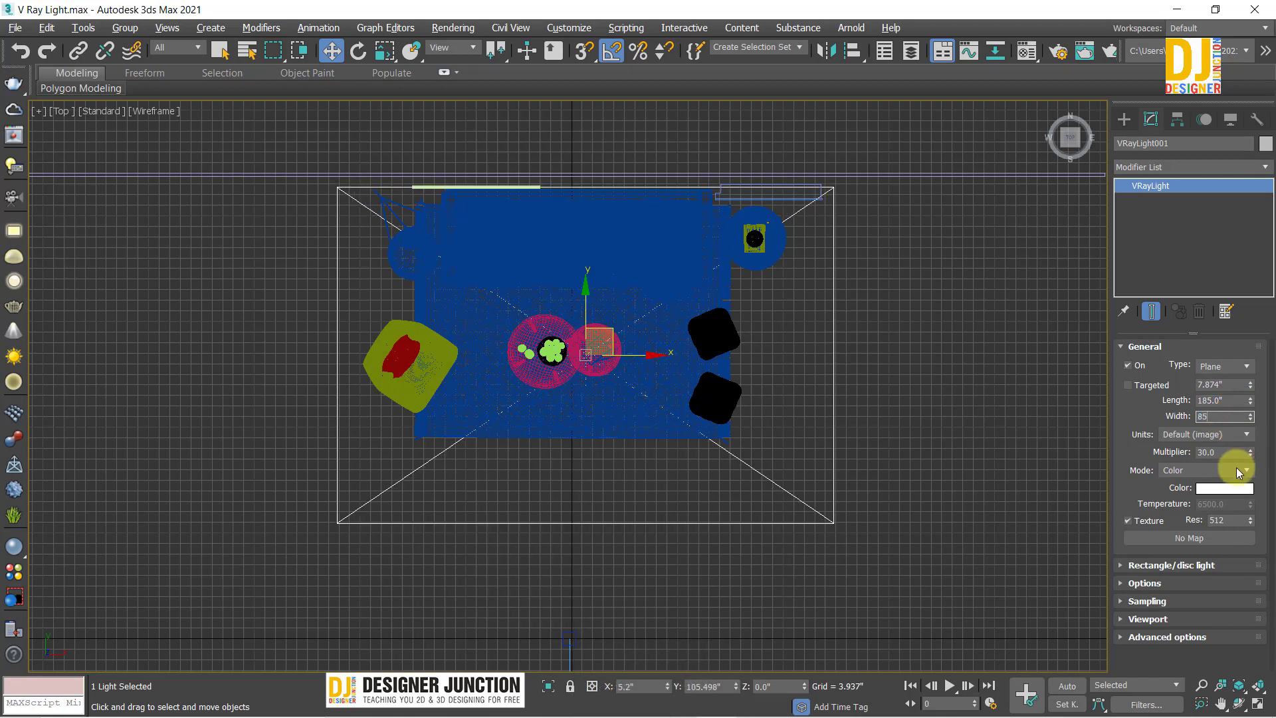
pyautogui.press('Return')
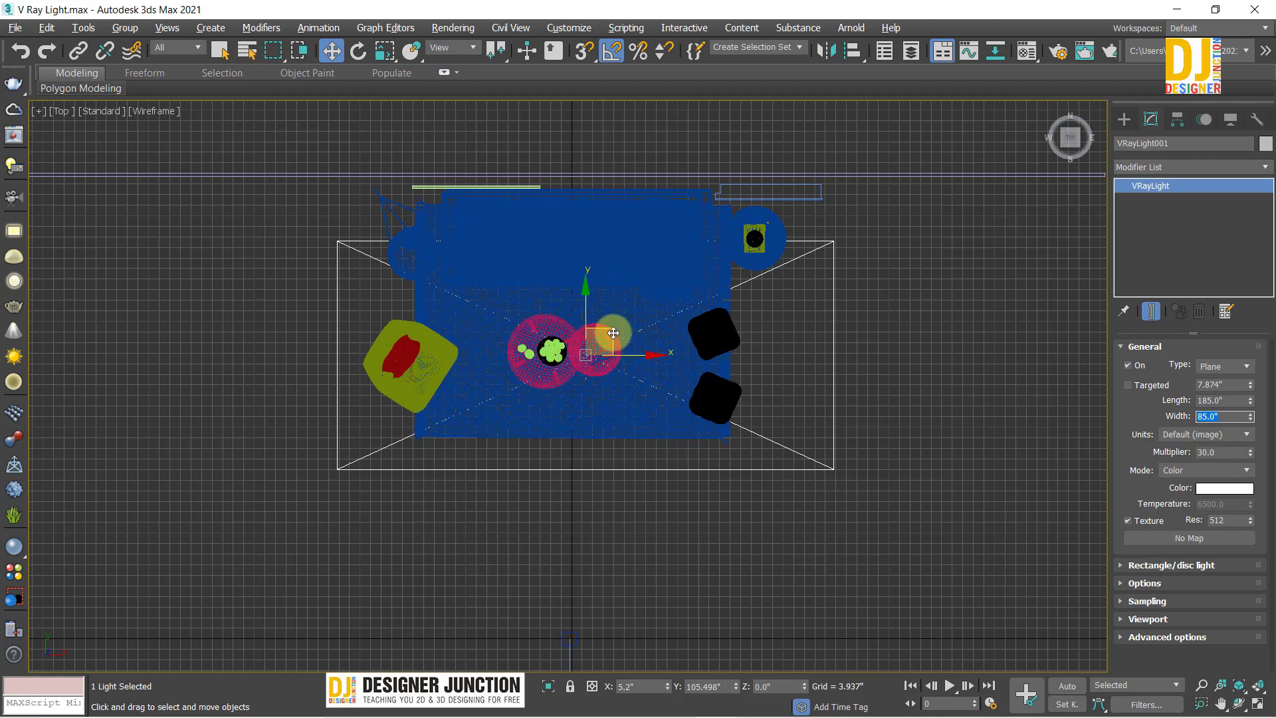
pyautogui.moveTo(611, 324); pyautogui.dragTo(640, 313)
# Step: Raise the plane light in the Left view to a height of about 97.6 inches above the floor
pyautogui.hotkey('alt', 'w')
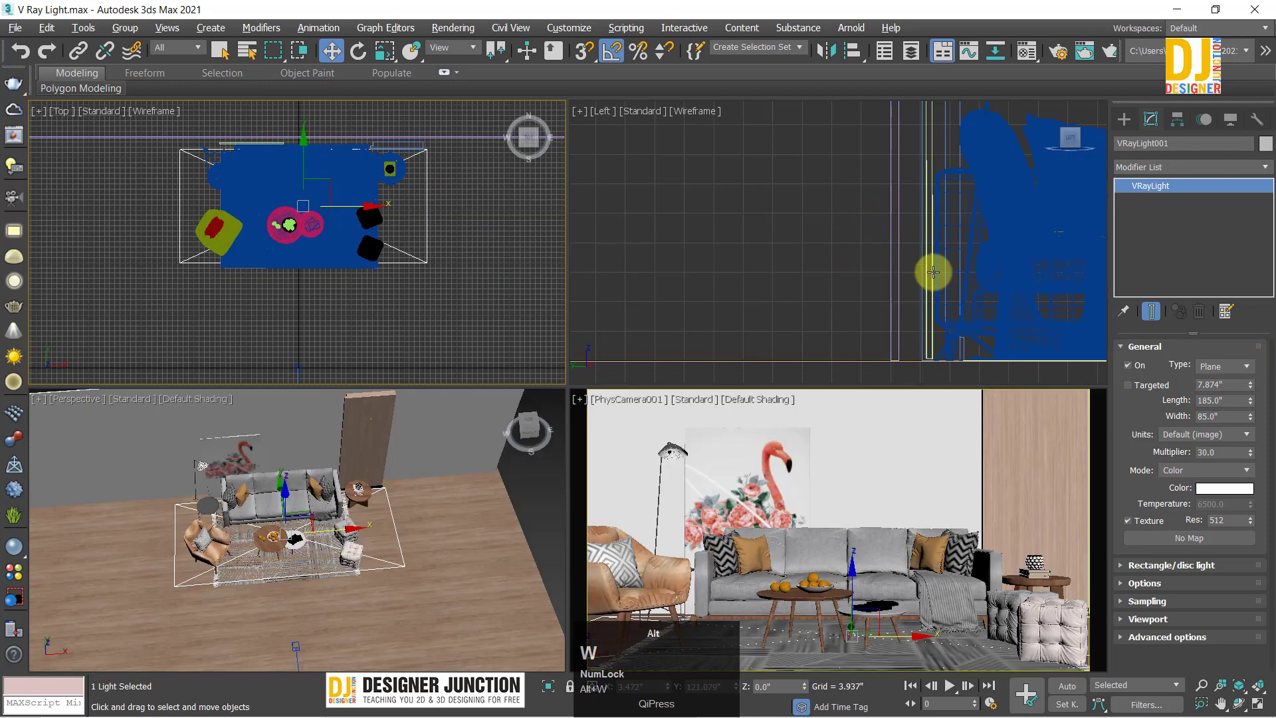
pyautogui.hotkey('alt', 'w')
pyautogui.press('z')
pyautogui.scroll(-3, 604, 314)
pyautogui.moveTo(604, 313); pyautogui.dragTo(580, 424, button='middle')
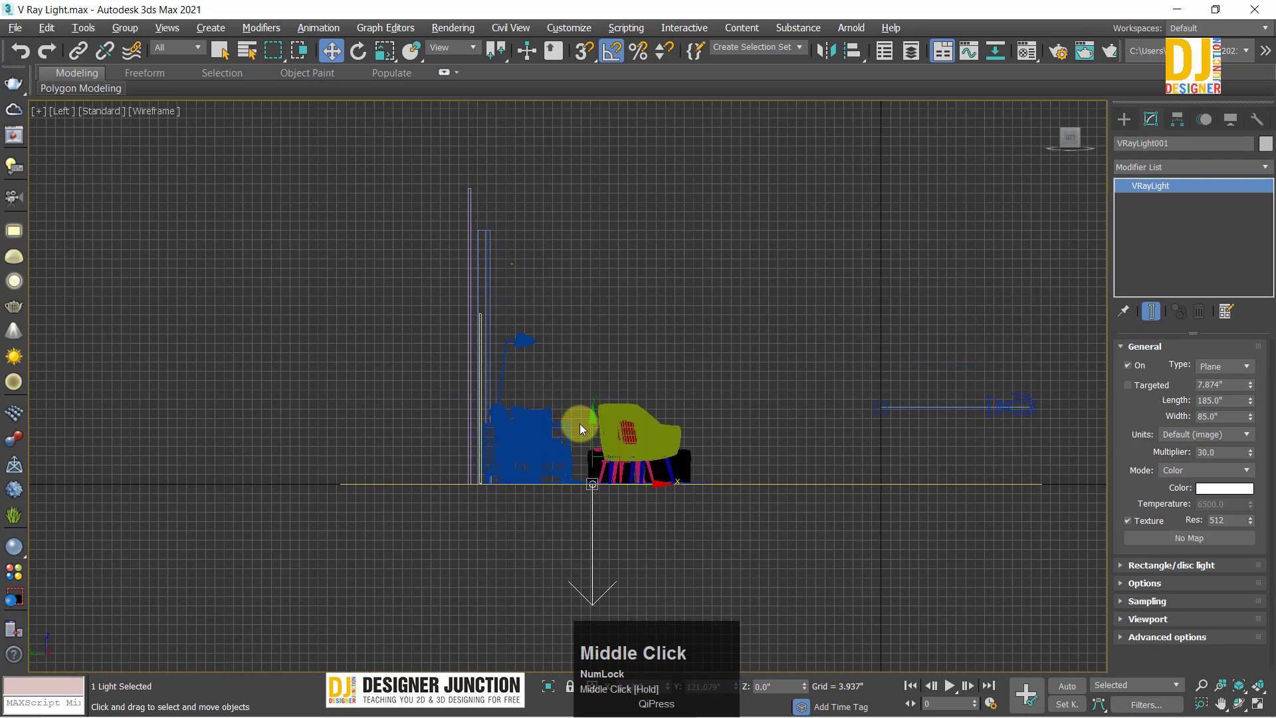
pyautogui.moveTo(595, 421); pyautogui.dragTo(590, 198)
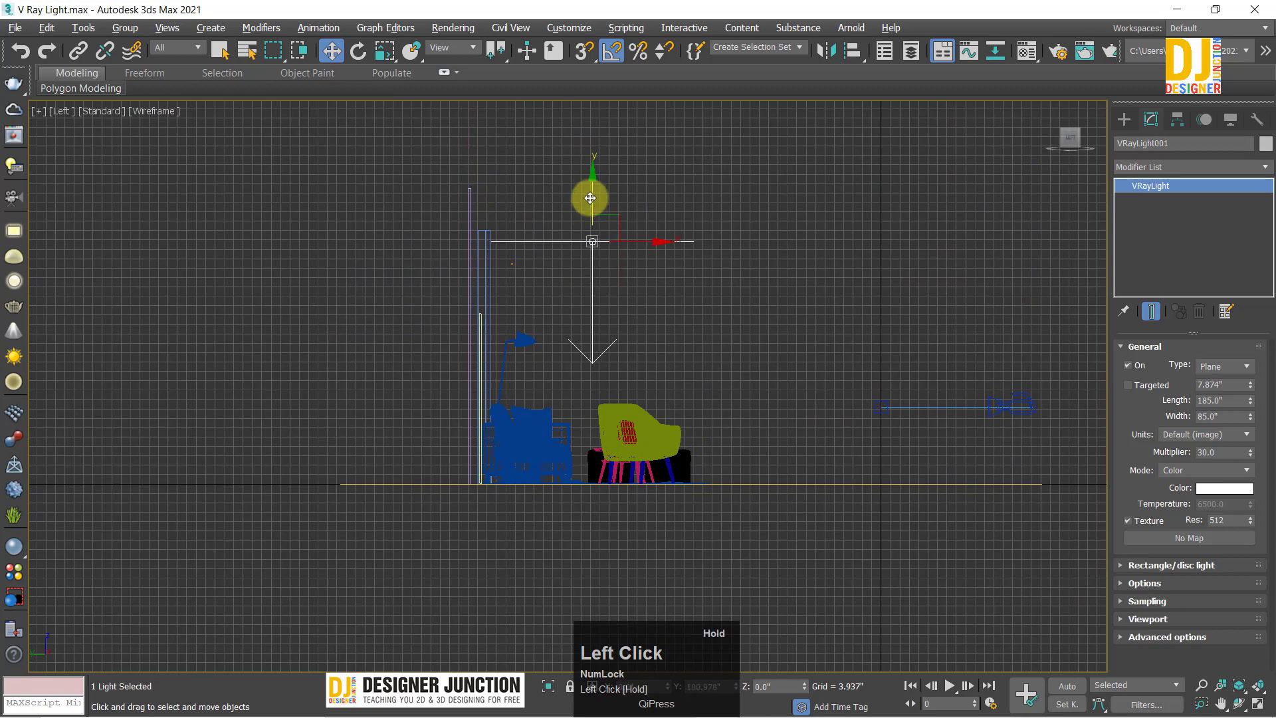
# Step: Check the raised plane light's position over the furniture in the perspective and camera views
pyautogui.hotkey('alt', 'w')
pyautogui.hotkey('alt', 'w')
pyautogui.hotkey('alt', 'w')
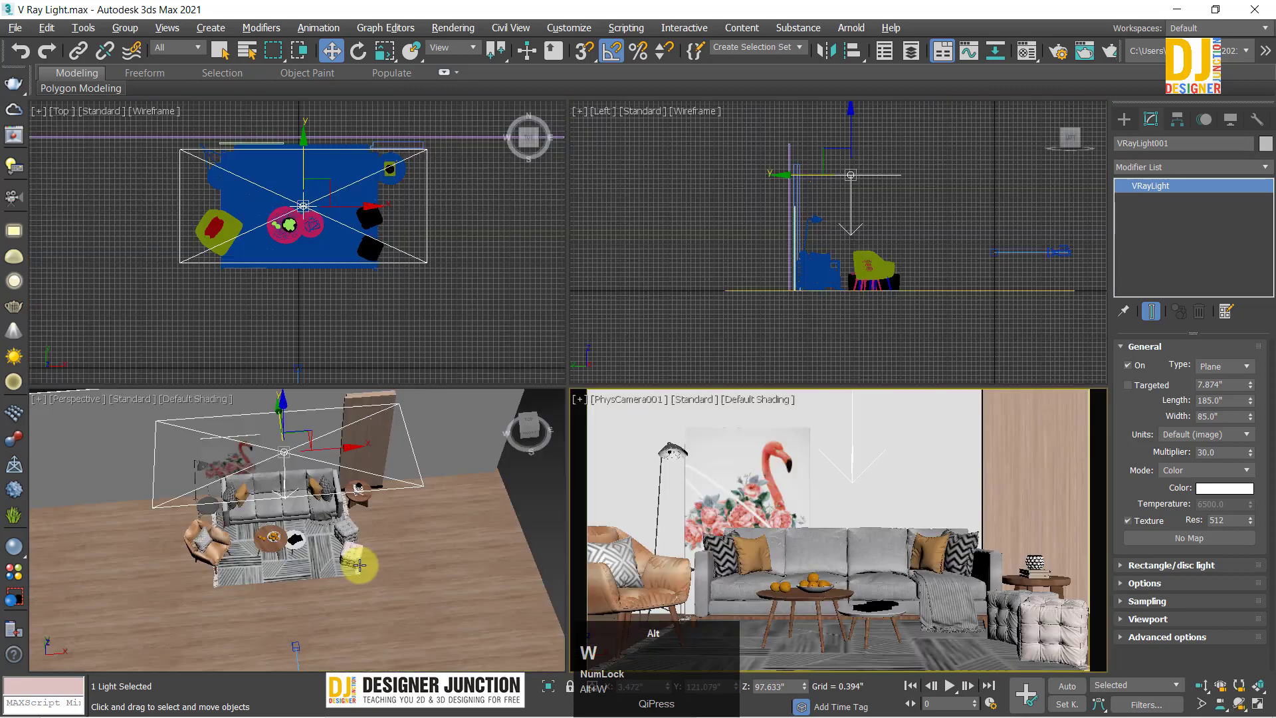
pyautogui.hotkey('alt', 'w')
pyautogui.keyDown('alt'); pyautogui.moveTo(497, 457); pyautogui.dragTo(649, 285, button='middle'); pyautogui.keyUp('alt')
pyautogui.hotkey('alt', 'w')
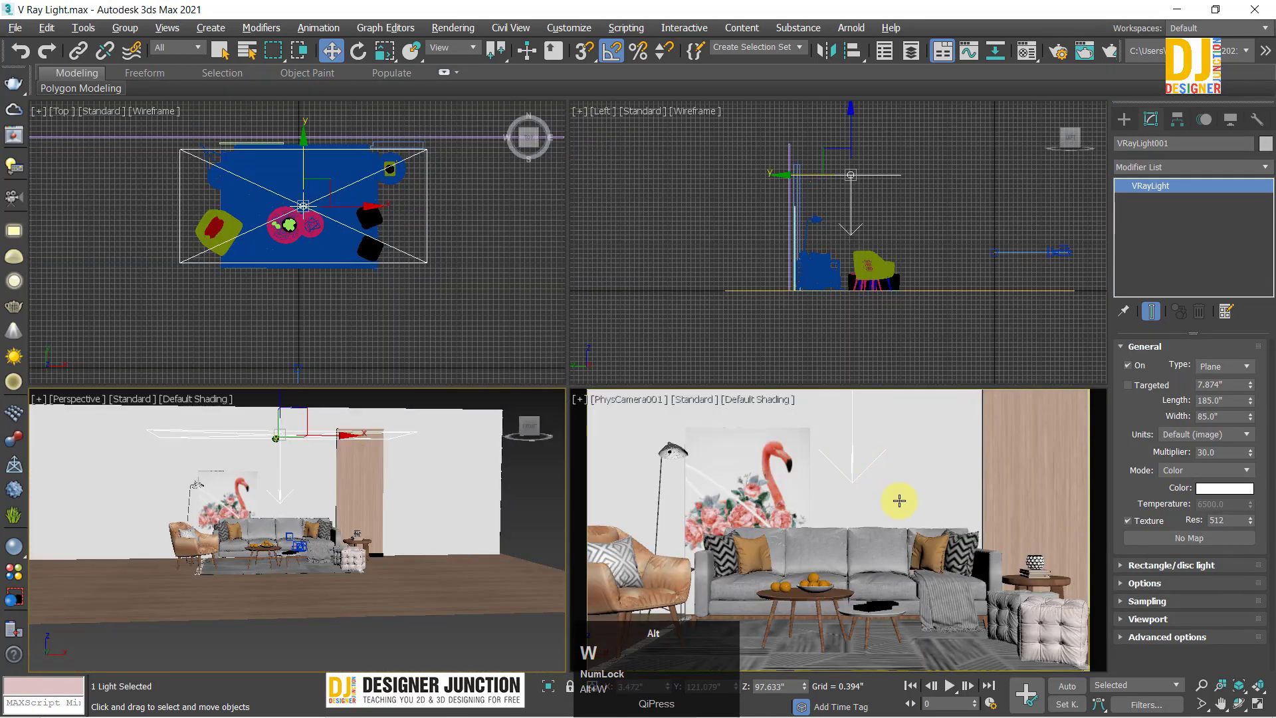
pyautogui.hotkey('alt', 'w')
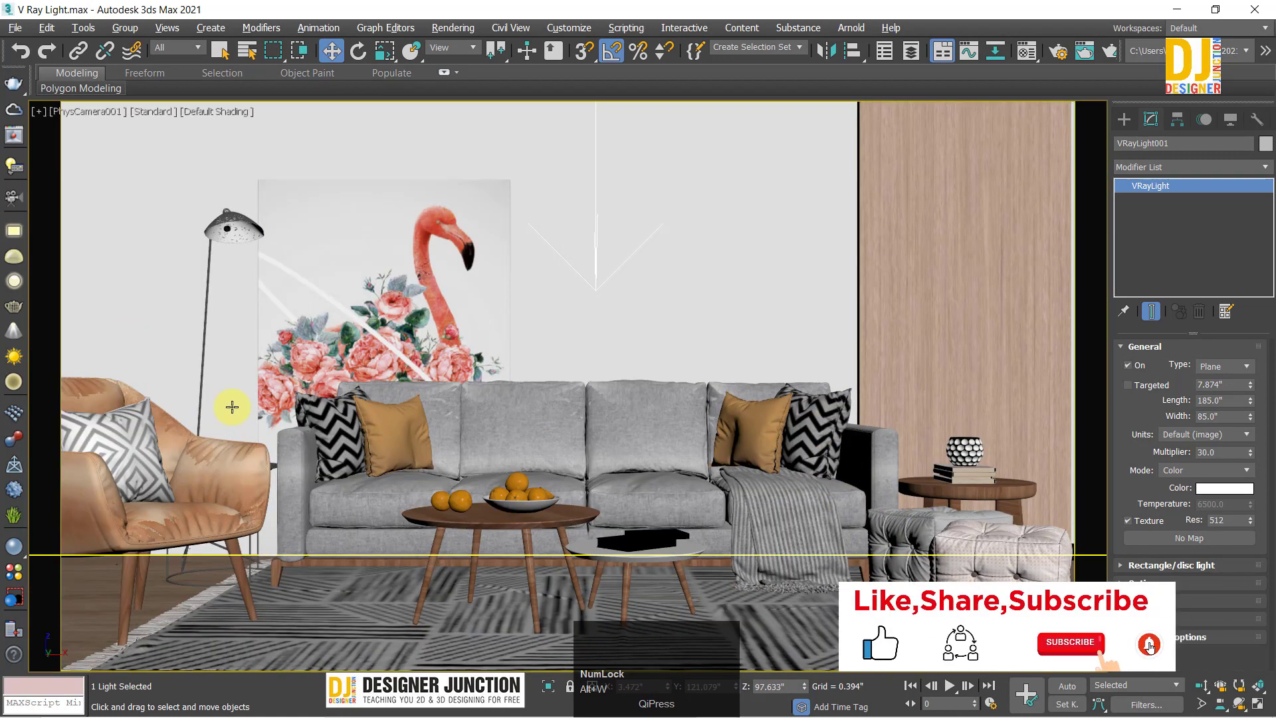
pyautogui.hotkey('alt', 'w')
pyautogui.hotkey('alt', 'w')
pyautogui.press('z')
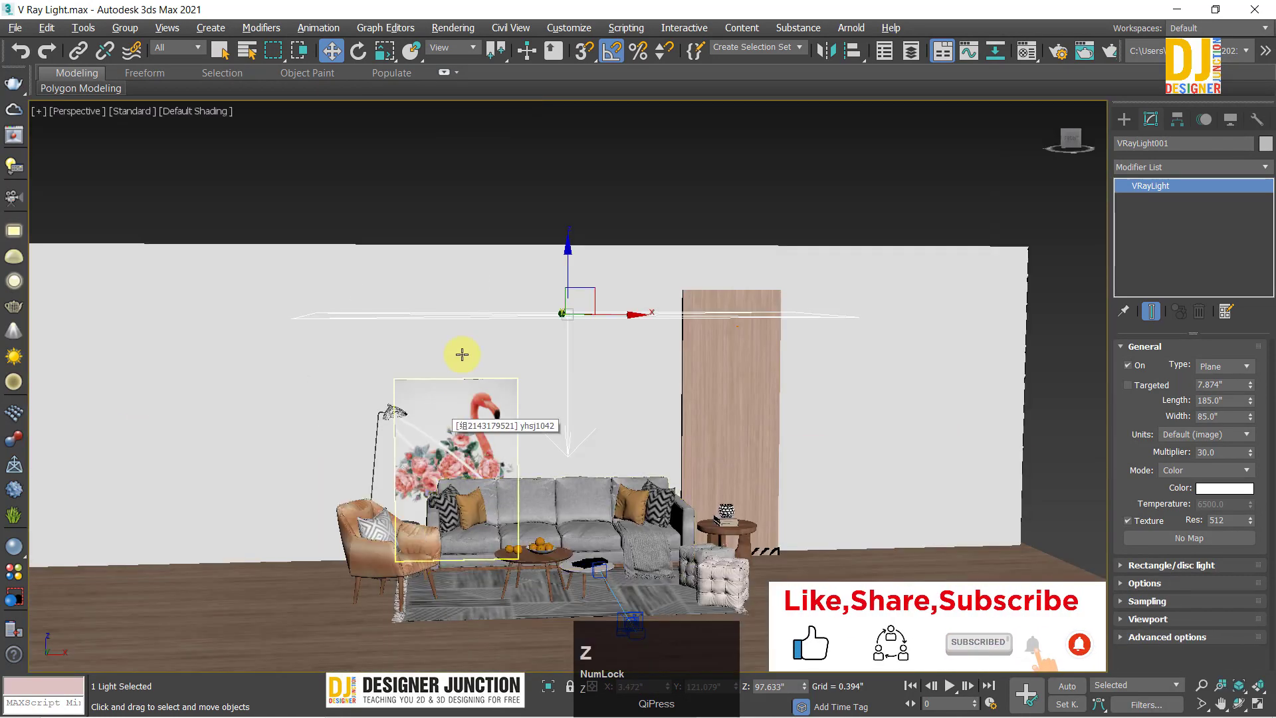
pyautogui.keyDown('alt'); pyautogui.moveTo(462, 353); pyautogui.dragTo(744, 253, button='middle'); pyautogui.keyUp('alt')
pyautogui.click(407, 347)
pyautogui.keyDown('alt'); pyautogui.moveTo(408, 347); pyautogui.dragTo(344, 360, button='middle'); pyautogui.keyUp('alt')
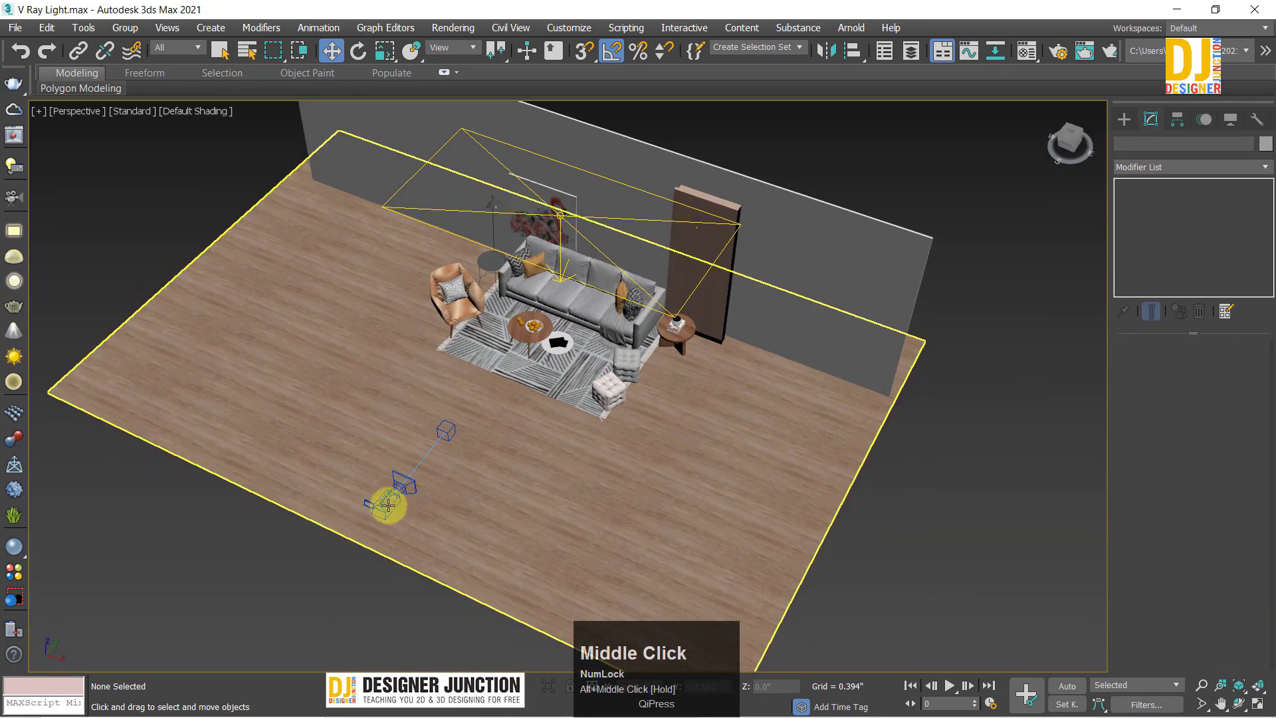
# Step: Select the plane light in the Top view, turn it off and deselect it
pyautogui.hotkey('alt', 'w')
pyautogui.hotkey('alt', 'w')
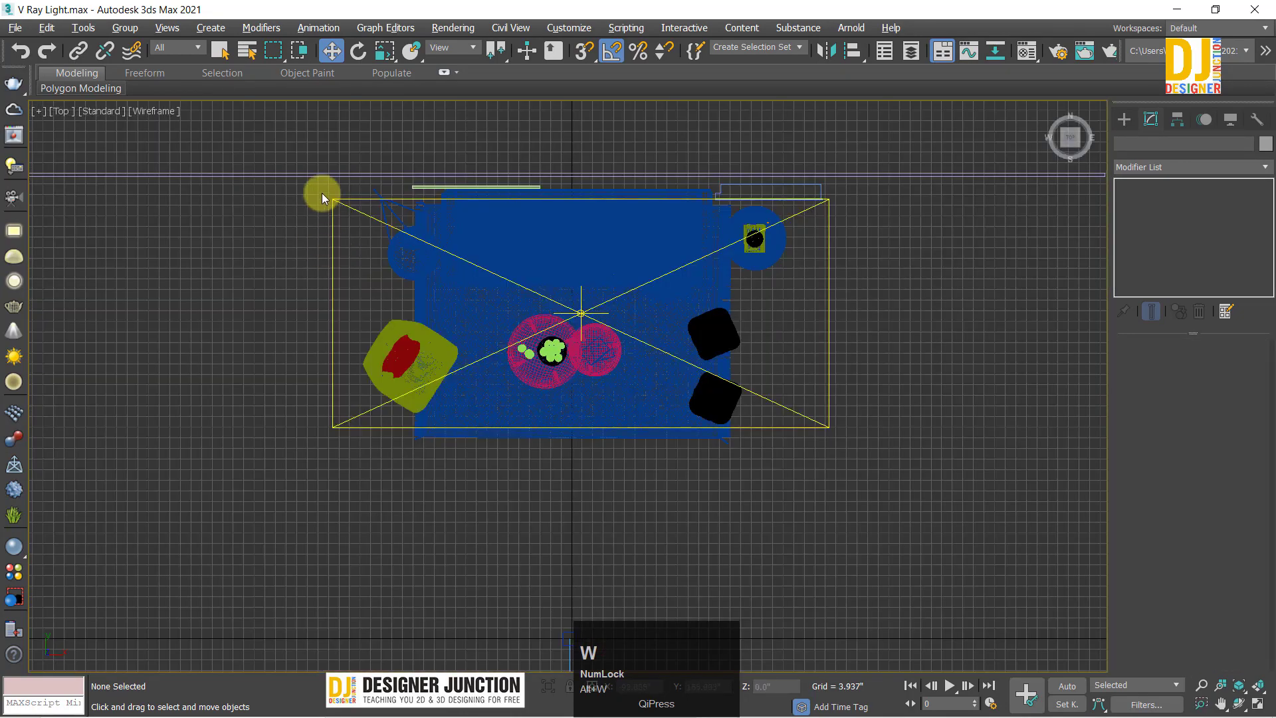
pyautogui.click(348, 227)
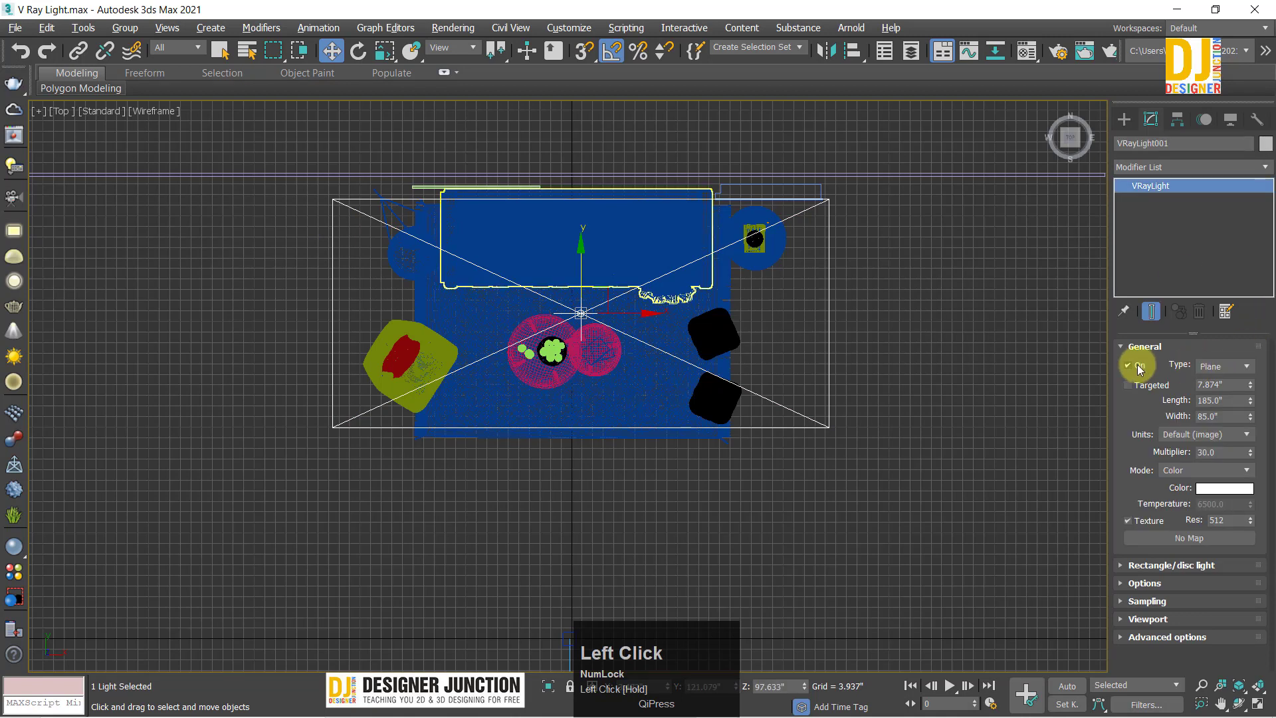
pyautogui.click(790, 403)
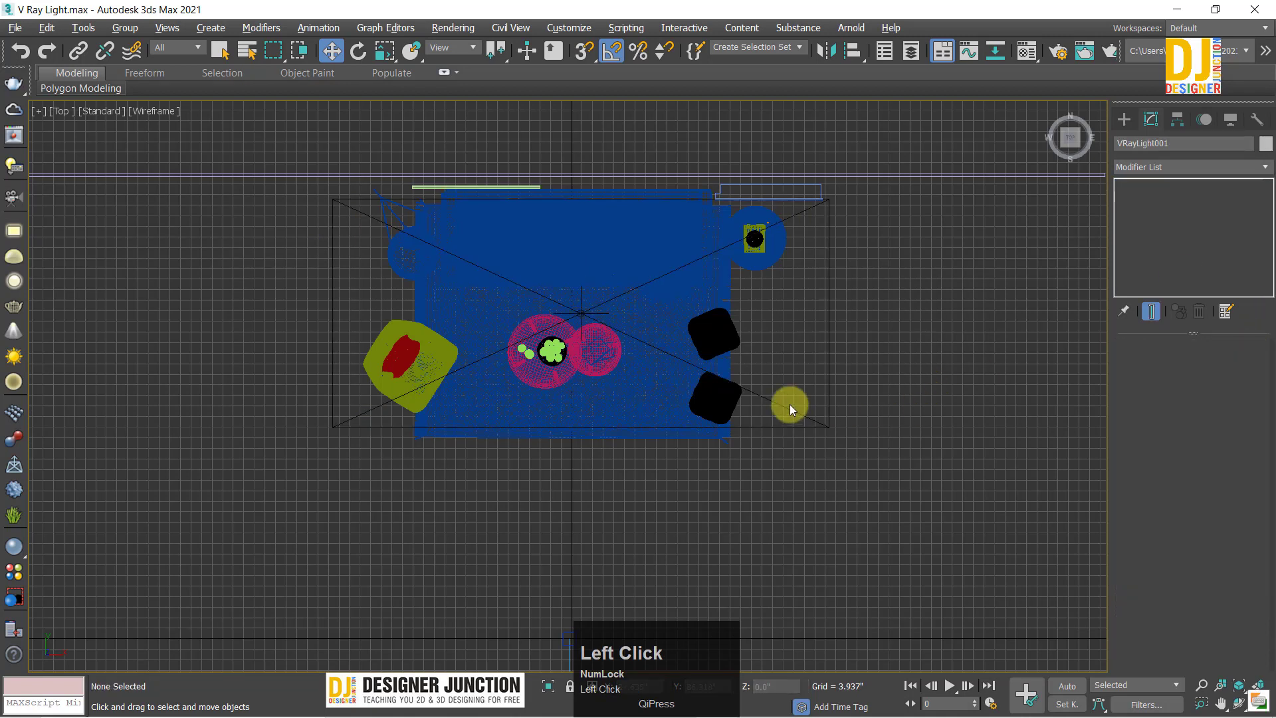
# Step: Make the PhysCamera001 view the active full-size view and render it
pyautogui.moveTo(506, 263); pyautogui.dragTo(499, 337, button='middle')
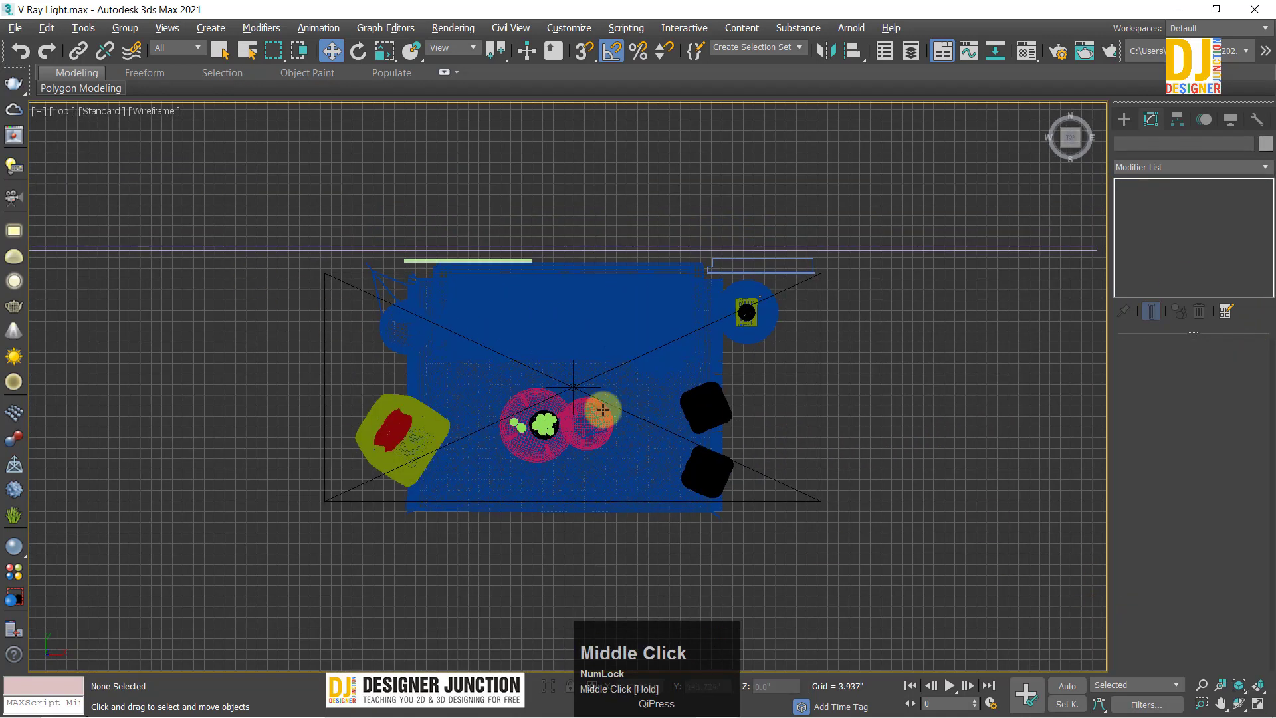
pyautogui.hotkey('alt', 'w')
pyautogui.middleClick(851, 550)
pyautogui.hotkey('alt', 'w')
pyautogui.hotkey('shift', 'q')
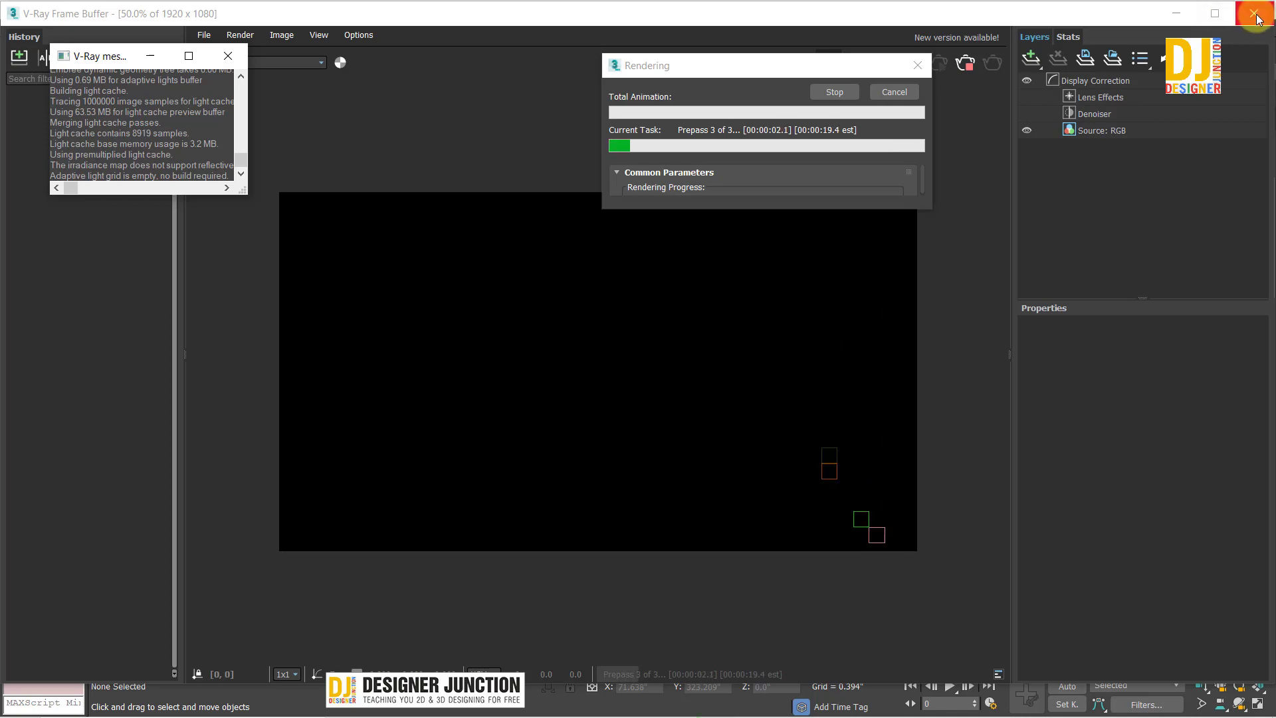
# Step: Close the V-Ray frame buffer with the dark render and minimize the V-Ray messages window
pyautogui.click(551, 277)
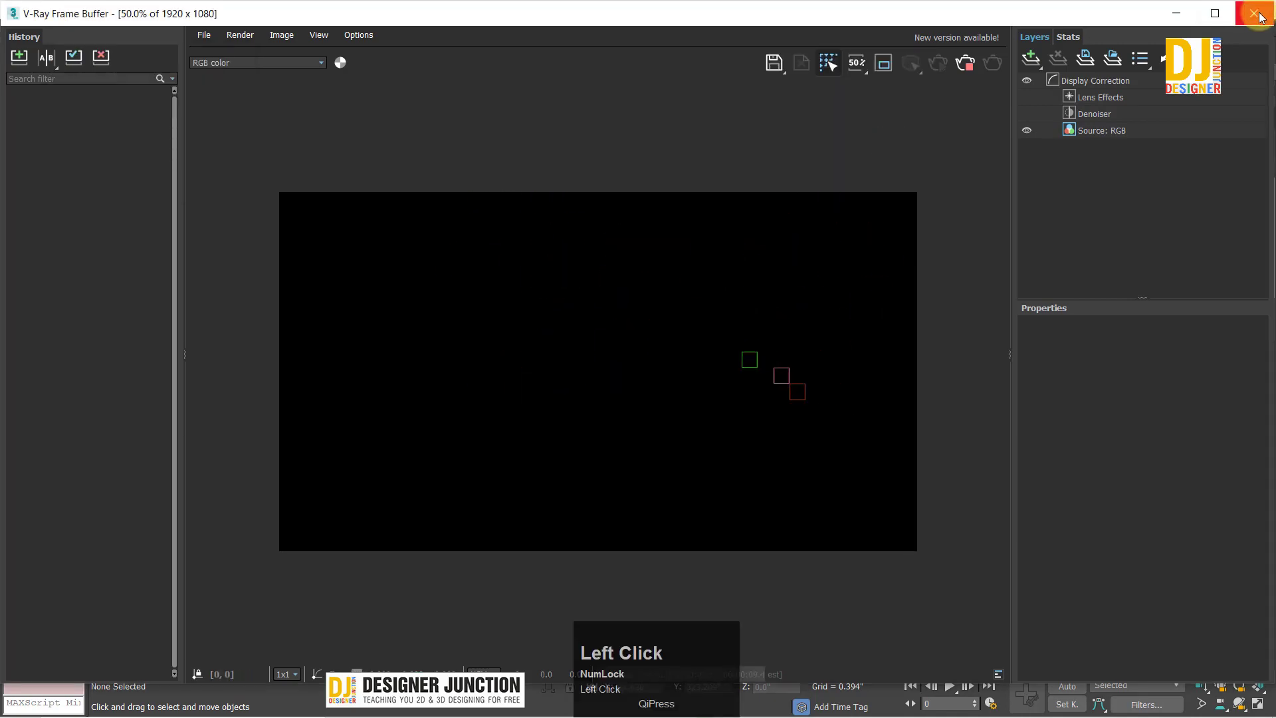
pyautogui.click(1254, 14)
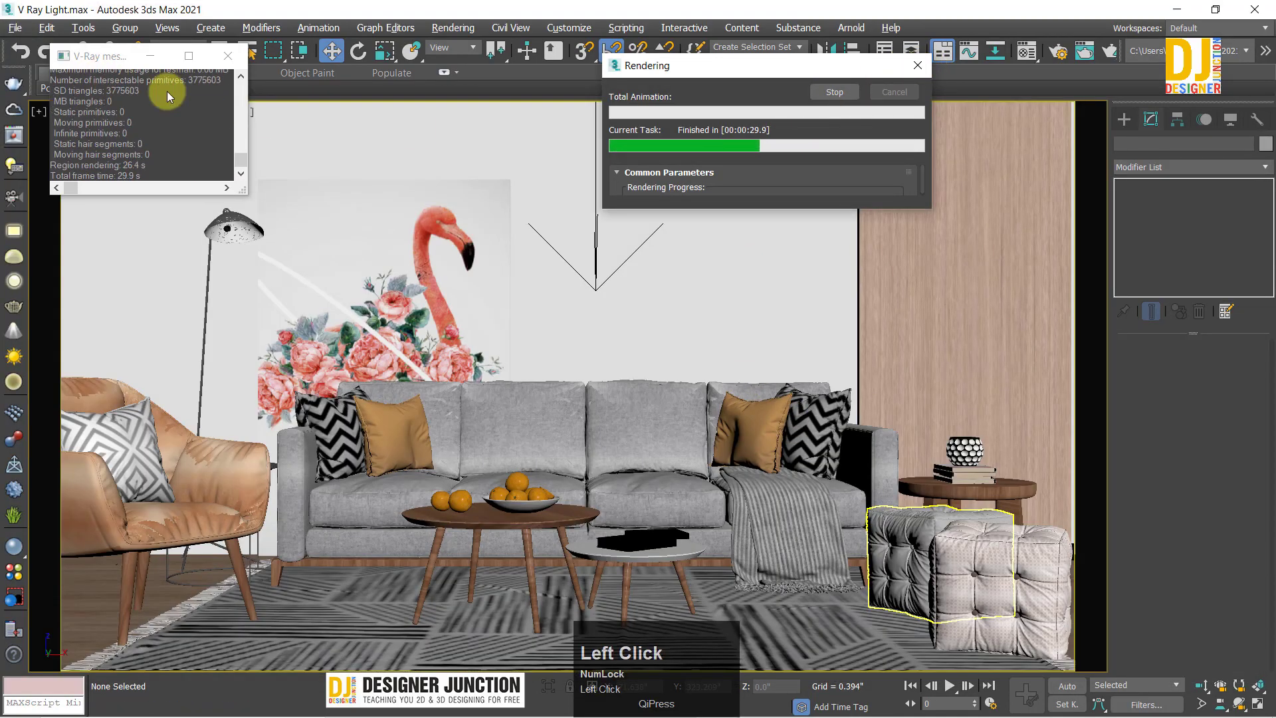
pyautogui.click(152, 58)
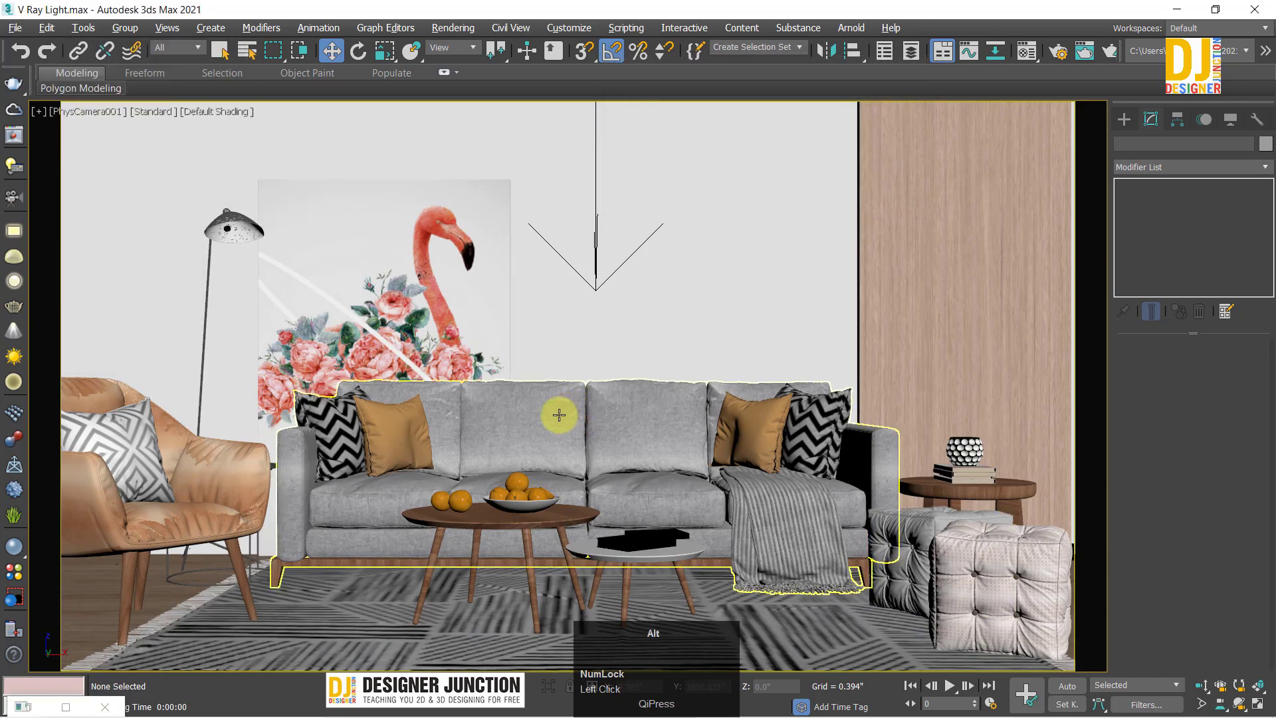
# Step: Select the plane light in the full-size Top view and turn it back on
pyautogui.hotkey('alt', 'w')
pyautogui.hotkey('alt', 'w')
pyautogui.click(339, 275)
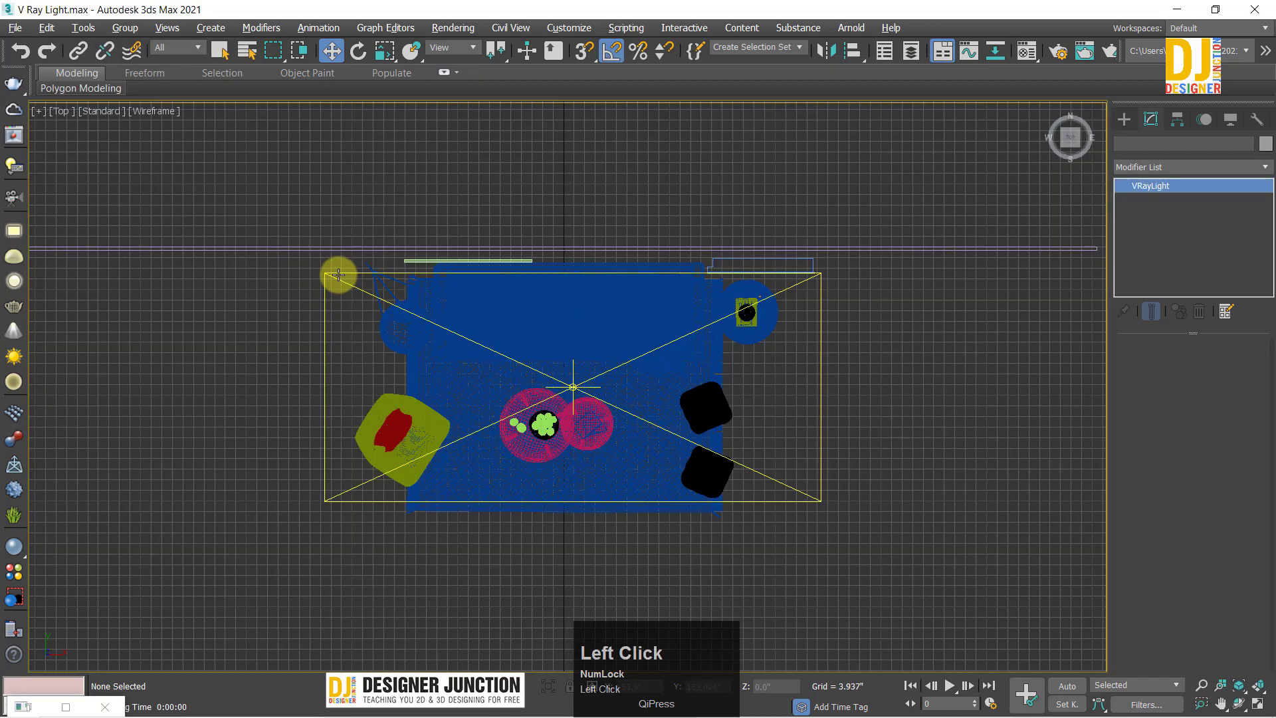
pyautogui.click(1131, 364)
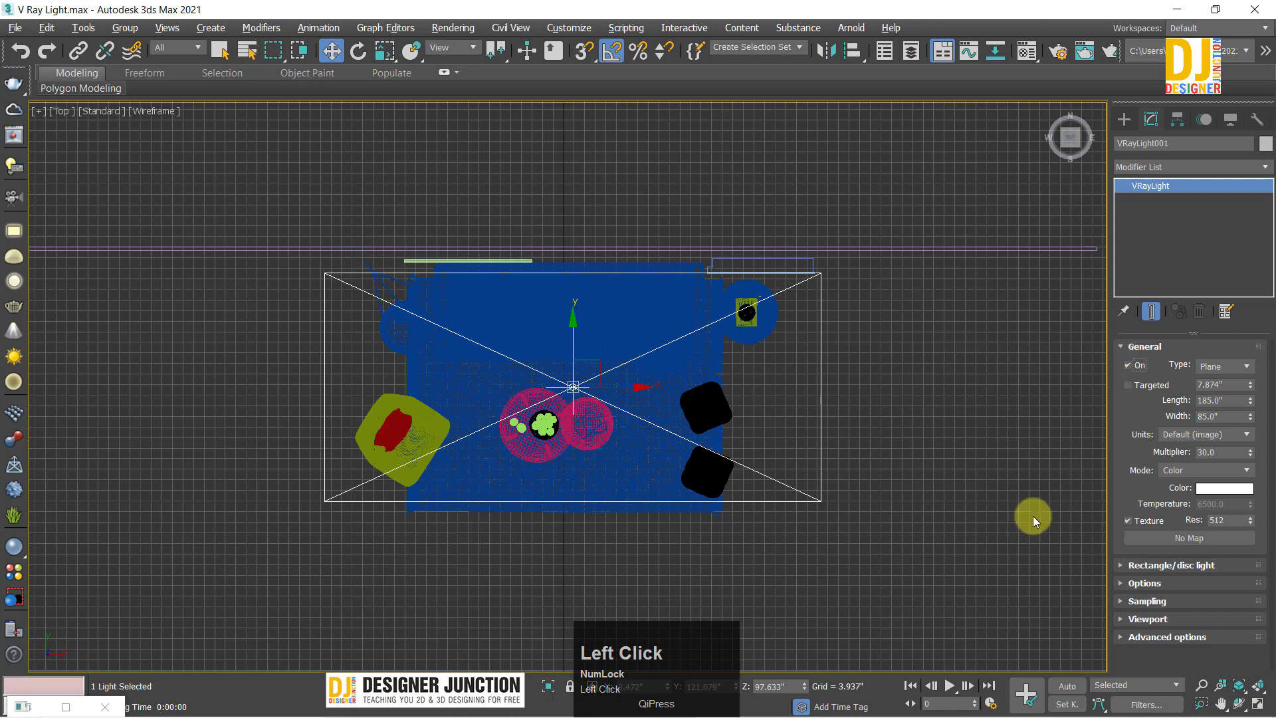
# Step: Render the full-size PhysCamera001 view with the plane light on, inspect the image and close the frame buffer
pyautogui.hotkey('alt', 'w')
pyautogui.hotkey('alt', 'w')
pyautogui.hotkey('shift', 'q')
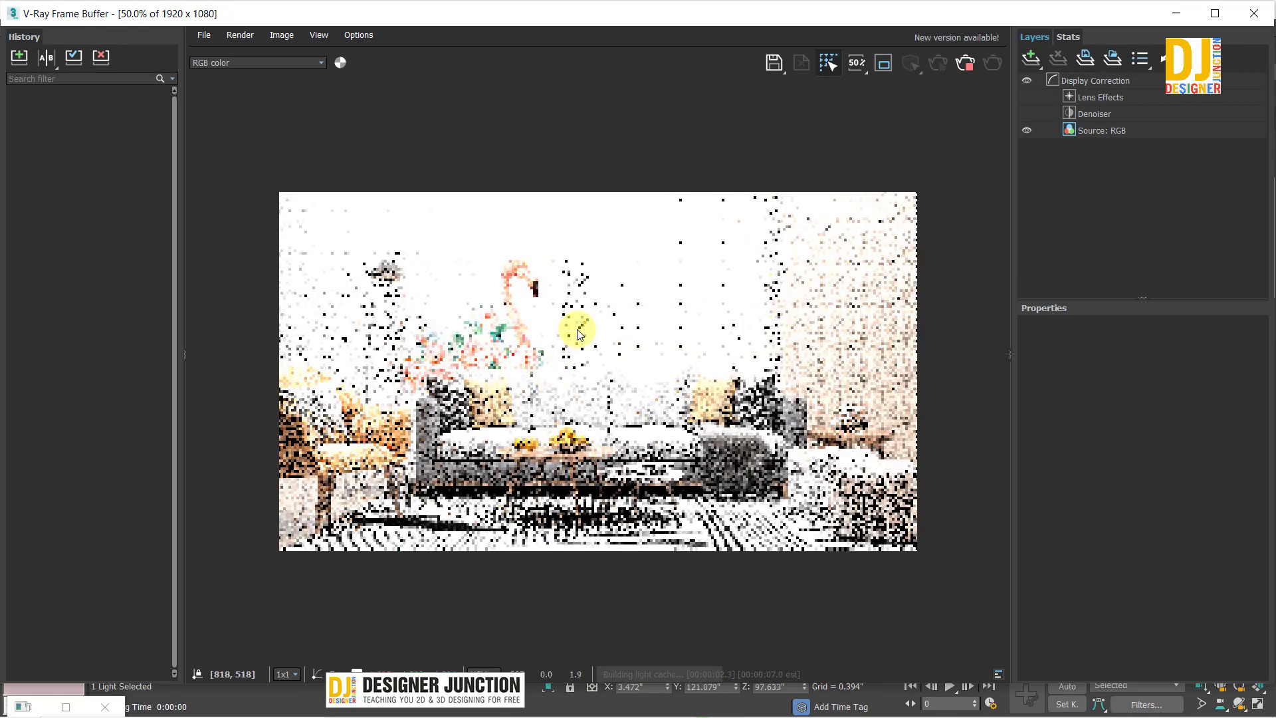
pyautogui.click(578, 333)
pyautogui.scroll(1, 581, 334)
pyautogui.scroll(-1, 583, 334)
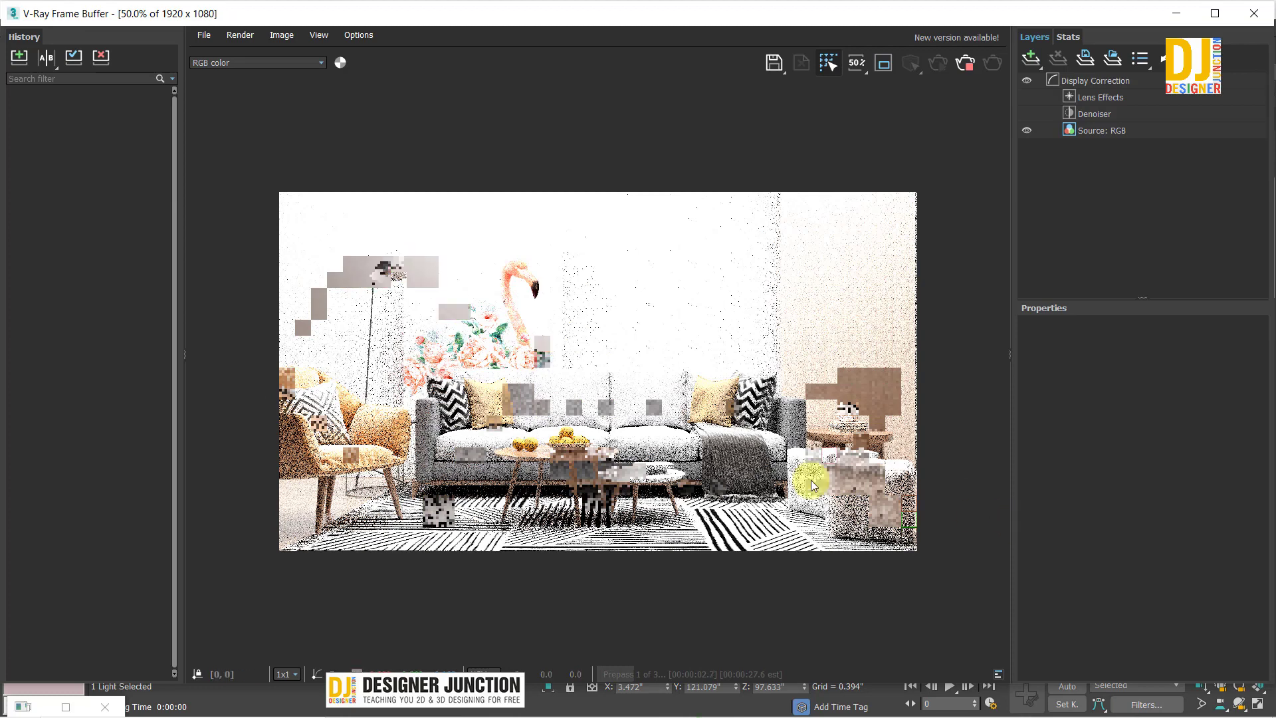
pyautogui.scroll(1, 499, 291)
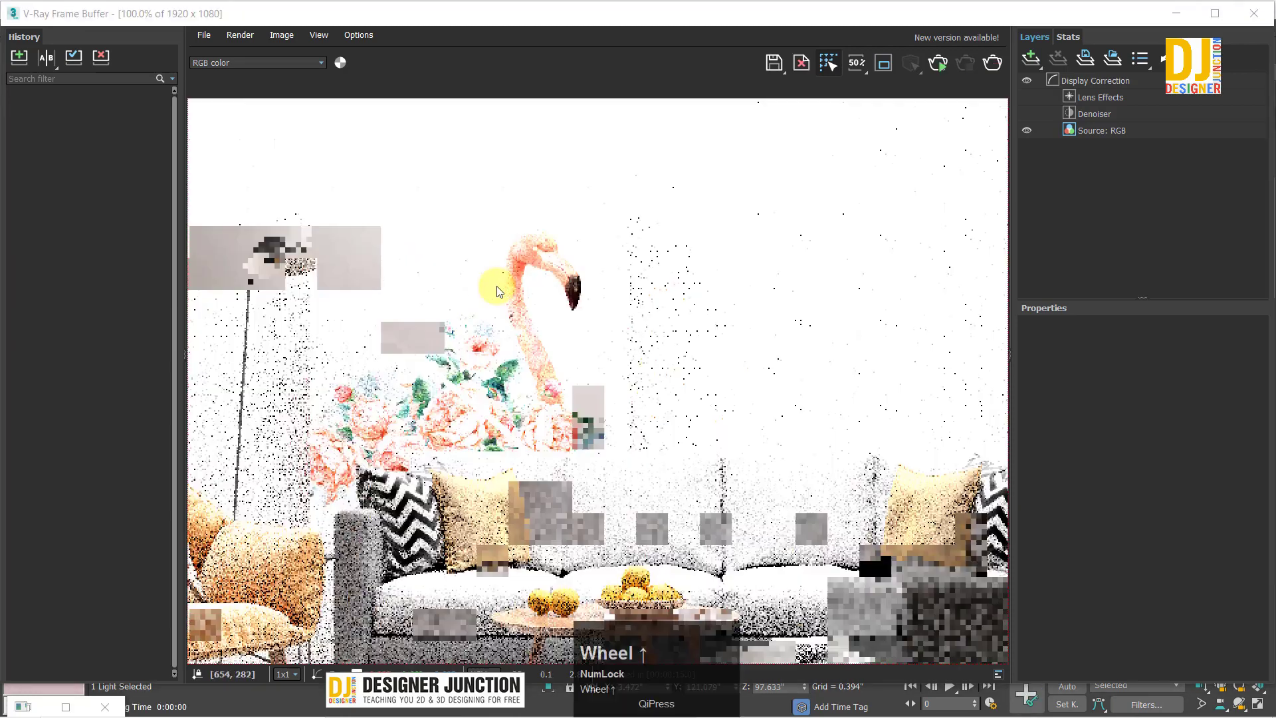
pyautogui.scroll(-2, 499, 291)
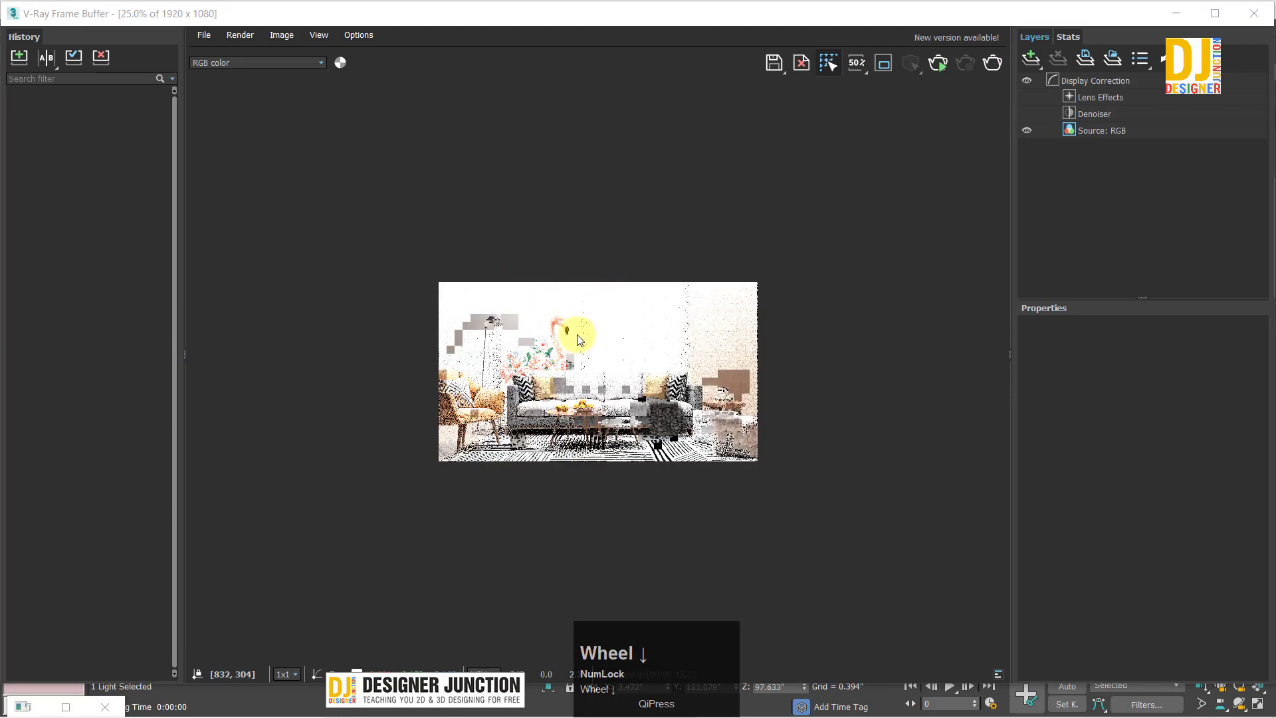
pyautogui.scroll(1, 579, 340)
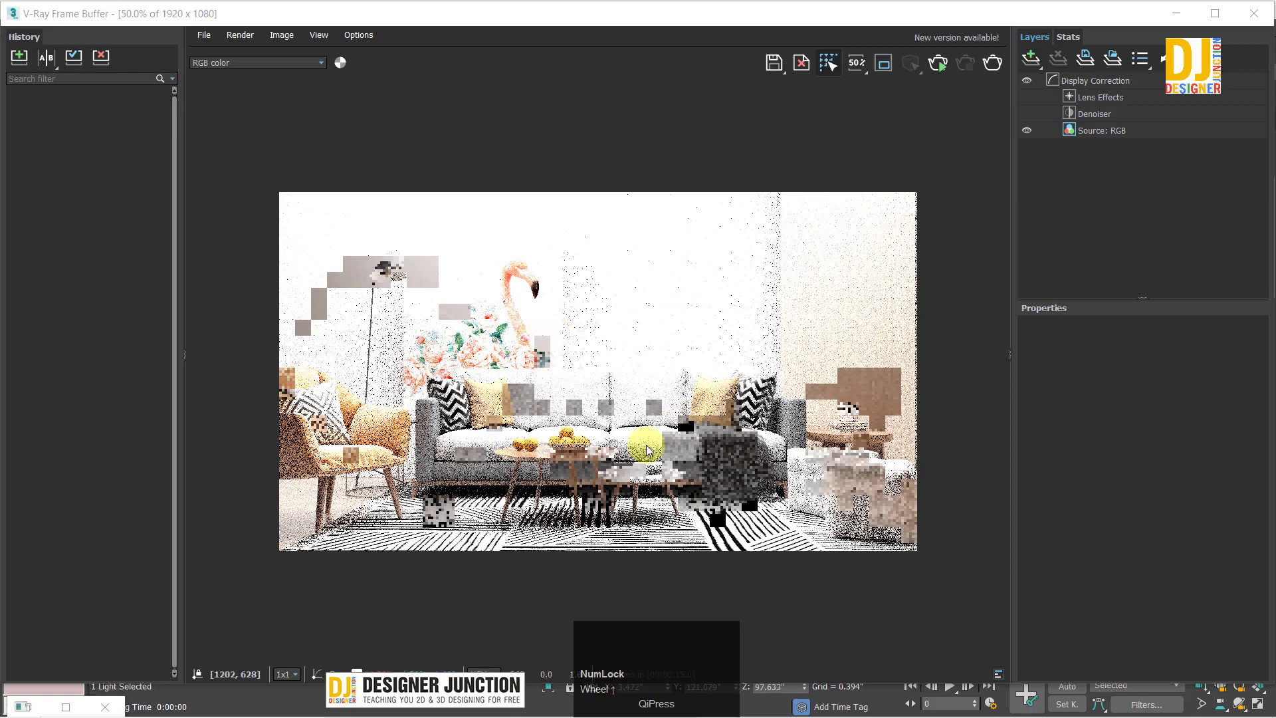
pyautogui.click(1253, 14)
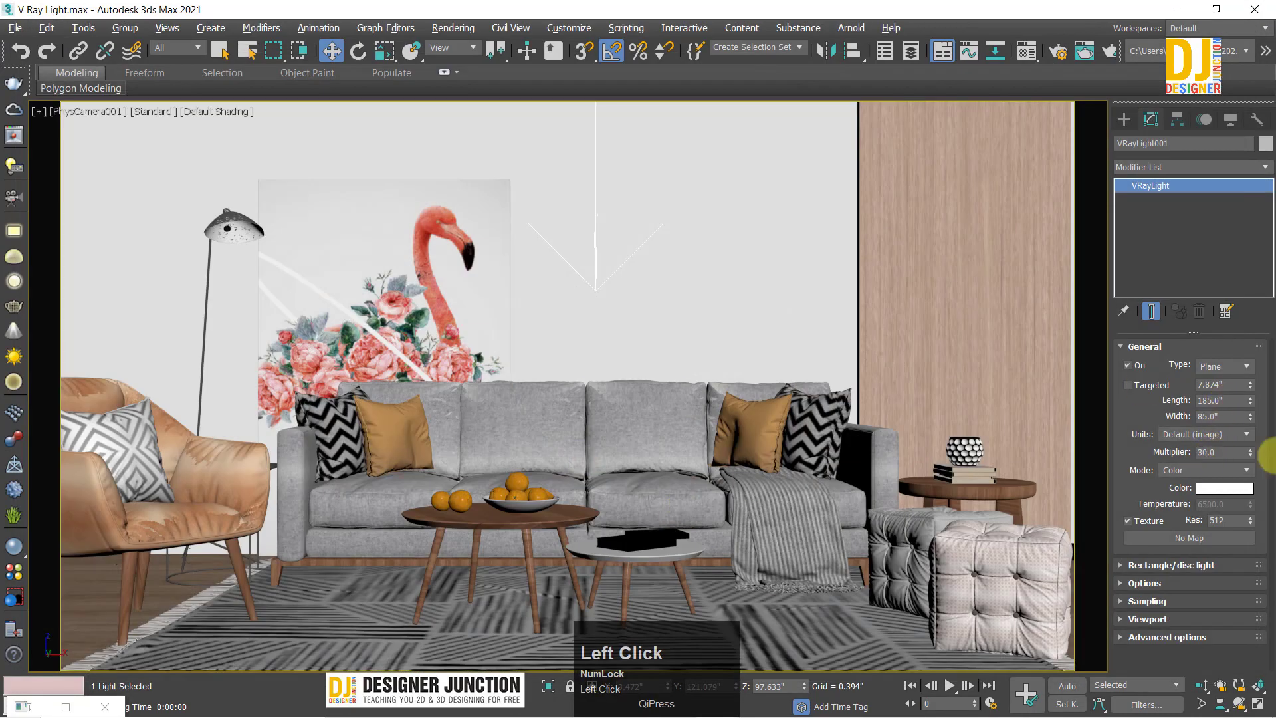
# Step: Set the plane light's multiplier to 1.0, render the camera view again and close the frame buffer after checking it
pyautogui.moveTo(1224, 456); pyautogui.dragTo(1100, 465)
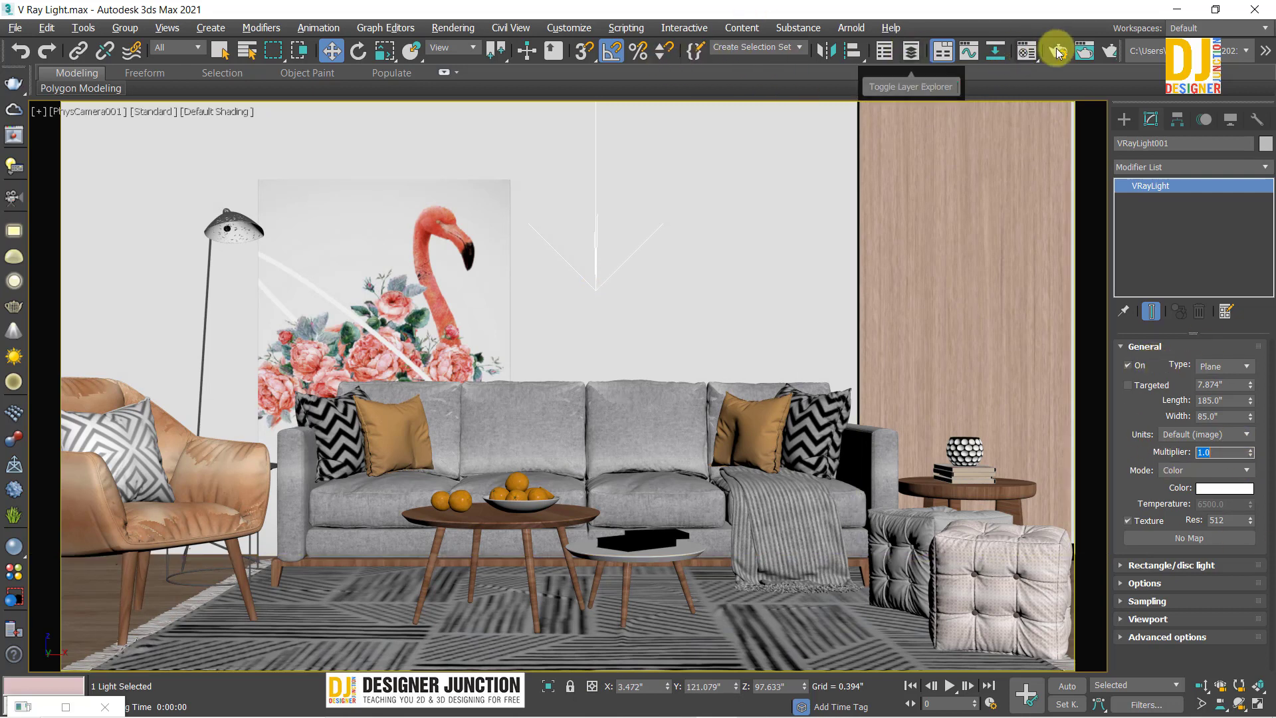
pyautogui.click(1111, 50)
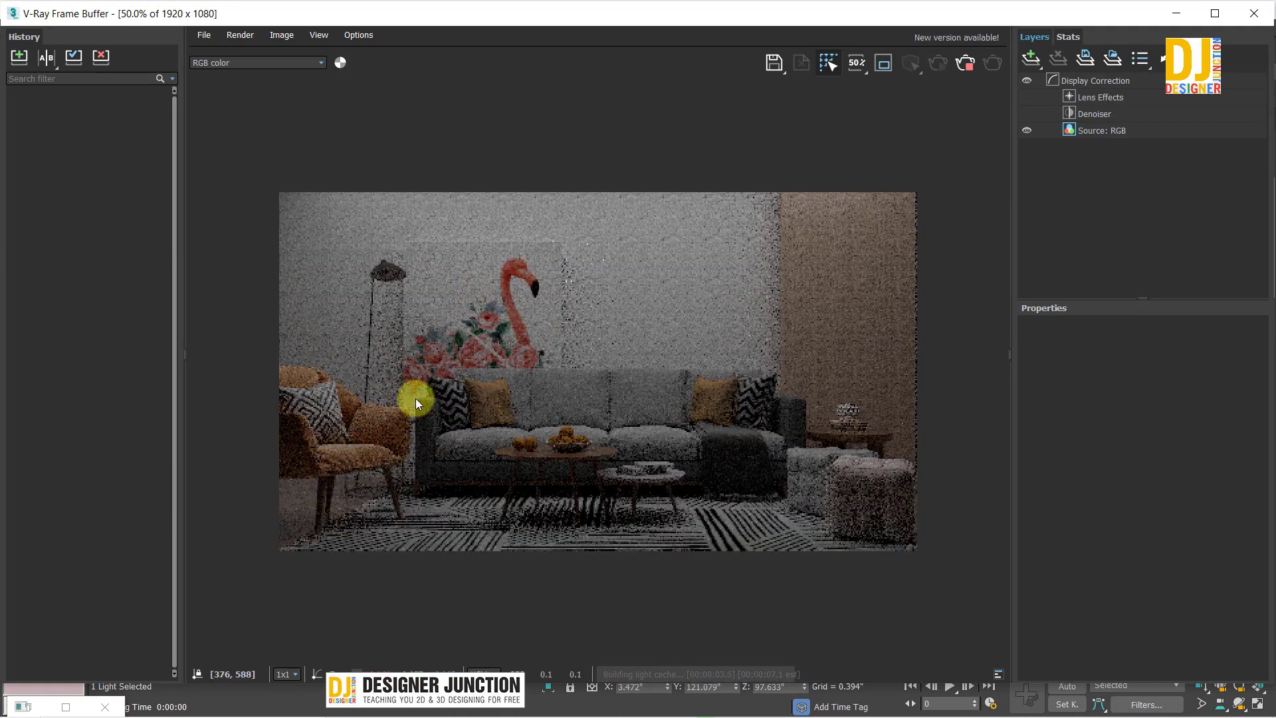
pyautogui.scroll(1, 415, 355)
pyautogui.scroll(-1, 414, 355)
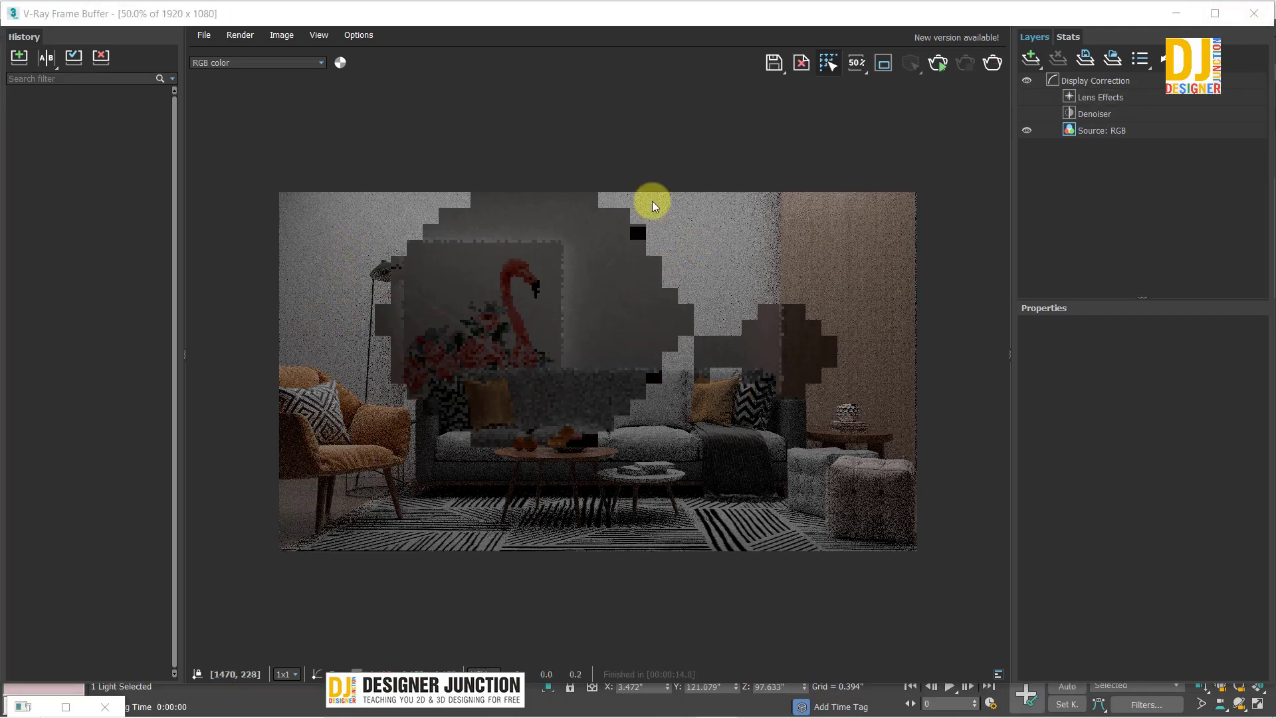
pyautogui.click(1254, 13)
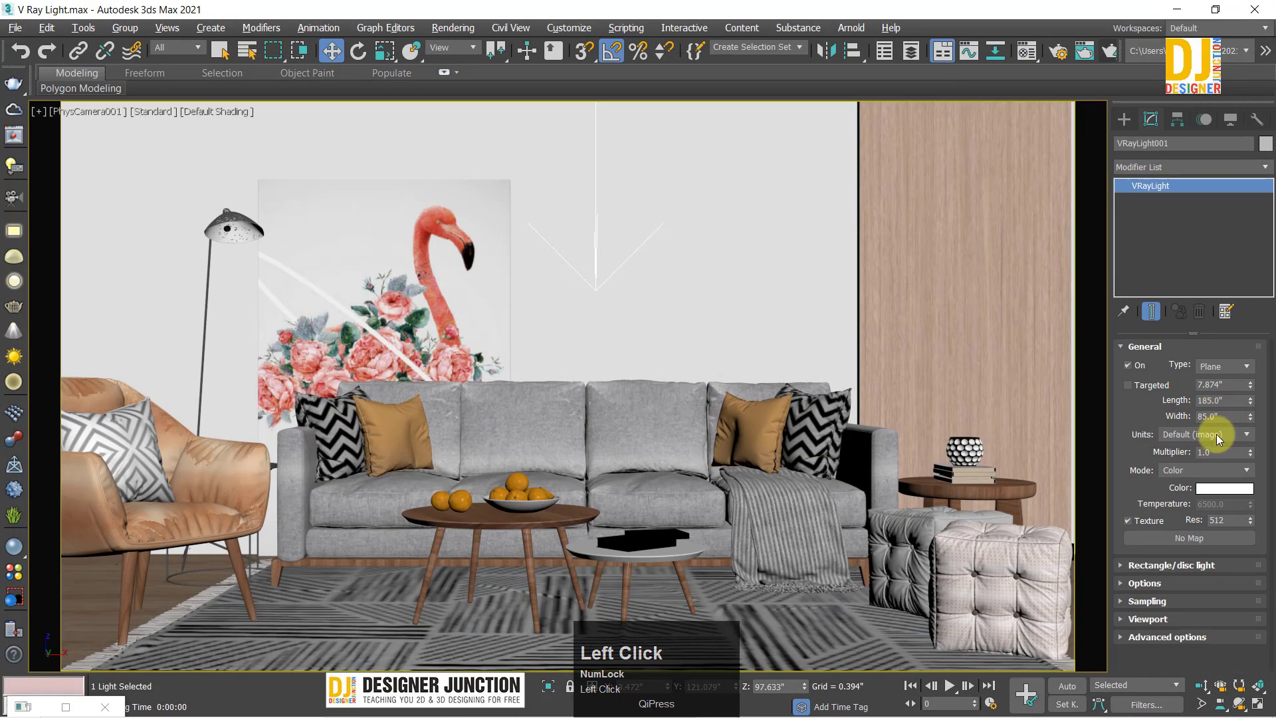
# Step: Set the plane light's multiplier to 2.0, render the camera view for comparison and close the frame buffer
pyautogui.click(1224, 453)
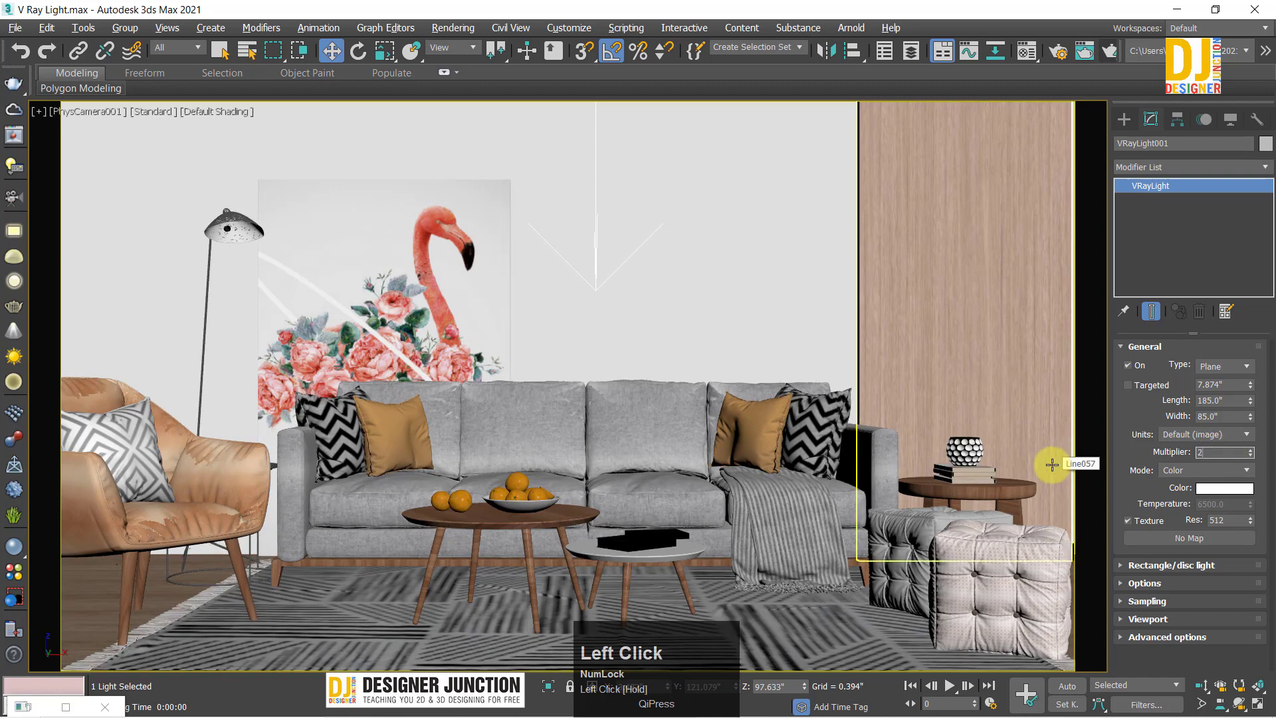
pyautogui.click(1109, 51)
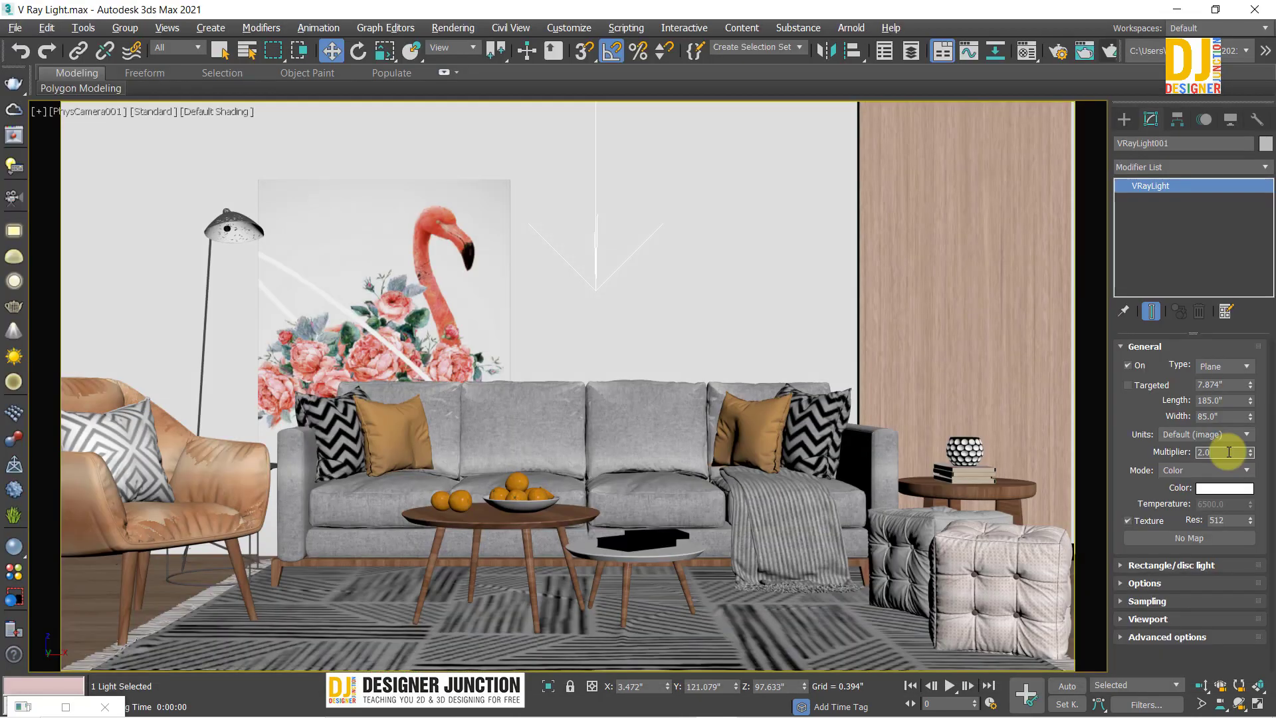
pyautogui.click(1105, 51)
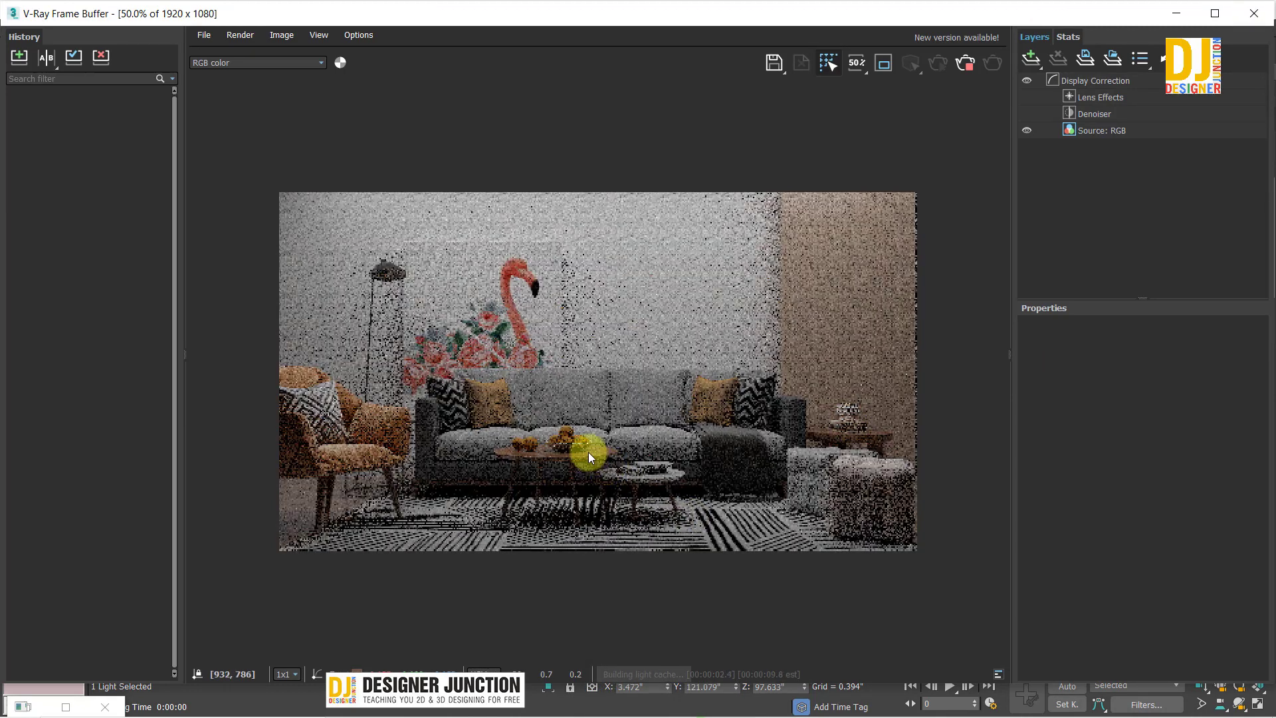
pyautogui.scroll(-1, 587, 449)
pyautogui.scroll(1, 732, 372)
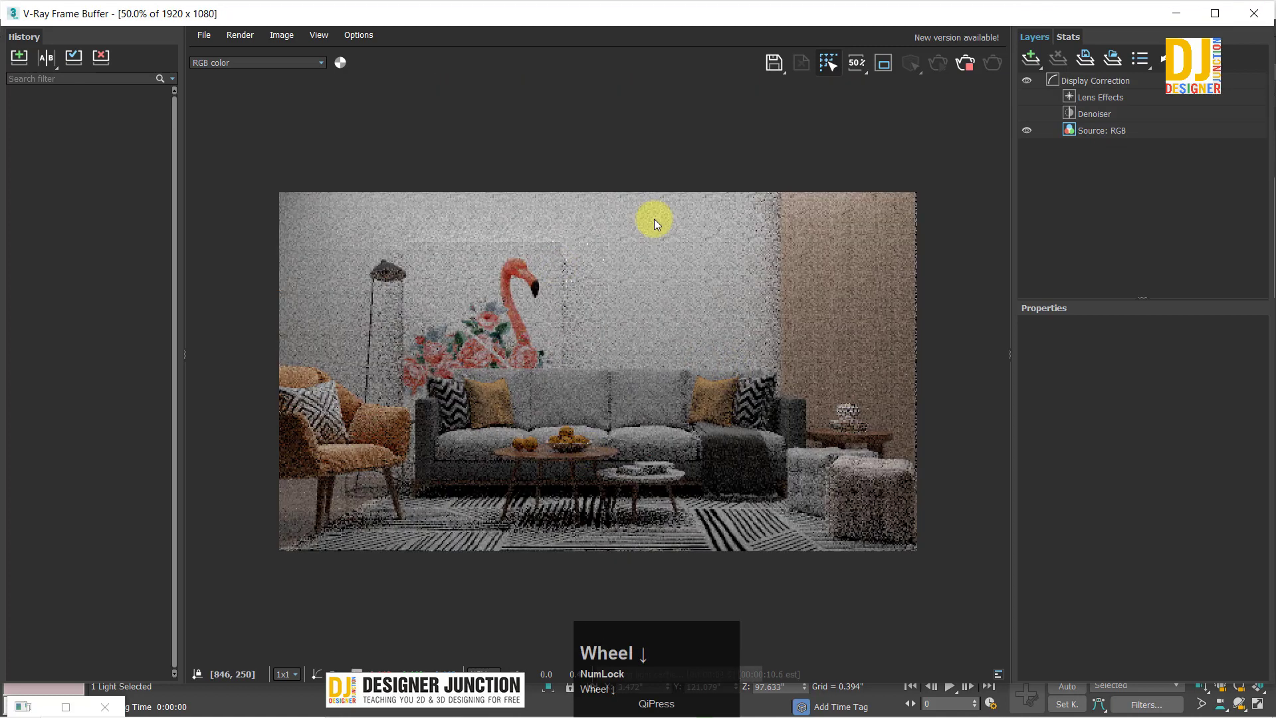
pyautogui.click(1256, 12)
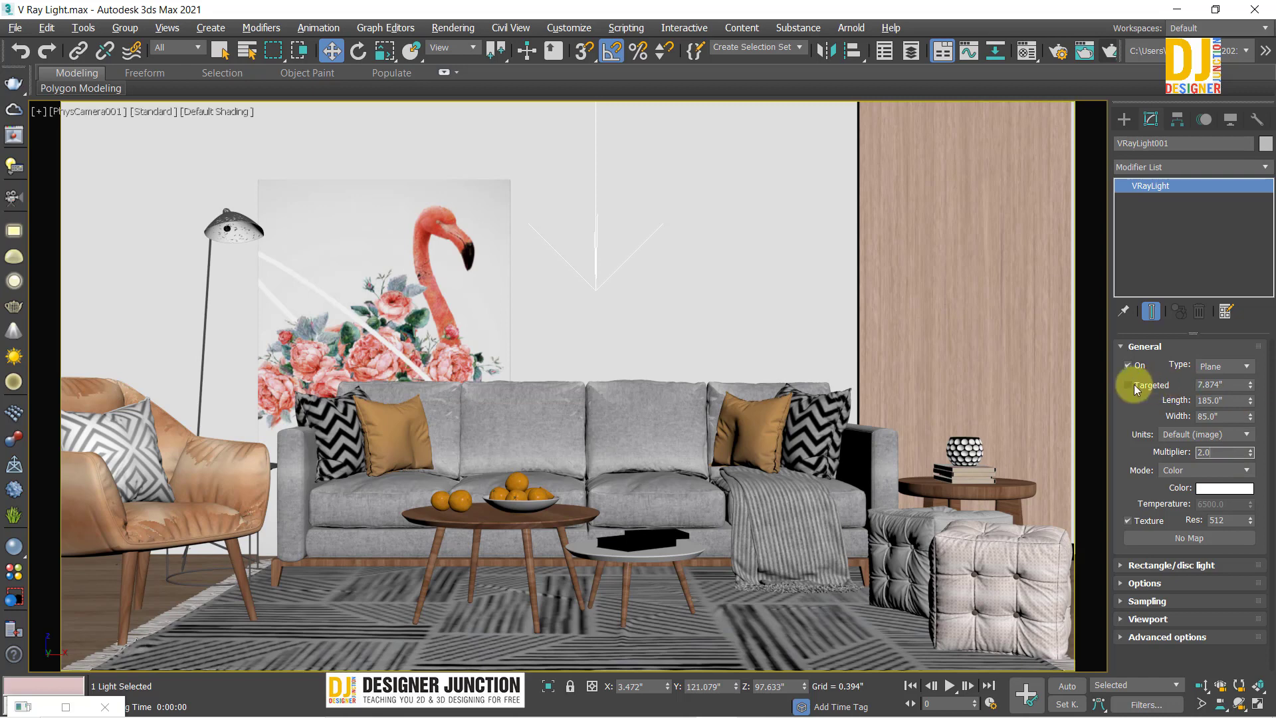
# Step: Show the Left view full size, select the plane light there and hide the grid
pyautogui.hotkey('alt', 'w')
pyautogui.click(1214, 446)
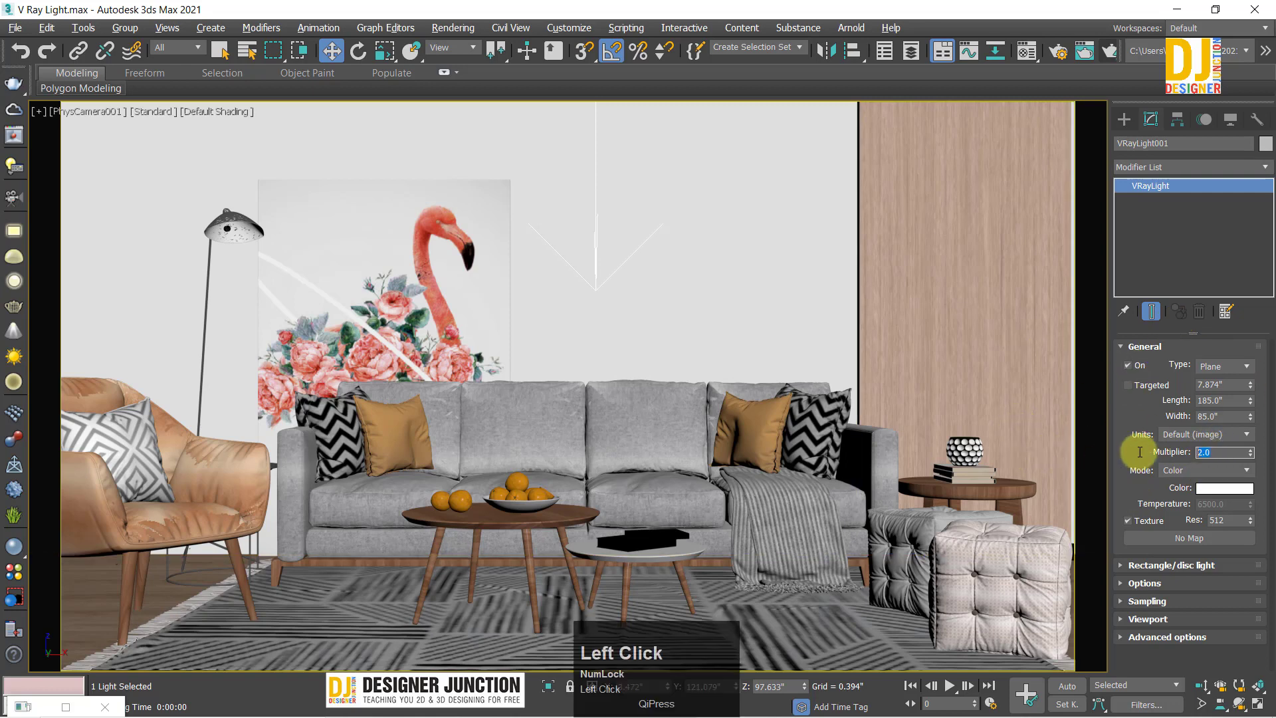
pyautogui.rightClick(707, 251)
pyautogui.hotkey('alt', 'w')
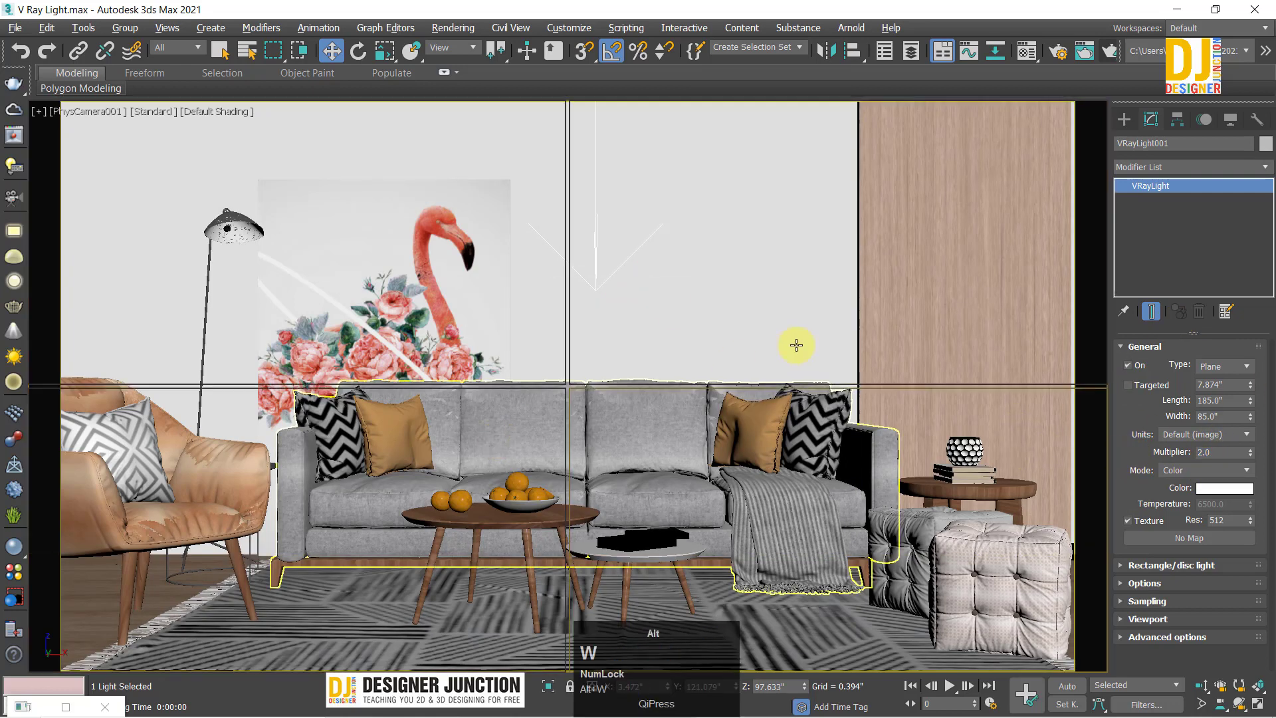
pyautogui.rightClick(838, 253)
pyautogui.hotkey('alt', 'w')
pyautogui.click(578, 281)
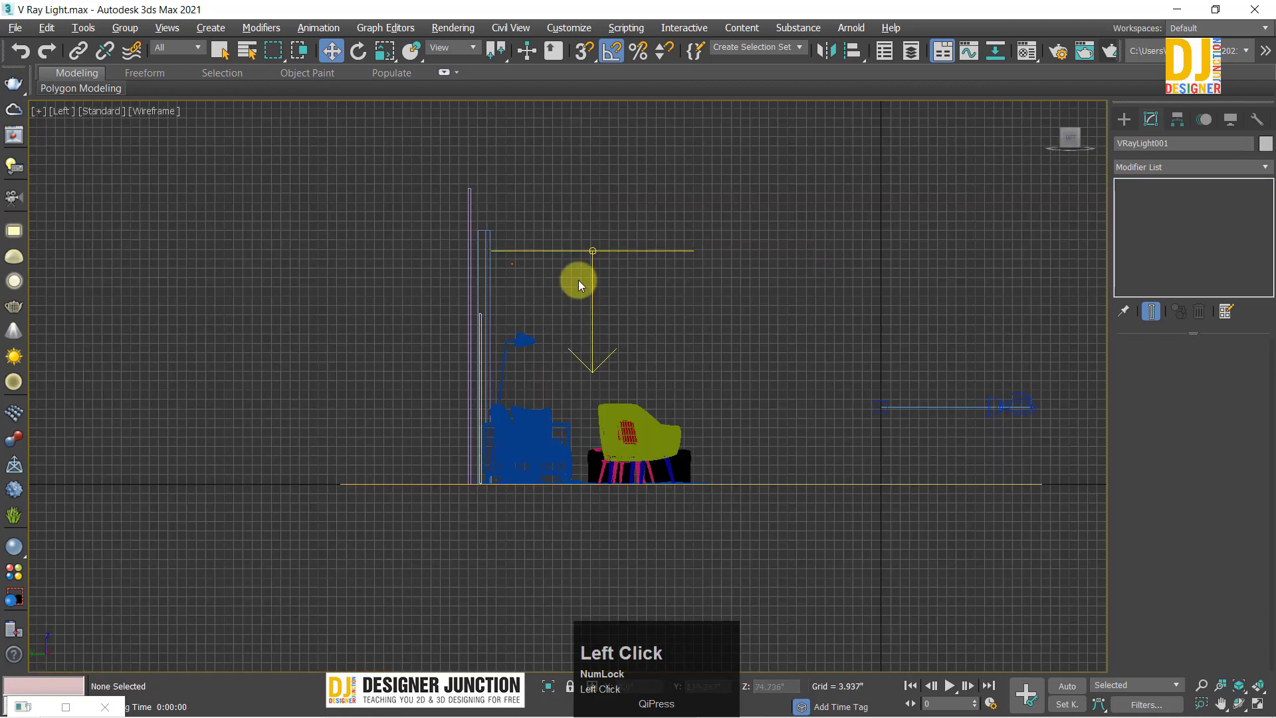
pyautogui.click(616, 291)
pyautogui.scroll(1, 619, 337)
pyautogui.moveTo(619, 337); pyautogui.dragTo(580, 372, button='middle')
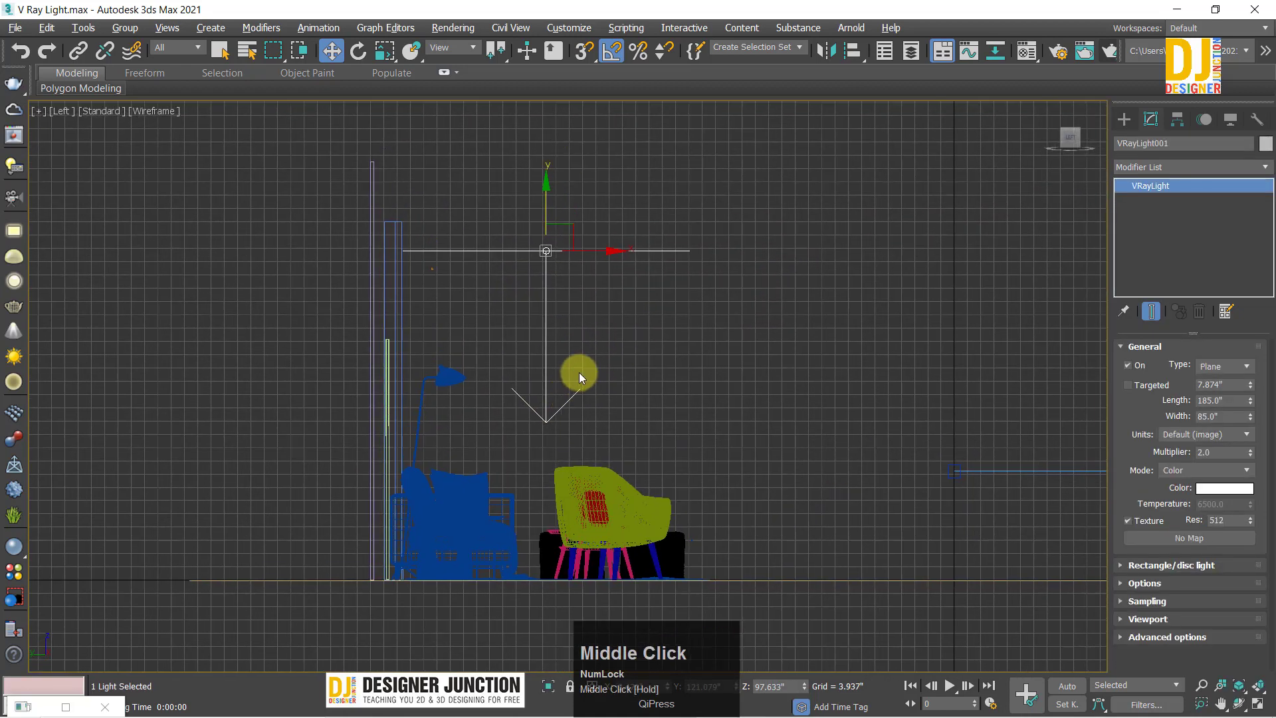
pyautogui.press('g')
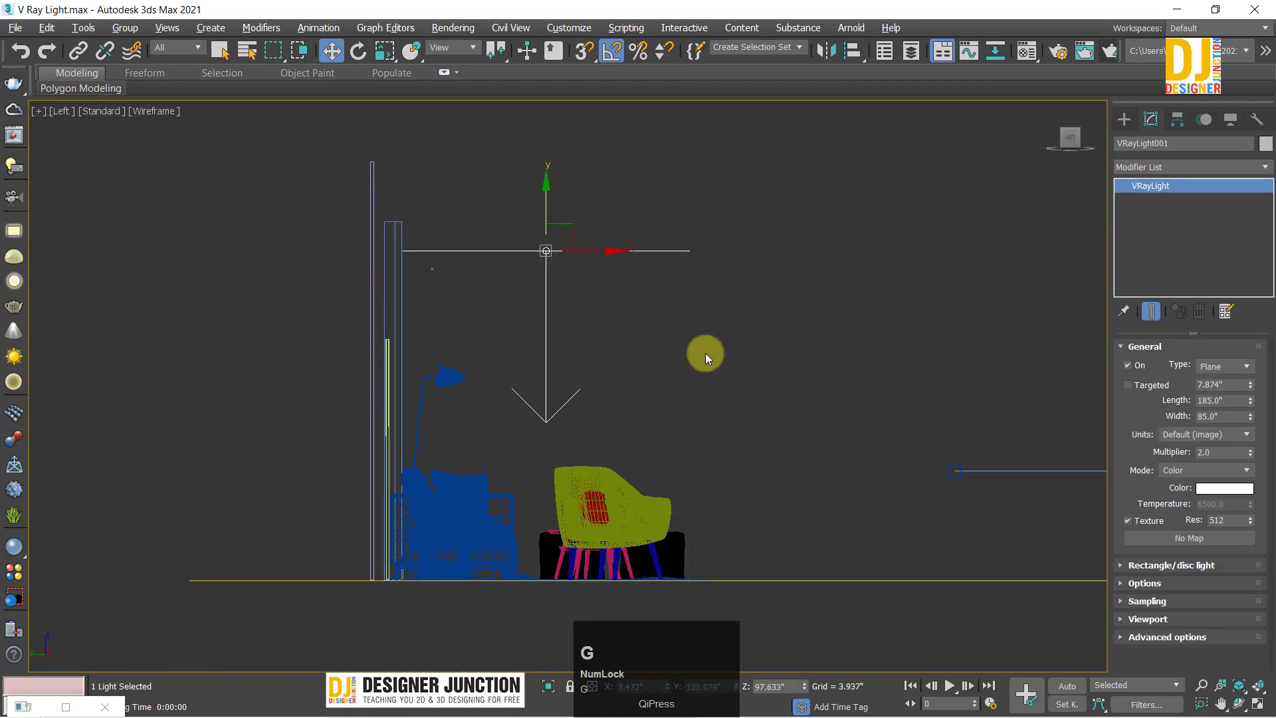
# Step: Make the plane light targeted and move its target toward the camera, to about Y 13.0 and Z 85.8 inches
pyautogui.click(1128, 386)
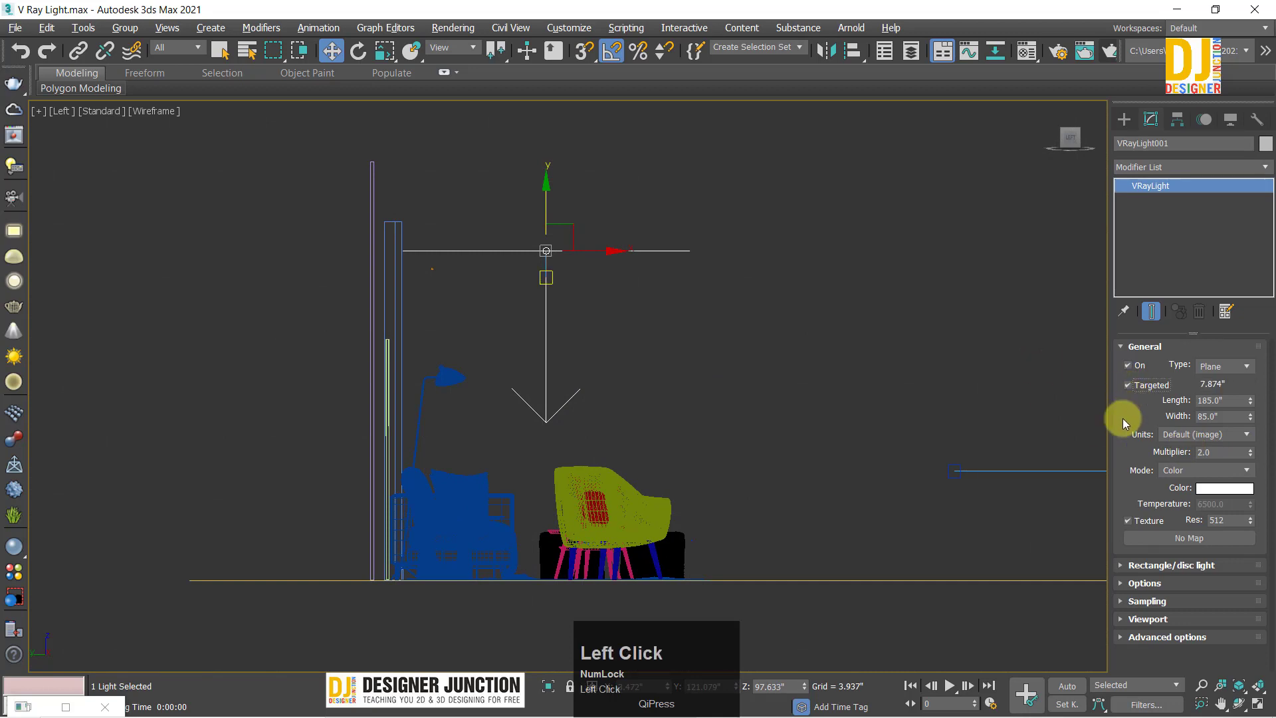
pyautogui.click(546, 276)
pyautogui.moveTo(545, 235); pyautogui.dragTo(926, 262)
# Step: Render the full-size PhysCamera001 view with the light aimed toward the camera and close the frame buffer
pyautogui.hotkey('alt', 'w')
pyautogui.rightClick(856, 476)
pyautogui.hotkey('alt', 'w')
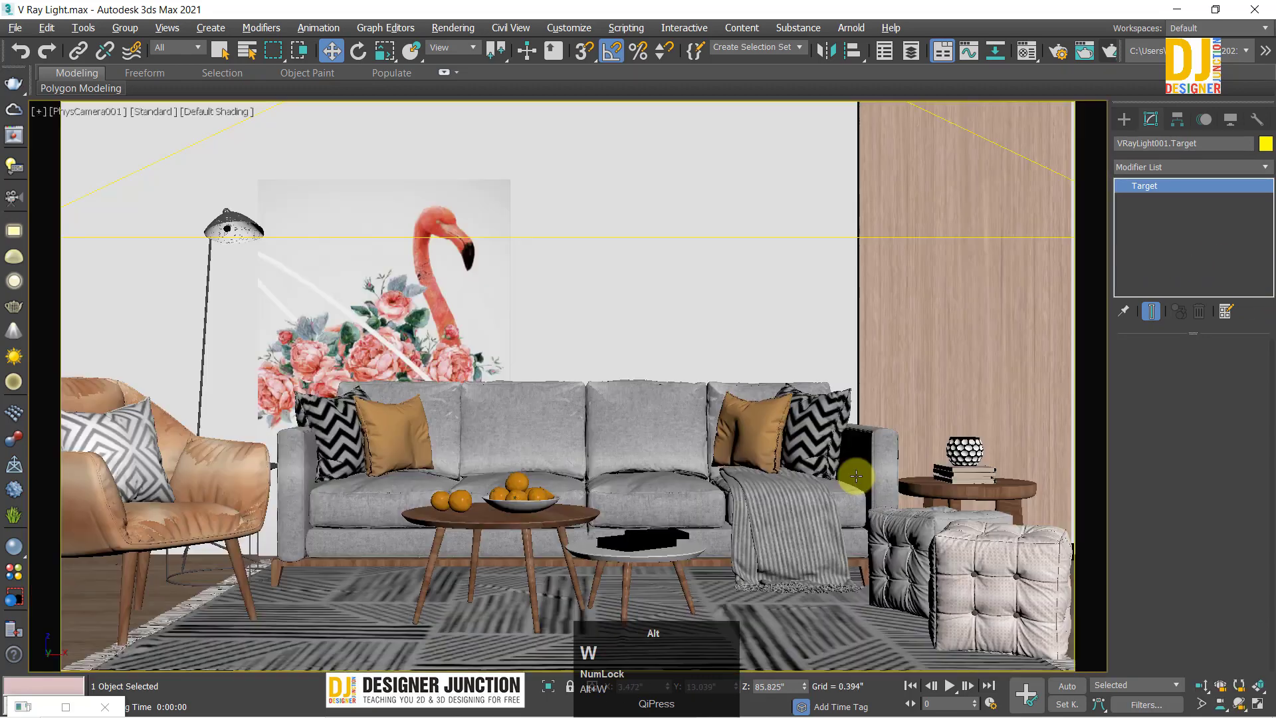
pyautogui.hotkey('shift', 'q')
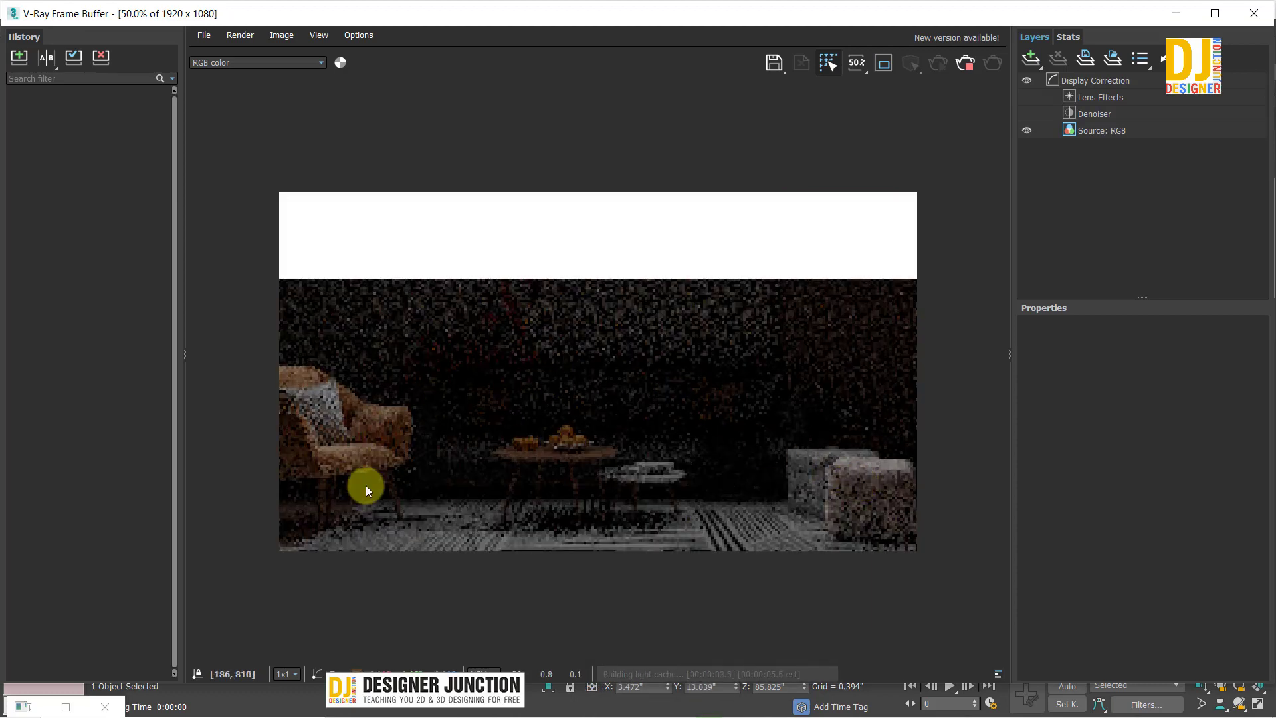
pyautogui.click(1254, 13)
# Step: Return to the full-size Left view and undo the last move of the light's target
pyautogui.hotkey('alt', 'w')
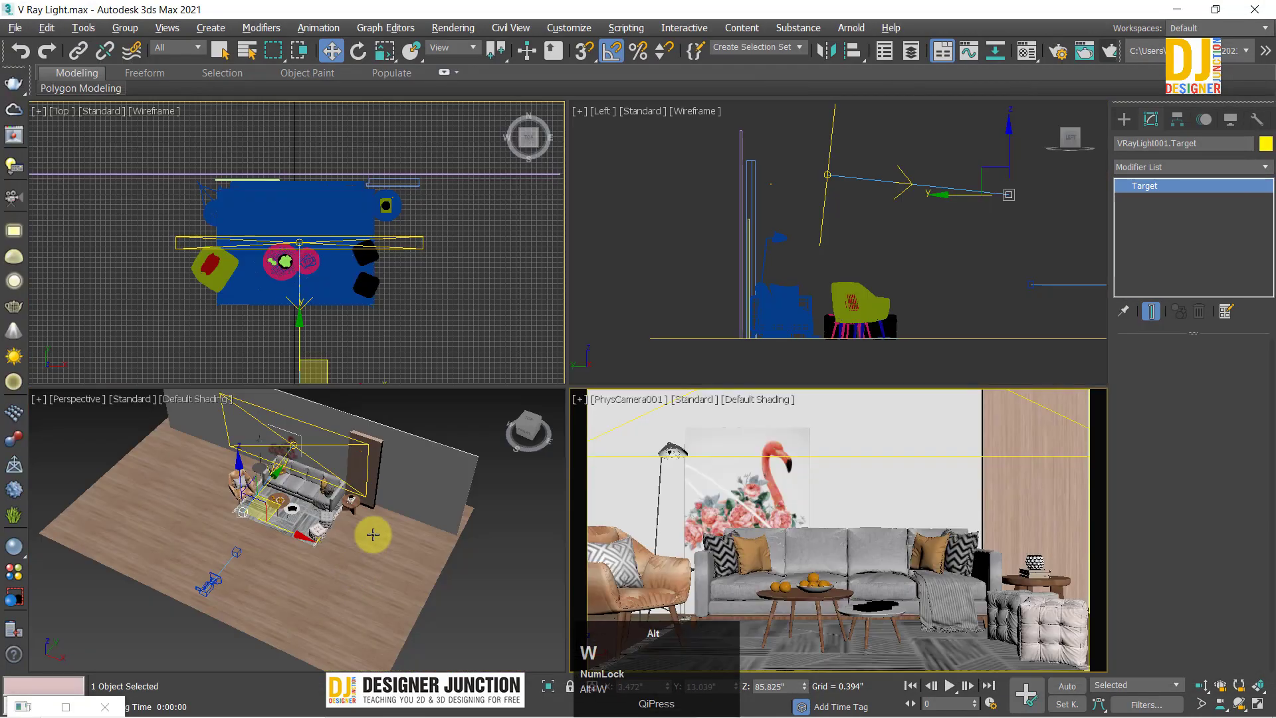
pyautogui.hotkey('alt', 'w')
pyautogui.hotkey('alt', 'w')
pyautogui.hotkey('alt', 'w')
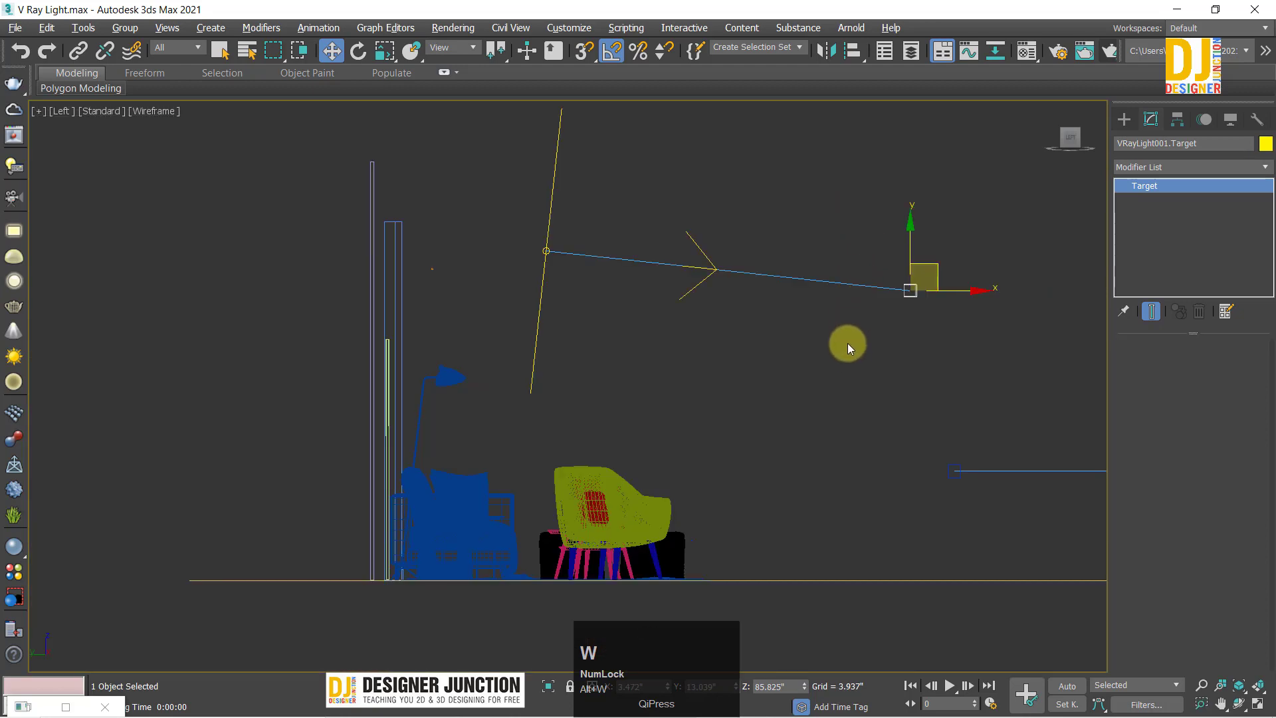
pyautogui.hotkey('ctrl', 'z')
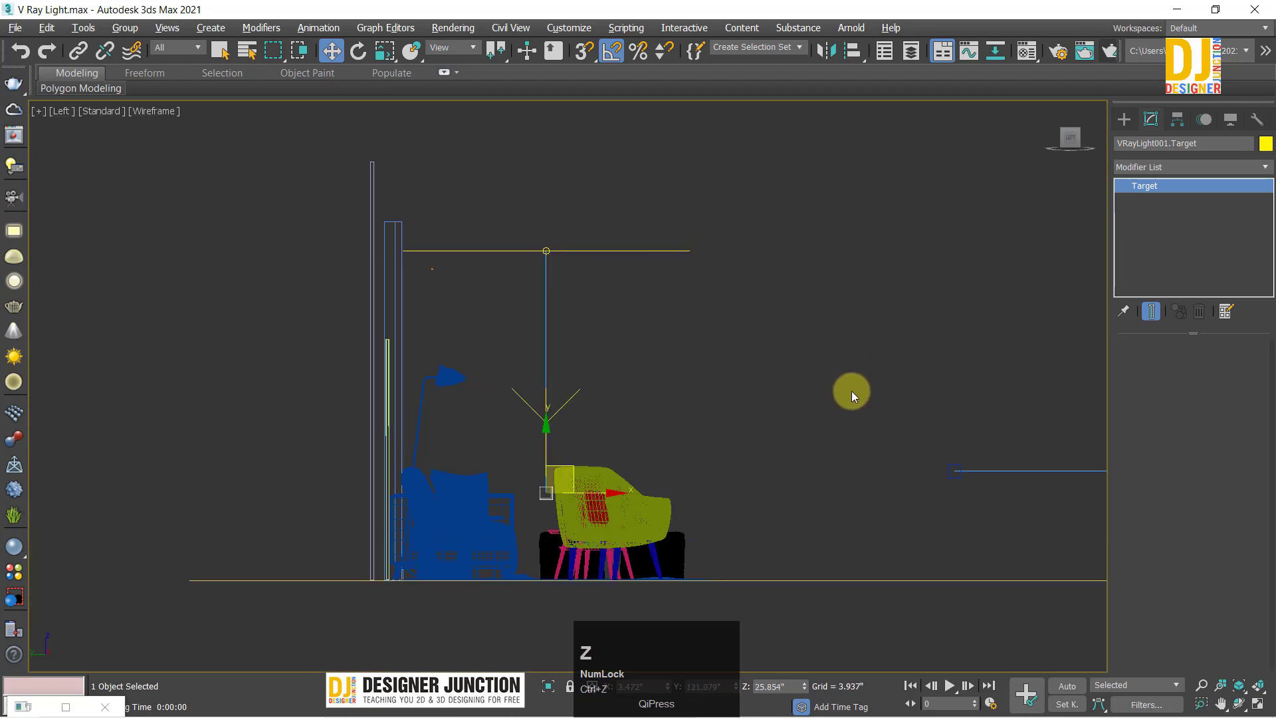
# Step: Select the plane light and examine its shadow, double-sided, invisible and affect settings under Options
pyautogui.click(664, 273)
pyautogui.click(545, 272)
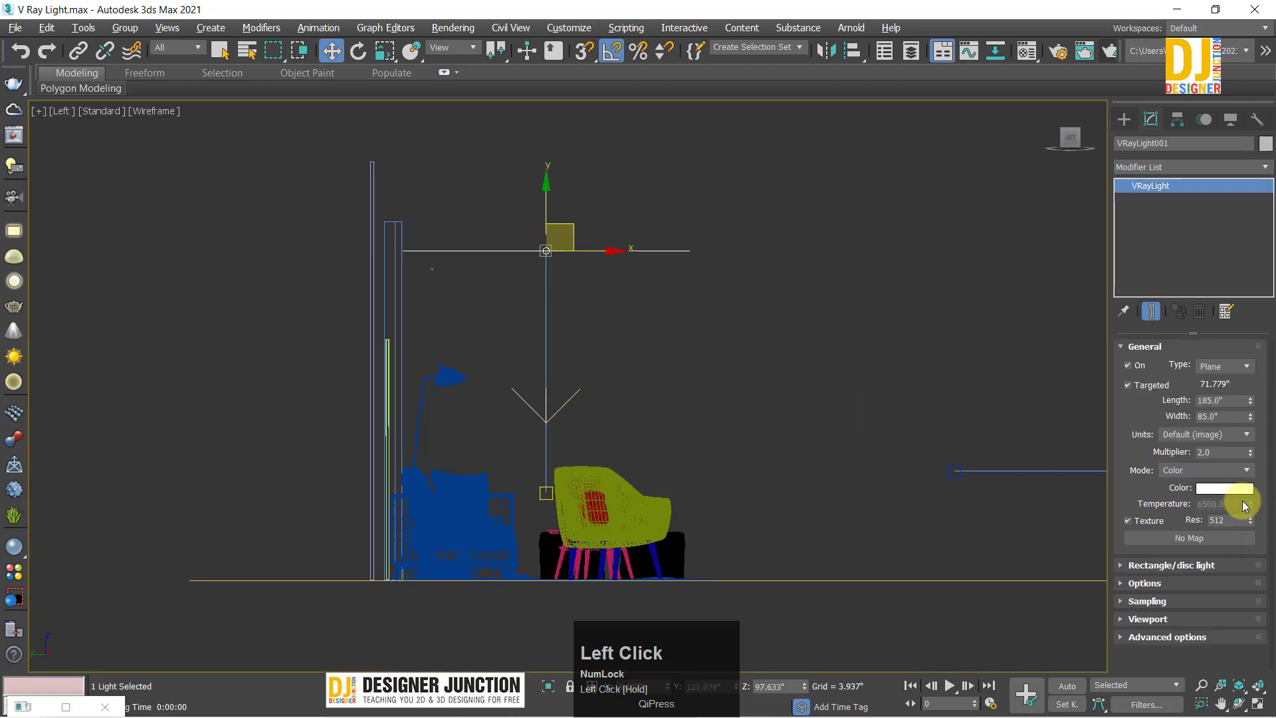
pyautogui.click(1145, 584)
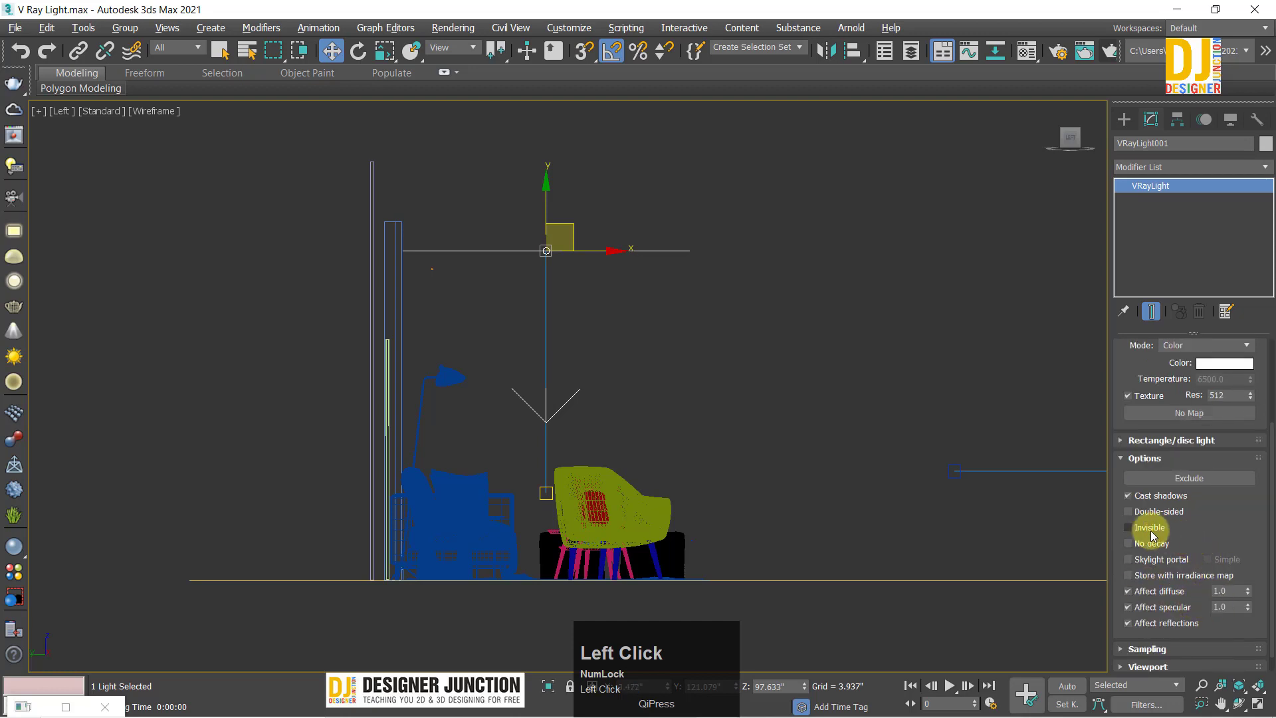
pyautogui.moveTo(1139, 353); pyautogui.dragTo(1139, 547)
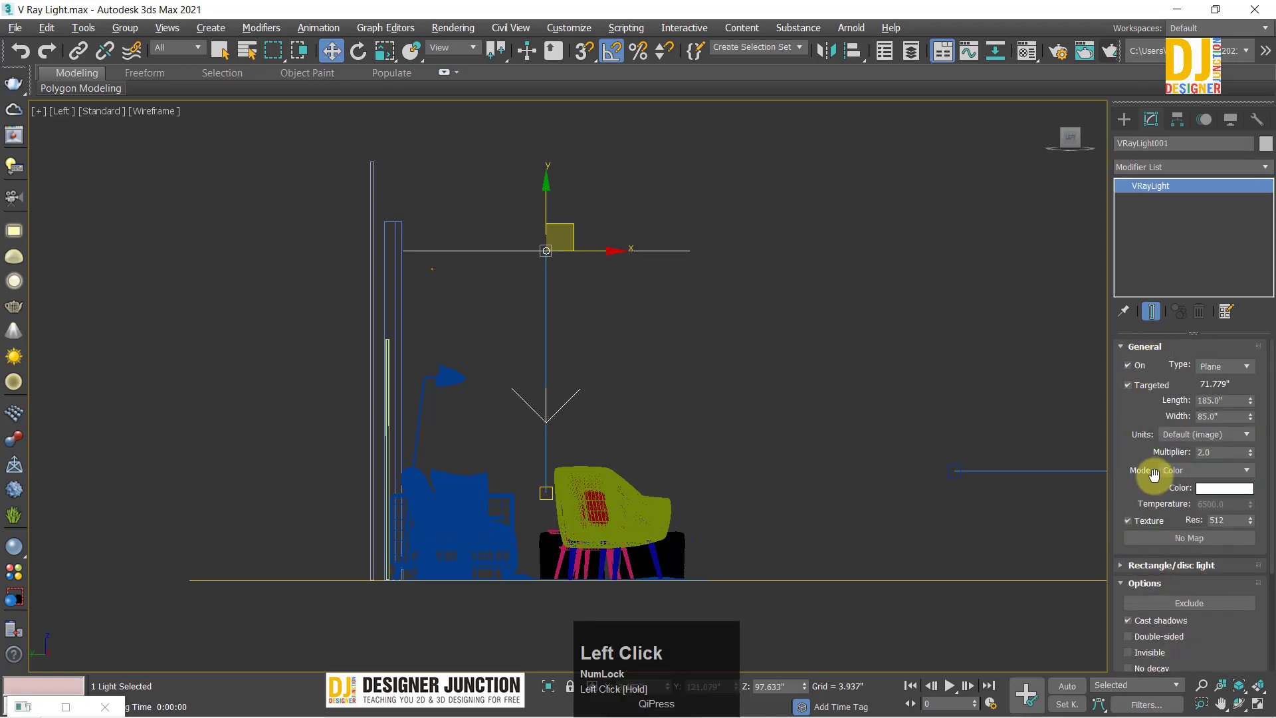
pyautogui.moveTo(1150, 476); pyautogui.dragTo(1145, 345)
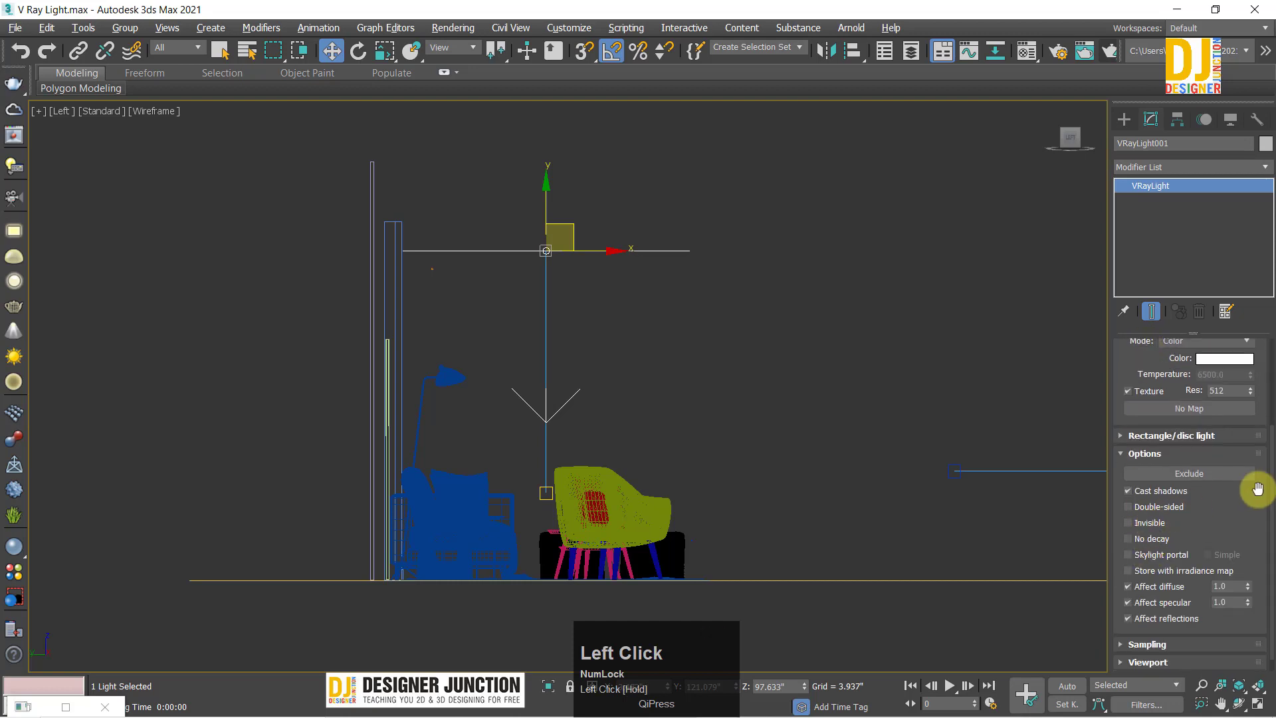
# Step: Make the plane light invisible and switch to the full-size Perspective view
pyautogui.click(1130, 523)
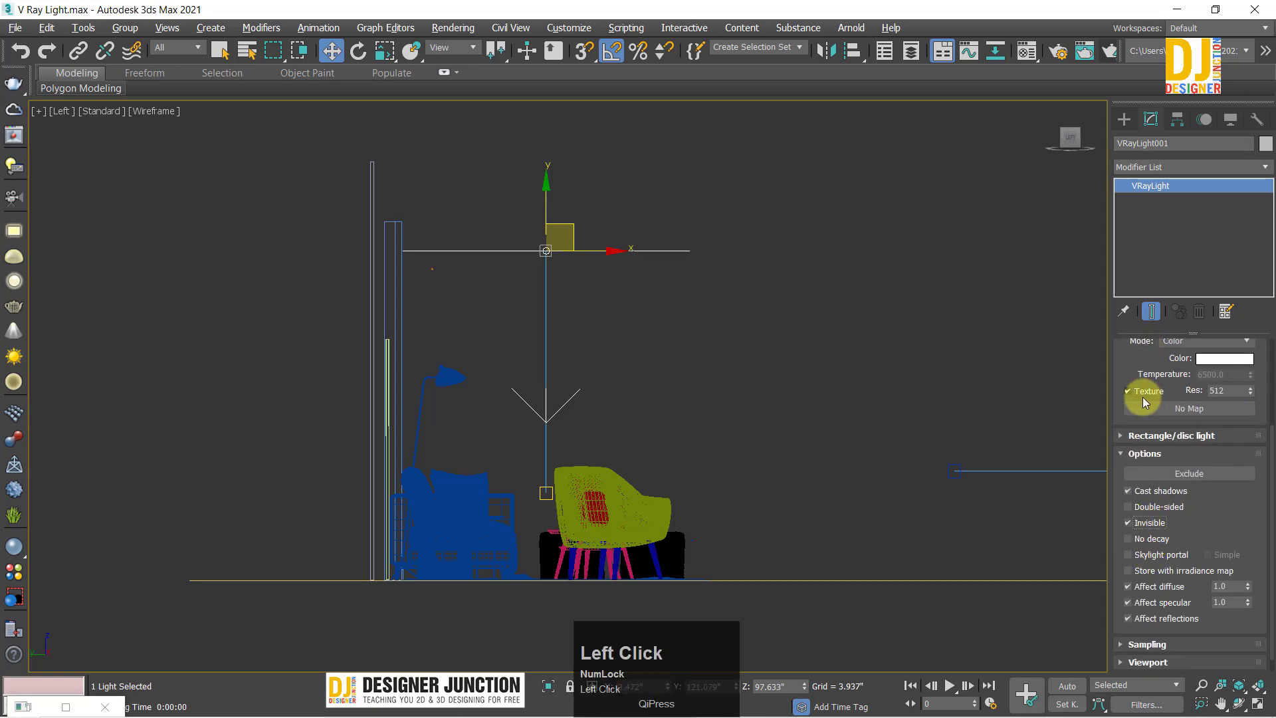
pyautogui.moveTo(1133, 387); pyautogui.dragTo(1137, 475)
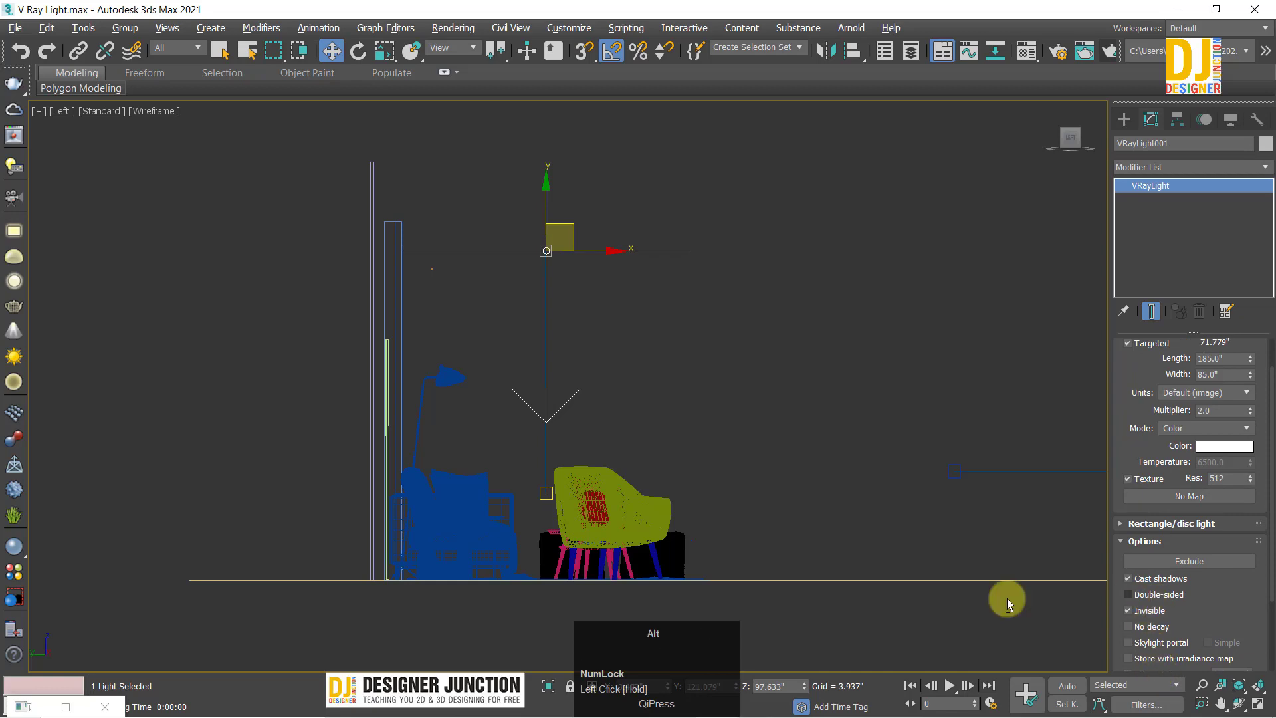
pyautogui.hotkey('alt', 'w')
pyautogui.hotkey('alt', 'w')
pyautogui.hotkey('alt', 'w')
pyautogui.middleClick(547, 433)
pyautogui.hotkey('alt', 'w')
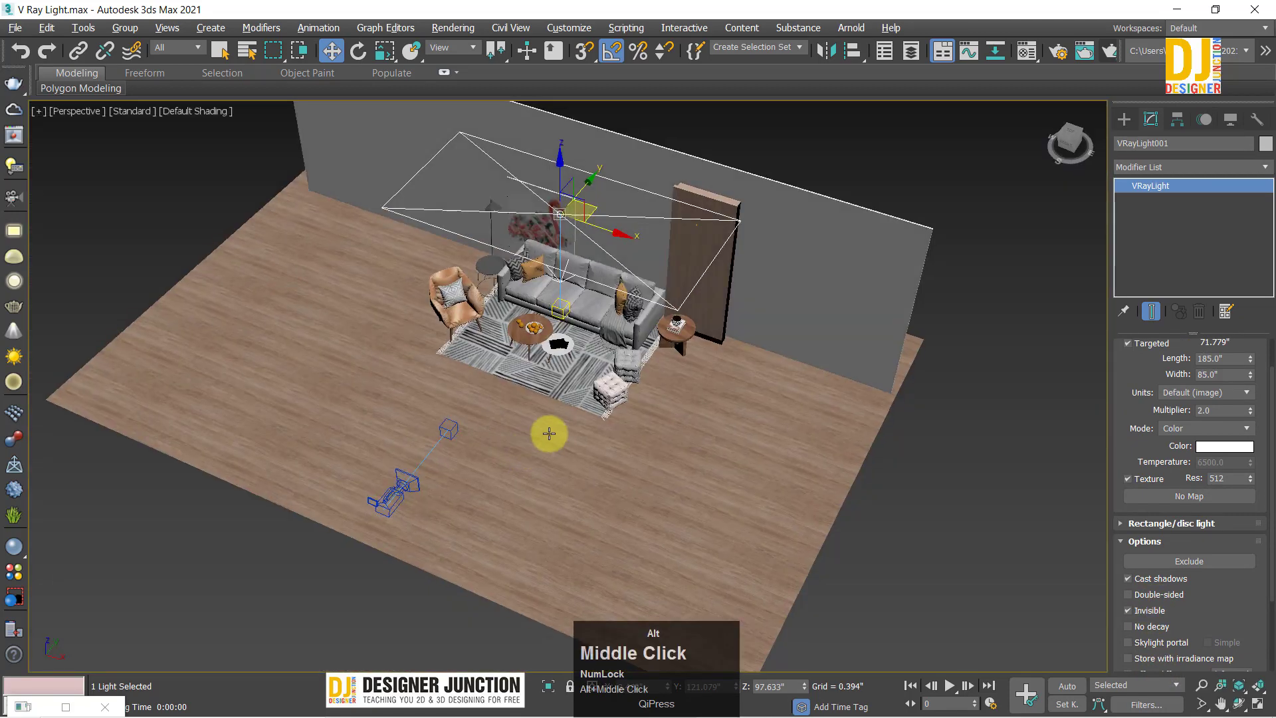
# Step: Render the Perspective view from a low angle with the light above the sofa and close the frame buffer
pyautogui.keyDown('alt'); pyautogui.moveTo(547, 433); pyautogui.dragTo(631, 470, button='middle'); pyautogui.keyUp('alt')
pyautogui.scroll(2, 540, 325)
pyautogui.scroll(3, 541, 325)
pyautogui.moveTo(535, 328); pyautogui.dragTo(547, 279, button='middle')
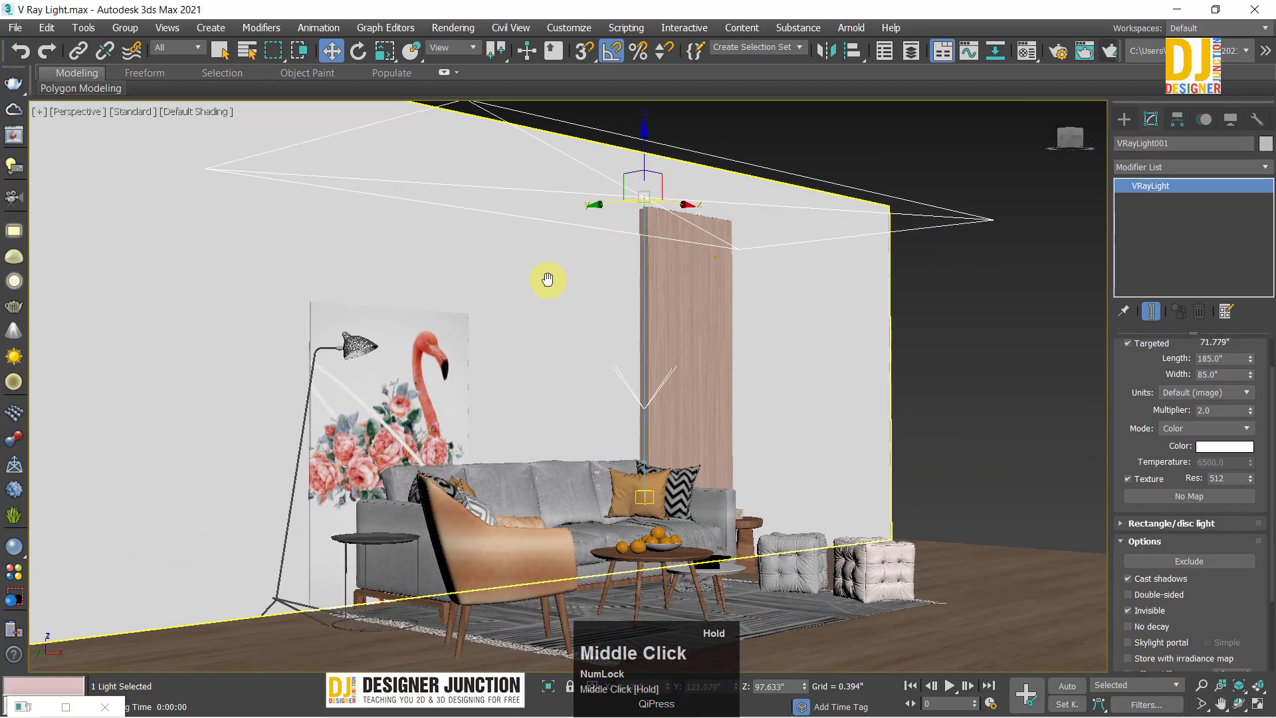
pyautogui.hotkey('shift', 'q')
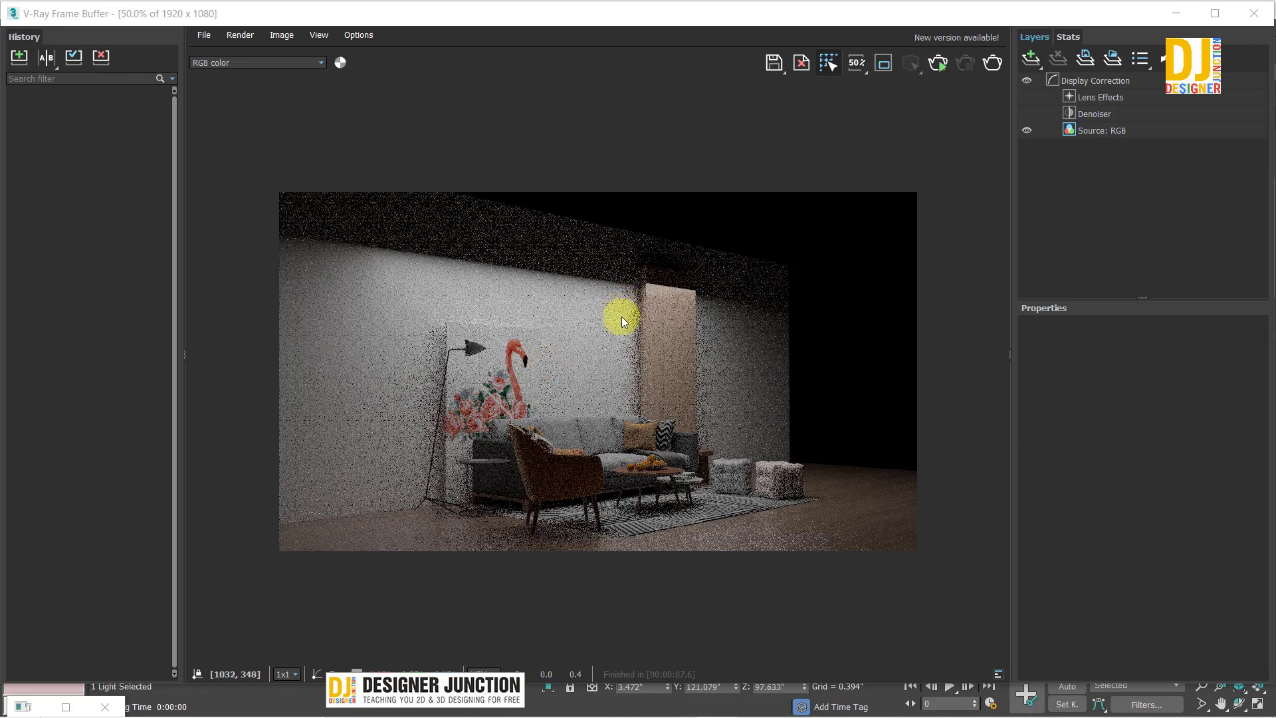
pyautogui.click(1255, 12)
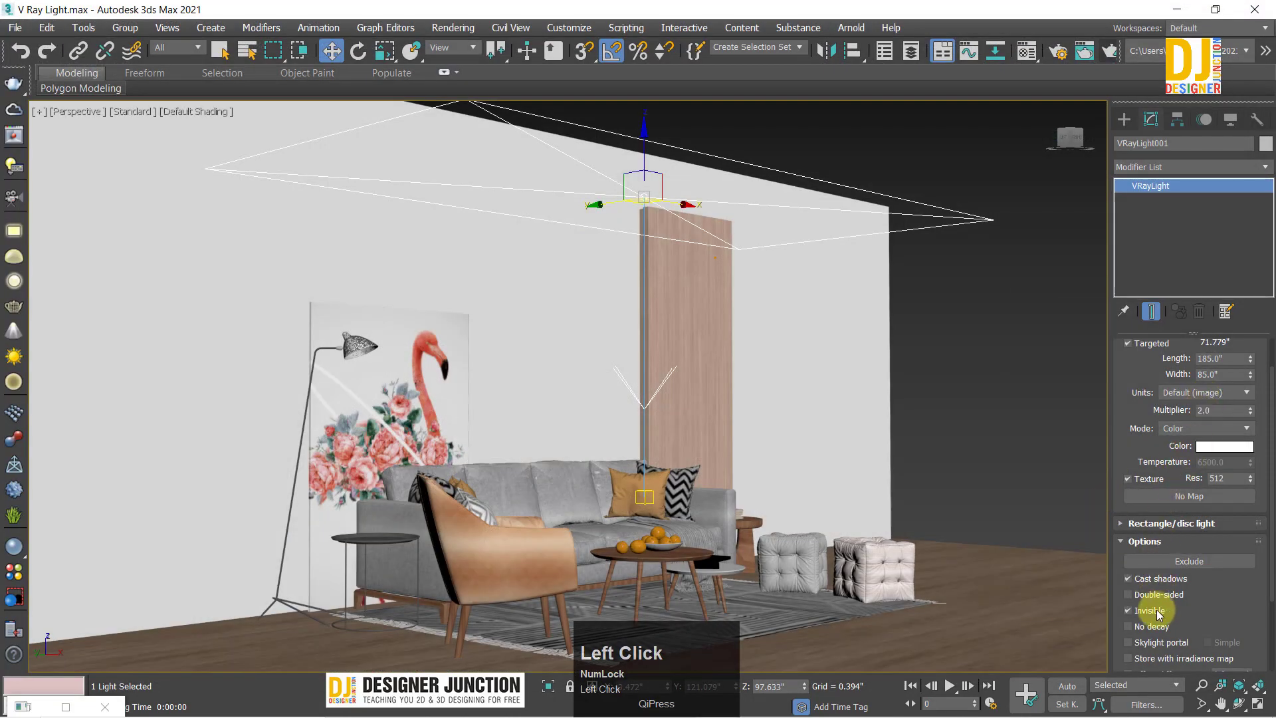
# Step: Render the Perspective view with the light's Invisible option turned off, and turn the option back on
pyautogui.click(1150, 613)
pyautogui.click(1110, 52)
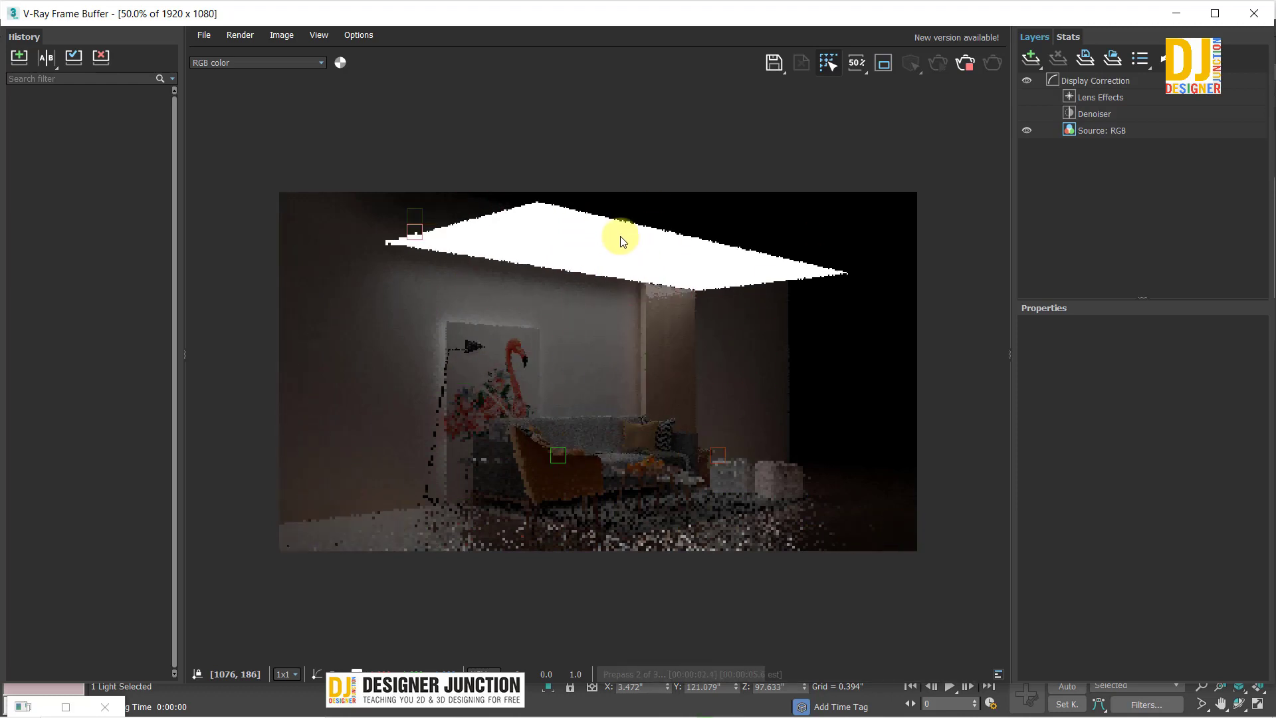
pyautogui.click(890, 532)
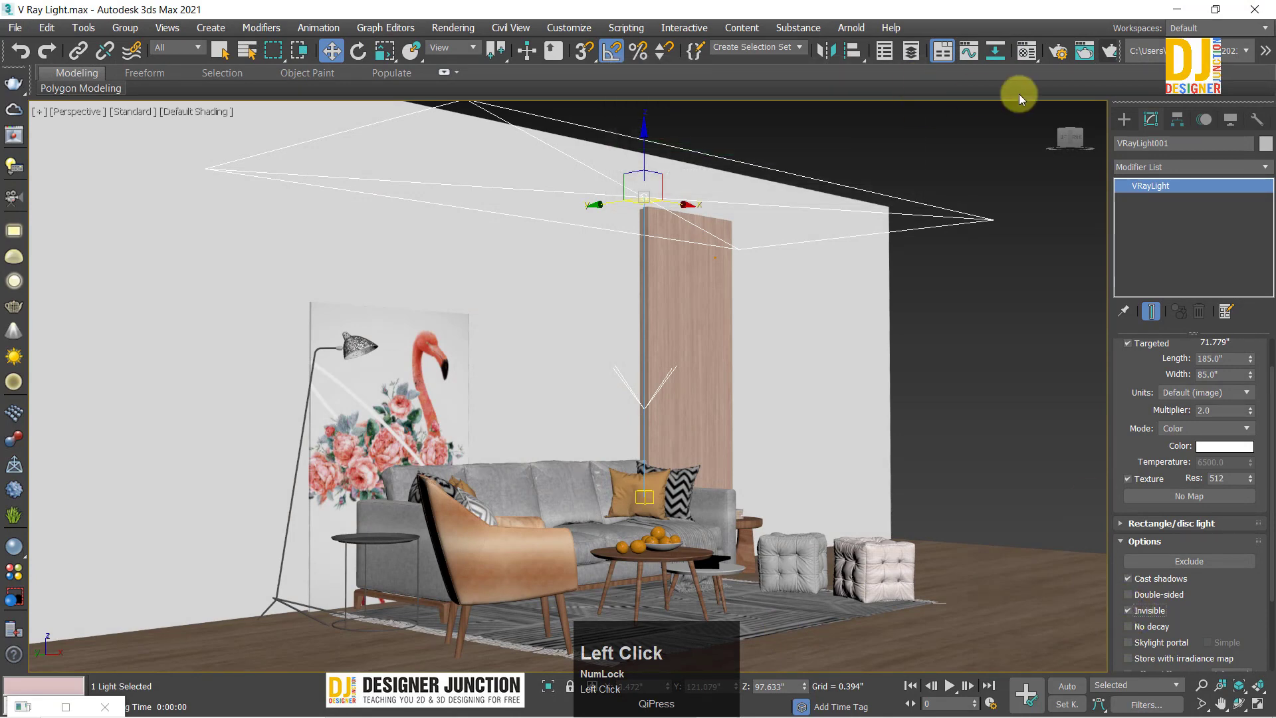
# Step: Render the Perspective view with the light invisible, close the frame buffer and collapse the light's Options rollout
pyautogui.click(1107, 53)
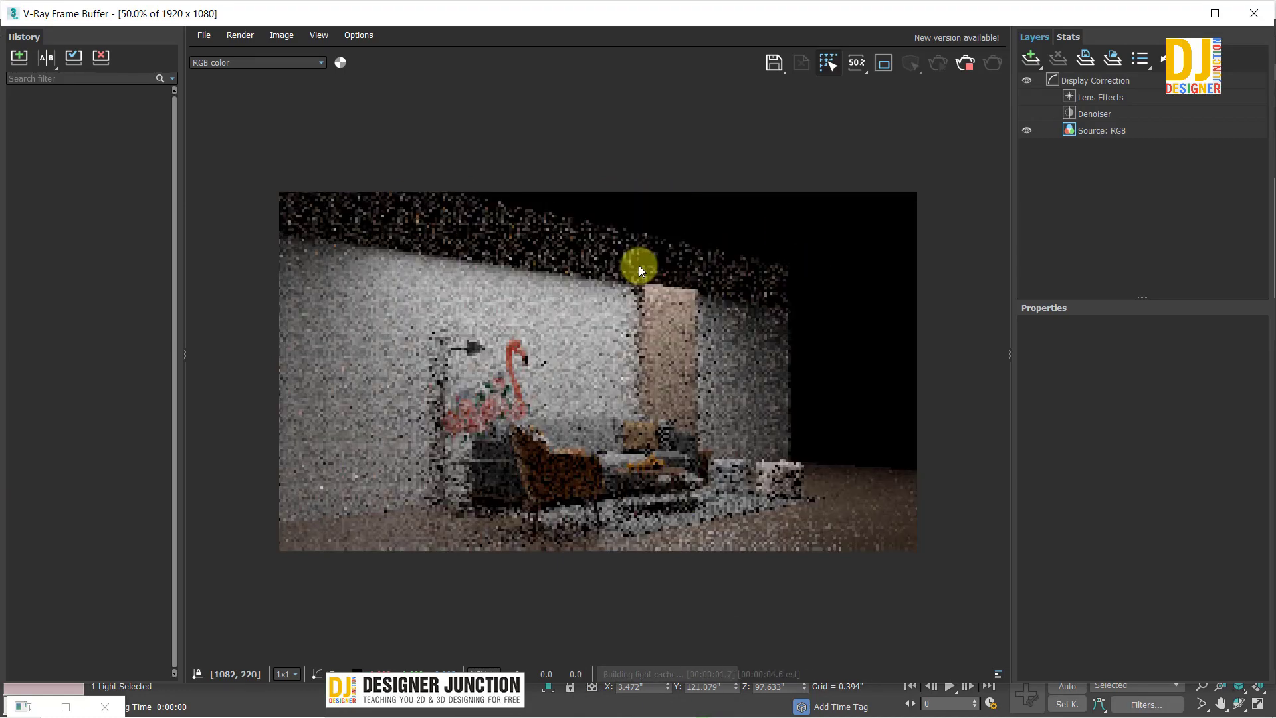
pyautogui.click(1255, 13)
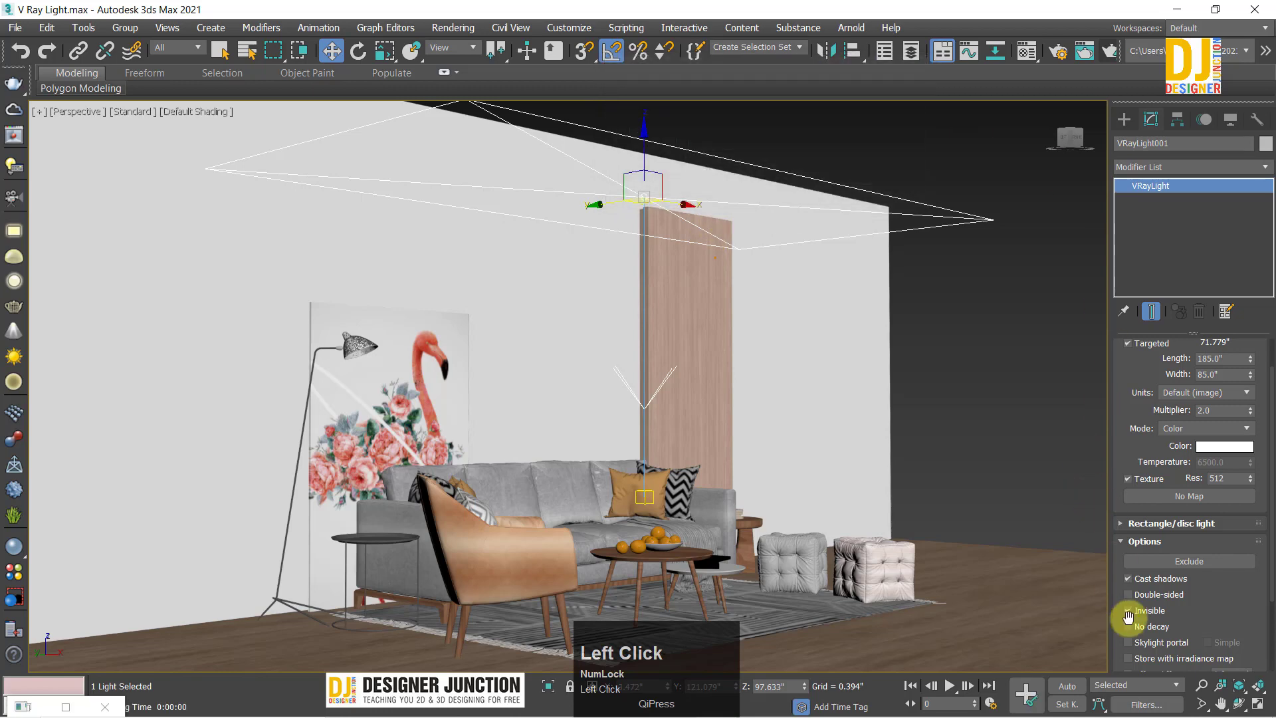
pyautogui.click(1145, 541)
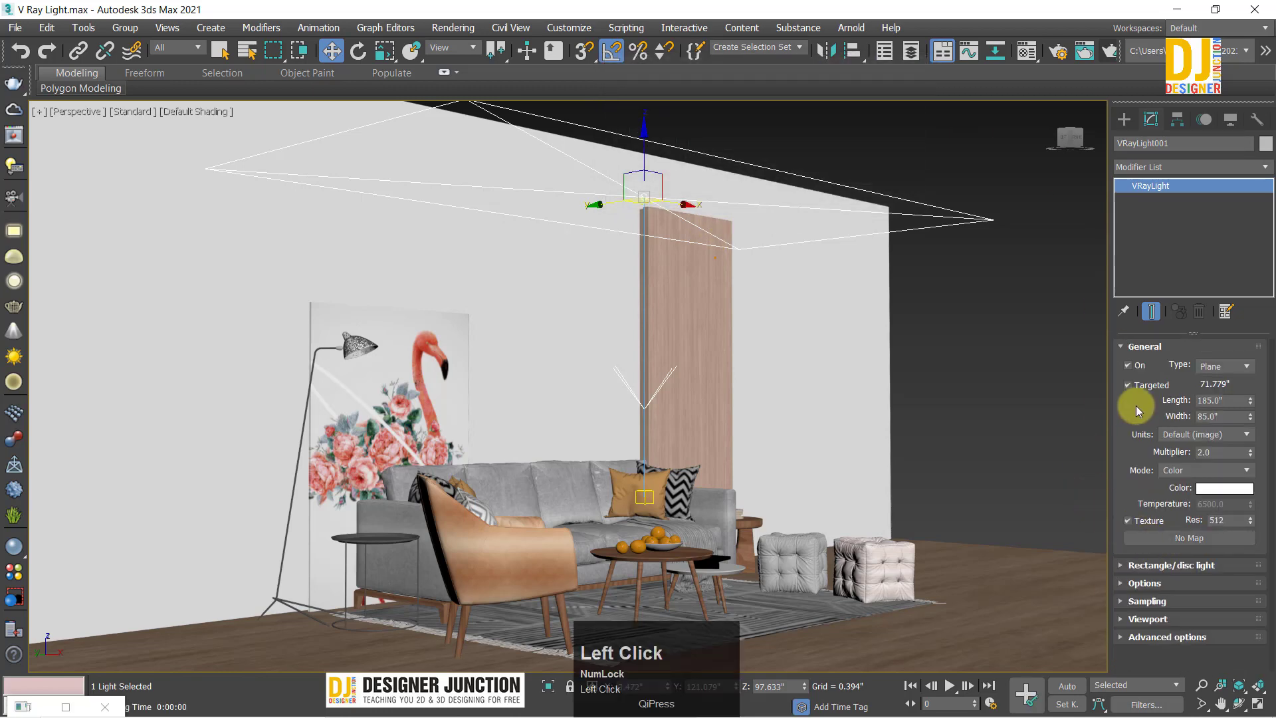
# Step: Move the light's target toward the camera in the Left view, to about Y 12.25 and Z 63.5 inches
pyautogui.hotkey('alt', 'w')
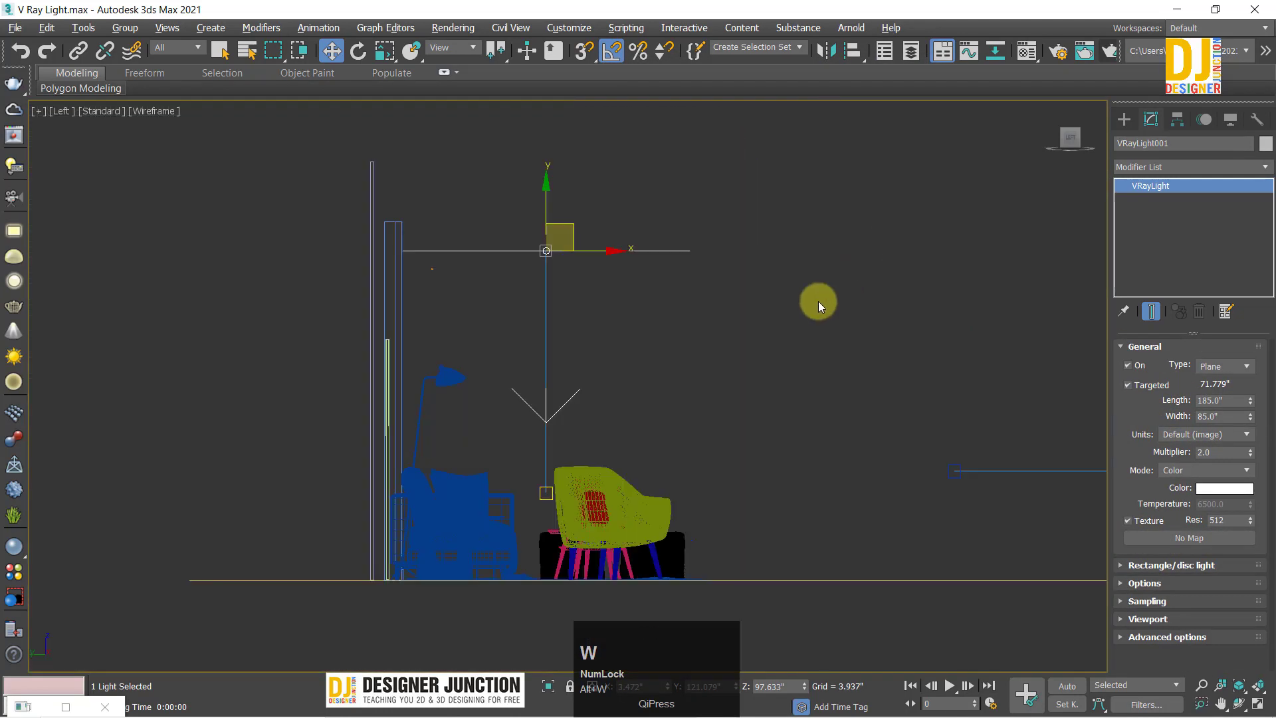
pyautogui.click(543, 496)
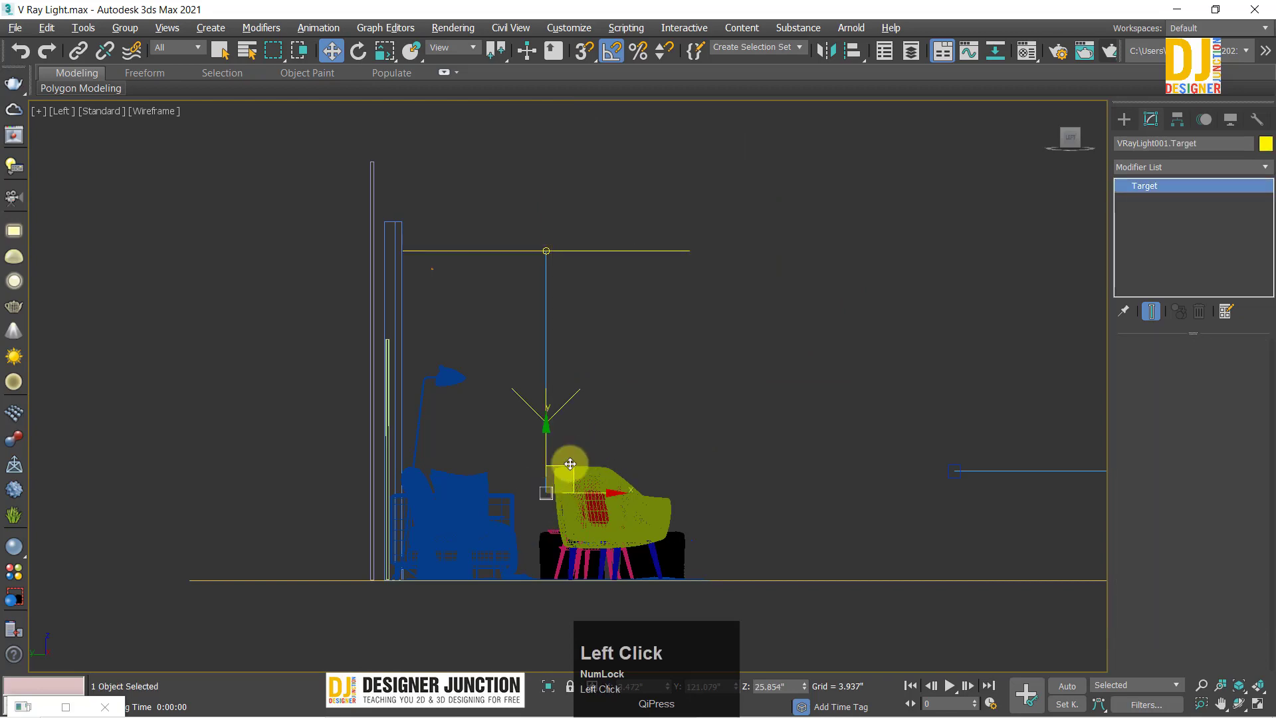
pyautogui.moveTo(569, 464); pyautogui.dragTo(937, 337)
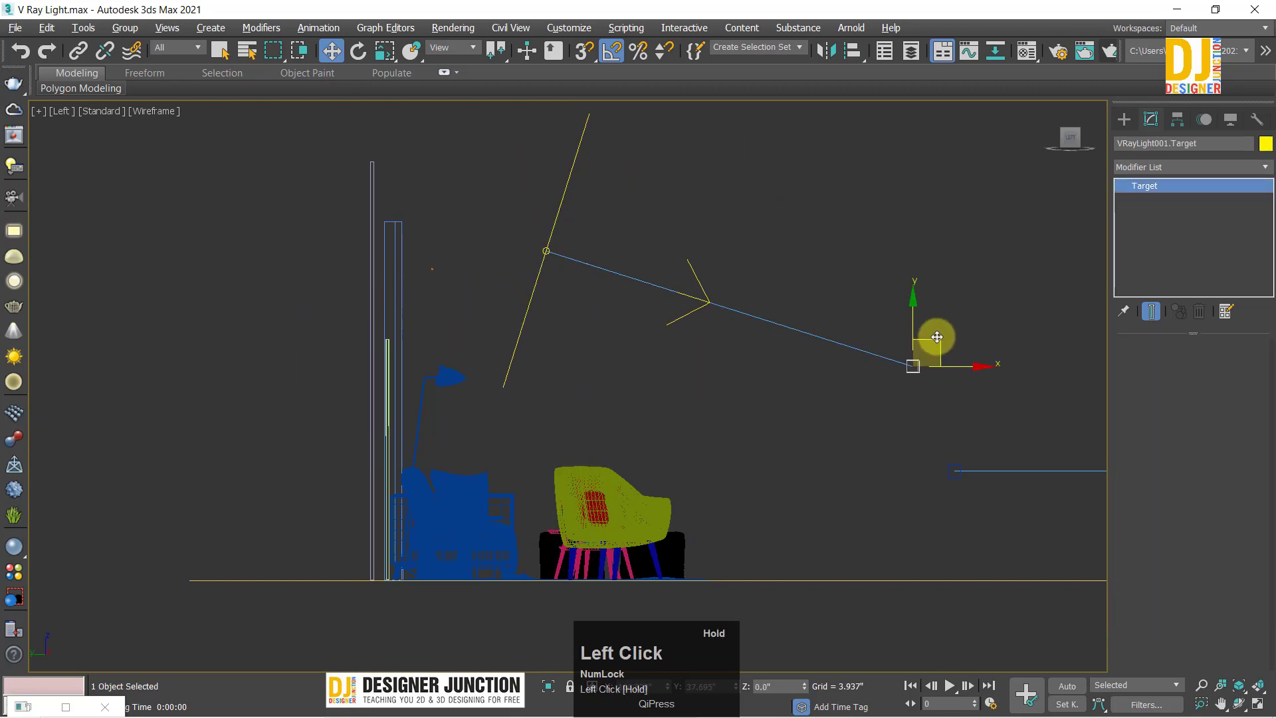
# Step: Render the full-size PhysCamera001 view with the large plane light aimed toward the camera and close the frame buffer
pyautogui.hotkey('alt', 'w')
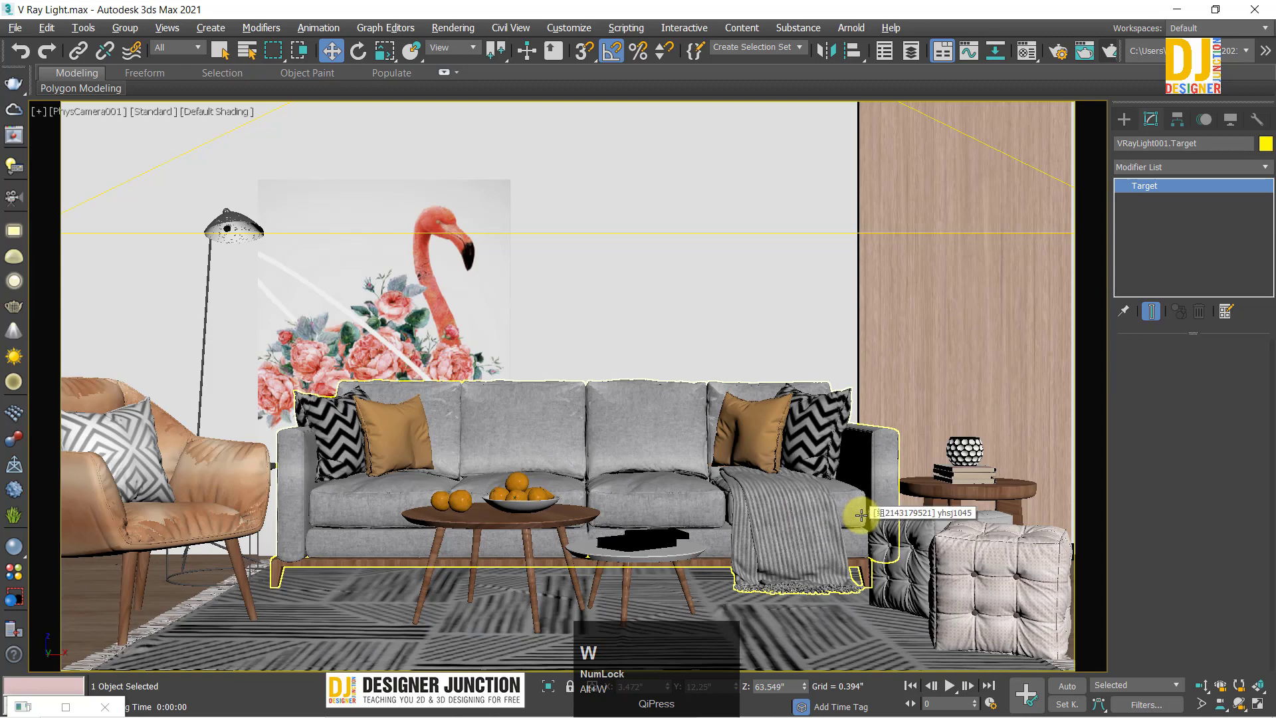
pyautogui.hotkey('shift', 'q')
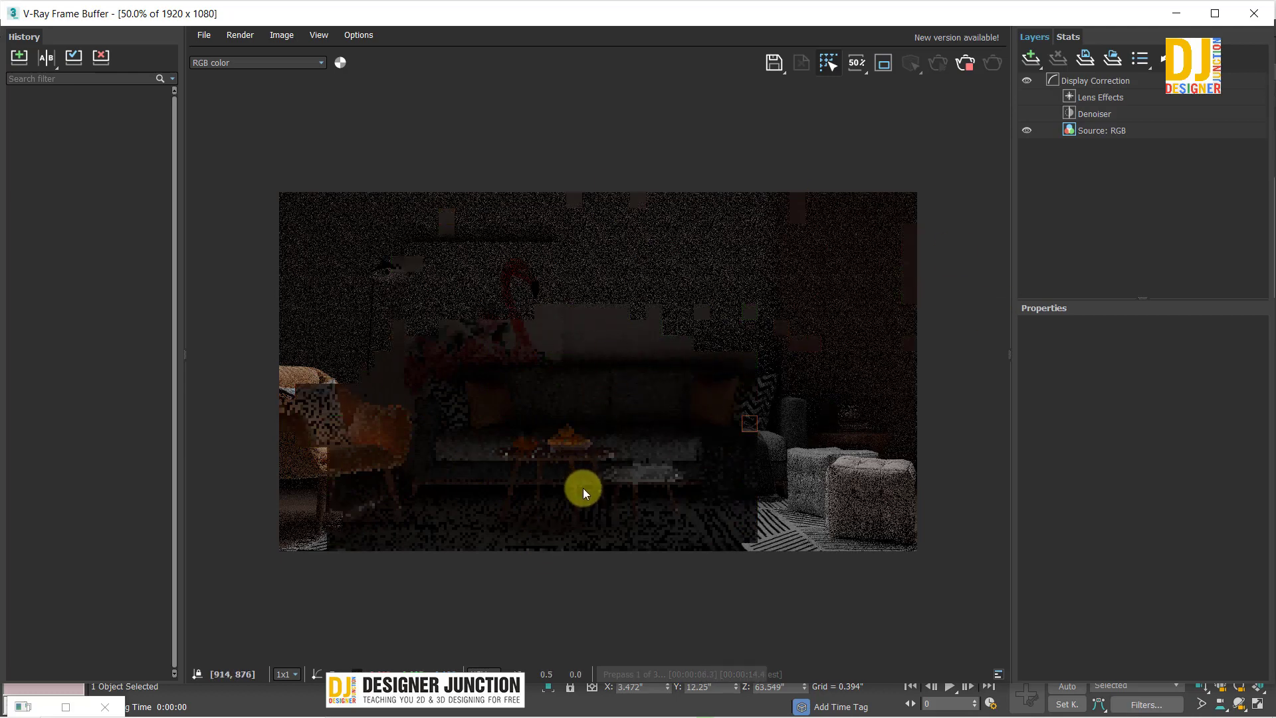
pyautogui.click(1254, 13)
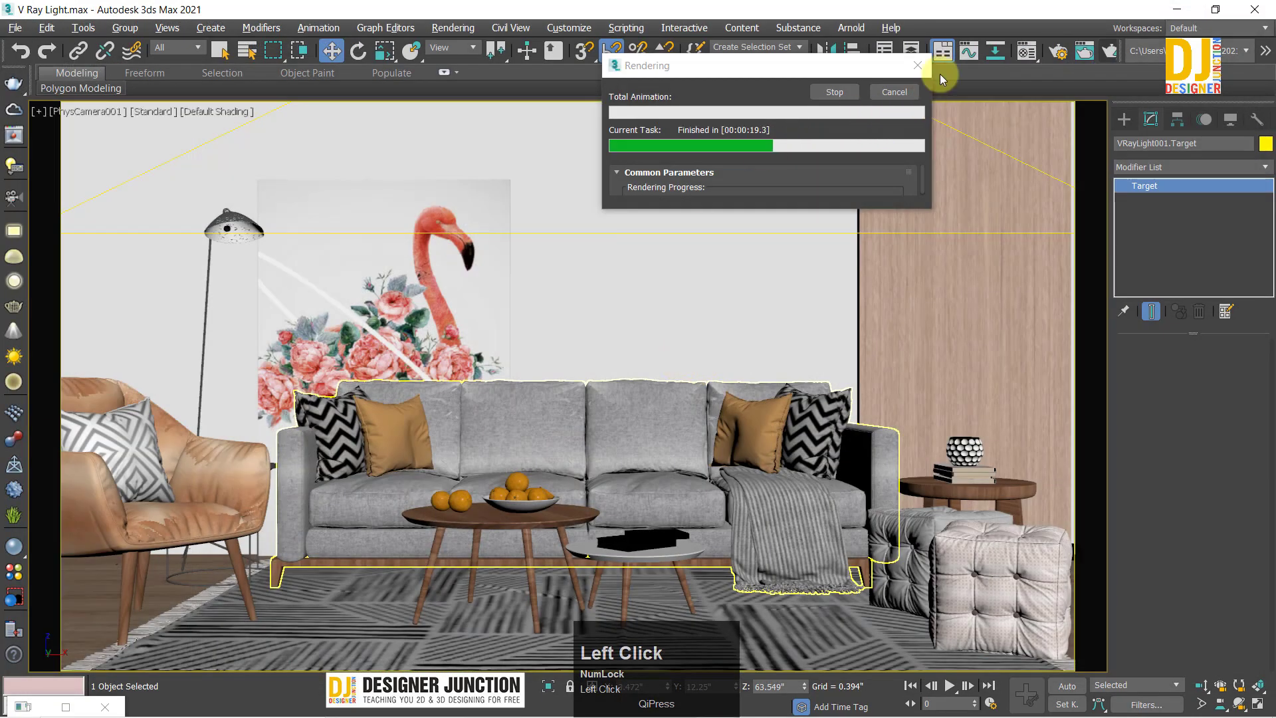
# Step: Return to the full-size Left view and undo the target's move toward the camera
pyautogui.hotkey('alt', 'w')
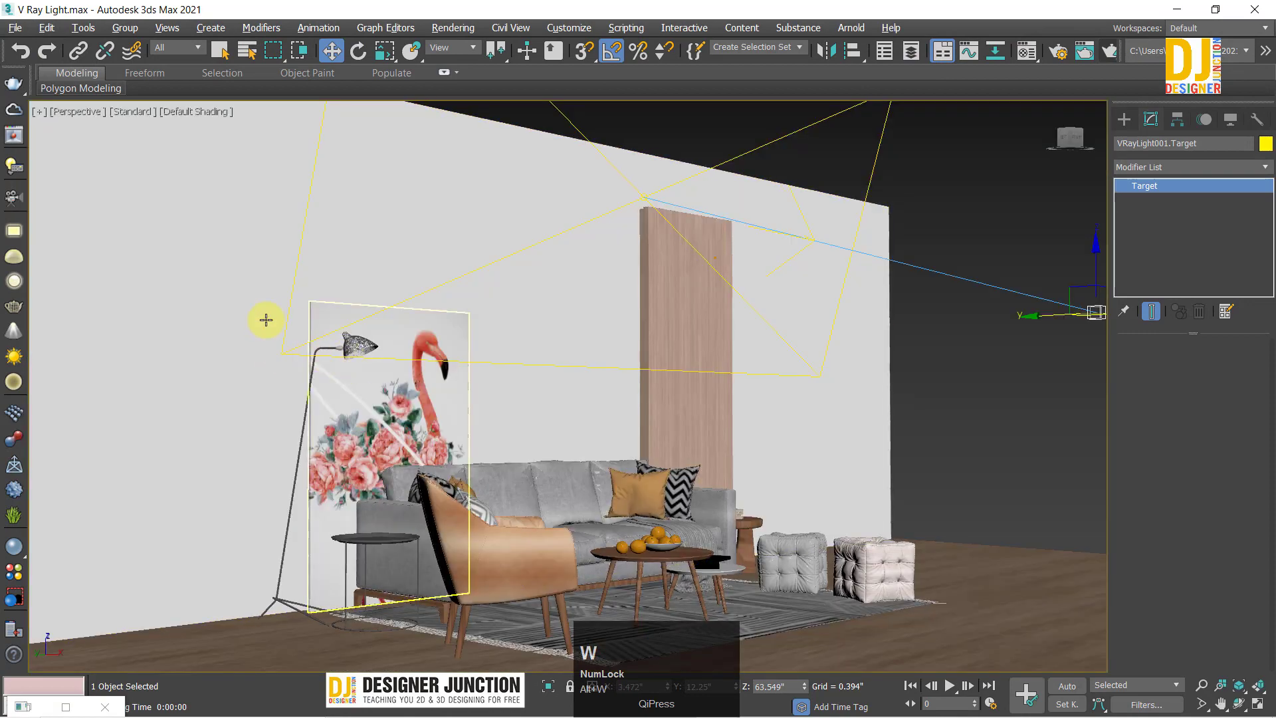
pyautogui.hotkey('alt', 'w')
pyautogui.hotkey('alt', 'w')
pyautogui.hotkey('alt', 'w')
pyautogui.rightClick(887, 208)
pyautogui.hotkey('alt', 'w')
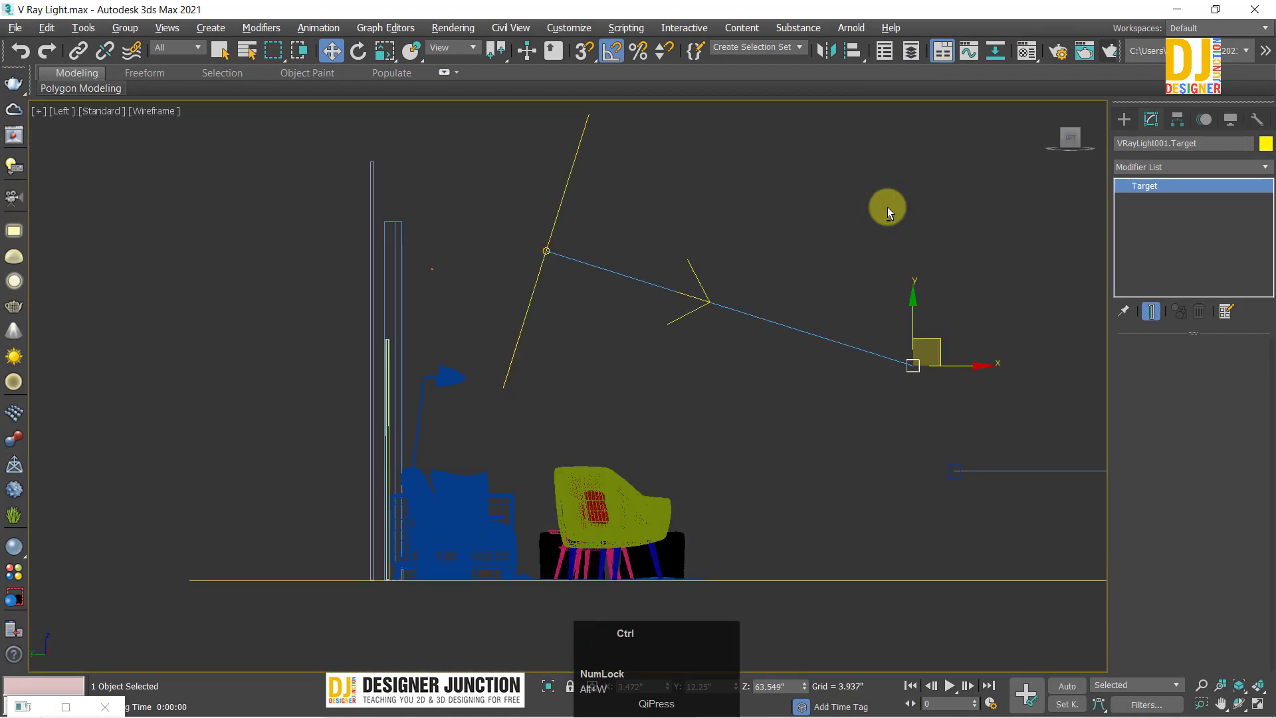
pyautogui.hotkey('ctrl', 'z')
pyautogui.moveTo(570, 467); pyautogui.dragTo(655, 490)
pyautogui.hotkey('ctrl', 'z')
pyautogui.keyDown('alt'); pyautogui.click(993, 269); pyautogui.keyUp('alt')
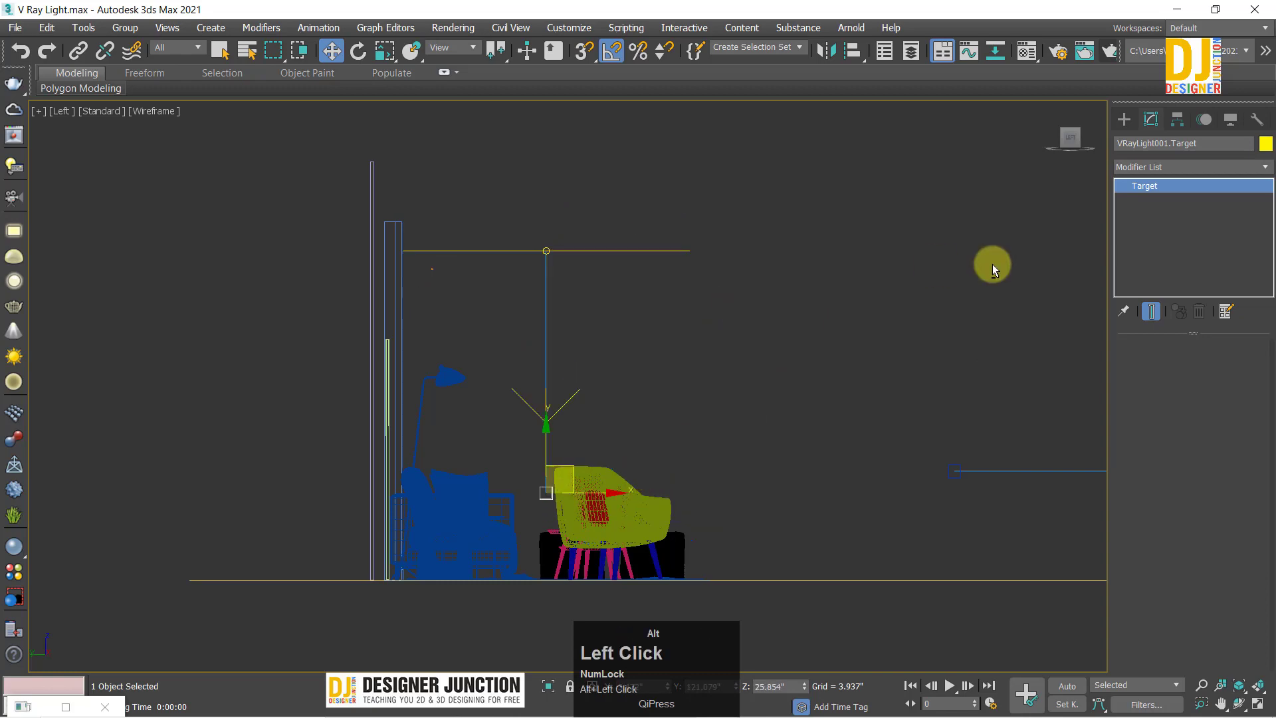
# Step: Shrink the plane light in the Top view to a length of 24.05 inches and a width of 21.25 inches
pyautogui.hotkey('alt', 'w')
pyautogui.hotkey('alt', 'w')
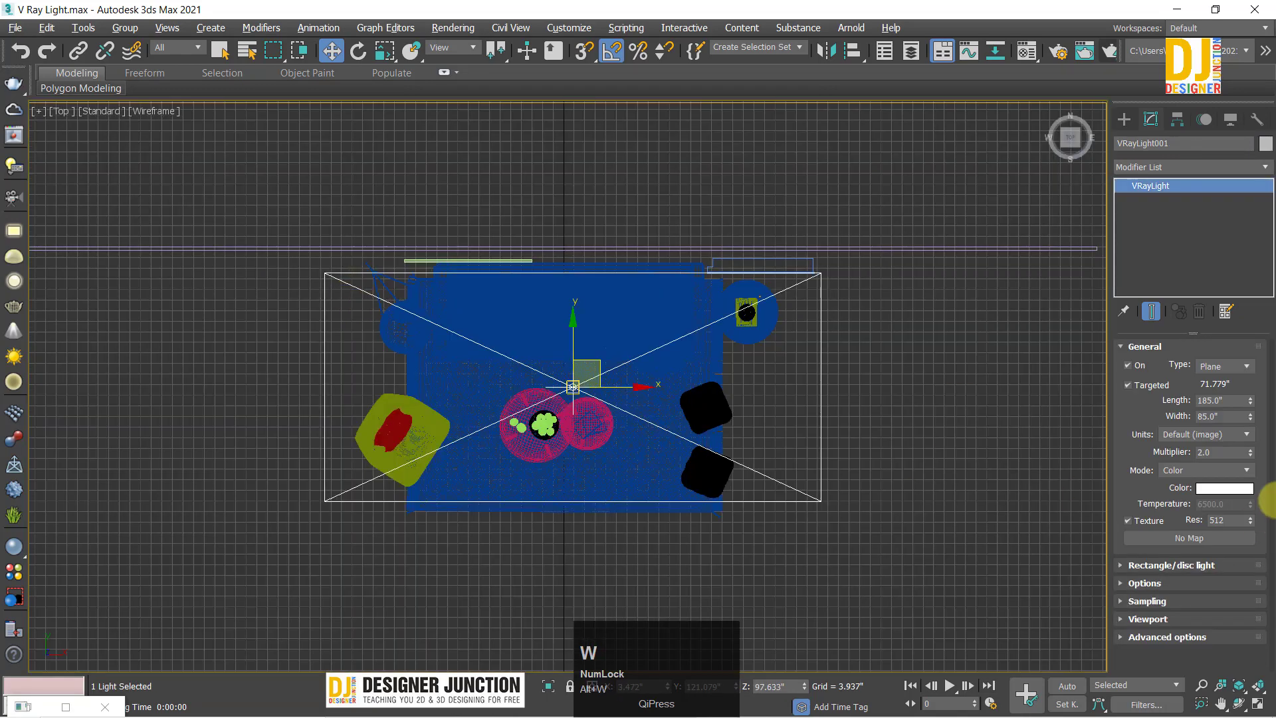
pyautogui.moveTo(1249, 402); pyautogui.dragTo(1248, 461)
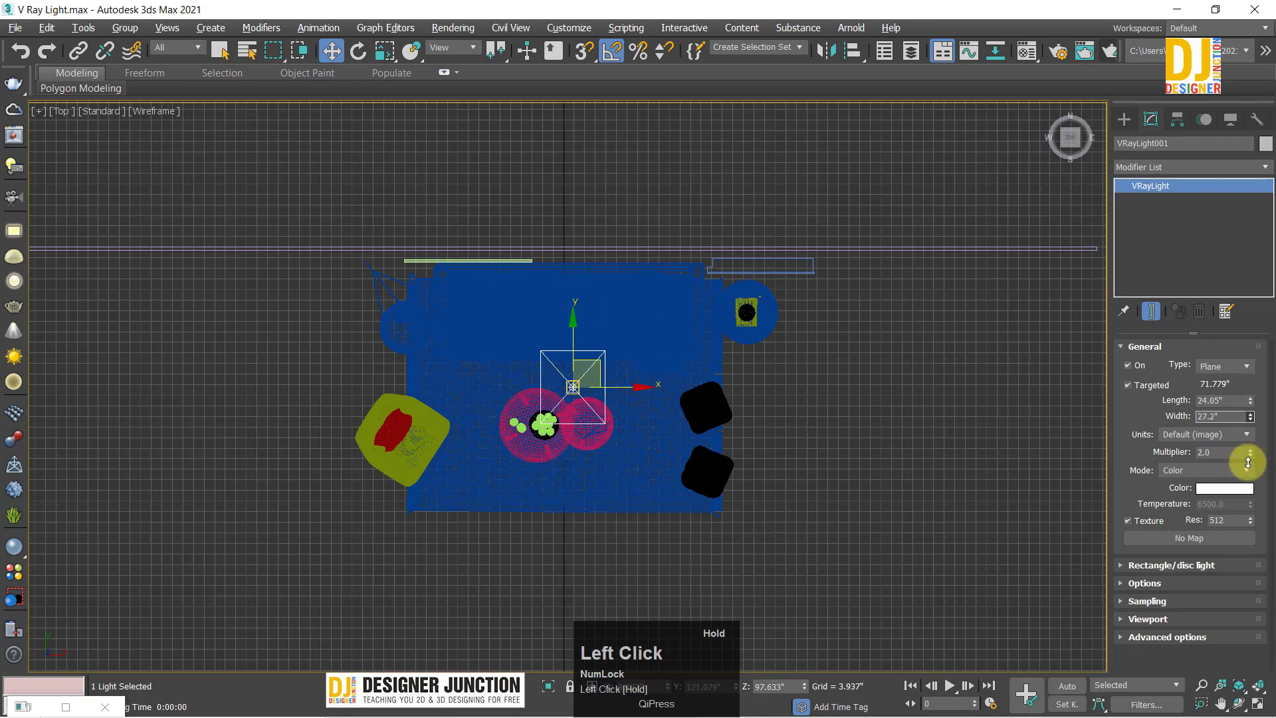
pyautogui.hotkey('alt', 'w')
pyautogui.hotkey('alt', 'w')
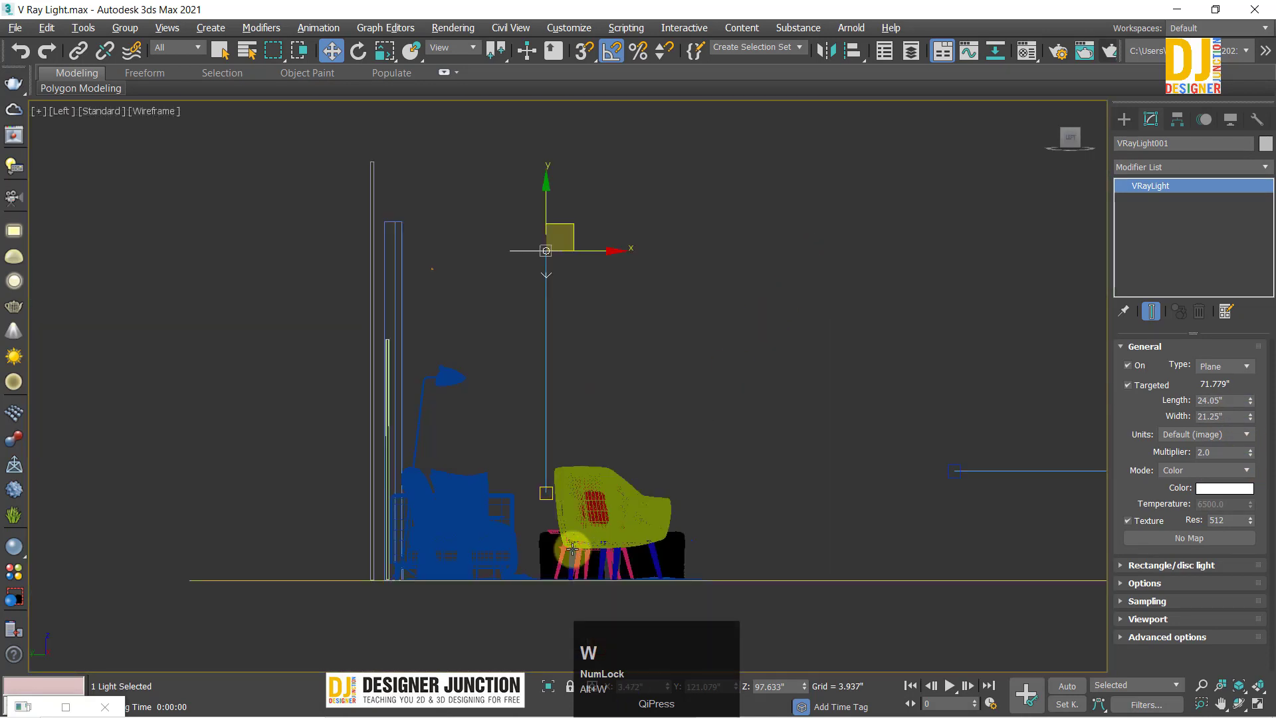
pyautogui.click(629, 503)
pyautogui.hotkey('alt', 'w')
pyautogui.hotkey('alt', 'w')
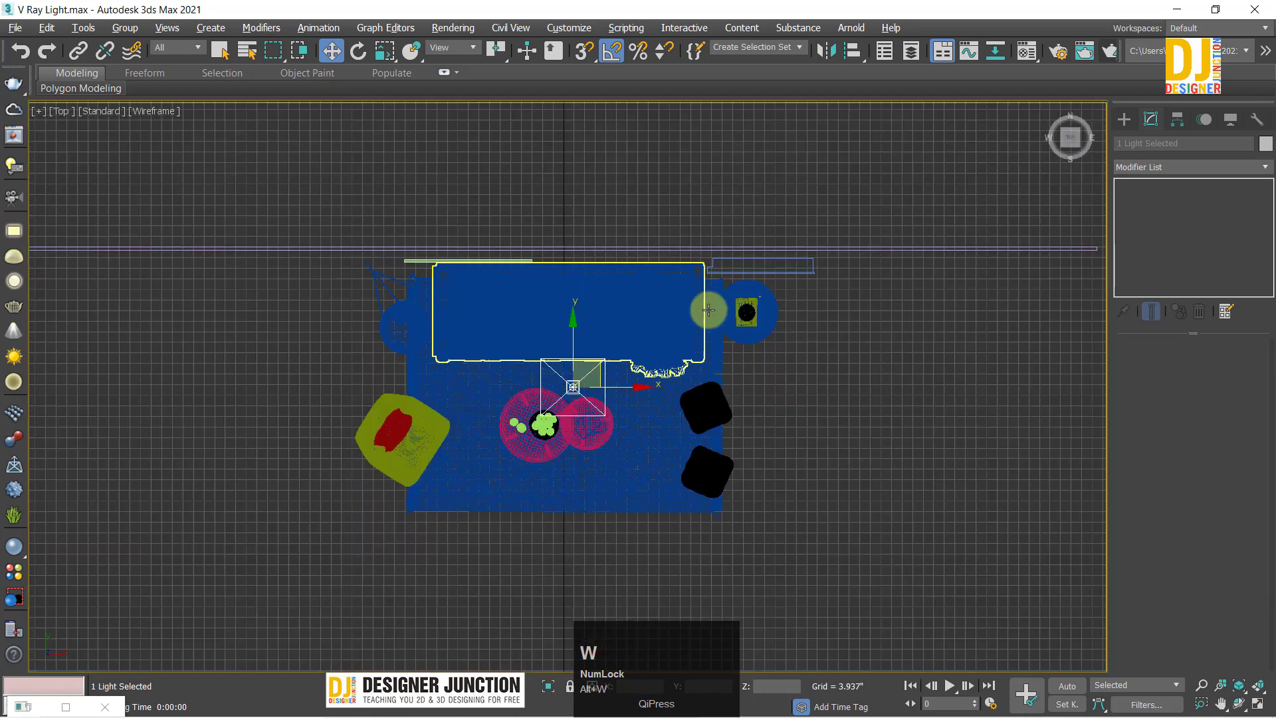
pyautogui.click(566, 374)
pyautogui.moveTo(565, 374); pyautogui.dragTo(671, 316)
pyautogui.hotkey('ctrl', 'z')
# Step: Select only the light's target and move it onto the armchair in the Top view, to about X -68.28 and Y 104.01 inches
pyautogui.hotkey('alt', 'w')
pyautogui.hotkey('alt', 'w')
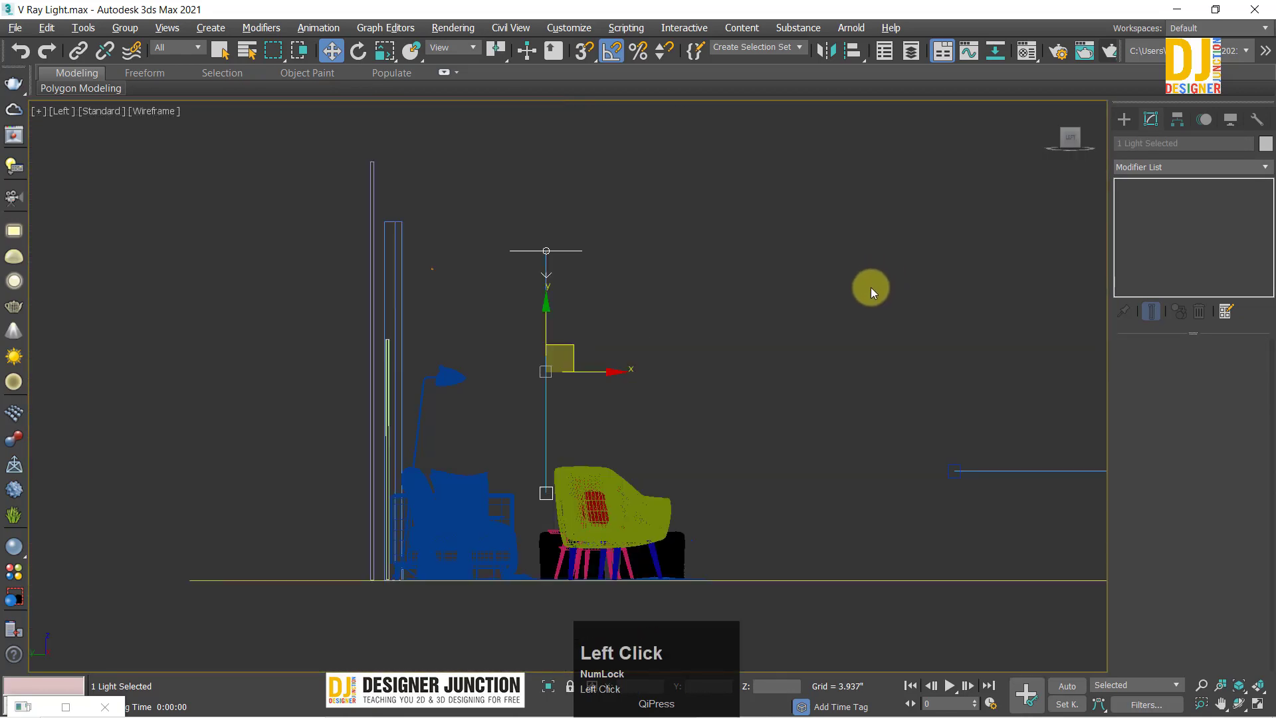
pyautogui.click(870, 287)
pyautogui.click(547, 513)
pyautogui.click(542, 492)
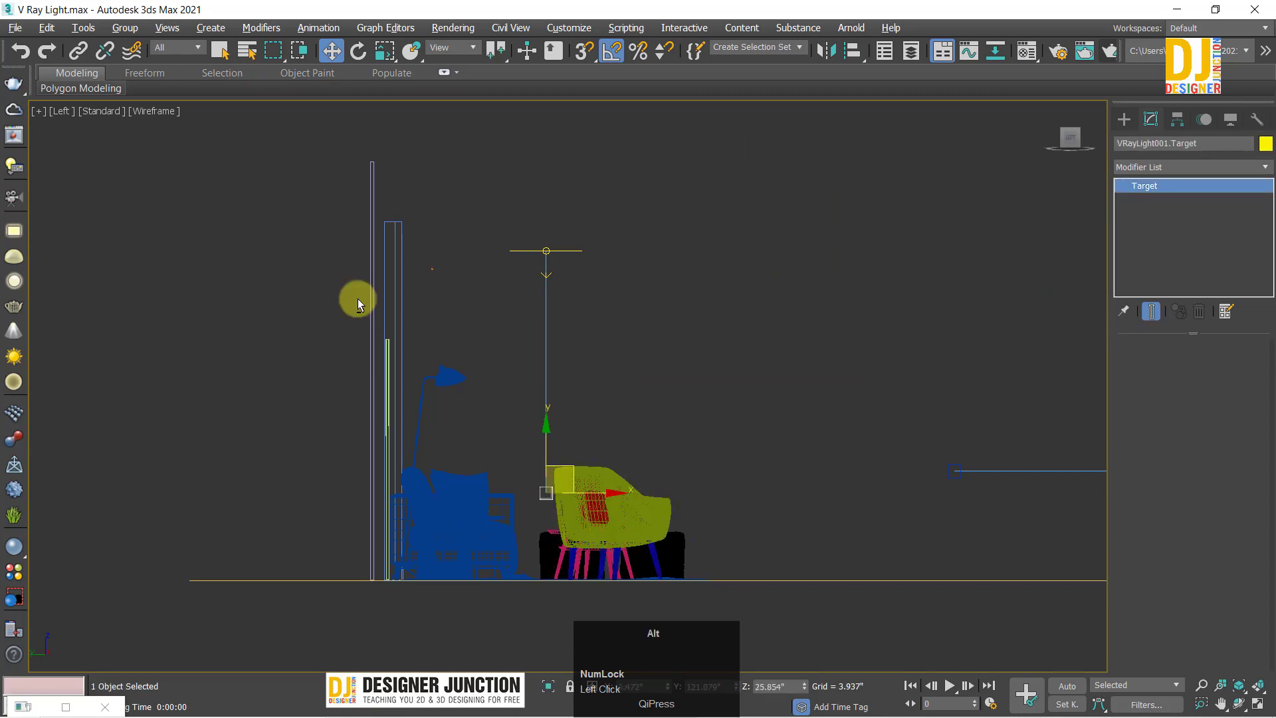
pyautogui.hotkey('alt', 'w')
pyautogui.hotkey('alt', 'w')
pyautogui.moveTo(597, 356); pyautogui.dragTo(402, 417)
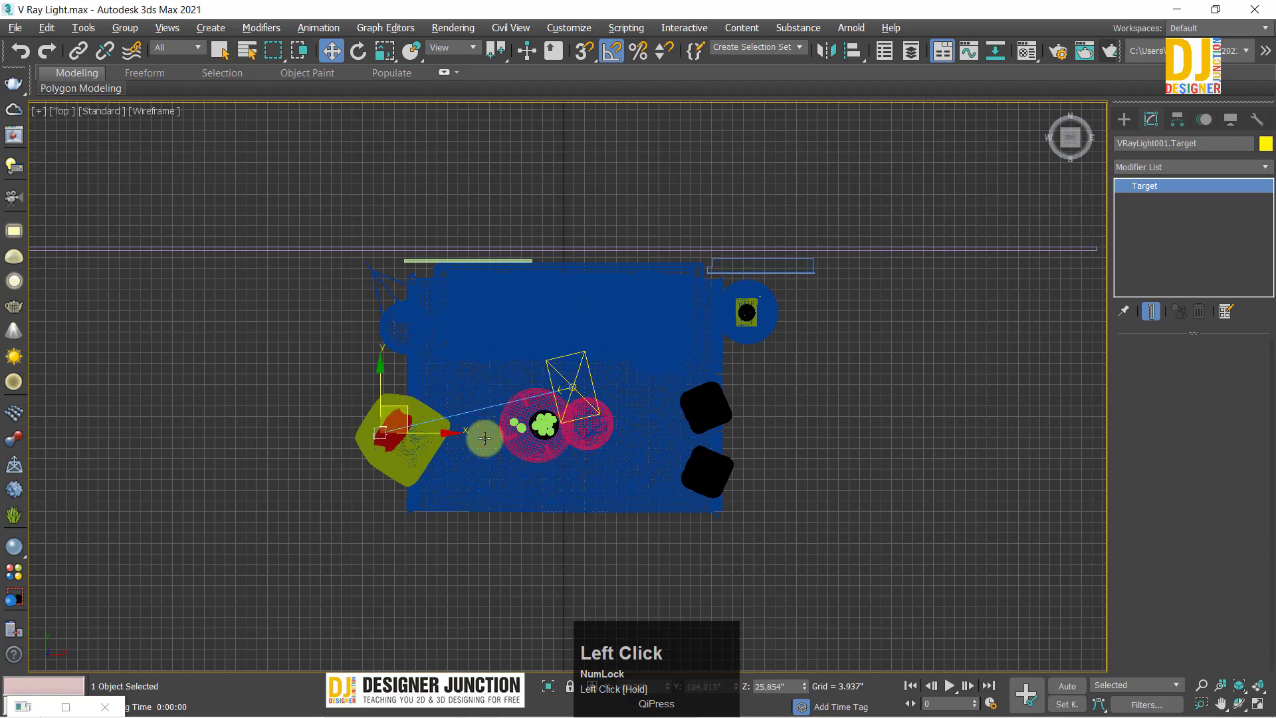
# Step: Render the full-size PhysCamera001 view with the small light aimed at the armchair, and cancel the render
pyautogui.hotkey('alt', 'w')
pyautogui.hotkey('alt', 'w')
pyautogui.hotkey('alt', 'w')
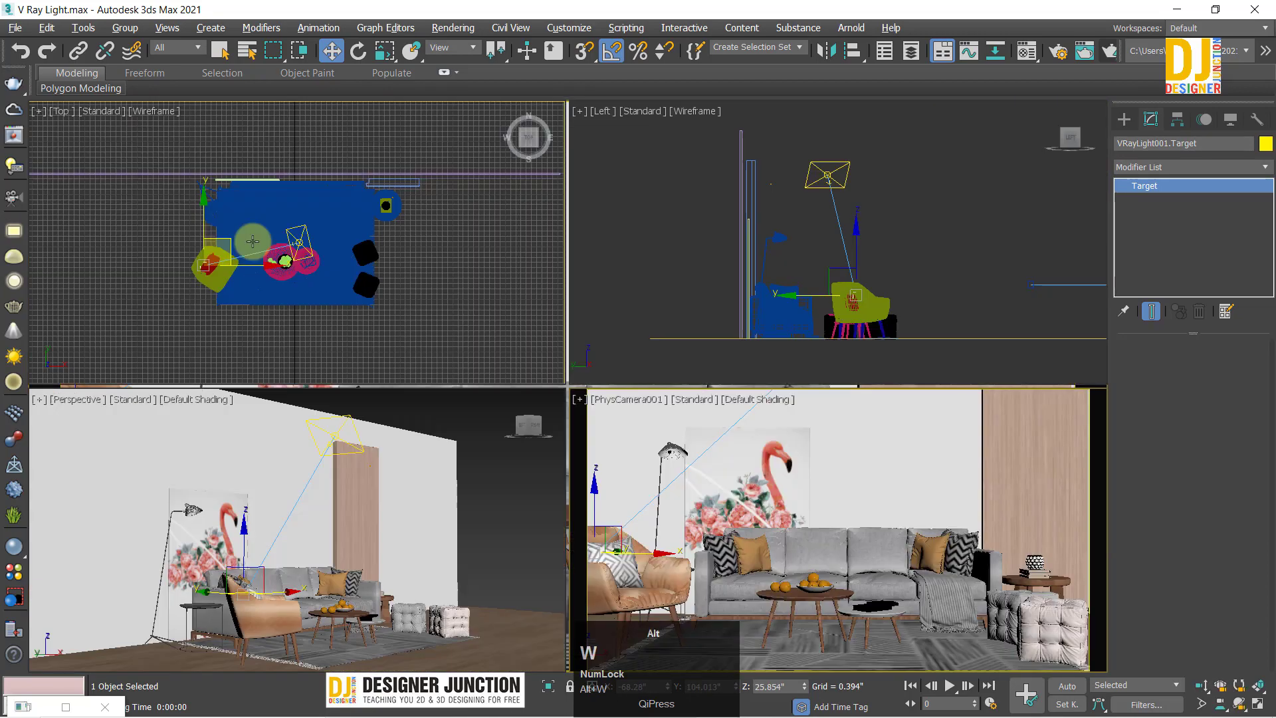
pyautogui.hotkey('alt', 'w')
pyautogui.scroll(1, 535, 398)
pyautogui.scroll(2, 535, 398)
pyautogui.moveTo(535, 399); pyautogui.dragTo(596, 356, button='middle')
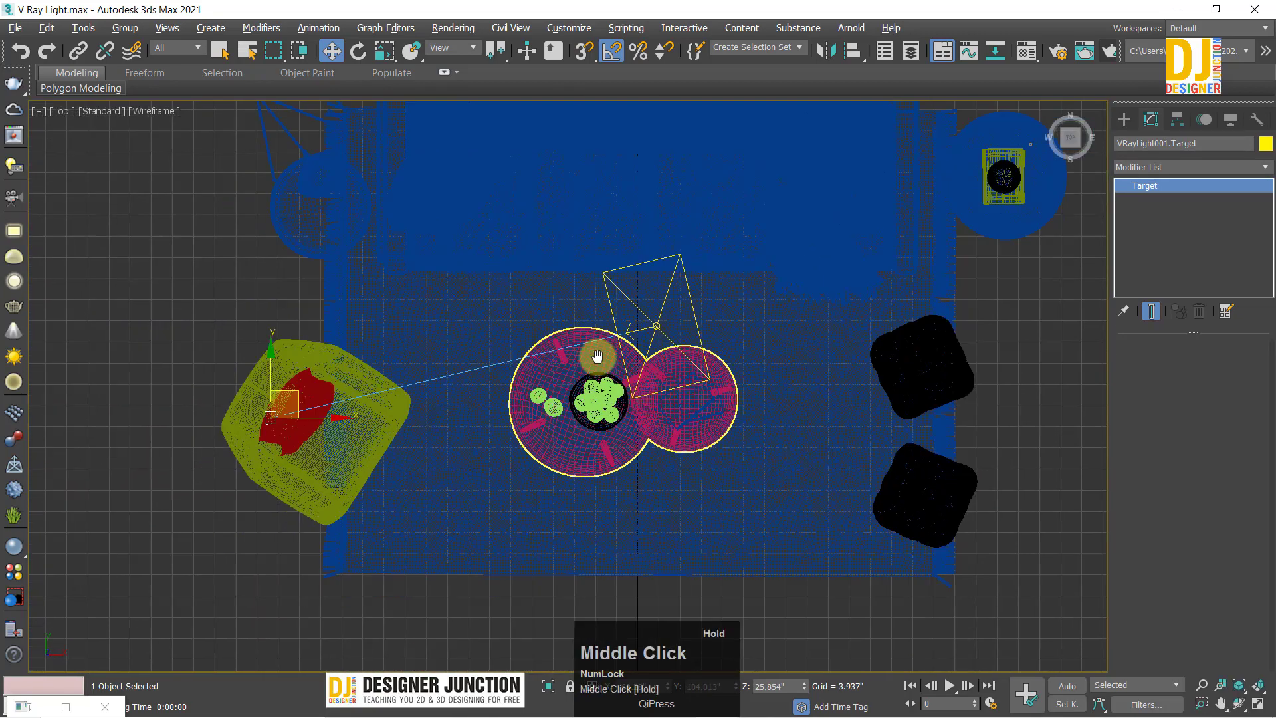
pyautogui.hotkey('alt', 'w')
pyautogui.hotkey('alt', 'w')
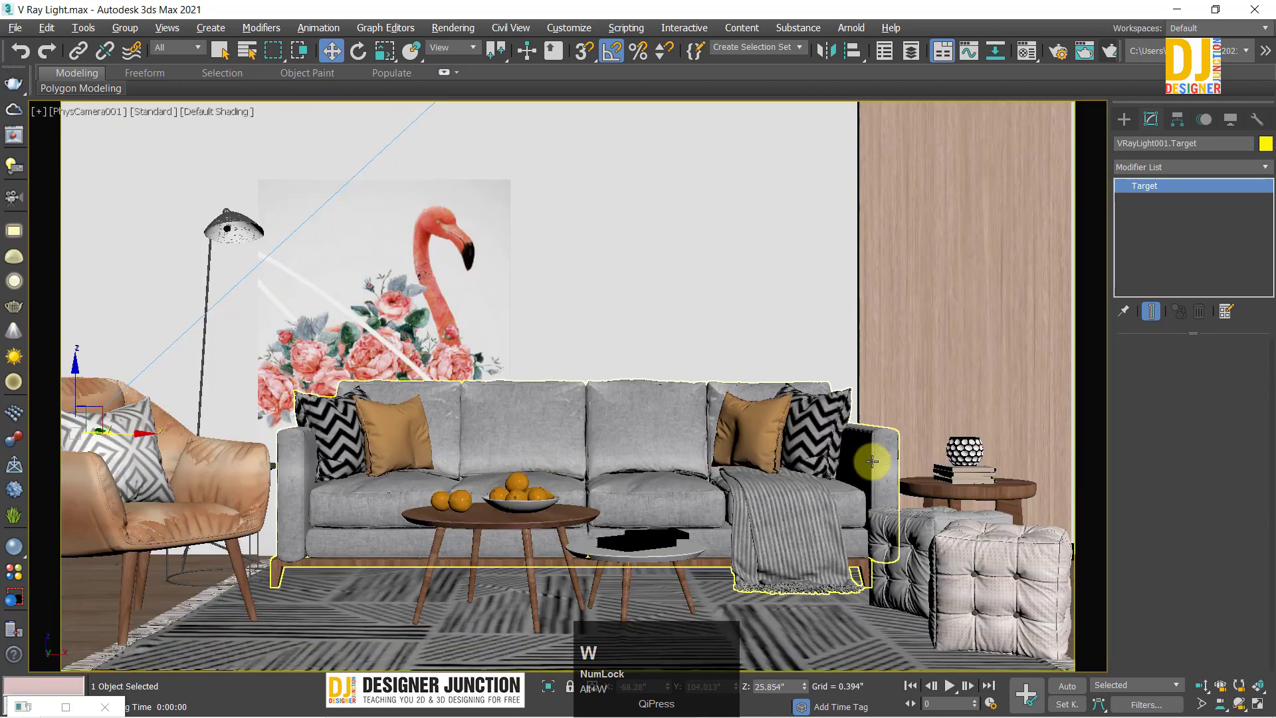
pyautogui.hotkey('shift', 'q')
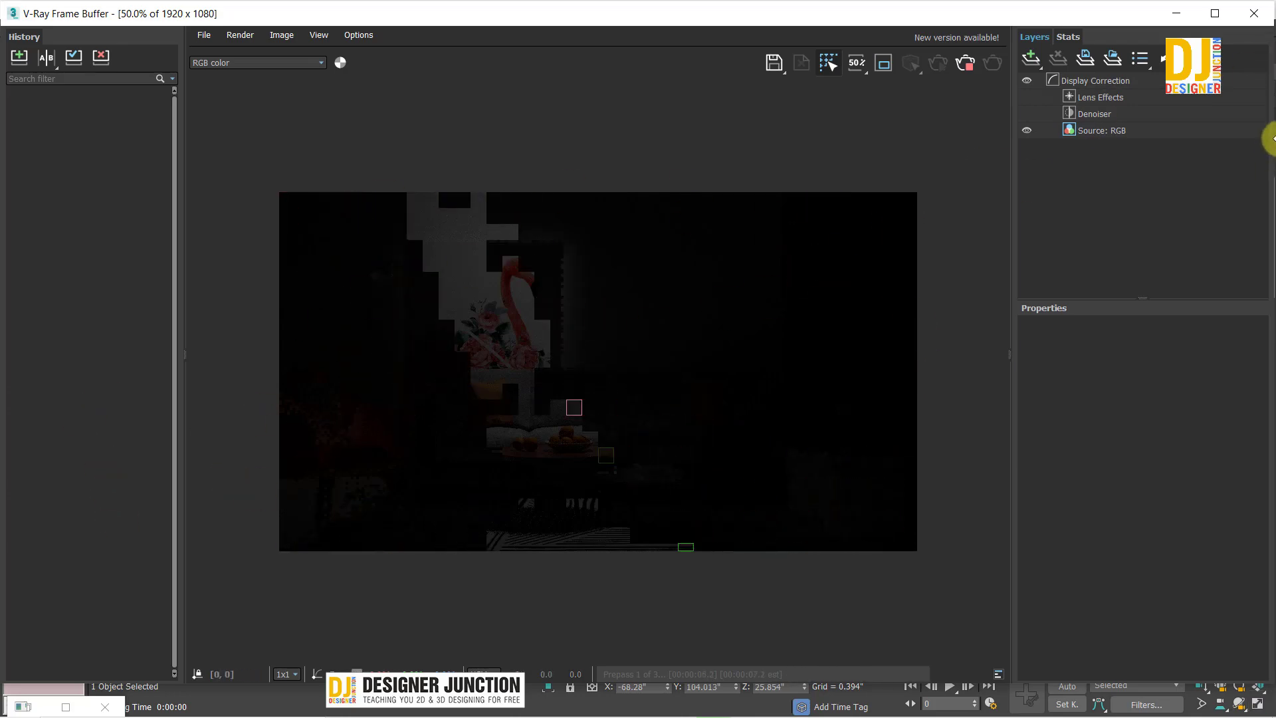
pyautogui.click(1272, 220)
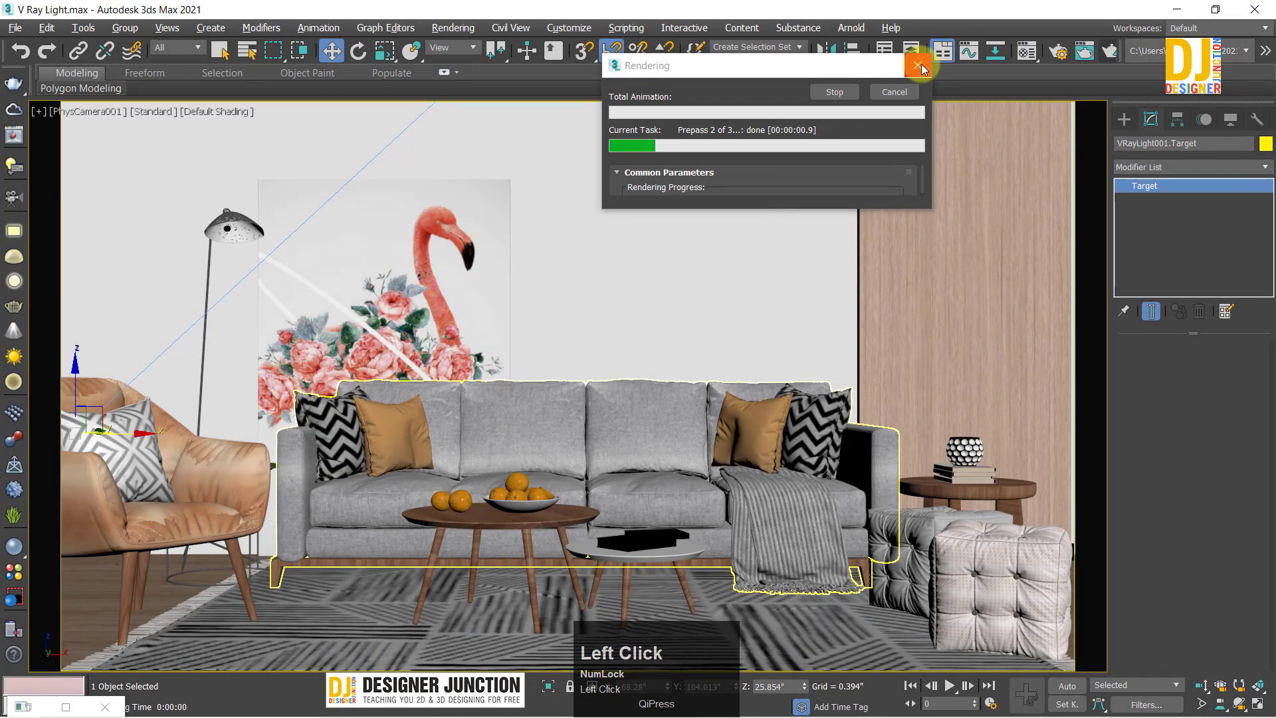
pyautogui.click(920, 65)
# Step: Check the light's aim at the armchair in the full-size Top view and return to the full-size PhysCamera001 view
pyautogui.hotkey('alt', 'w')
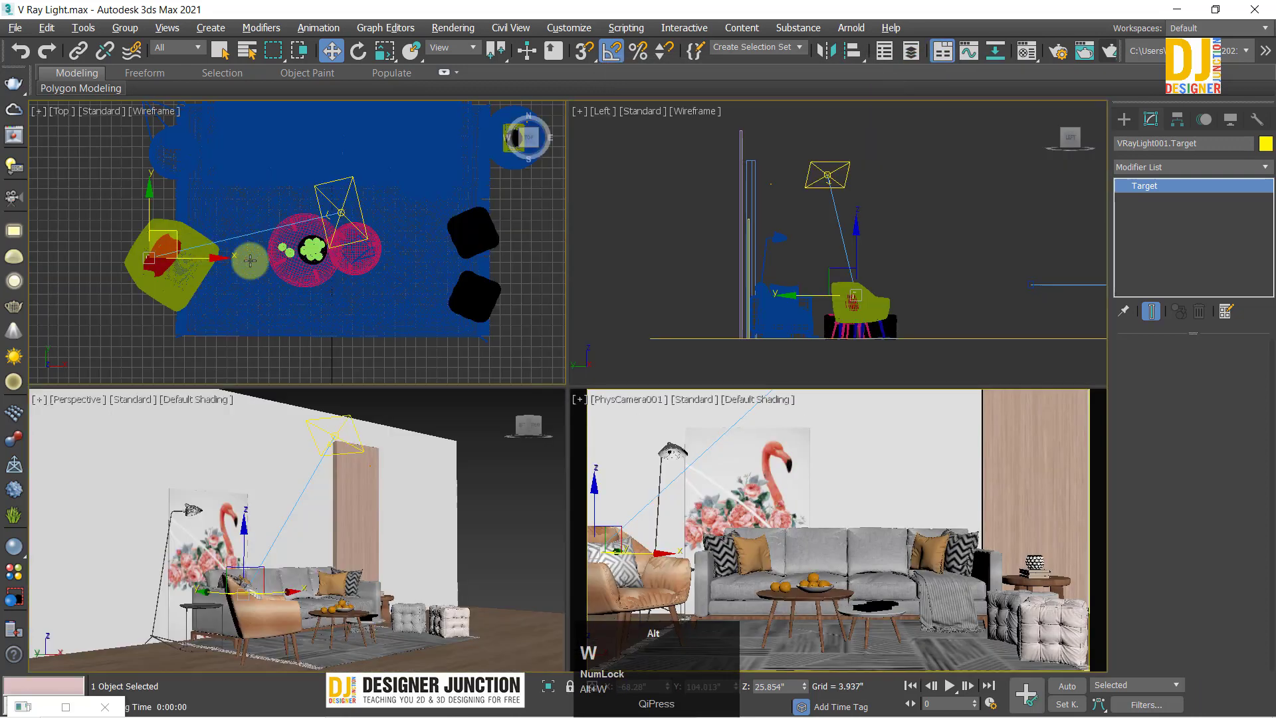
pyautogui.hotkey('alt', 'w')
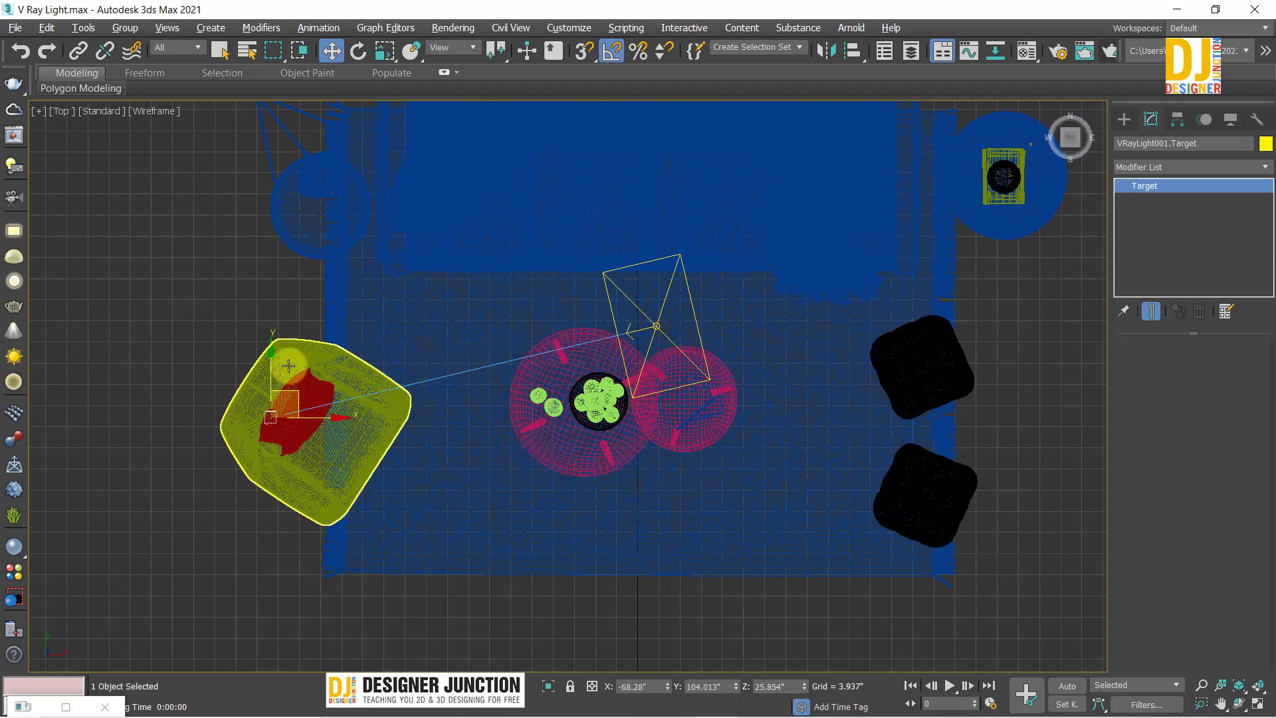
pyautogui.hotkey('alt', 'w')
pyautogui.hotkey('alt', 'w')
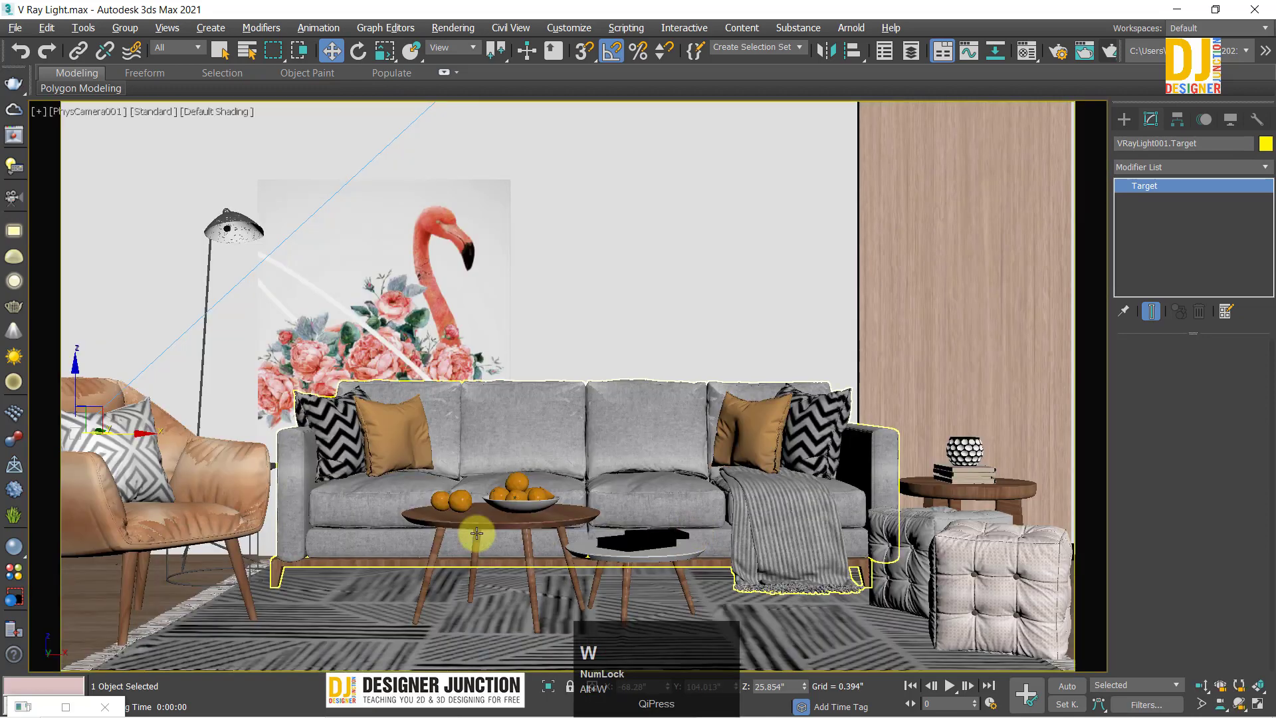
# Step: Try moving the light's target in the PhysCamera001 view, undo the move, and check the light's aim in the Perspective view
pyautogui.hotkey('alt', 'w')
pyautogui.hotkey('alt', 'w')
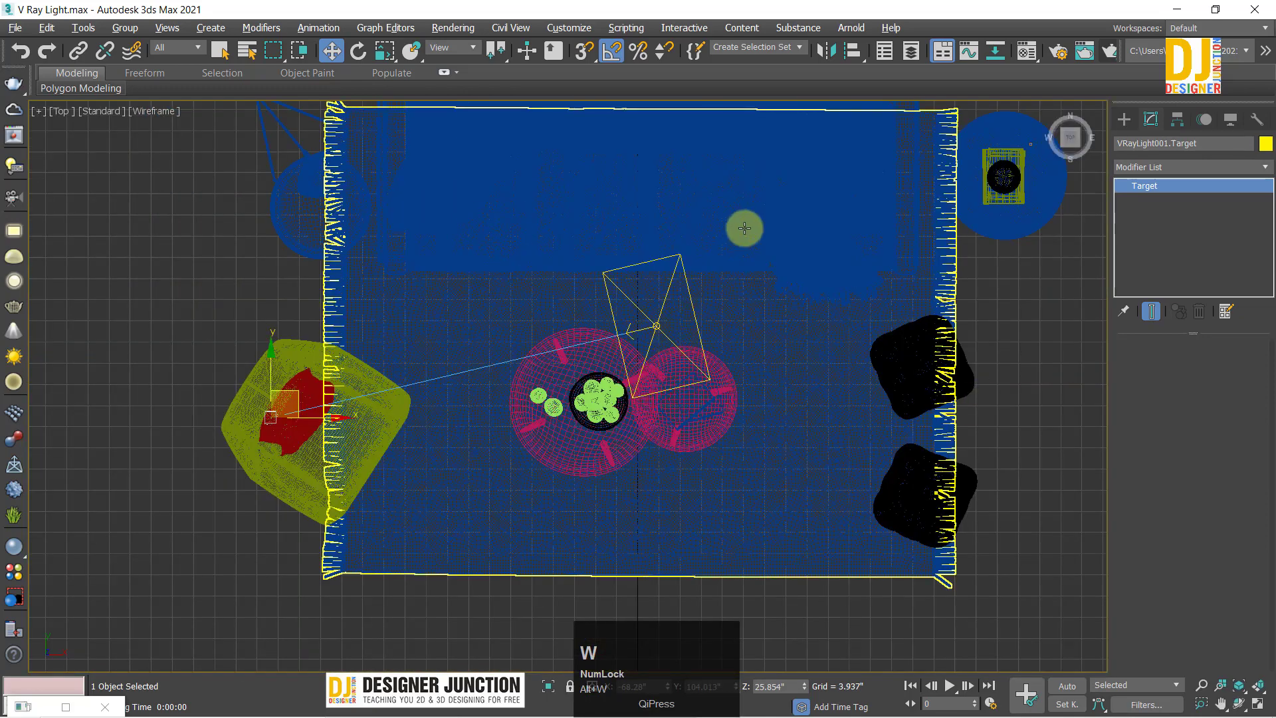
pyautogui.hotkey('alt', 'w')
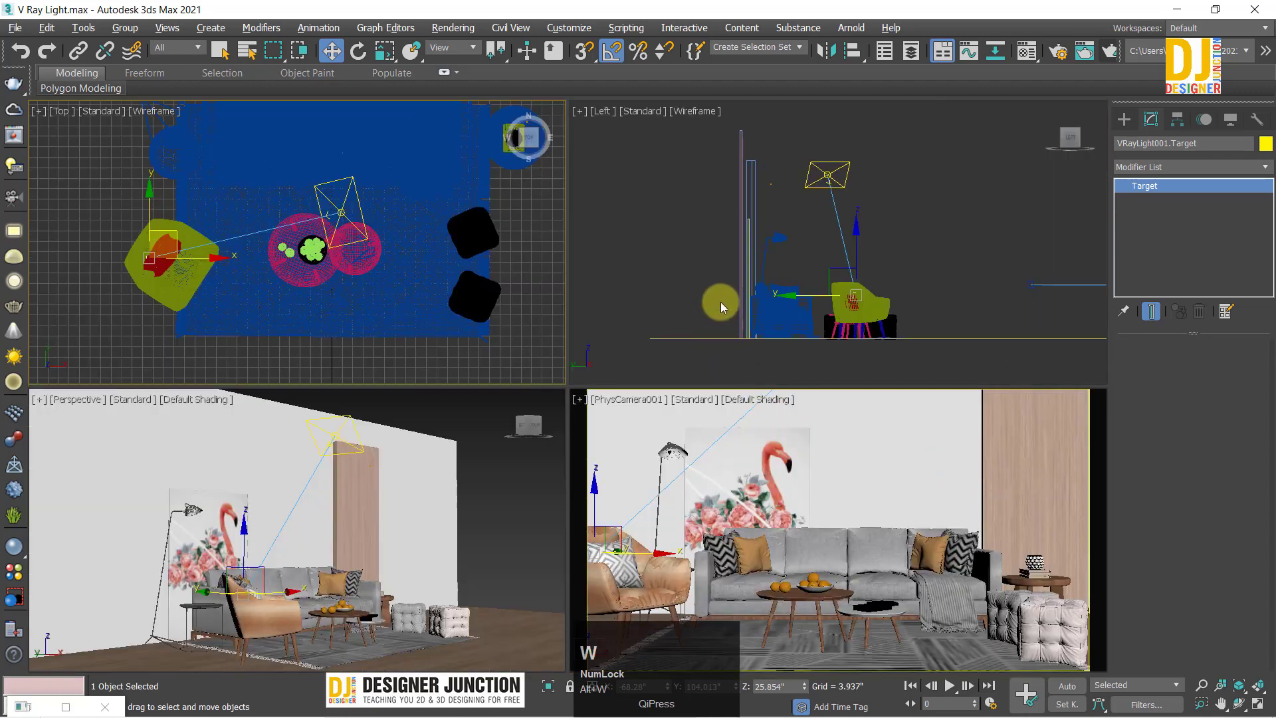
pyautogui.hotkey('alt', 'w')
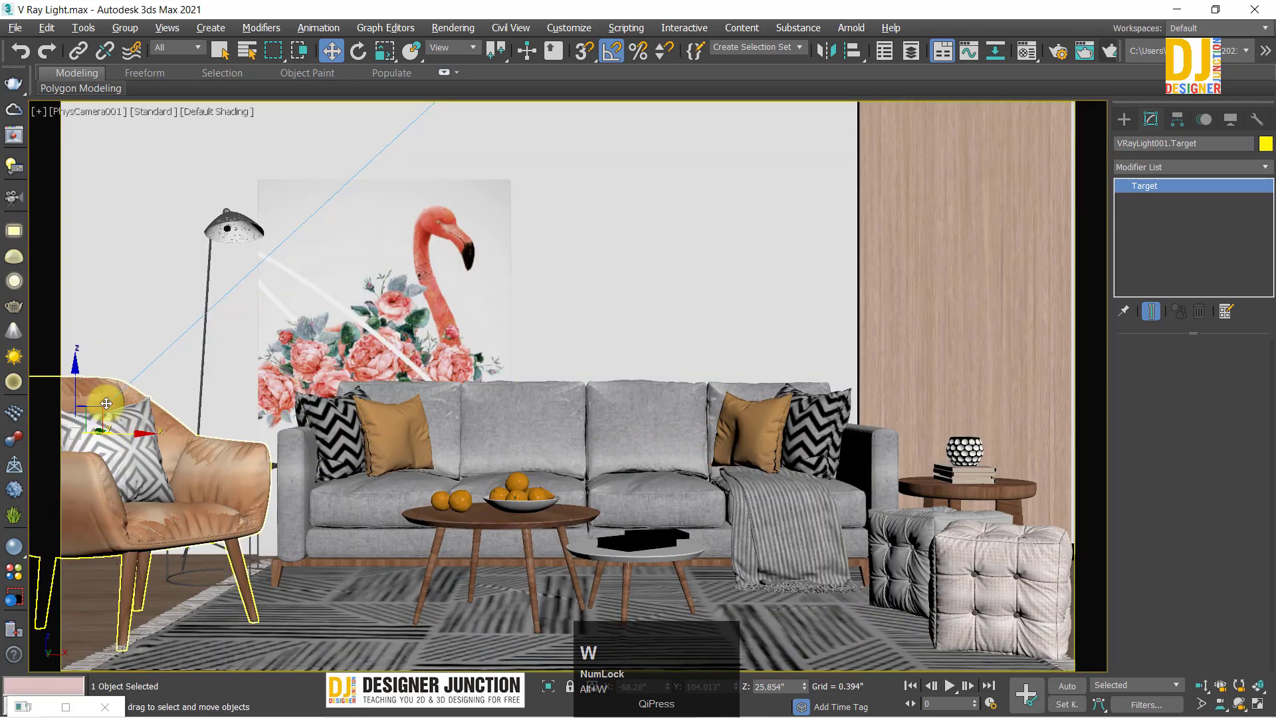
pyautogui.moveTo(102, 406); pyautogui.dragTo(190, 401)
pyautogui.hotkey('ctrl', 'z')
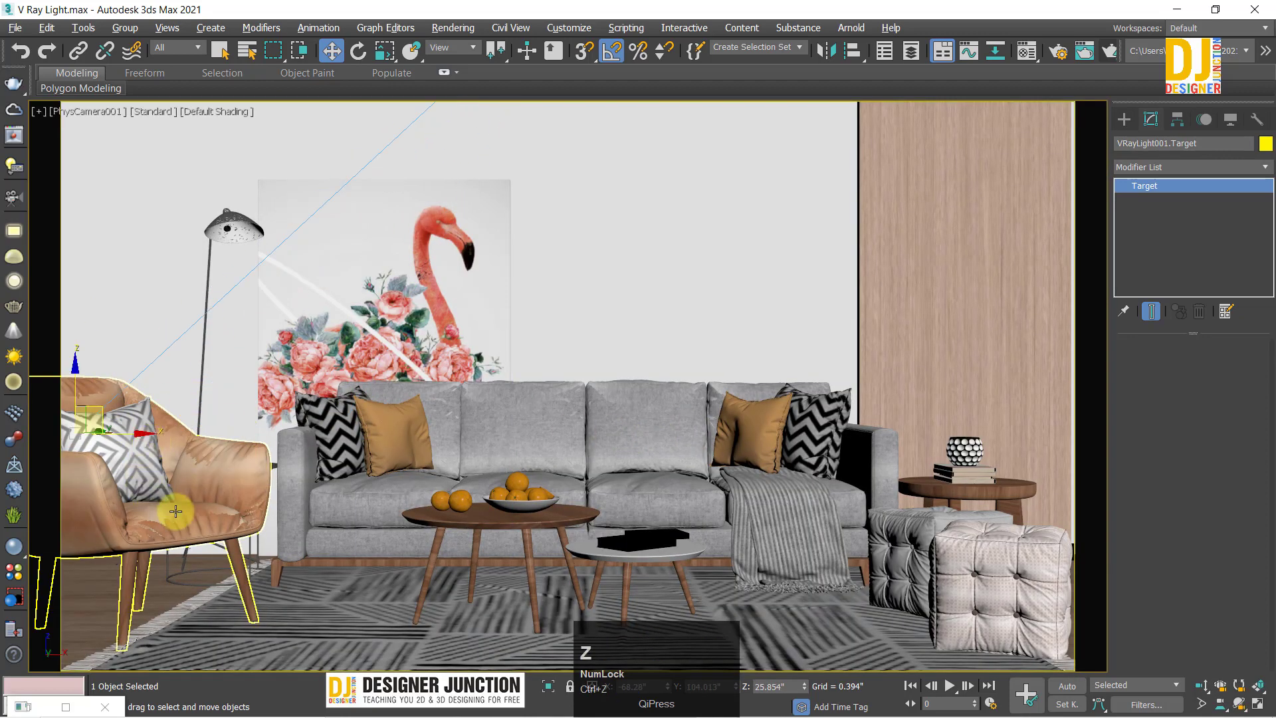
pyautogui.hotkey('alt', 'w')
pyautogui.hotkey('alt', 'w')
pyautogui.moveTo(638, 372); pyautogui.dragTo(692, 406, button='middle')
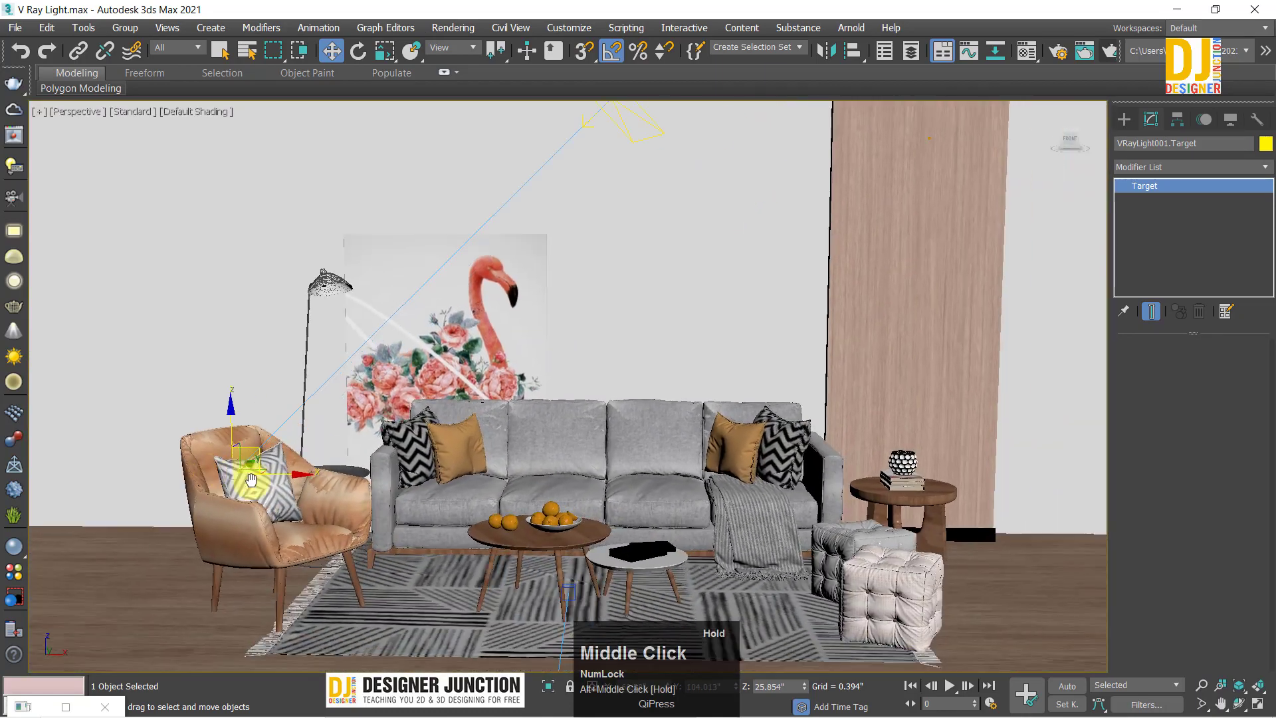
pyautogui.scroll(-2, 692, 407)
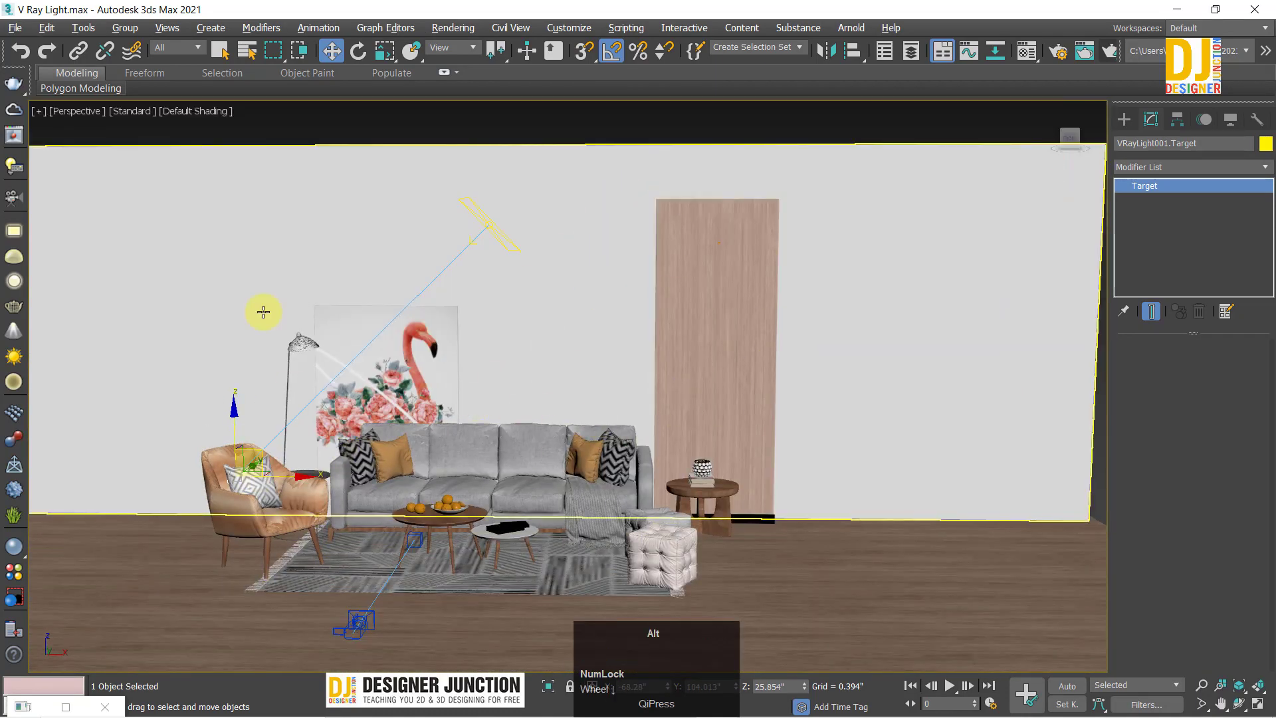
# Step: Undo the recent target moves and size reductions of the plane light
pyautogui.hotkey('alt', 'w')
pyautogui.hotkey('alt', 'w')
pyautogui.press('z')
pyautogui.press('z')
pyautogui.press('z')
pyautogui.press('z')
pyautogui.press('z')
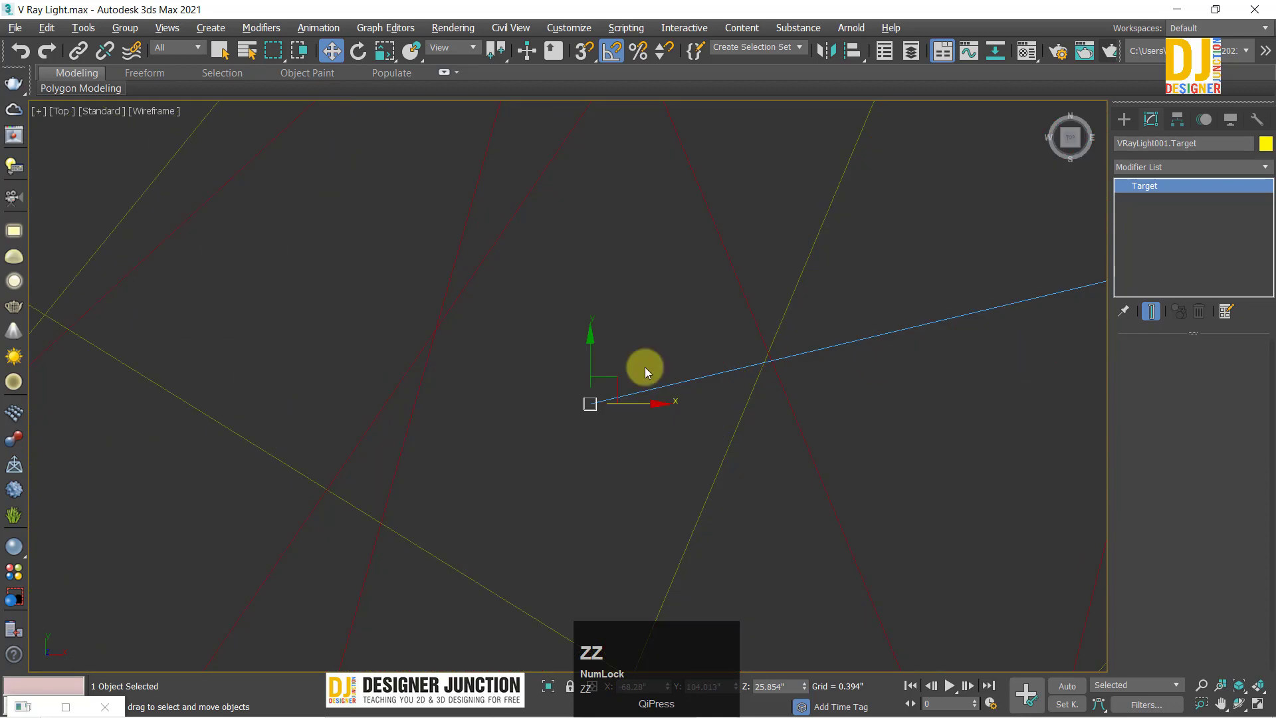
pyautogui.press('z')
pyautogui.press('z')
pyautogui.press('z')
pyautogui.press('z')
pyautogui.press('z')
pyautogui.press('z')
pyautogui.press('z')
pyautogui.press('z')
pyautogui.press('z')
pyautogui.press('z')
pyautogui.press('z')
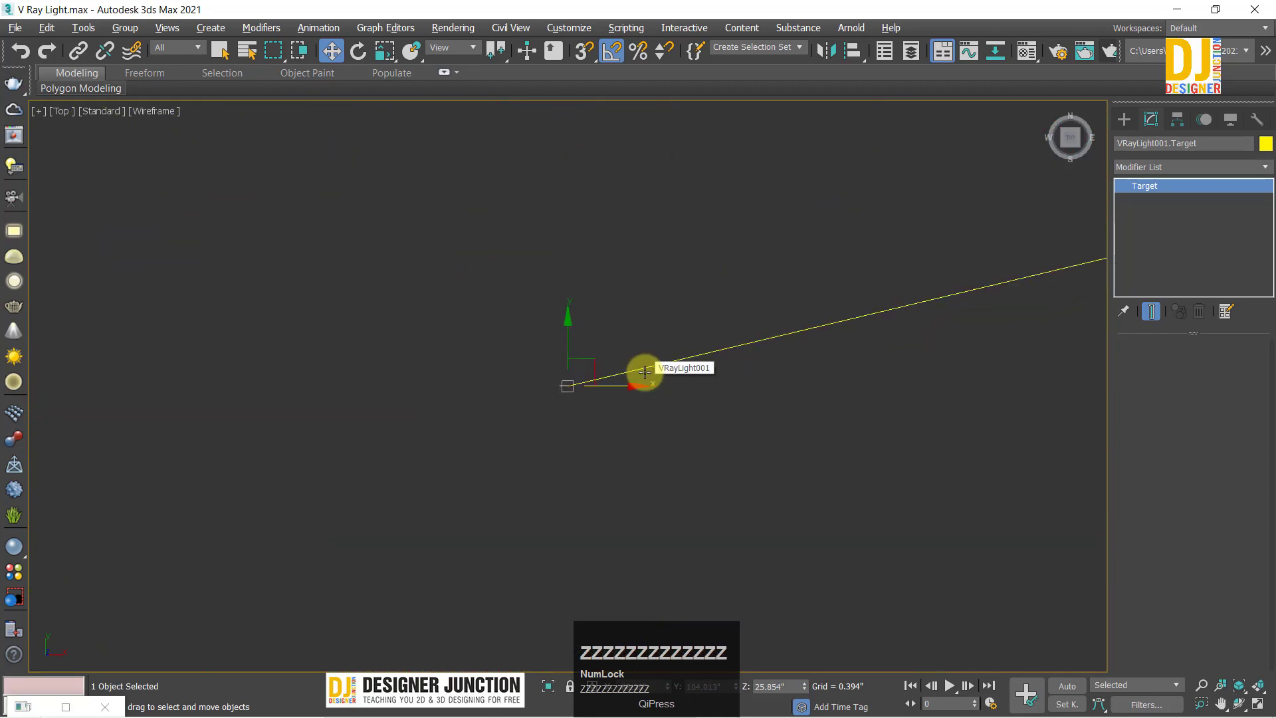
pyautogui.press('z')
pyautogui.hotkey('ctrl', 'z')
pyautogui.hotkey('alt', 'w')
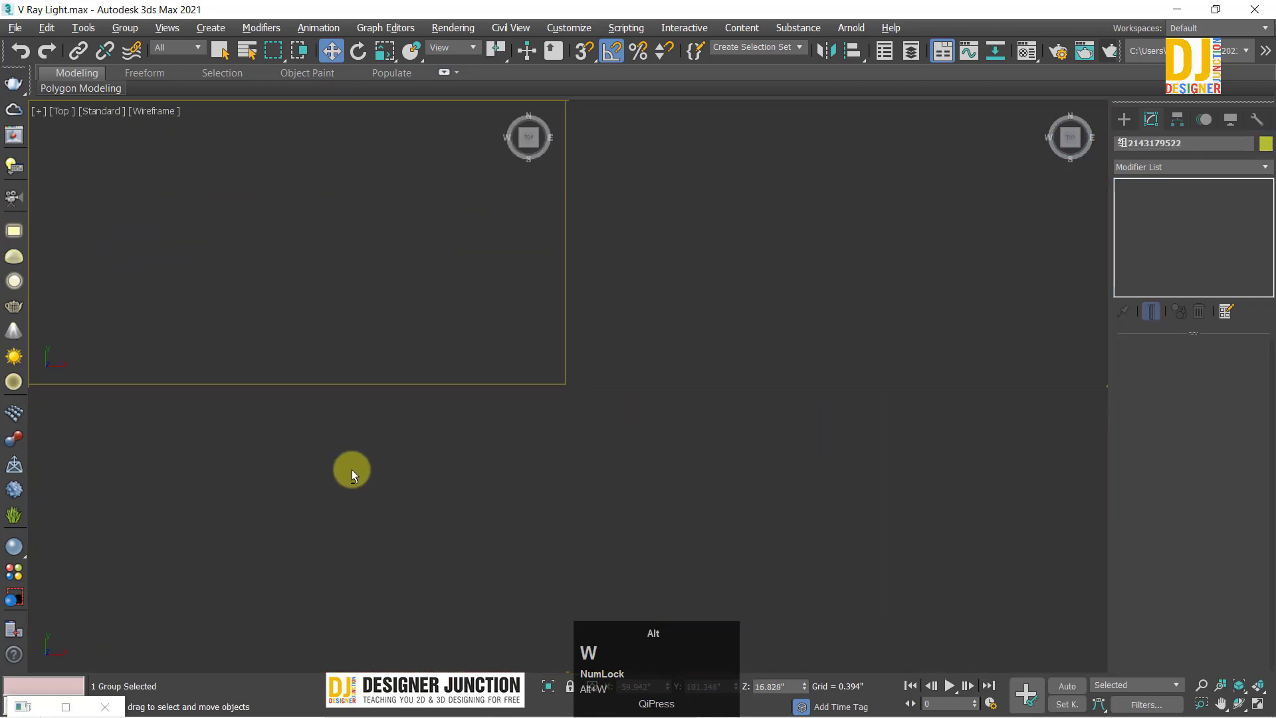
pyautogui.hotkey('alt', 'w')
pyautogui.hotkey('alt', 'w')
pyautogui.hotkey('alt', 'w')
pyautogui.hotkey('ctrl', 'z')
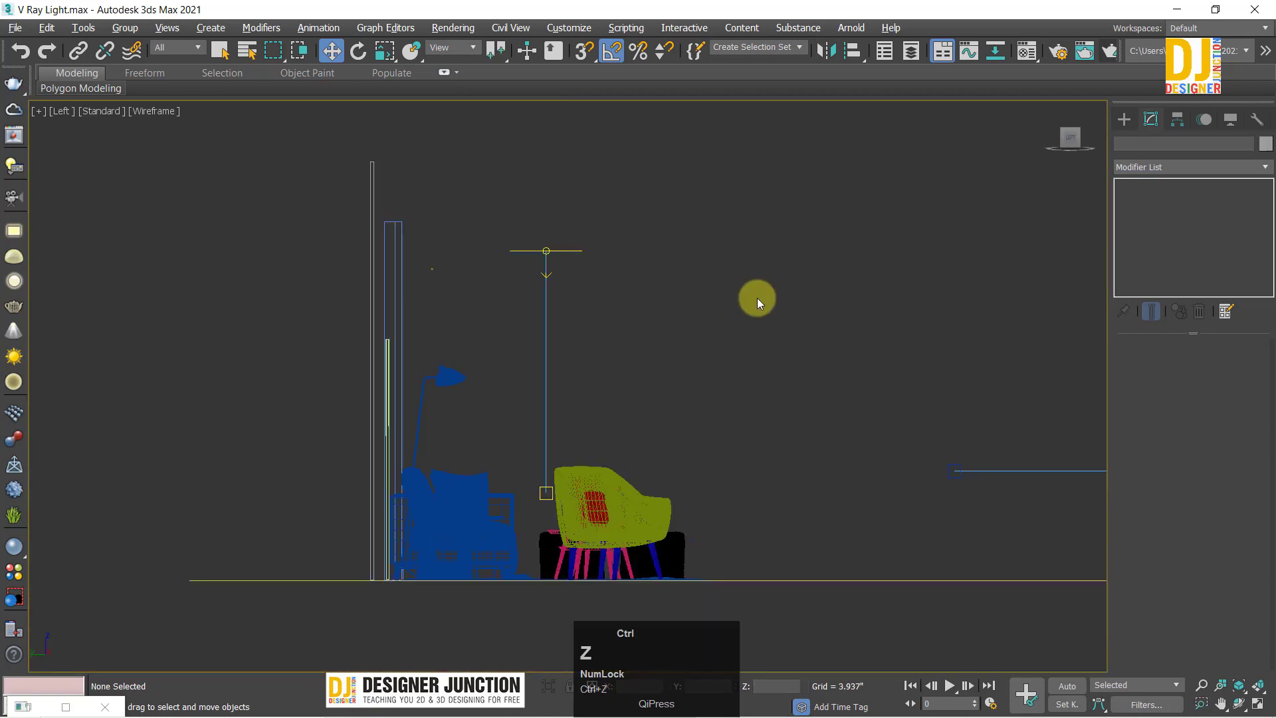
pyautogui.hotkey('alt', 'w')
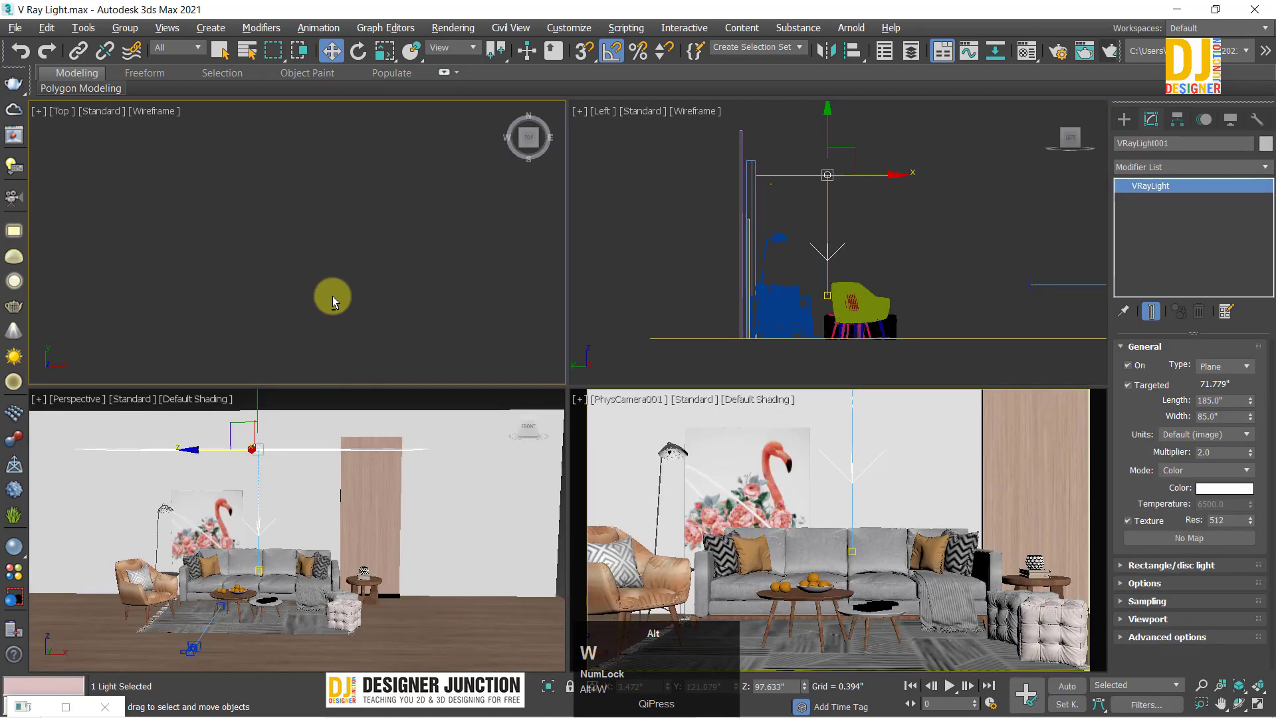
# Step: Clear the selection and bring the furniture around the armchair back into the full-size Top view
pyautogui.hotkey('alt', 'w')
pyautogui.press('z')
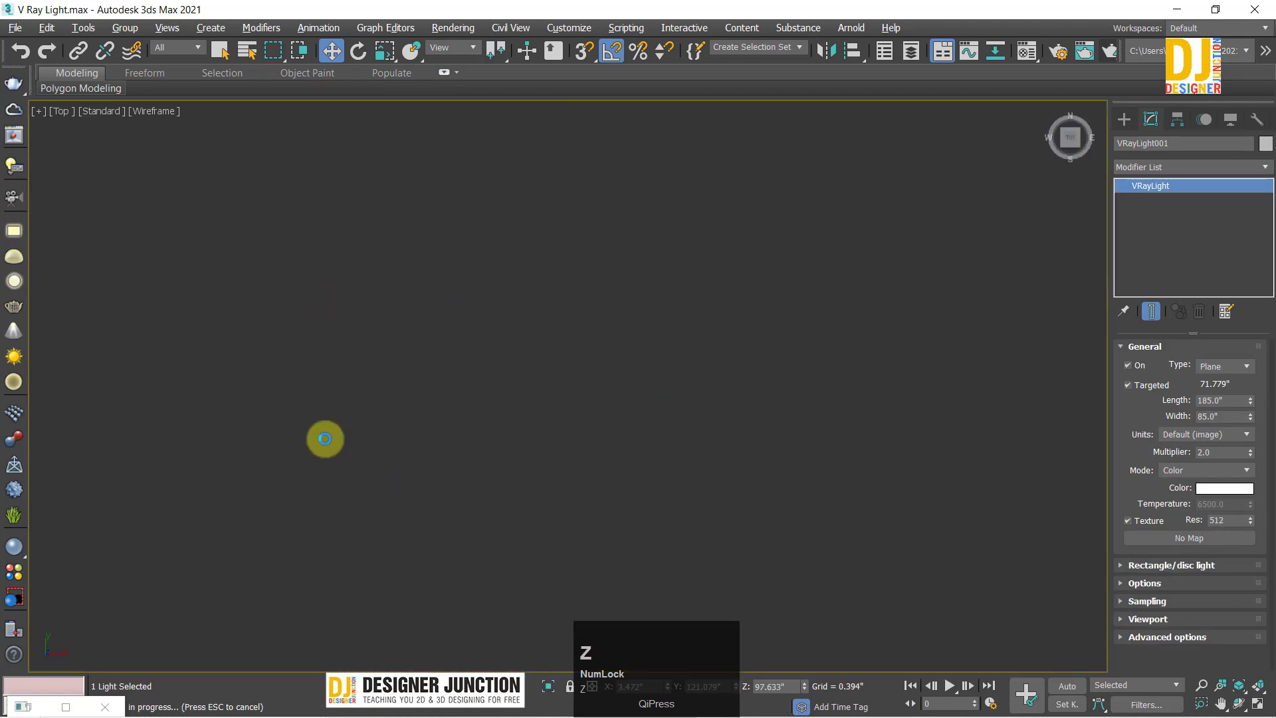
pyautogui.click(217, 215)
pyautogui.hotkey('alt', 'w')
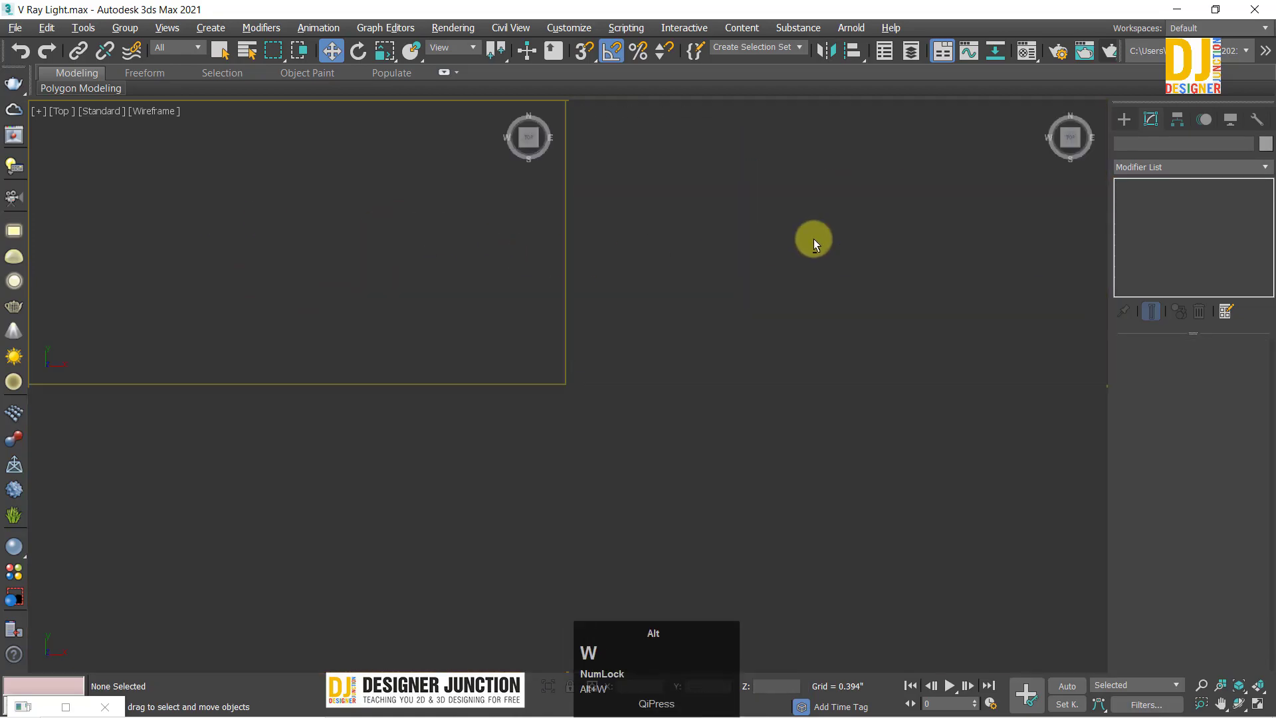
pyautogui.rightClick(815, 236)
pyautogui.hotkey('alt', 'w')
pyautogui.hotkey('alt', 'w')
pyautogui.rightClick(365, 255)
pyautogui.hotkey('alt', 'w')
pyautogui.press('z')
pyautogui.scroll(-8, 584, 356)
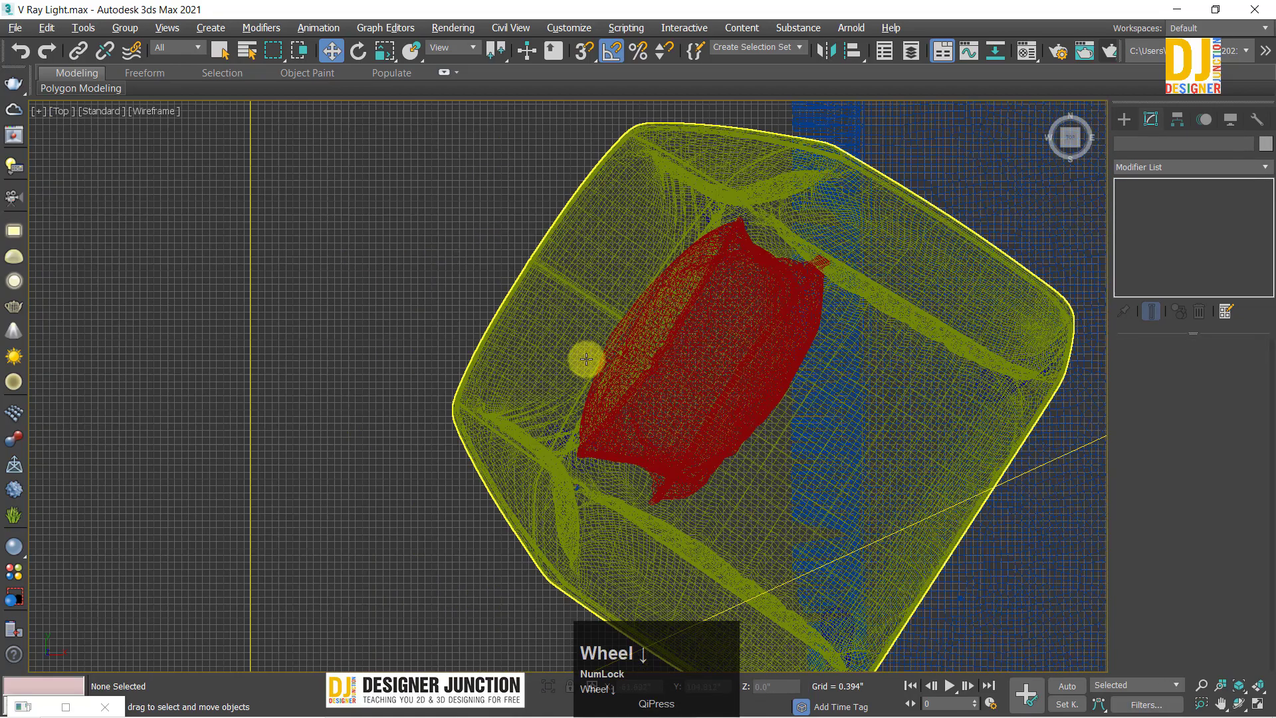
# Step: Lower only the light's target in the full-size Left view to about Z 18.25 inches, and deselect it
pyautogui.hotkey('alt', 'w')
pyautogui.rightClick(828, 290)
pyautogui.hotkey('alt', 'w')
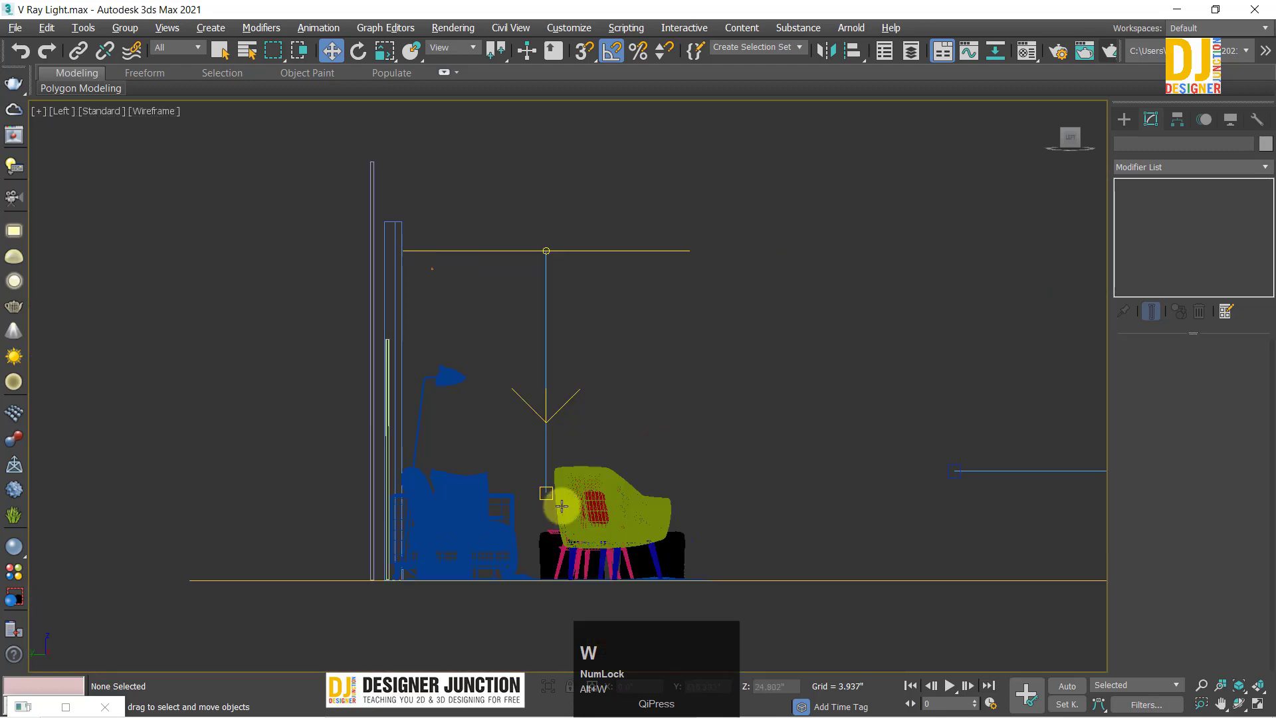
pyautogui.click(545, 494)
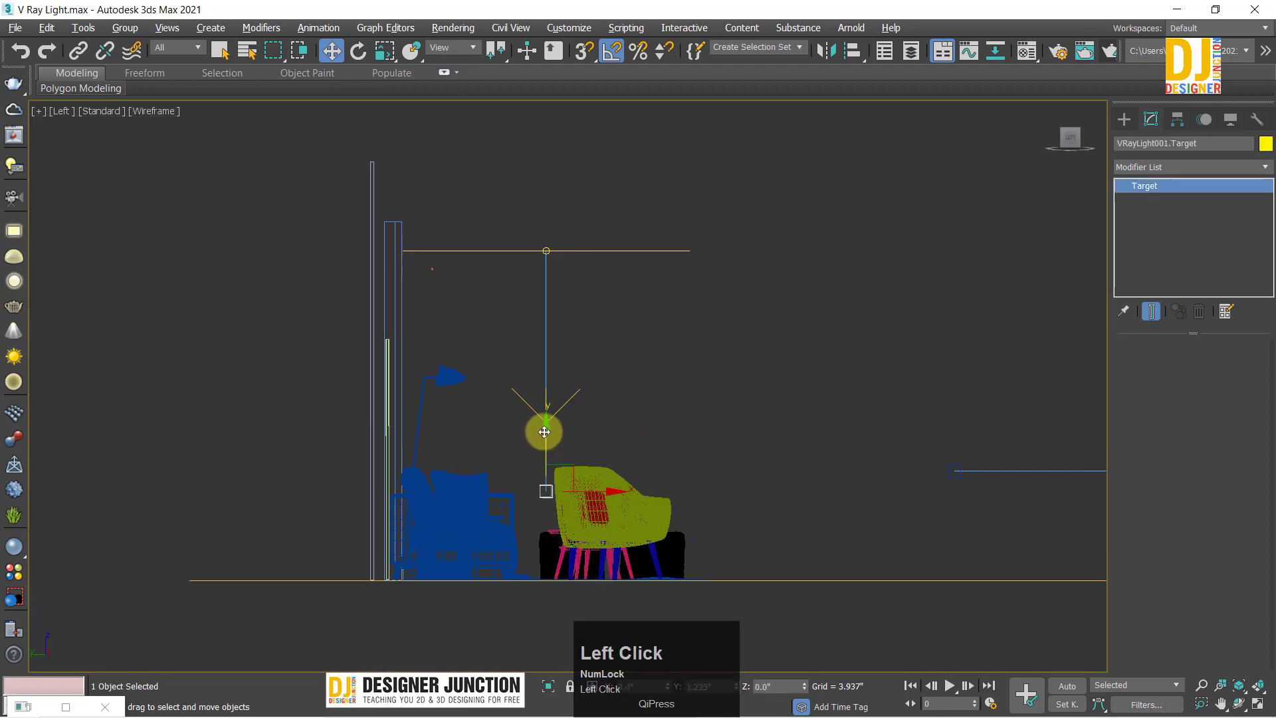
pyautogui.moveTo(544, 432); pyautogui.dragTo(515, 464)
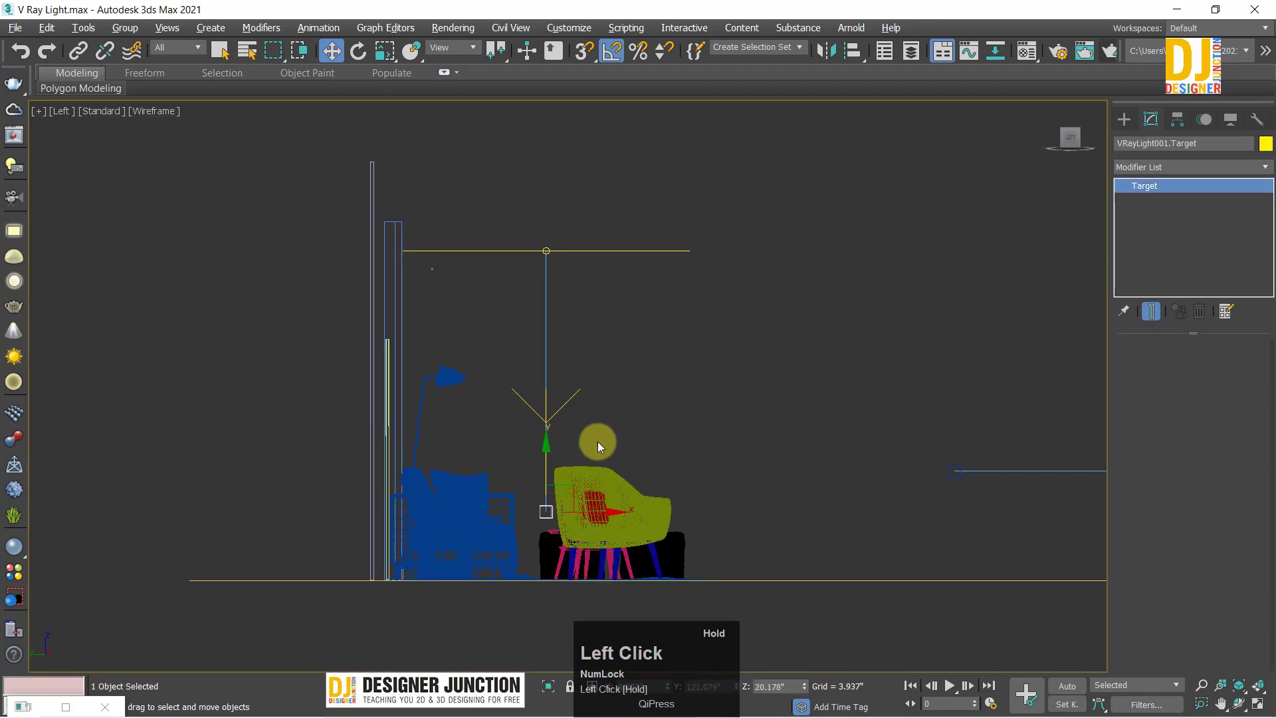
pyautogui.moveTo(597, 441); pyautogui.dragTo(541, 413, button='middle')
pyautogui.click(547, 515)
pyautogui.click(472, 496)
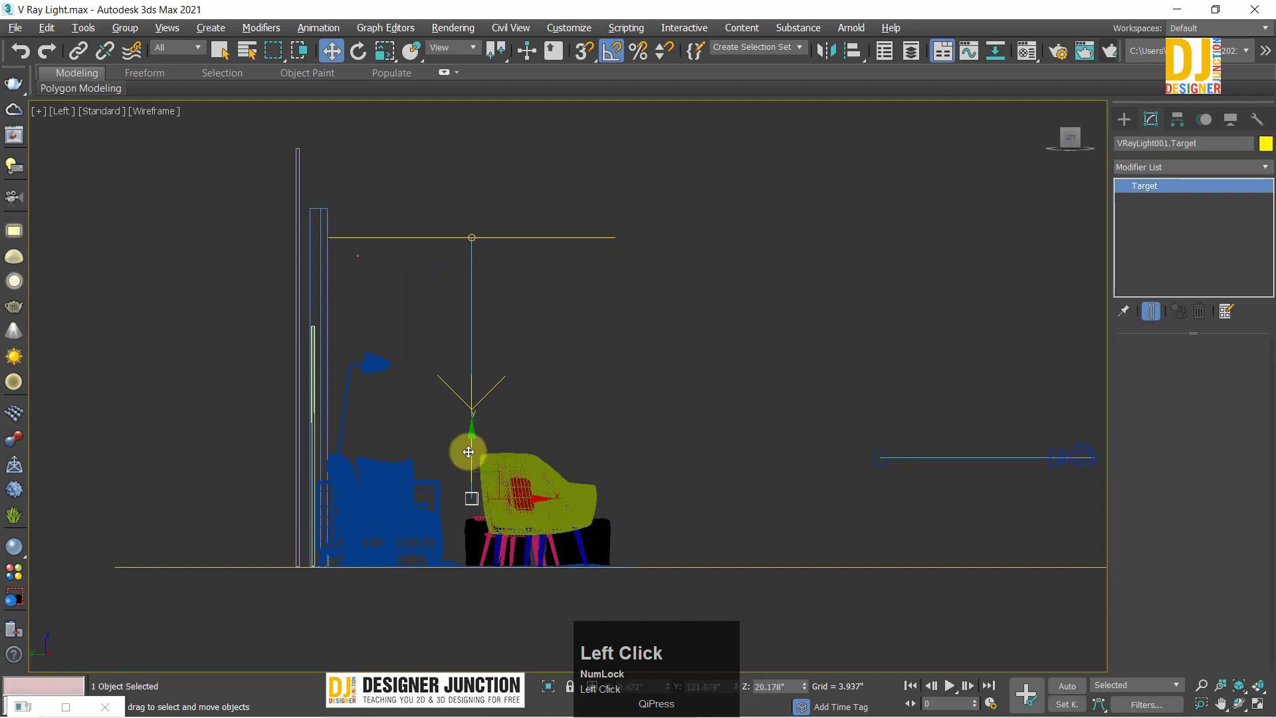
pyautogui.moveTo(468, 451)
pyautogui.mouseDown()
pyautogui.moveTo(469, 381)
pyautogui.moveTo(460, 463)
pyautogui.mouseUp()
pyautogui.click(845, 344)
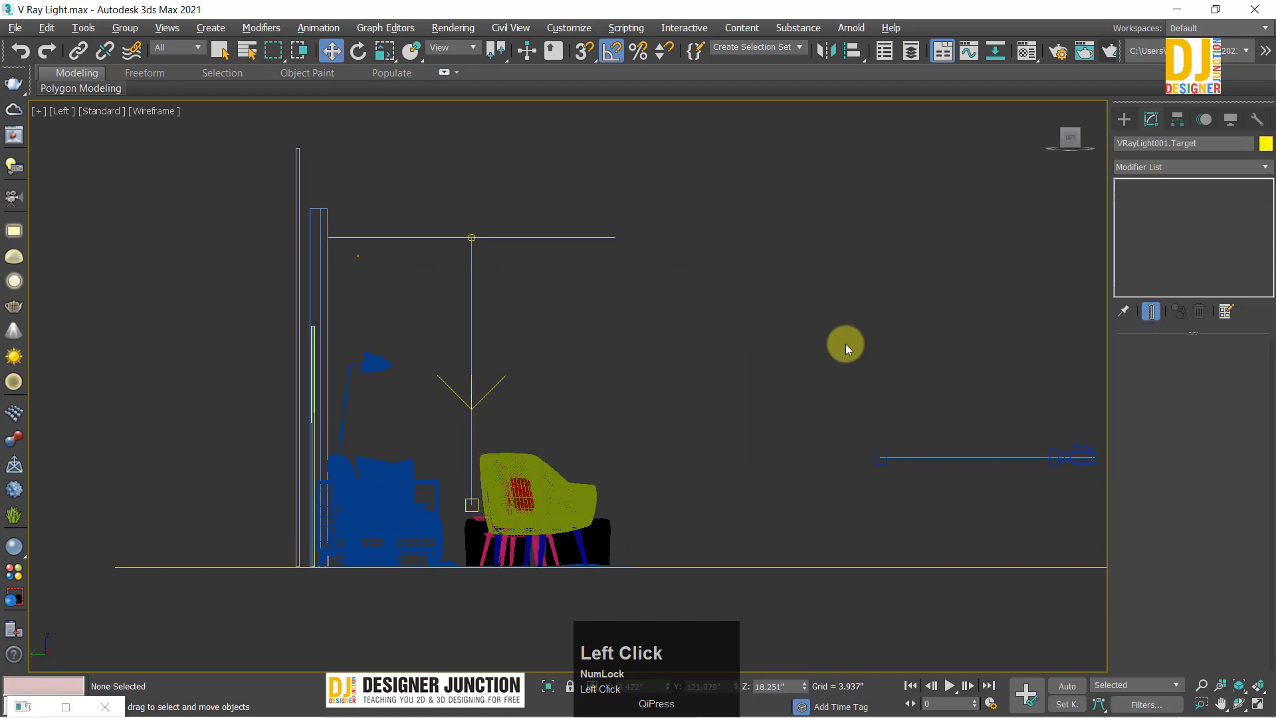
# Step: Select the plane light, turn off its Targeted option, and return to the full-size PhysCamera001 view
pyautogui.click(427, 238)
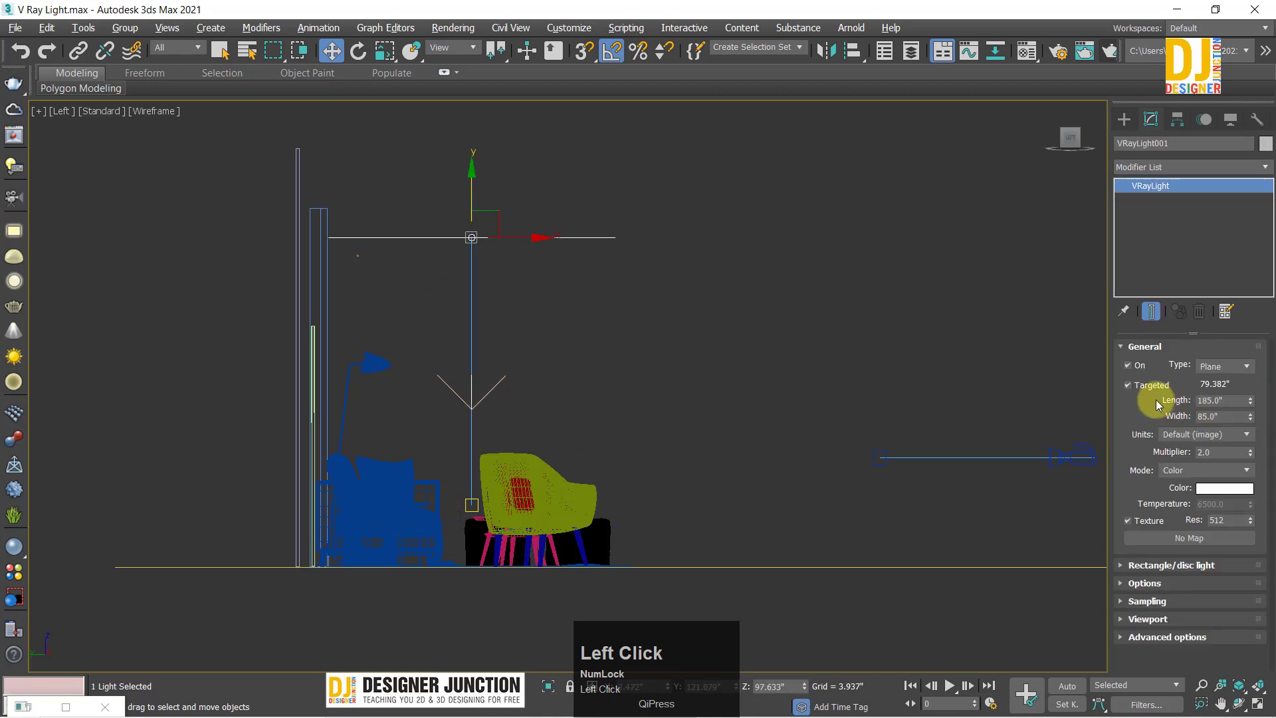
pyautogui.click(1148, 387)
pyautogui.hotkey('alt', 'w')
pyautogui.hotkey('alt', 'w')
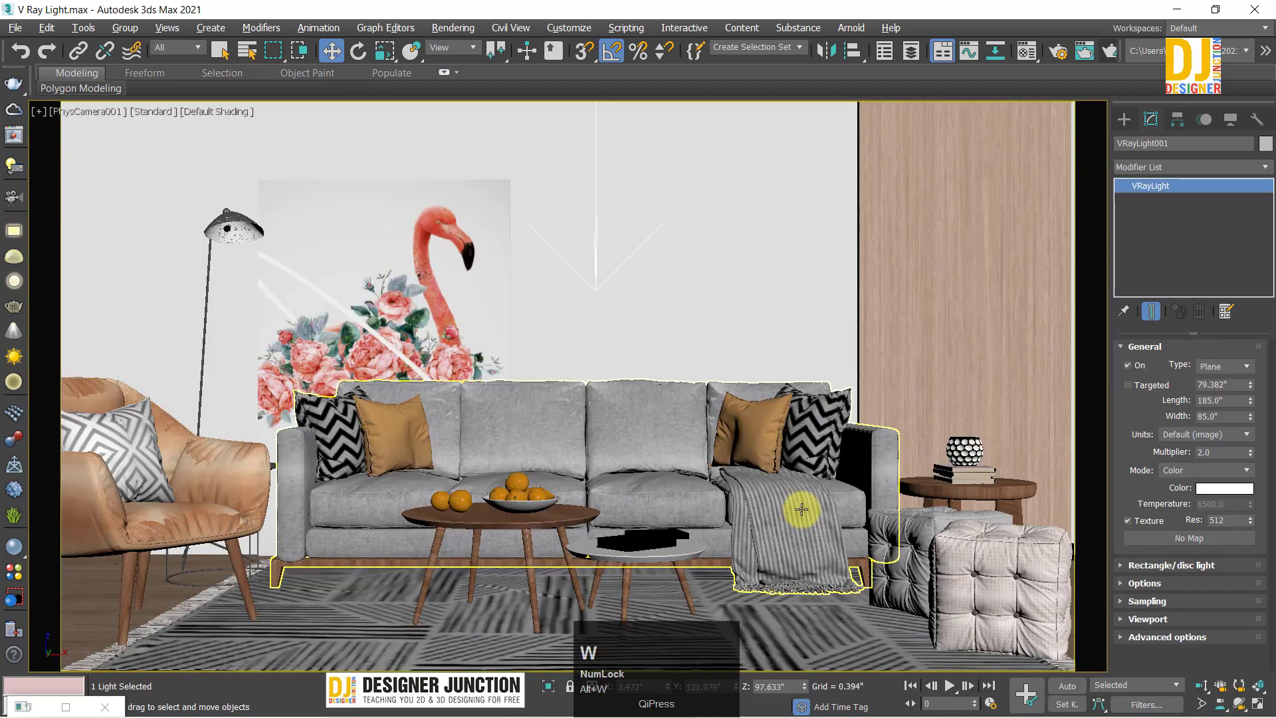
# Step: Try adjusting the plane light's length while watching it in the full-size Left view, and undo the change
pyautogui.click(1219, 450)
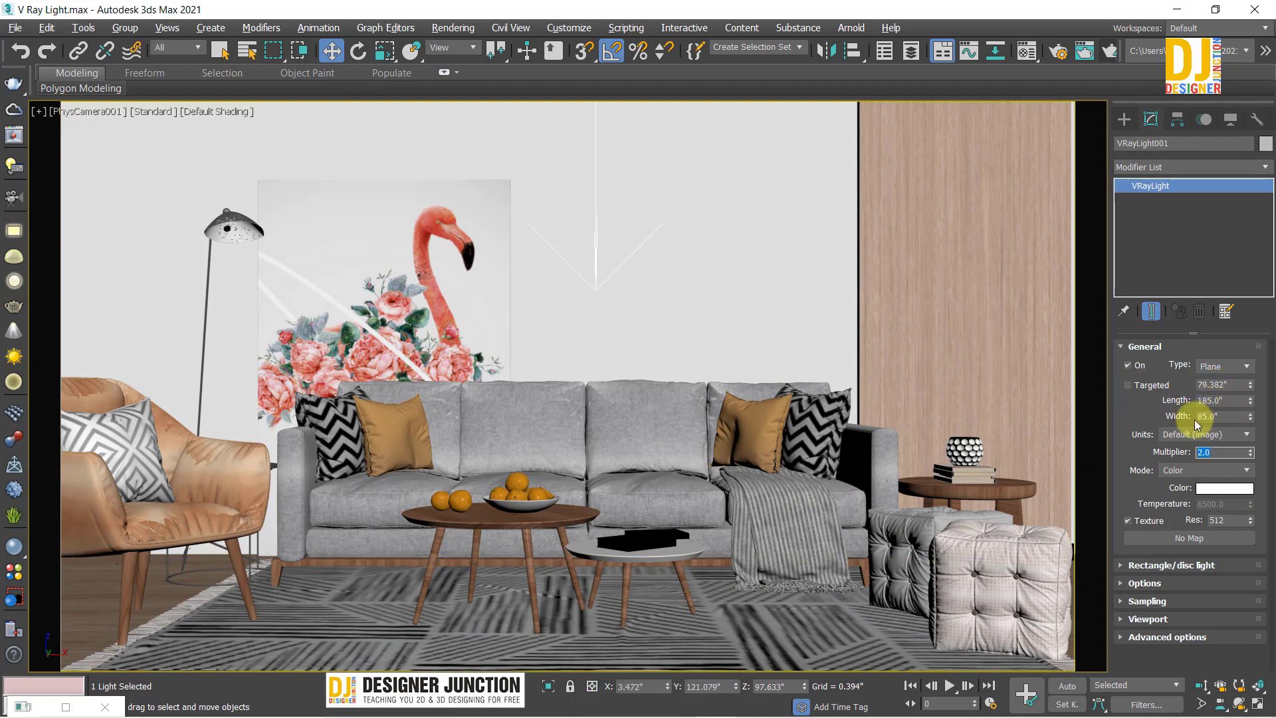
pyautogui.hotkey('alt', 'w')
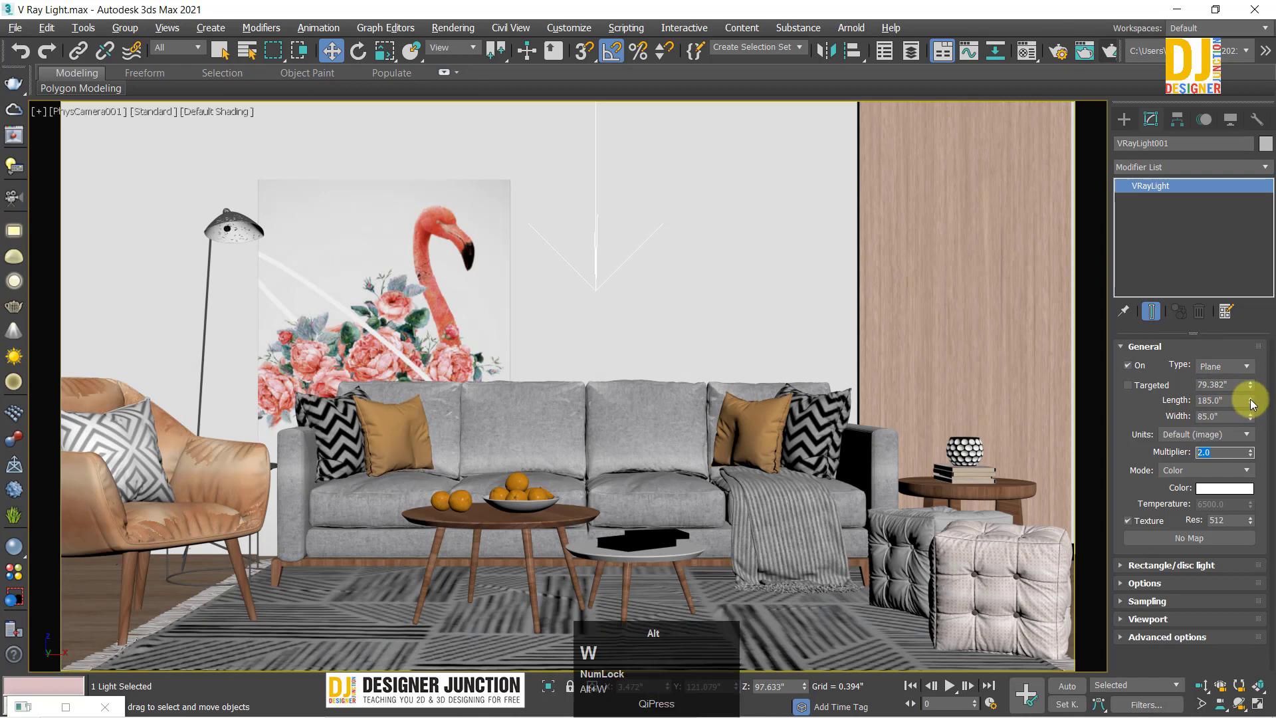
pyautogui.rightClick(652, 316)
pyautogui.hotkey('alt', 'w')
pyautogui.rightClick(598, 270)
pyautogui.hotkey('alt', 'w')
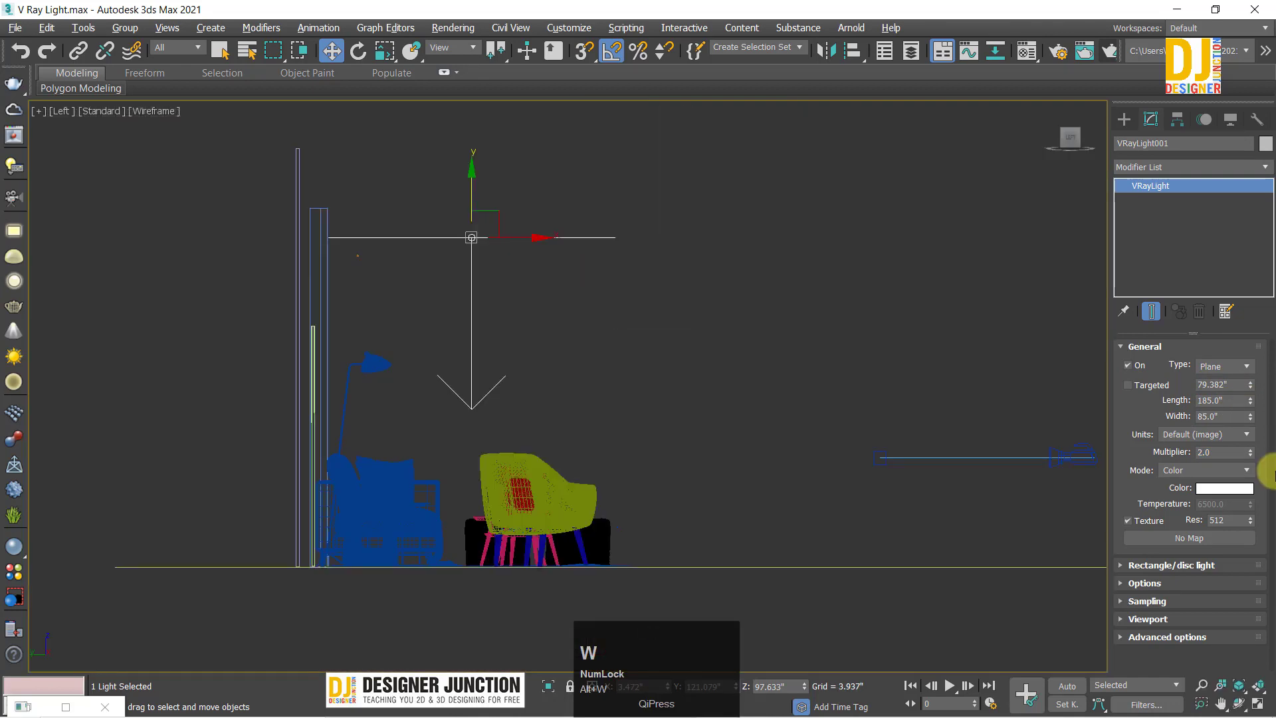
pyautogui.click(1248, 403)
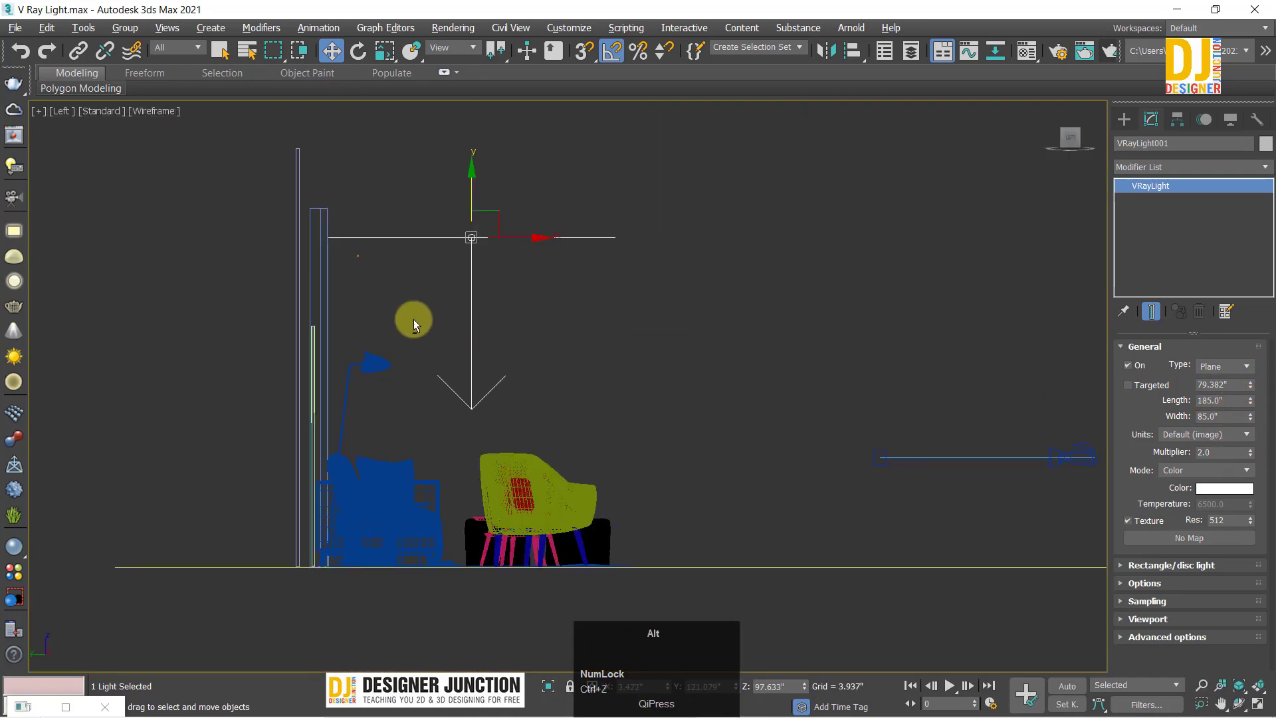
# Step: Set the plane light's width to 114 inches and move the light in the Top view to about Y 108.5 inches
pyautogui.hotkey('alt', 'w')
pyautogui.hotkey('alt', 'w')
pyautogui.moveTo(410, 315); pyautogui.dragTo(1271, 426, button='middle')
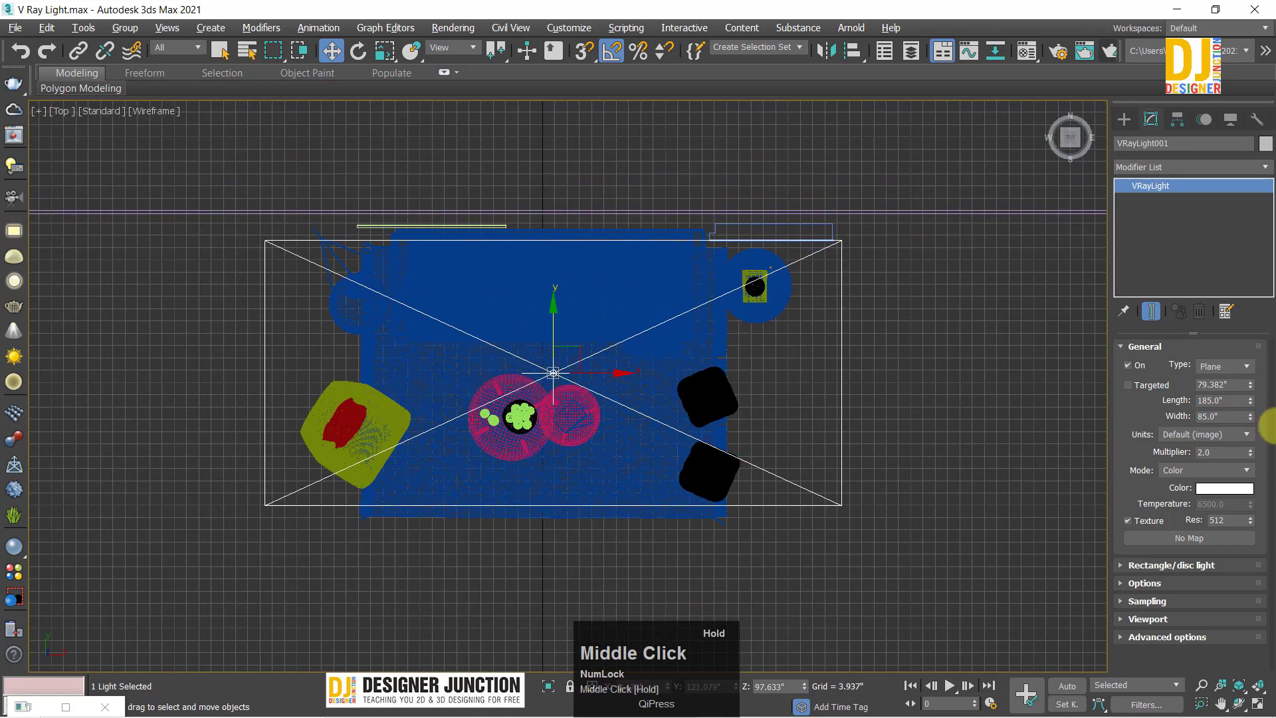
pyautogui.moveTo(1253, 399); pyautogui.dragTo(1259, 408)
pyautogui.hotkey('ctrl', 'z')
pyautogui.click(1222, 417)
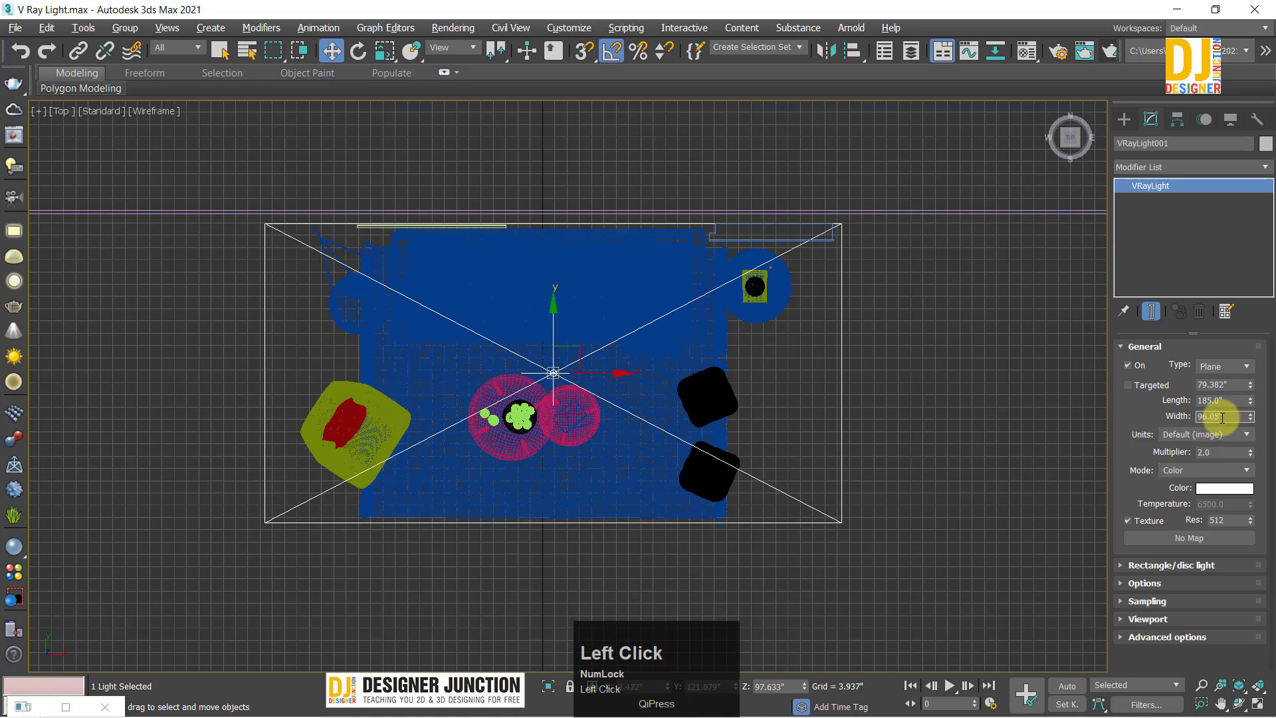
pyautogui.write('114')
pyautogui.press('Return')
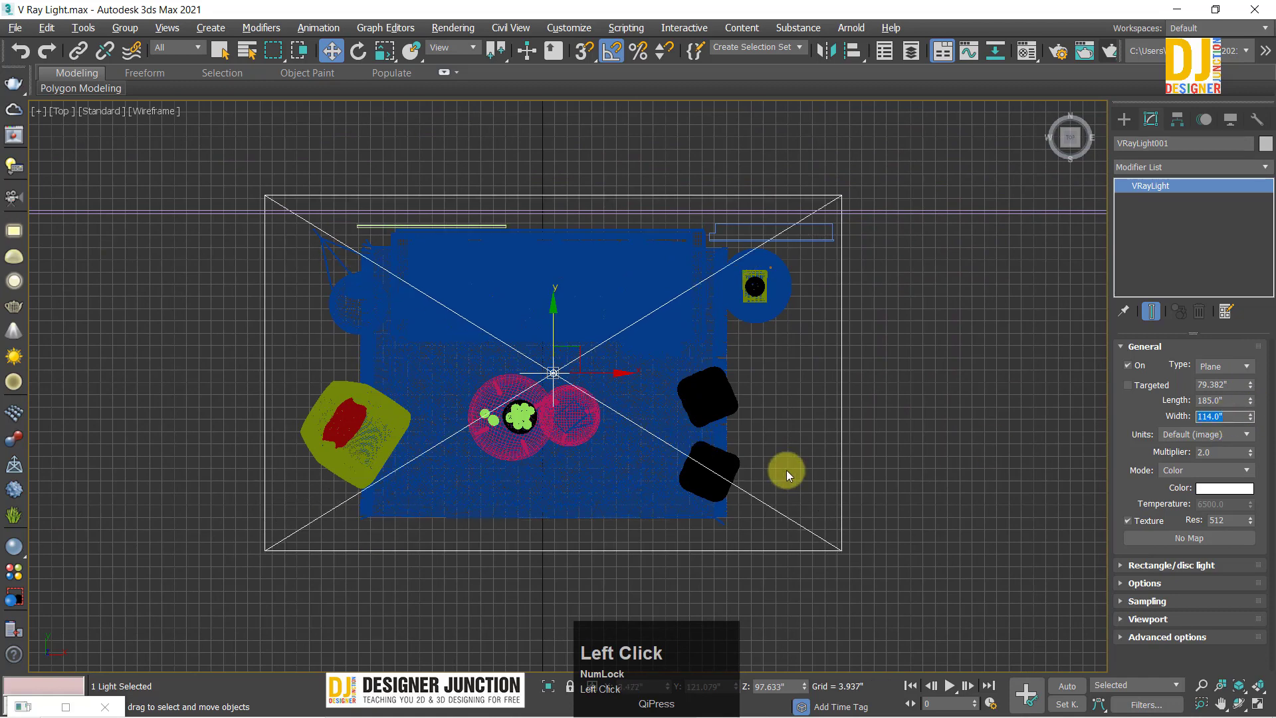
pyautogui.moveTo(550, 313); pyautogui.dragTo(583, 354)
# Step: Leave the full-size Top view and show the PhysCamera001 view full size
pyautogui.hotkey('alt', 'w')
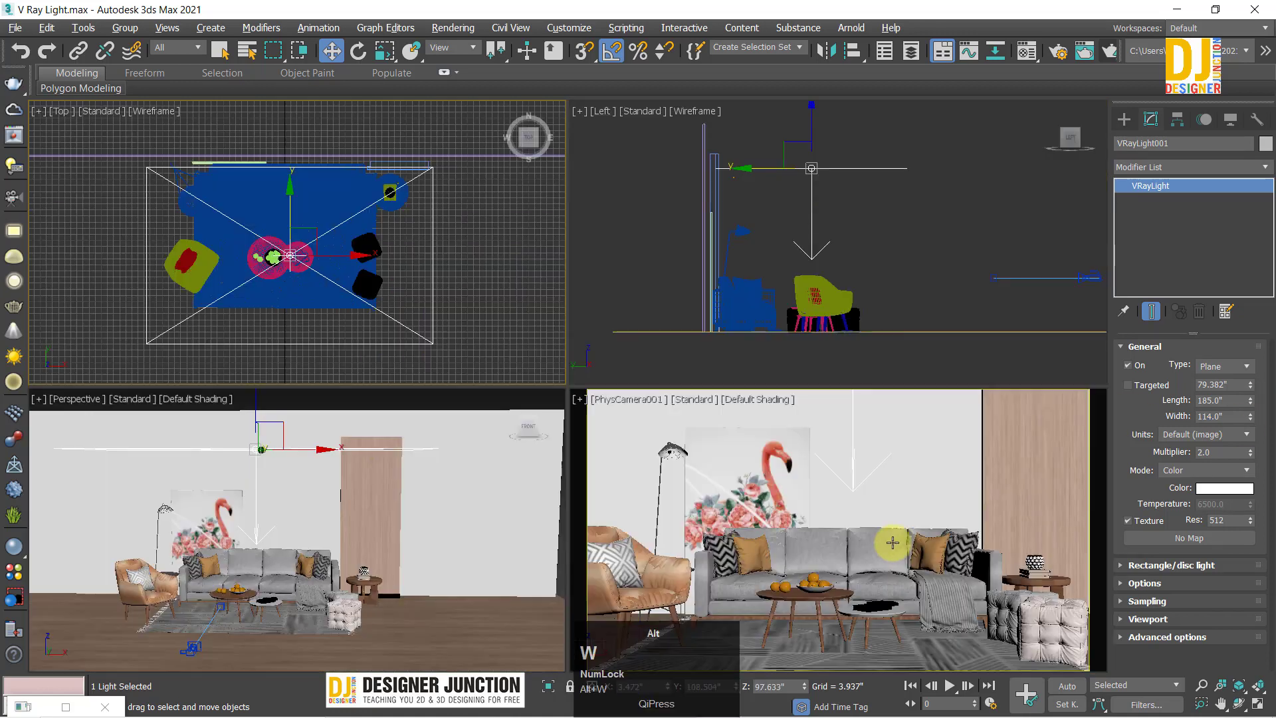
pyautogui.rightClick(891, 541)
pyautogui.hotkey('alt', 'w')
# Step: Examine the plane light's Units options, its Multiplier and its Mode options, keeping Default (image) as the unit
pyautogui.click(1200, 440)
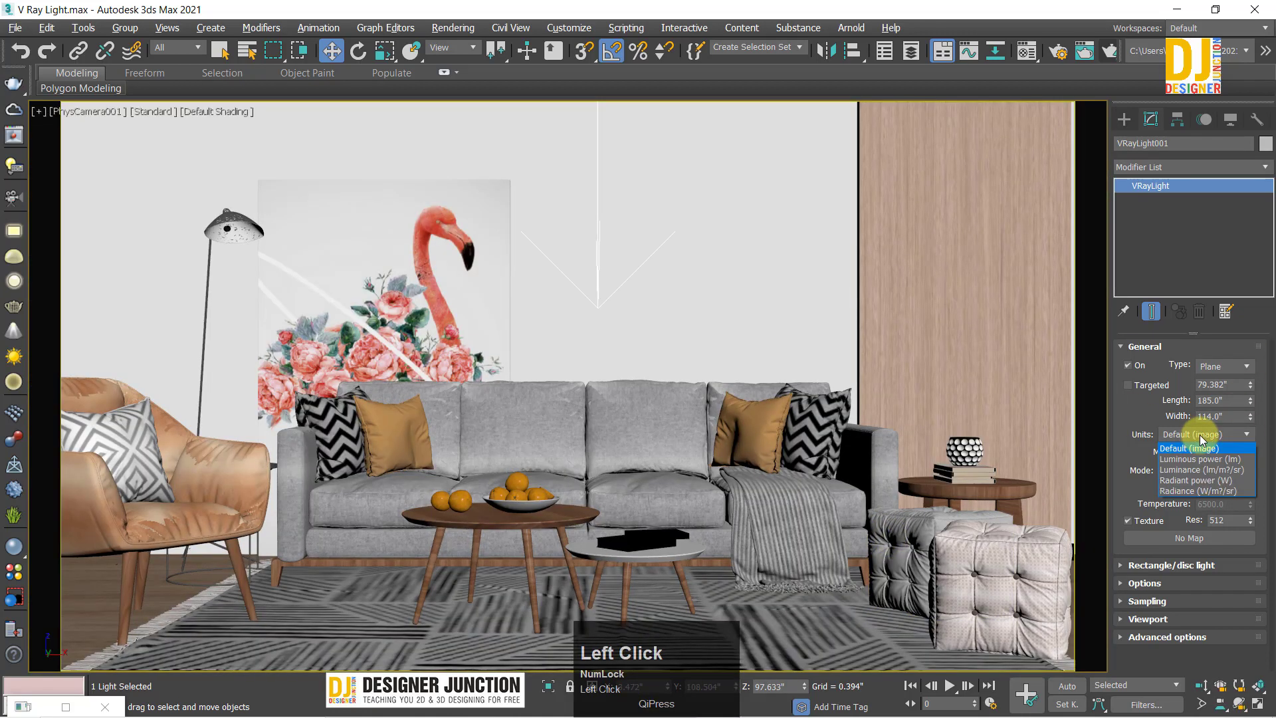
pyautogui.click(1201, 435)
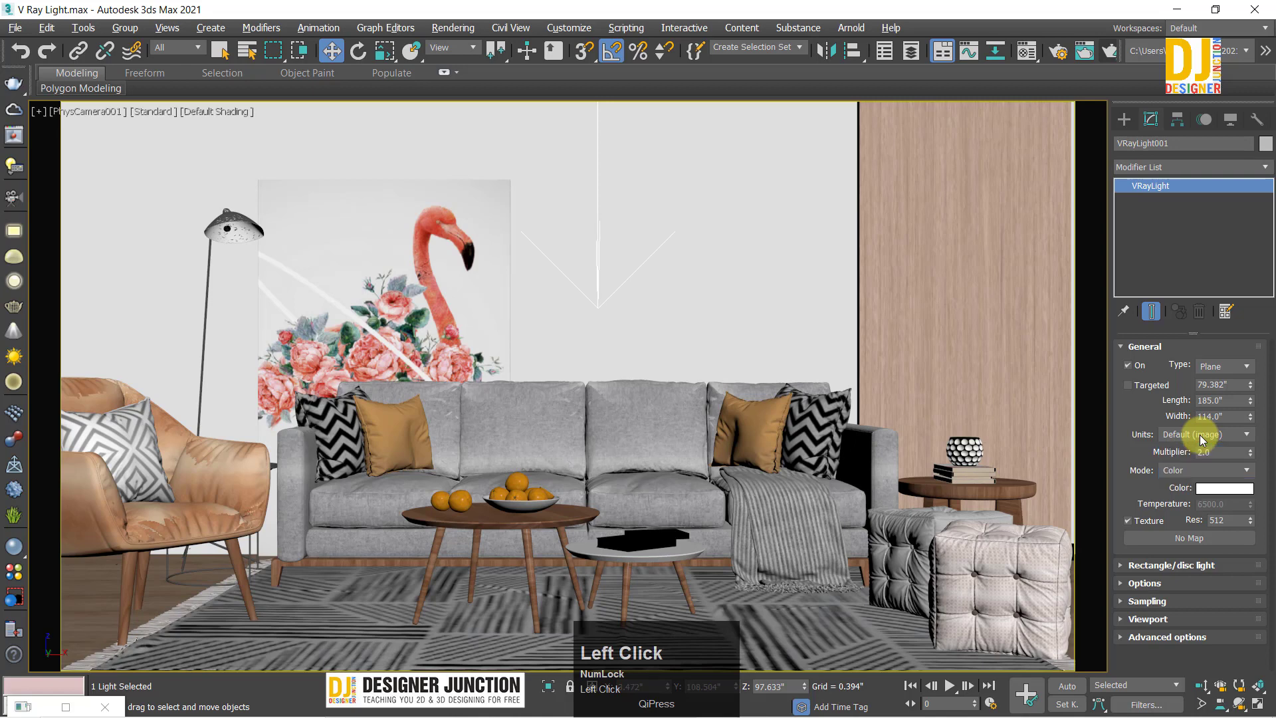
pyautogui.click(1190, 436)
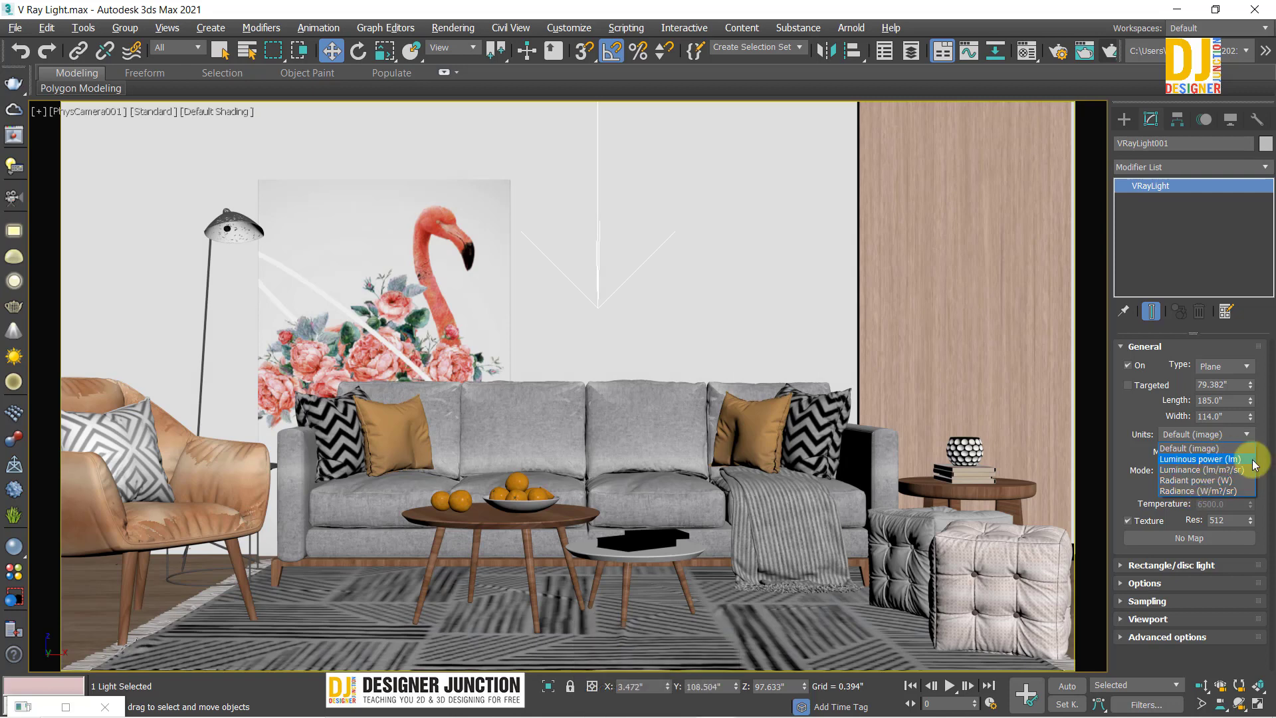
pyautogui.click(1187, 436)
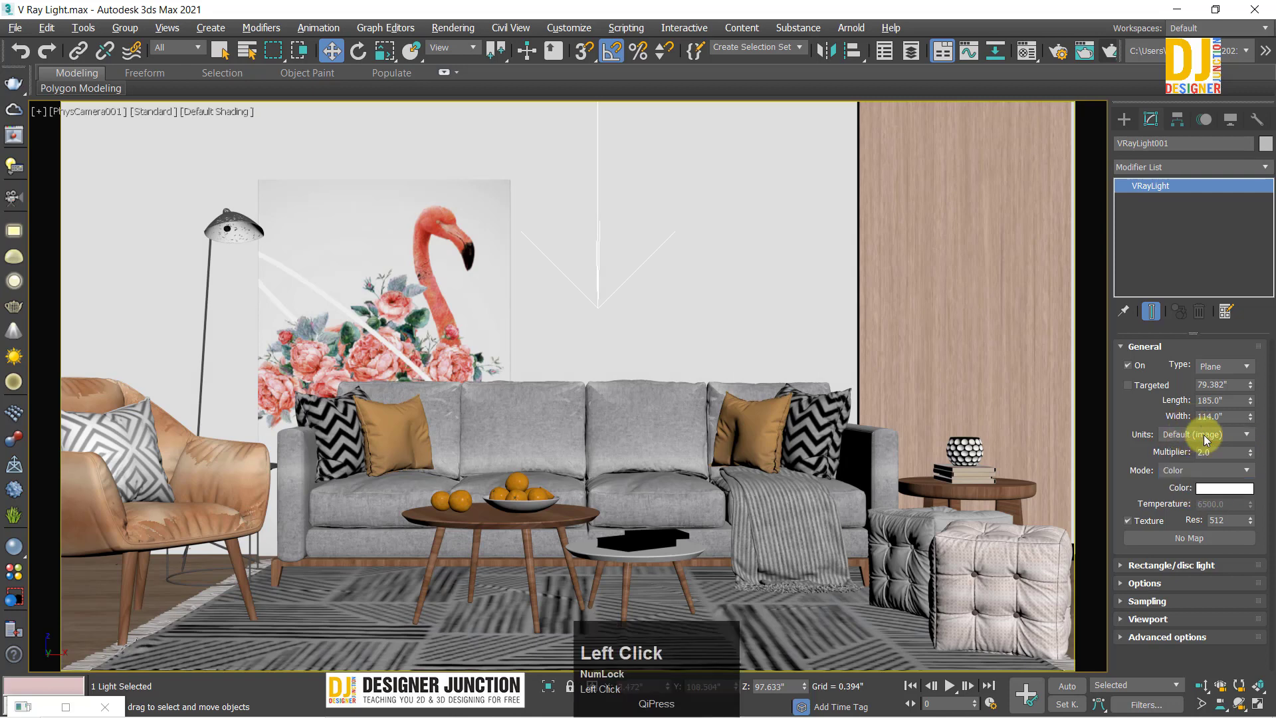
pyautogui.click(1205, 435)
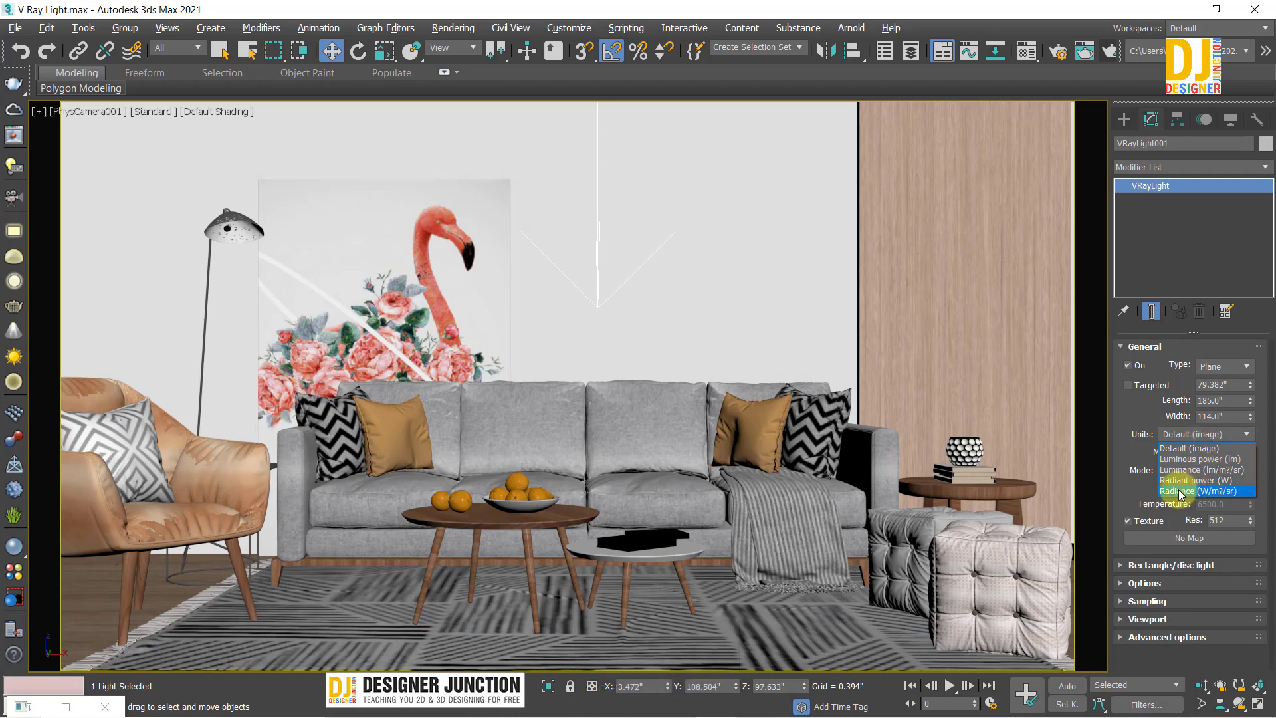
pyautogui.click(1185, 436)
pyautogui.click(1185, 434)
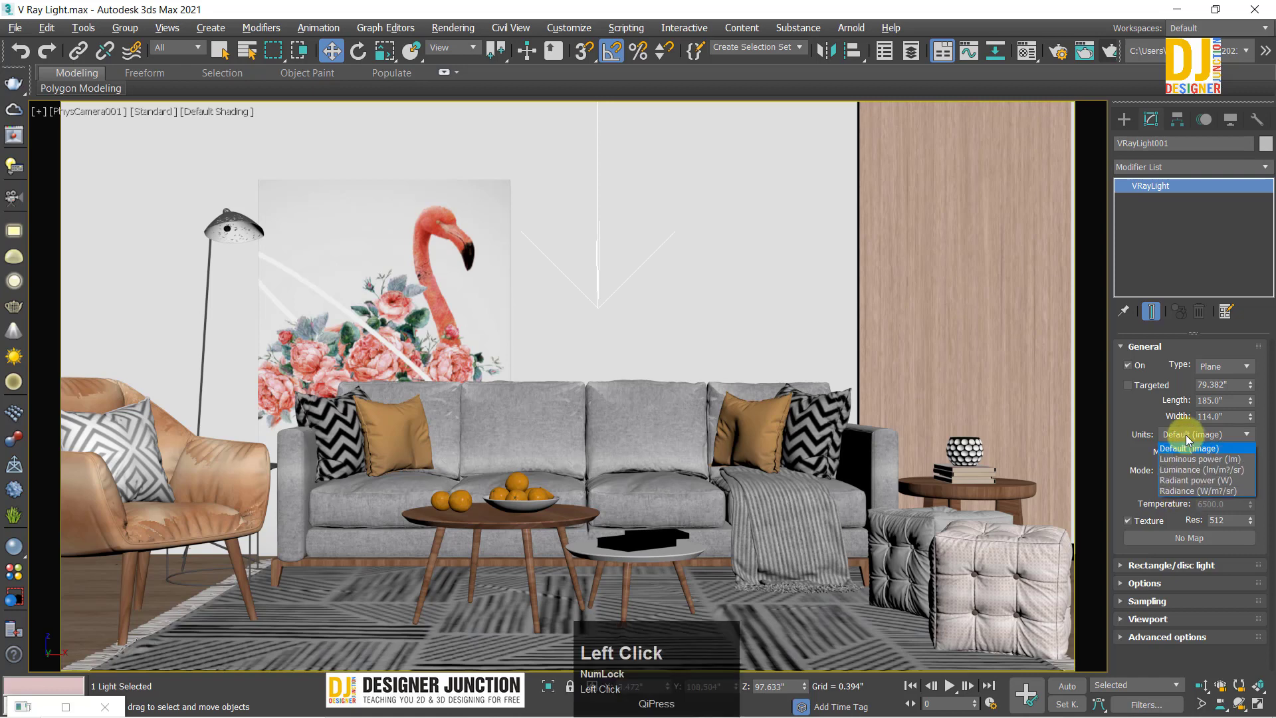
pyautogui.click(1186, 435)
pyautogui.click(1190, 433)
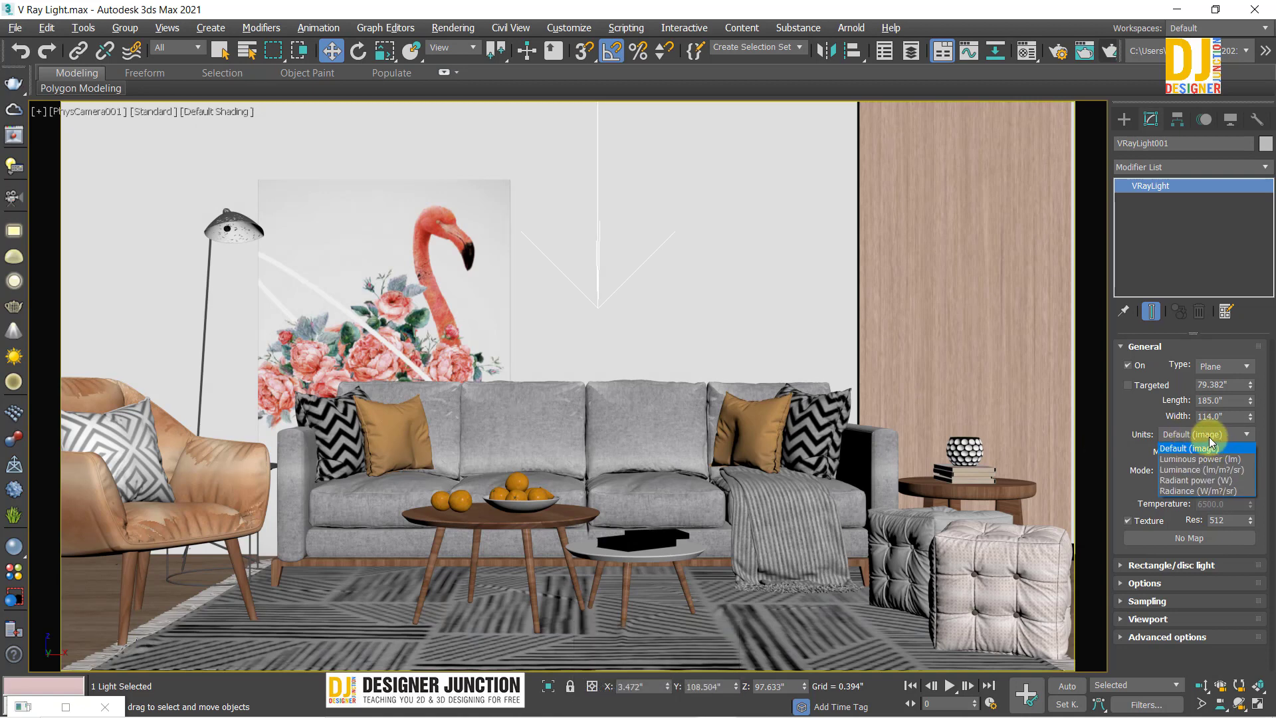
pyautogui.click(1211, 448)
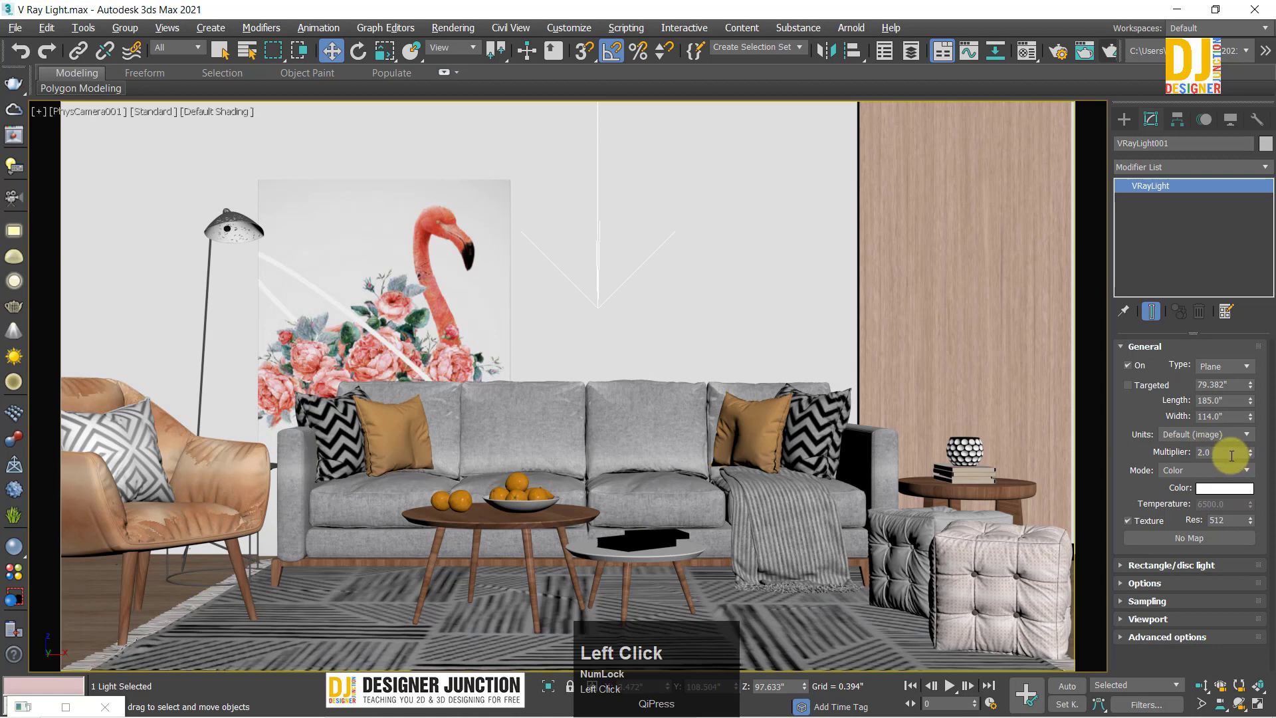
pyautogui.doubleClick(1238, 451)
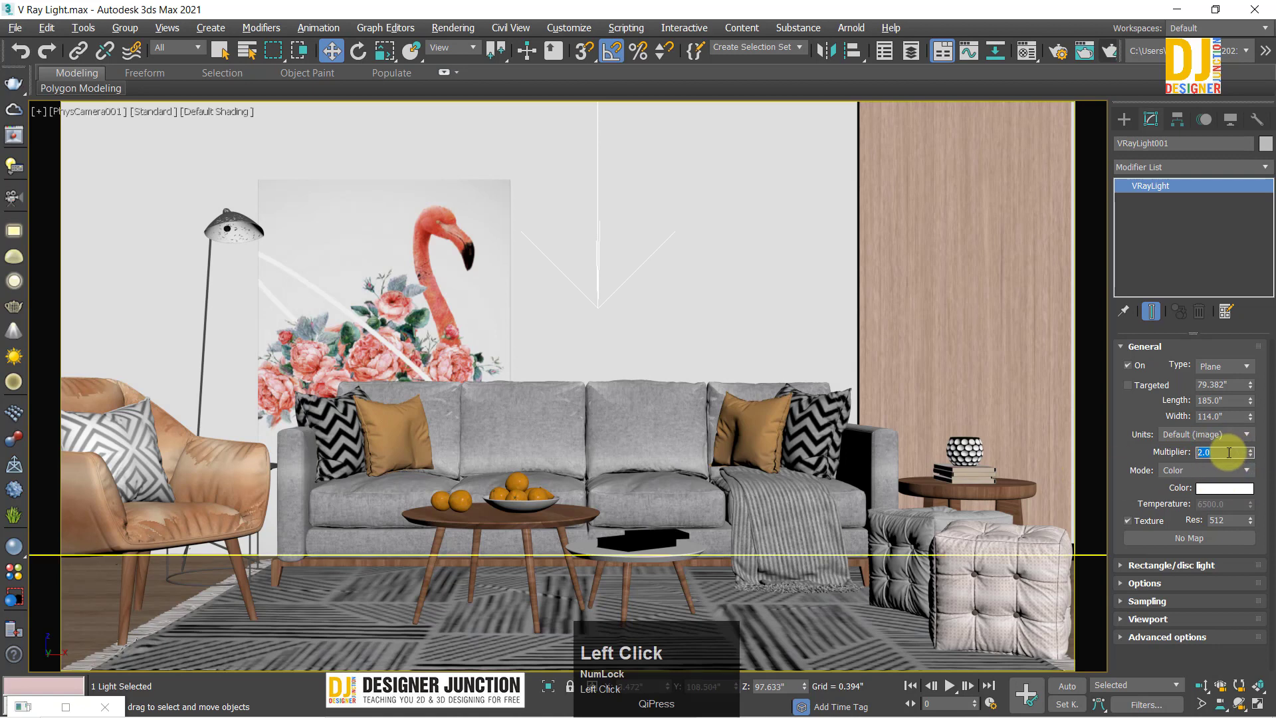
pyautogui.moveTo(1228, 453); pyautogui.dragTo(1113, 470)
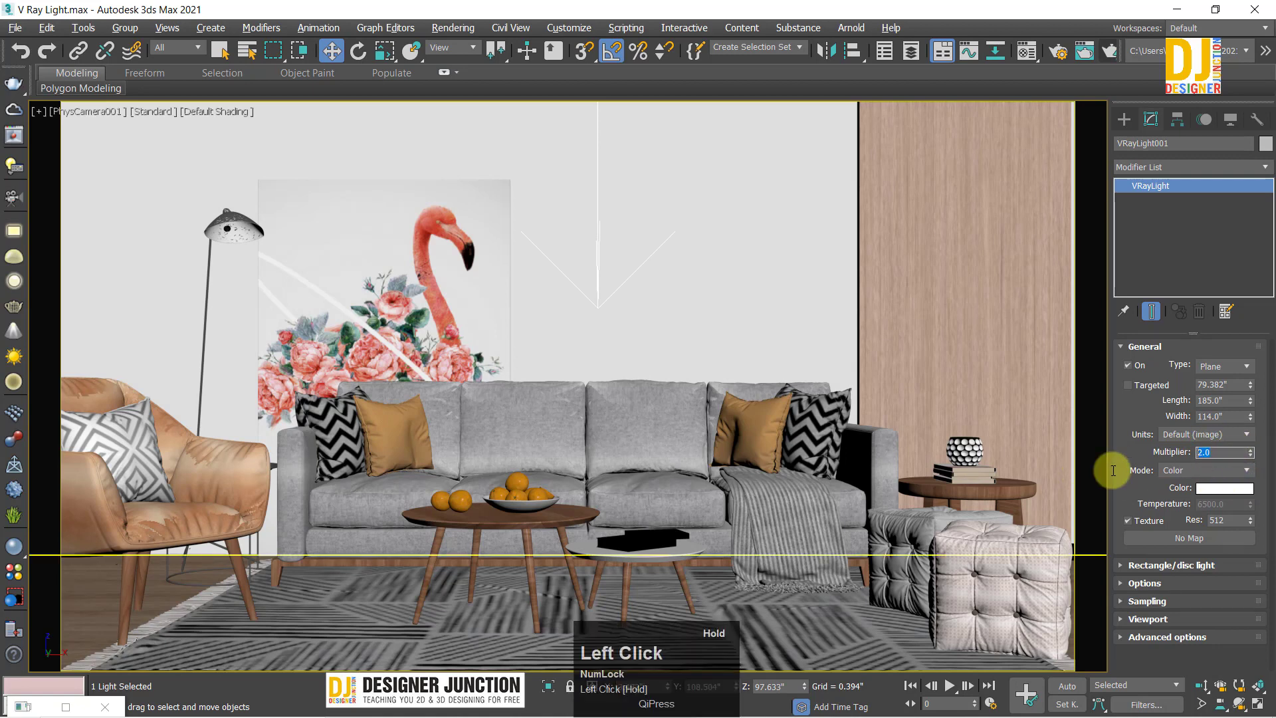
pyautogui.moveTo(1224, 456); pyautogui.dragTo(1091, 485)
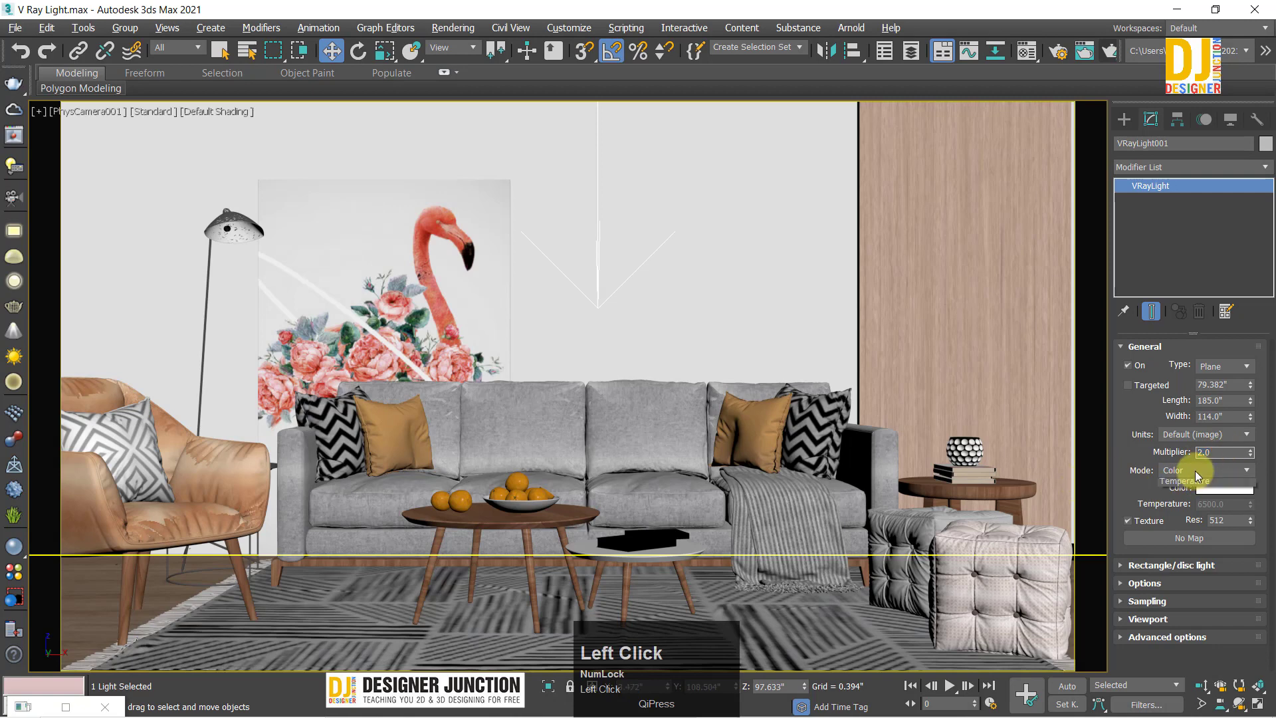
pyautogui.click(1195, 471)
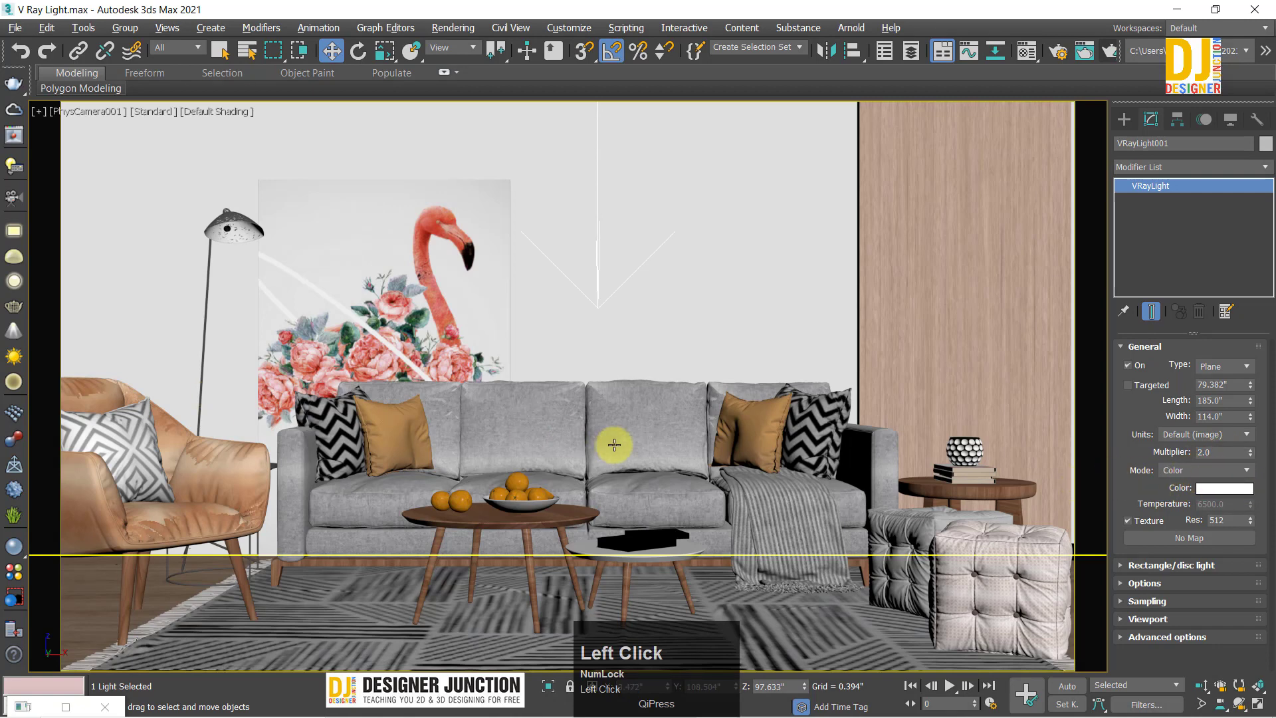
# Step: Test-render the full-size PhysCamera001 view with the white light, and close the V-Ray Frame Buffer
pyautogui.hotkey('alt', 'w')
pyautogui.hotkey('alt', 'w')
pyautogui.hotkey('alt', 'w')
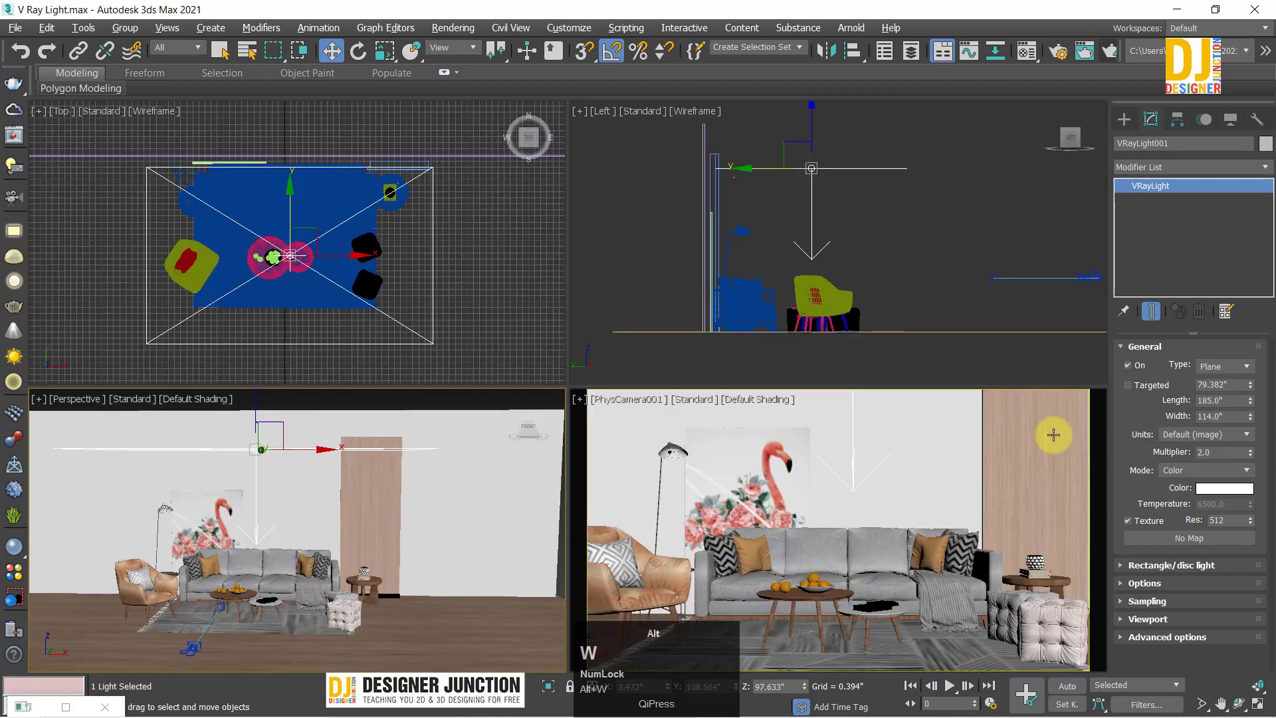
pyautogui.click(1053, 435)
pyautogui.hotkey('alt', 'w')
pyautogui.hotkey('alt', 'w')
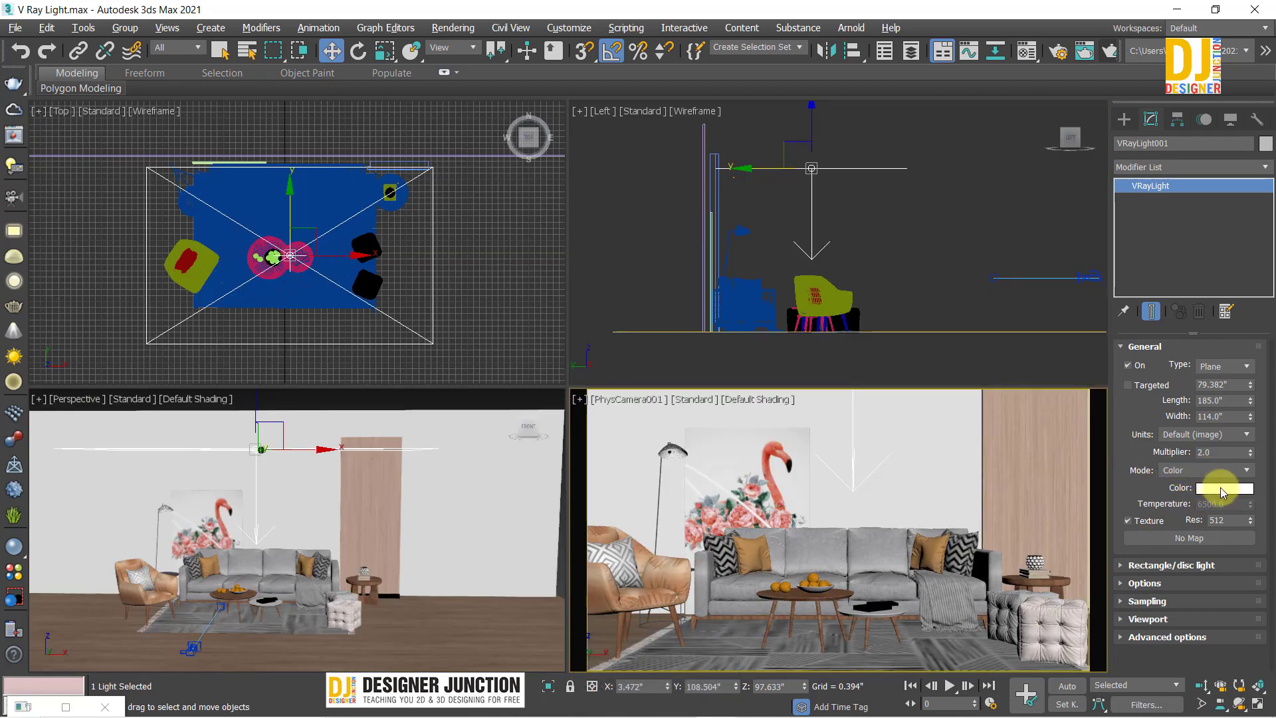
pyautogui.hotkey('alt', 'w')
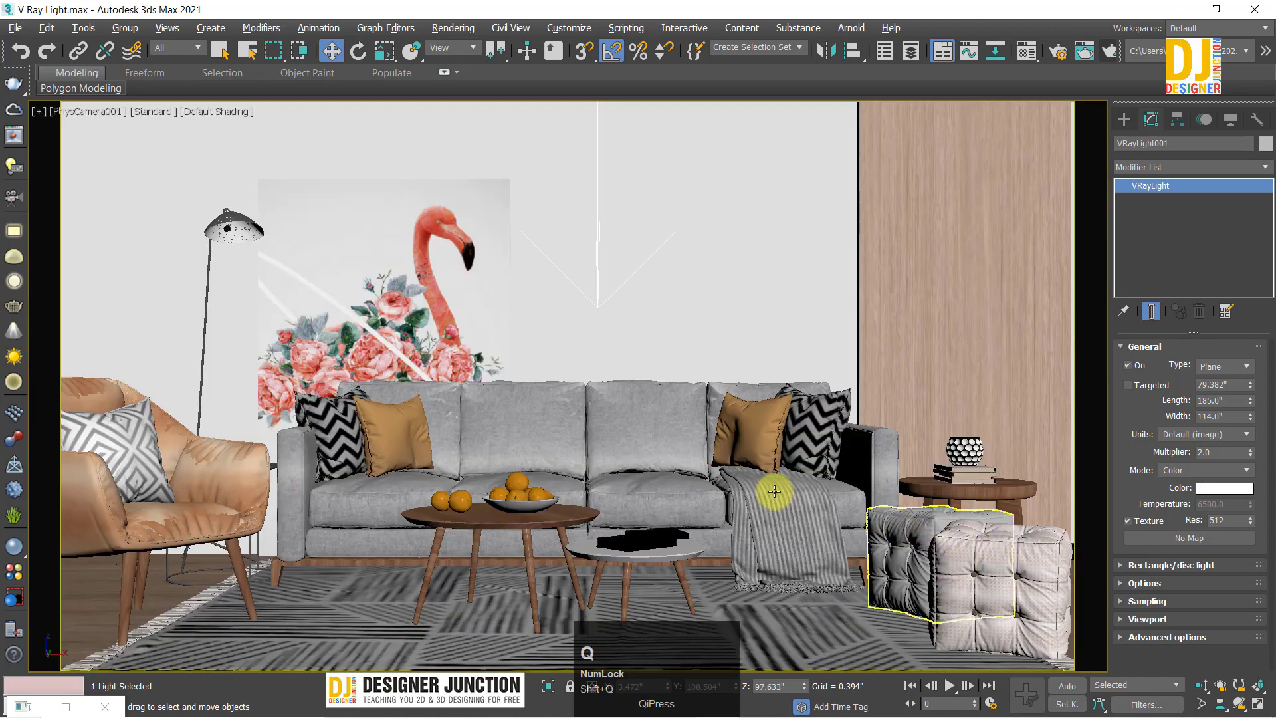
pyautogui.hotkey('shift', 'q')
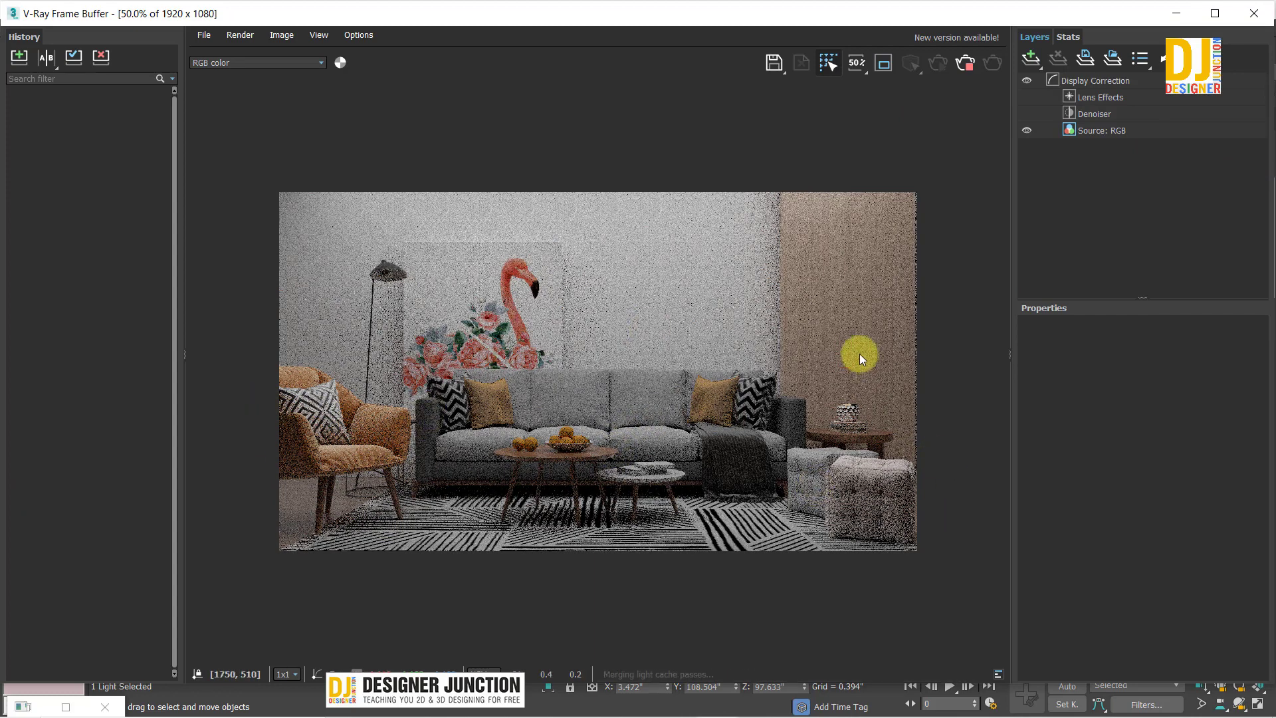
pyautogui.click(1256, 10)
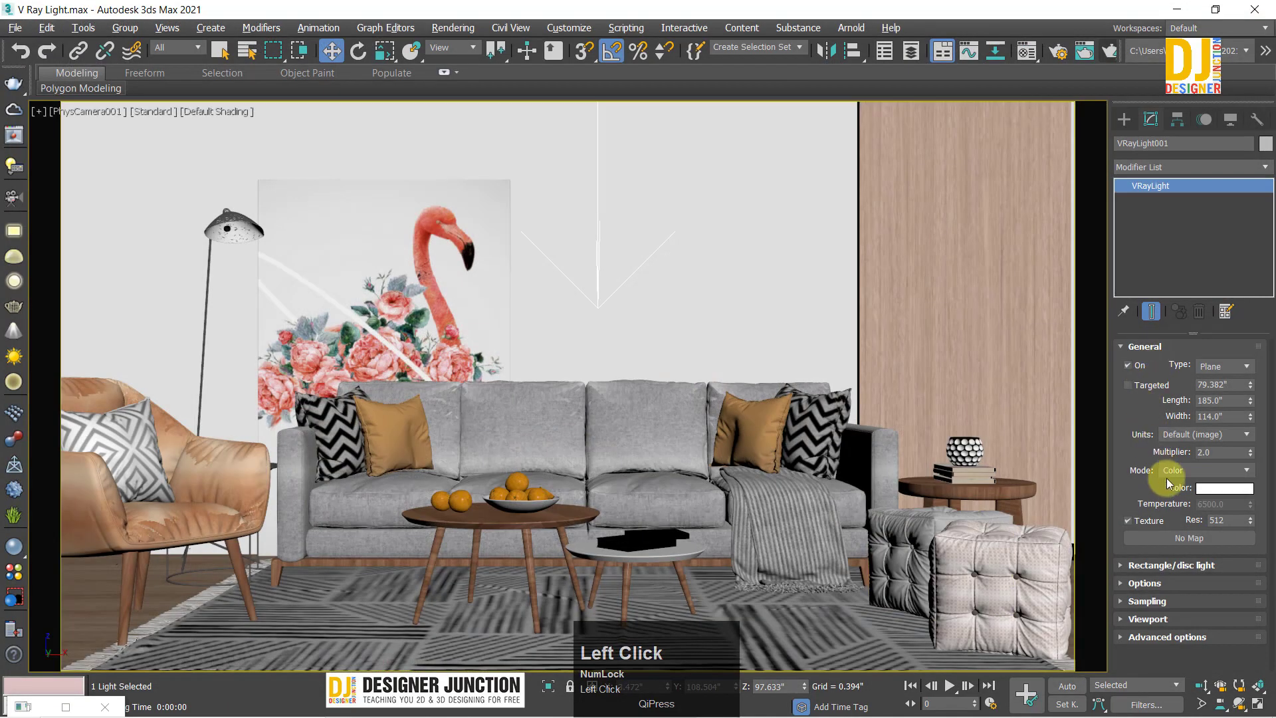
# Step: Set the plane light's color to pale cyan (RGB 132, 255, 255), test-render the camera view, and stop and close the render
pyautogui.click(1206, 490)
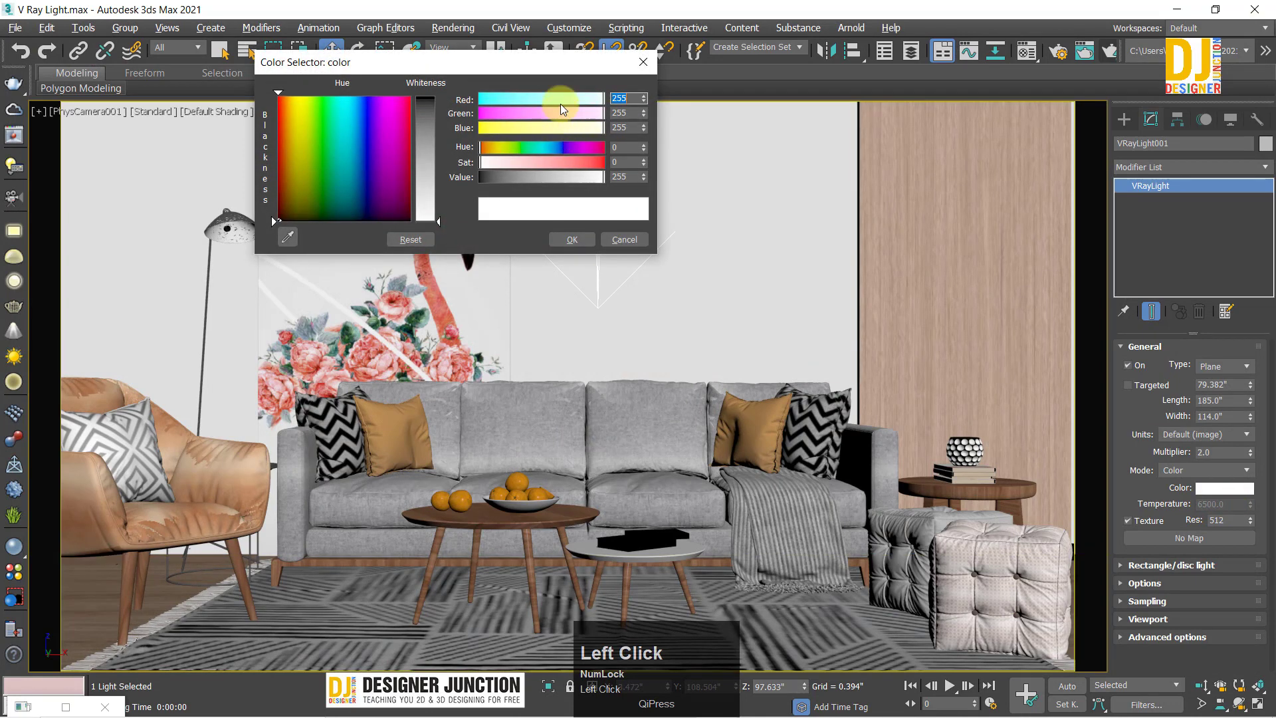
pyautogui.moveTo(560, 101); pyautogui.dragTo(544, 101)
pyautogui.click(561, 240)
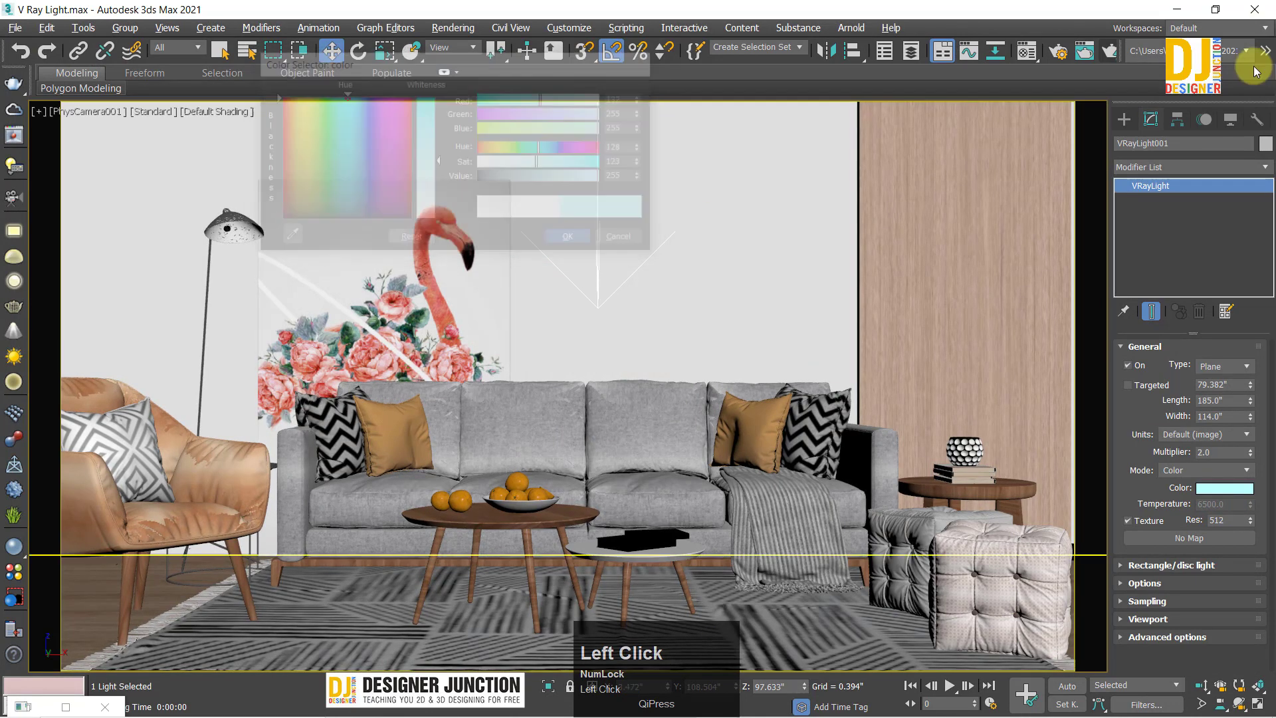
pyautogui.click(1107, 49)
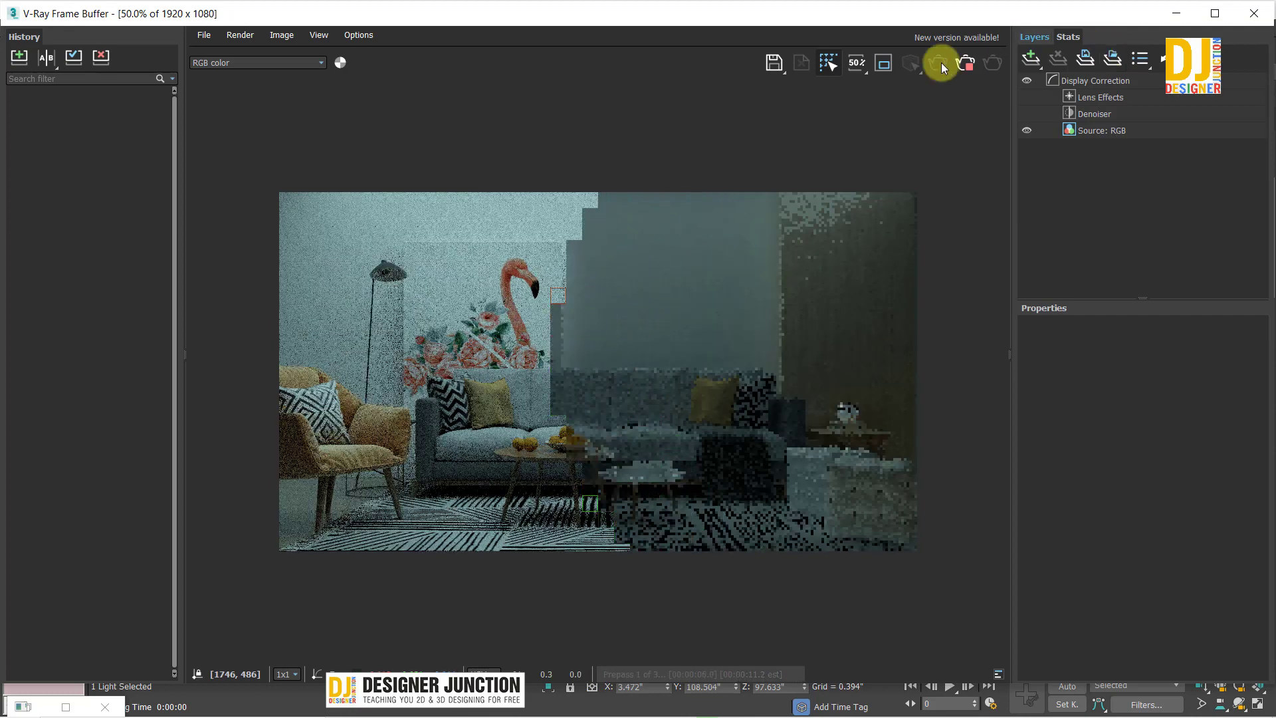
pyautogui.click(965, 64)
pyautogui.click(1254, 13)
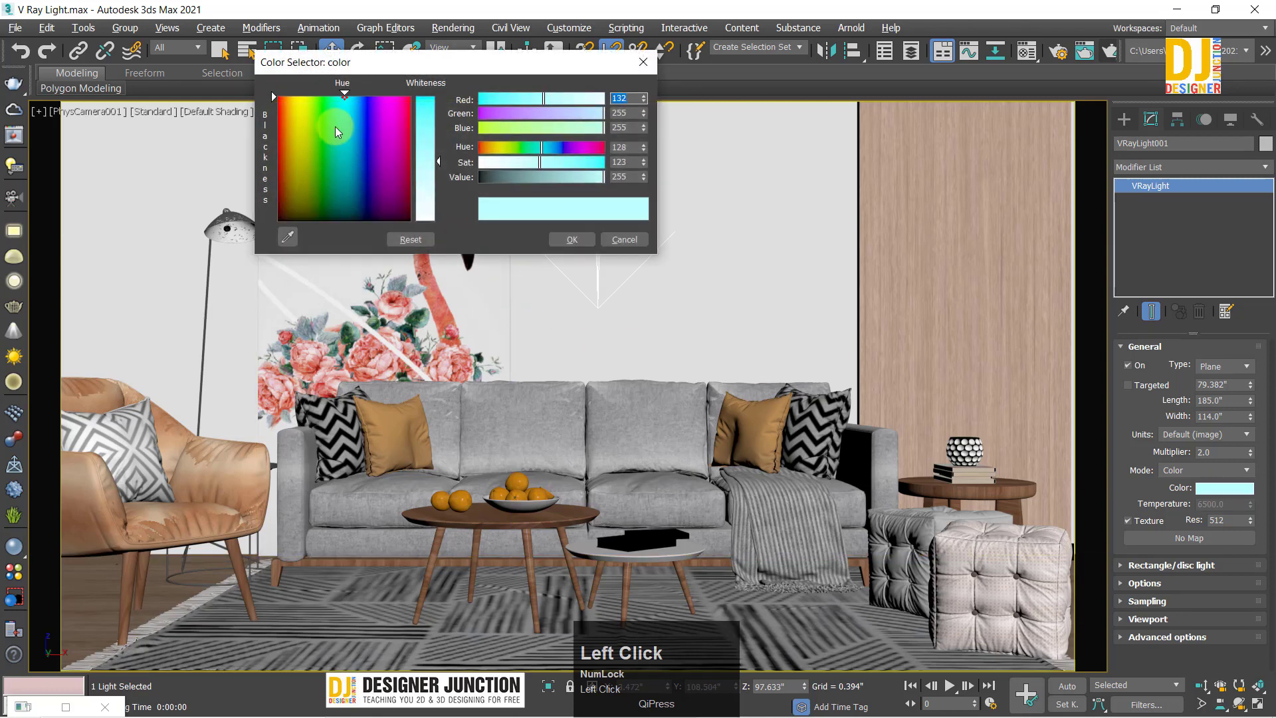
# Step: Change the plane light's color to pink (RGB 255, 132, 132), test-render the camera view, and close the frame buffer
pyautogui.moveTo(334, 126); pyautogui.dragTo(277, 95)
pyautogui.click(567, 240)
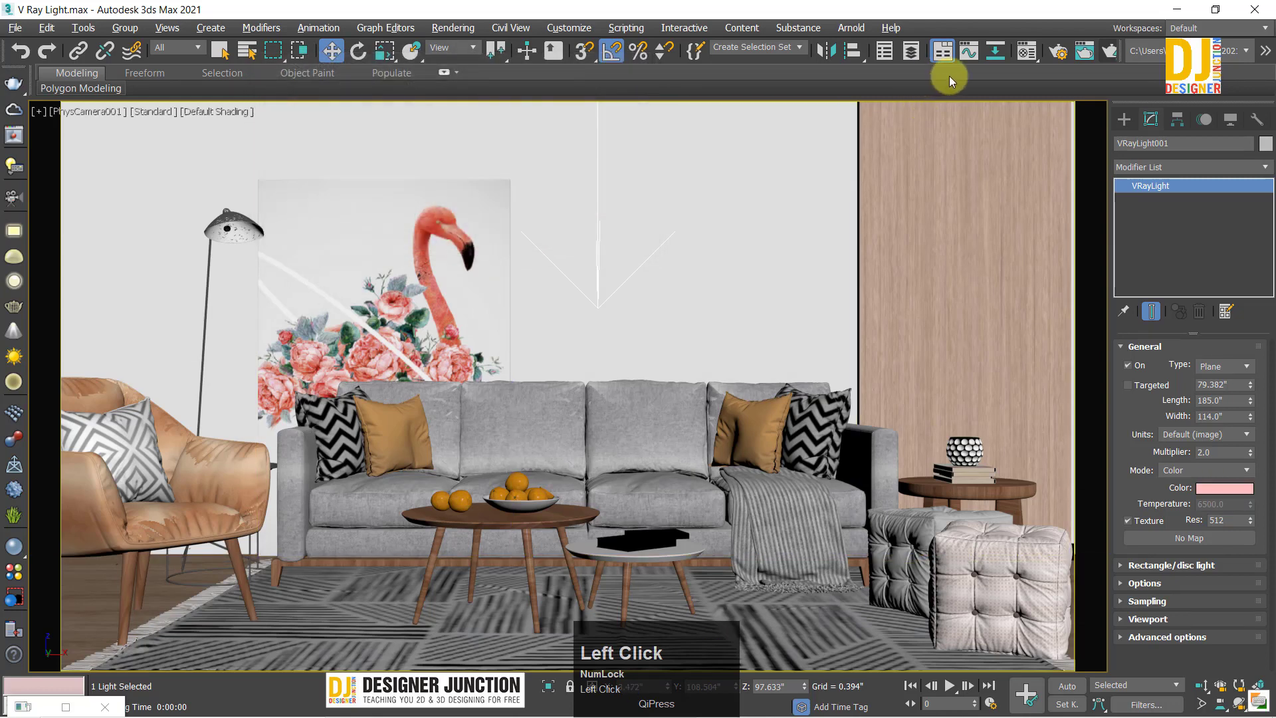
pyautogui.click(1110, 50)
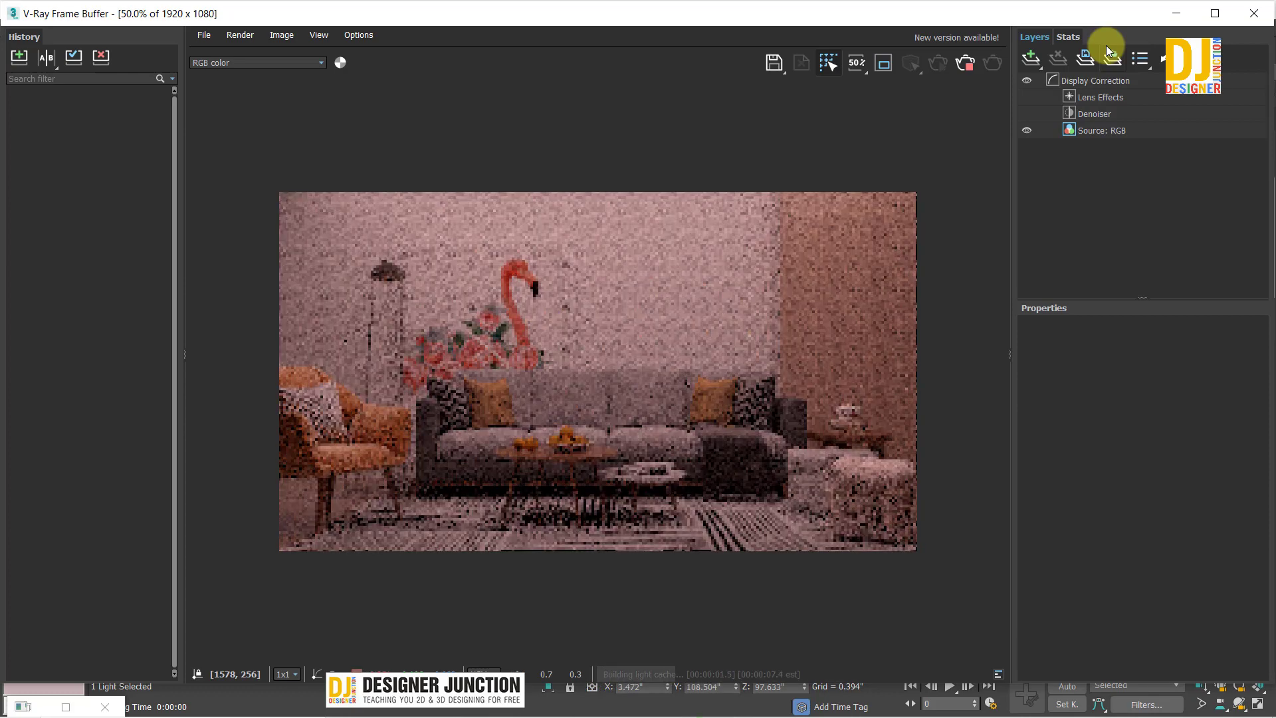
pyautogui.click(1252, 14)
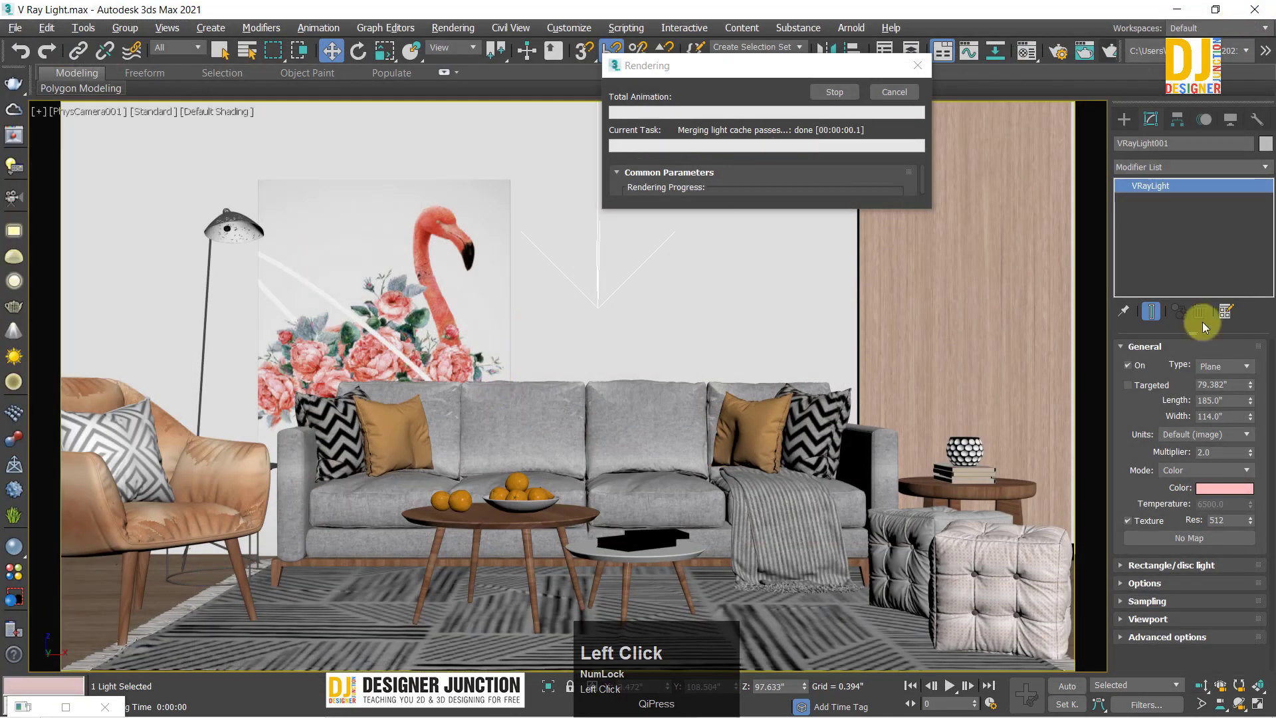
# Step: Set the plane light's color back to pure white (RGB 255, 255, 255)
pyautogui.click(1223, 489)
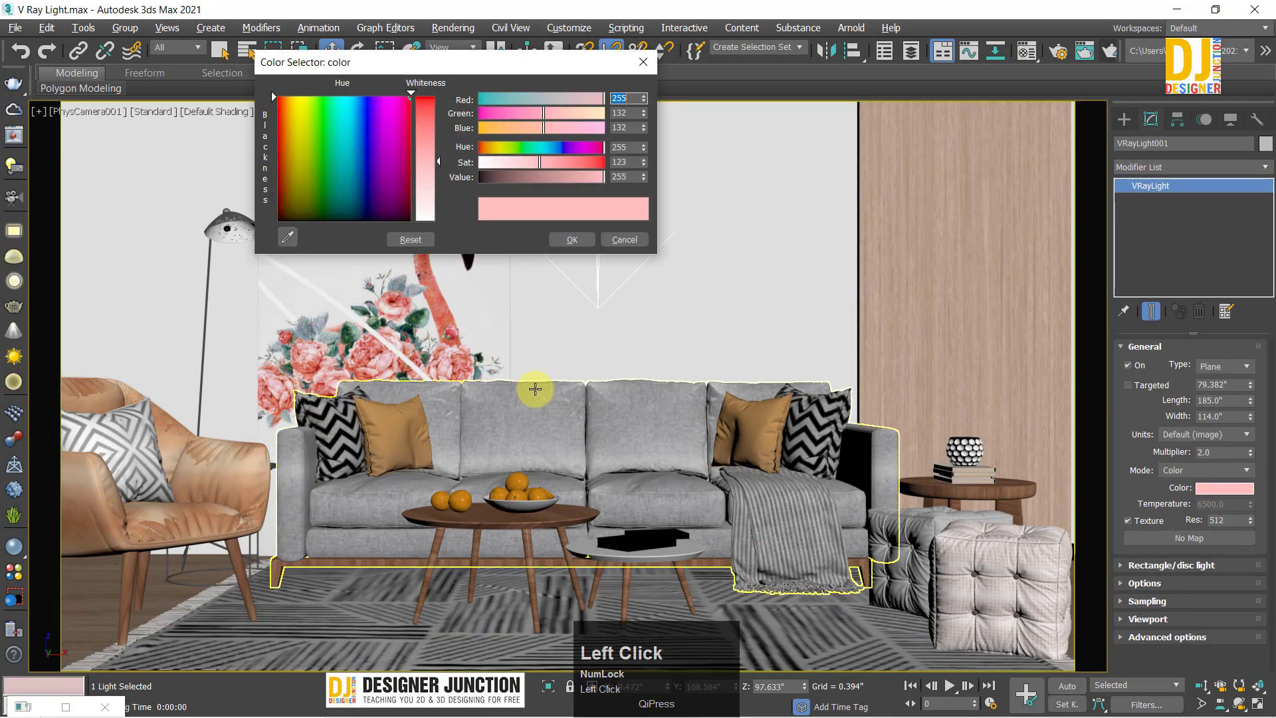
pyautogui.moveTo(424, 188); pyautogui.dragTo(424, 228)
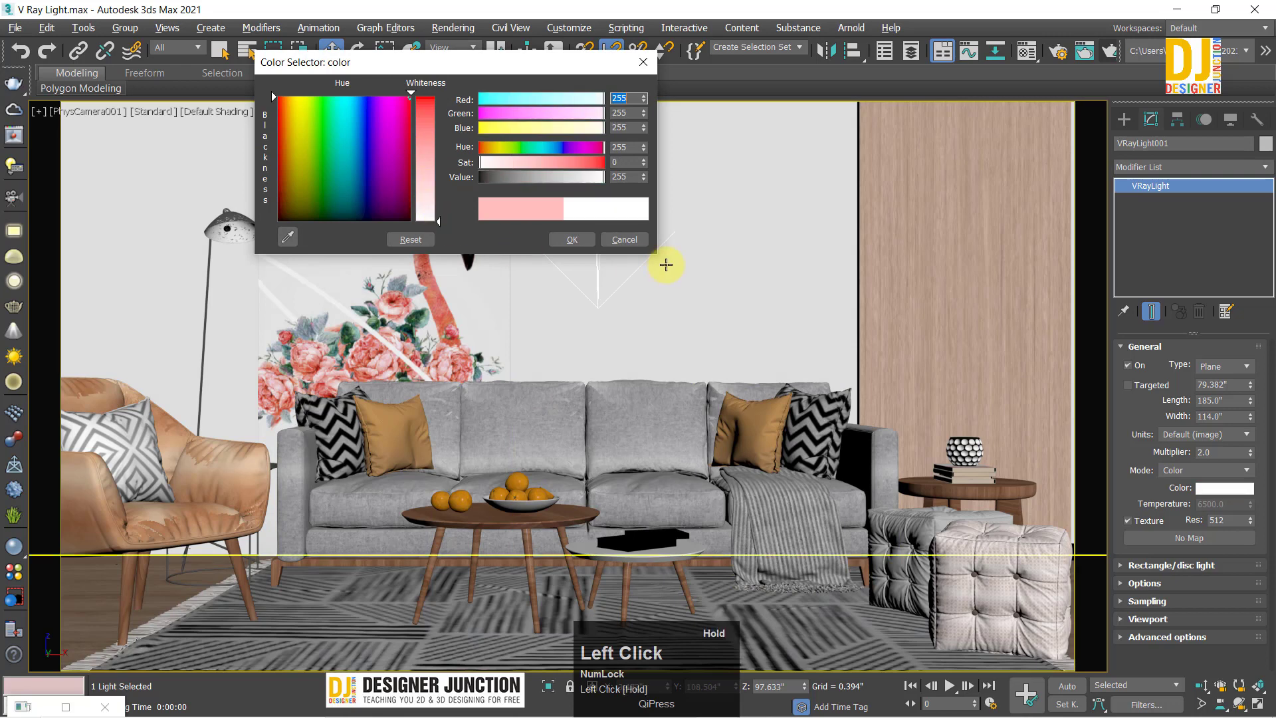
pyautogui.click(572, 239)
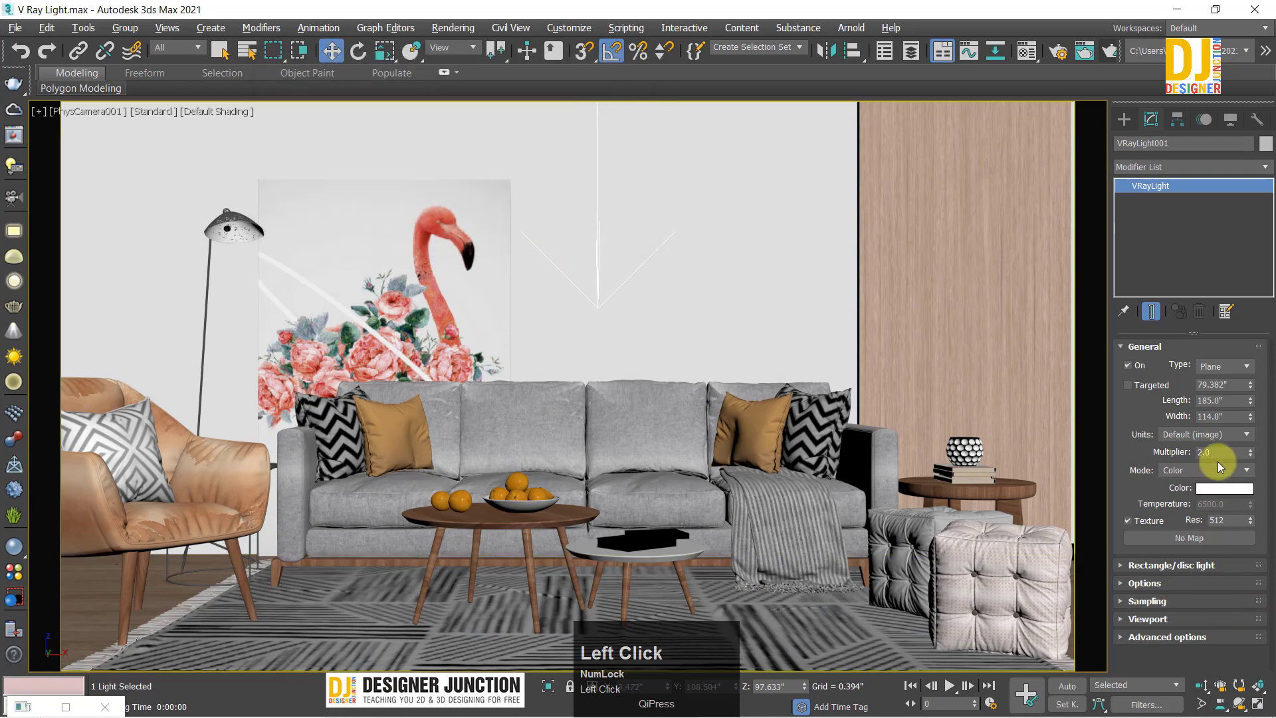
# Step: Switch the plane light's Mode from Color to Temperature and select its temperature value
pyautogui.click(1214, 469)
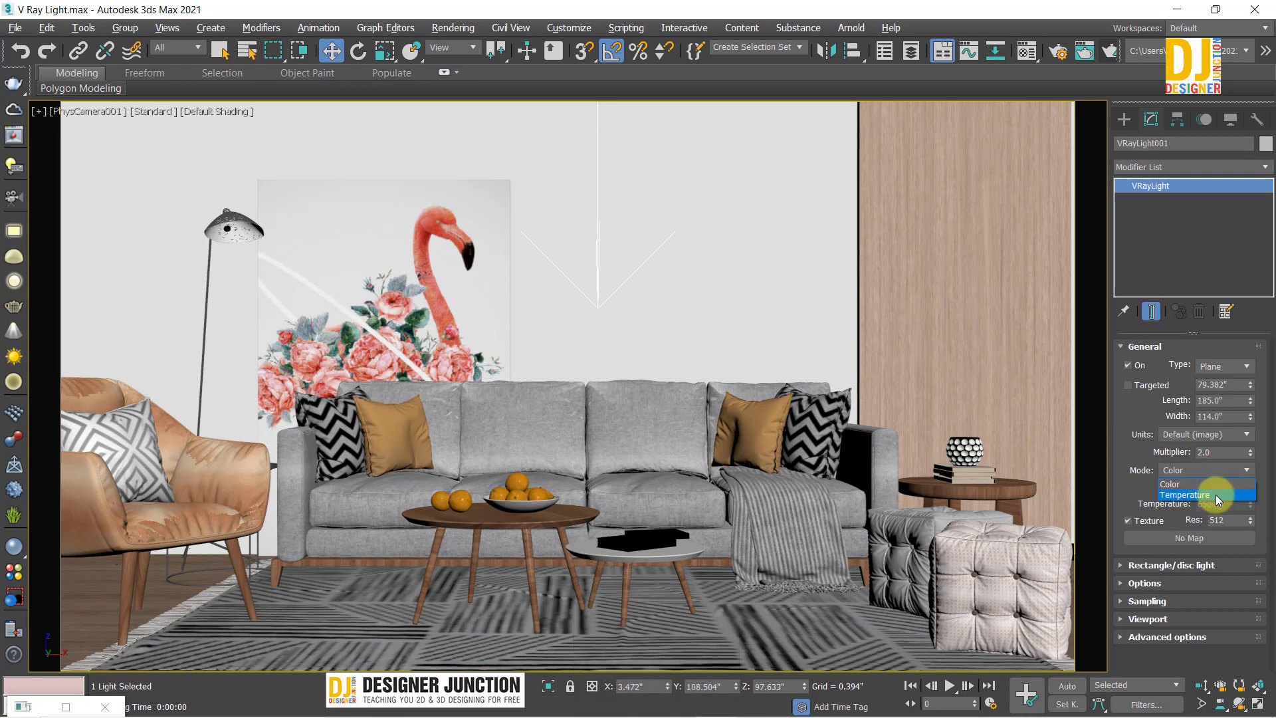
pyautogui.click(1215, 494)
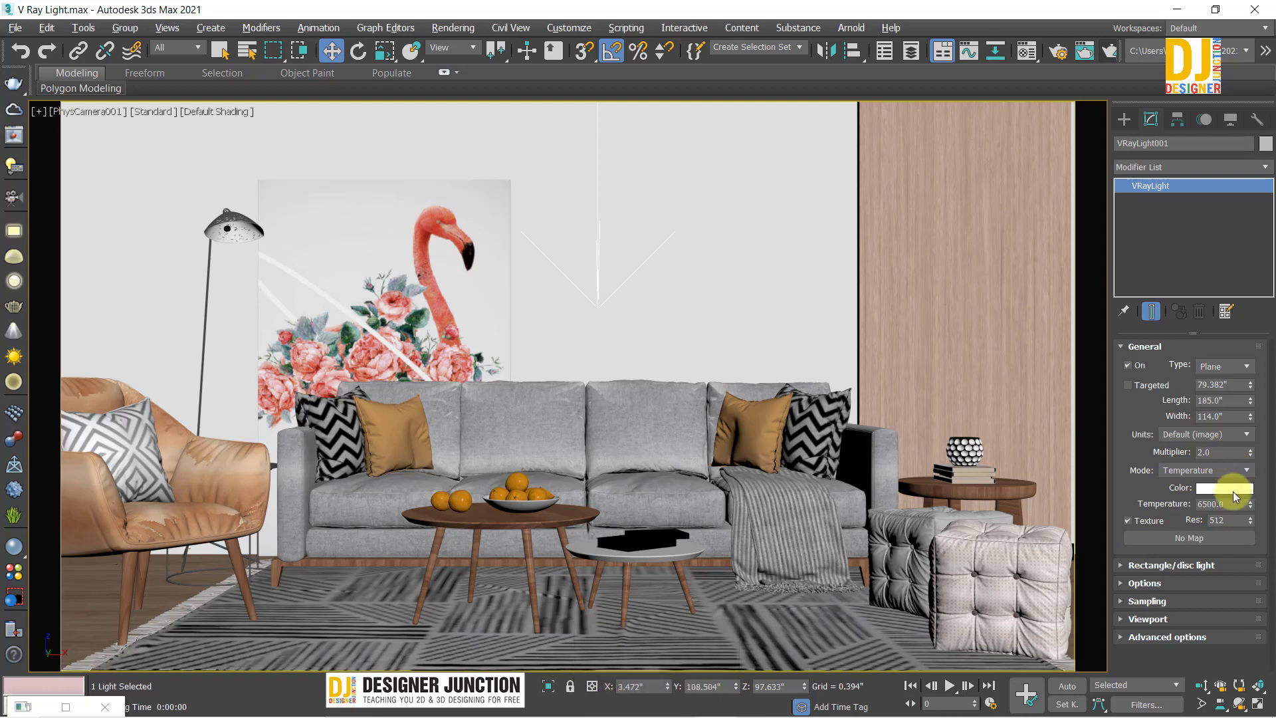
pyautogui.click(1232, 493)
pyautogui.moveTo(1238, 505); pyautogui.dragTo(1139, 521)
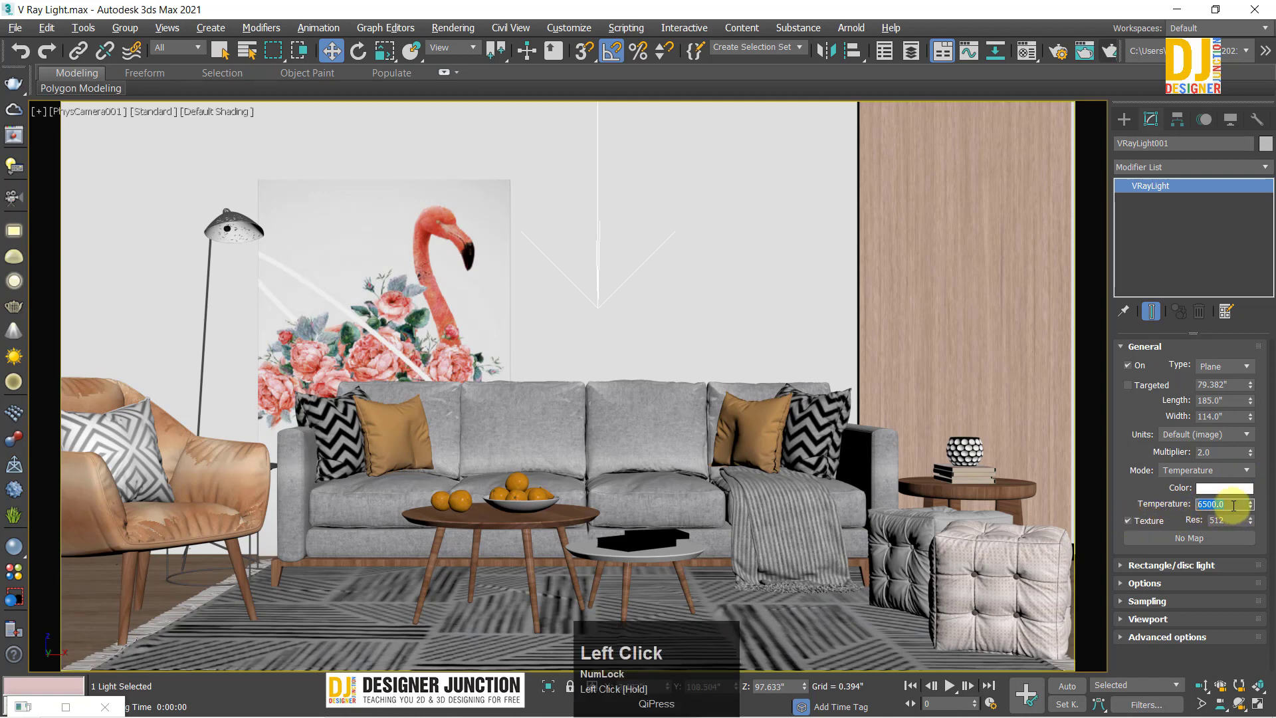
pyautogui.moveTo(1234, 505); pyautogui.dragTo(1255, 512)
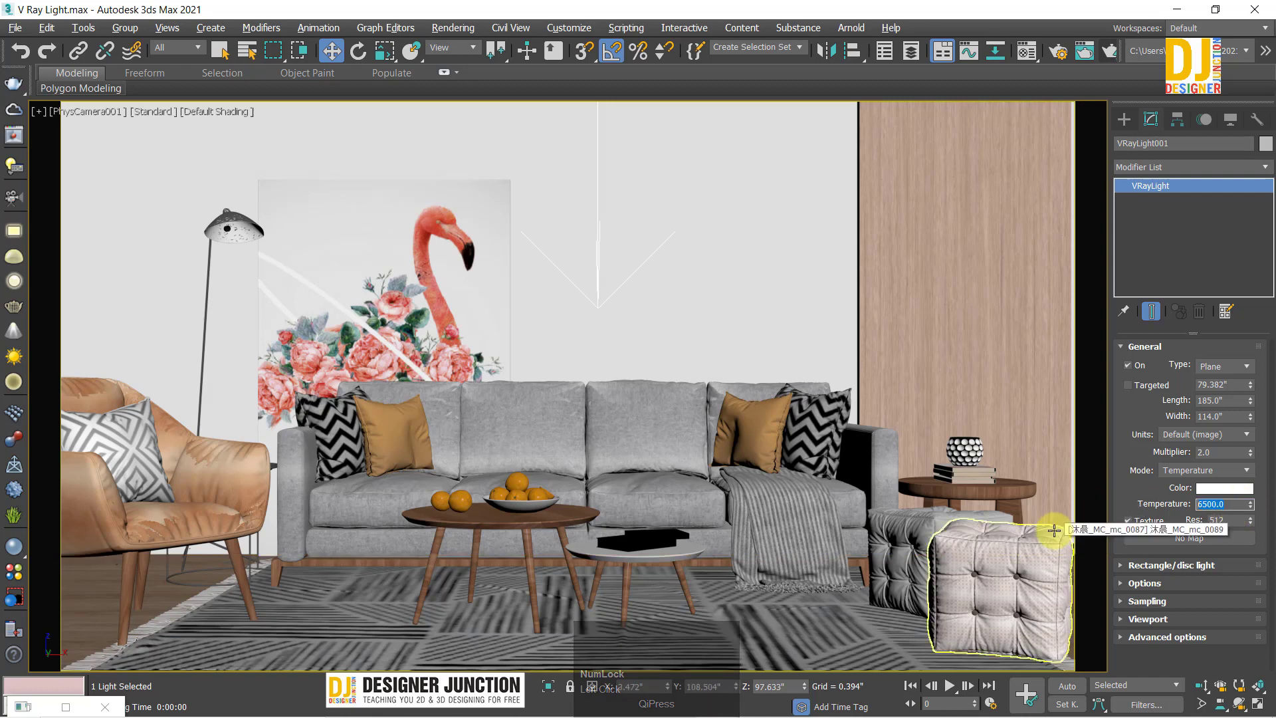
pyautogui.click(1239, 502)
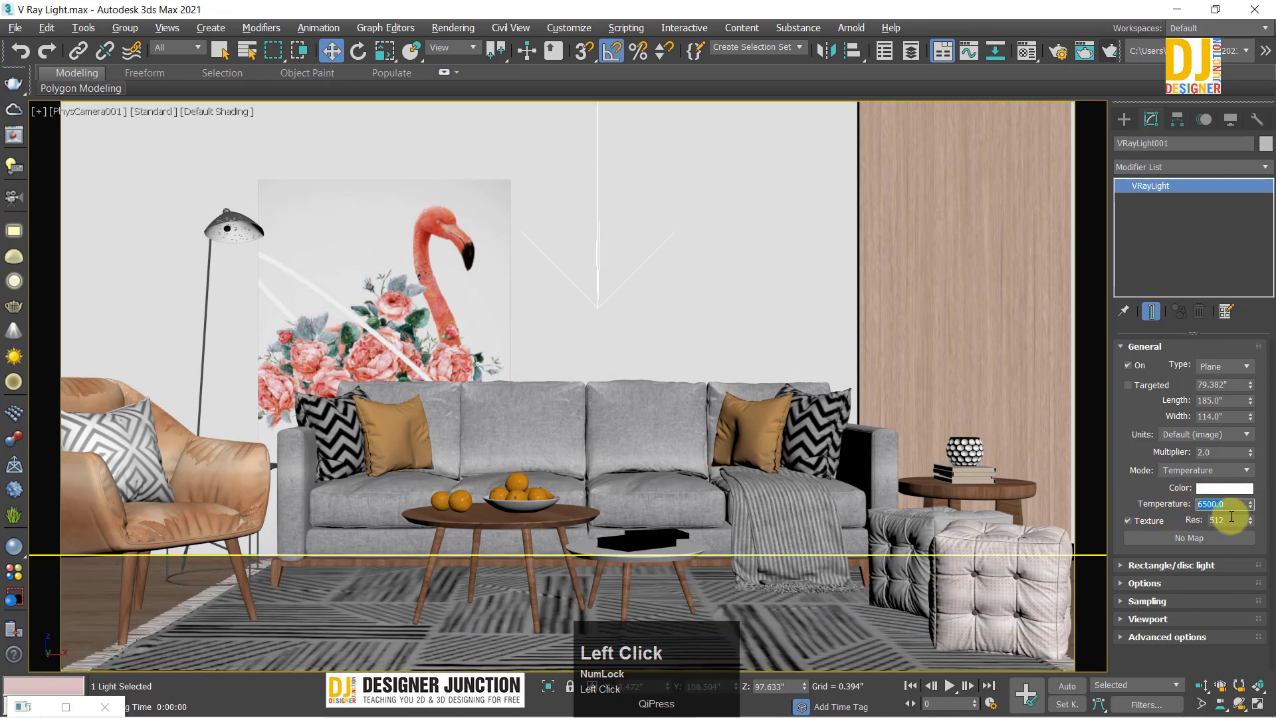
pyautogui.doubleClick(1231, 505)
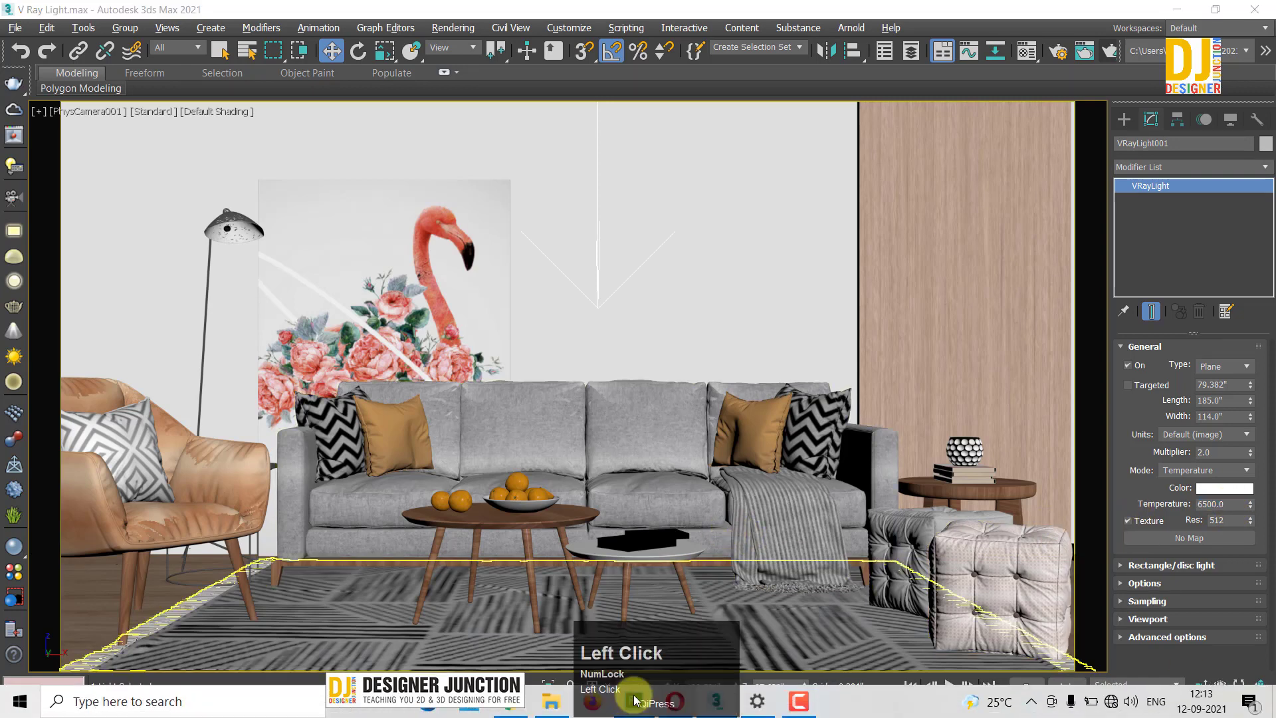
# Step: Switch to Photoshop and examine the color temperature reference image with lamps from 1000 to 10000 K
pyautogui.click(633, 704)
pyautogui.click(586, 128)
pyautogui.keyDown('alt'); pyautogui.scroll(1, 601, 236); pyautogui.keyUp('alt')
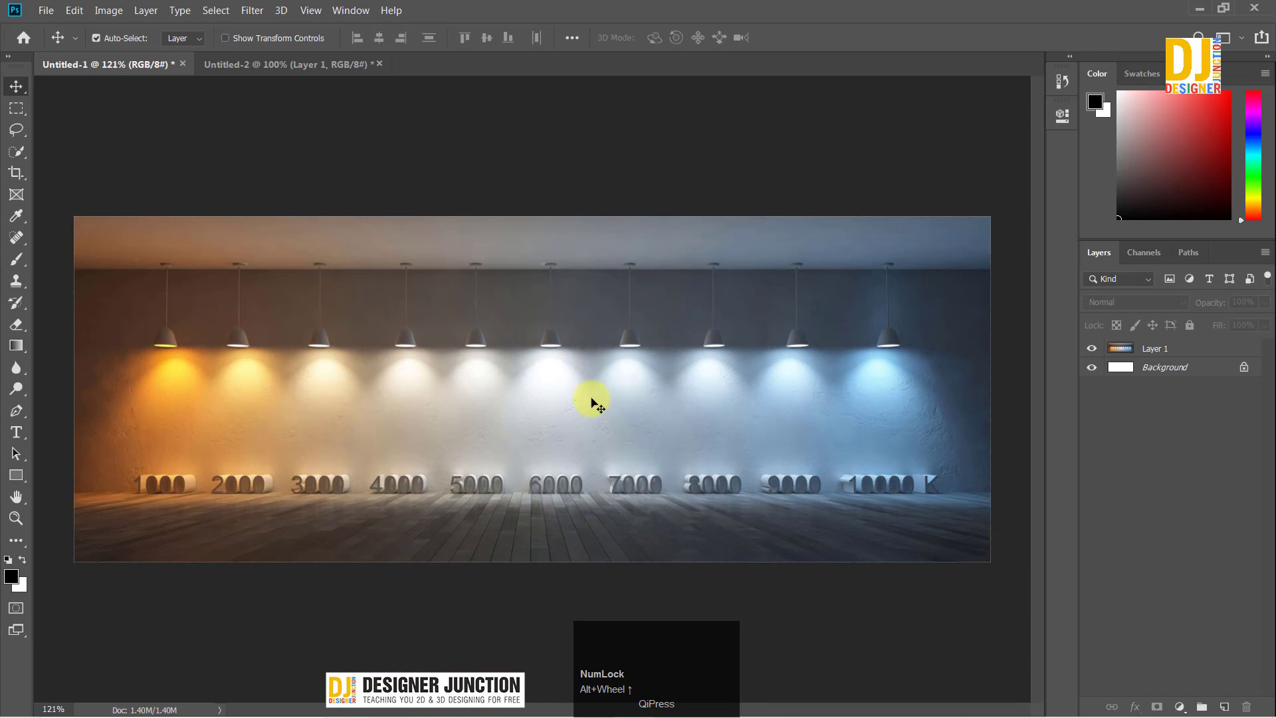
# Step: Compare the Kelvin scale chart in the second document with the reference image of lamps from 1000 to 10000 K
pyautogui.click(580, 366)
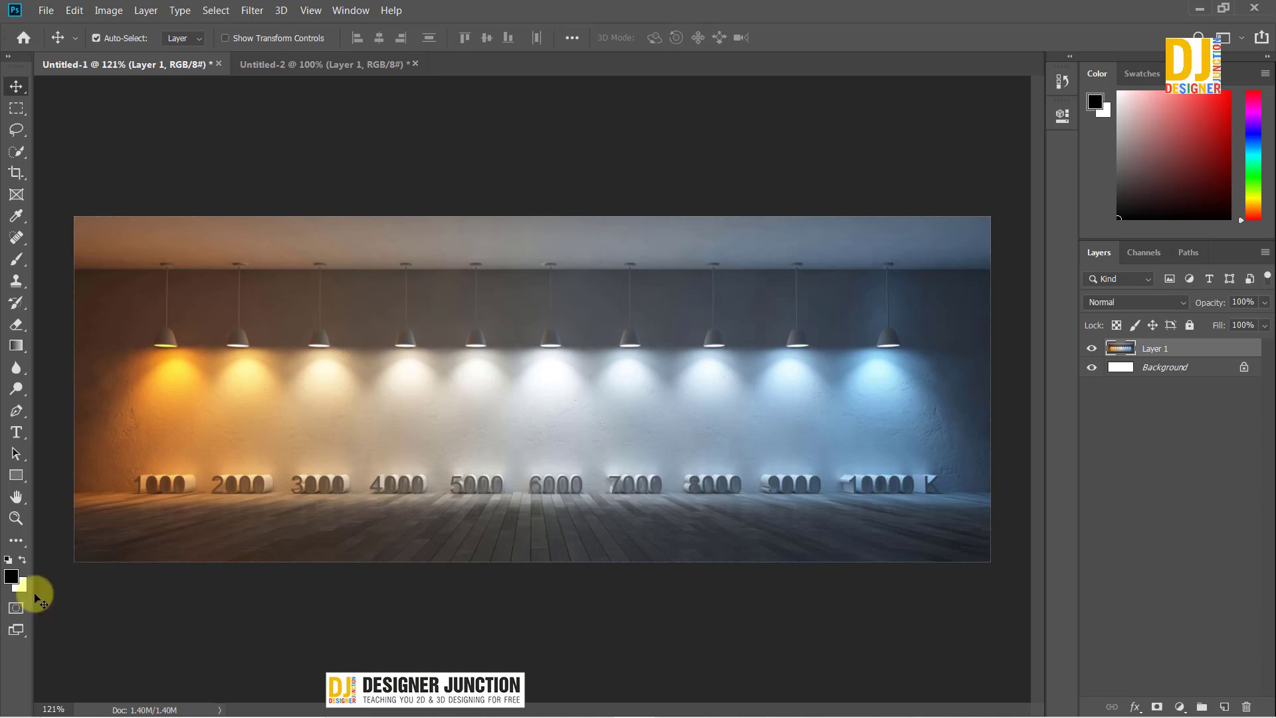
pyautogui.click(266, 63)
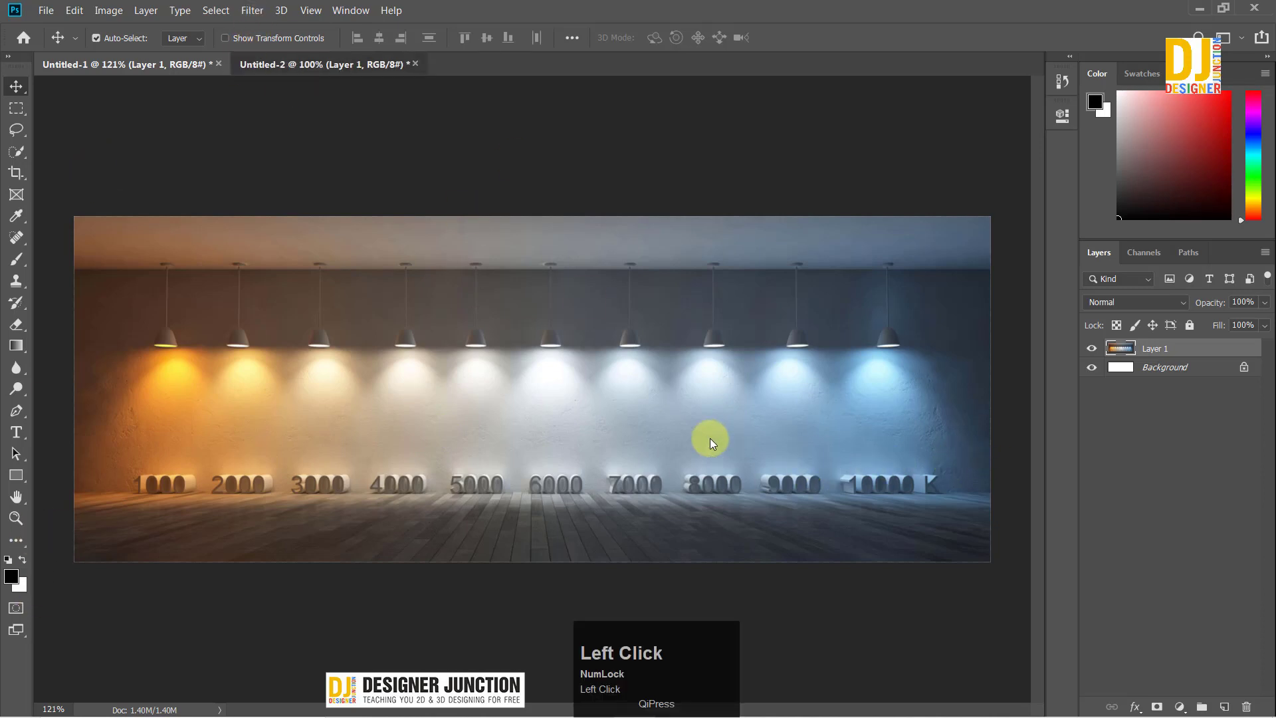
pyautogui.keyDown('alt'); pyautogui.scroll(2, 548, 303); pyautogui.keyUp('alt')
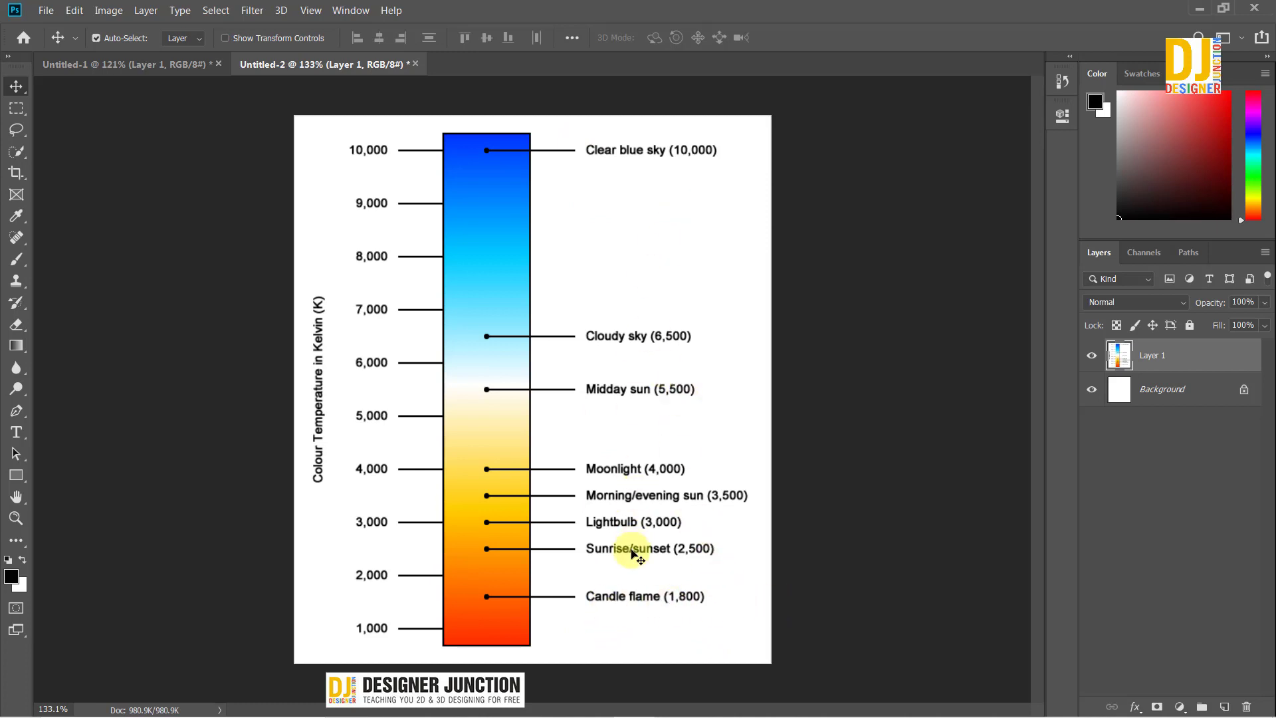
pyautogui.click(58, 65)
pyautogui.click(273, 65)
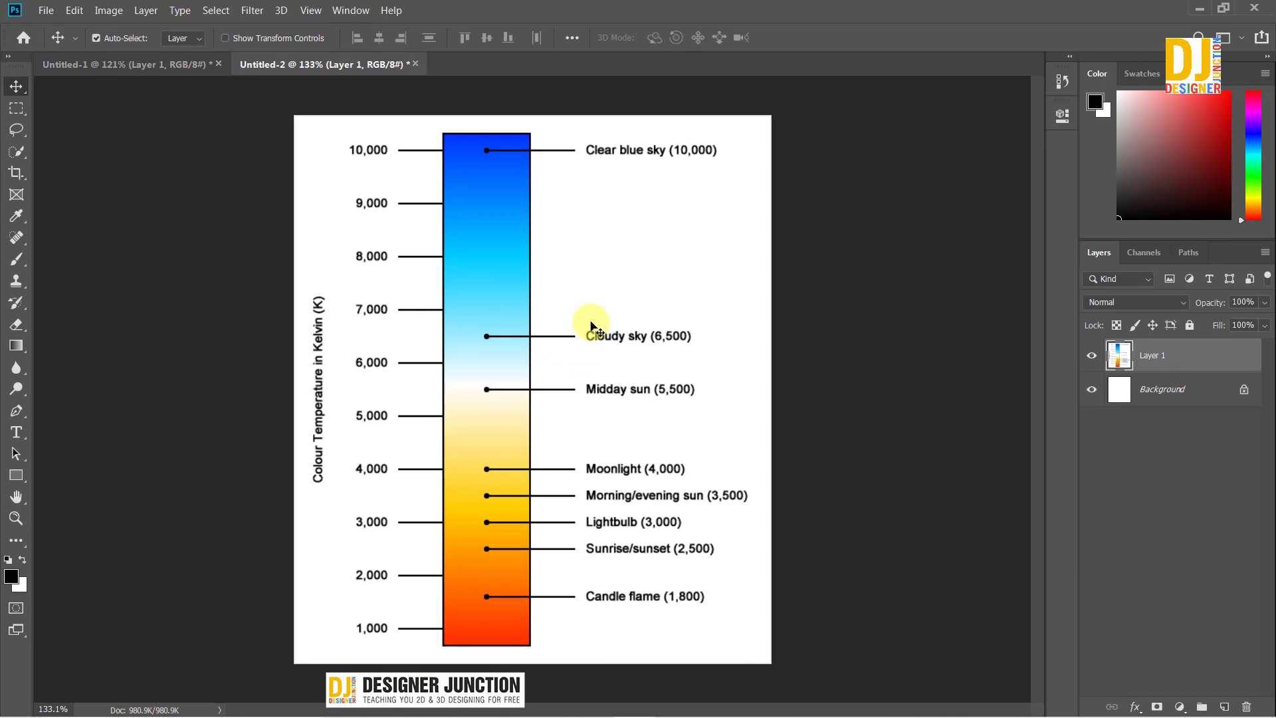
pyautogui.click(41, 64)
pyautogui.click(244, 63)
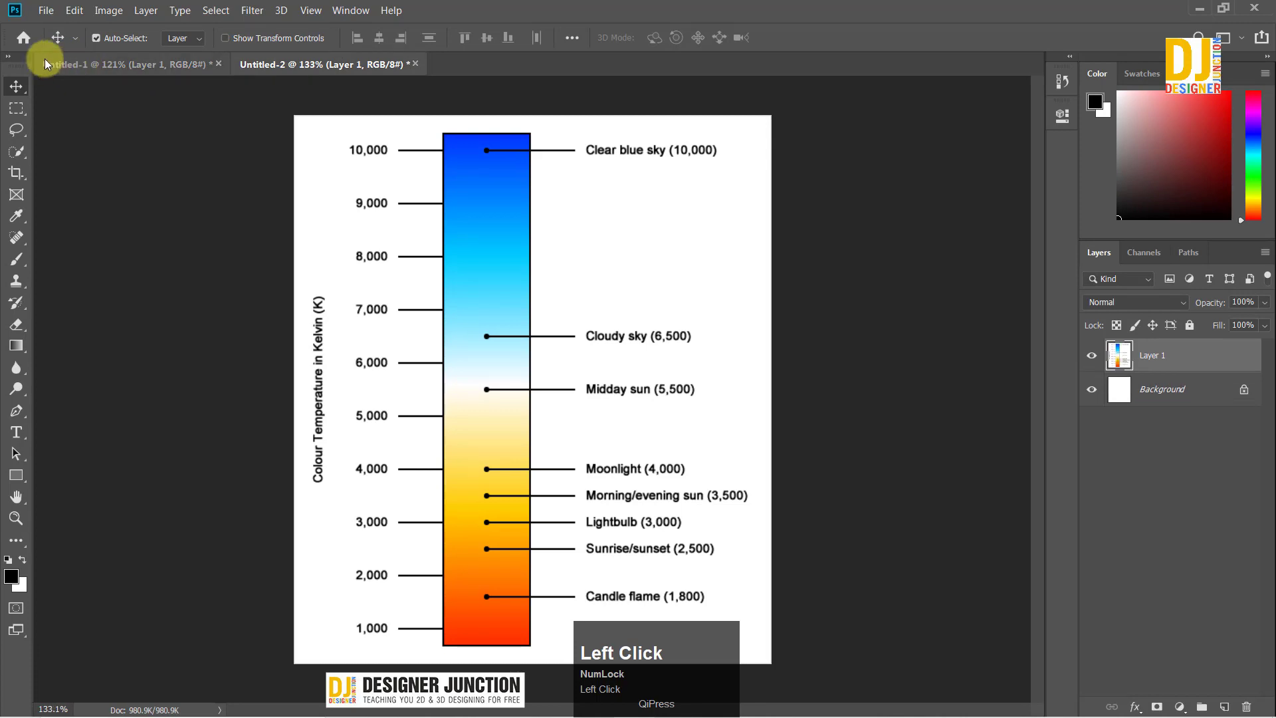
pyautogui.click(45, 65)
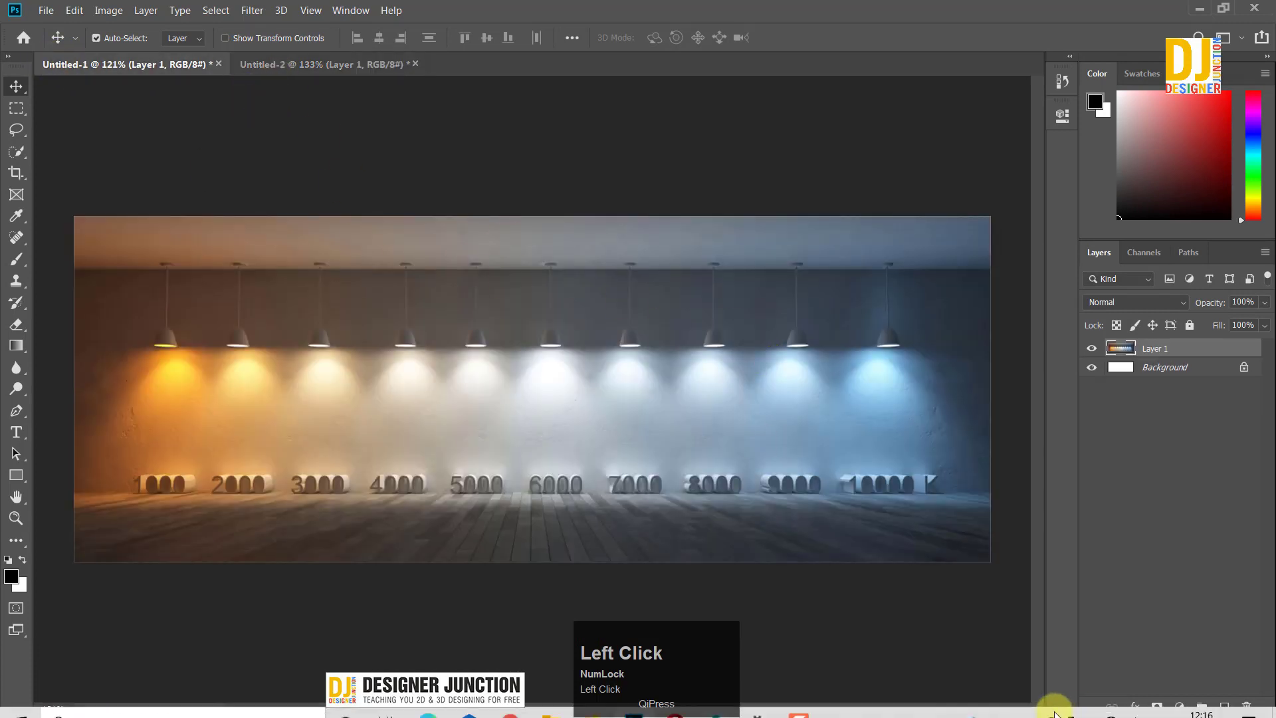
# Step: Switch to 3ds Max and set the plane light's temperature to 3600
pyautogui.click(711, 706)
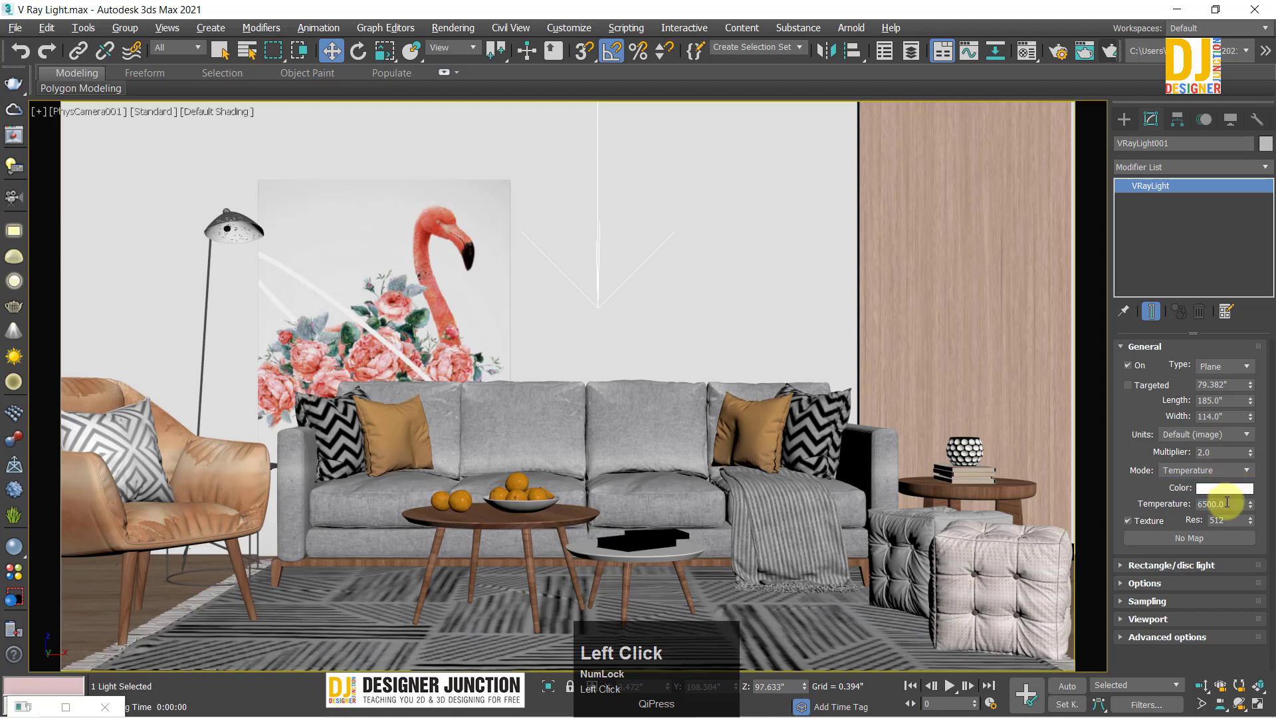
pyautogui.moveTo(1200, 504); pyautogui.dragTo(1235, 505)
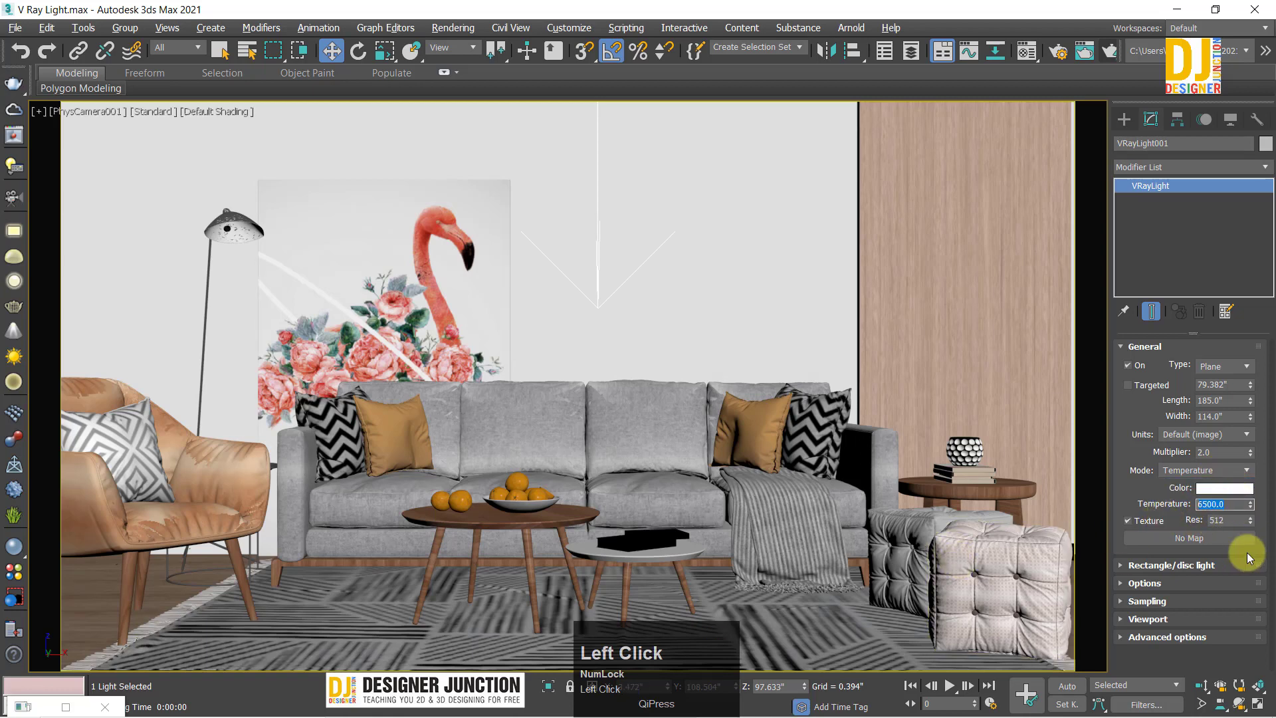
pyautogui.write('3600')
pyautogui.press('Return')
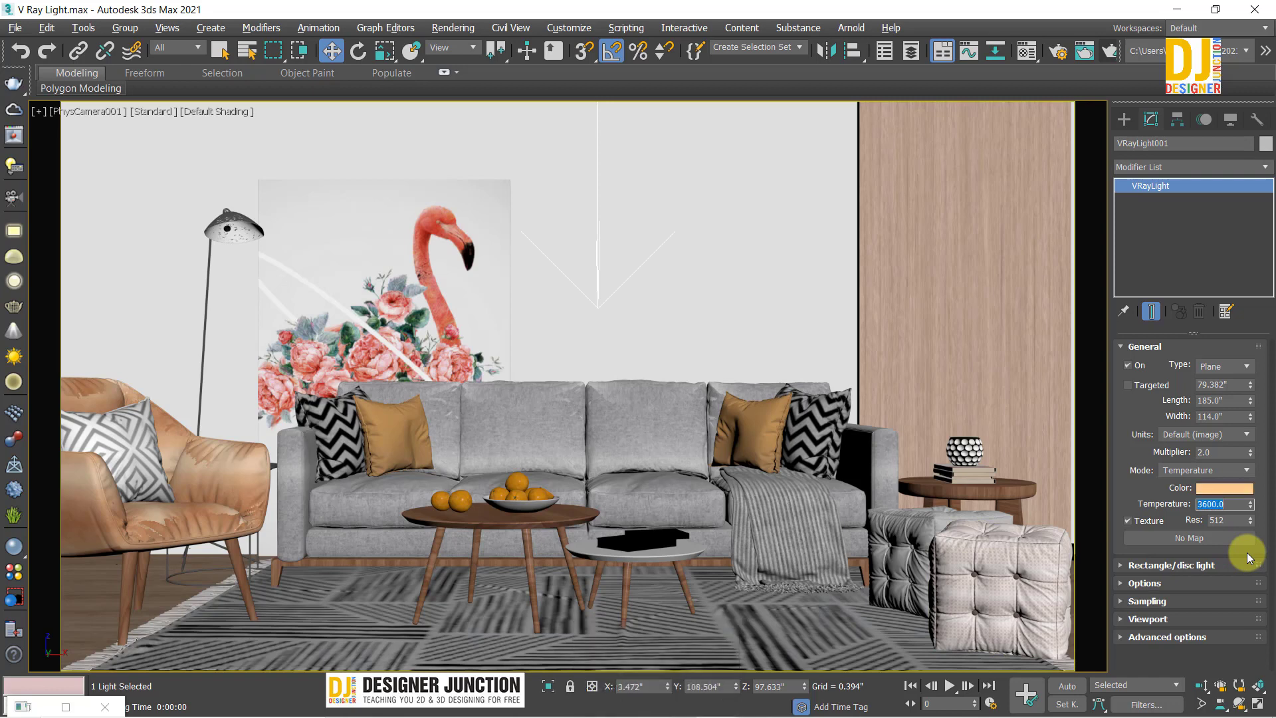
# Step: Set the plane light's temperature to a cool 10000
pyautogui.click(1239, 503)
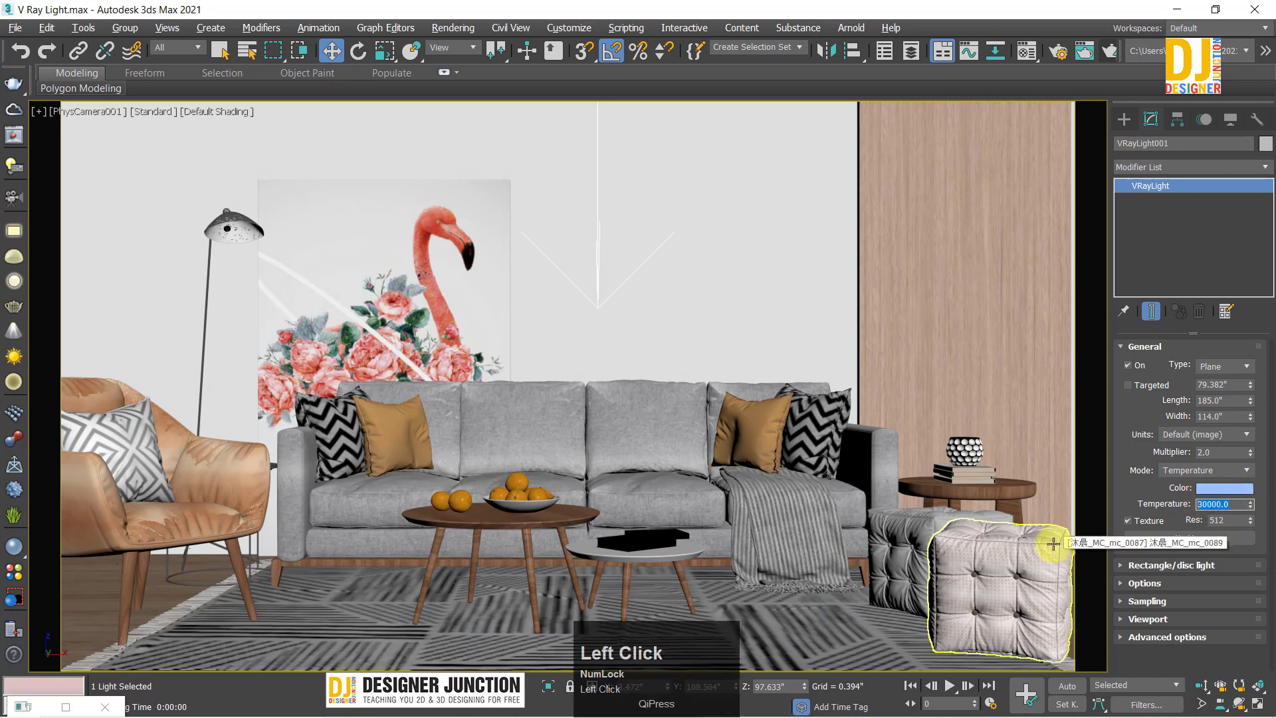
pyautogui.write('8500')
pyautogui.press('Return')
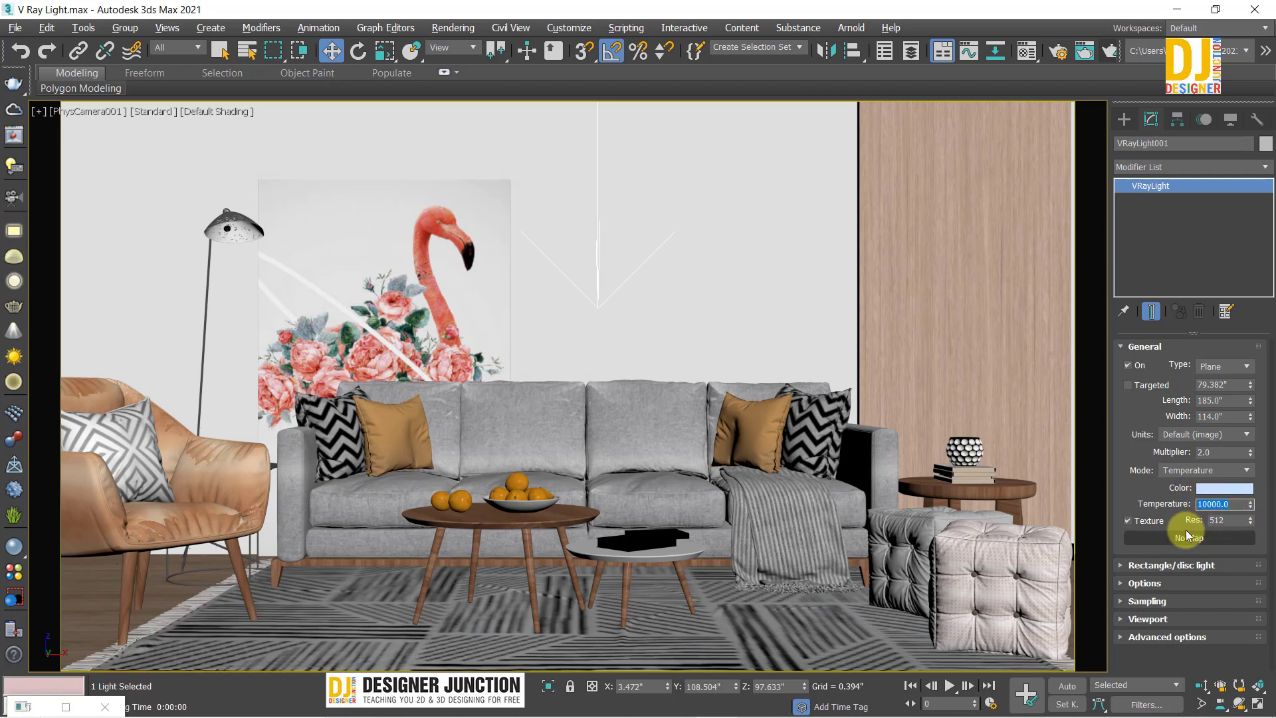
# Step: Set the plane light's temperature to a near-neutral 5500
pyautogui.click(1231, 505)
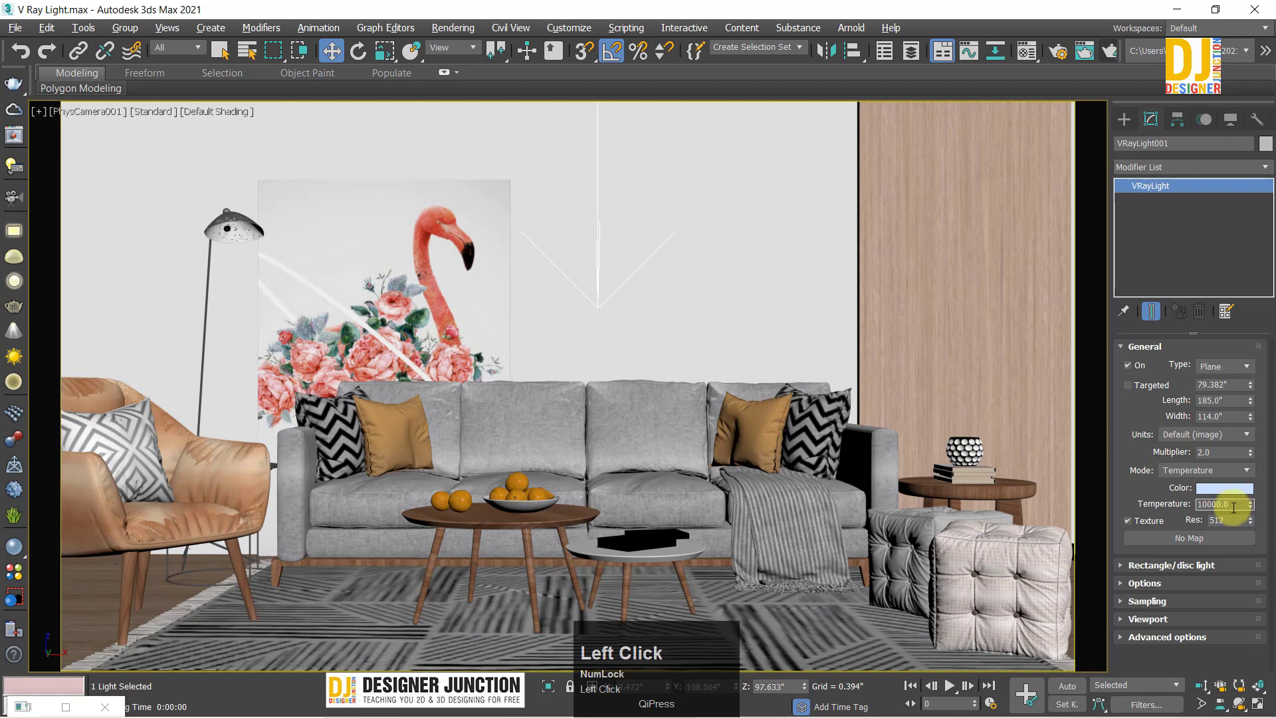
pyautogui.write('6')
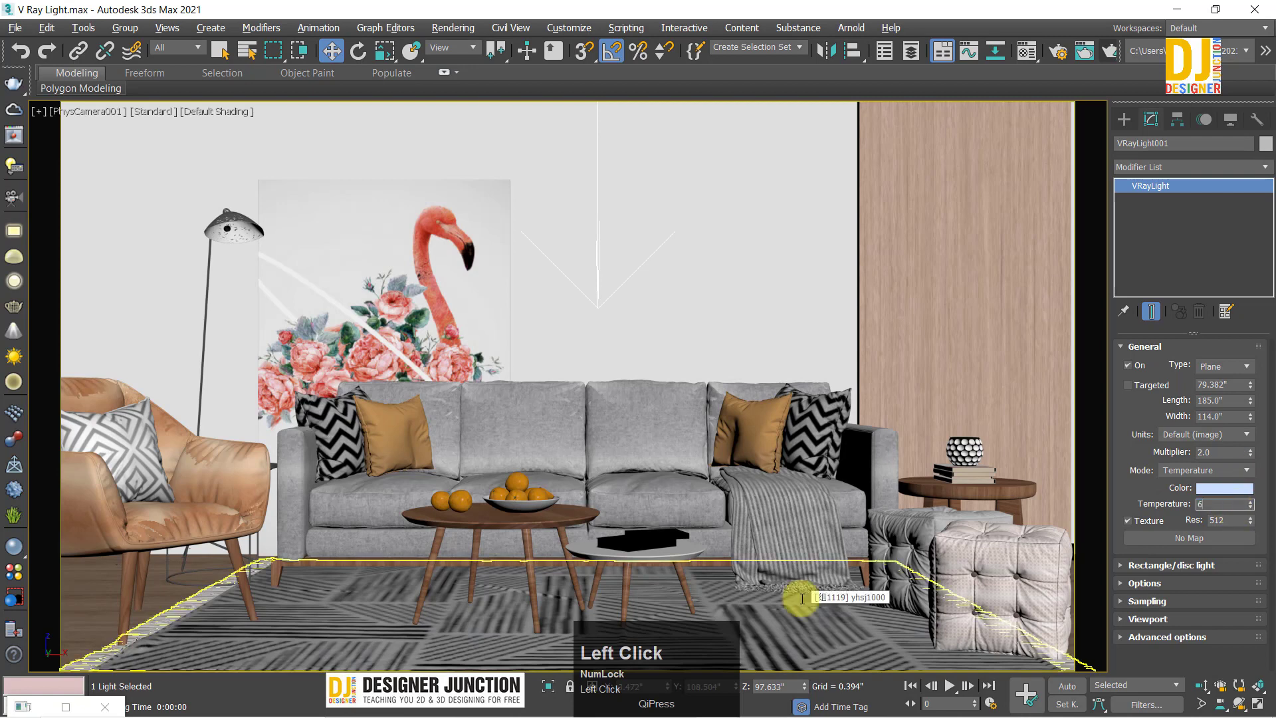
pyautogui.write('500.0')
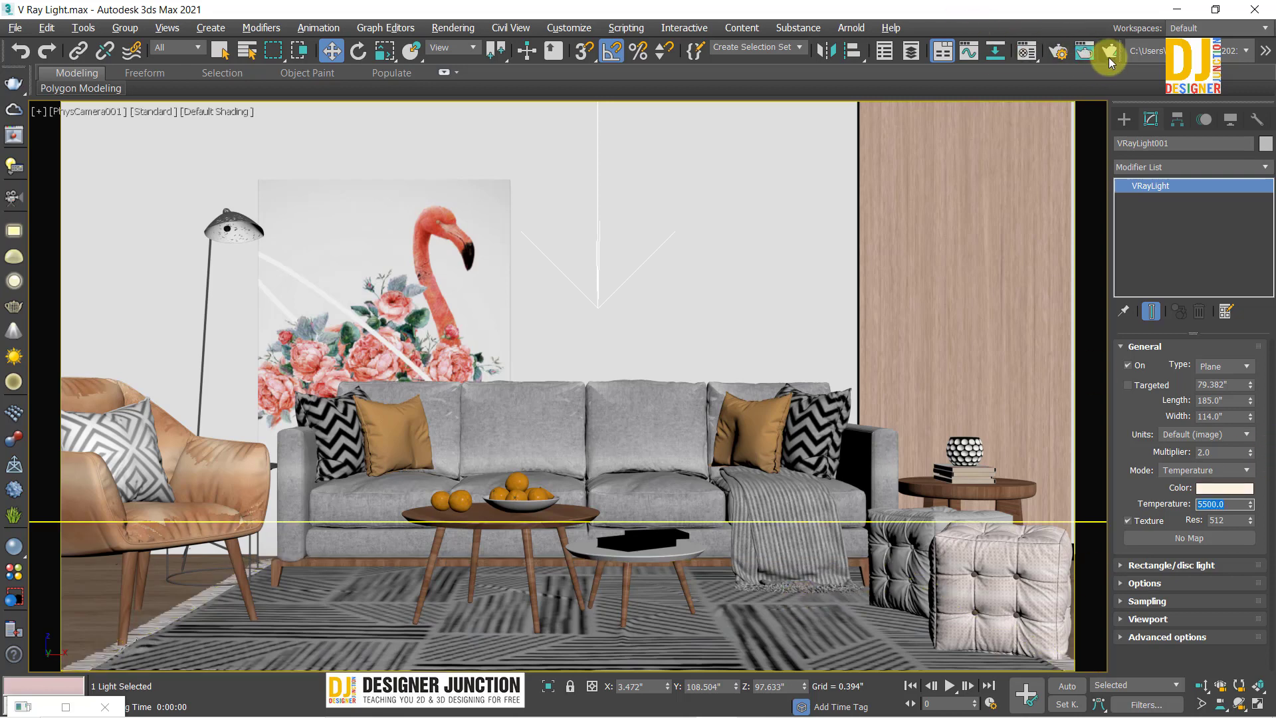
# Step: Test-render the camera view with the new light temperature, close the frame buffer and cancel the render
pyautogui.click(1108, 57)
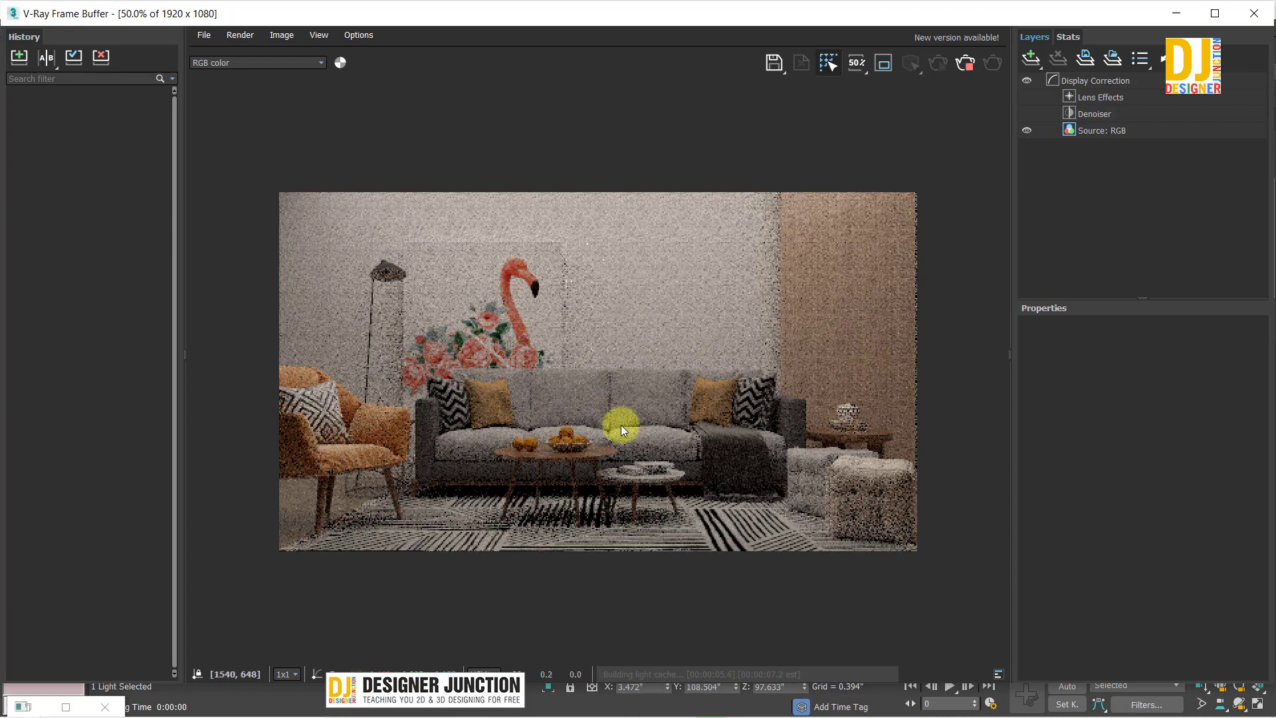
pyautogui.click(1255, 15)
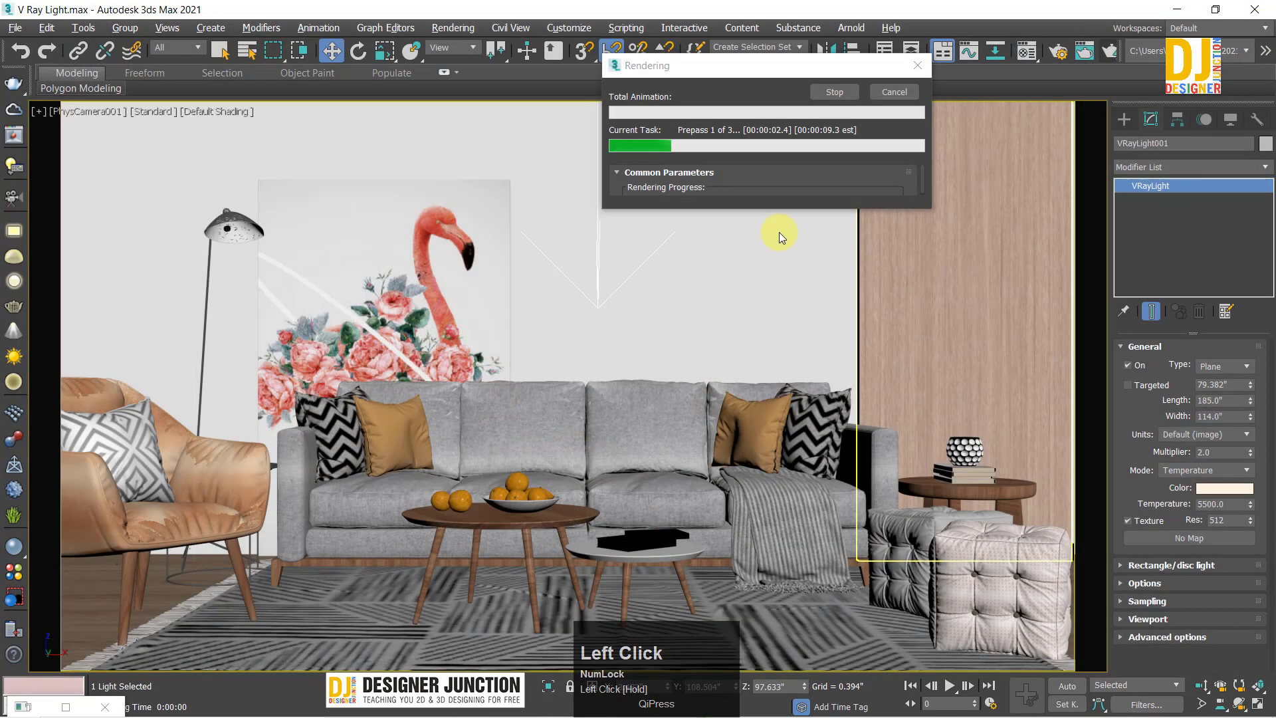
pyautogui.click(915, 67)
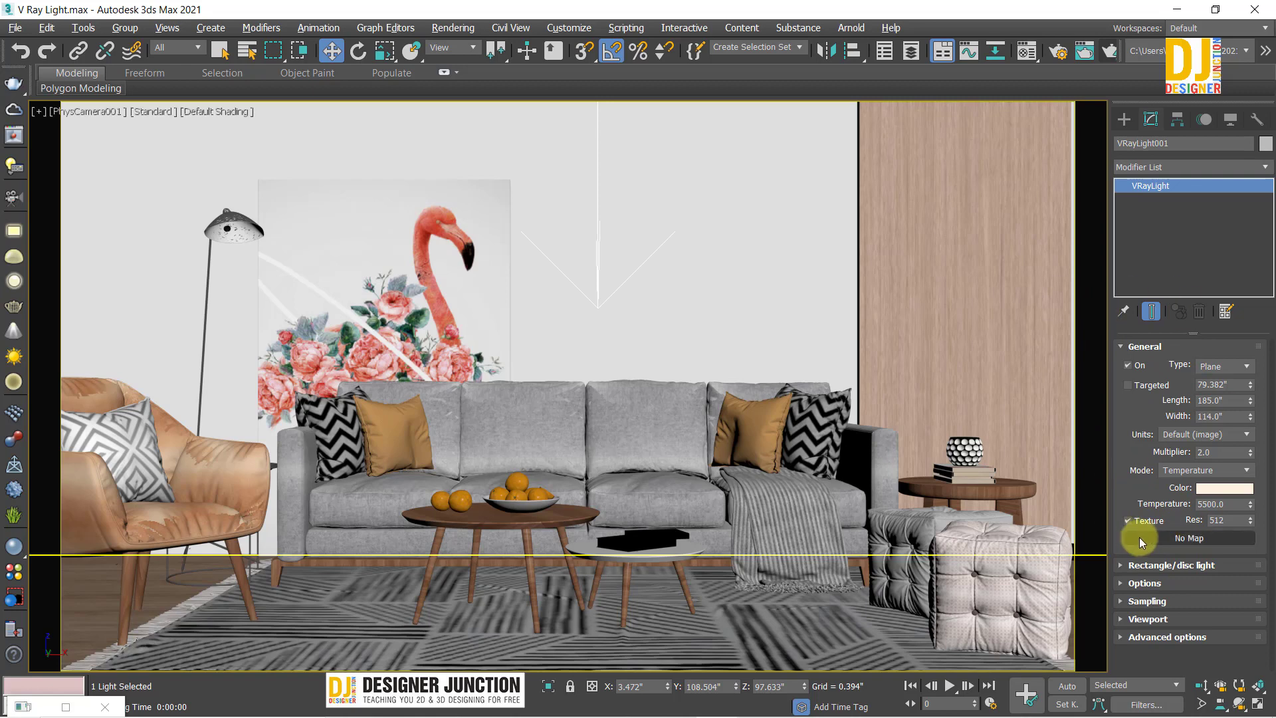
# Step: Start assigning a bitmap to the plane light's texture slot and bring up the image file selection
pyautogui.click(1196, 538)
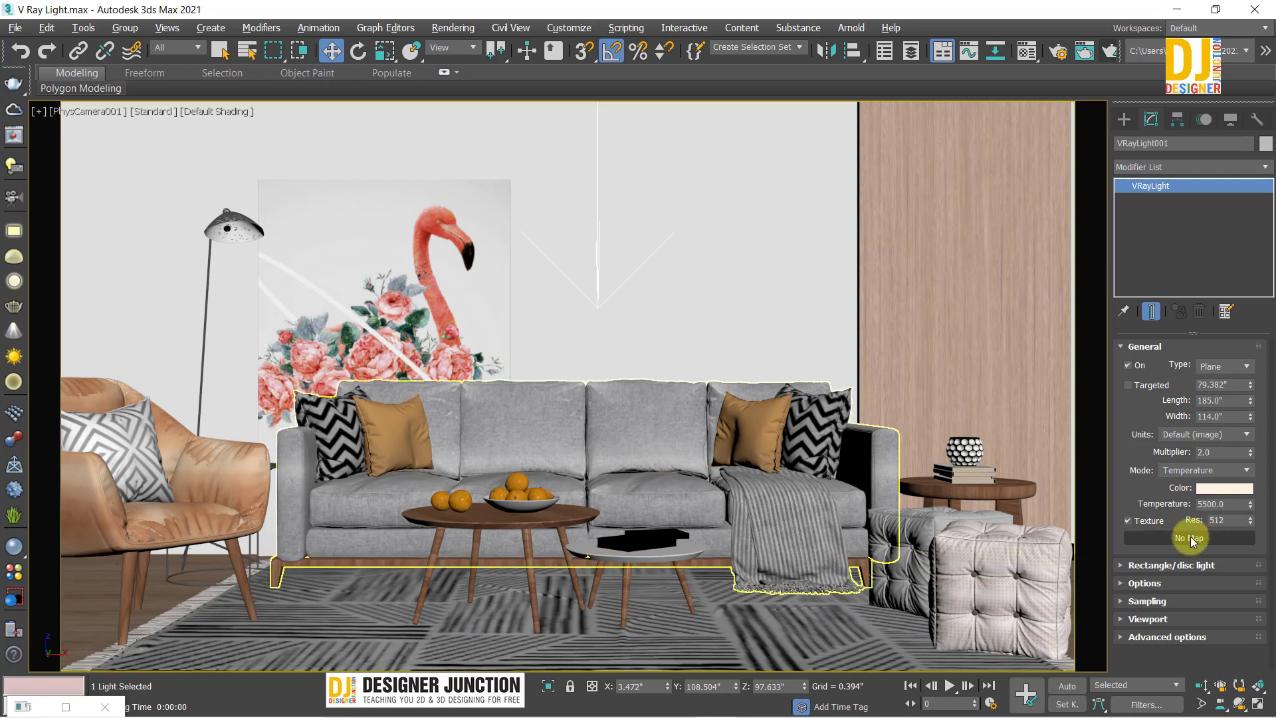
pyautogui.hotkey('alt', 'w')
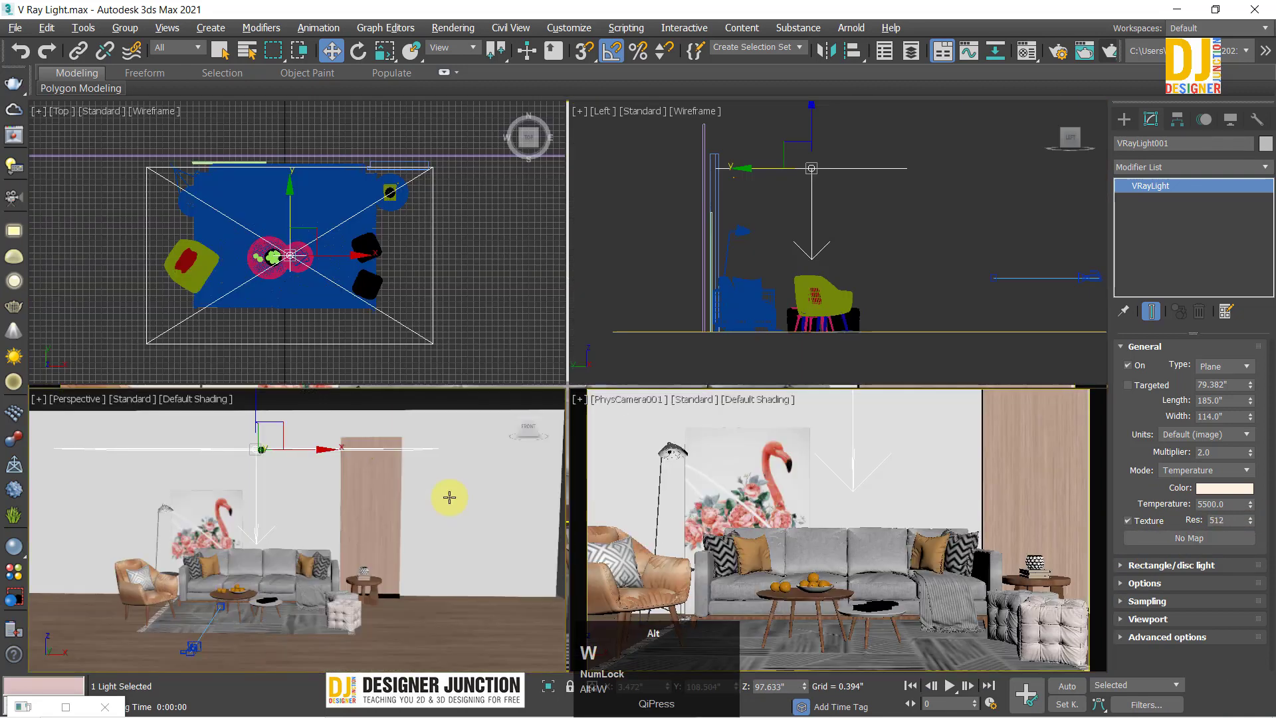
pyautogui.middleClick(448, 492)
pyautogui.hotkey('alt', 'w')
pyautogui.keyDown('alt'); pyautogui.moveTo(555, 375); pyautogui.dragTo(403, 452, button='middle'); pyautogui.keyUp('alt')
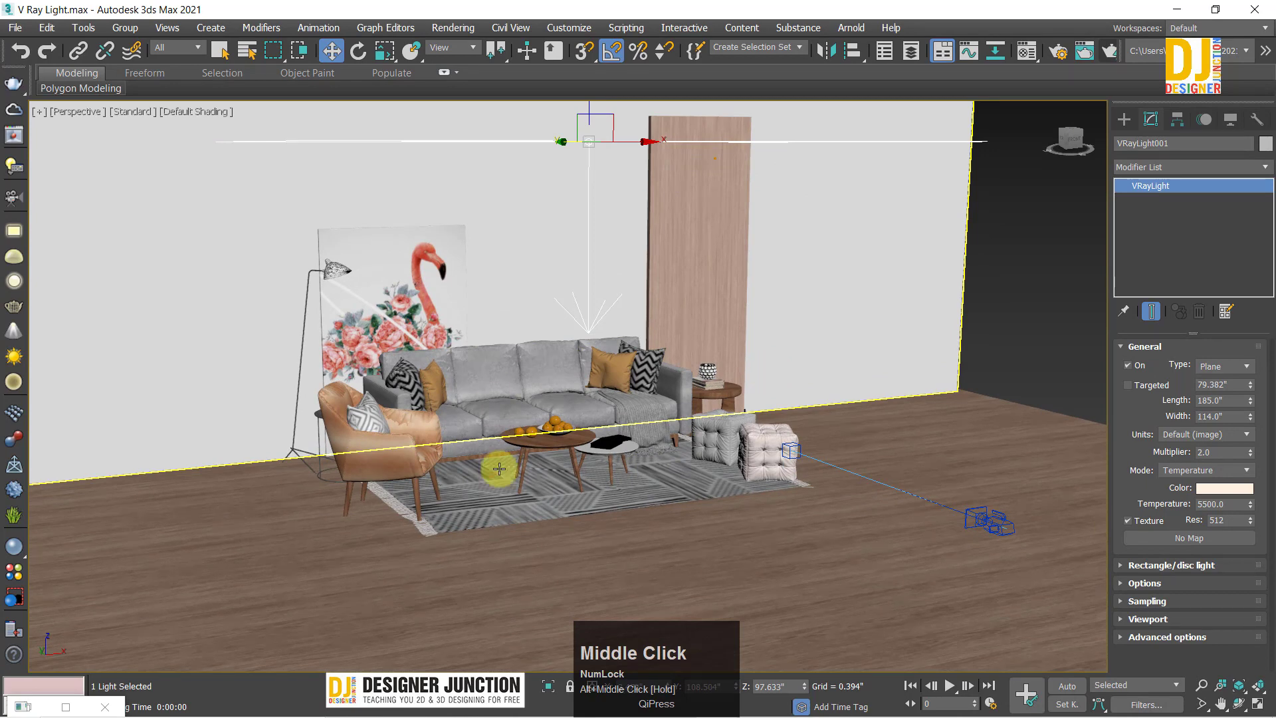
pyautogui.keyDown('alt'); pyautogui.moveTo(590, 404); pyautogui.dragTo(671, 379, button='middle'); pyautogui.keyUp('alt')
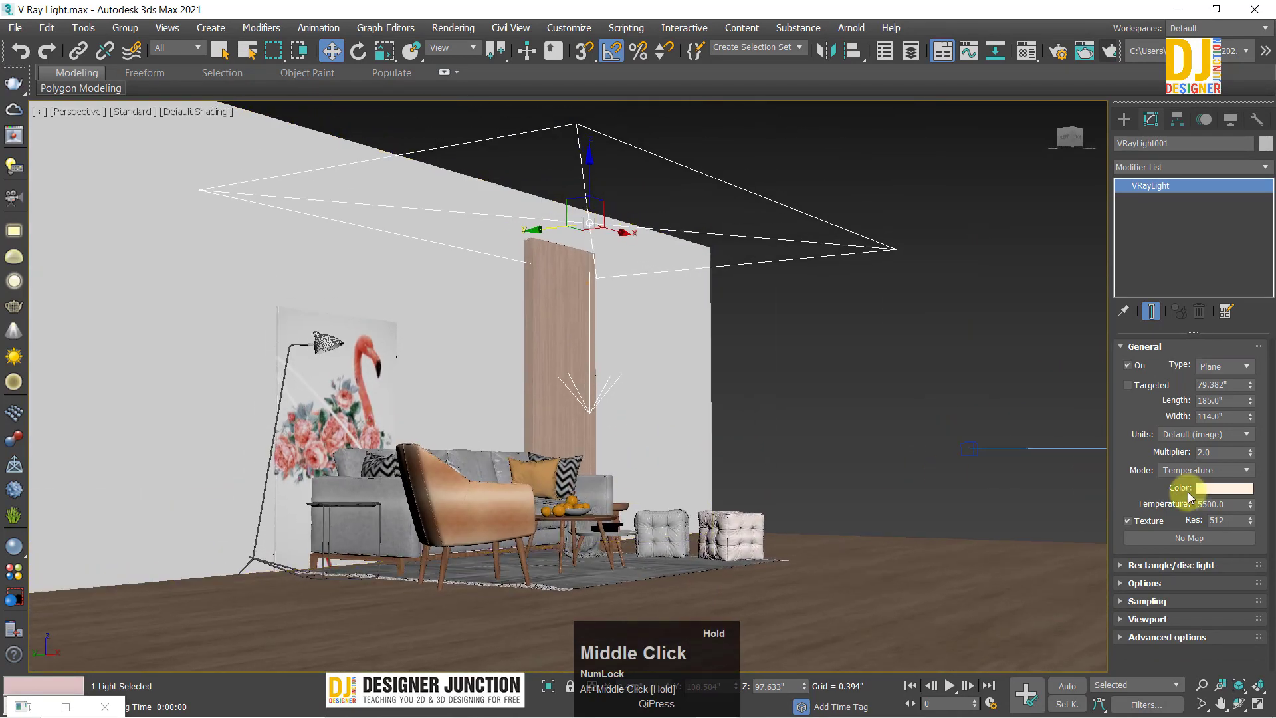
pyautogui.click(1178, 538)
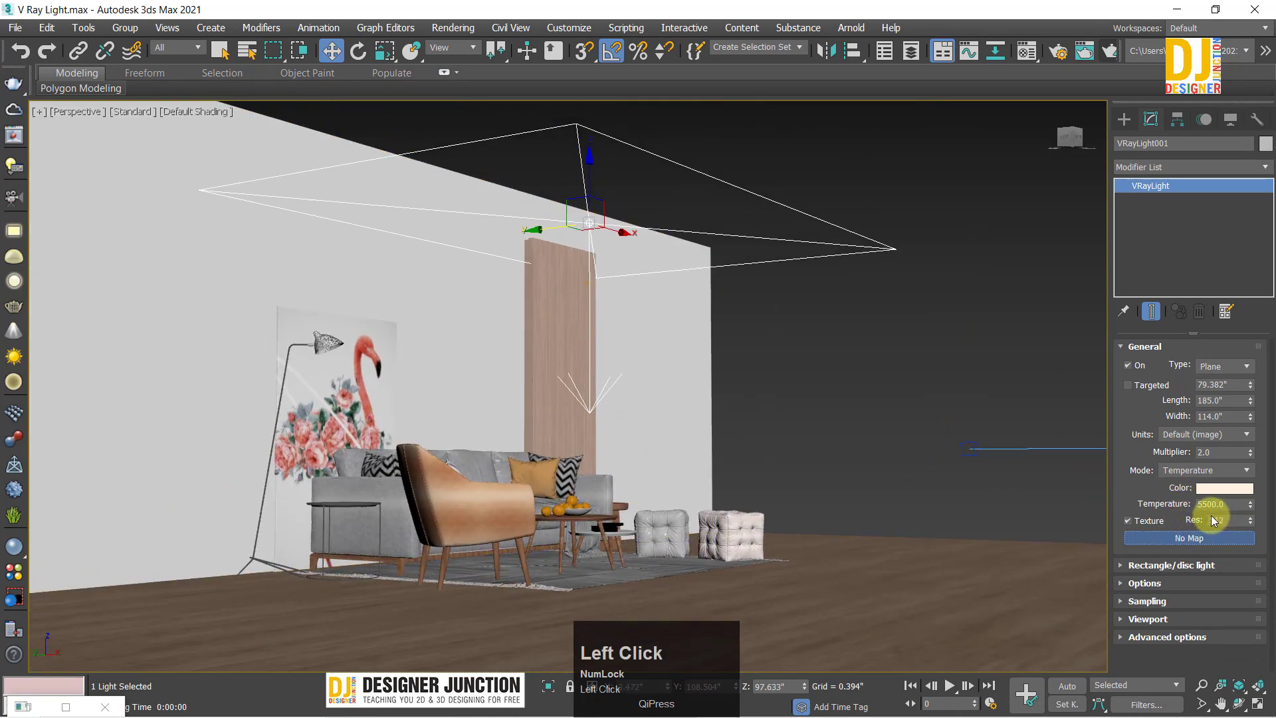
pyautogui.click(1208, 542)
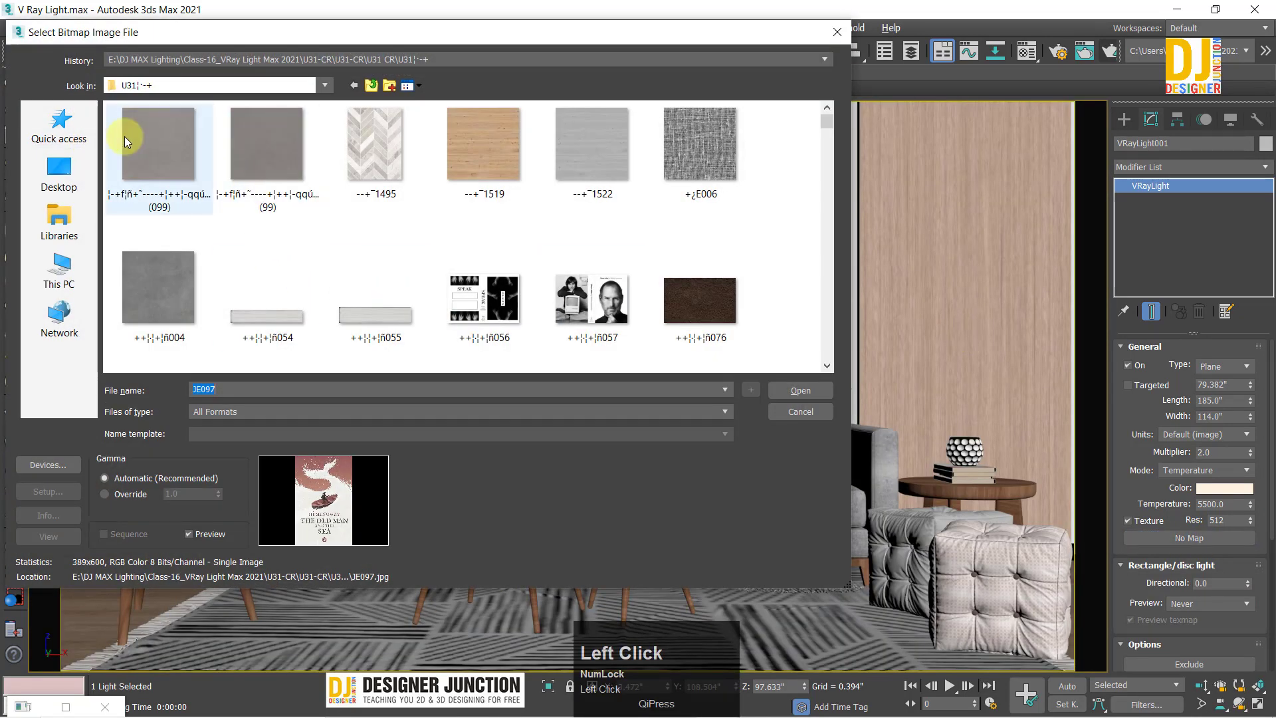
# Step: Browse the scene's texture images and load wlnn-2020-054.jpg as the plane light's texture
pyautogui.click(125, 137)
pyautogui.moveTo(830, 122); pyautogui.dragTo(846, 291)
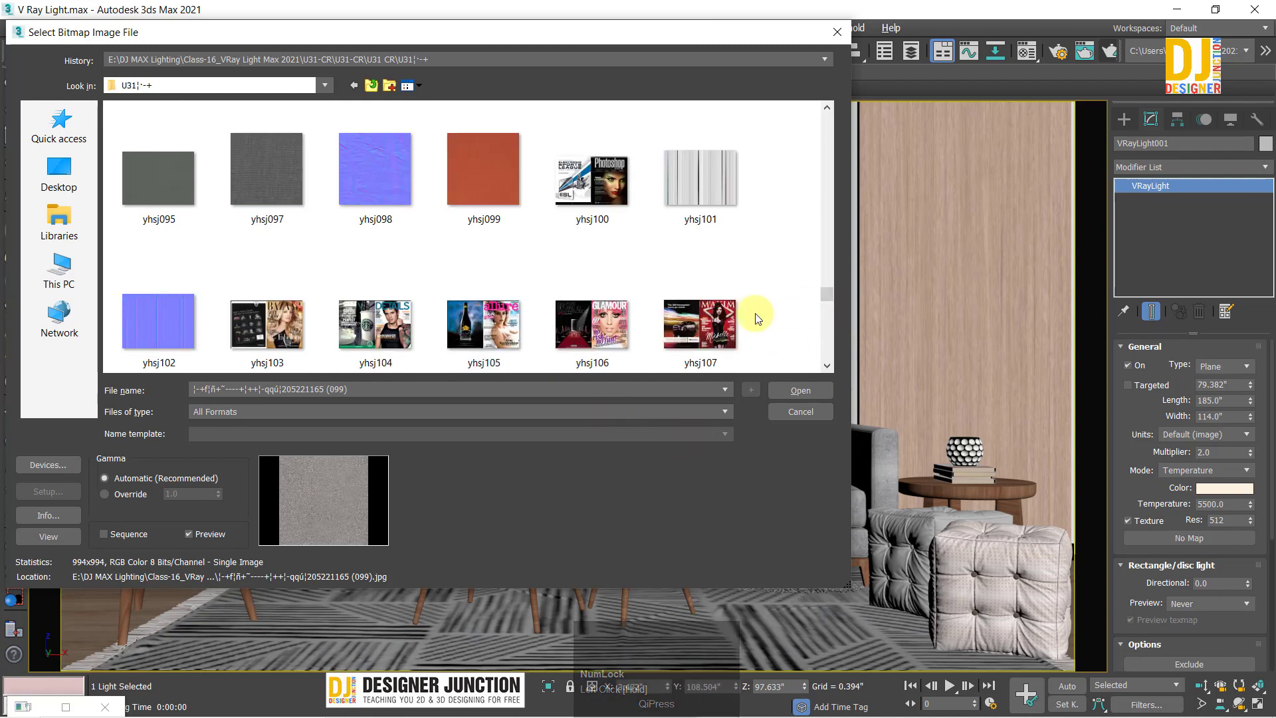
pyautogui.click(589, 167)
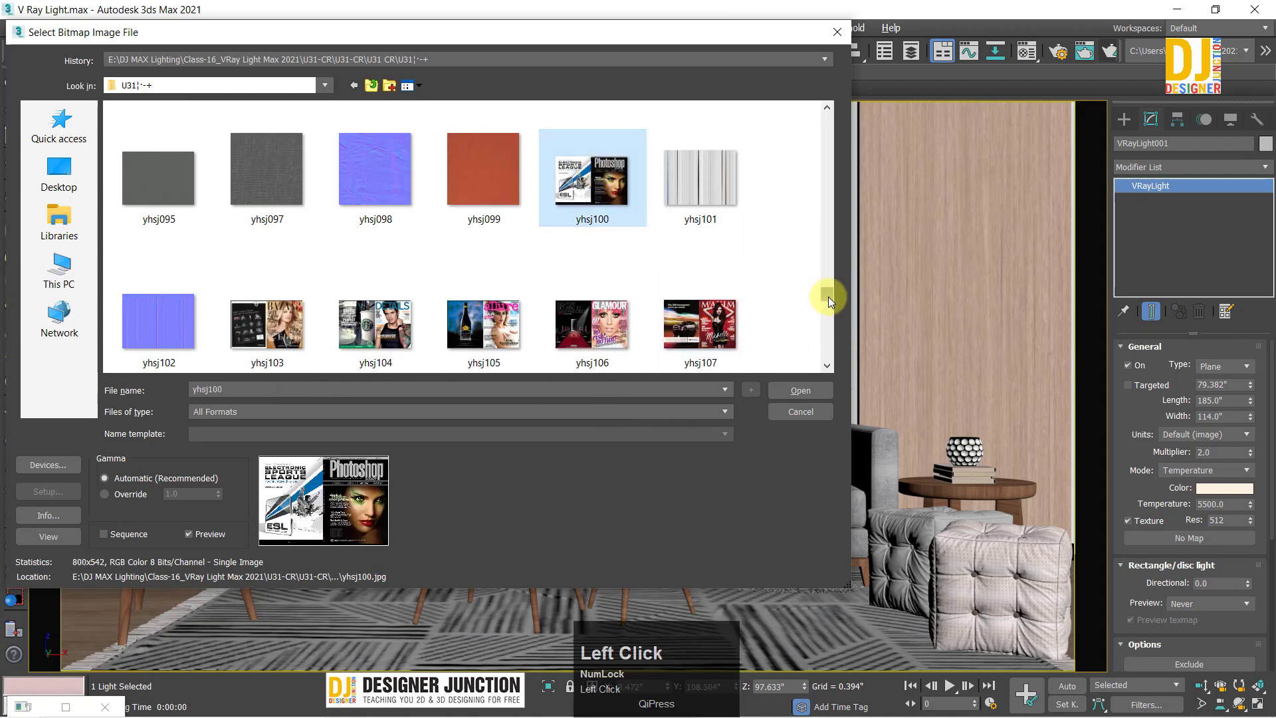
pyautogui.moveTo(828, 296); pyautogui.dragTo(831, 270)
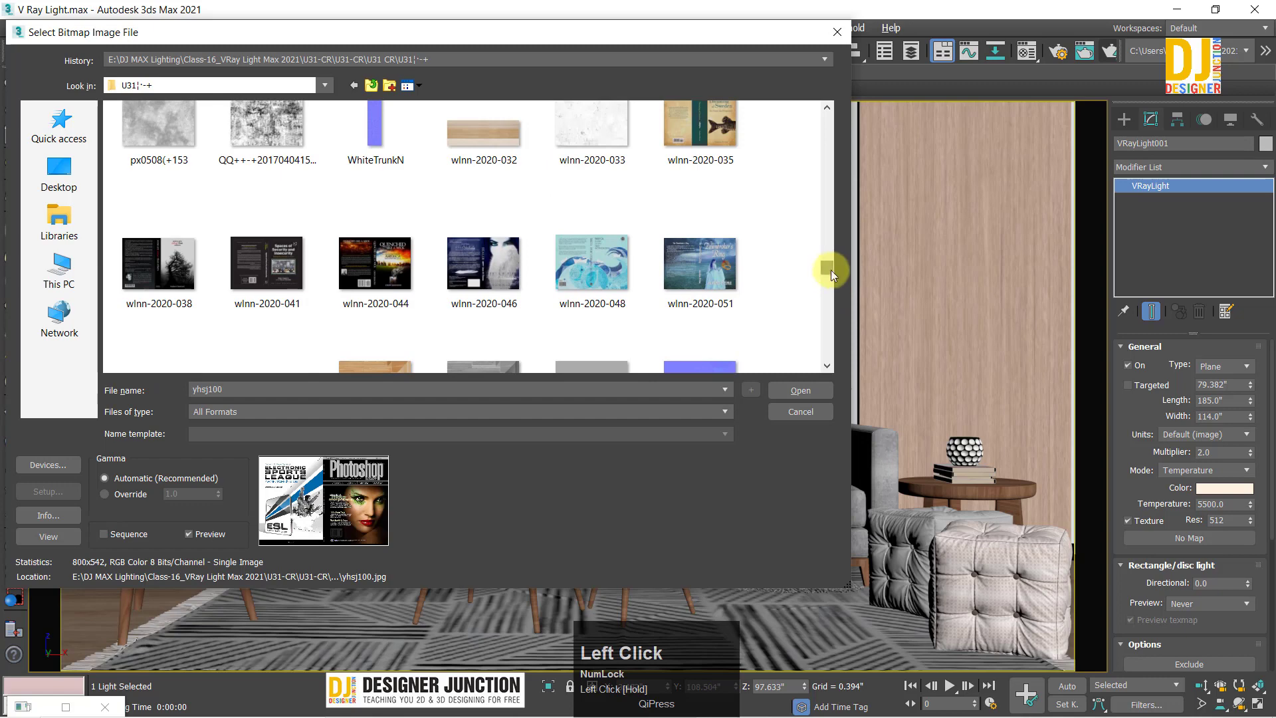
pyautogui.scroll(-1, 400, 276)
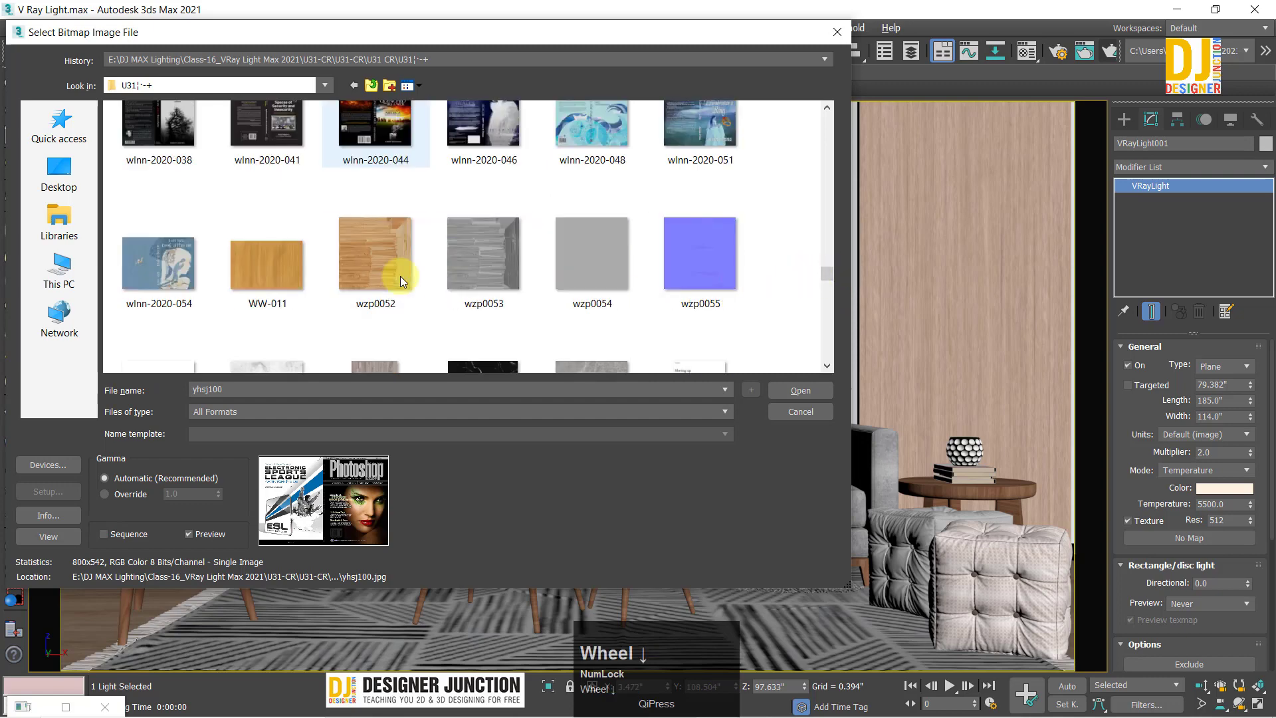
pyautogui.scroll(1, 400, 276)
pyautogui.scroll(-1, 393, 281)
pyautogui.click(162, 286)
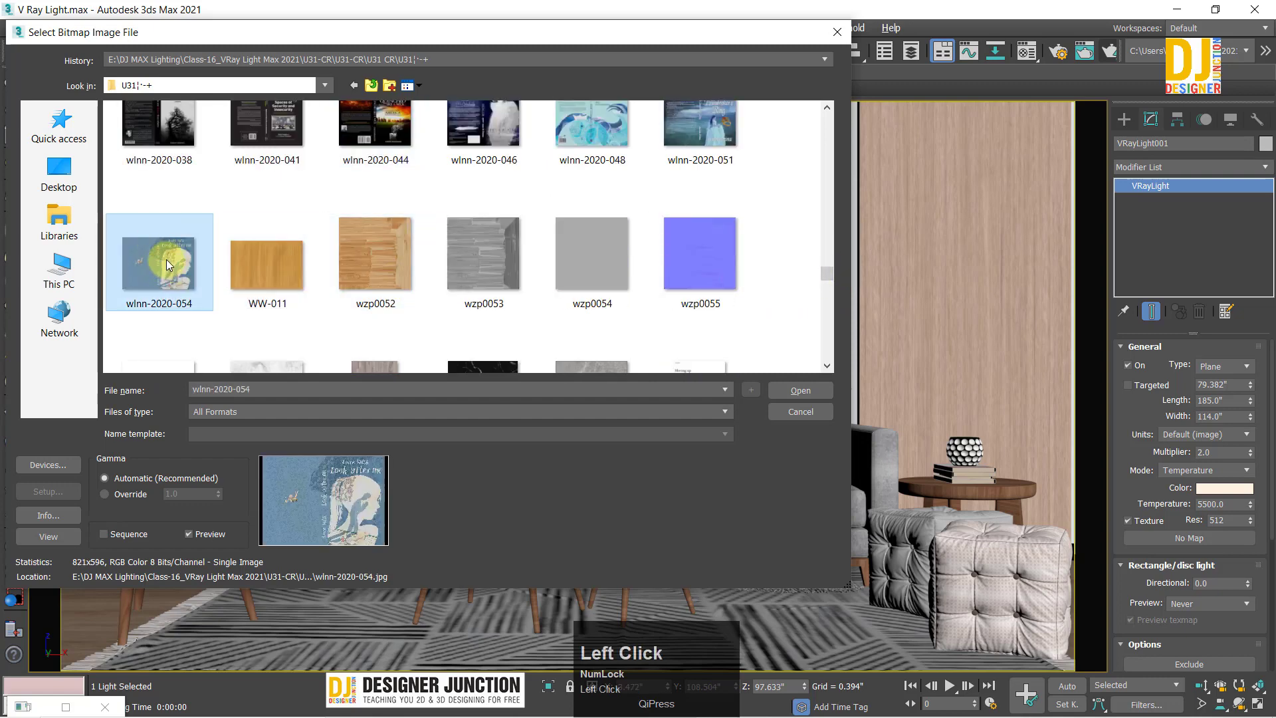
pyautogui.doubleClick(189, 260)
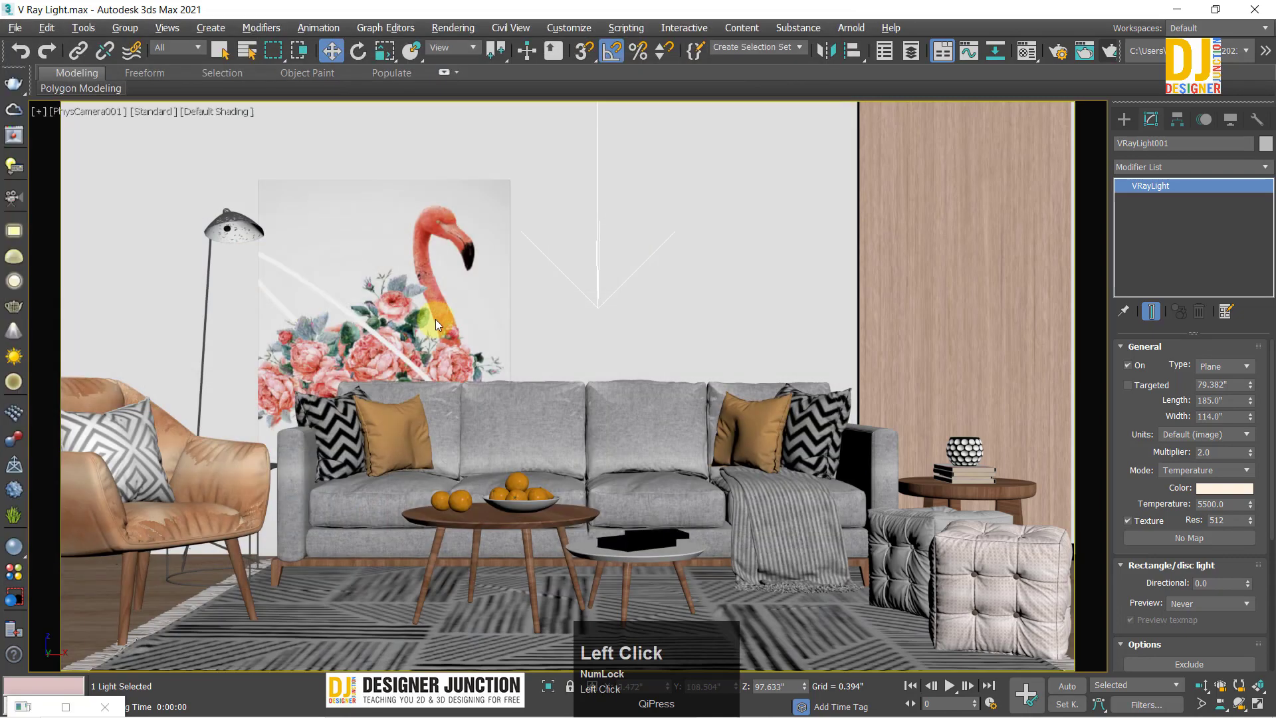
# Step: Turn off the plane light's Invisible option so the light shape shows in renders of the perspective view
pyautogui.hotkey('alt', 'w')
pyautogui.hotkey('alt', 'w')
pyautogui.hotkey('alt', 'w')
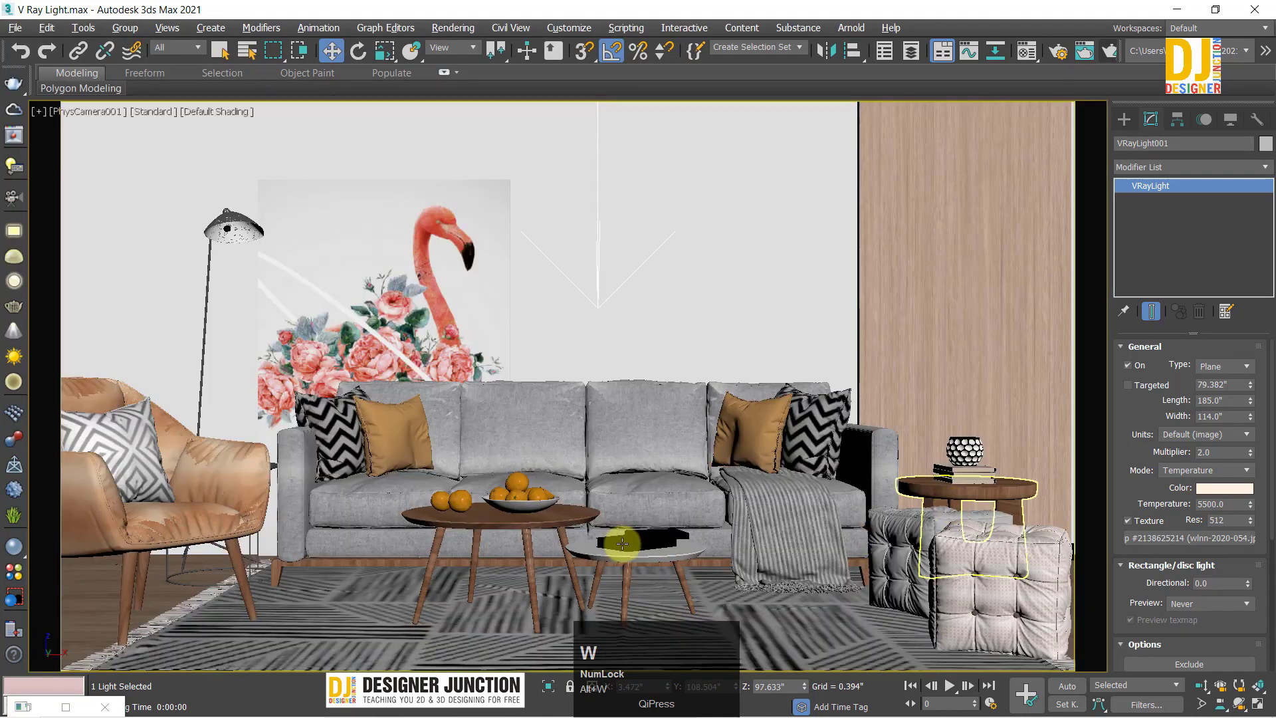
pyautogui.hotkey('alt', 'w')
pyautogui.hotkey('alt', 'w')
pyautogui.keyDown('alt'); pyautogui.moveTo(873, 365); pyautogui.dragTo(884, 329, button='middle'); pyautogui.keyUp('alt')
pyautogui.moveTo(1139, 456); pyautogui.dragTo(1154, 308)
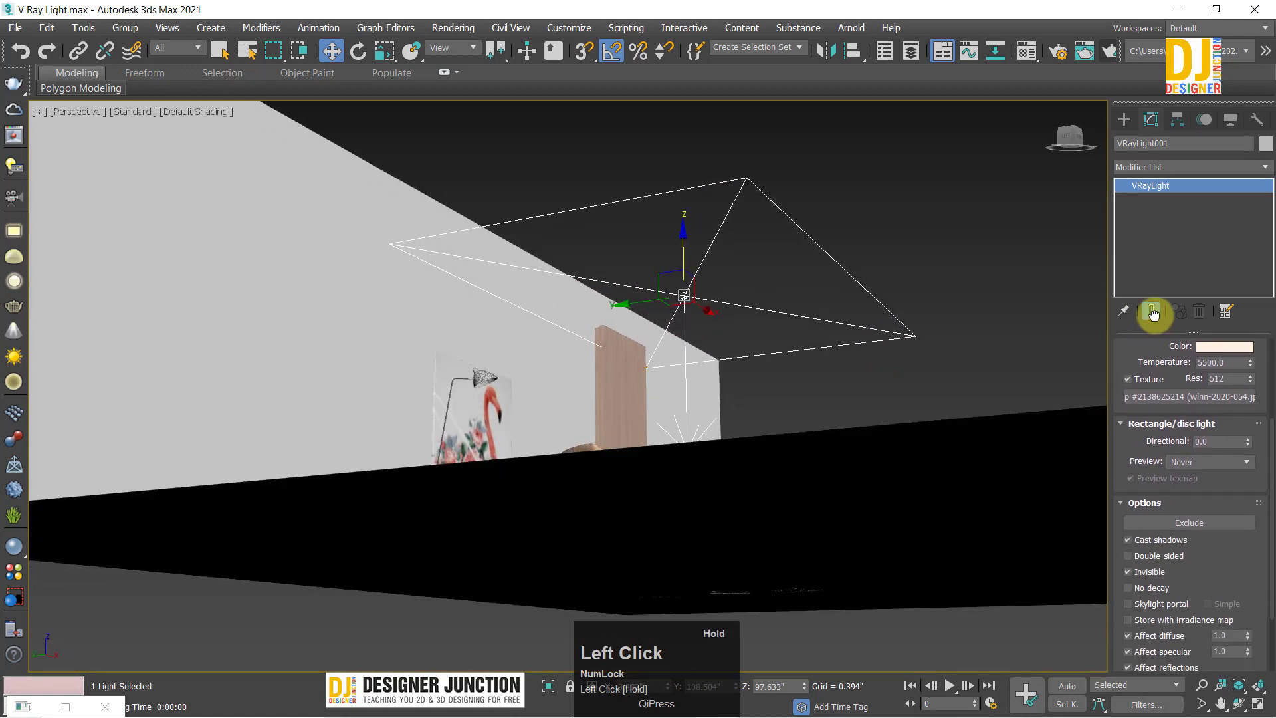
pyautogui.click(1142, 576)
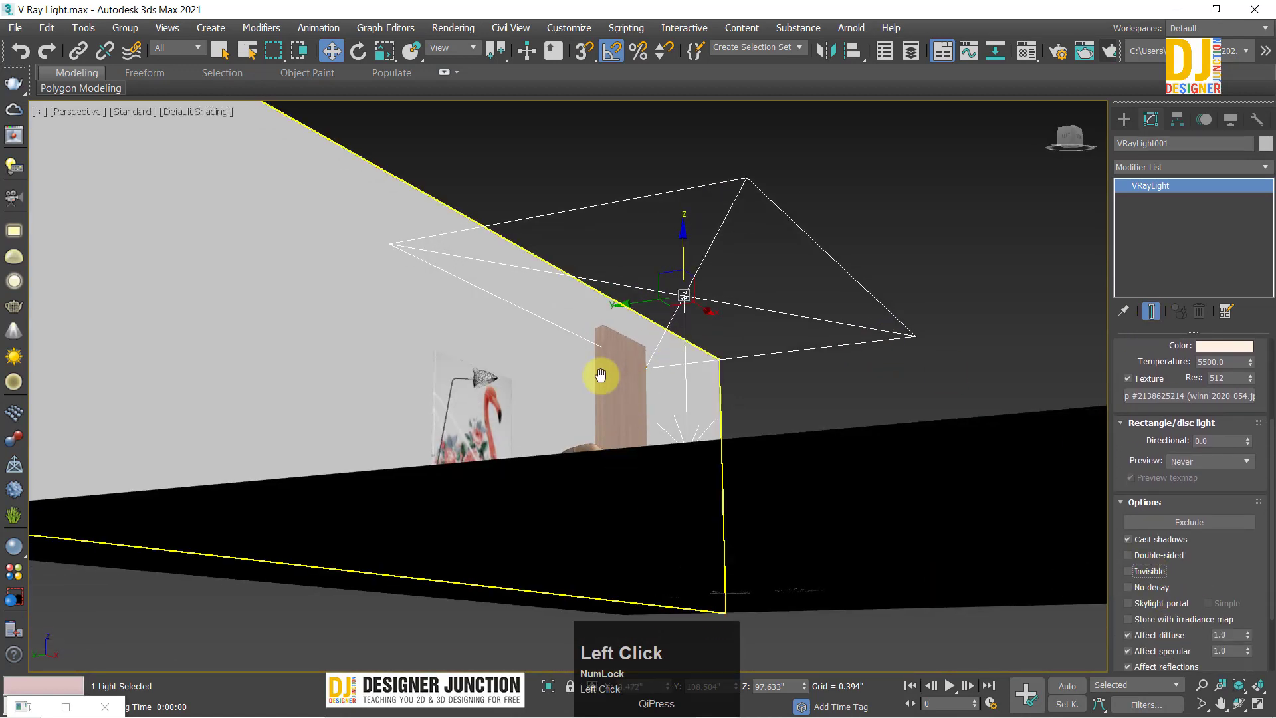
# Step: Test-render the perspective view from below the plane light and inspect the texture on its surface
pyautogui.keyDown('alt'); pyautogui.moveTo(601, 373); pyautogui.dragTo(737, 345, button='middle'); pyautogui.keyUp('alt')
pyautogui.hotkey('shift', 'q')
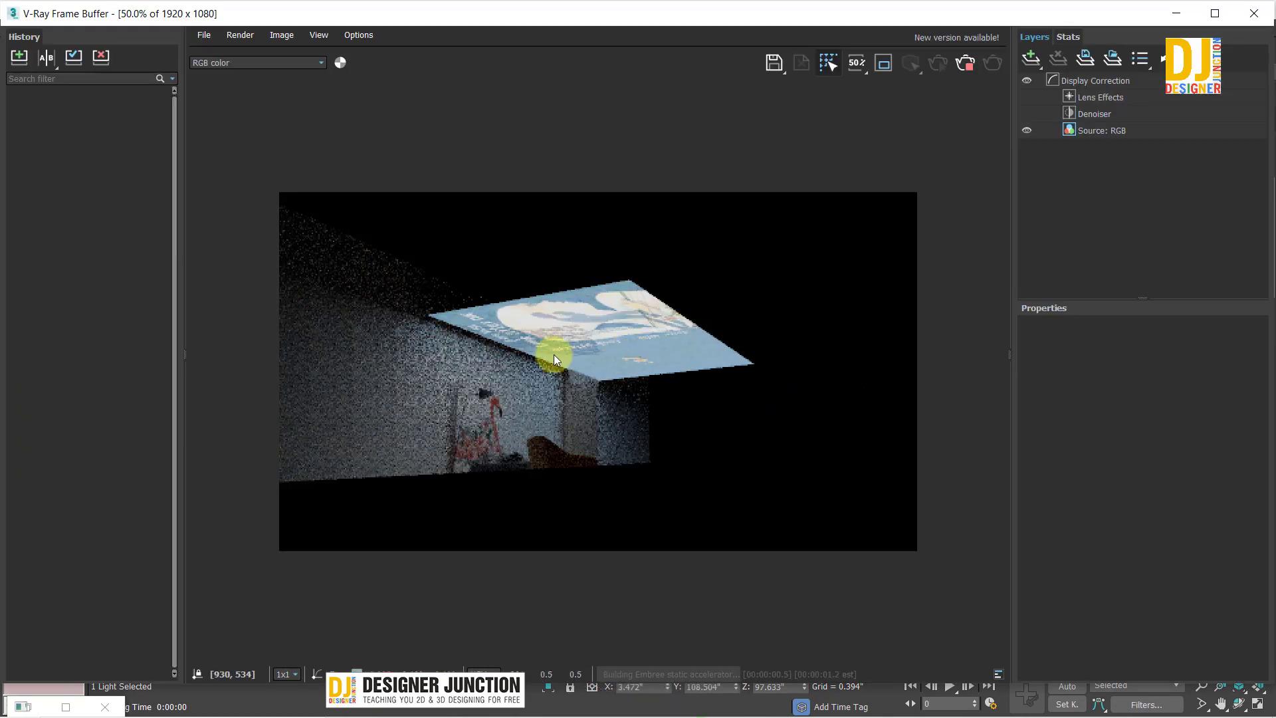
pyautogui.scroll(1, 607, 335)
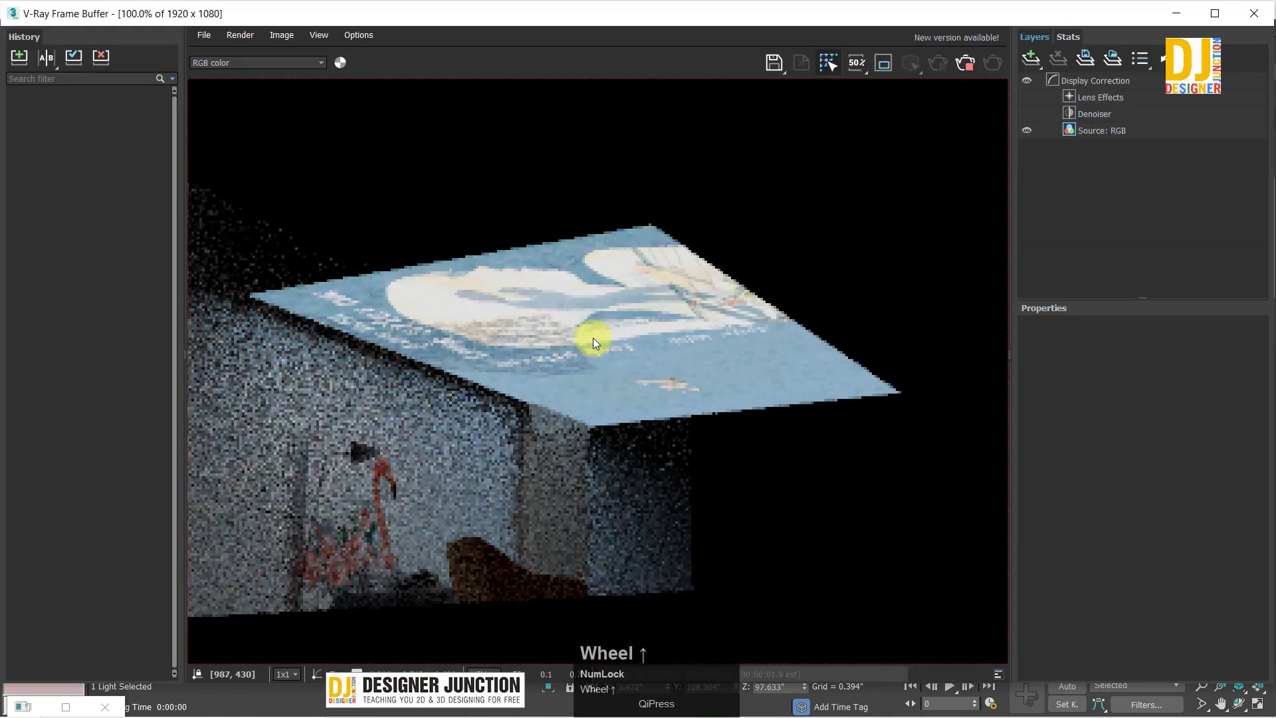
pyautogui.scroll(-1, 456, 333)
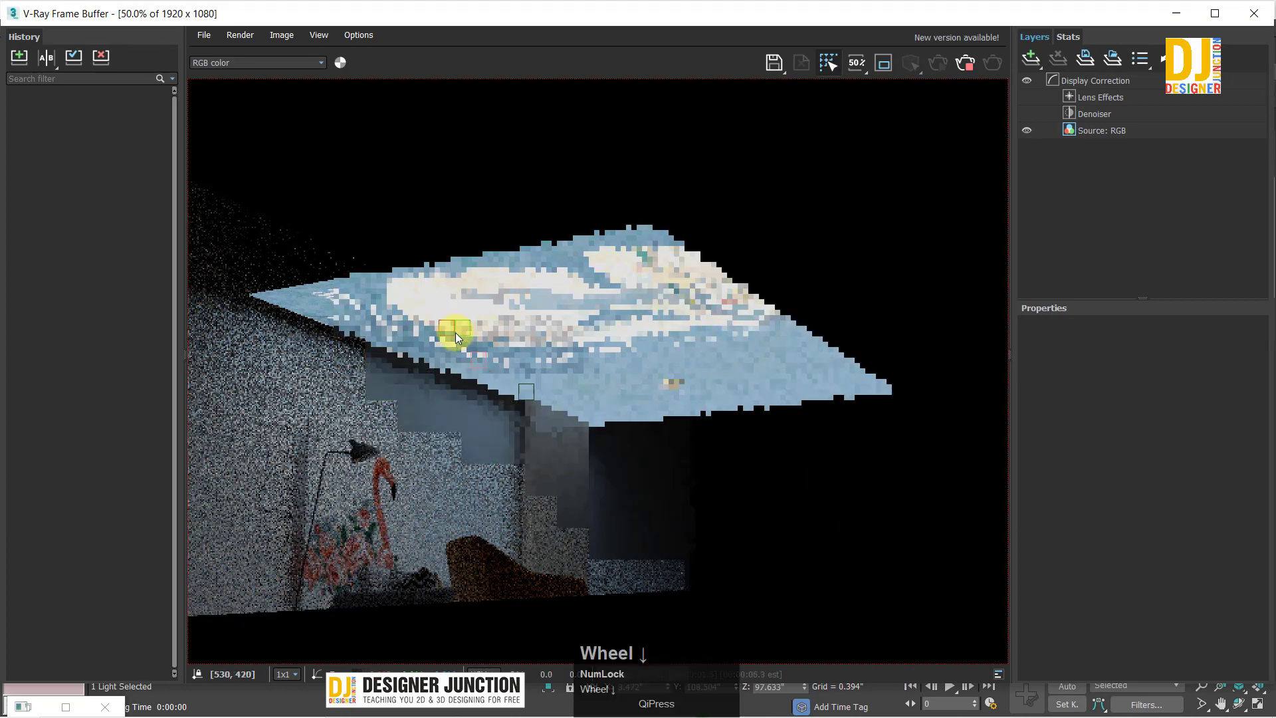
# Step: Inspect the textured light in the render, enable the plane light's Invisible option and test-render the perspective view again
pyautogui.scroll(1, 572, 320)
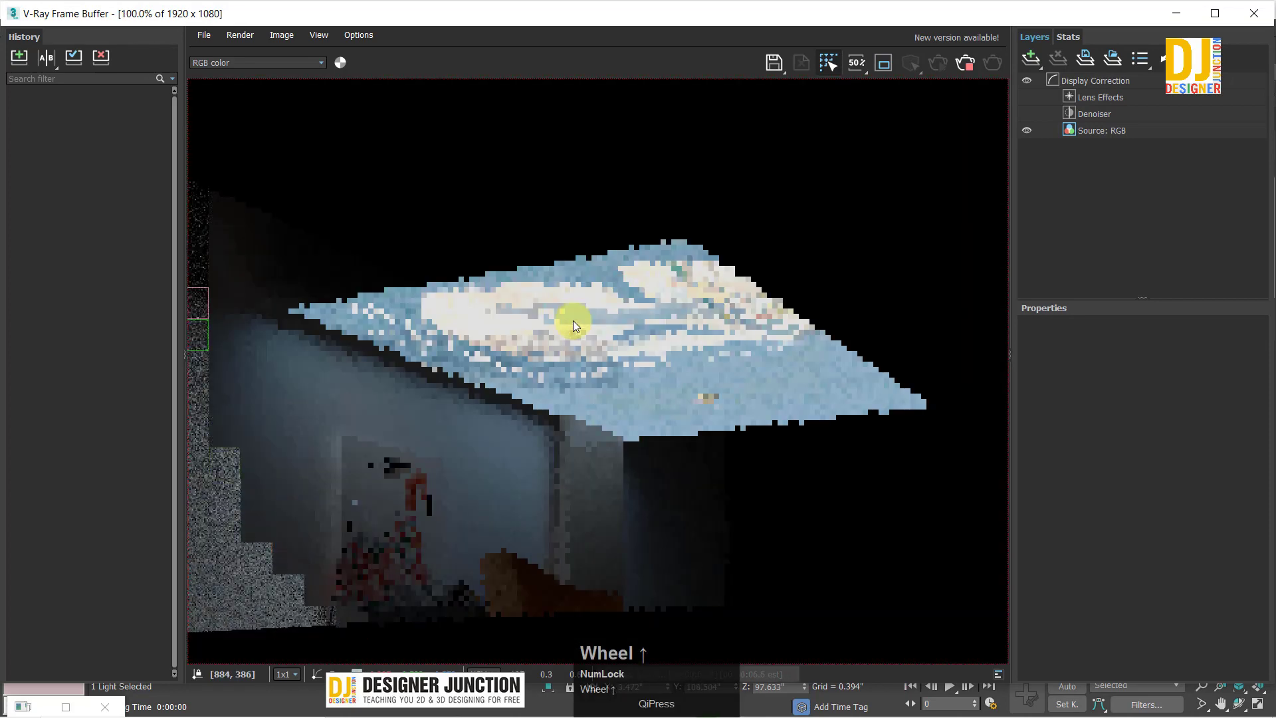
pyautogui.scroll(-1, 647, 296)
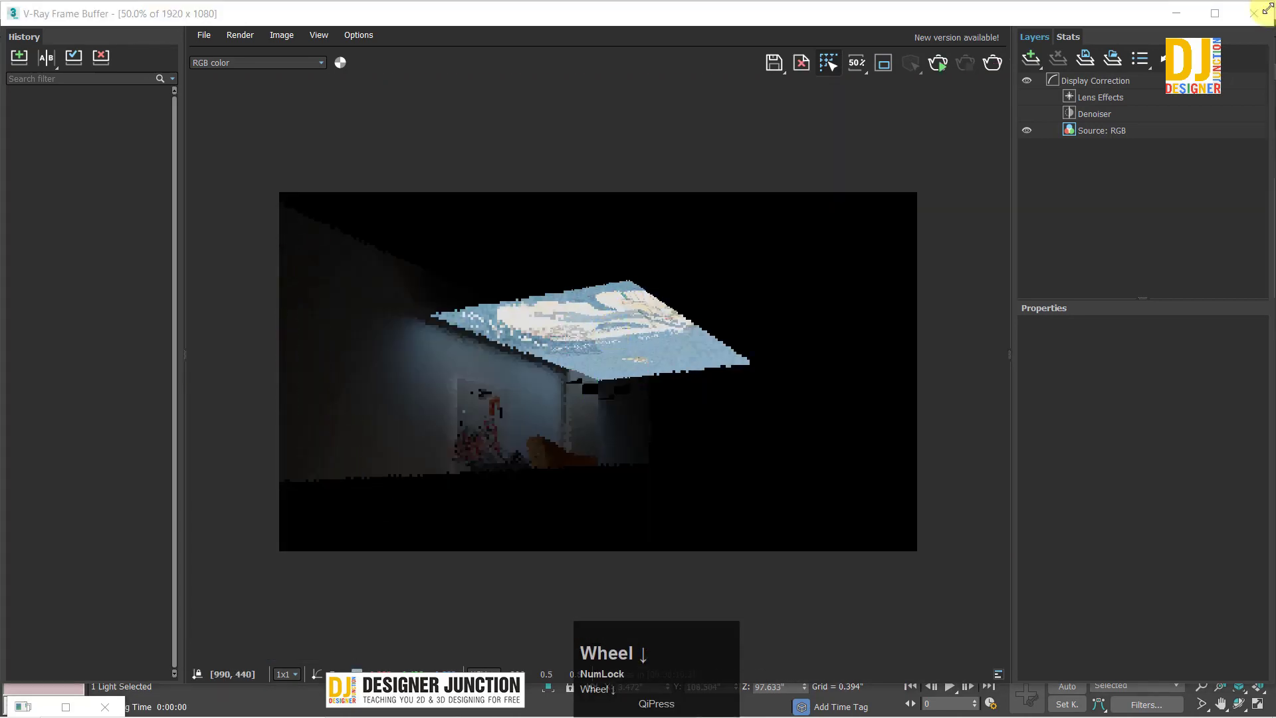
pyautogui.click(1208, 184)
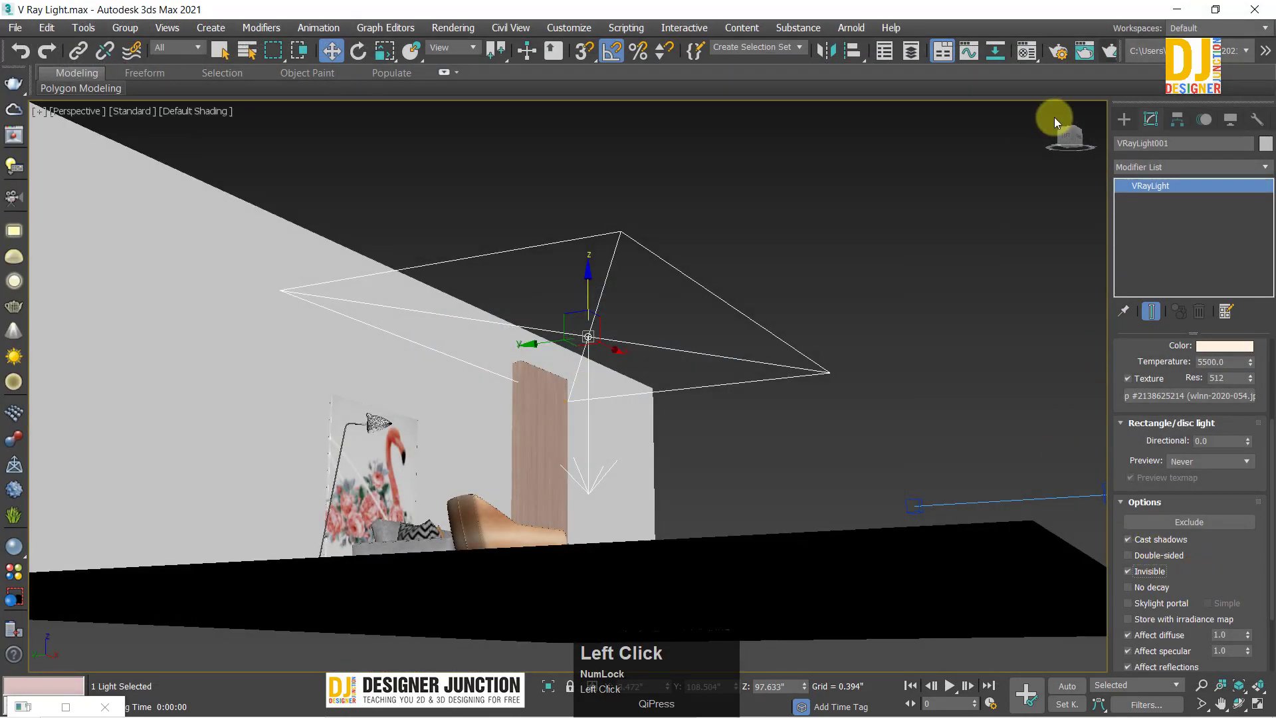
pyautogui.click(1108, 50)
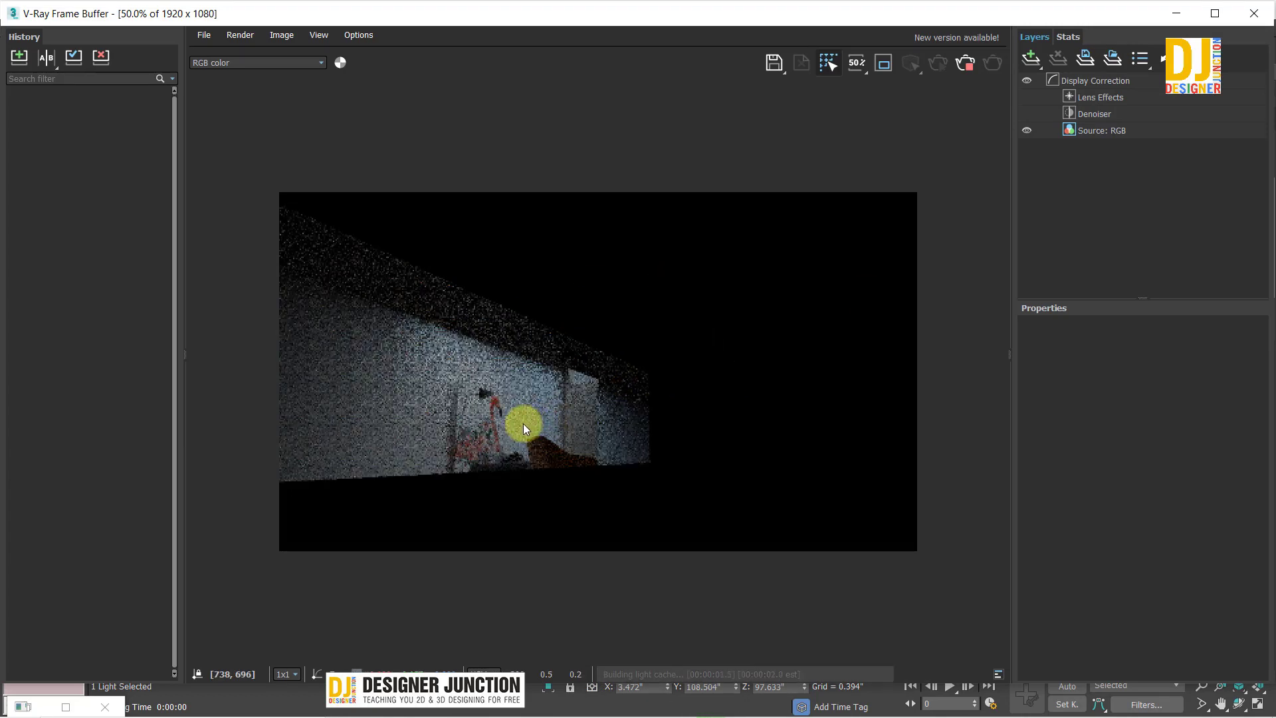
# Step: Turn off the plane light's Invisible option and test-render the perspective view for comparison
pyautogui.click(1254, 15)
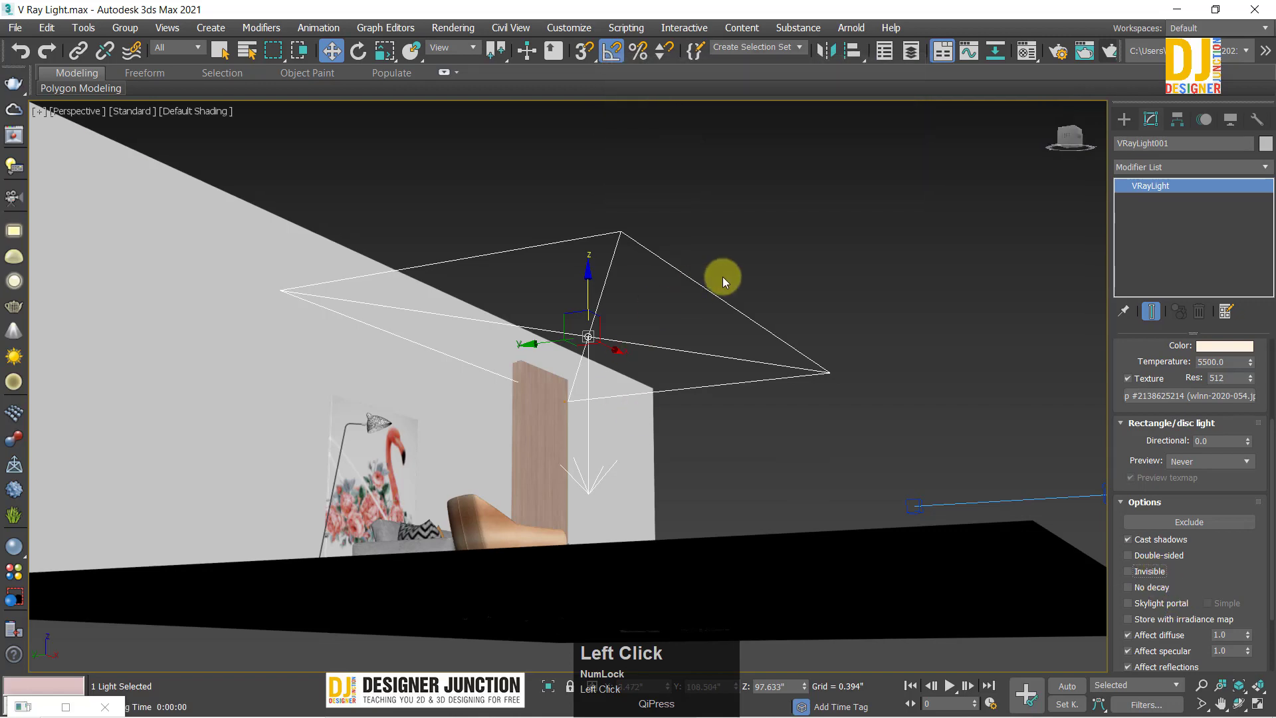
pyautogui.hotkey('shift', 'q')
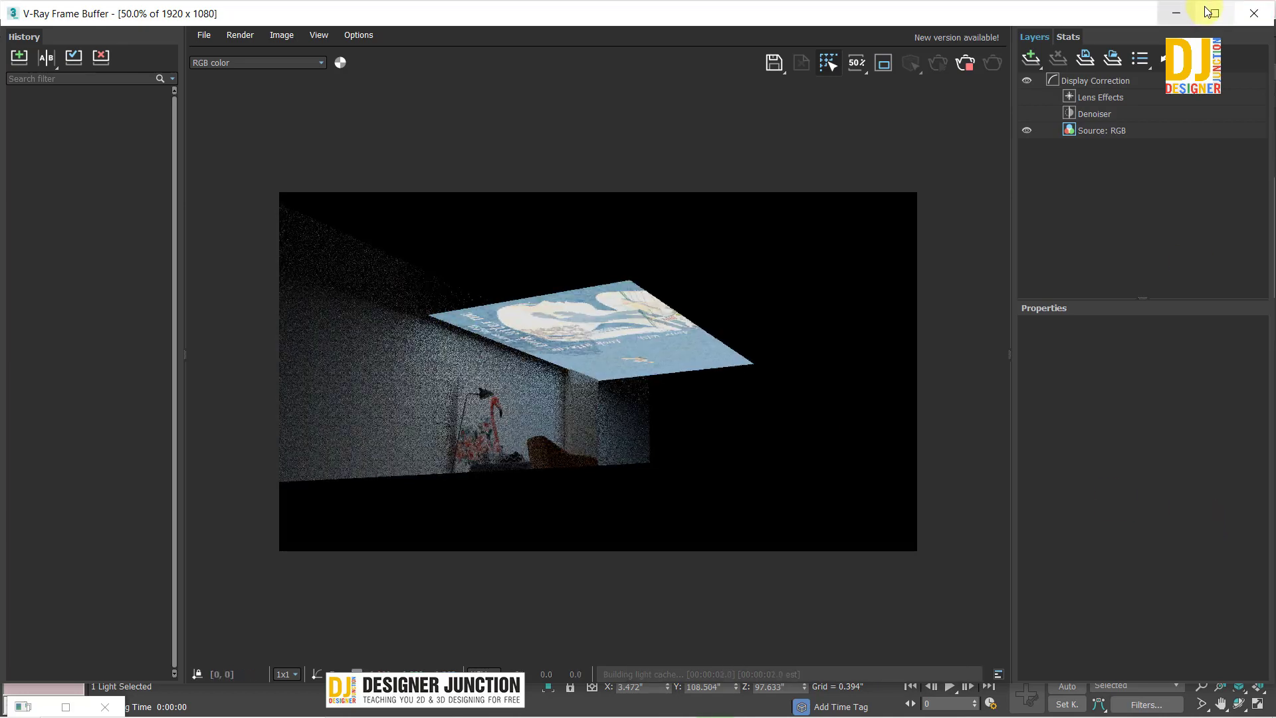
pyautogui.click(1253, 12)
# Step: Turn the plane light's Invisible option back on and test-render the perspective view without the light shape
pyautogui.click(1151, 576)
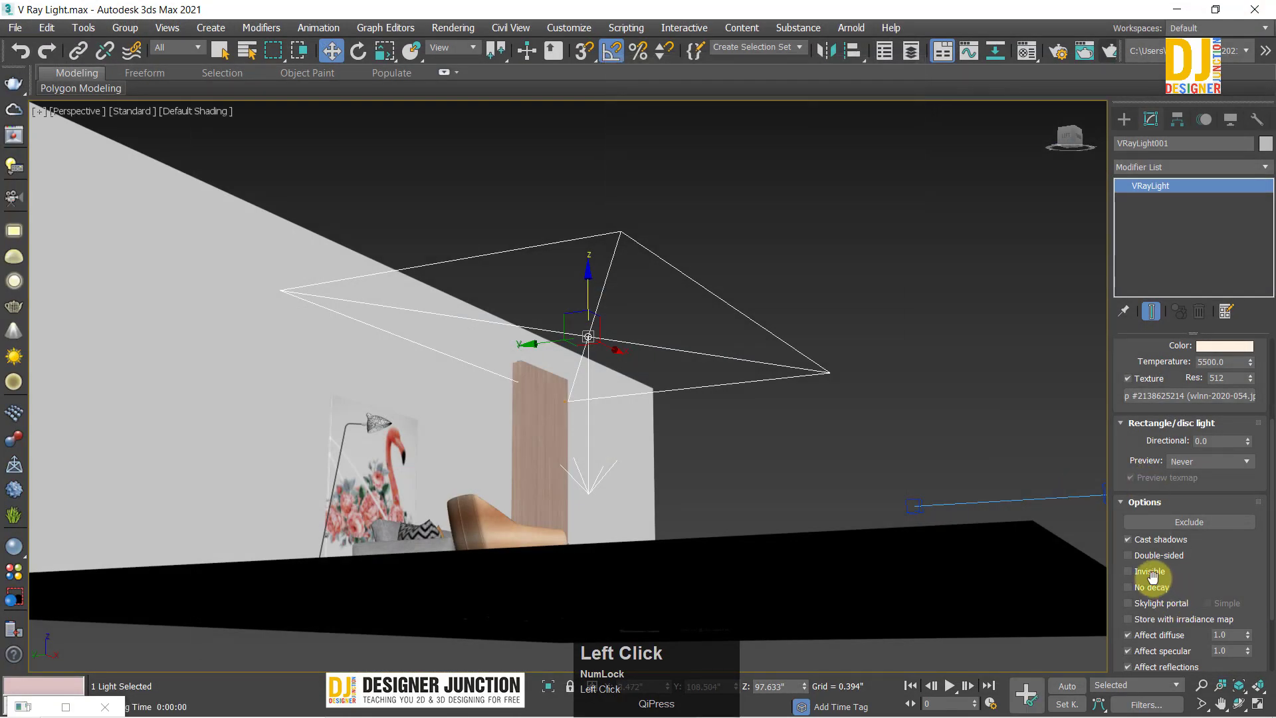
pyautogui.hotkey('shift', 'q')
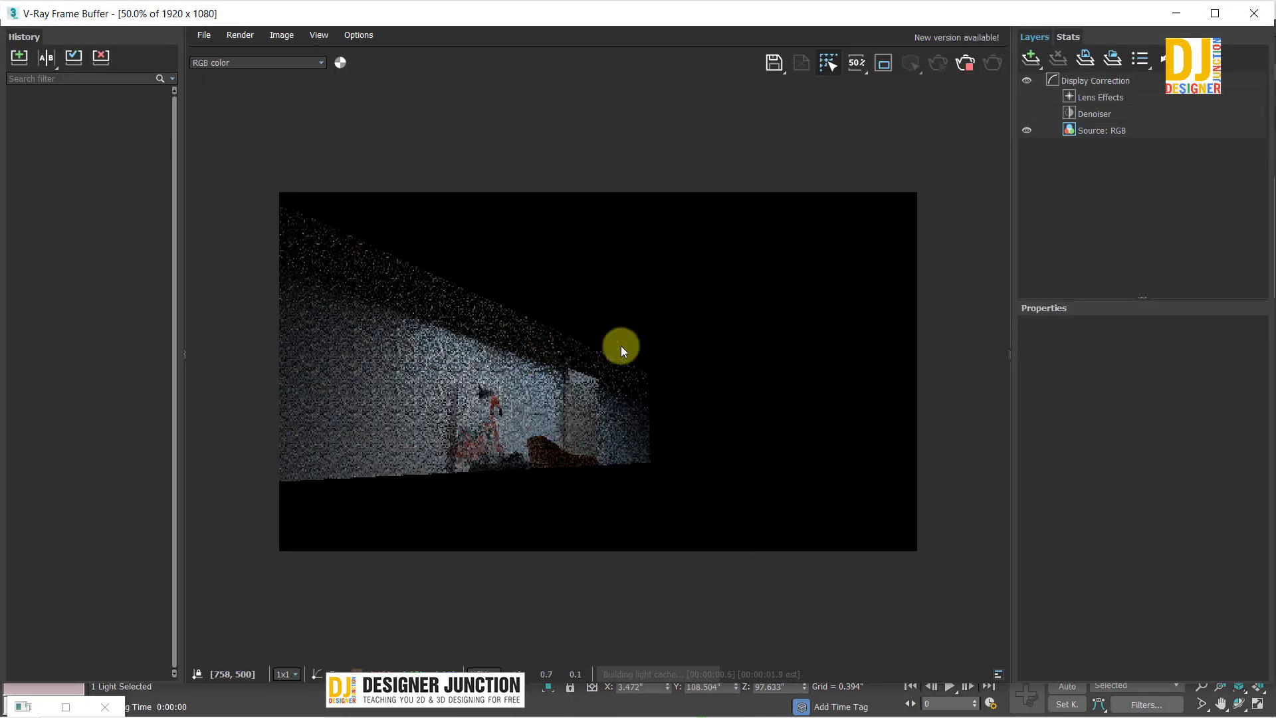
pyautogui.click(1266, 9)
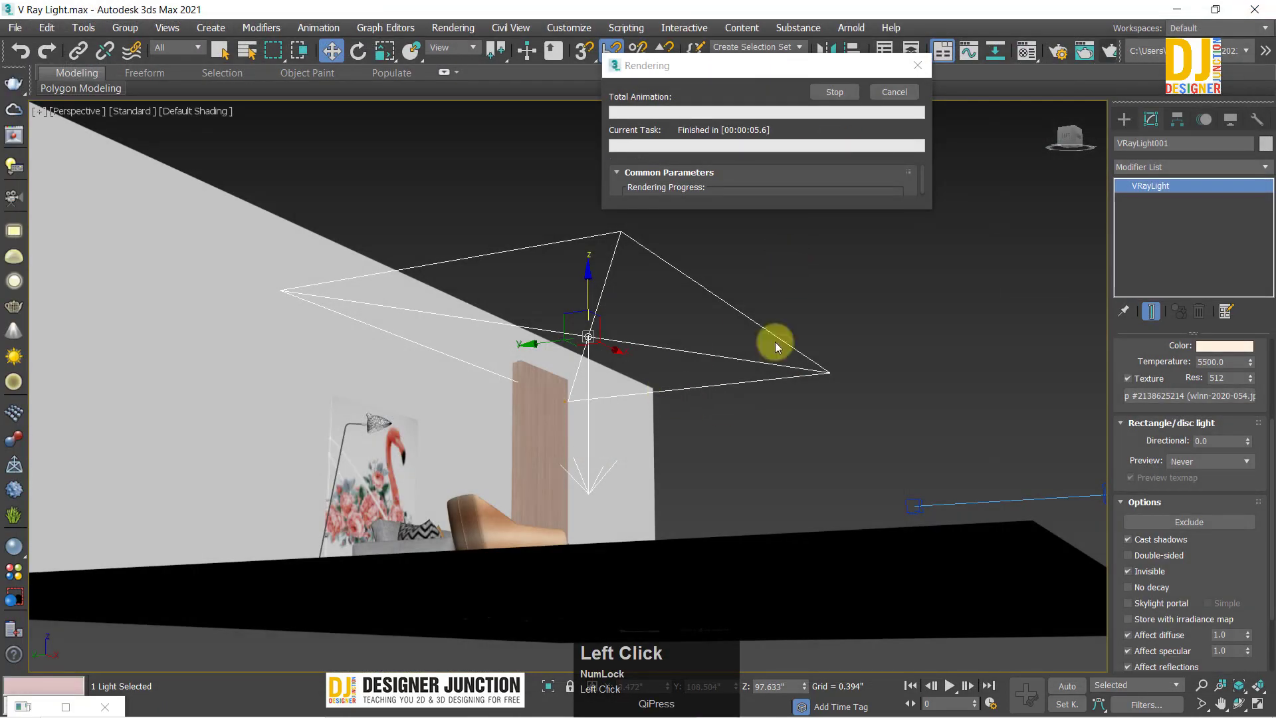
# Step: Switch to the PhysCamera001 view and test-render the living room under the textured plane light
pyautogui.hotkey('alt', 'w')
pyautogui.rightClick(968, 587)
pyautogui.hotkey('alt', 'w')
pyautogui.hotkey('shift', 'q')
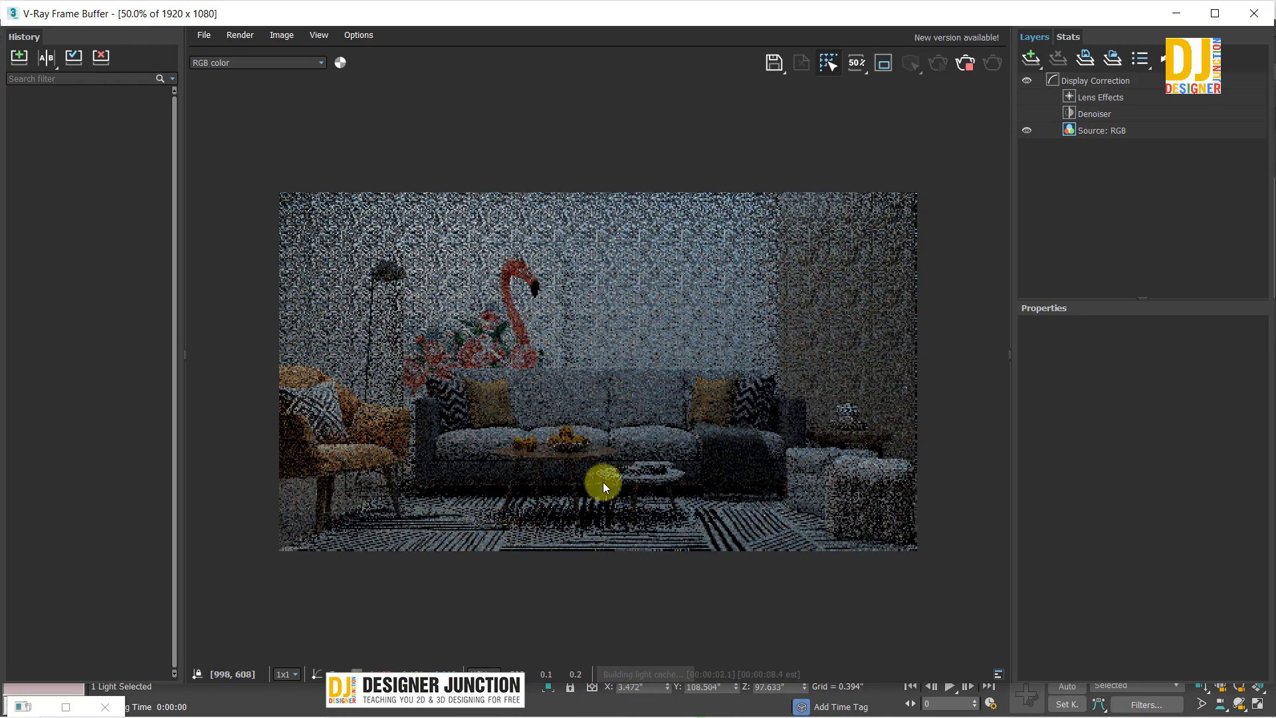
pyautogui.click(1239, 20)
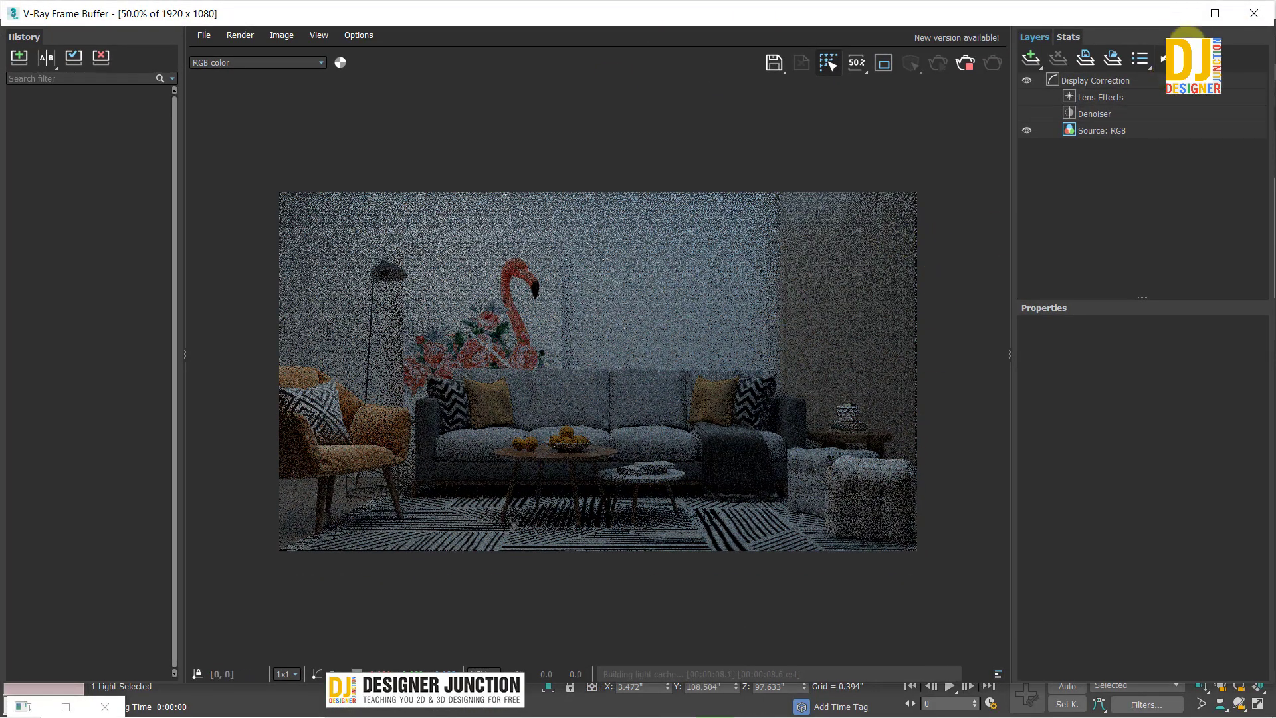
pyautogui.click(1254, 13)
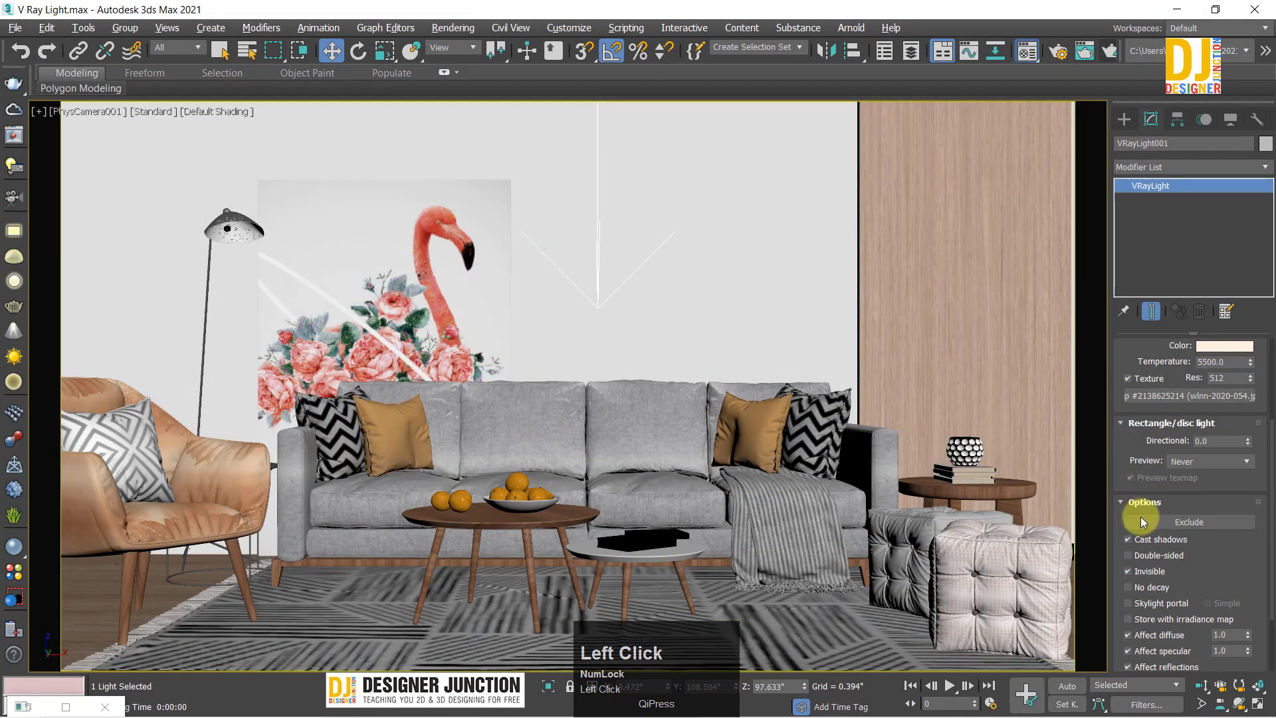
# Step: Place the light's wlnn-2020-054.jpg texture map as an instance in the Dark_metal sample slot of the Material Editor and view its image
pyautogui.press('m')
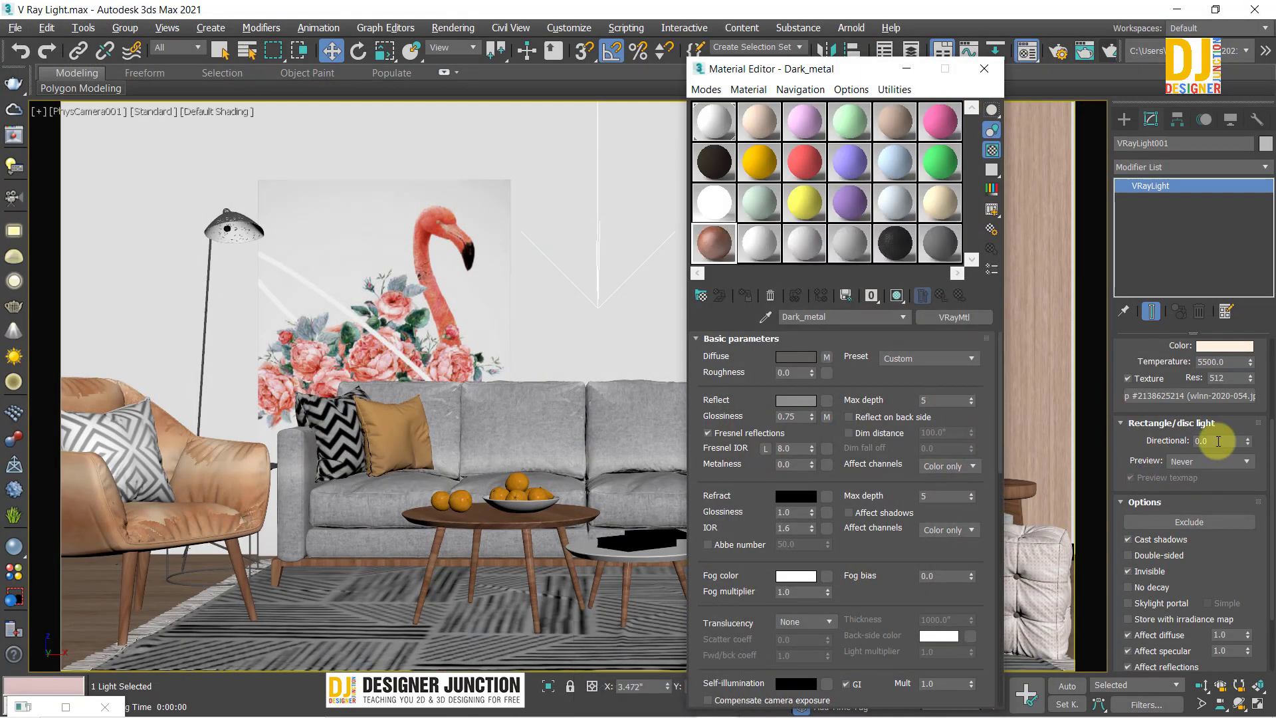
pyautogui.moveTo(1189, 395); pyautogui.dragTo(715, 244)
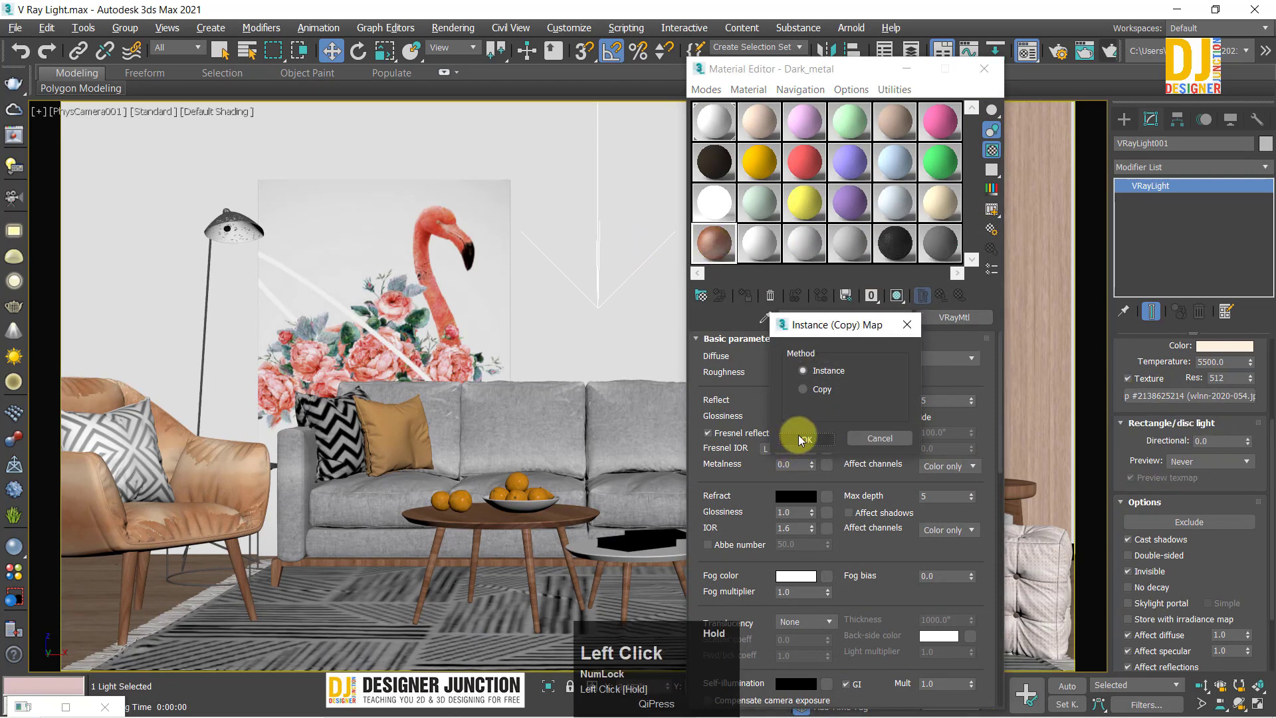
pyautogui.click(806, 439)
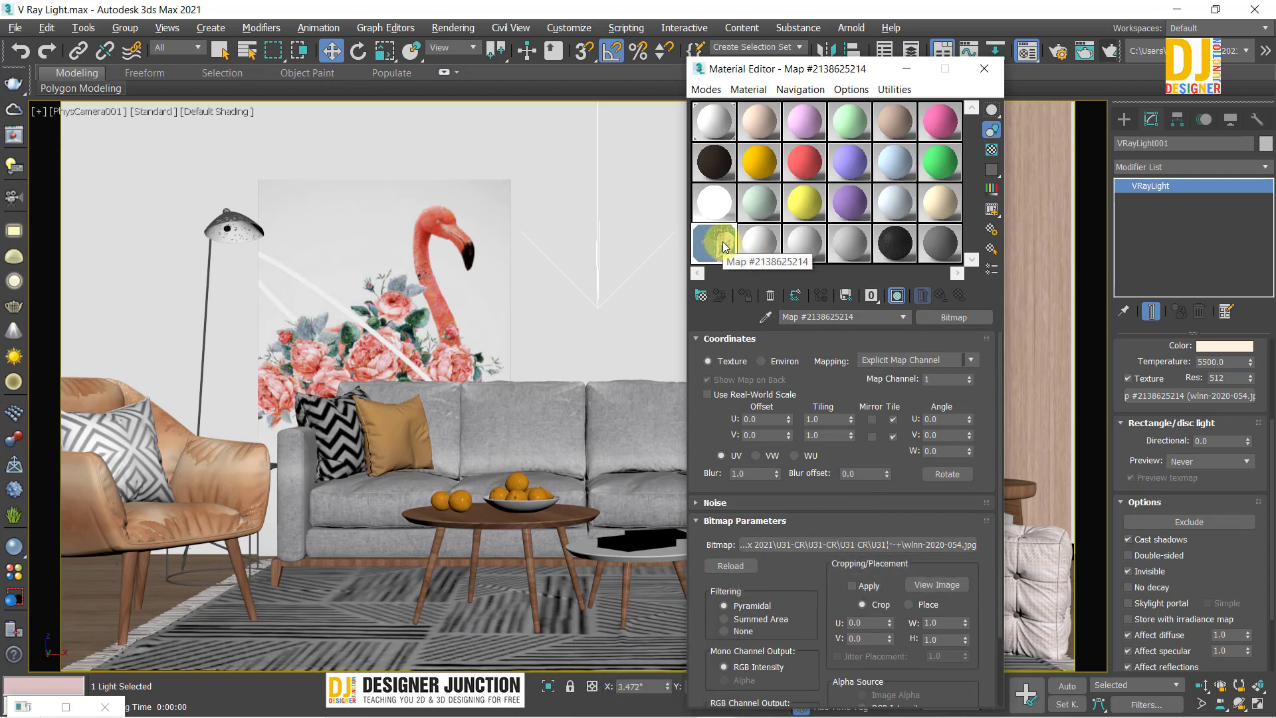
pyautogui.click(937, 584)
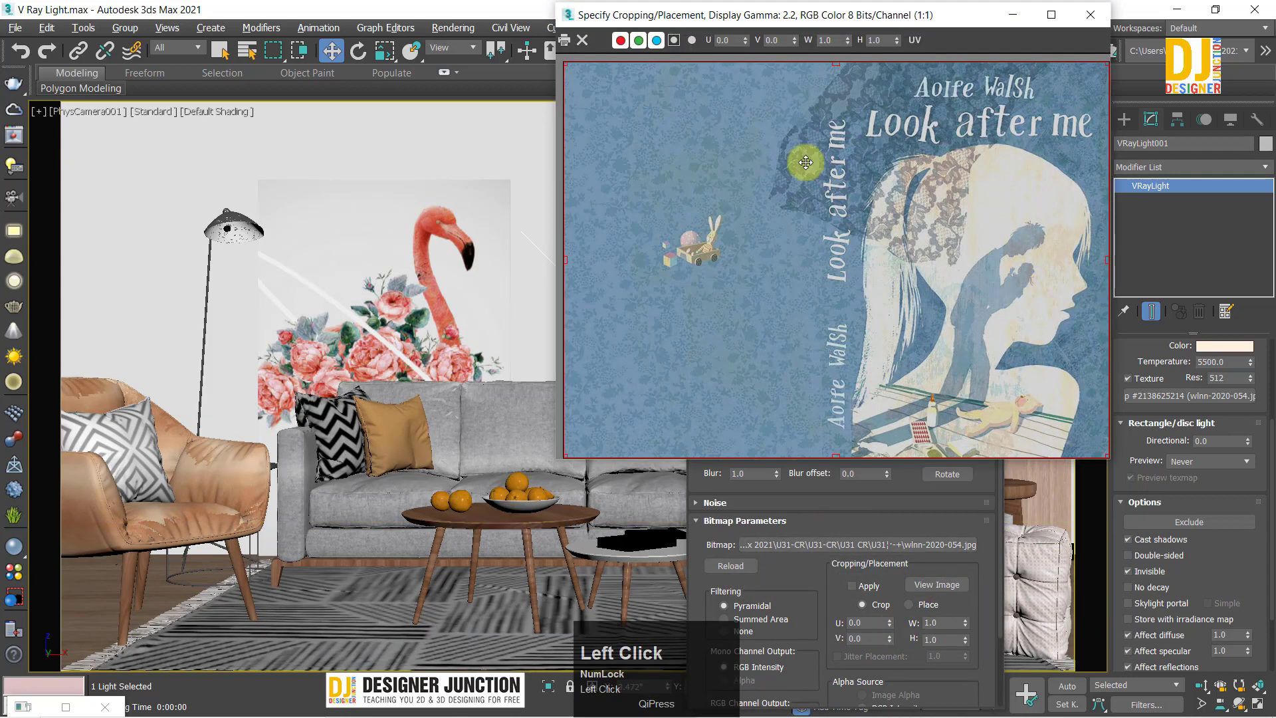
pyautogui.click(1093, 15)
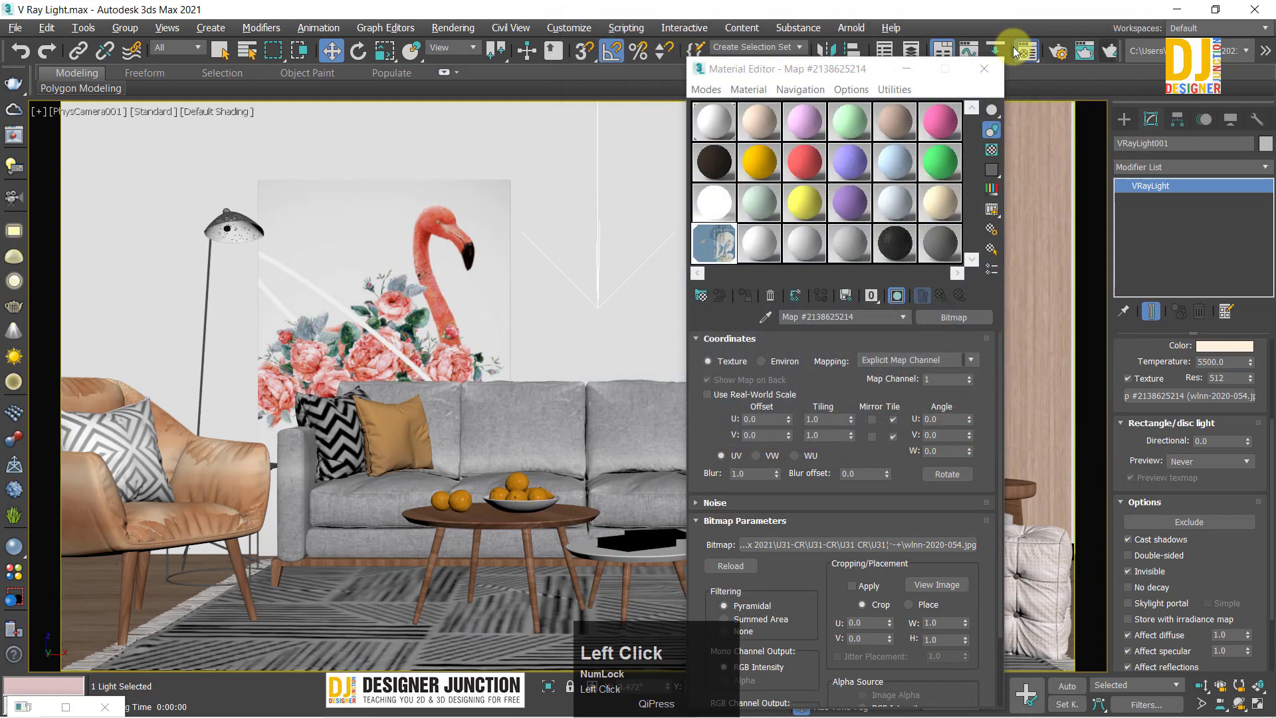
pyautogui.click(990, 72)
# Step: Test-render the camera view again to examine how the texture's colors tint the lighting
pyautogui.hotkey('shift', 'q')
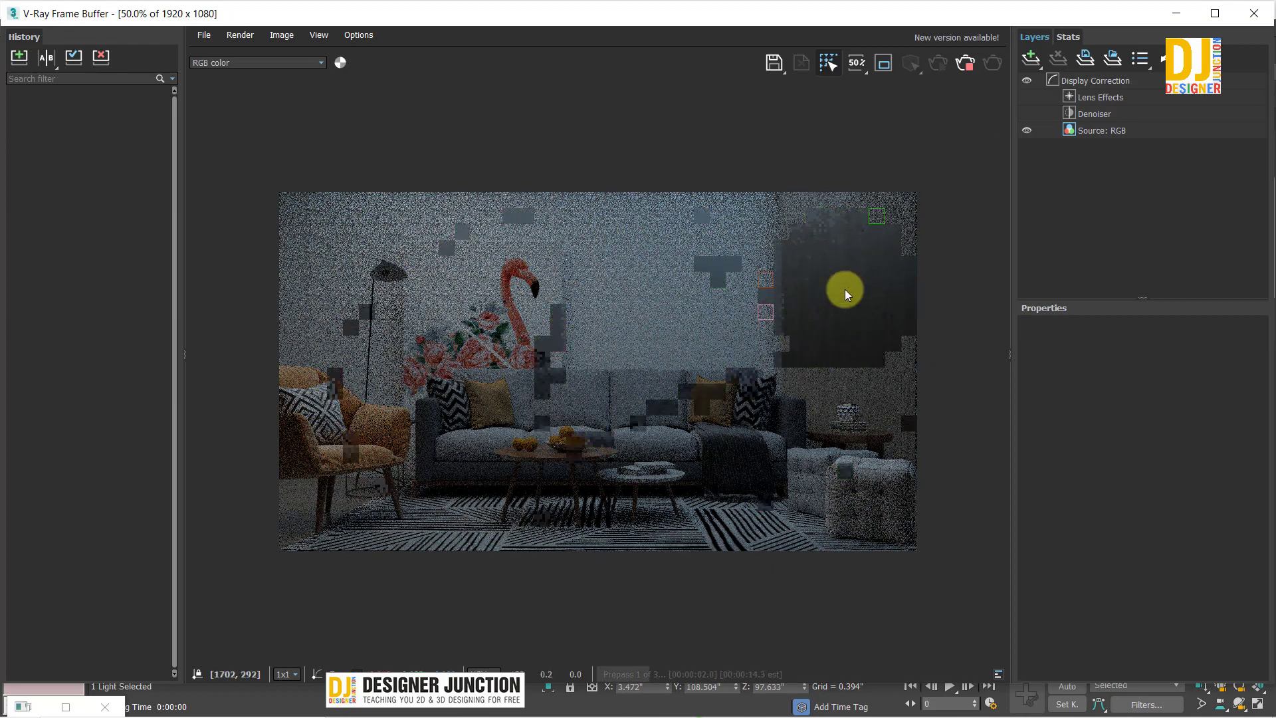
pyautogui.click(1253, 13)
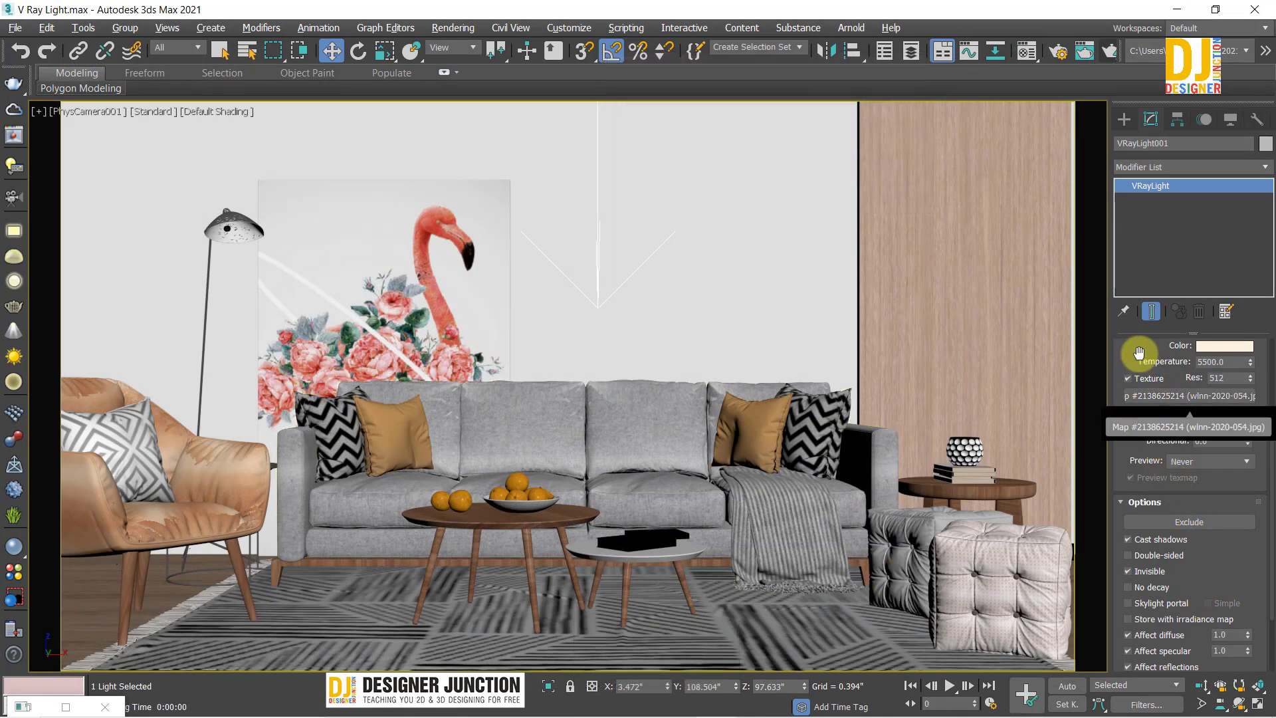
pyautogui.moveTo(1139, 354); pyautogui.dragTo(1151, 525)
pyautogui.click(1232, 468)
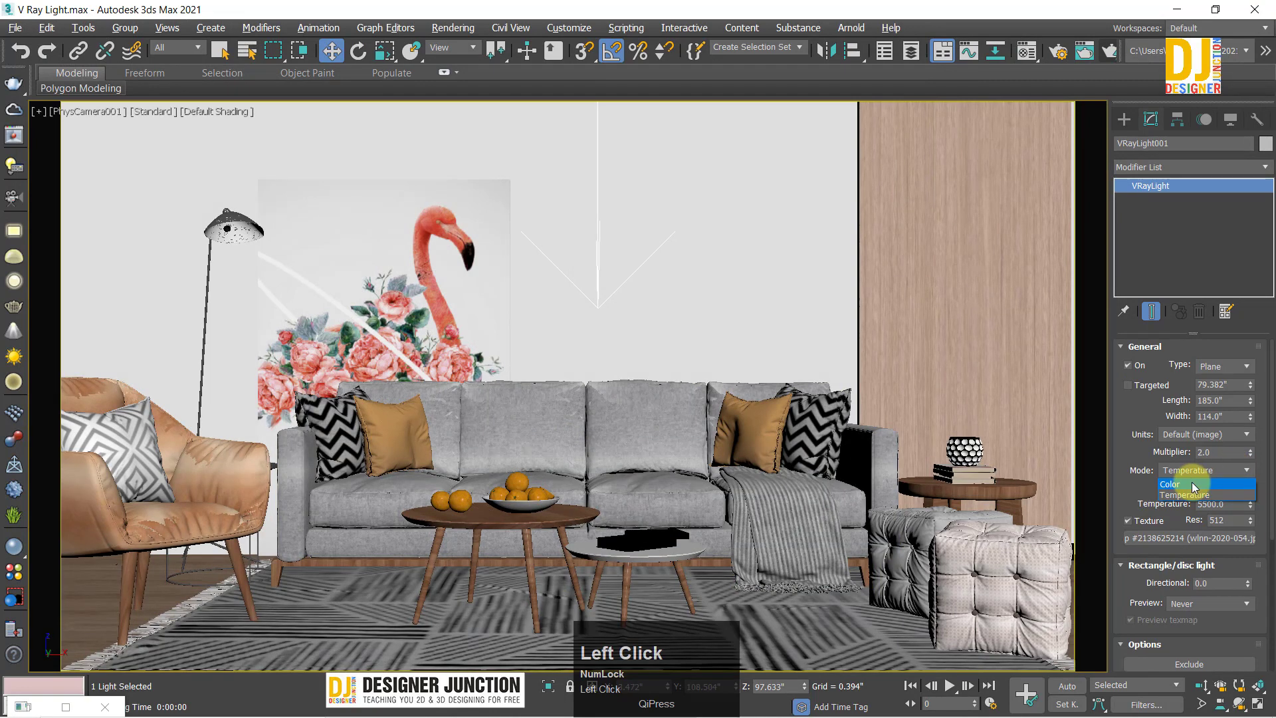
pyautogui.click(1126, 495)
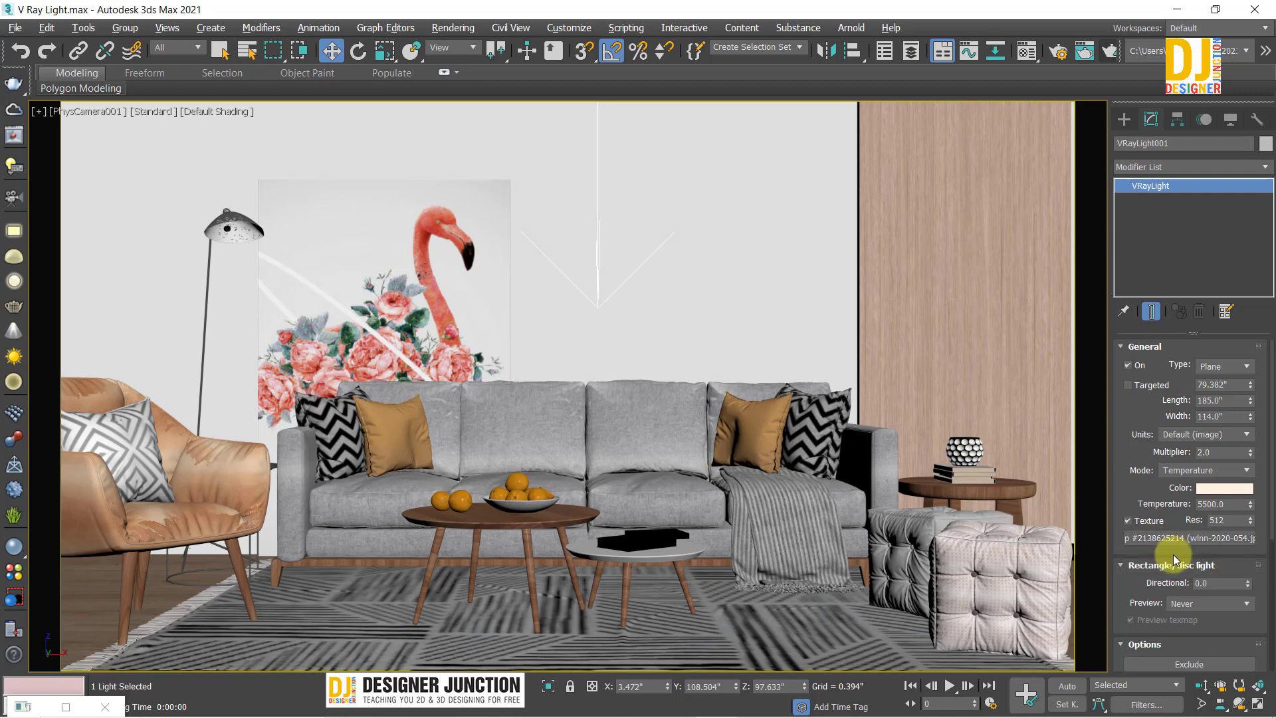
pyautogui.click(1141, 565)
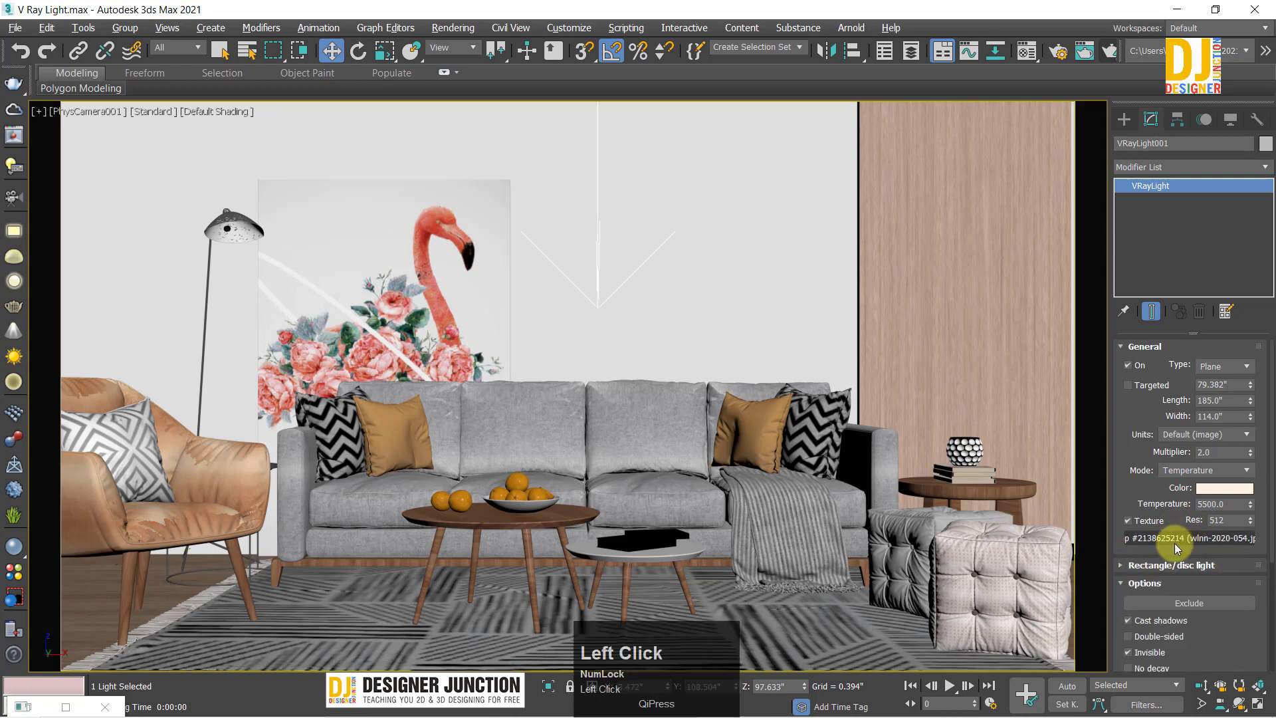
pyautogui.click(1135, 566)
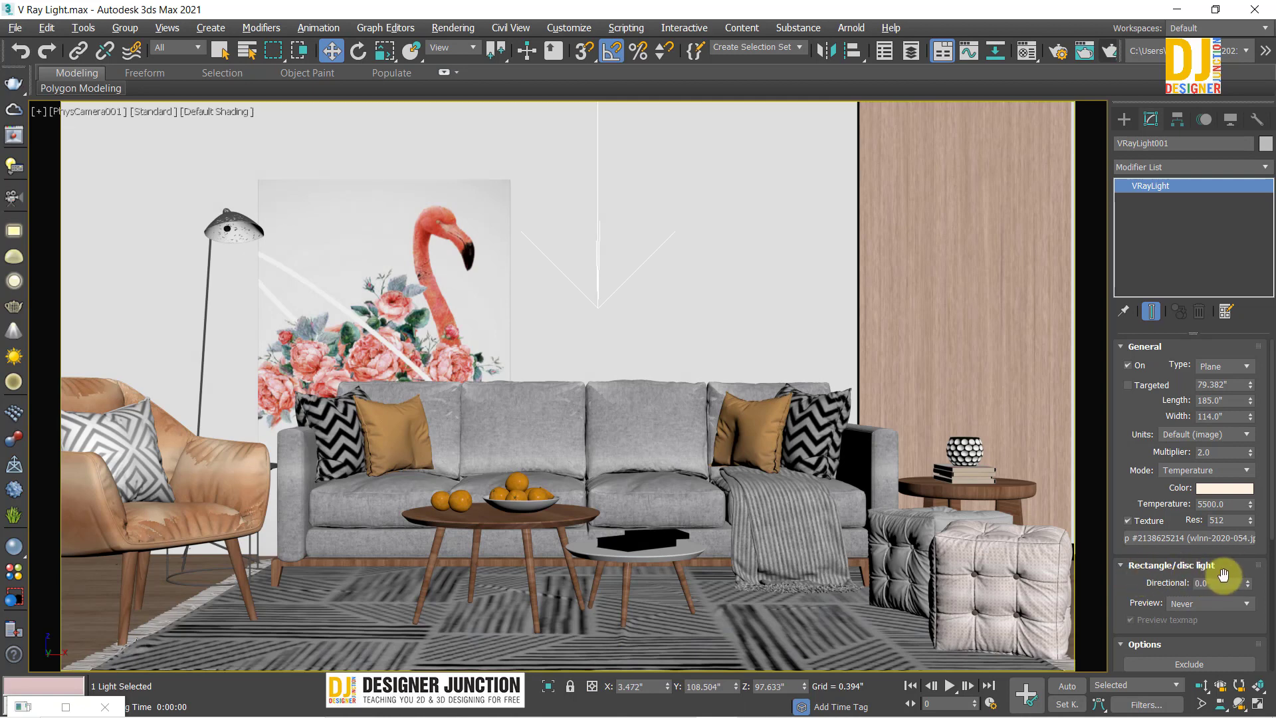
# Step: Set the plane light's Rectangle/disc light Preview to Always and examine the preview shape in the perspective view
pyautogui.moveTo(1130, 596); pyautogui.dragTo(1167, 532)
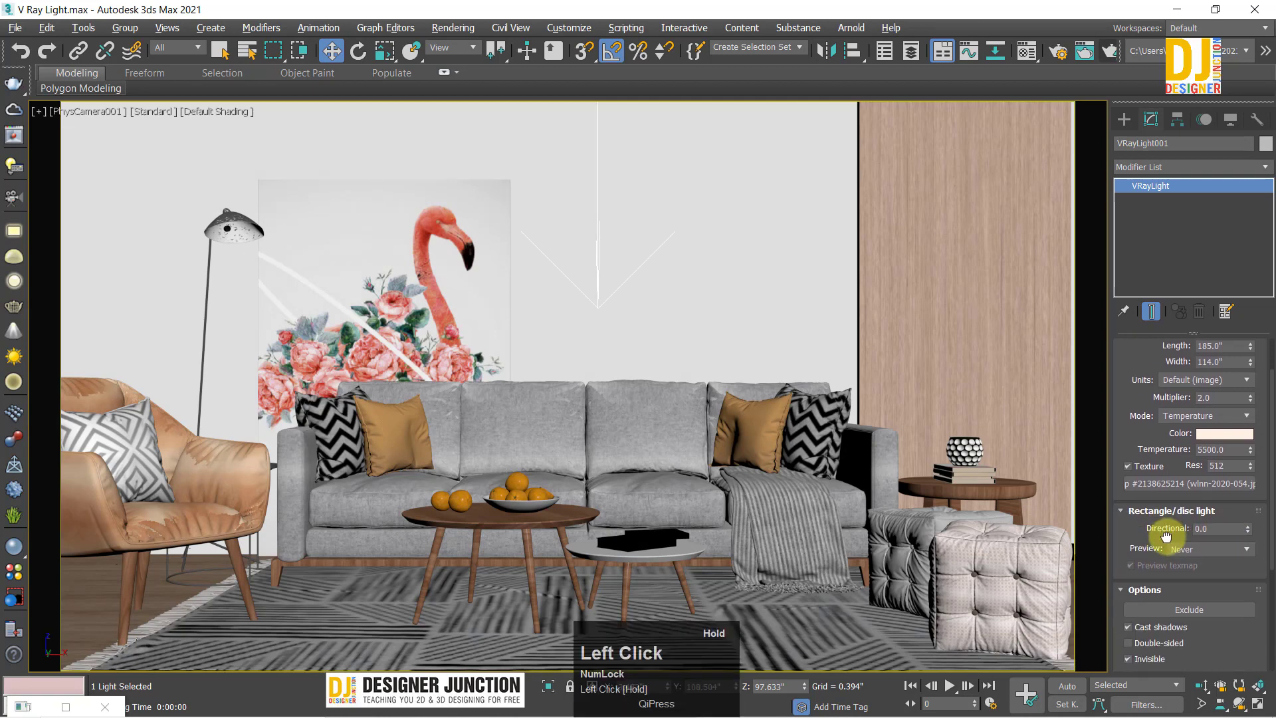
pyautogui.click(1207, 549)
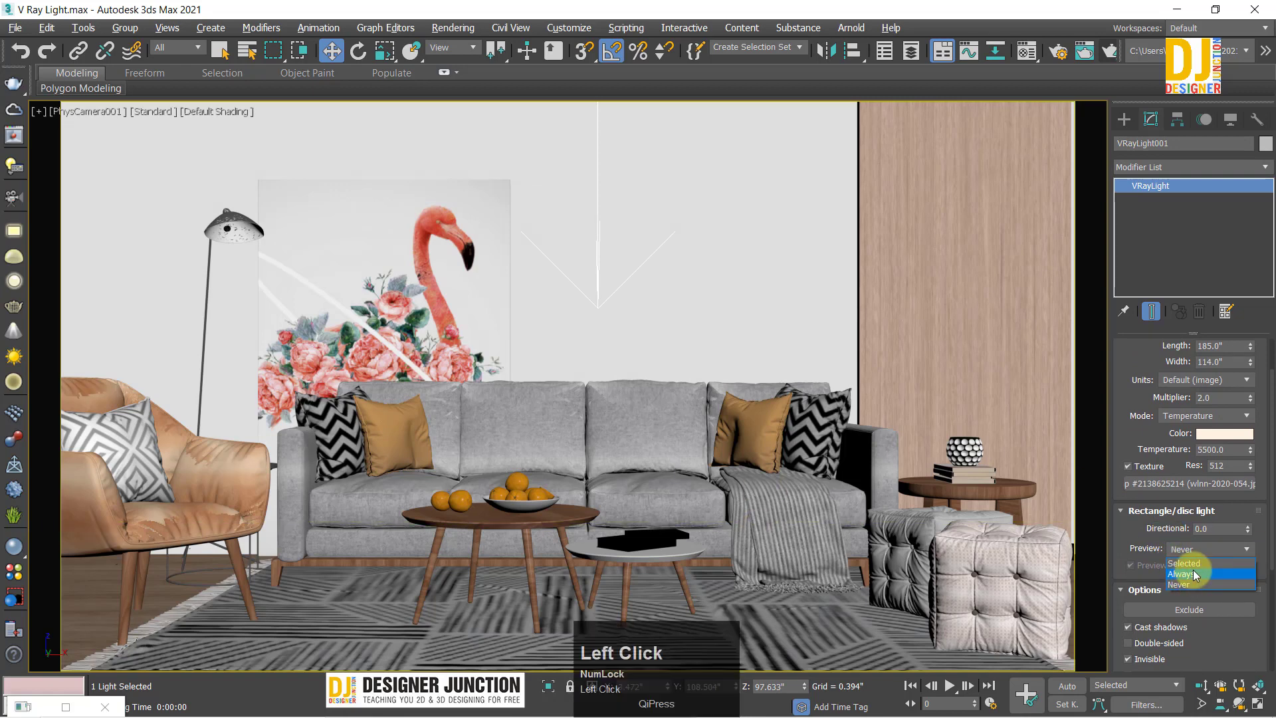
pyautogui.click(1194, 573)
pyautogui.hotkey('alt', 'w')
pyautogui.hotkey('alt', 'w')
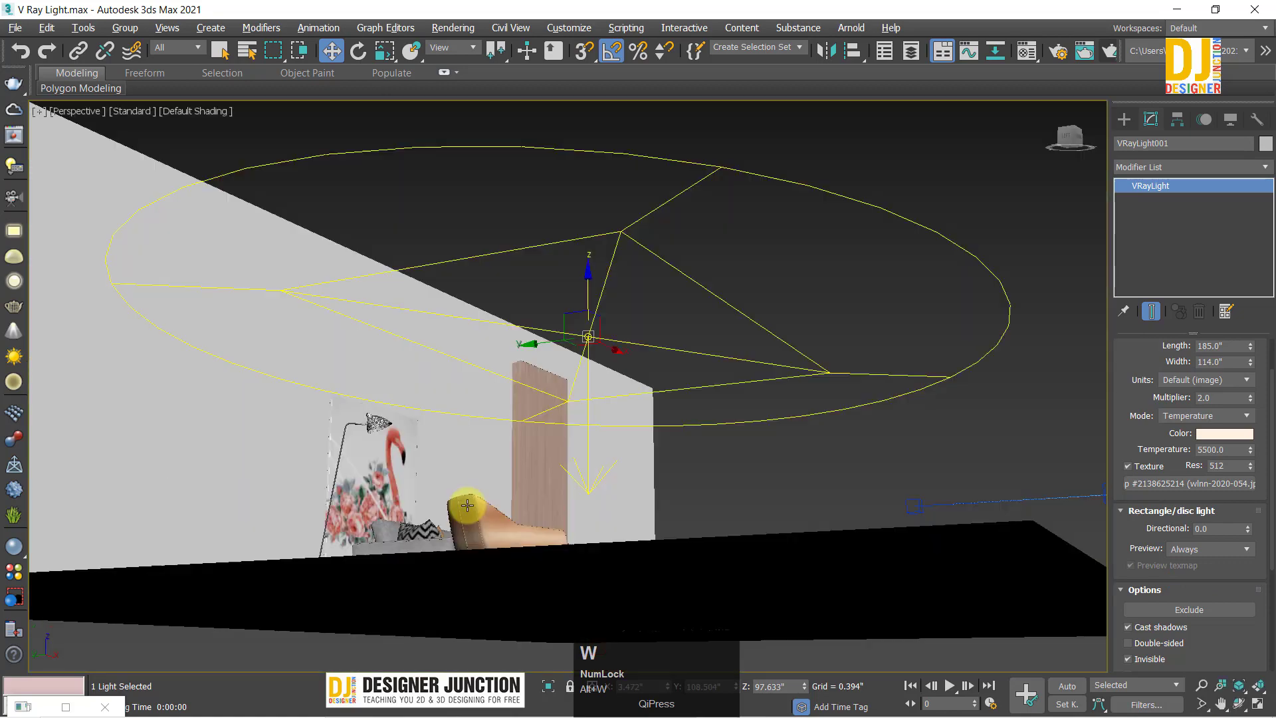
pyautogui.keyDown('alt'); pyautogui.moveTo(472, 507); pyautogui.dragTo(860, 409, button='middle'); pyautogui.keyUp('alt')
# Step: Switch the plane light's Preview to Never and back to Always to compare the viewport display
pyautogui.click(1220, 549)
pyautogui.click(1200, 584)
pyautogui.click(1215, 549)
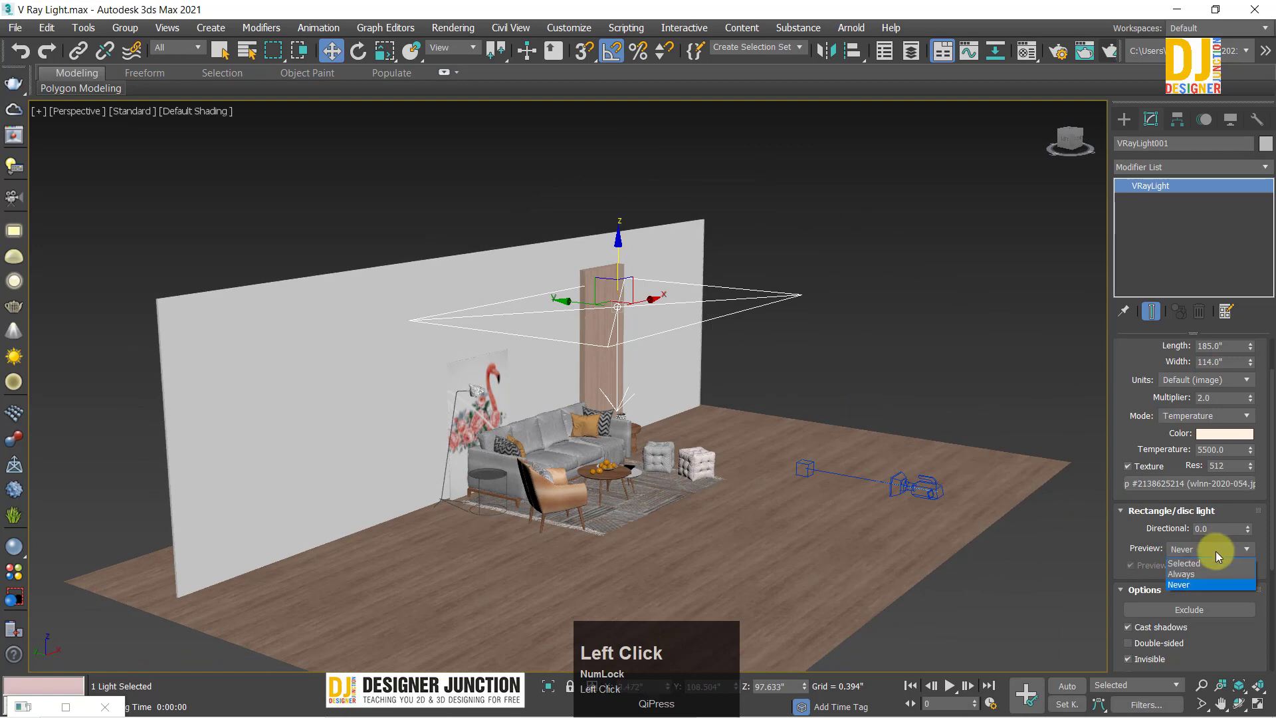
pyautogui.click(1217, 573)
pyautogui.keyDown('alt'); pyautogui.moveTo(792, 364); pyautogui.dragTo(951, 214, button='middle'); pyautogui.keyUp('alt')
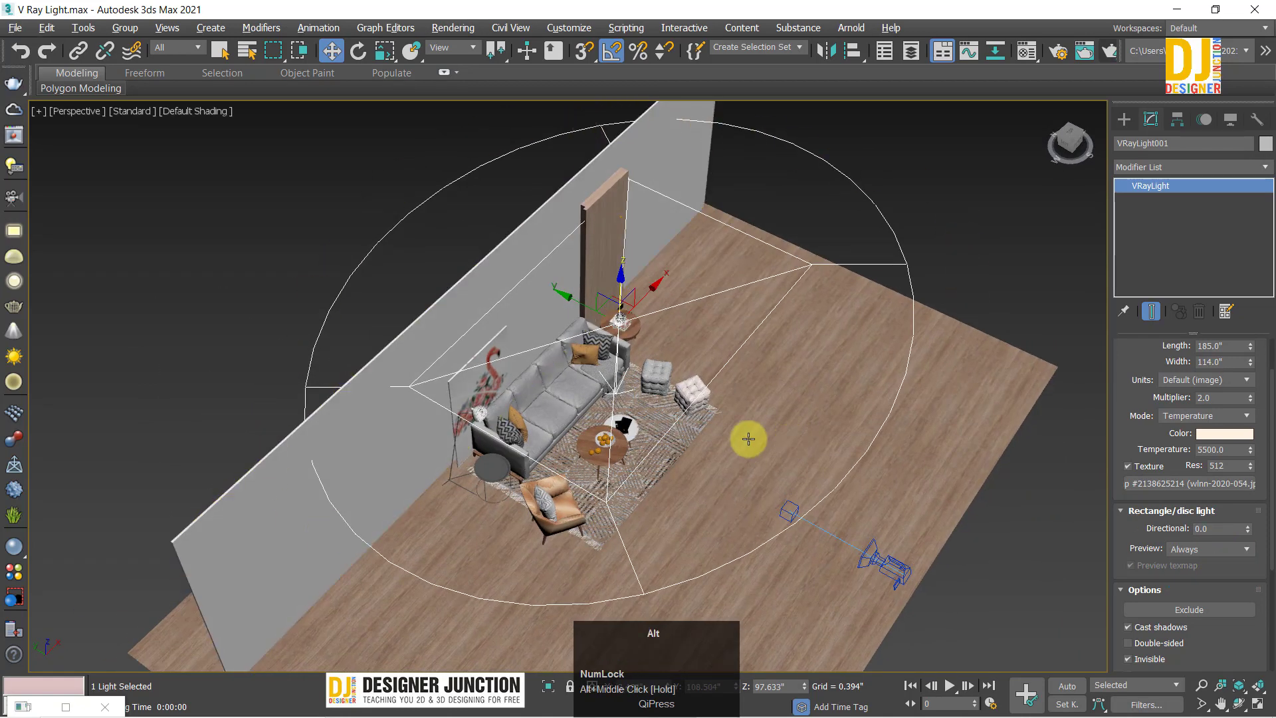
pyautogui.keyDown('alt'); pyautogui.moveTo(746, 439); pyautogui.dragTo(780, 398, button='middle'); pyautogui.keyUp('alt')
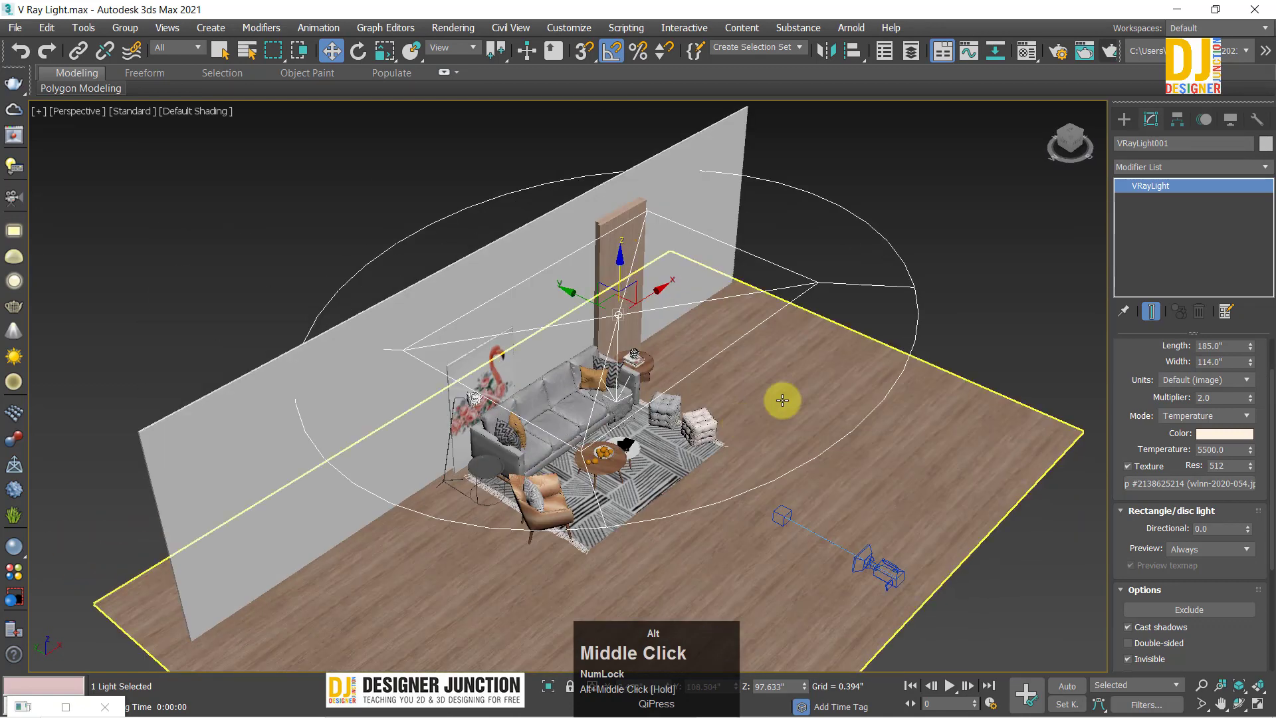
# Step: Set the plane light's Directional value to 1.0 and check the preview shape from another angle
pyautogui.click(1247, 525)
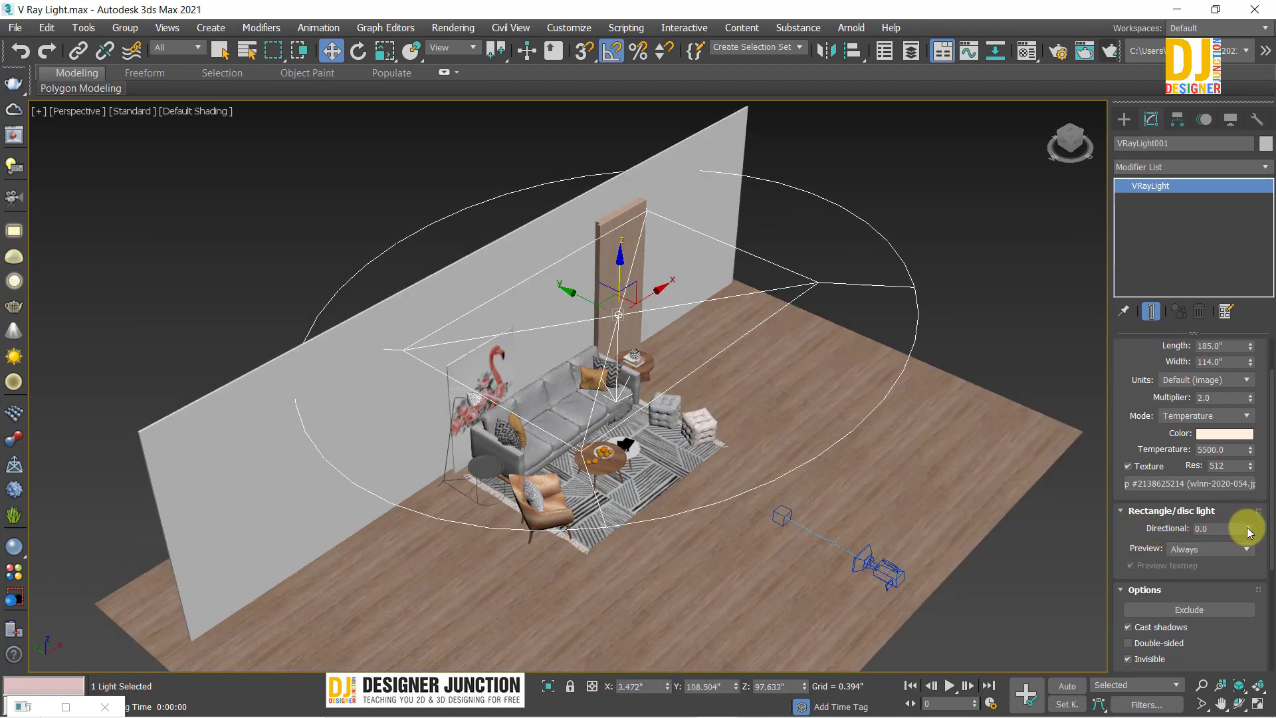
pyautogui.moveTo(1247, 526); pyautogui.dragTo(1251, 393)
pyautogui.keyDown('alt'); pyautogui.moveTo(798, 484); pyautogui.dragTo(763, 448, button='middle'); pyautogui.keyUp('alt')
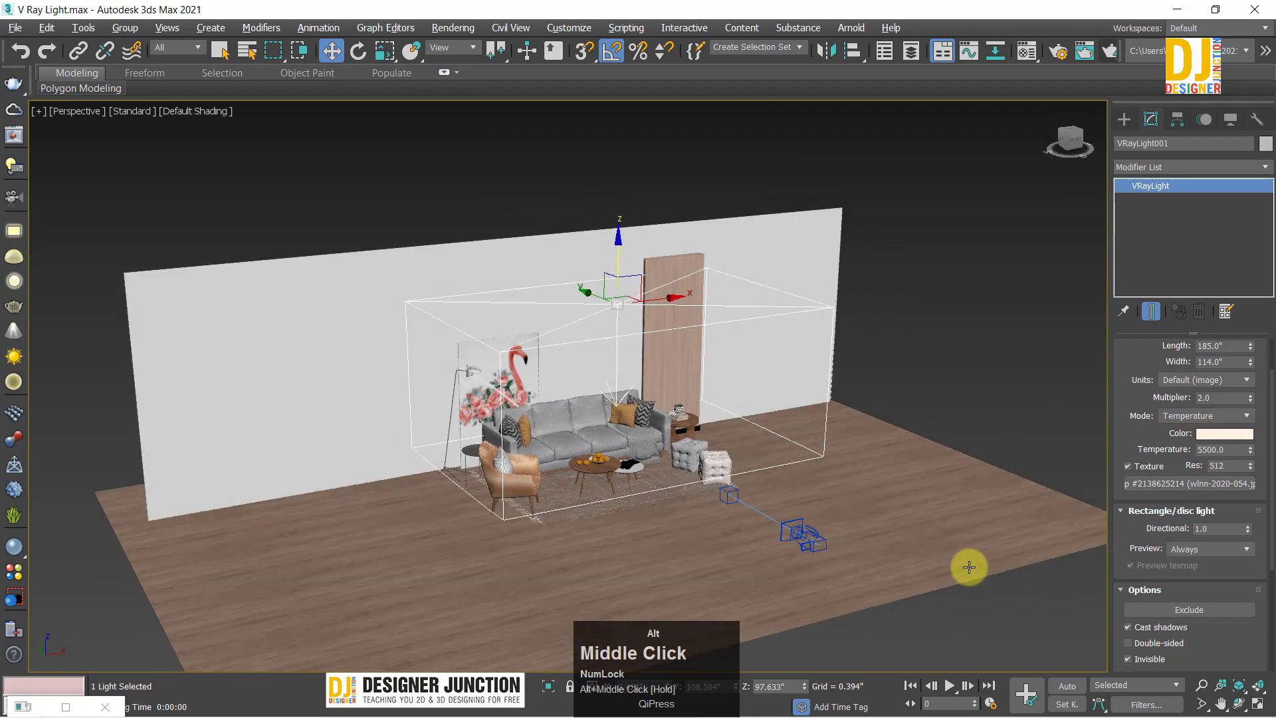
# Step: Frame the sofa area from above in the perspective view and test-render the fully directional textured light
pyautogui.hotkey('alt', 'w')
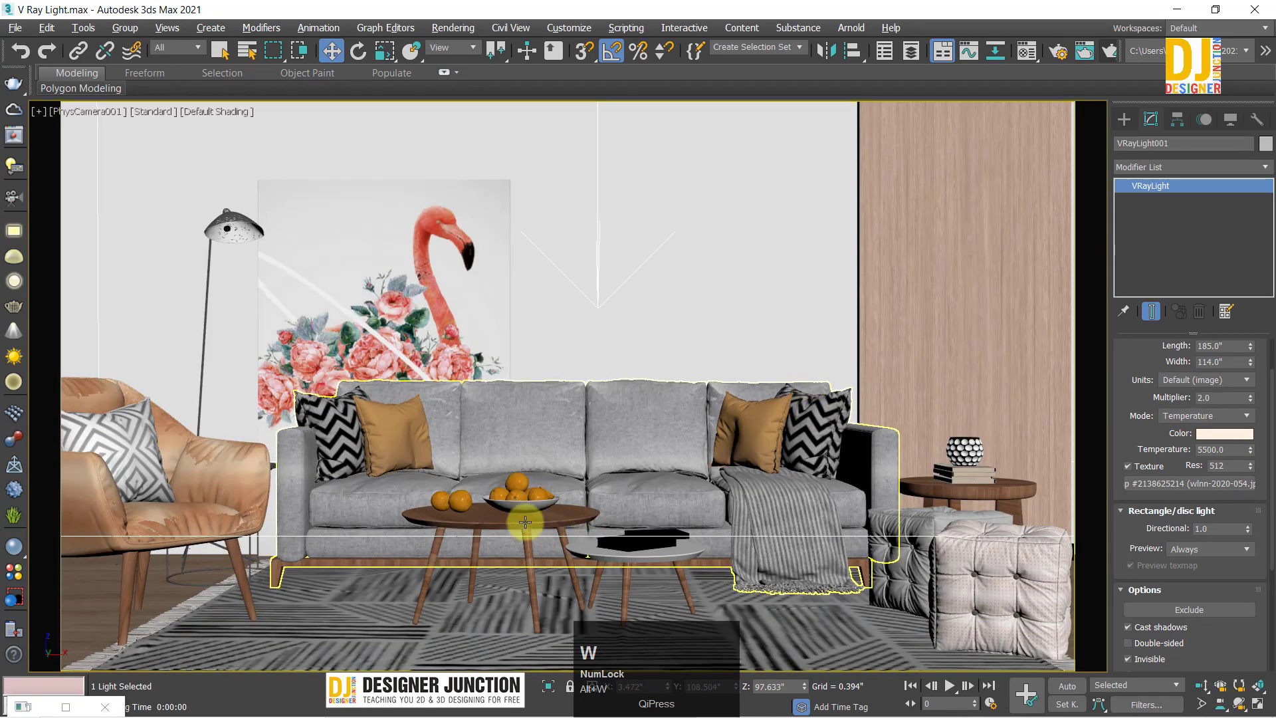
pyautogui.hotkey('alt', 'w')
pyautogui.hotkey('alt', 'w')
pyautogui.scroll(2, 465, 518)
pyautogui.keyDown('alt'); pyautogui.moveTo(709, 449); pyautogui.dragTo(649, 419, button='middle'); pyautogui.keyUp('alt')
pyautogui.hotkey('shift', 'q')
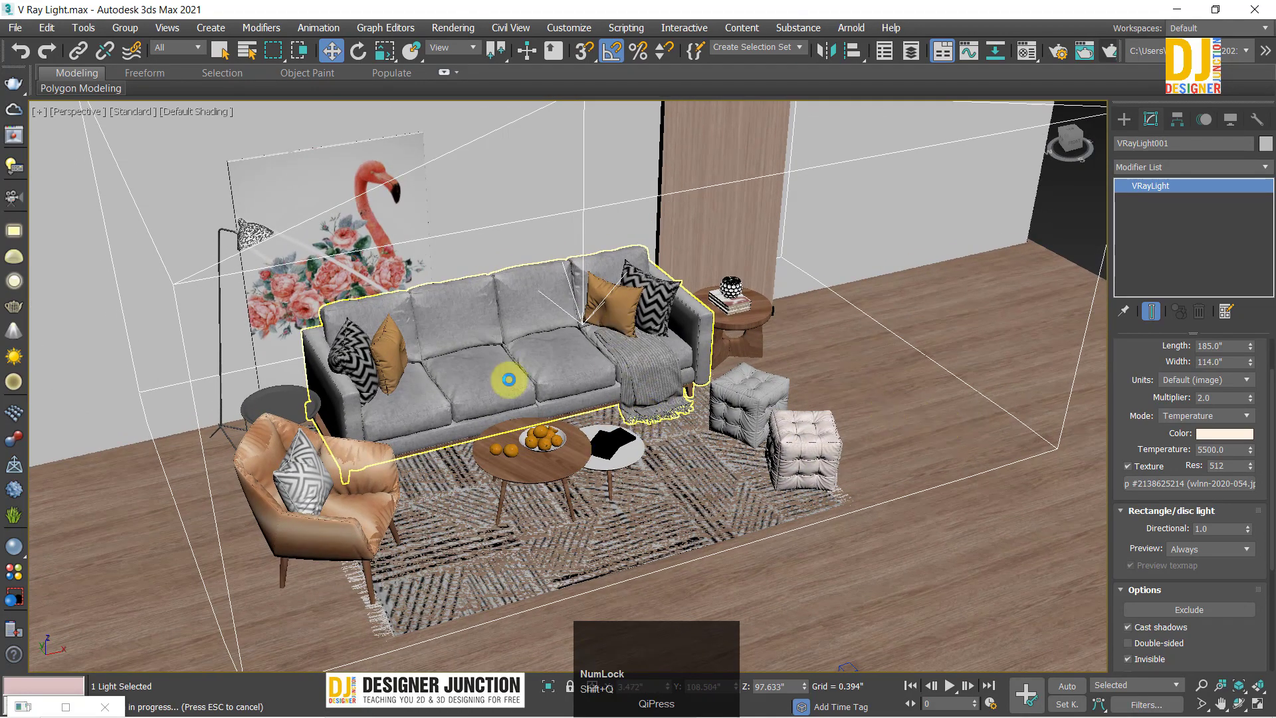
pyautogui.press('q')
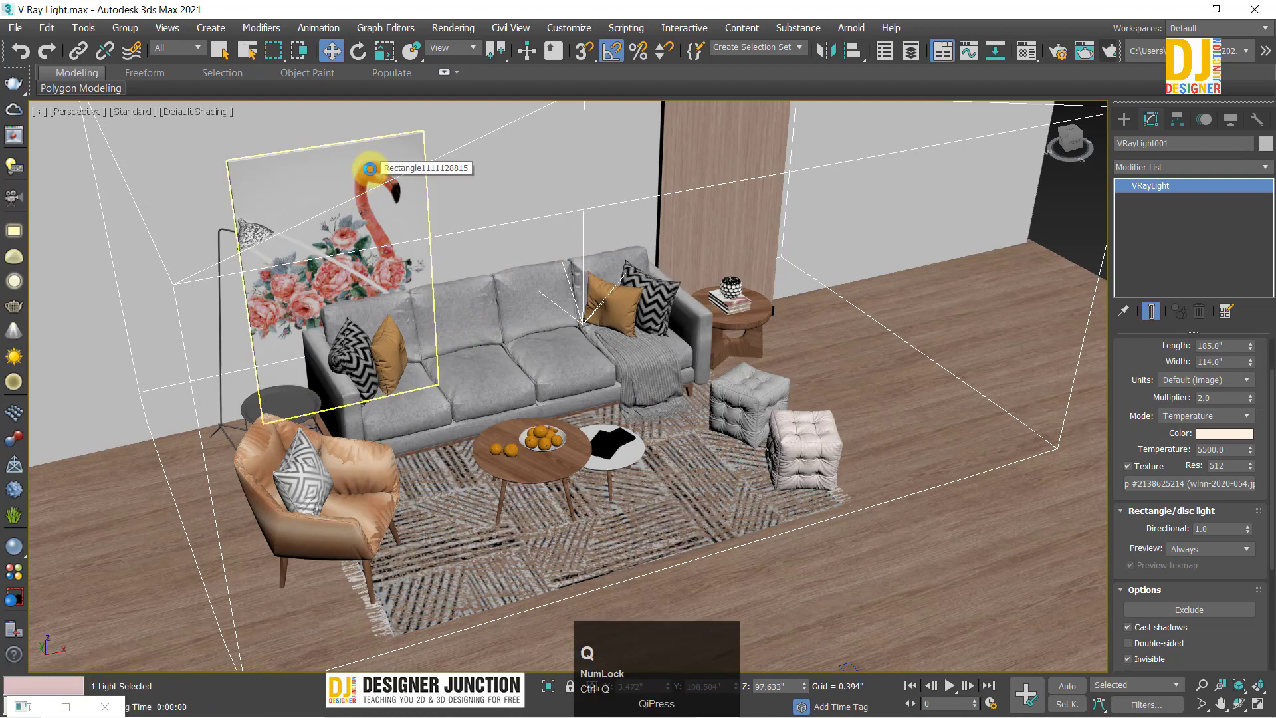
pyautogui.click(1109, 51)
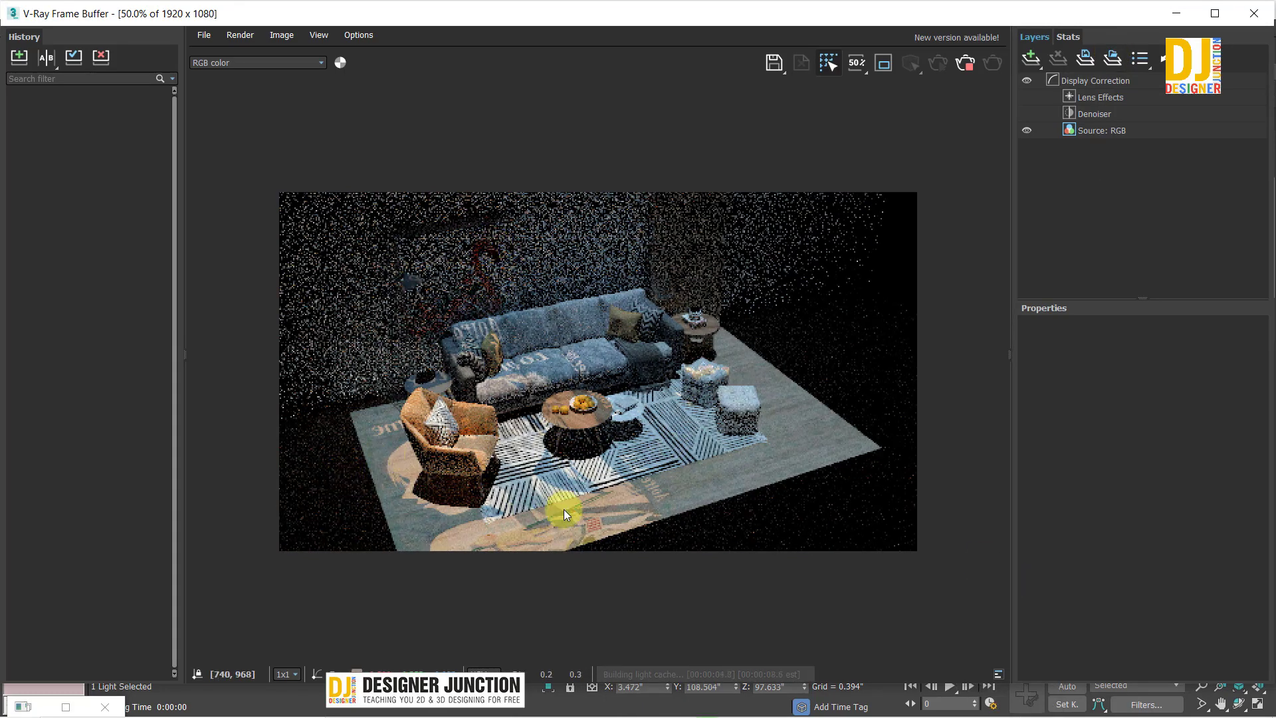
# Step: Examine the texture projected on the rug, floor and sofa in the render at different magnifications, and close the frame buffer
pyautogui.scroll(2, 555, 505)
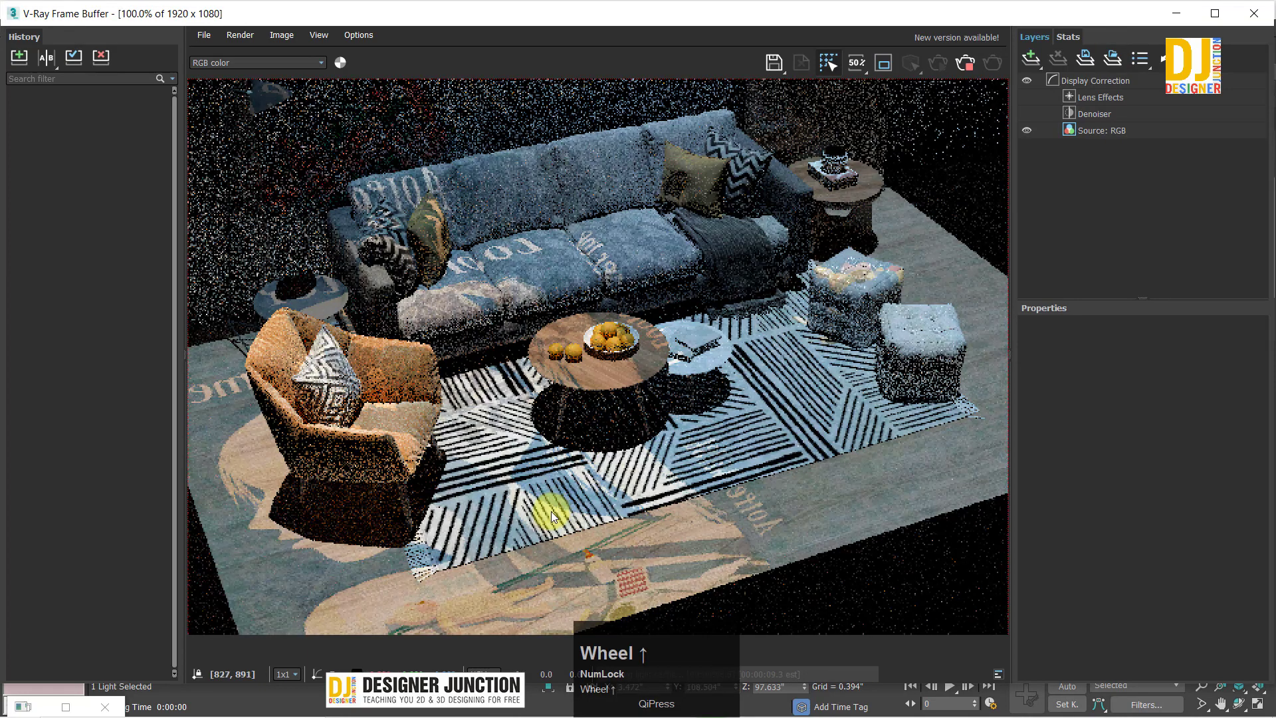
pyautogui.moveTo(552, 512); pyautogui.dragTo(531, 432, button='middle')
pyautogui.scroll(4, 744, 560)
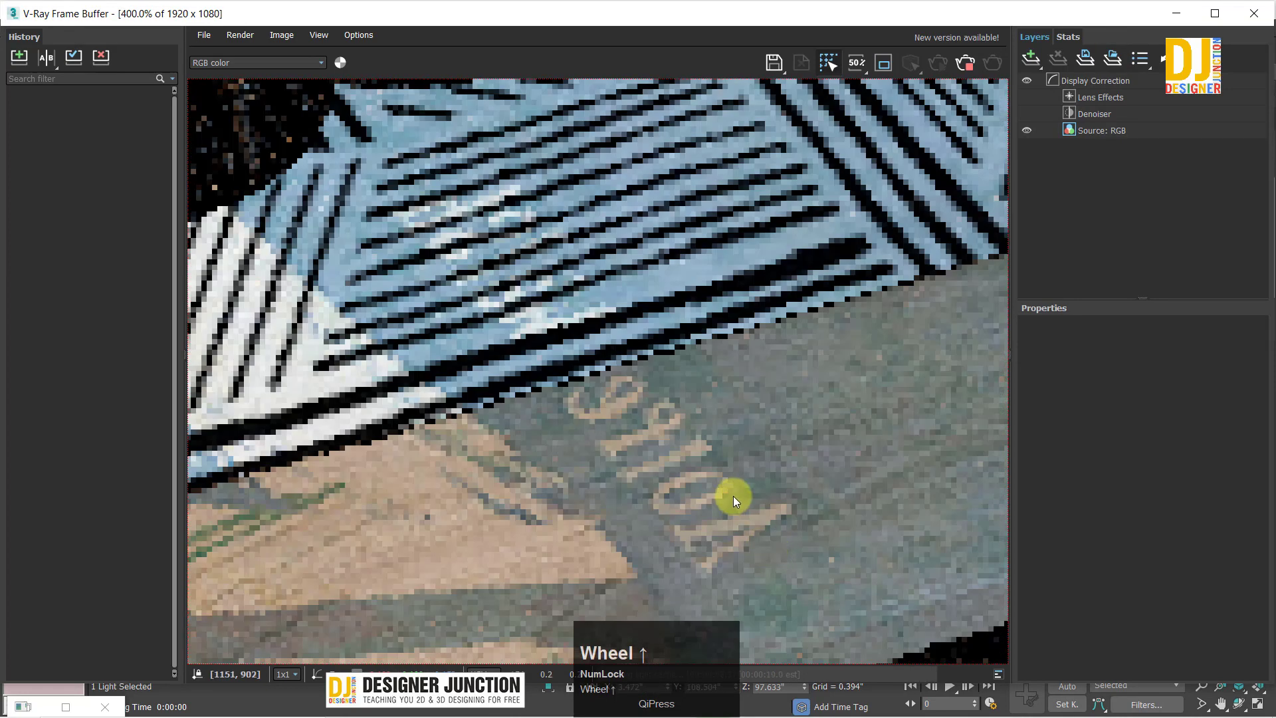
pyautogui.scroll(-1, 739, 551)
pyautogui.scroll(-1, 682, 483)
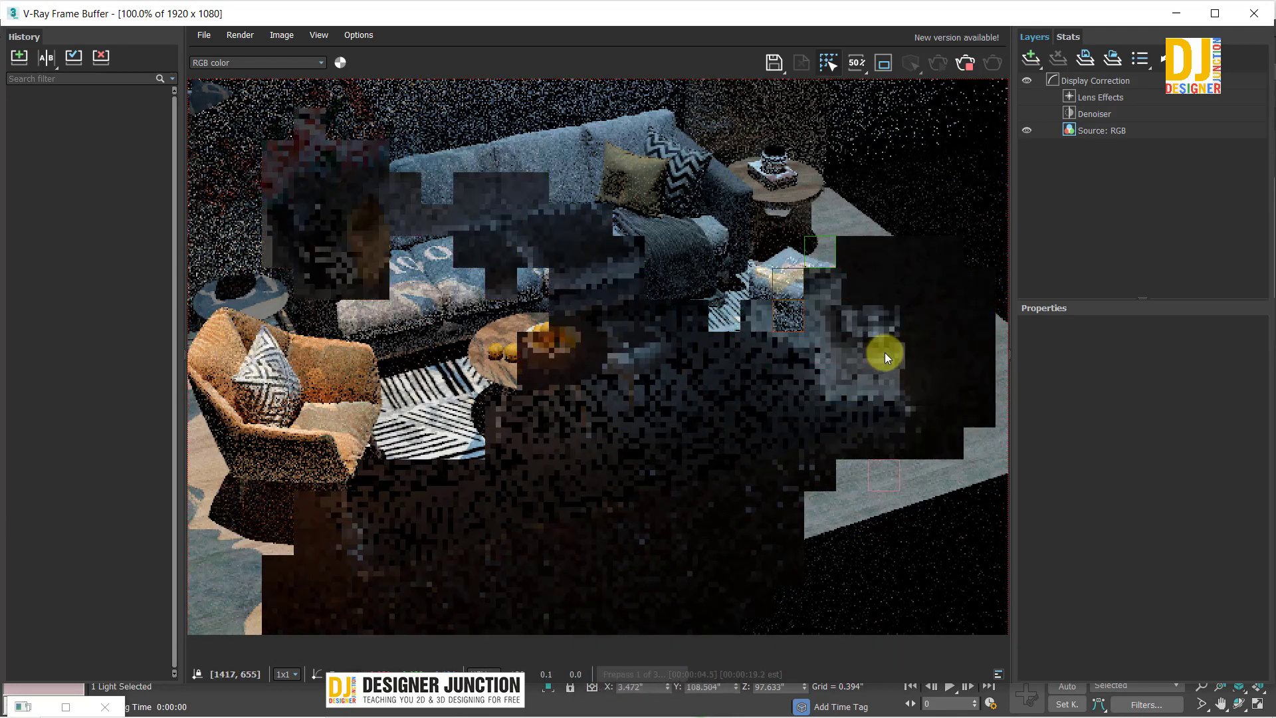
pyautogui.scroll(-1, 565, 328)
pyautogui.scroll(2, 545, 423)
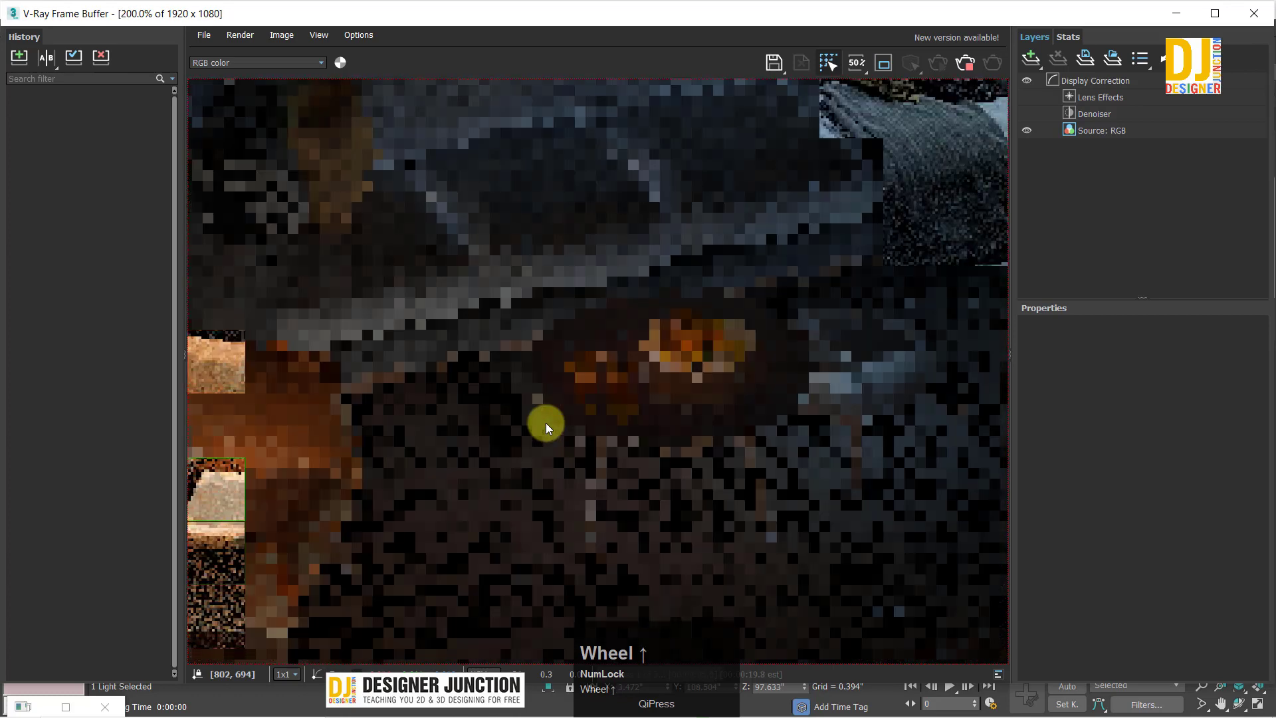
pyautogui.scroll(-1, 545, 422)
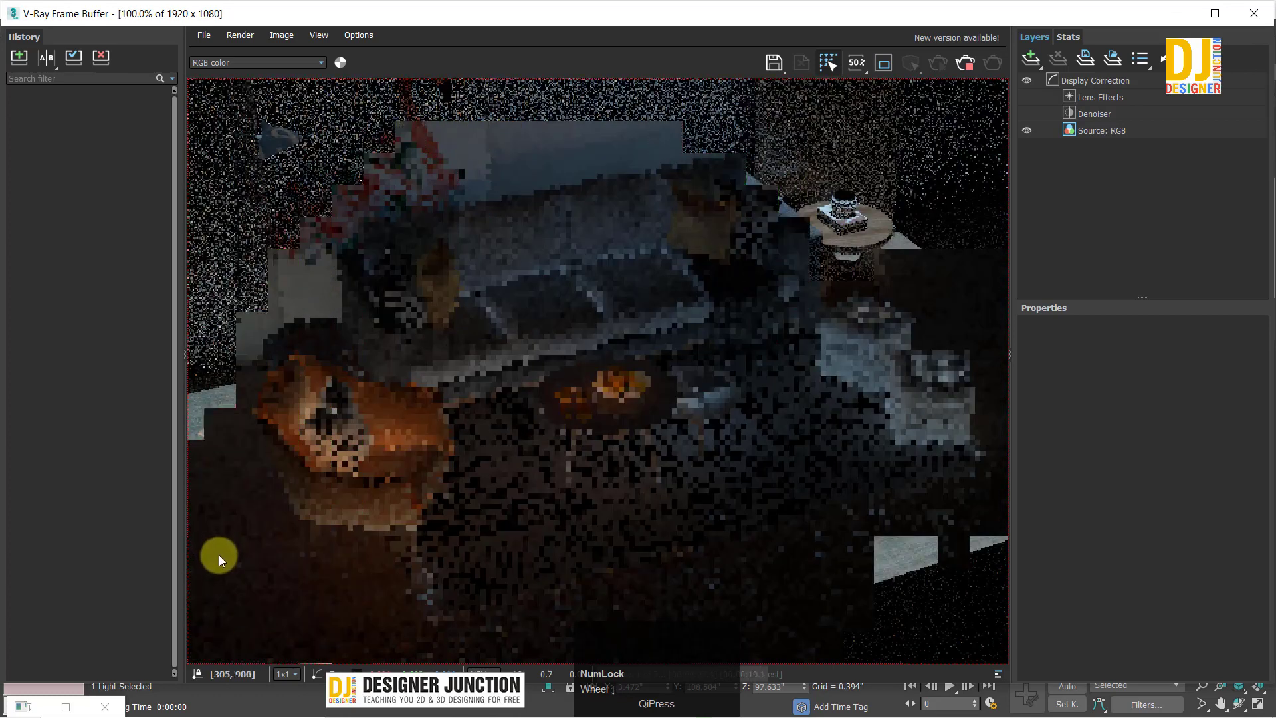
pyautogui.scroll(-2, 388, 530)
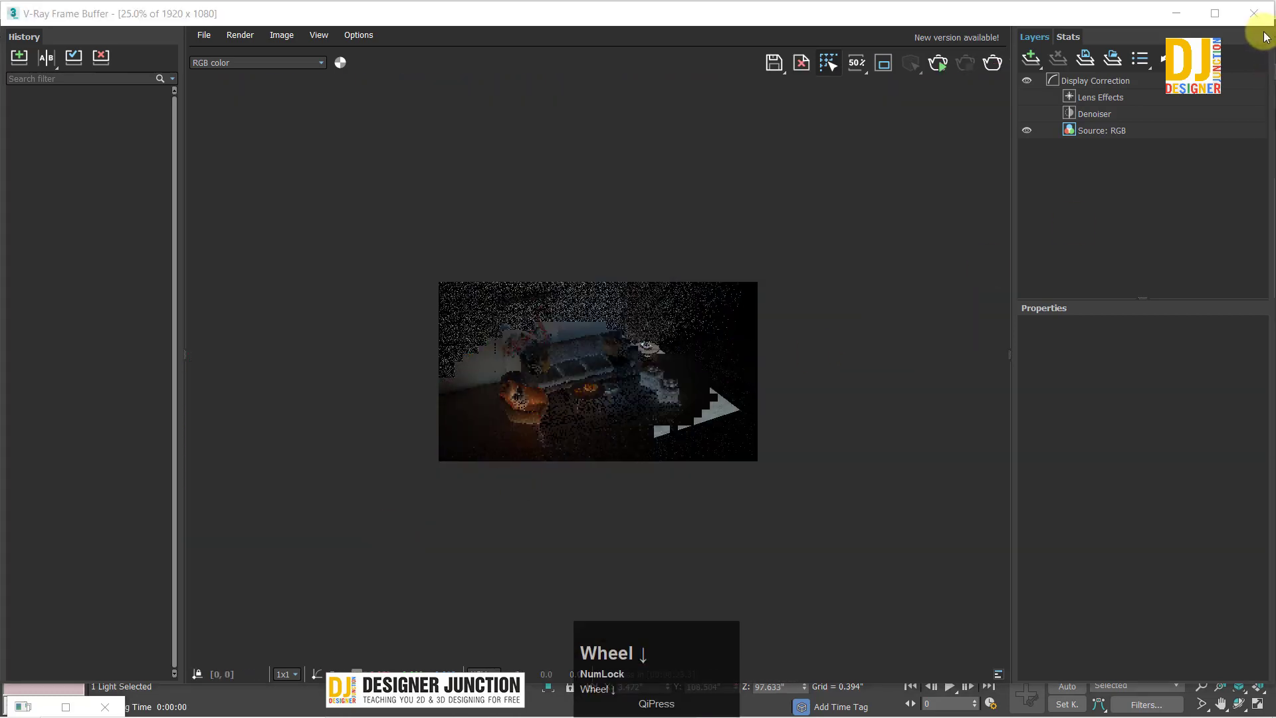
pyautogui.click(1254, 13)
# Step: Set the plane light's Directional value to 0.38 and check the spread of its preview shape in the Left view
pyautogui.click(1215, 549)
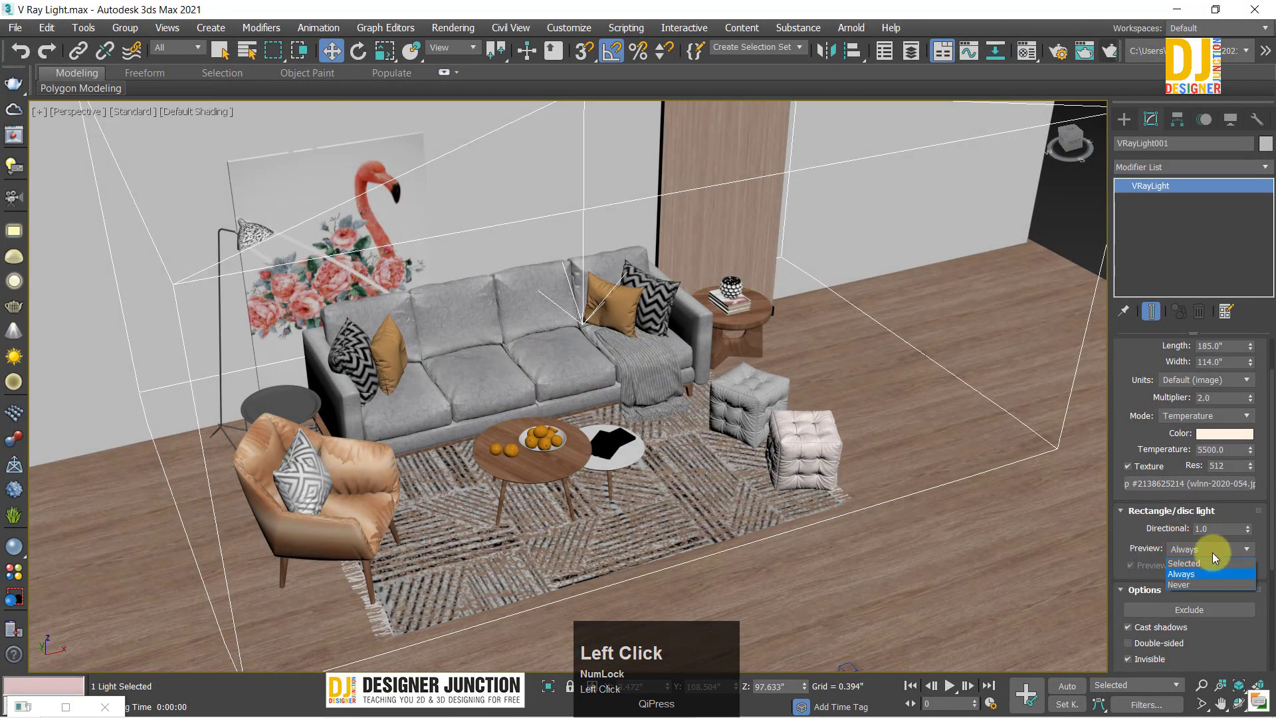
pyautogui.click(1231, 522)
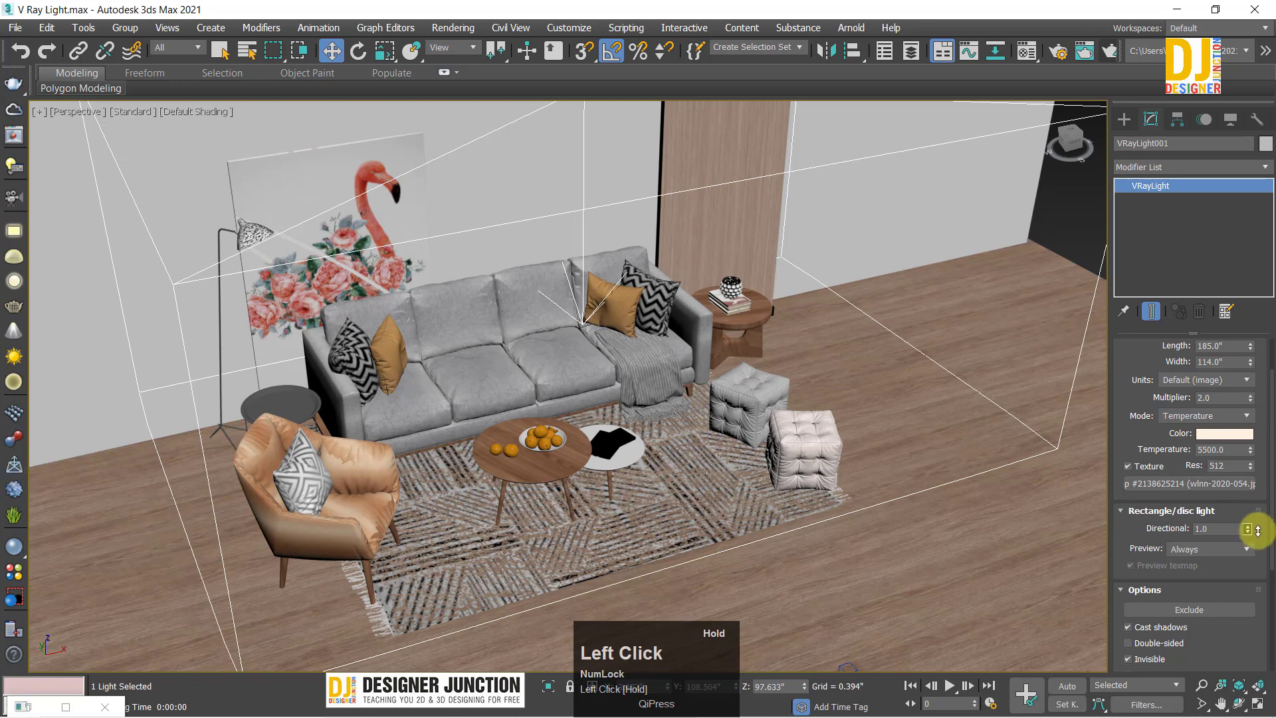
pyautogui.moveTo(1247, 528); pyautogui.dragTo(1247, 562)
pyautogui.hotkey('alt', 'w')
pyautogui.hotkey('alt', 'w')
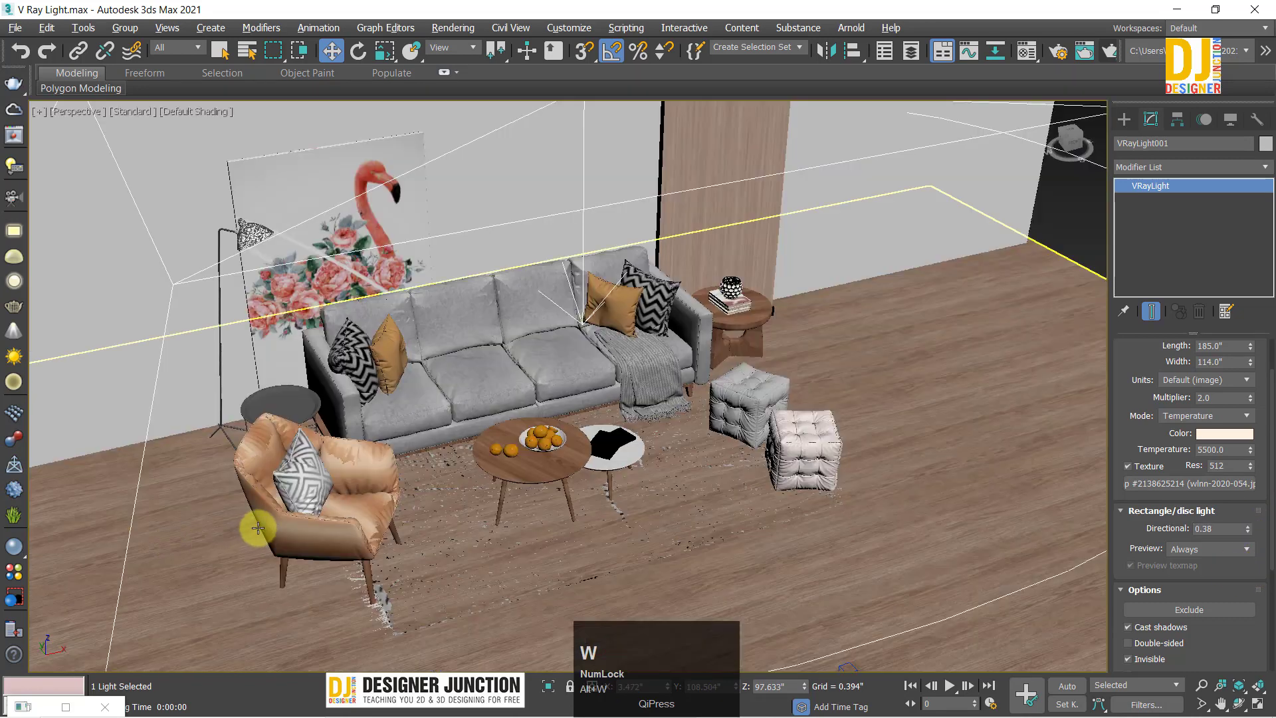
pyautogui.hotkey('alt', 'w')
pyautogui.hotkey('alt', 'w')
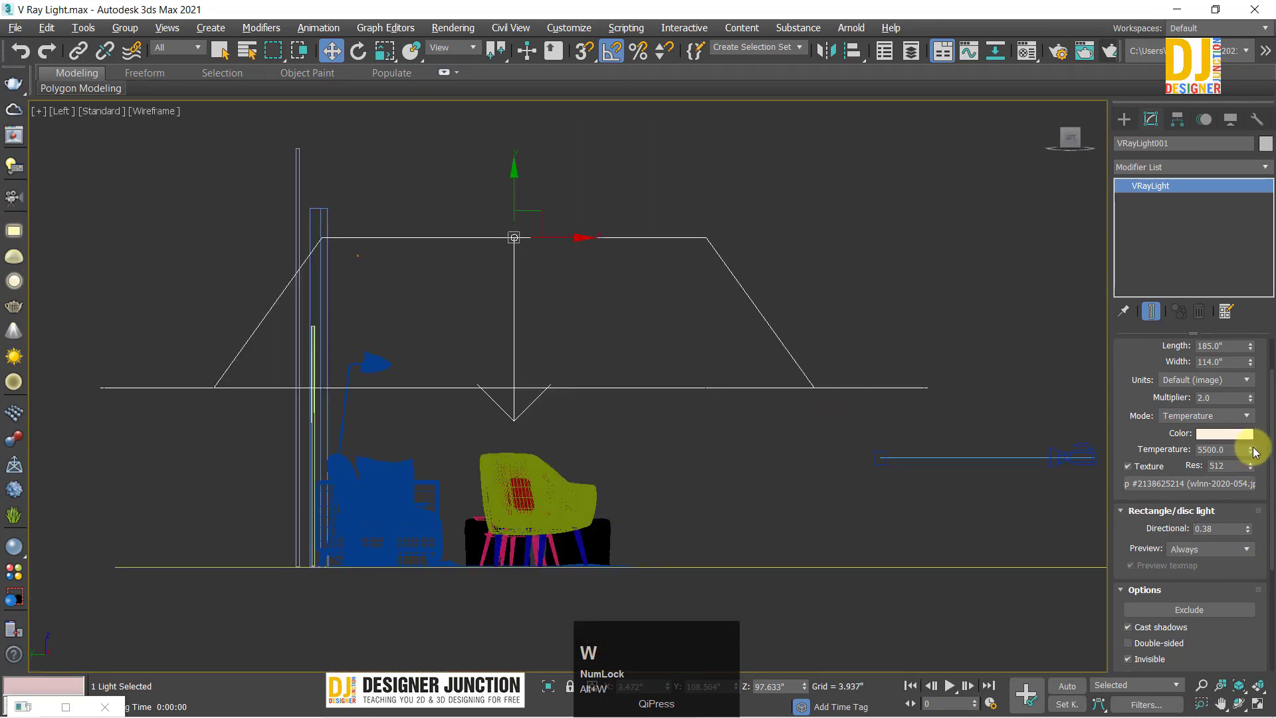
# Step: Set the plane light's Directional value to 0.6, keeping Temperature at 5500, and test-render the PhysCamera001 view
pyautogui.moveTo(1252, 452); pyautogui.dragTo(1239, 610)
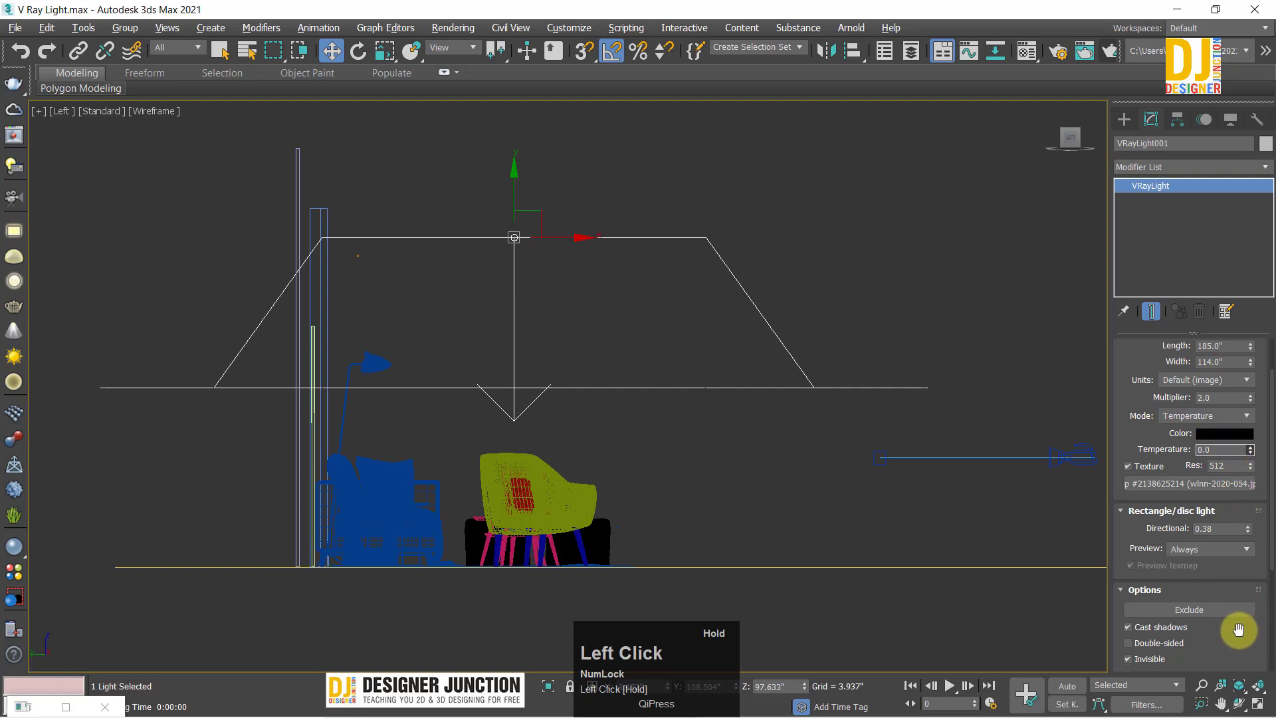
pyautogui.hotkey('ctrl', 'z')
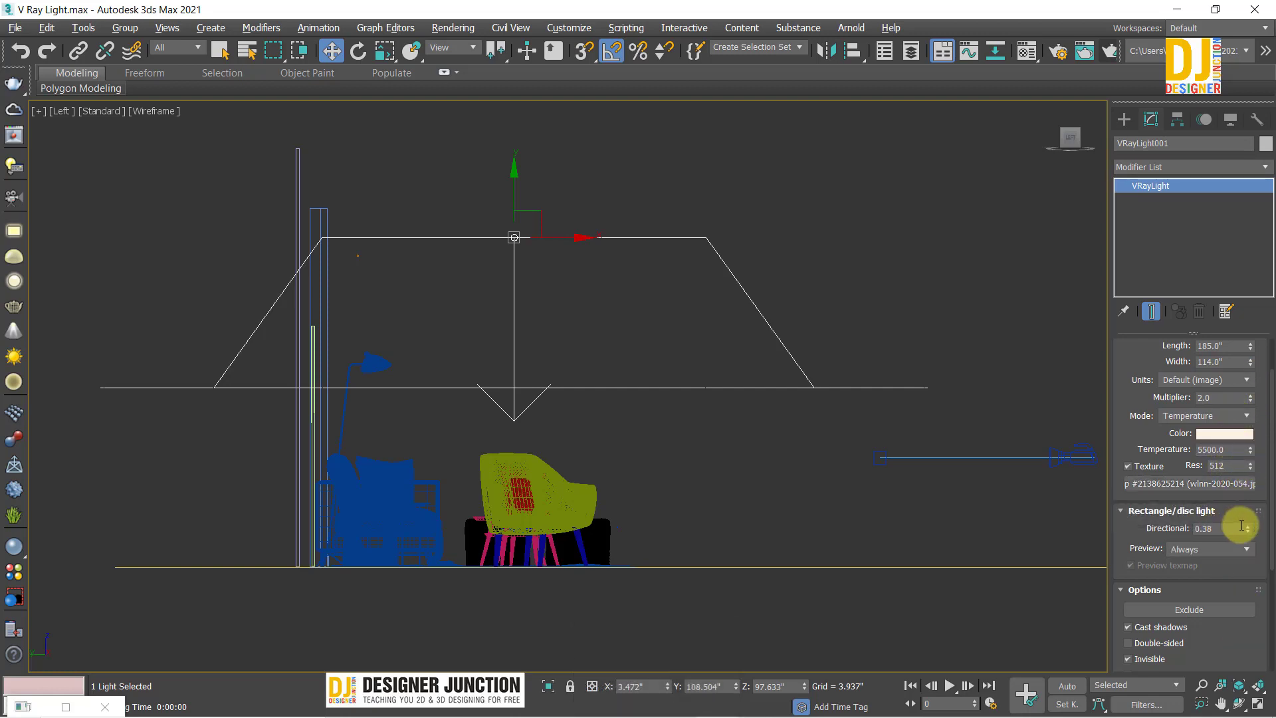
pyautogui.moveTo(1252, 530)
pyautogui.mouseDown()
pyautogui.moveTo(1256, 455)
pyautogui.moveTo(1264, 511)
pyautogui.mouseUp()
pyautogui.hotkey('alt', 'w')
pyautogui.rightClick(811, 527)
pyautogui.hotkey('alt', 'w')
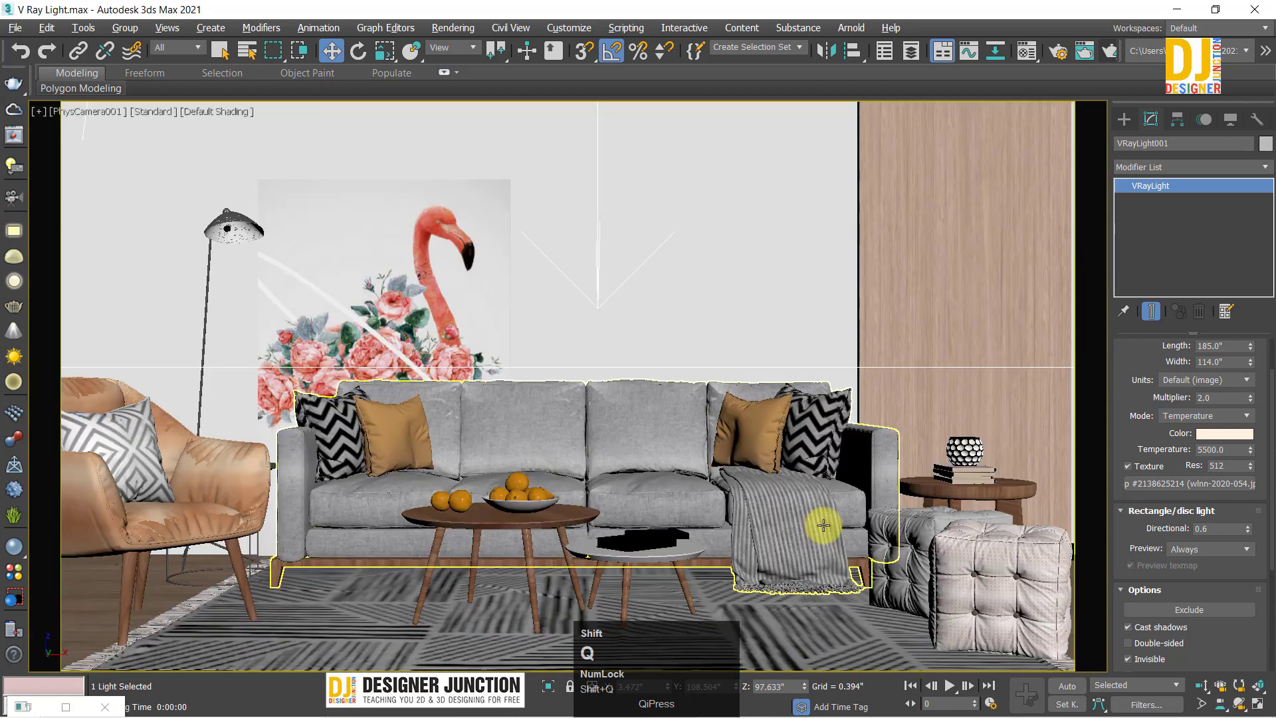
pyautogui.hotkey('shift', 'q')
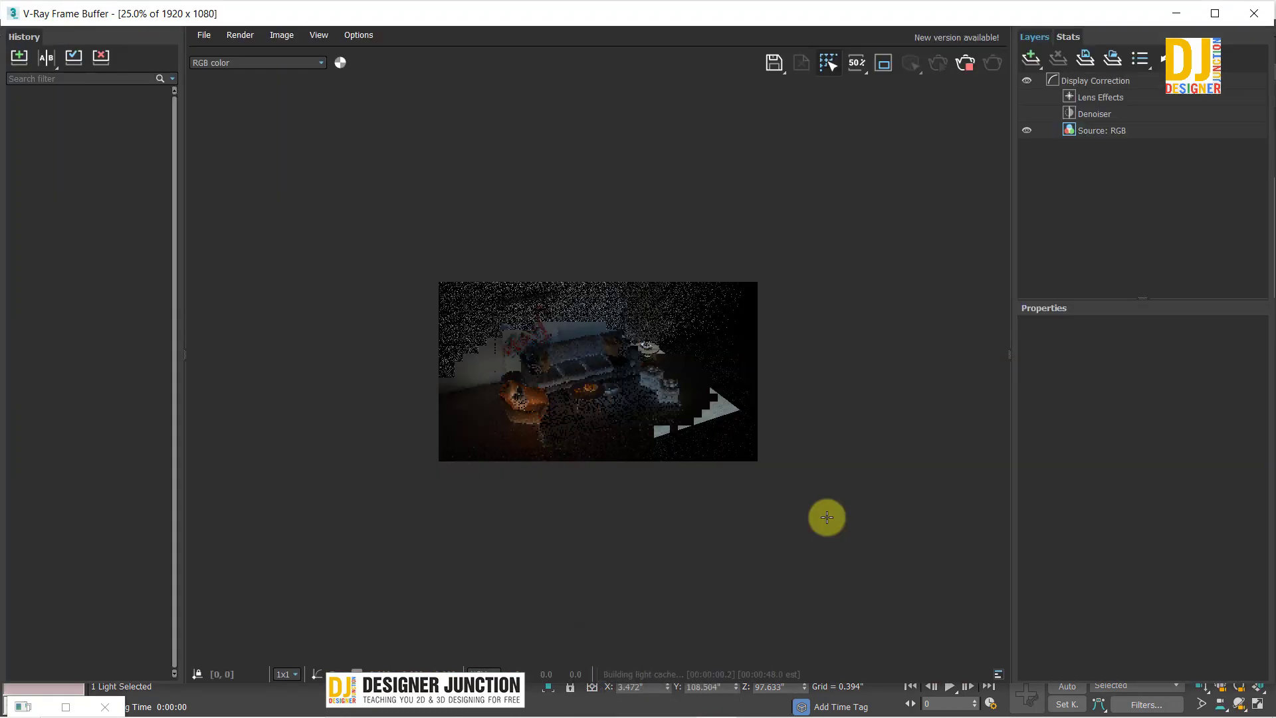
pyautogui.click(571, 425)
pyautogui.scroll(2, 570, 425)
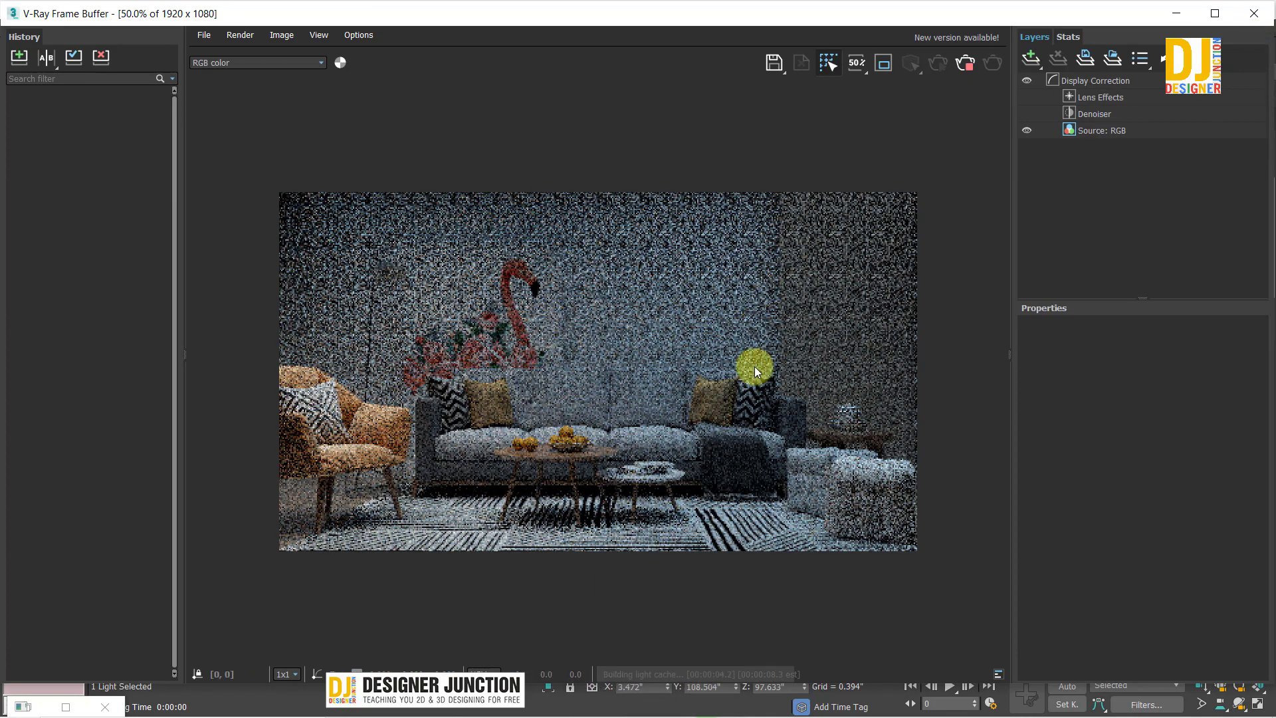
pyautogui.click(1163, 198)
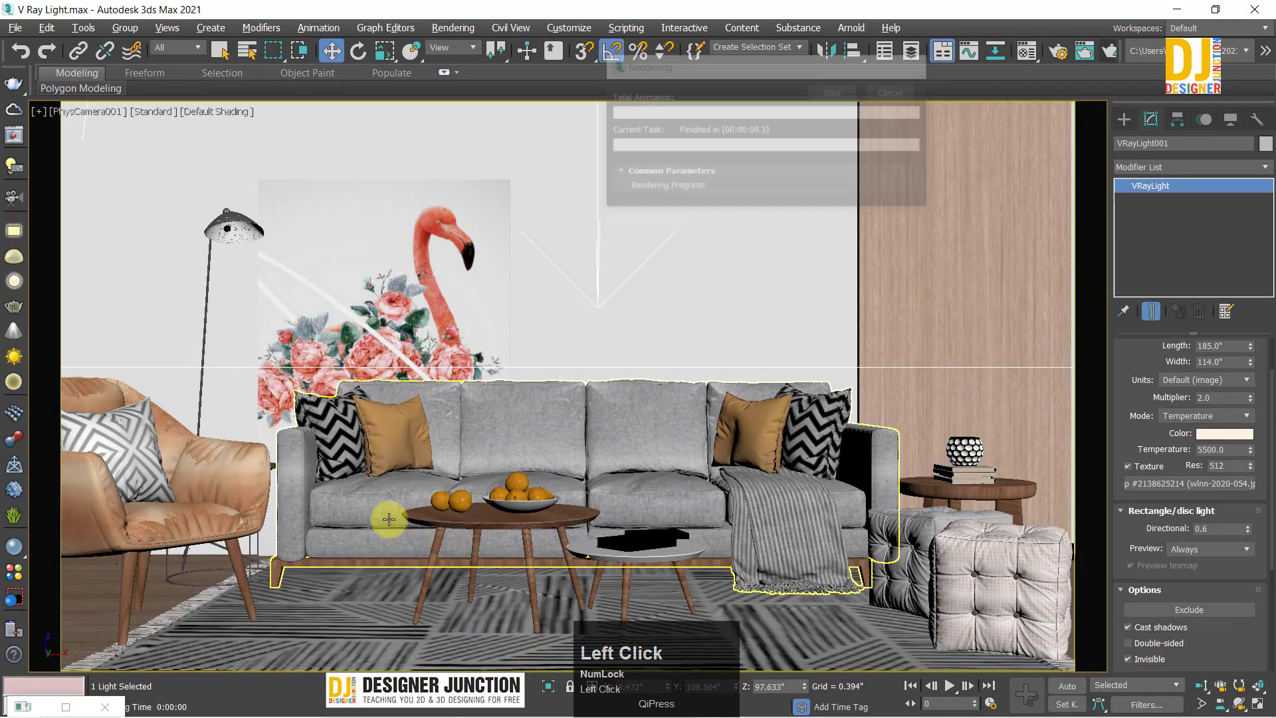
# Step: Orbit the perspective view to look down on the seating area, test-render it and inspect the light around the armchair and rug
pyautogui.hotkey('alt', 'w')
pyautogui.hotkey('alt', 'w')
pyautogui.keyDown('alt'); pyautogui.moveTo(344, 516); pyautogui.dragTo(552, 495, button='middle'); pyautogui.keyUp('alt')
pyautogui.press('q')
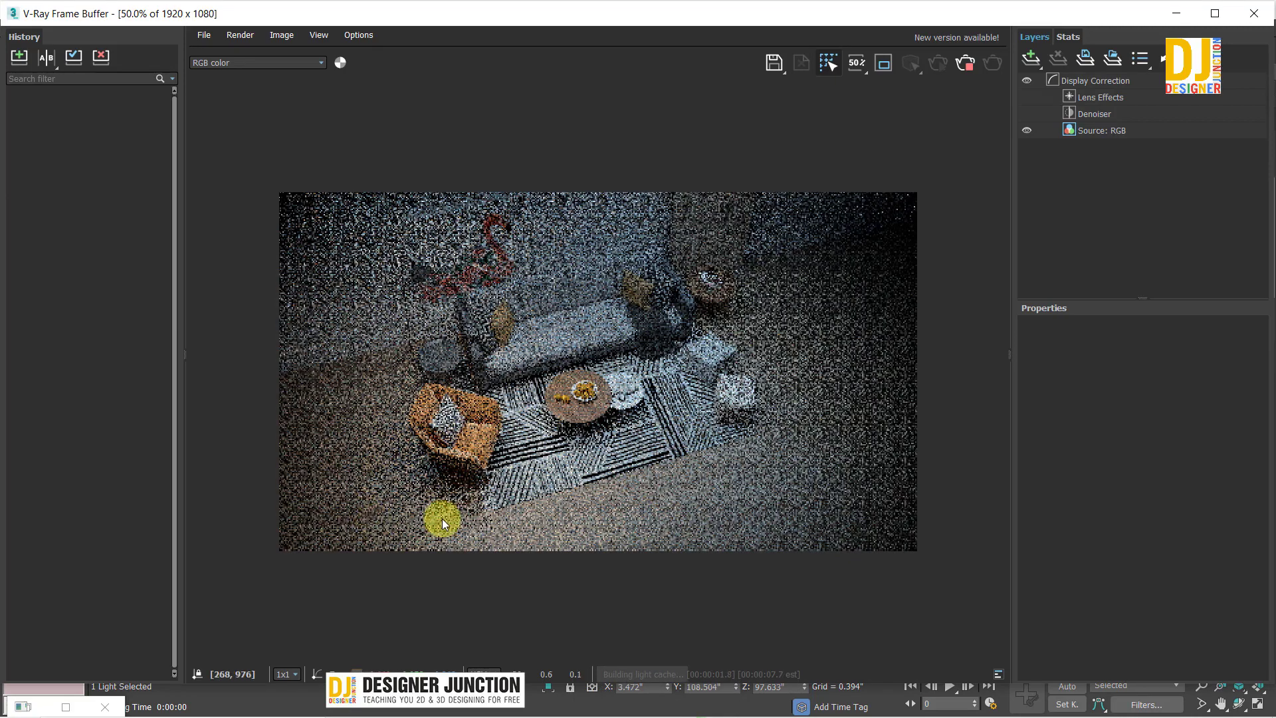
pyautogui.scroll(1, 496, 528)
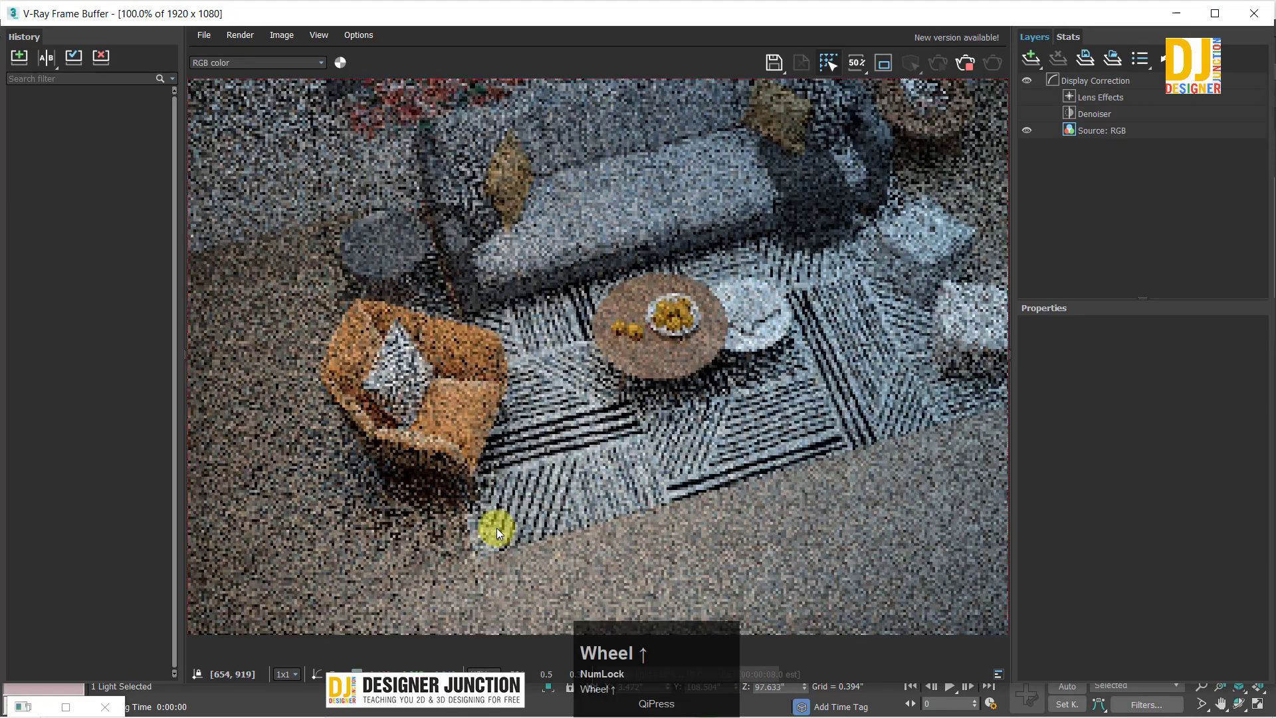
pyautogui.scroll(-1, 496, 528)
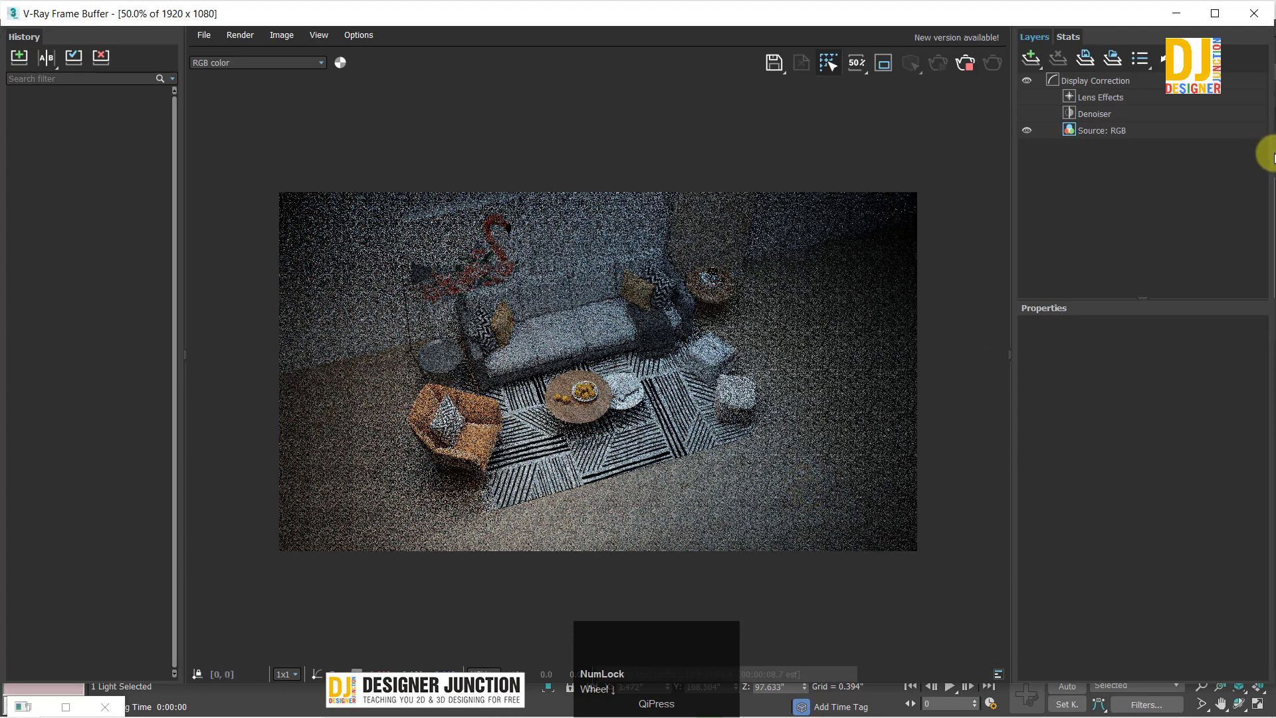
pyautogui.scroll(1, 452, 450)
pyautogui.scroll(-1, 452, 451)
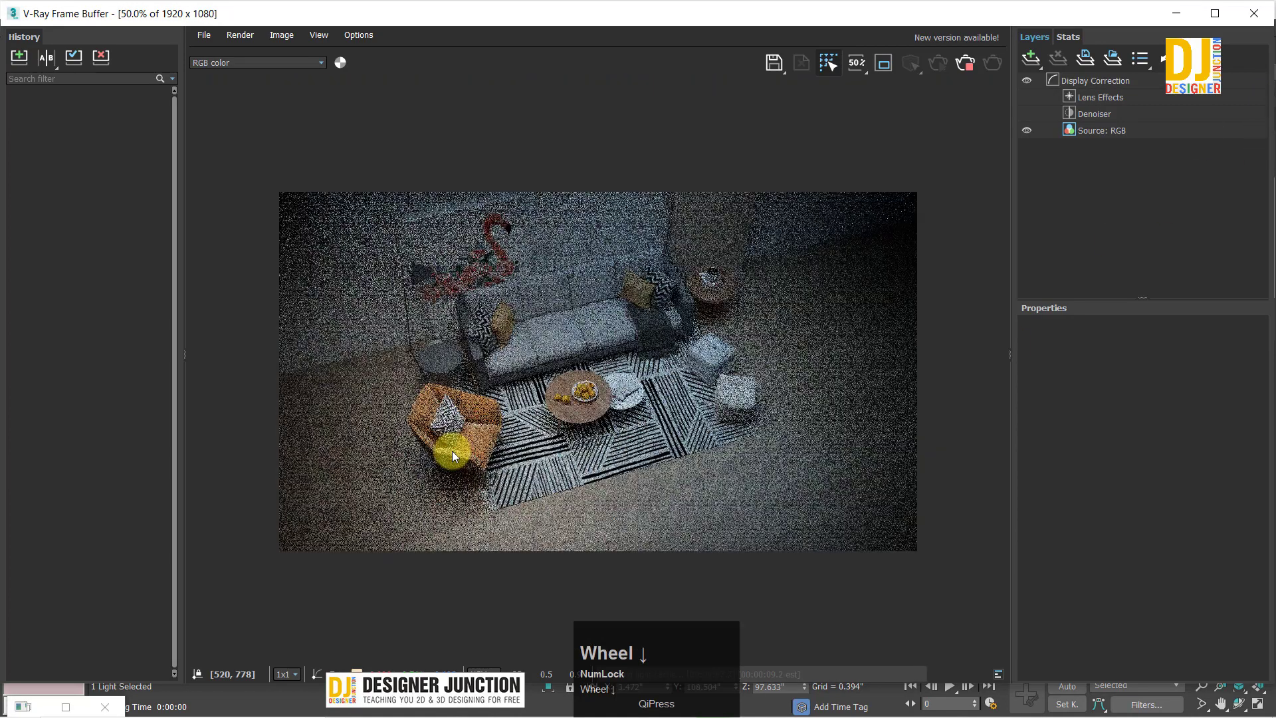
pyautogui.scroll(1, 615, 505)
pyautogui.scroll(-1, 615, 503)
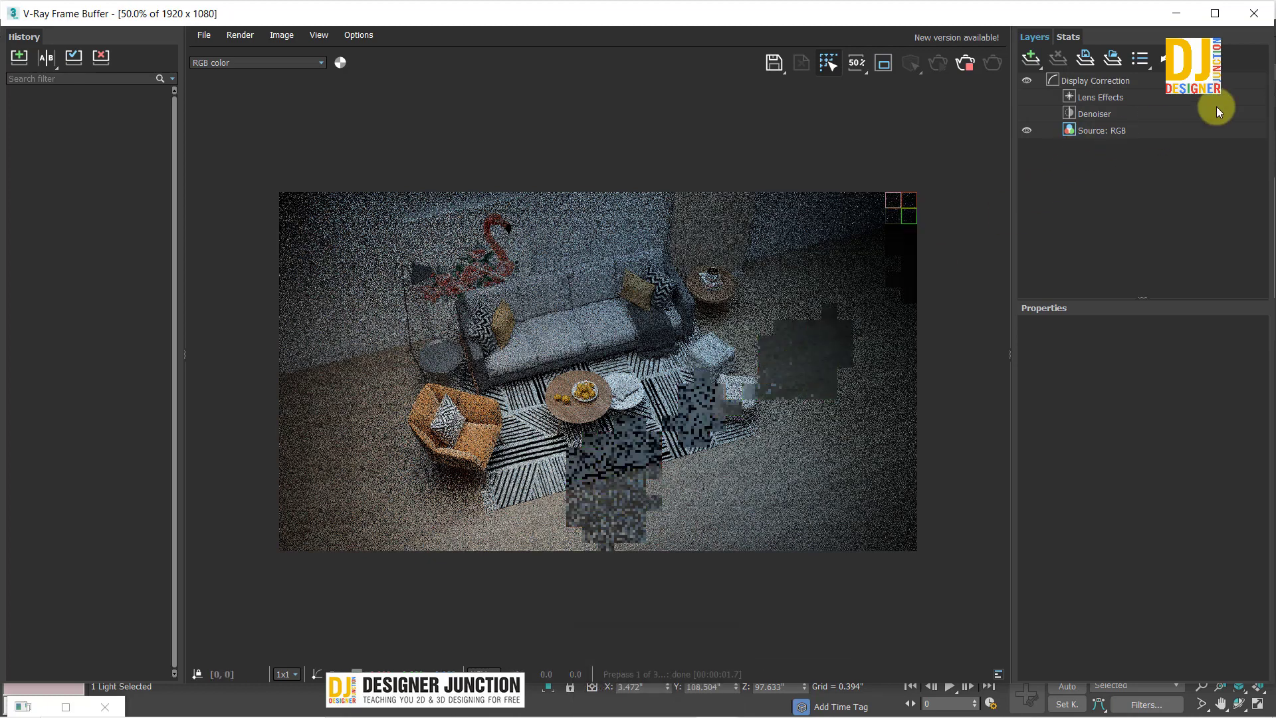
pyautogui.click(1261, 20)
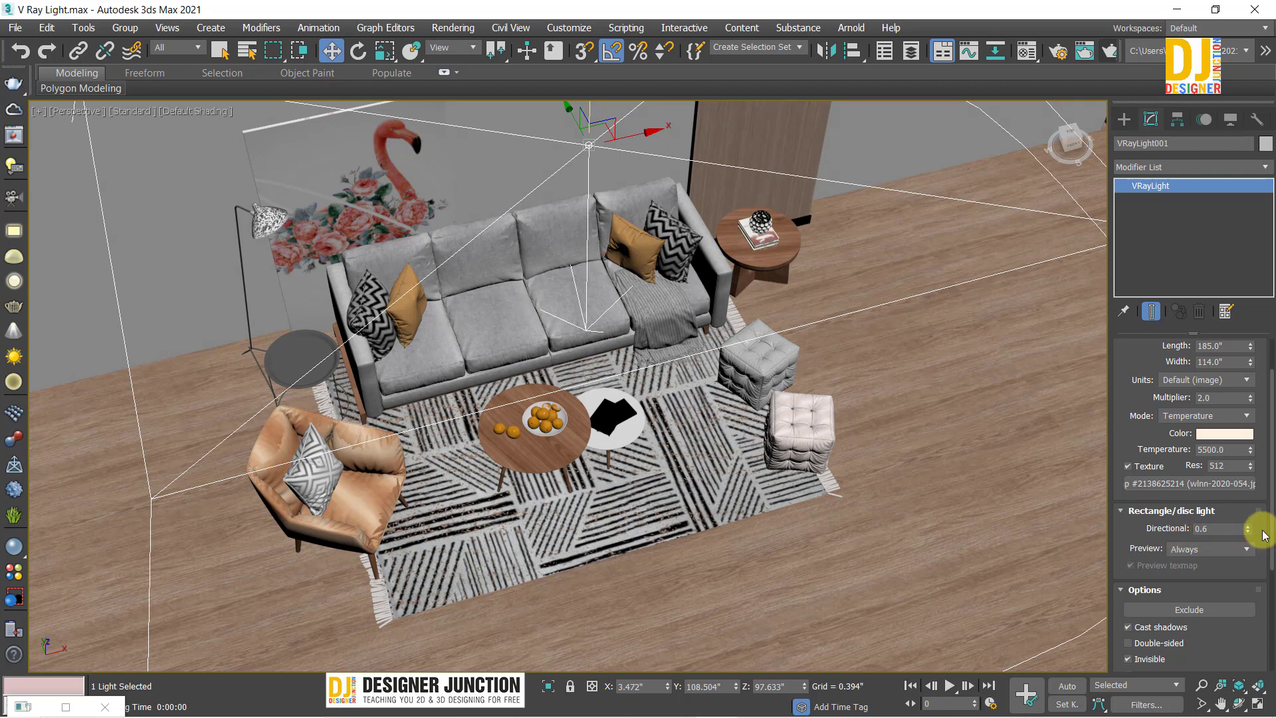
# Step: Raise the plane light's Directional value to its maximum and test-render the perspective view from above
pyautogui.moveTo(1250, 532); pyautogui.dragTo(1120, 151)
pyautogui.click(1106, 49)
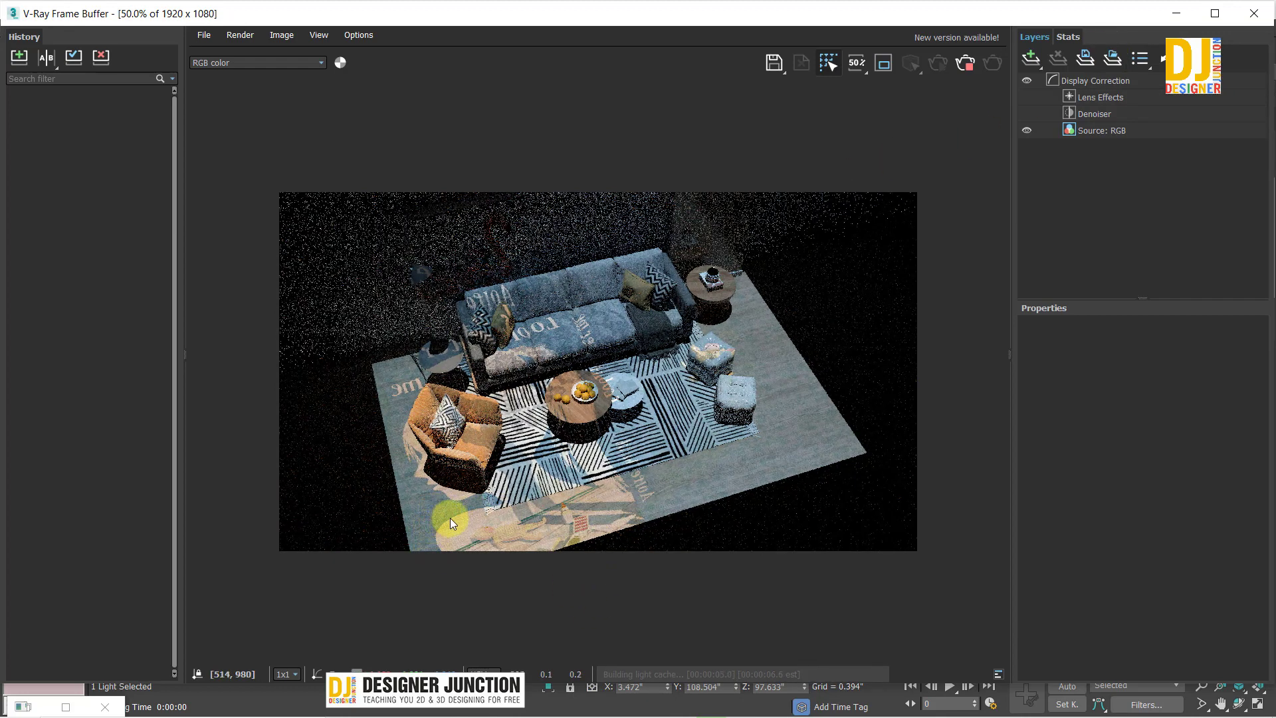
pyautogui.scroll(1, 664, 510)
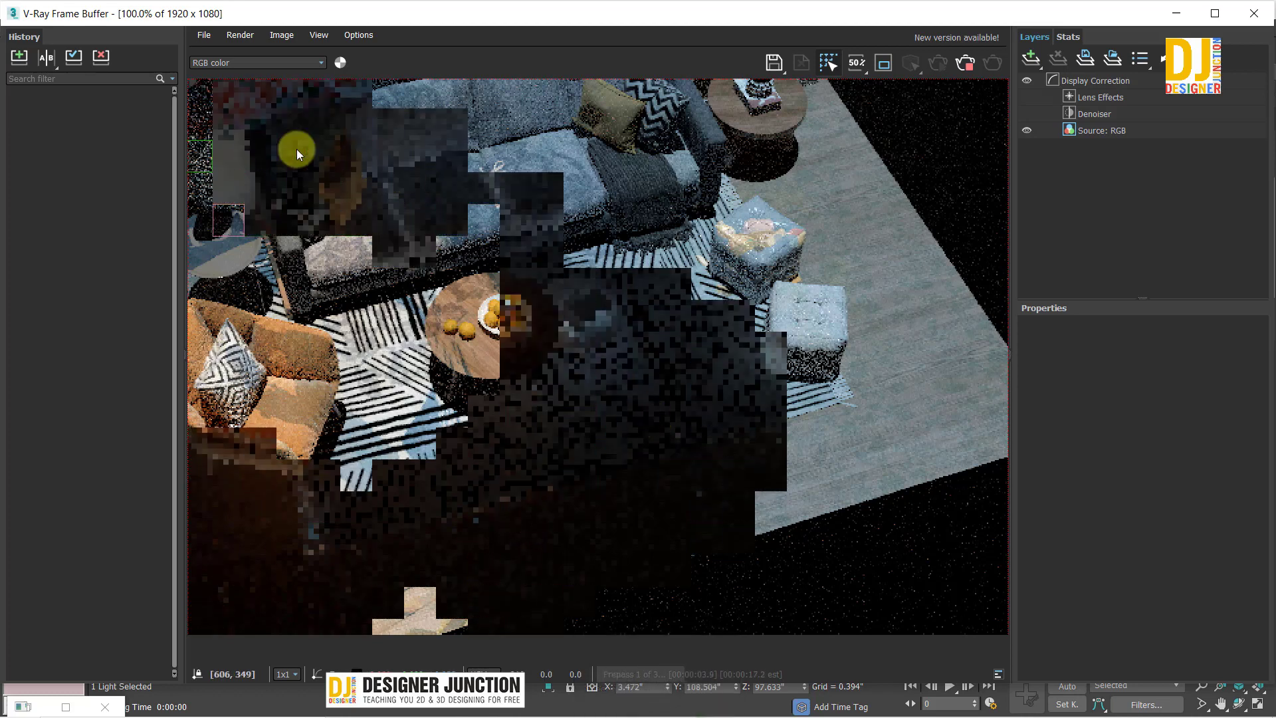
pyautogui.scroll(-1, 315, 397)
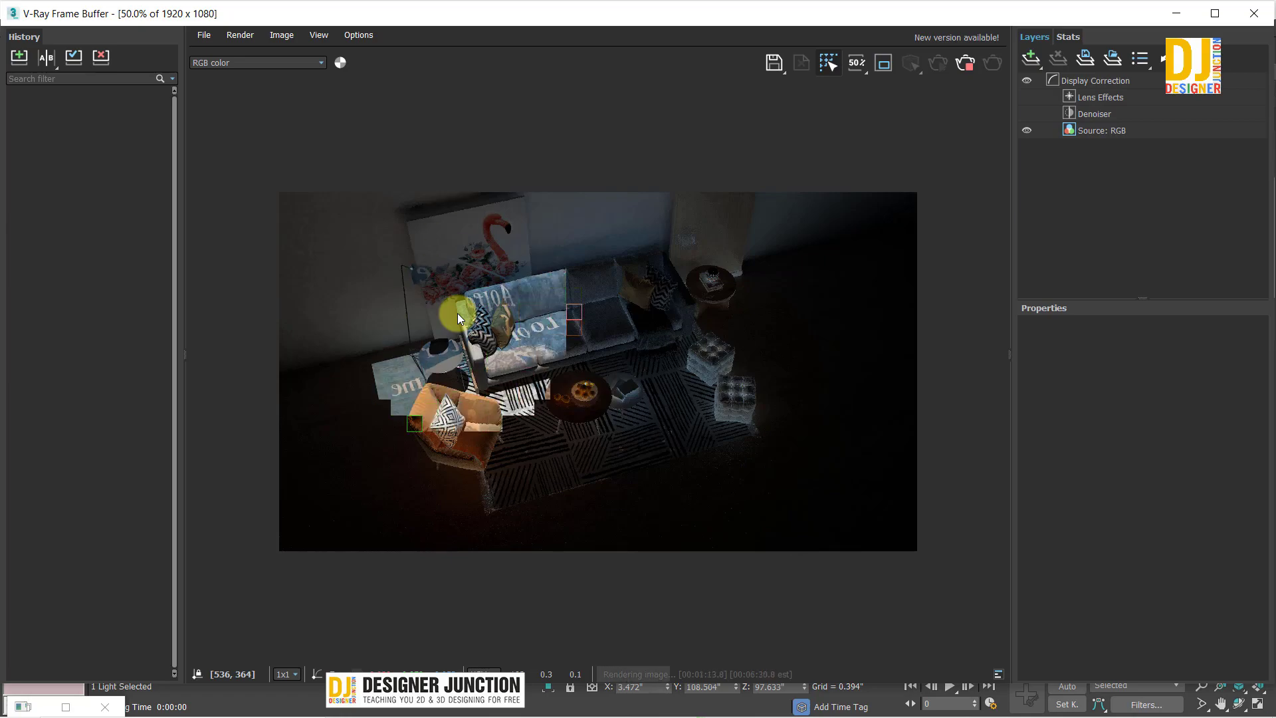
# Step: Examine how the projected texture falls across the sofa, armchair, coffee table and rug while the final render progresses
pyautogui.scroll(2, 457, 313)
pyautogui.moveTo(632, 485); pyautogui.dragTo(346, 512, button='middle')
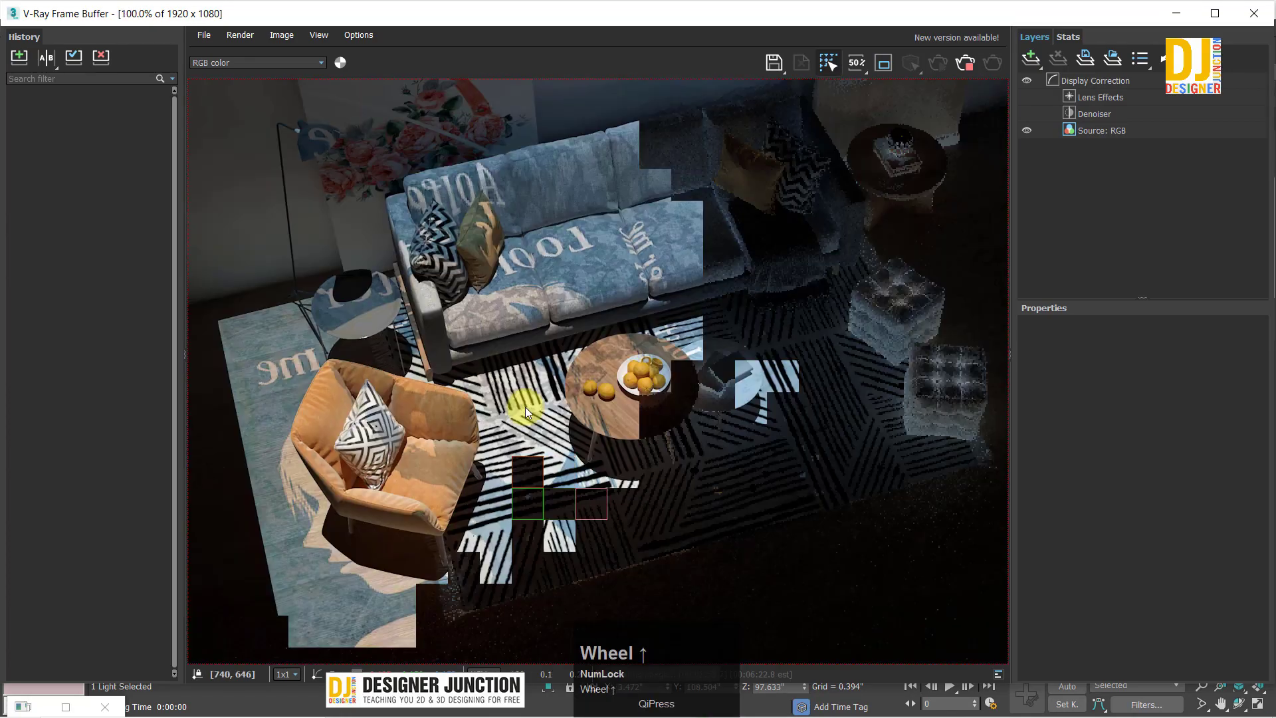
pyautogui.scroll(-2, 625, 349)
pyautogui.scroll(2, 624, 349)
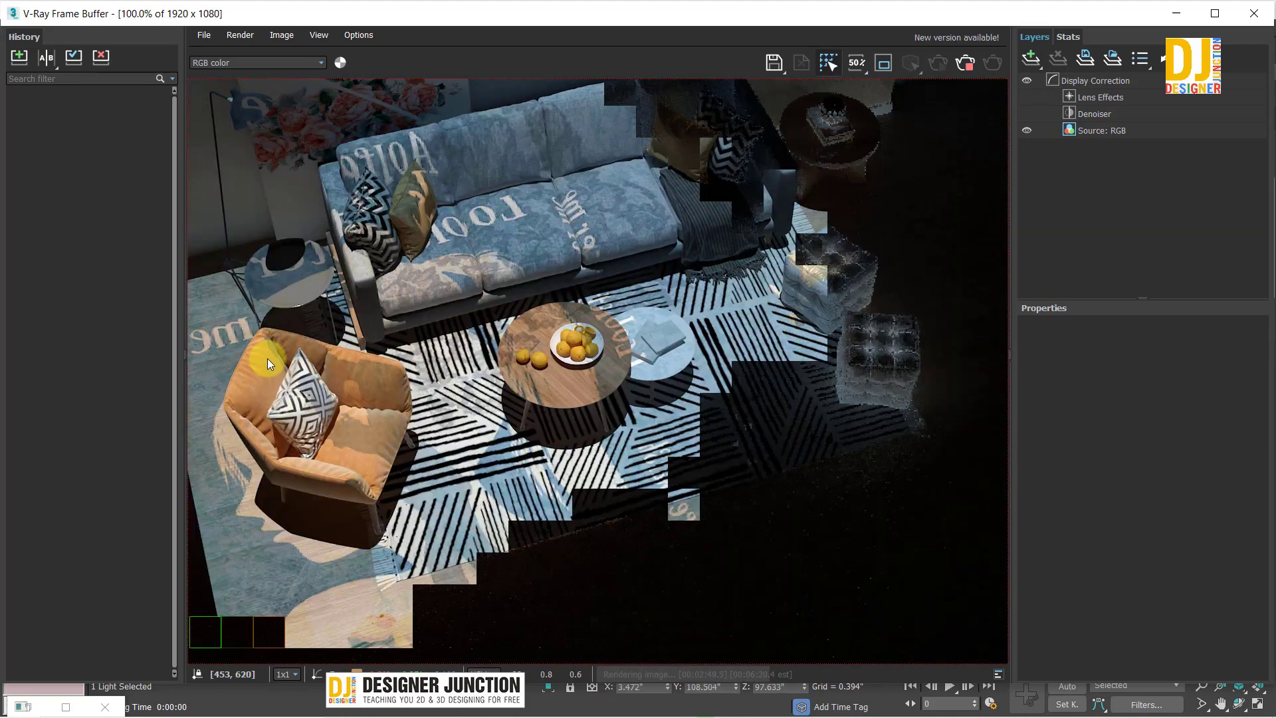
pyautogui.moveTo(438, 451); pyautogui.dragTo(420, 424, button='middle')
pyautogui.scroll(-2, 648, 397)
pyautogui.scroll(2, 546, 446)
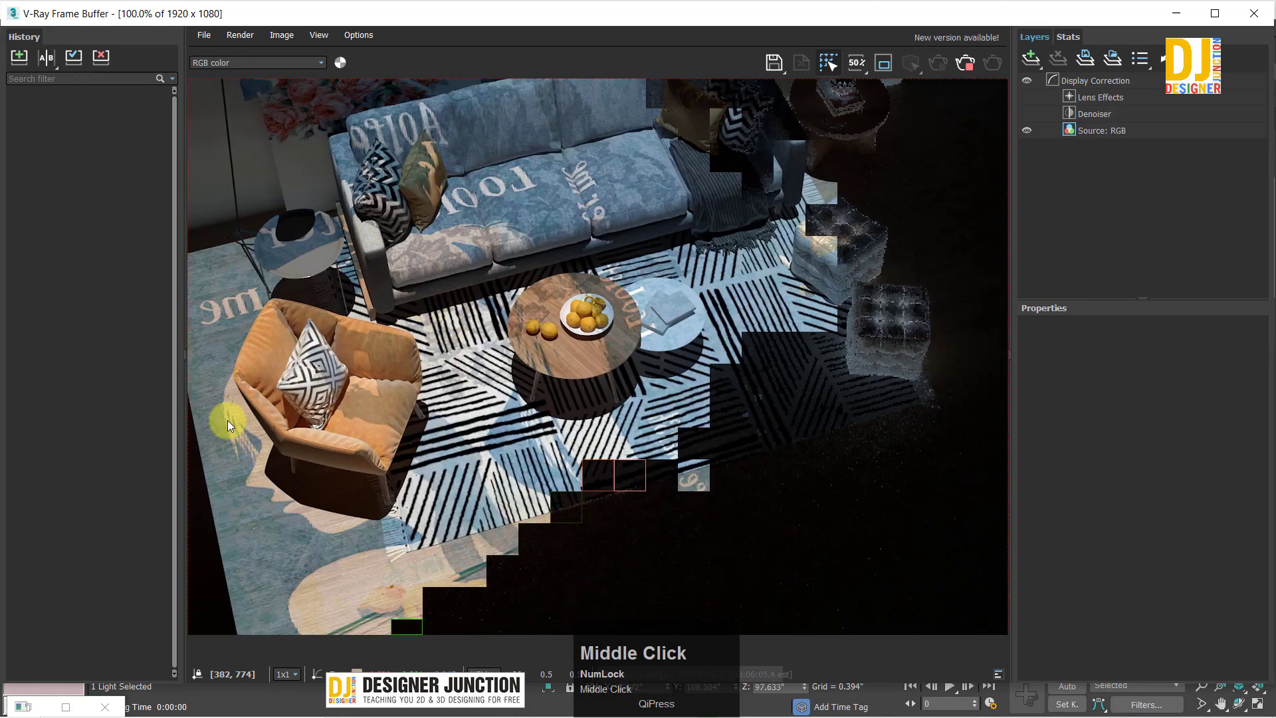
pyautogui.moveTo(493, 174); pyautogui.dragTo(521, 264, button='middle')
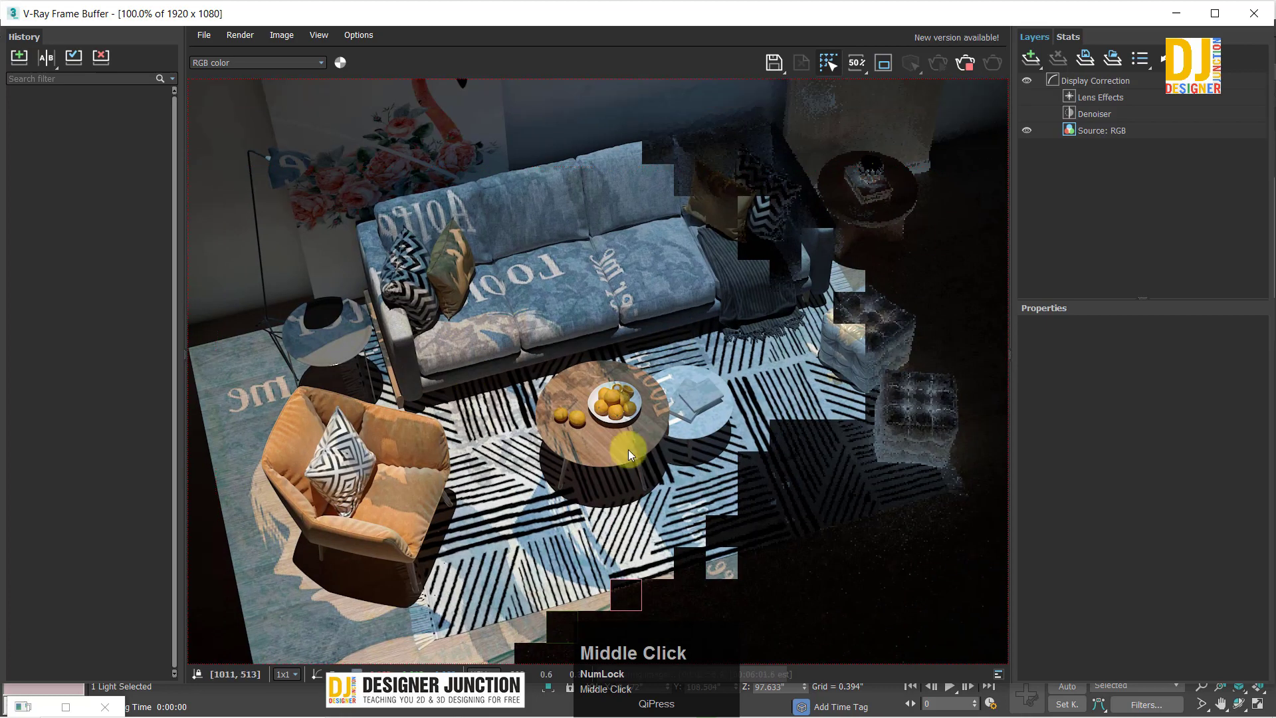
pyautogui.scroll(-1, 529, 471)
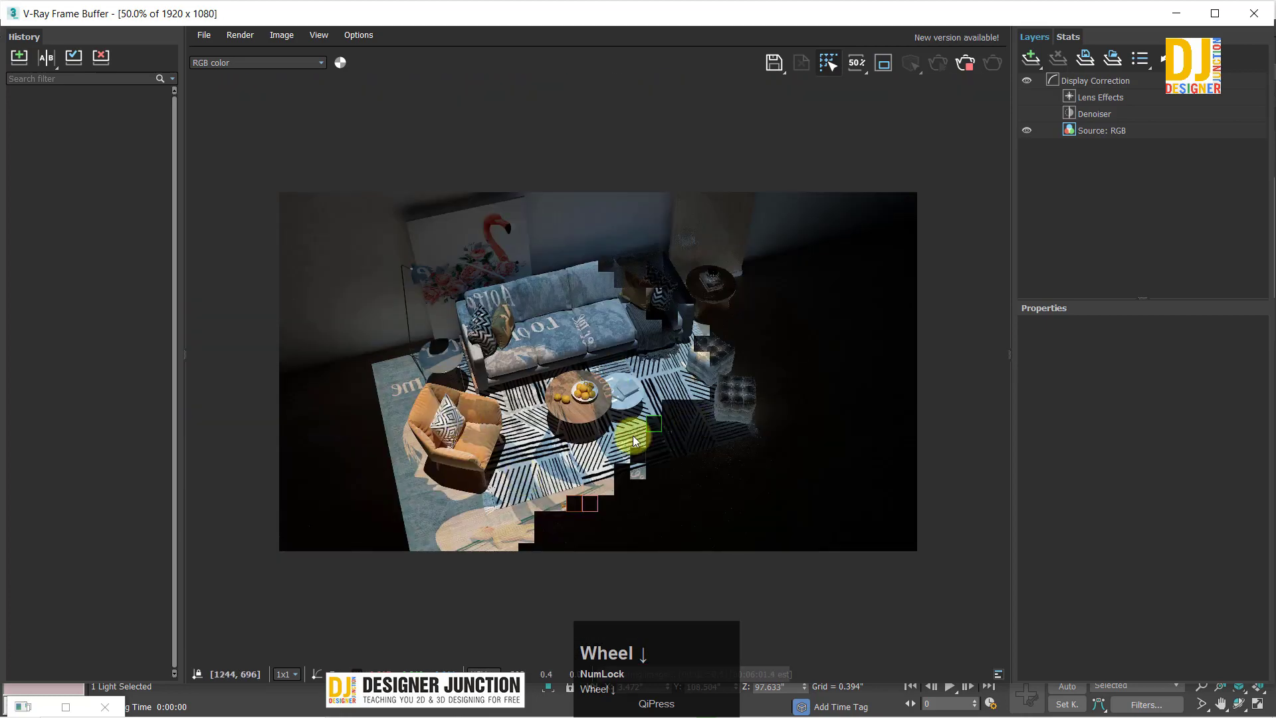
pyautogui.scroll(1, 545, 441)
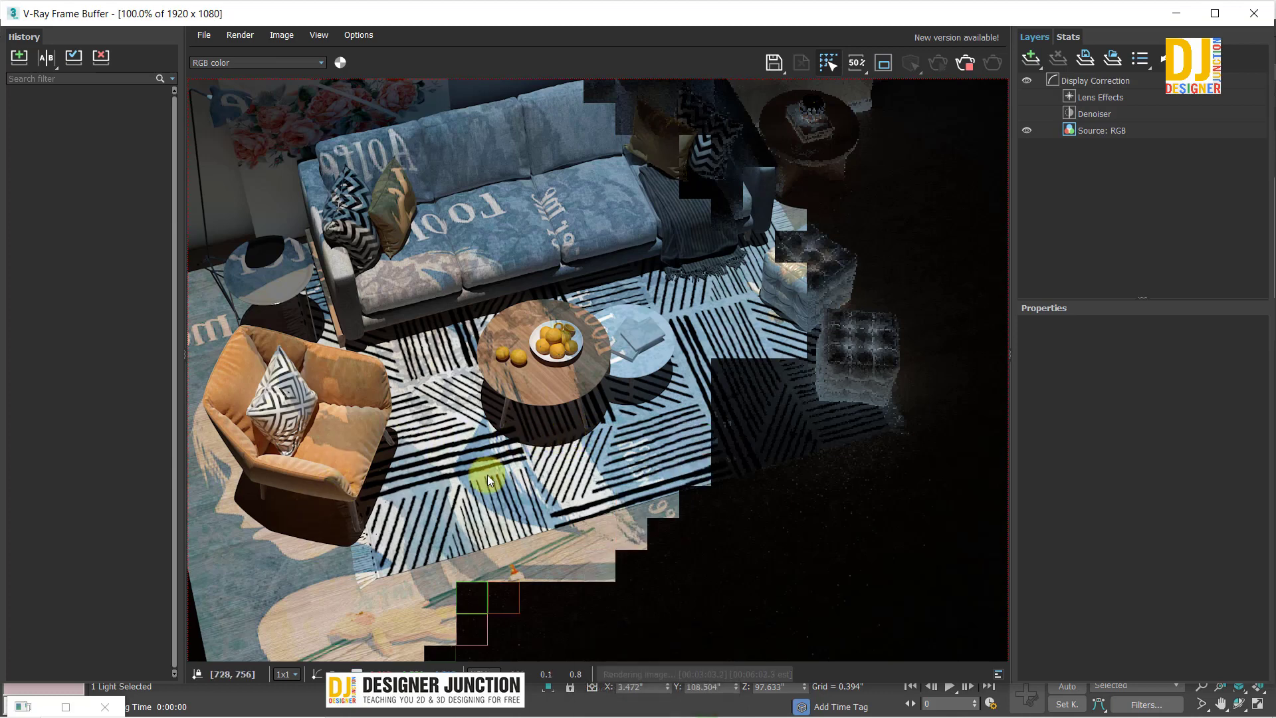
# Step: Inspect close-ups of the projected lettering on the sofa cushions and along the rug's front edge in the render
pyautogui.moveTo(546, 449); pyautogui.dragTo(525, 423, button='middle')
pyautogui.scroll(2, 488, 390)
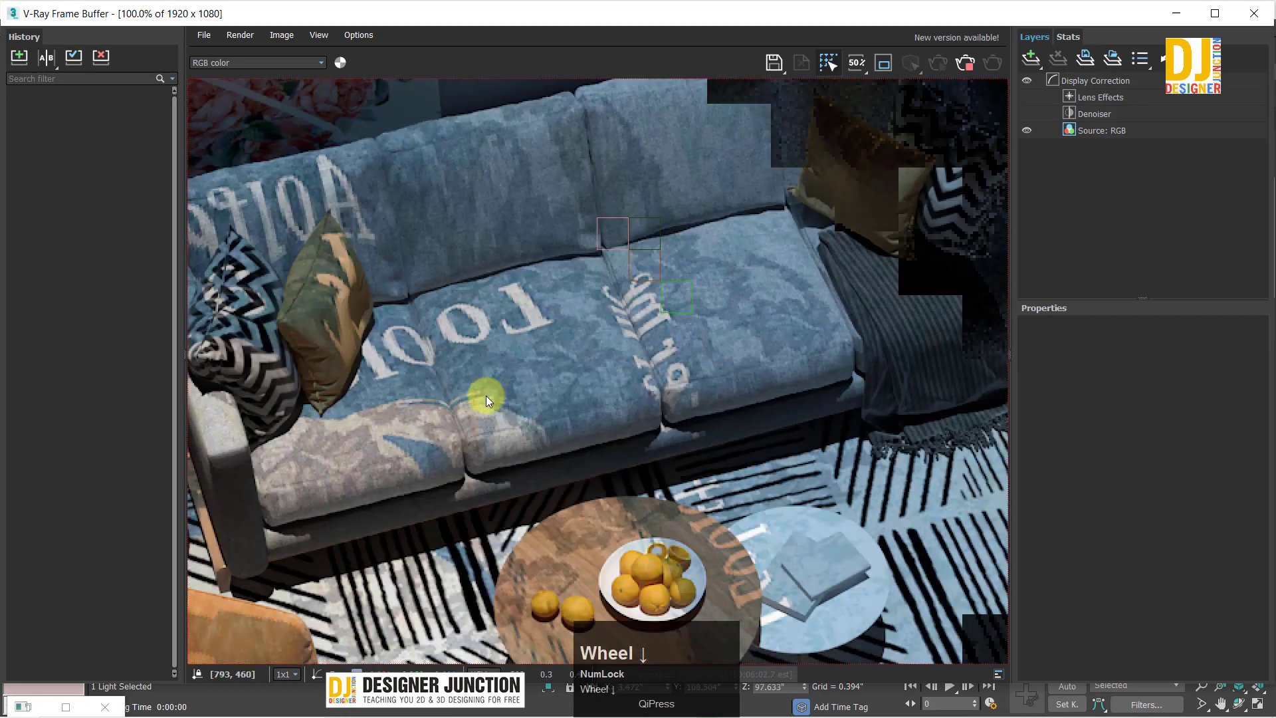
pyautogui.scroll(-2, 509, 299)
pyautogui.moveTo(509, 300); pyautogui.dragTo(506, 428, button='middle')
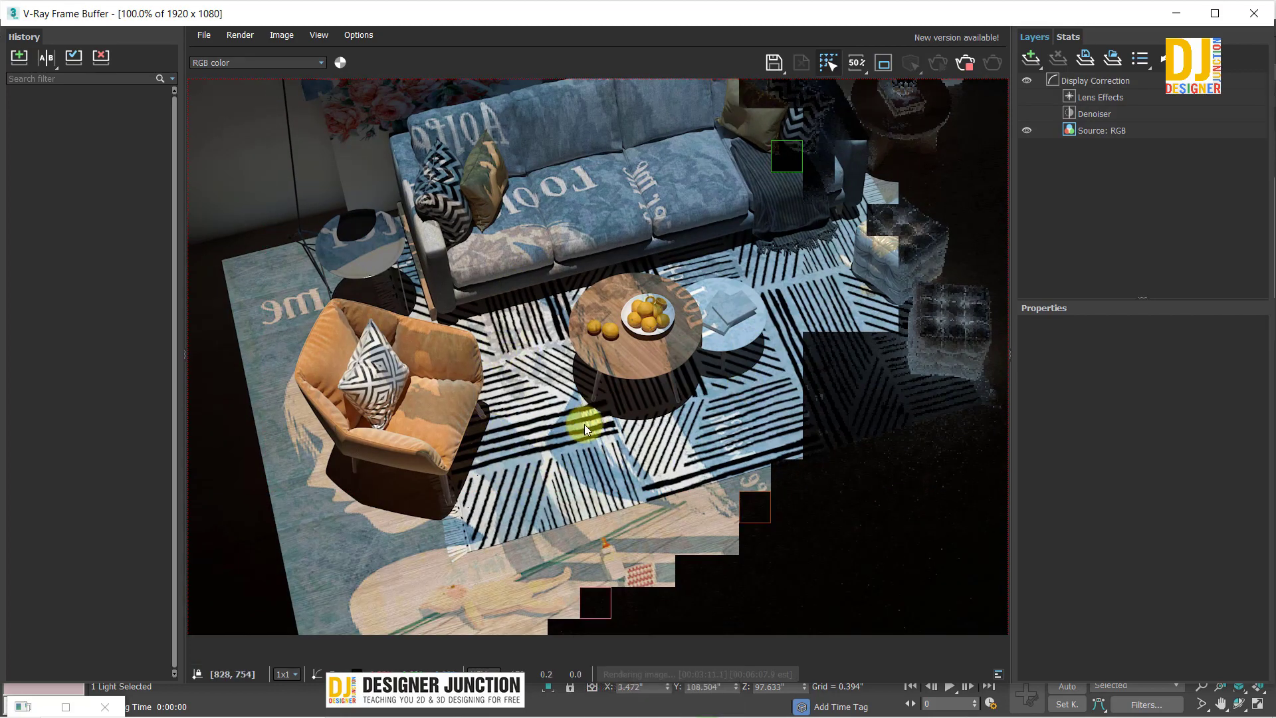
pyautogui.scroll(3, 699, 440)
pyautogui.moveTo(699, 440); pyautogui.dragTo(411, 344, button='middle')
pyautogui.scroll(-3, 467, 345)
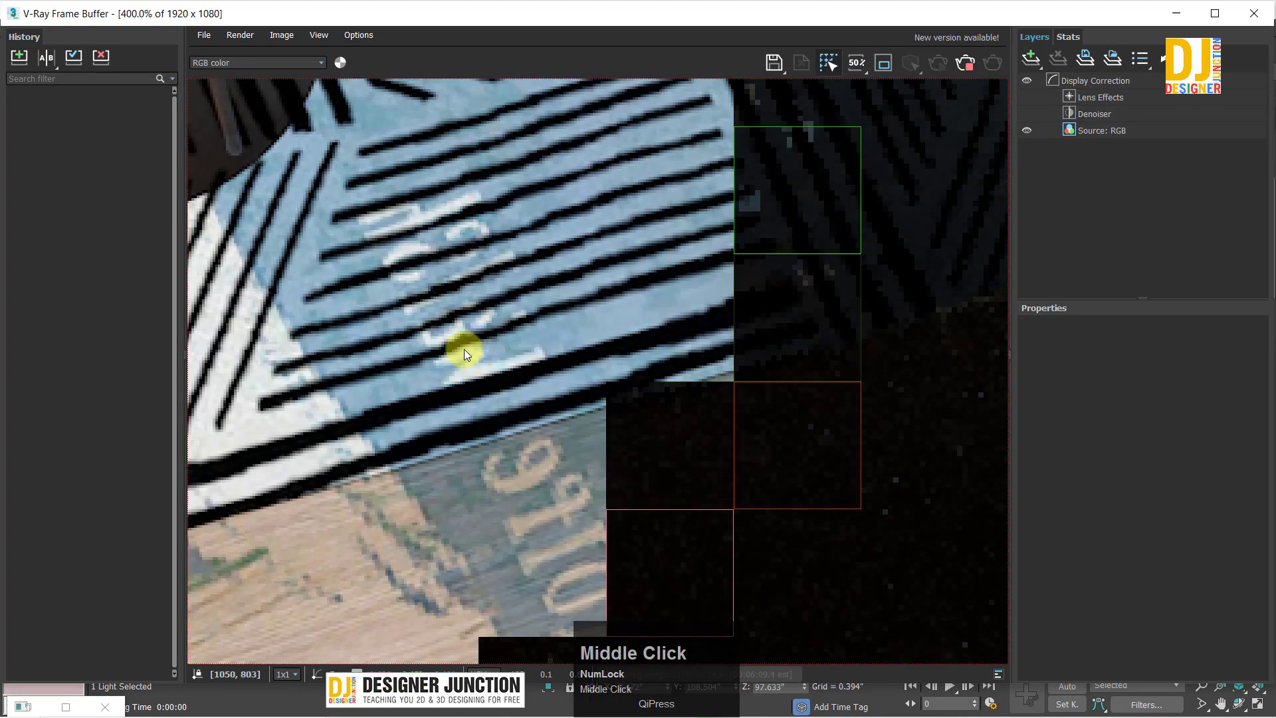
pyautogui.scroll(2, 508, 495)
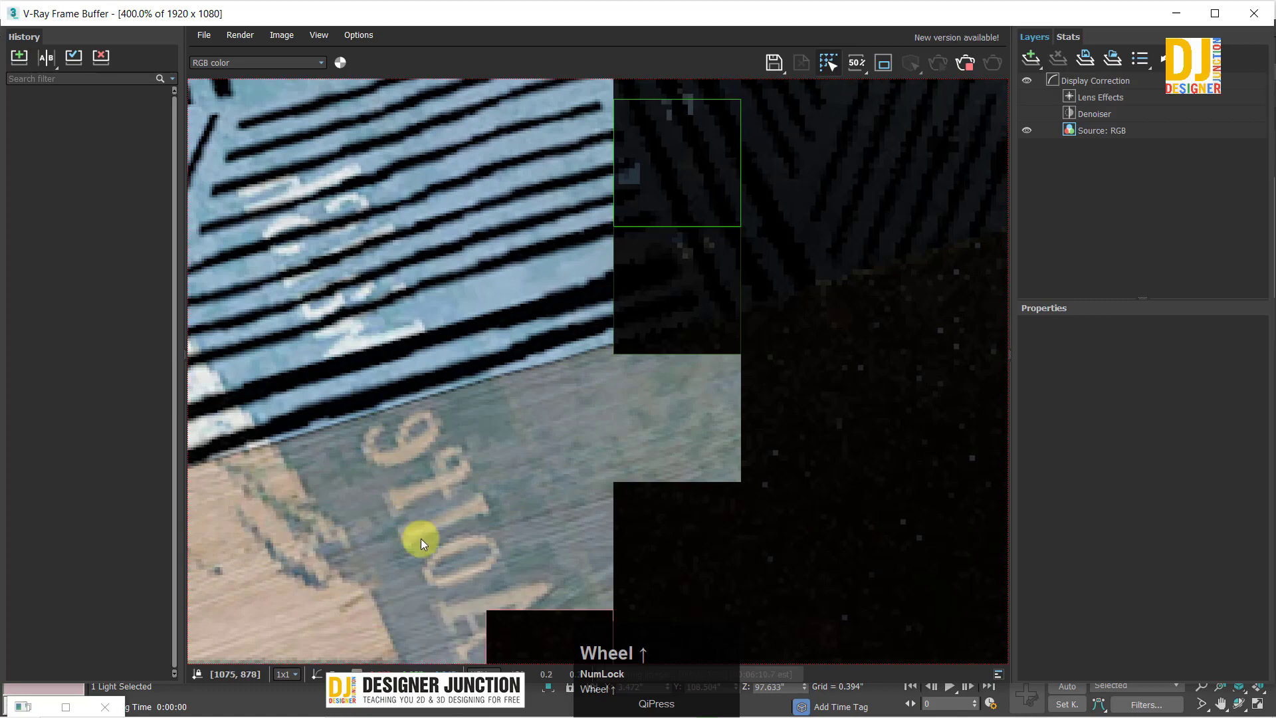
# Step: Examine the projected figures and lettering around the sofa, tables, rug and floor in the final render, and close the frame buffer when it finishes
pyautogui.moveTo(482, 665); pyautogui.dragTo(712, 512, button='middle')
pyautogui.scroll(-3, 512, 348)
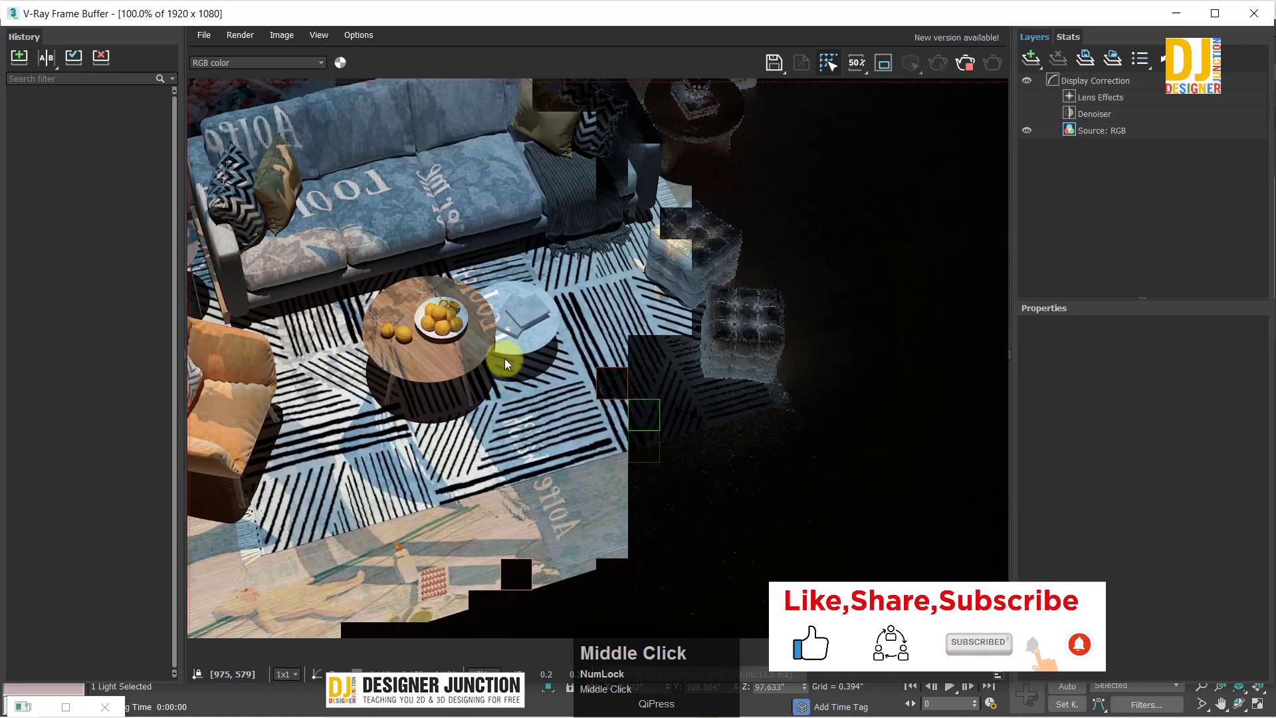
pyautogui.scroll(1, 557, 393)
pyautogui.scroll(1, 557, 393)
pyautogui.moveTo(328, 271); pyautogui.dragTo(465, 401, button='middle')
pyautogui.scroll(-2, 428, 353)
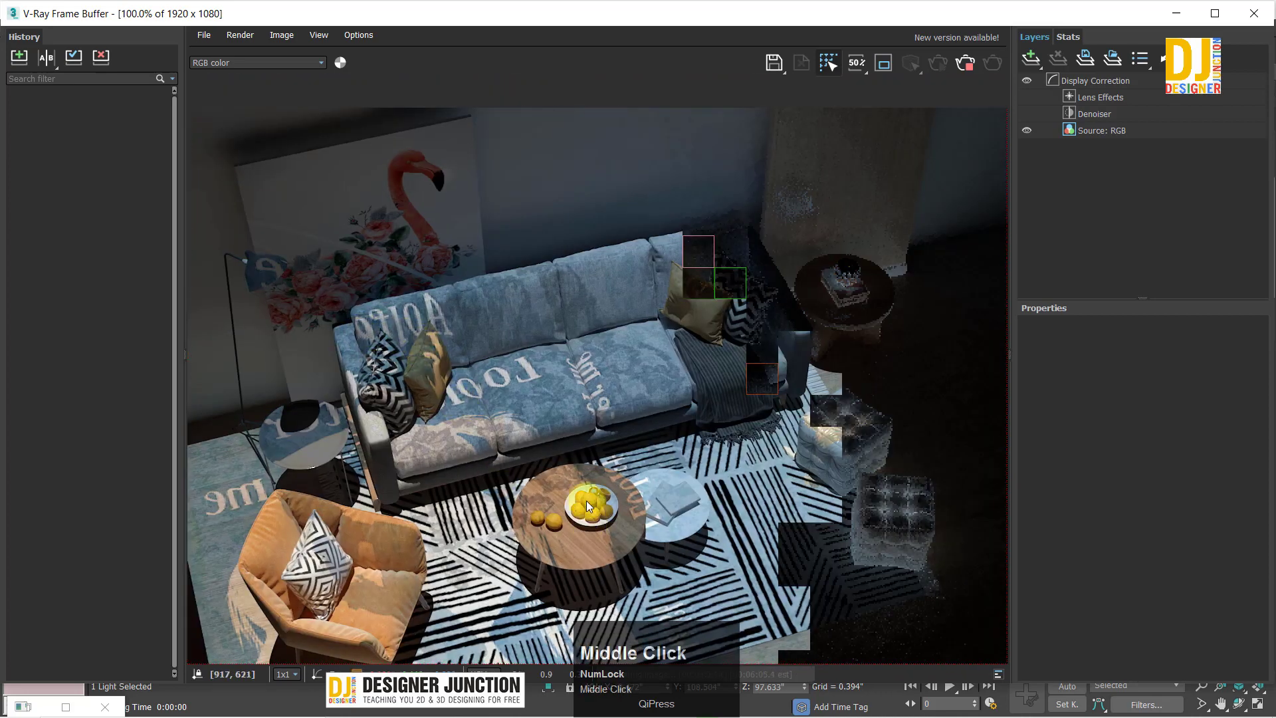
pyautogui.moveTo(358, 661); pyautogui.dragTo(319, 481, button='middle')
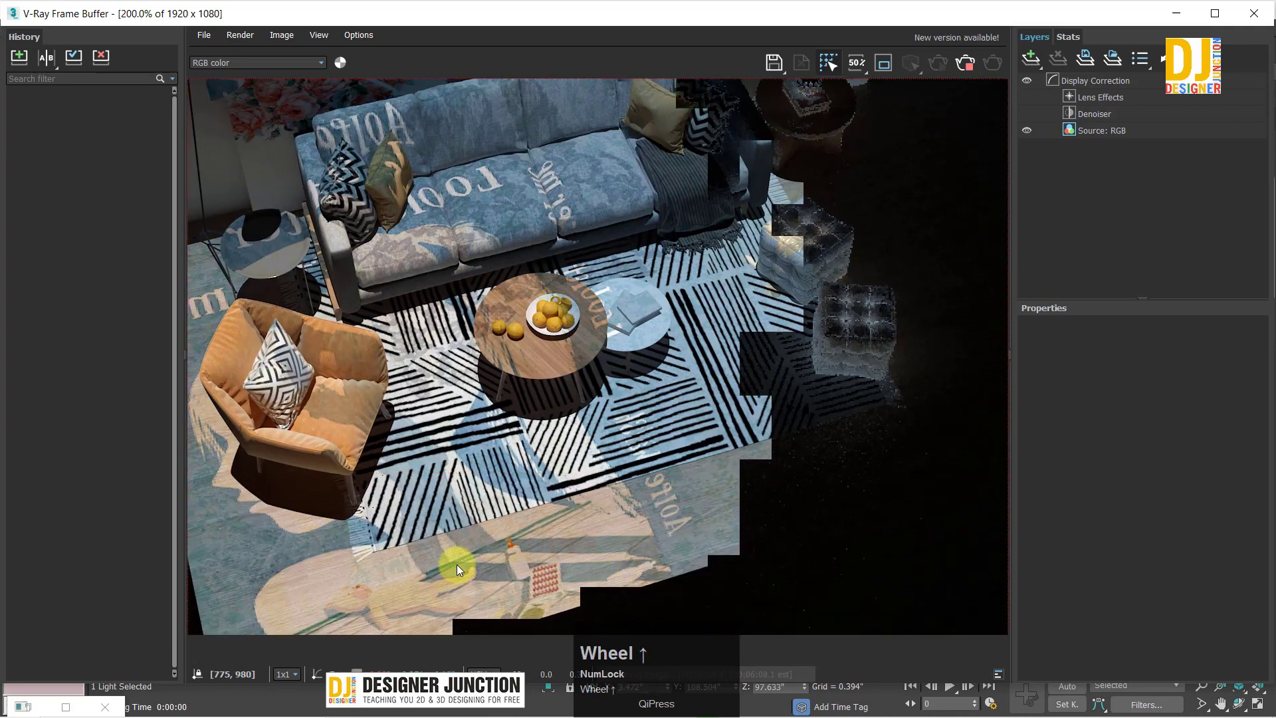
pyautogui.scroll(1, 456, 564)
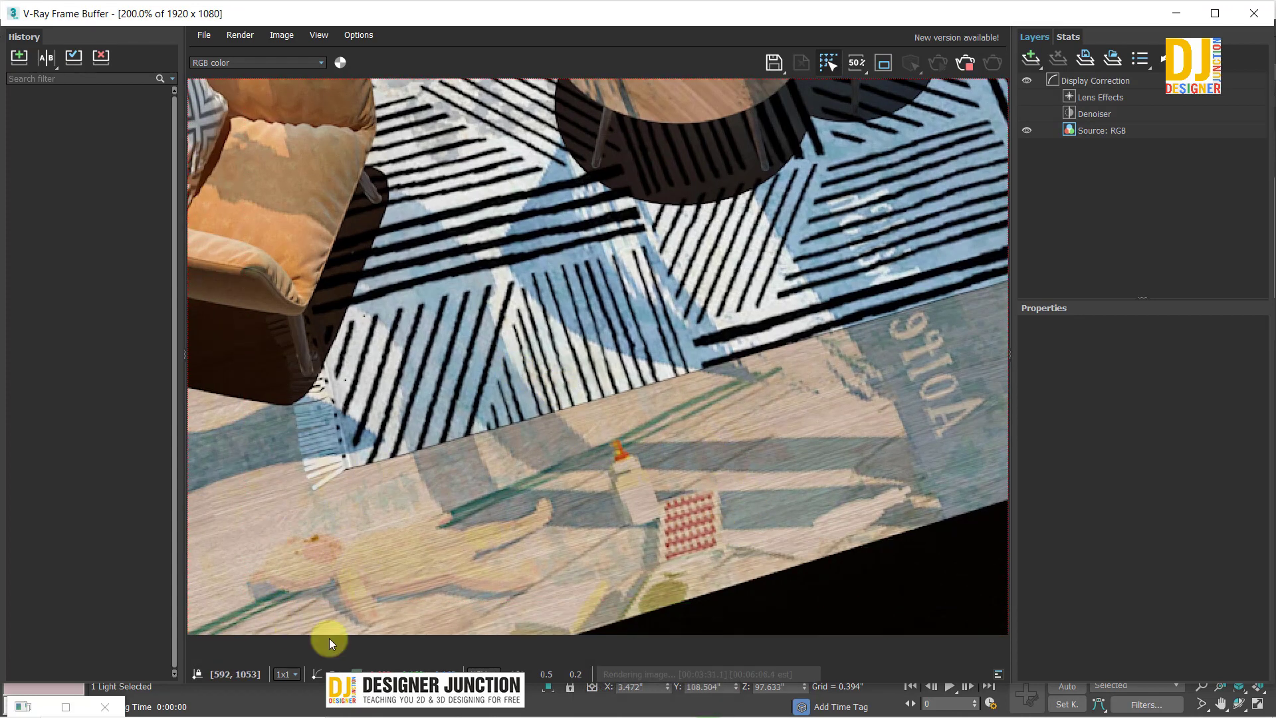
pyautogui.scroll(-2, 614, 553)
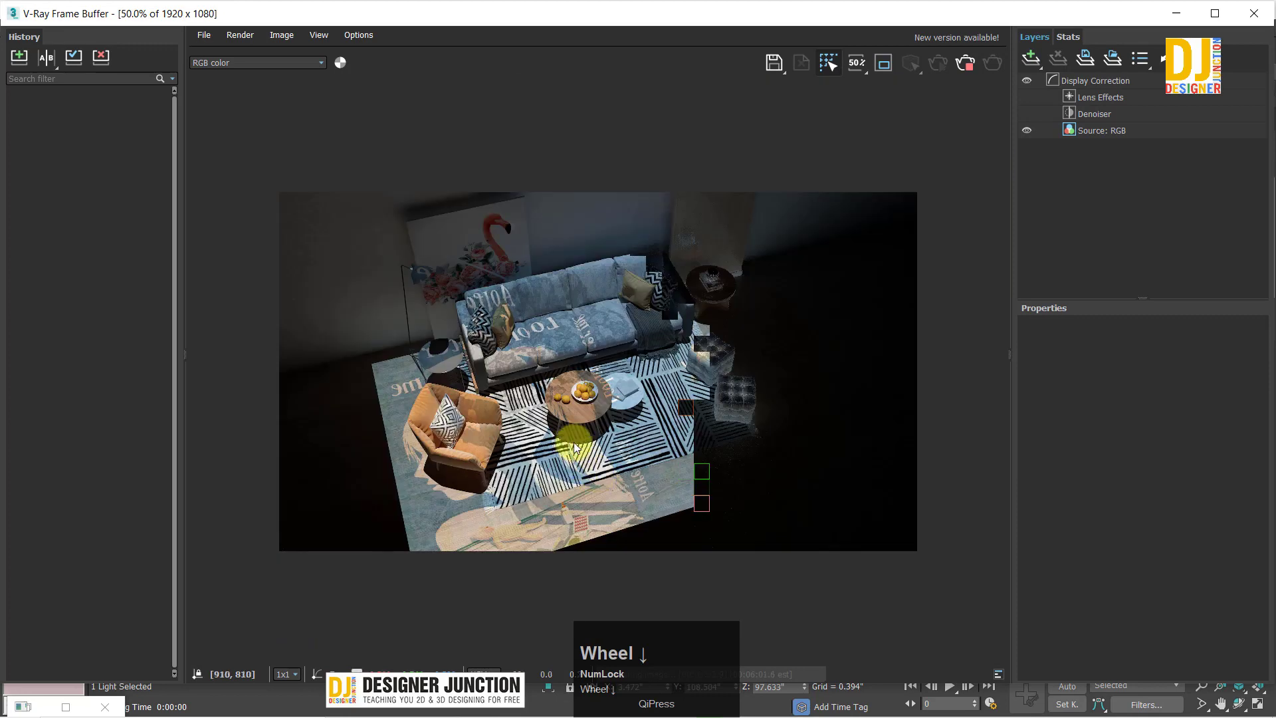
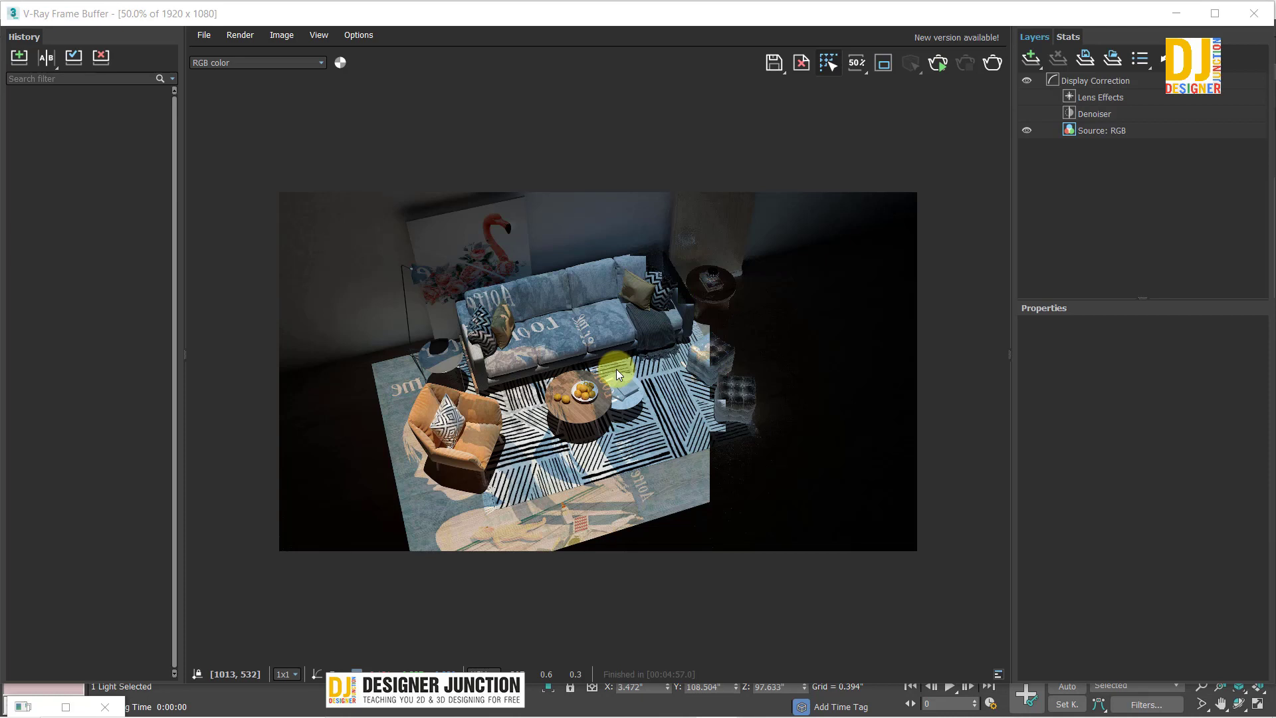
pyautogui.click(1267, 8)
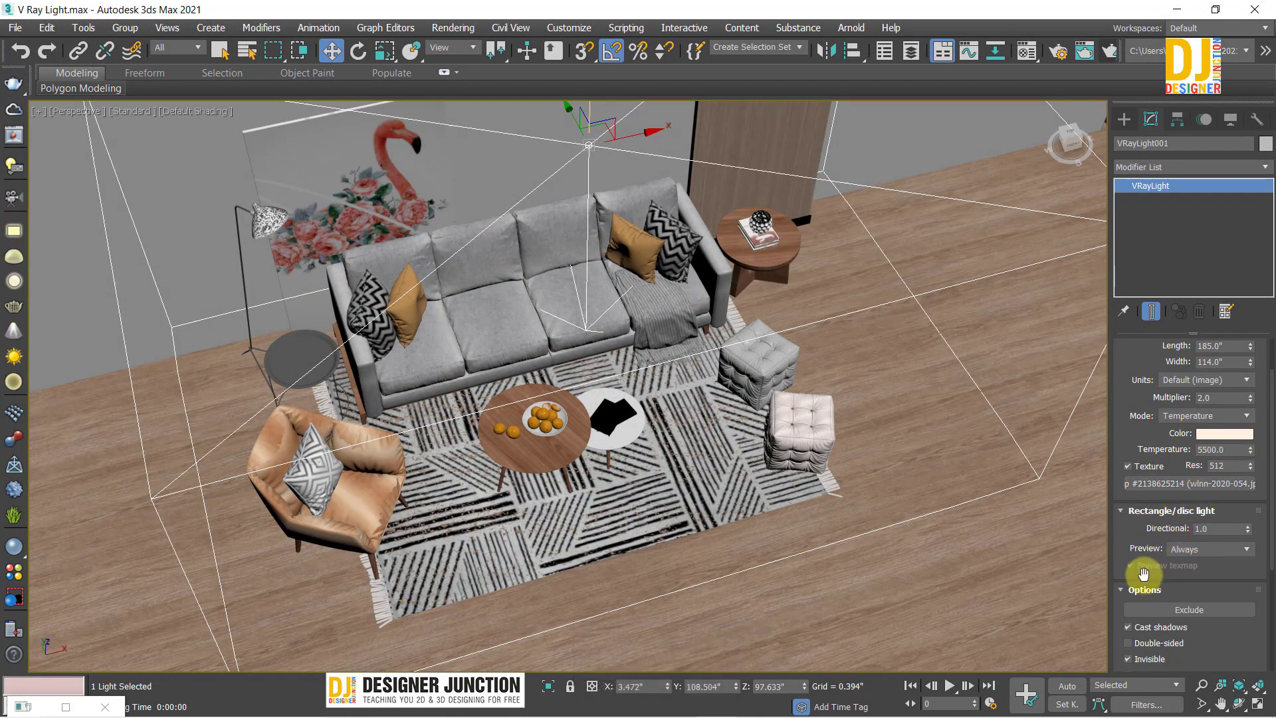
# Step: Set the plane light's Preview option to Selected and orbit the perspective view to see the whole preview box from the side
pyautogui.click(1215, 549)
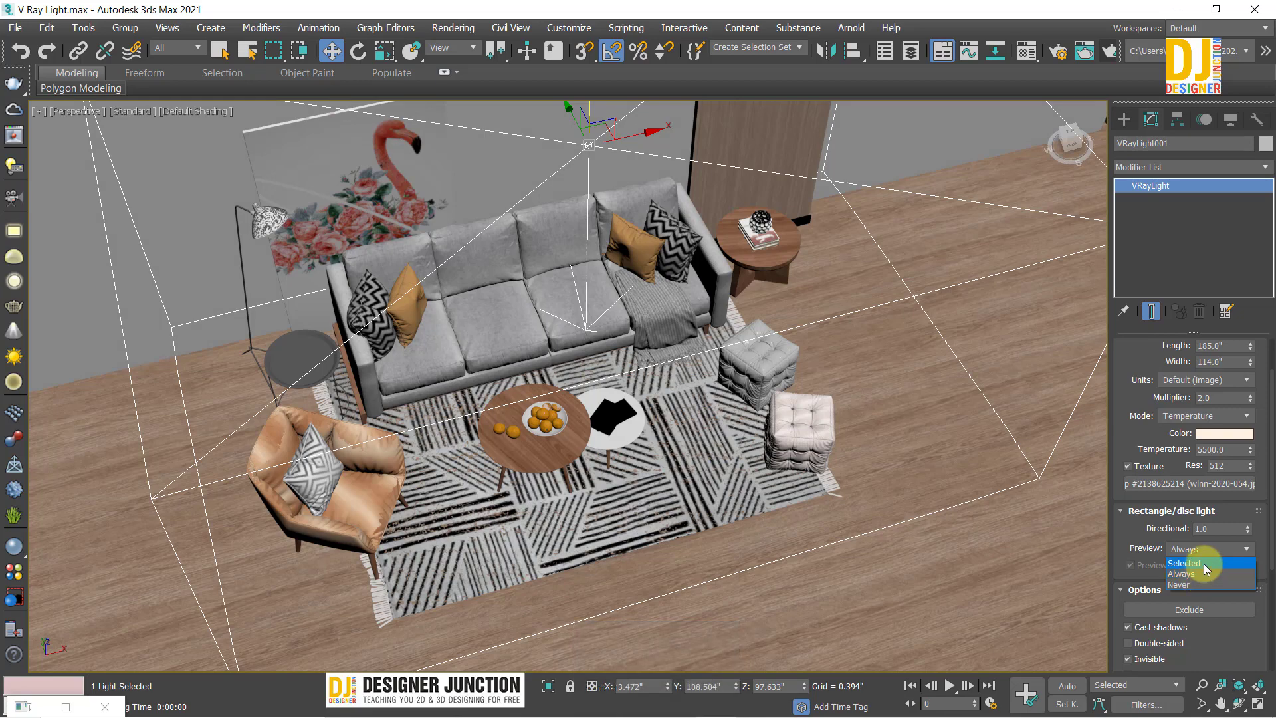
pyautogui.click(1207, 563)
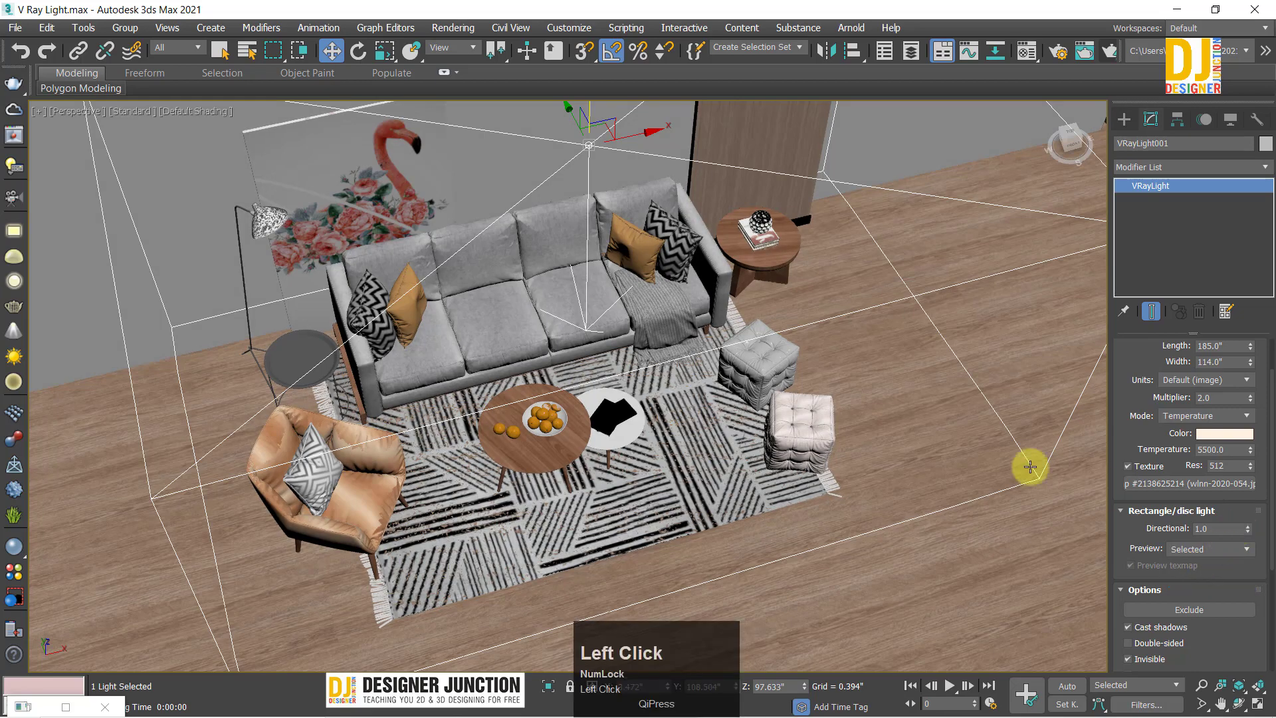
pyautogui.press('alt')
pyautogui.scroll(-3, 277, 423)
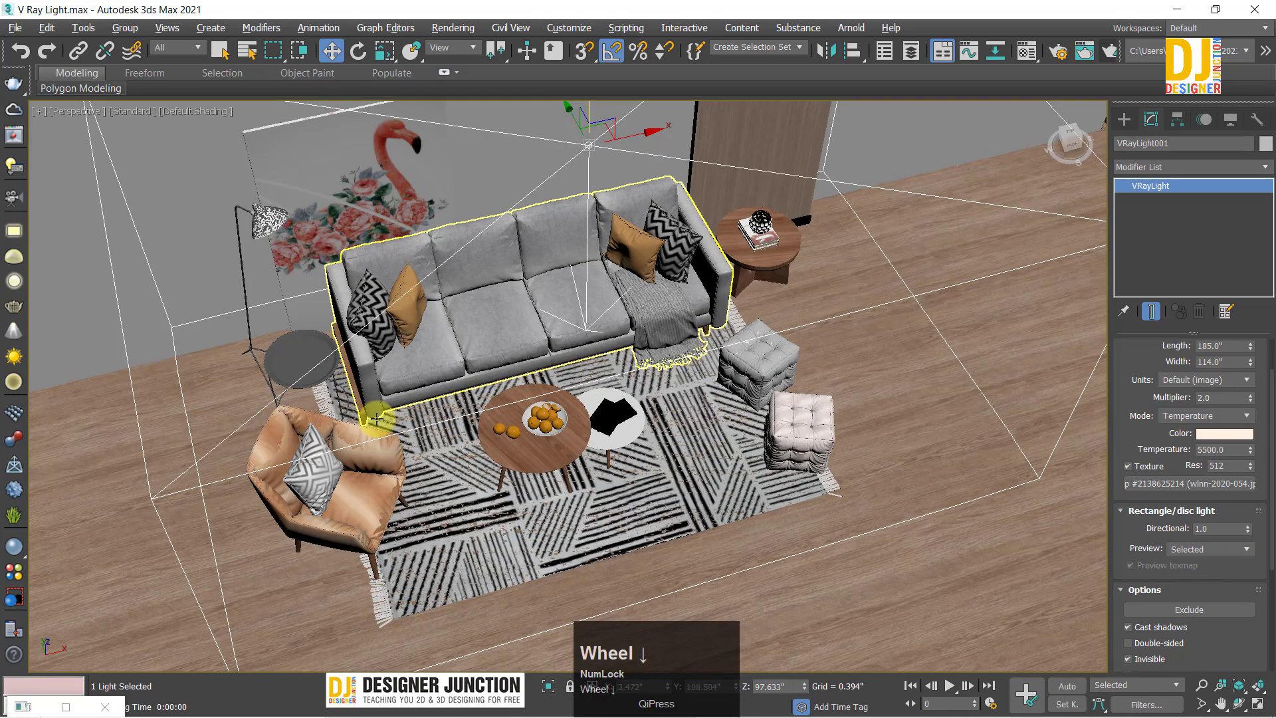
pyautogui.keyDown('alt'); pyautogui.moveTo(369, 419); pyautogui.dragTo(891, 386, button='middle'); pyautogui.keyUp('alt')
# Step: Compare the plane light's Never and Always preview options in the perspective view, finishing on Selected
pyautogui.click(1208, 548)
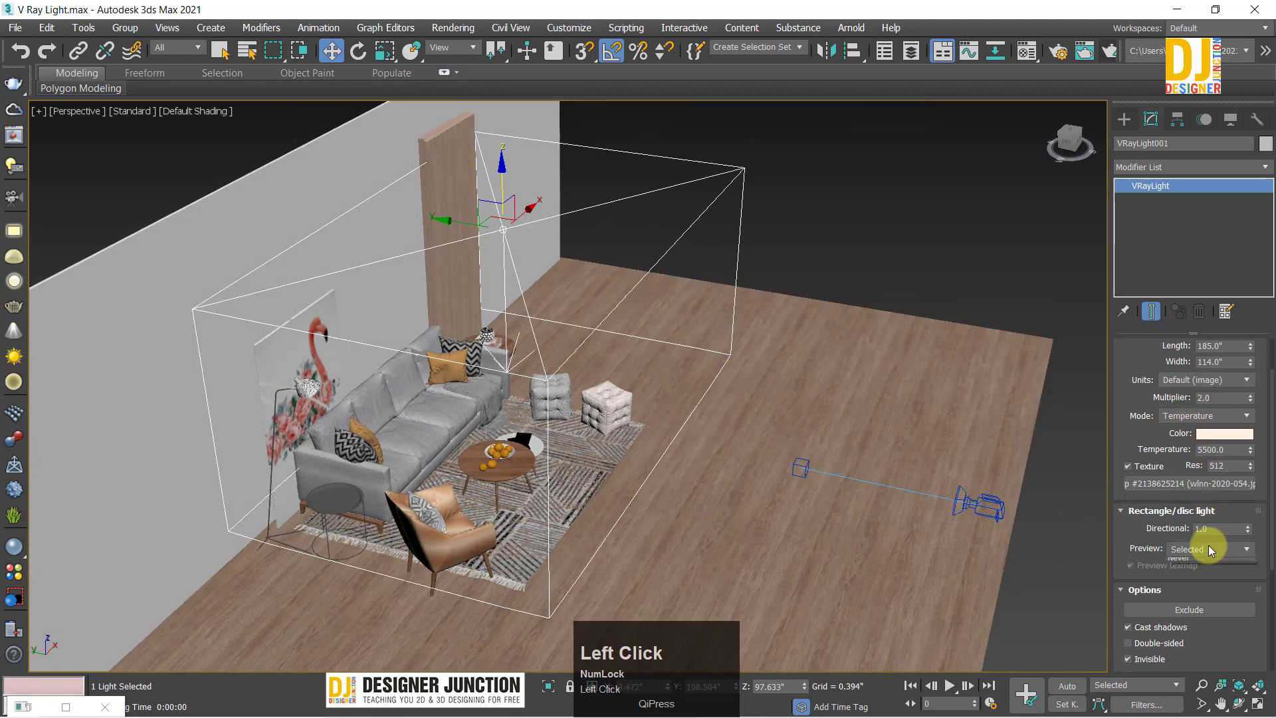
pyautogui.click(1203, 585)
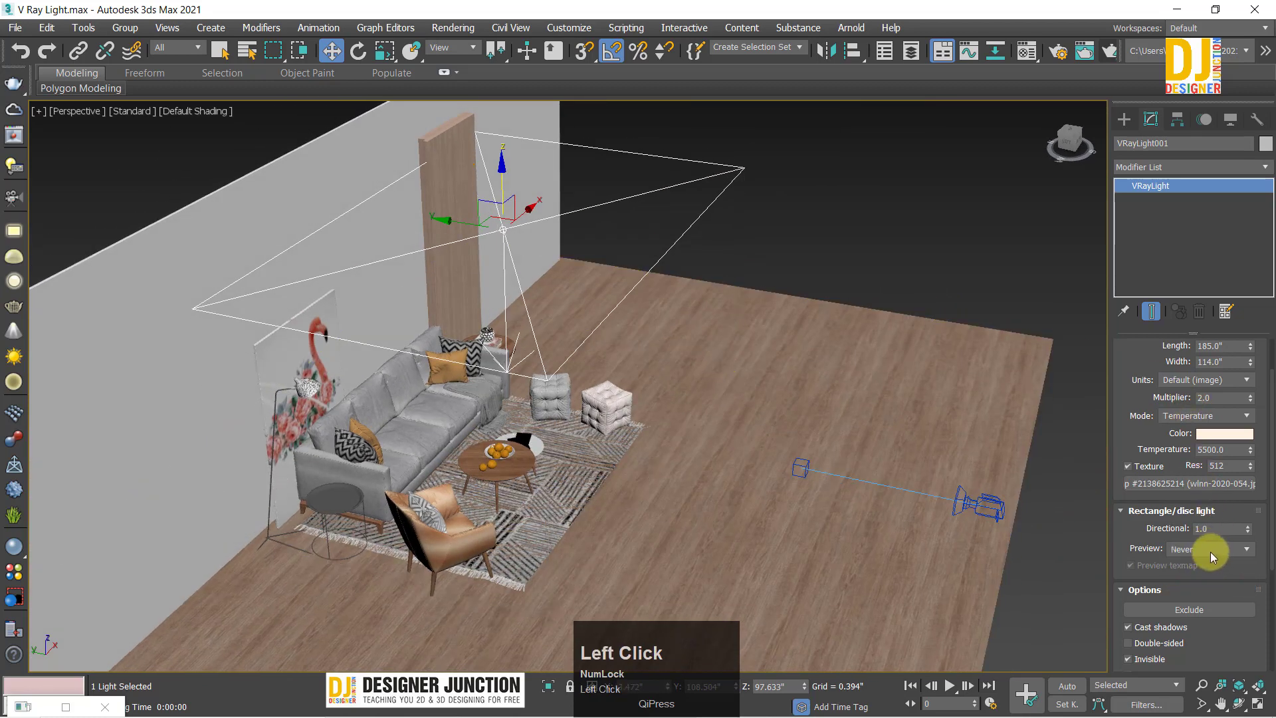
pyautogui.click(1210, 551)
pyautogui.click(1198, 576)
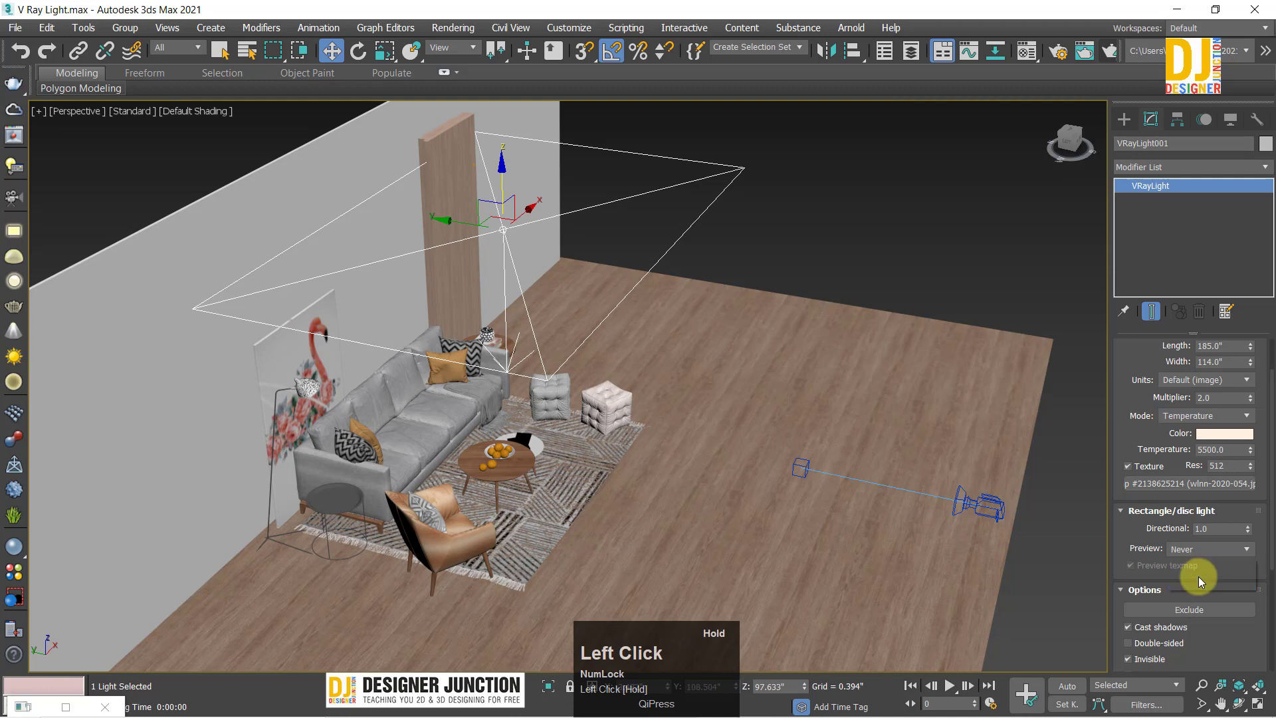
pyautogui.click(1207, 547)
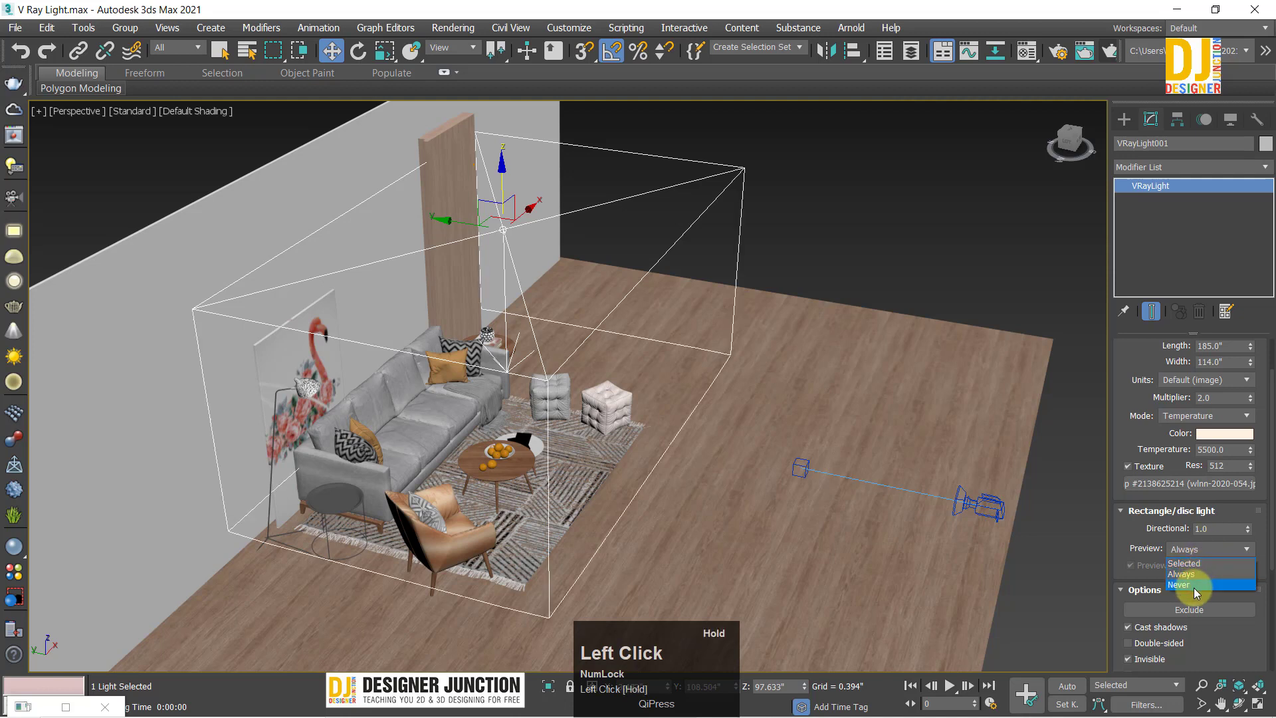
pyautogui.click(1194, 584)
pyautogui.click(1198, 564)
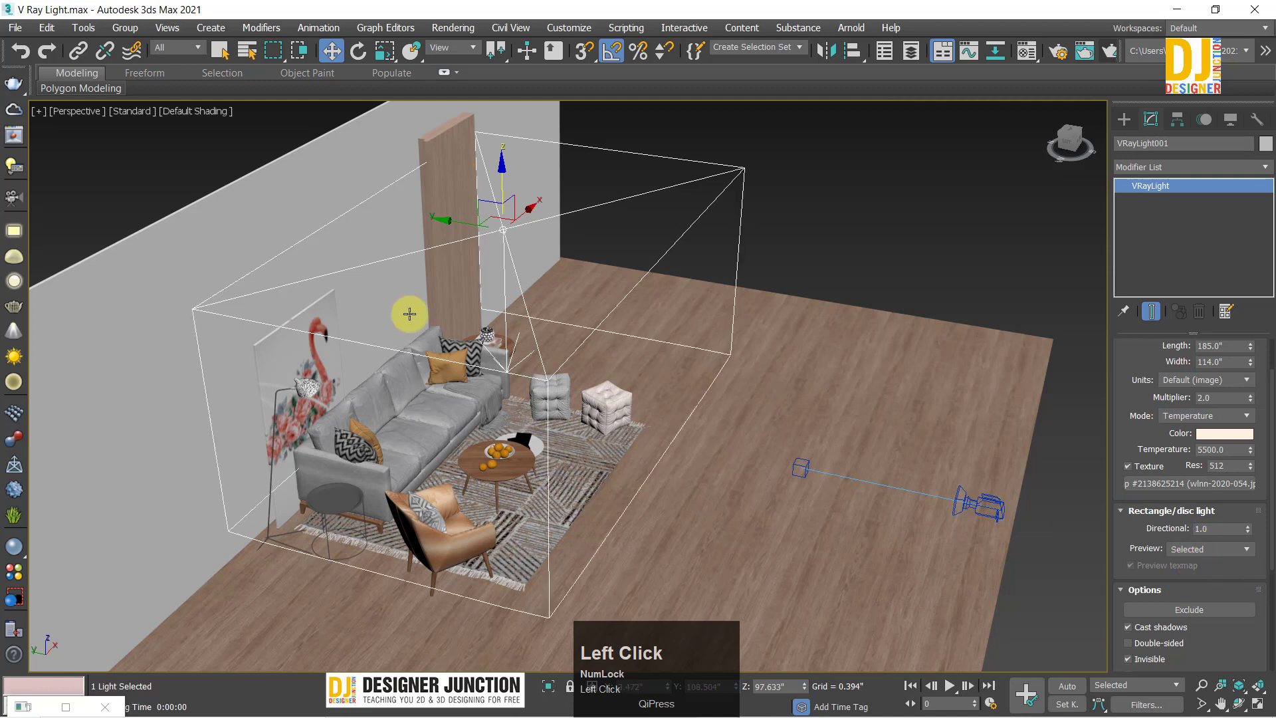
pyautogui.click(1245, 551)
pyautogui.click(1225, 551)
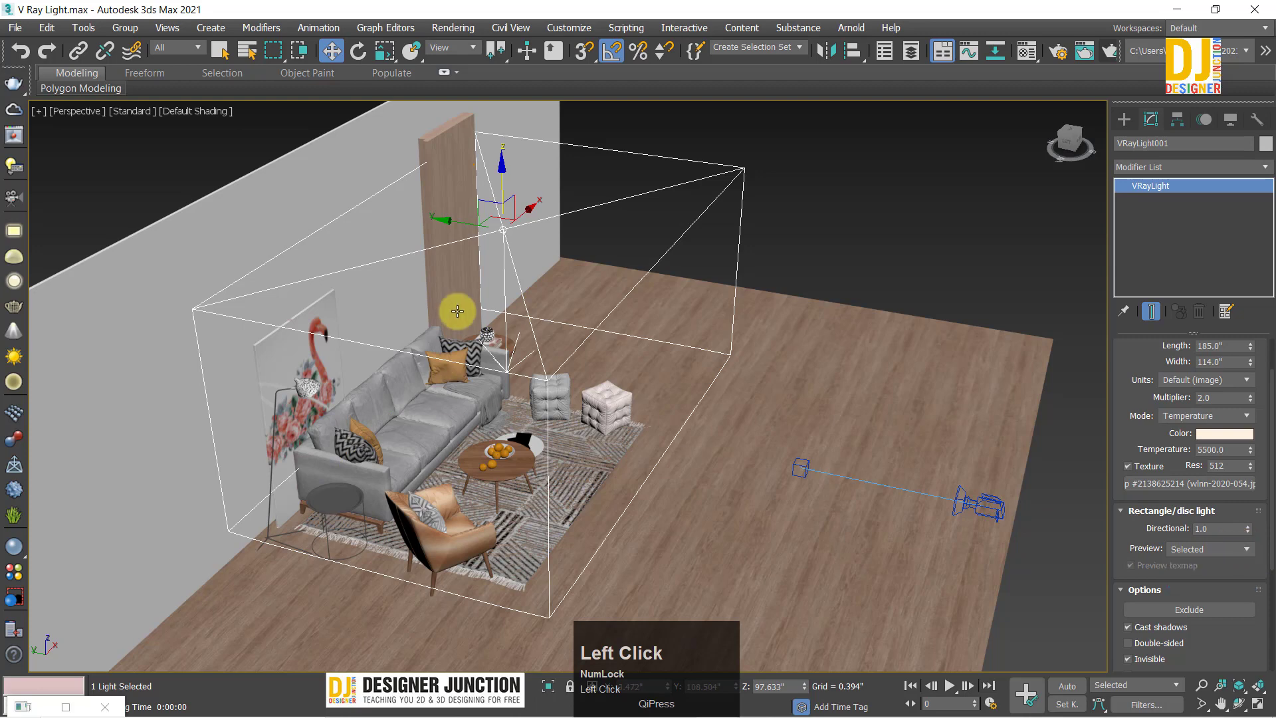
# Step: Check the plane light's preview box at maximum Directional in the perspective view and the four-view layout
pyautogui.keyDown('alt'); pyautogui.moveTo(572, 313); pyautogui.dragTo(1229, 505, button='middle'); pyautogui.keyUp('alt')
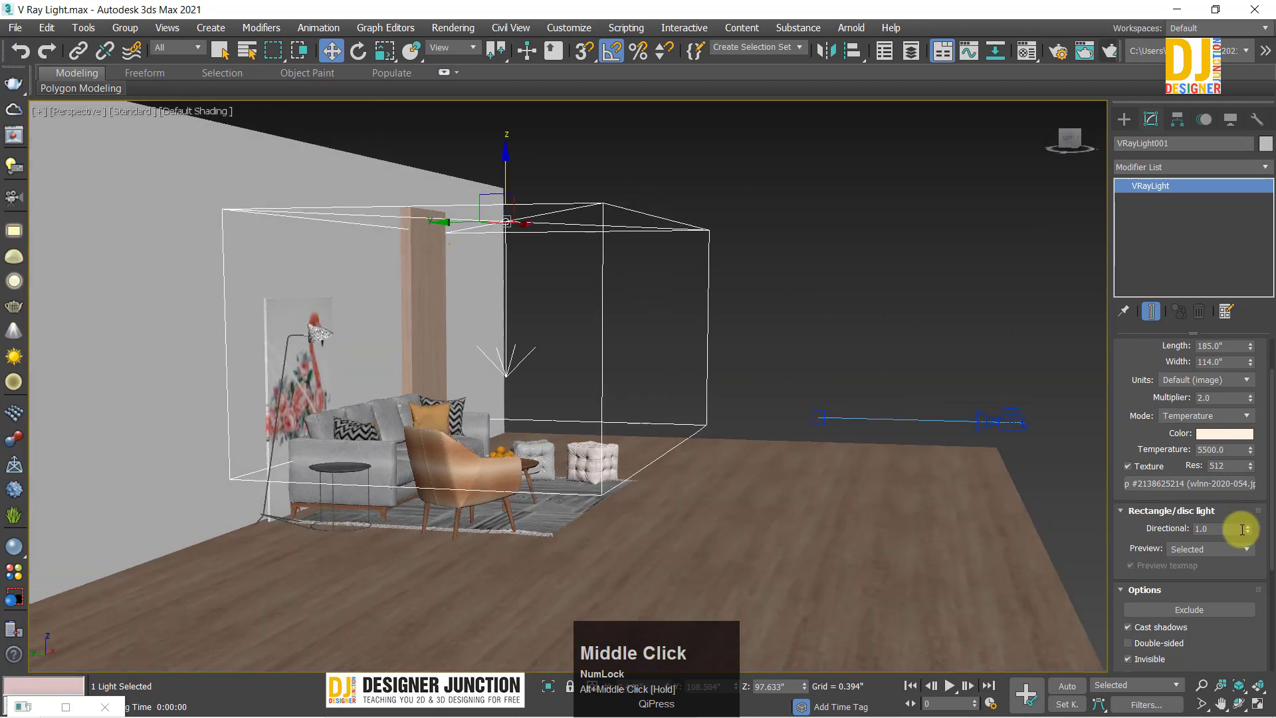
pyautogui.moveTo(1247, 528); pyautogui.dragTo(1223, 359)
pyautogui.hotkey('alt', 'w')
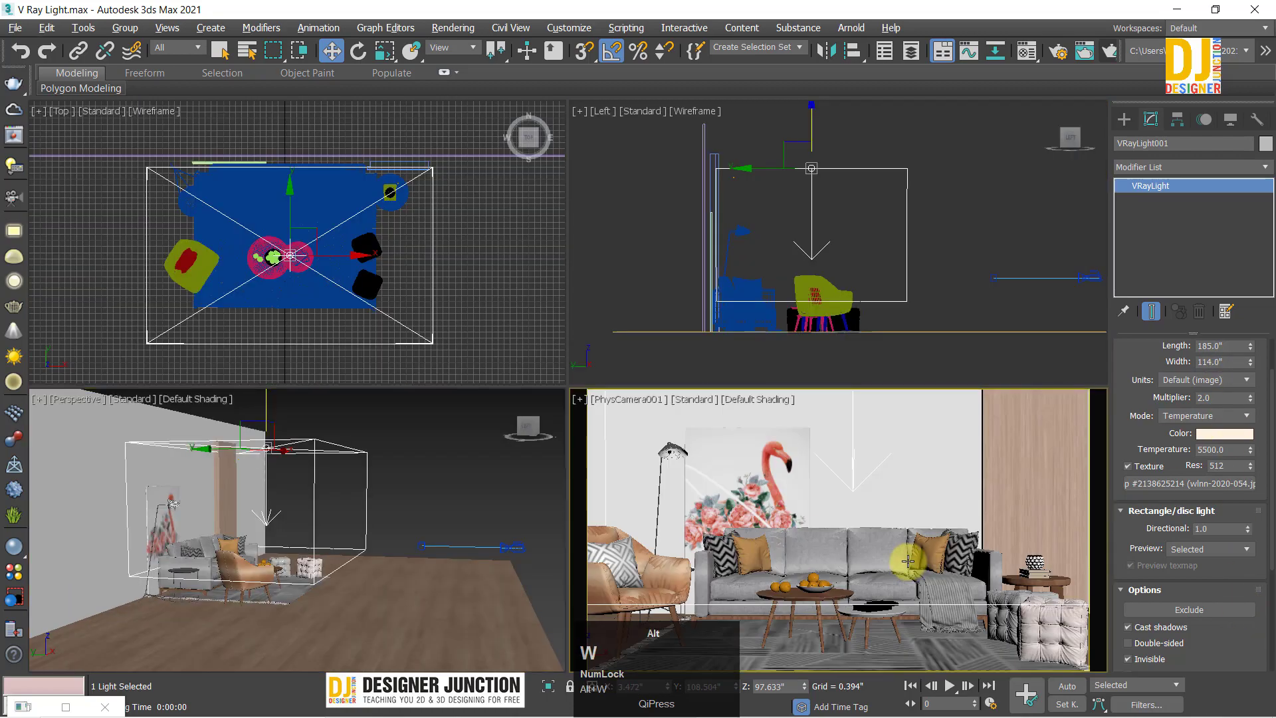
pyautogui.hotkey('alt', 'w')
pyautogui.keyDown('alt'); pyautogui.moveTo(272, 523); pyautogui.dragTo(456, 521, button='middle'); pyautogui.keyUp('alt')
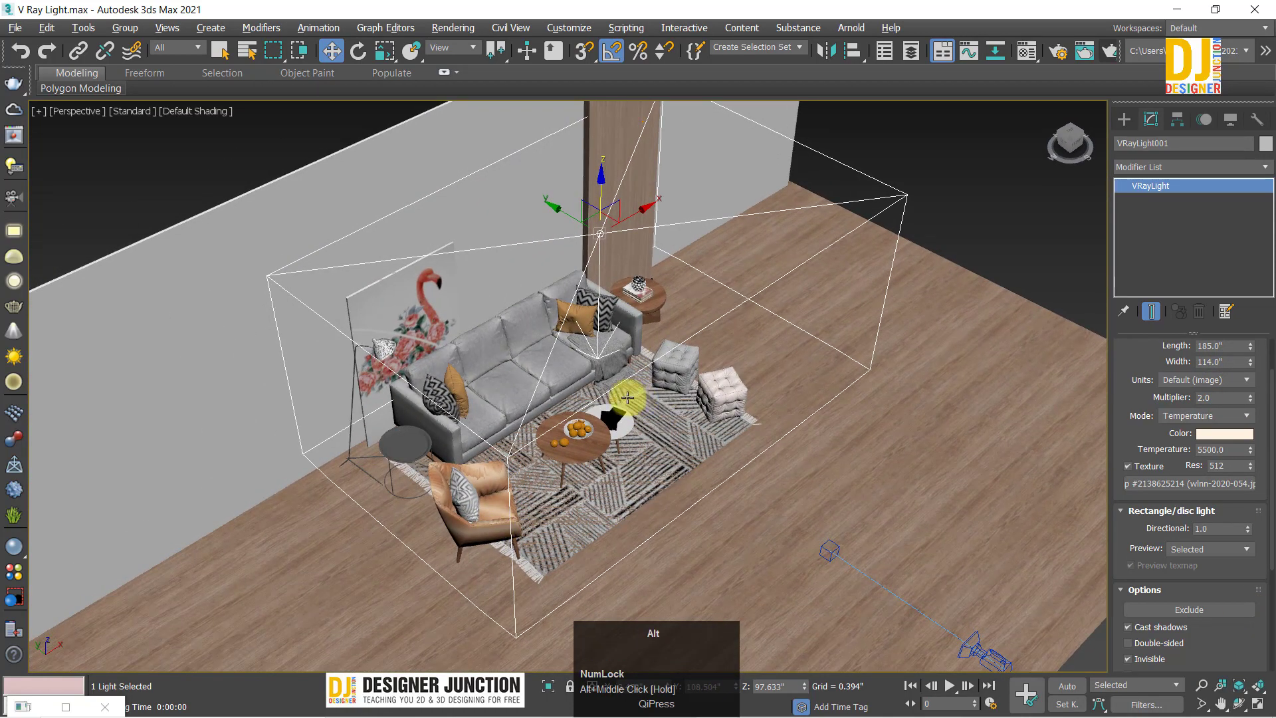
# Step: Move the plane light along X to about -110", over the open floor beside the armchair, and frame that area in the perspective view
pyautogui.keyDown('alt'); pyautogui.moveTo(620, 399); pyautogui.dragTo(671, 251, button='middle'); pyautogui.keyUp('alt')
pyautogui.scroll(2, 594, 389)
pyautogui.scroll(-5, 622, 300)
pyautogui.moveTo(672, 251); pyautogui.dragTo(503, 327)
pyautogui.scroll(4, 503, 327)
pyautogui.moveTo(503, 326); pyautogui.dragTo(504, 342, button='middle')
pyautogui.scroll(-2, 547, 296)
pyautogui.moveTo(547, 296); pyautogui.dragTo(473, 341, button='middle')
pyautogui.scroll(3, 418, 391)
# Step: Test-render the perspective view and inspect the texture projected onto the empty floor beside the armchair, closing the render early
pyautogui.hotkey('shift', 'q')
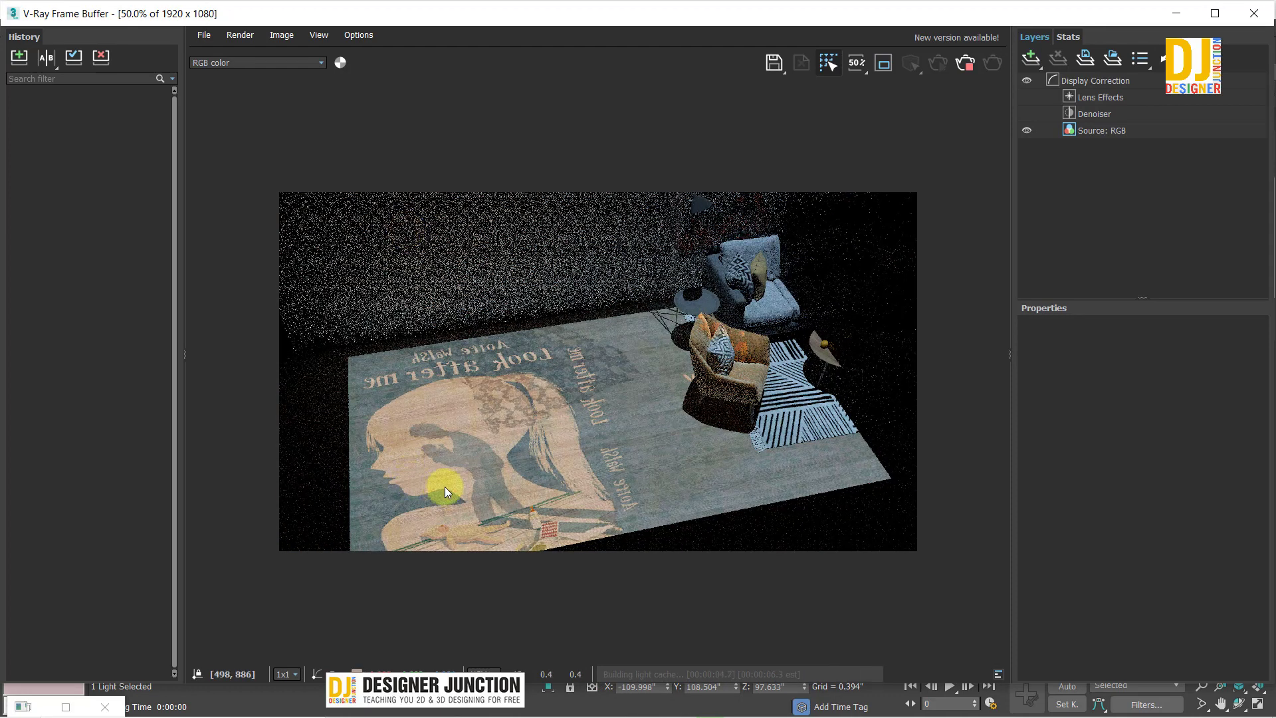
pyautogui.scroll(1, 444, 486)
pyautogui.scroll(-1, 572, 372)
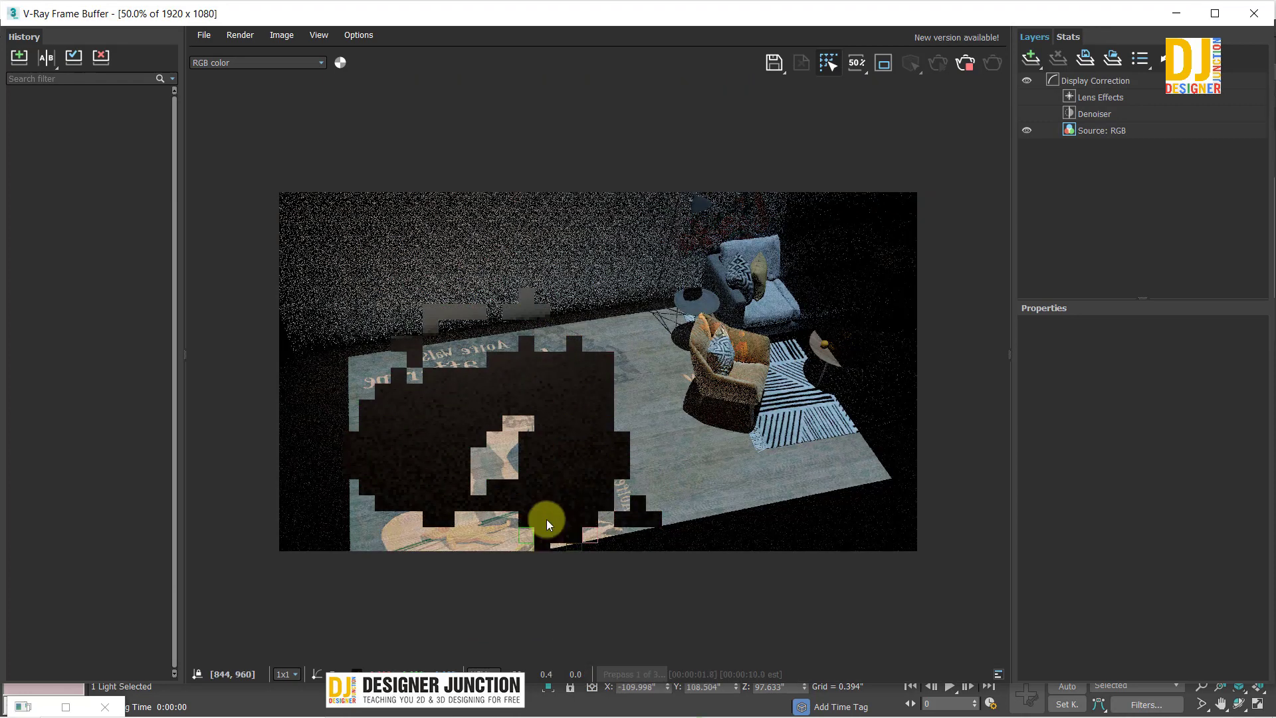
pyautogui.click(1254, 15)
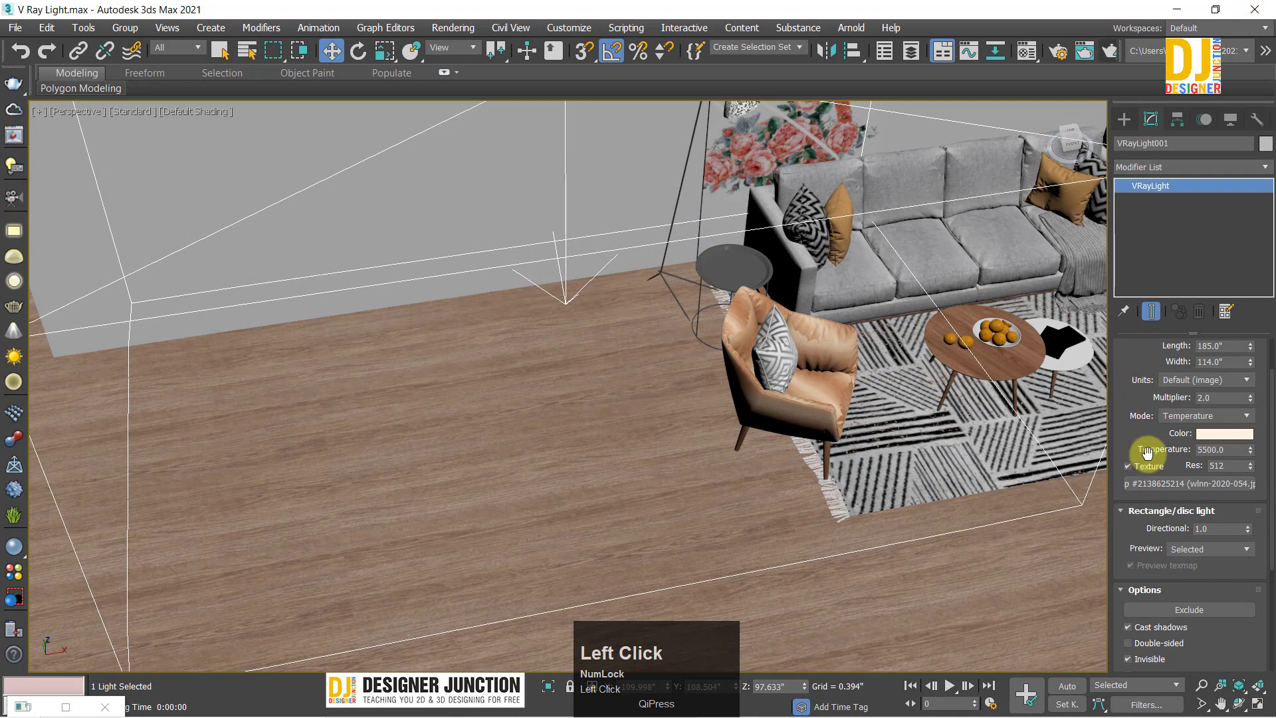
# Step: Set the plane light's Directional value to 0.5 and briefly test-render the perspective view
pyautogui.doubleClick(1221, 529)
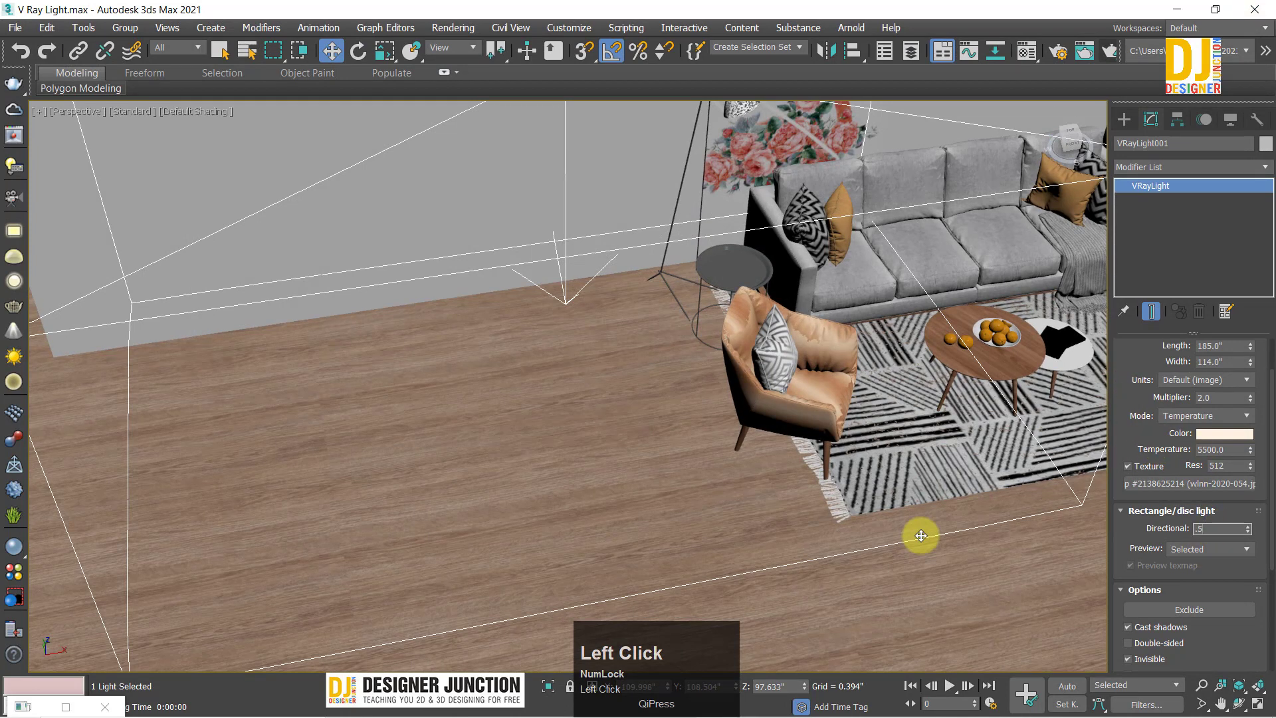
pyautogui.click(1108, 51)
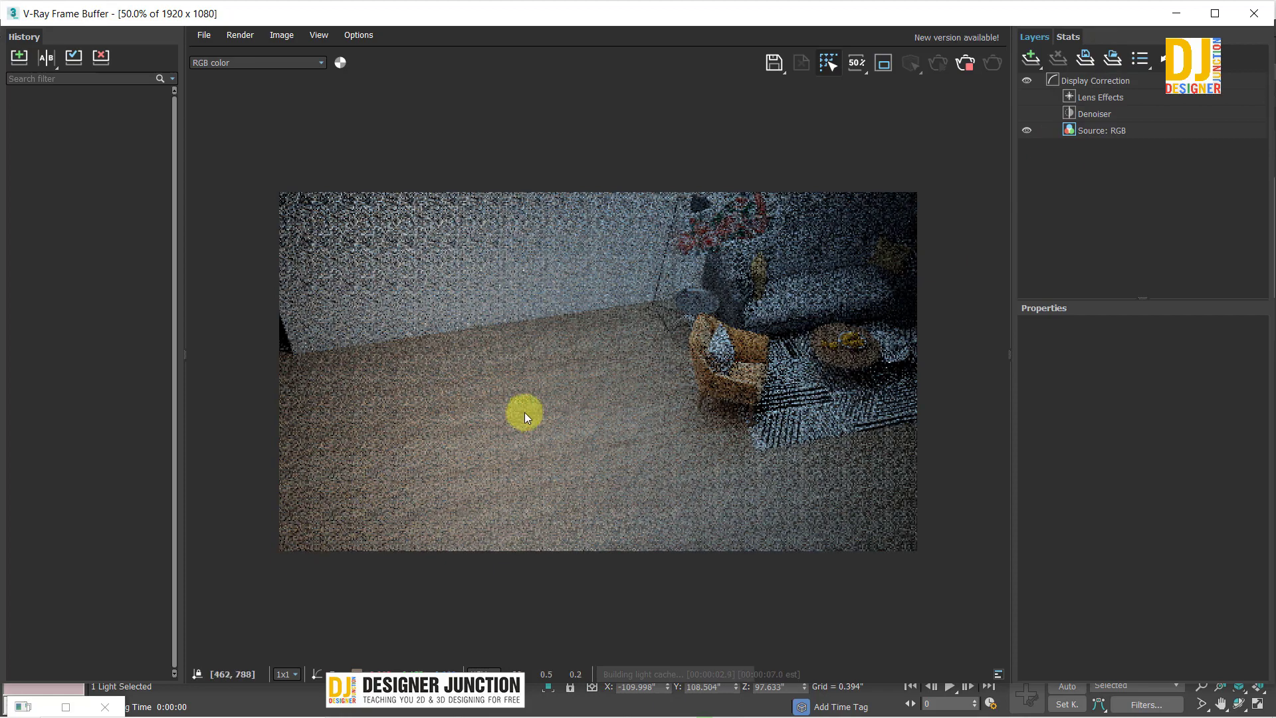
pyautogui.click(1263, 15)
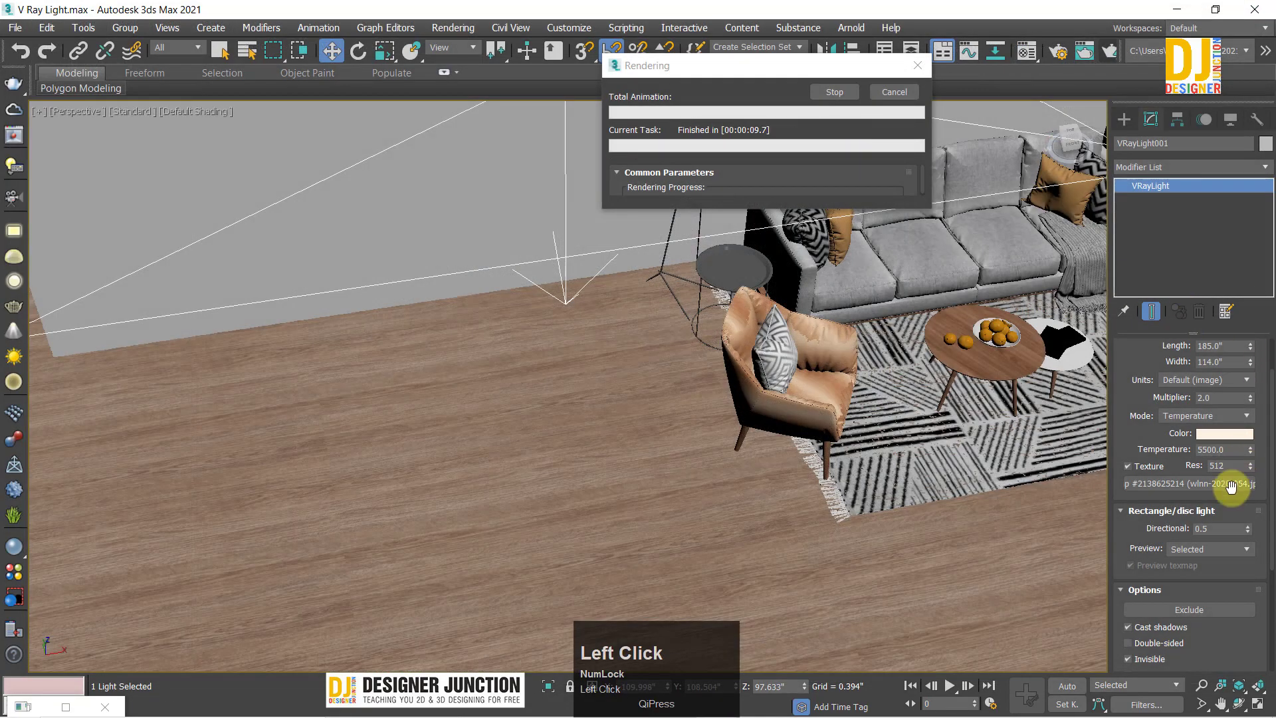
# Step: Set the plane light's Directional value to 0.8 and test-render the perspective view
pyautogui.click(1225, 528)
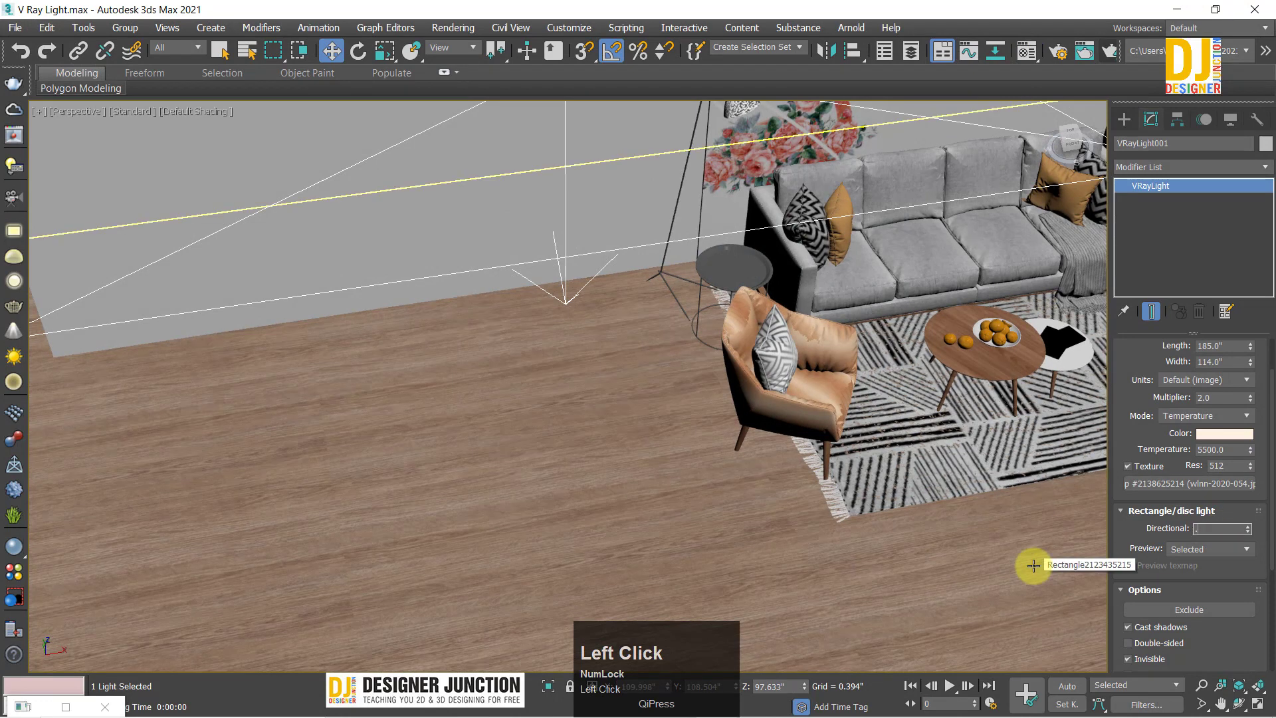
pyautogui.write('.8')
pyautogui.press('Return')
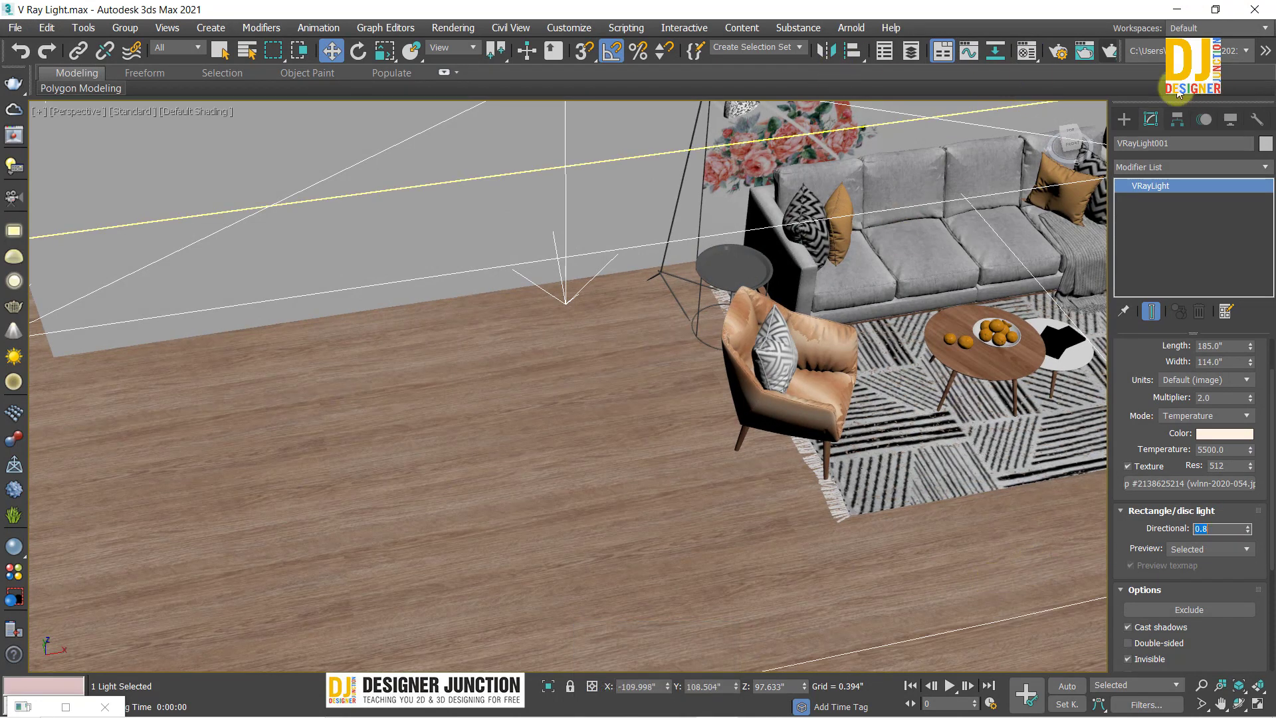
pyautogui.click(1112, 57)
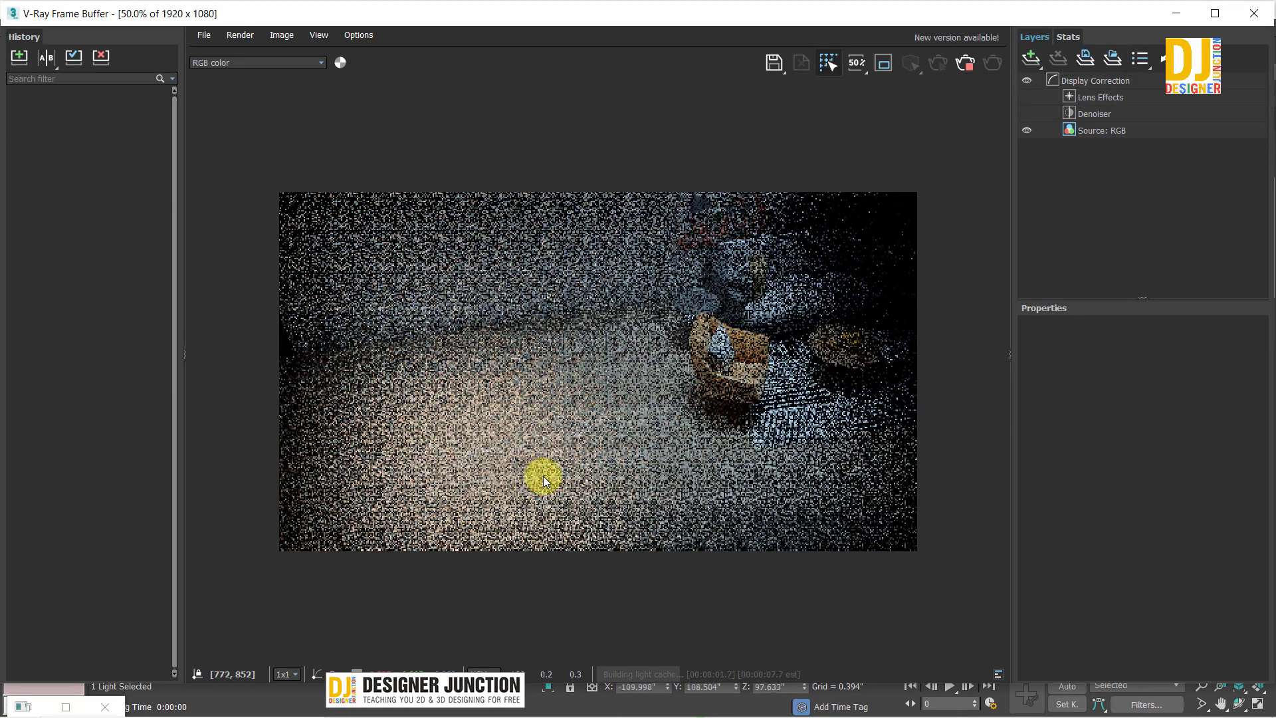
# Step: Examine the light cast on the wooden floor in the running render and close the frame buffer
pyautogui.scroll(1, 437, 465)
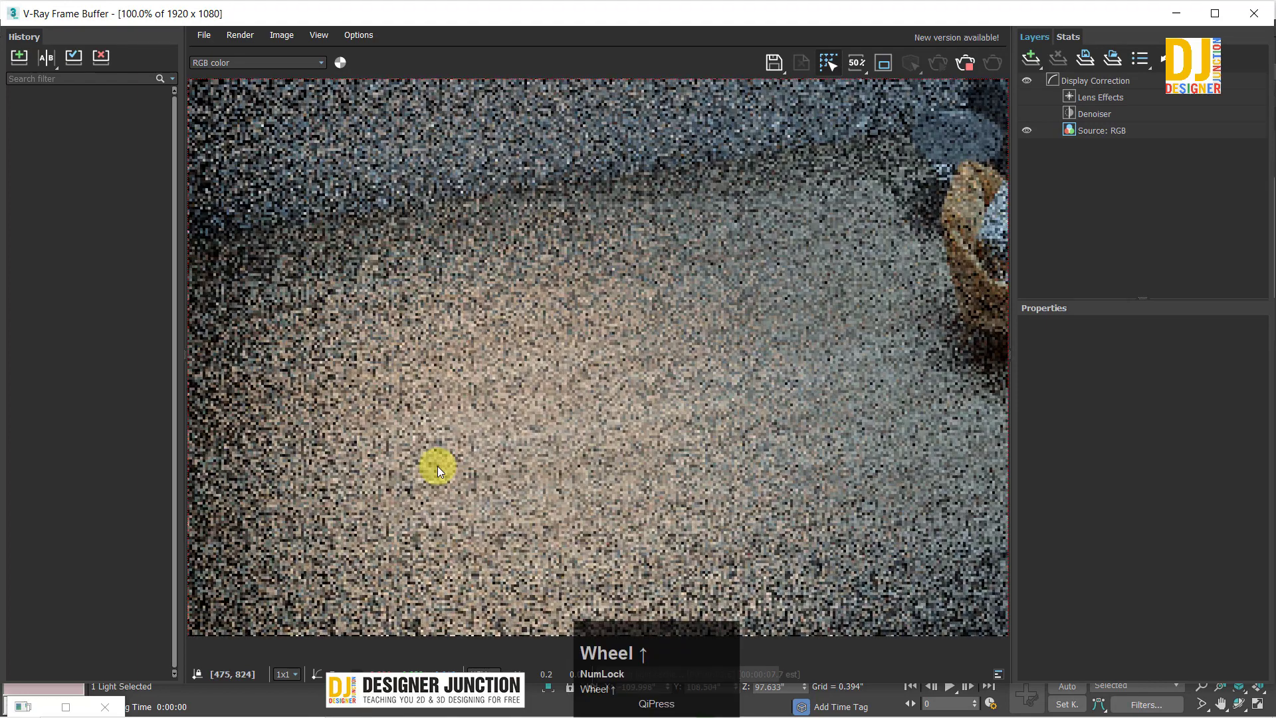
pyautogui.scroll(-1, 438, 465)
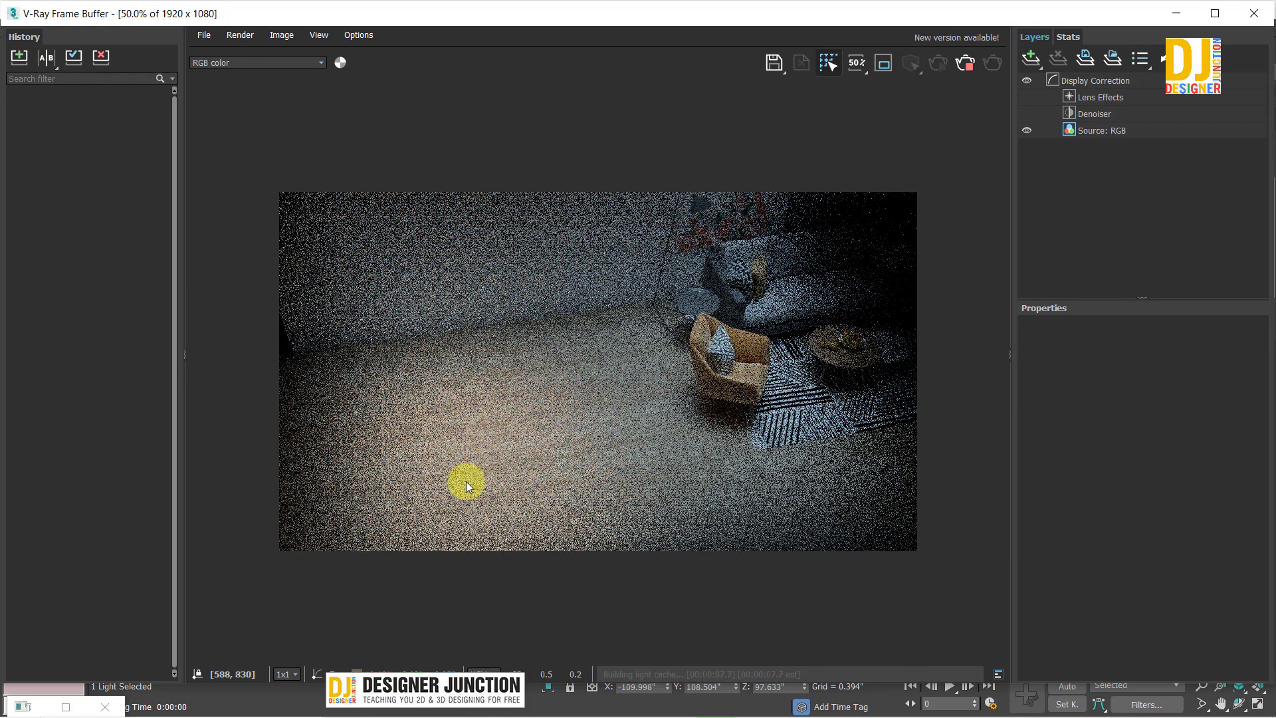
pyautogui.scroll(1, 466, 482)
pyautogui.press('Num_Lock')
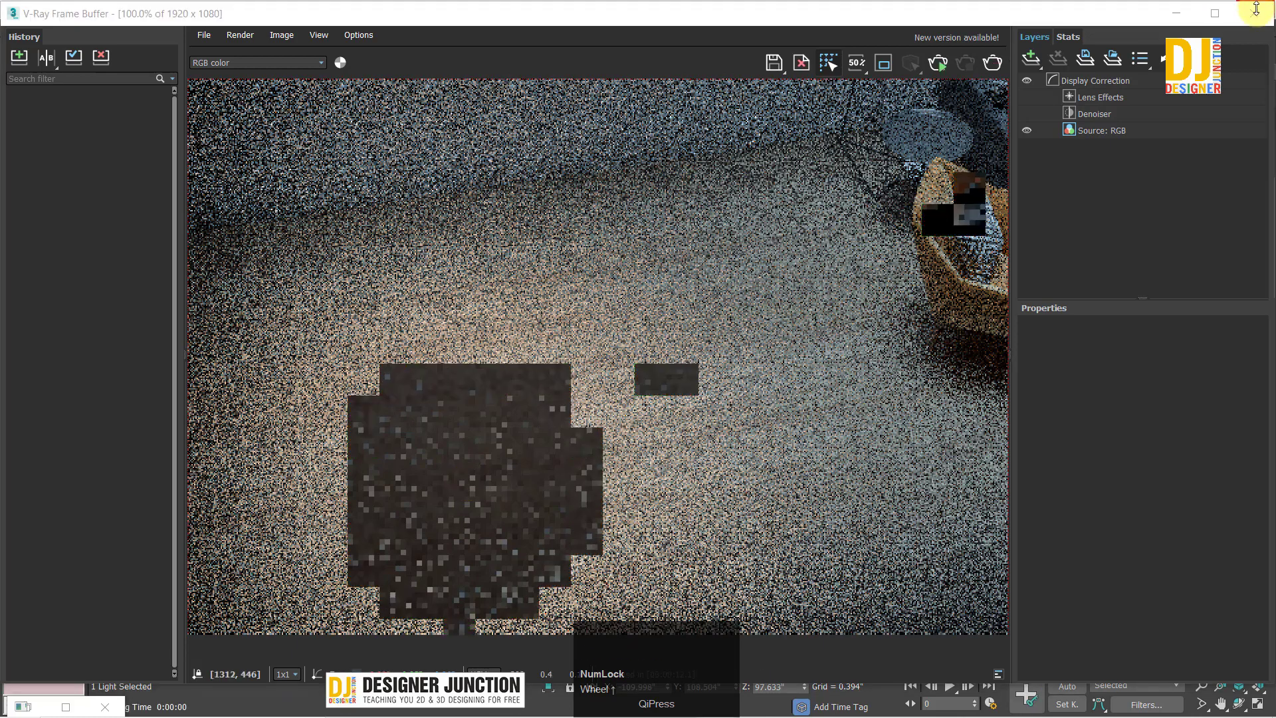
pyautogui.click(1256, 10)
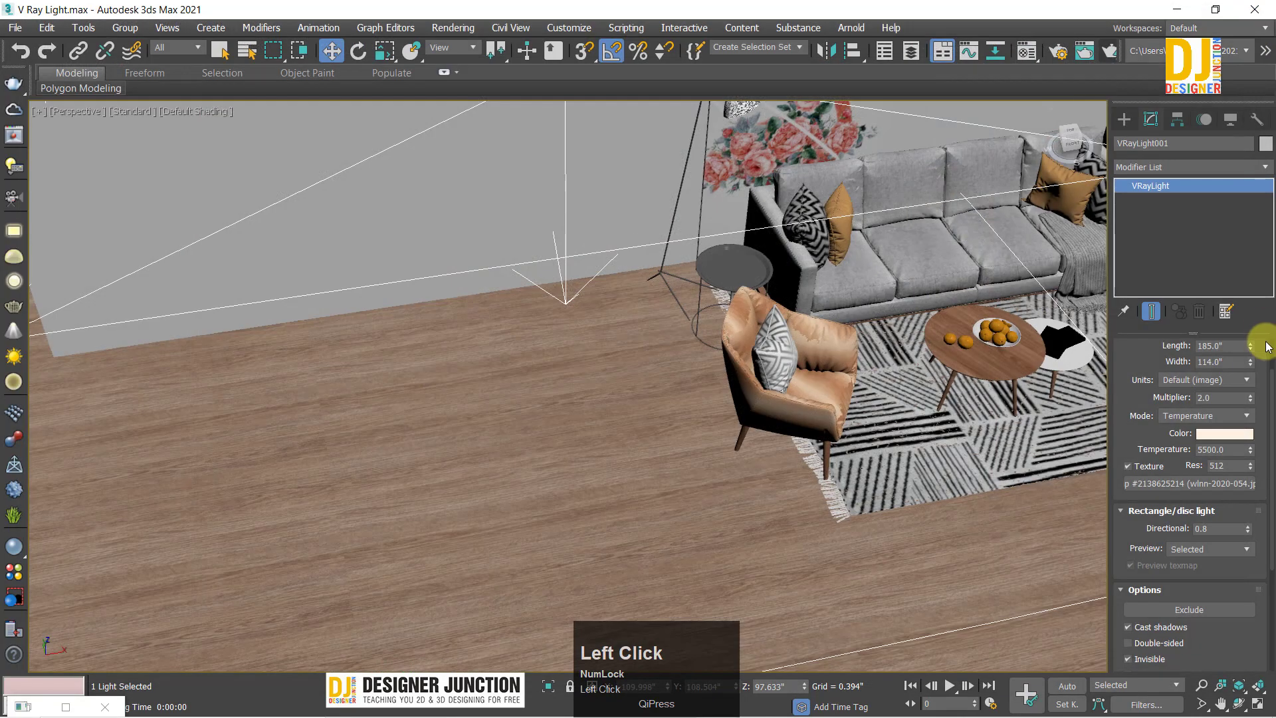
# Step: Set the V-Ray light's Directional value to 0.94 and render the view to check the floor pattern
pyautogui.click(1219, 526)
pyautogui.click(520, 599)
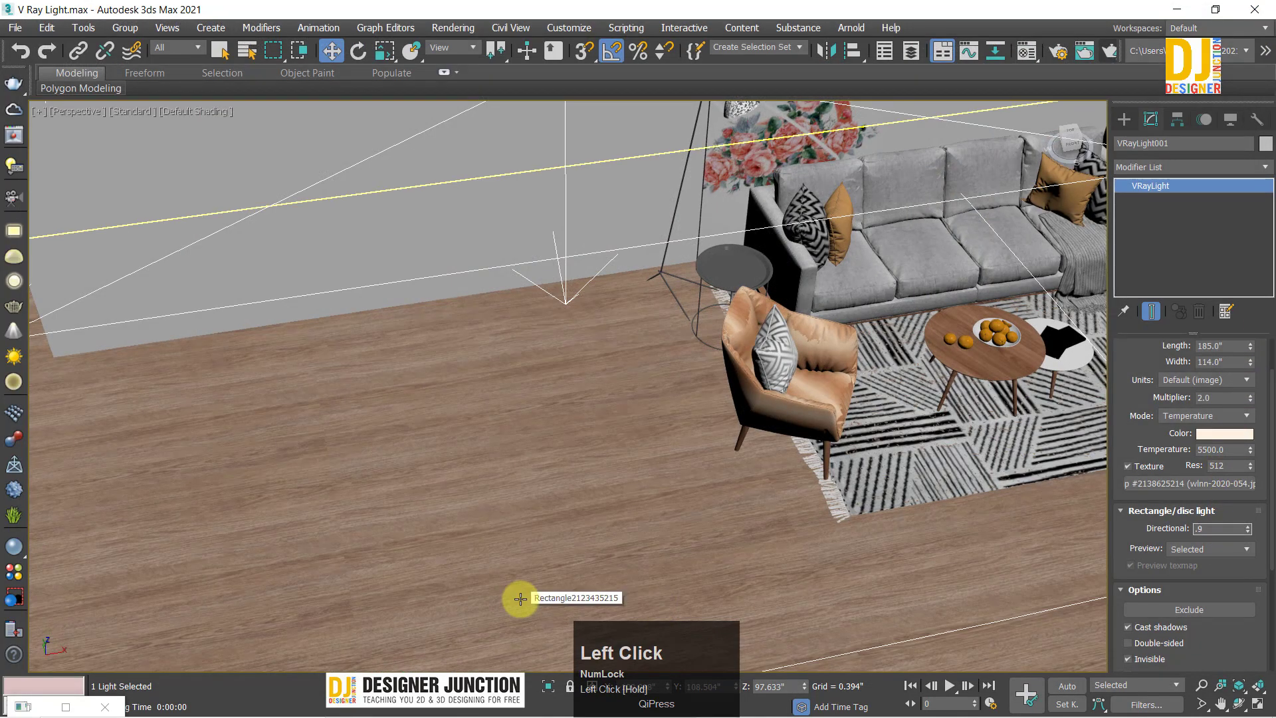
pyautogui.click(1108, 52)
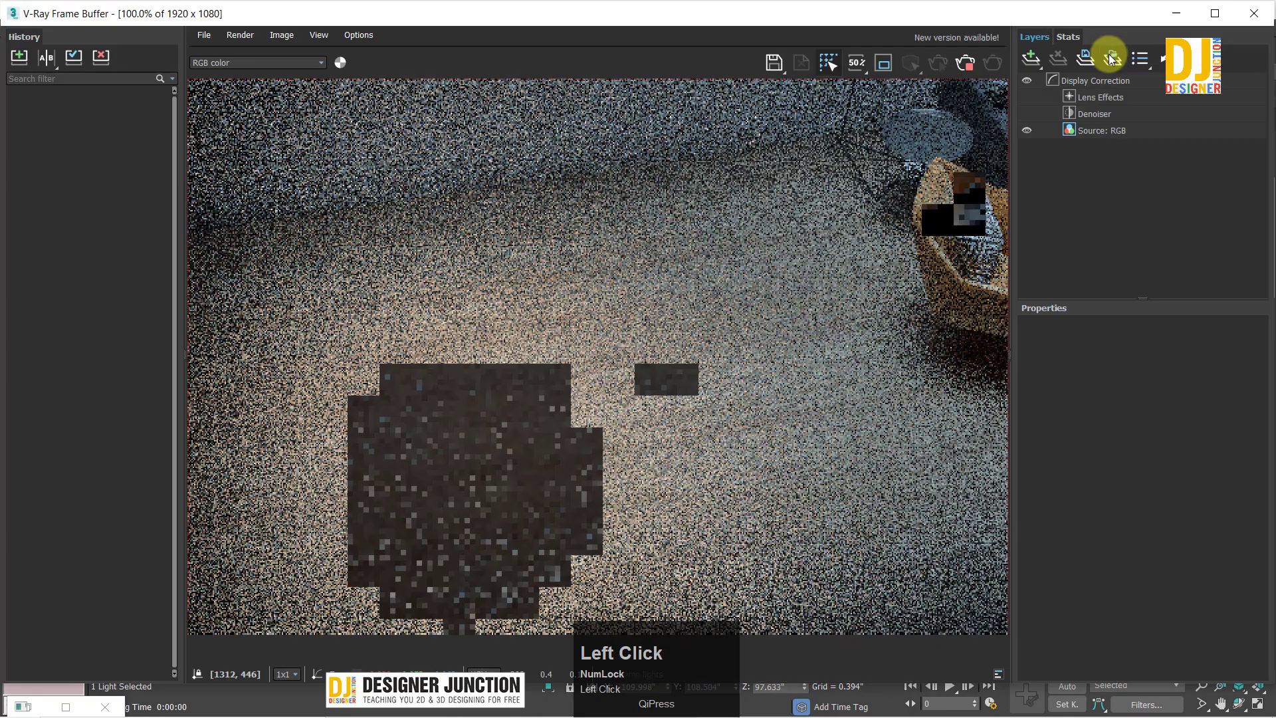
pyautogui.scroll(-2, 535, 468)
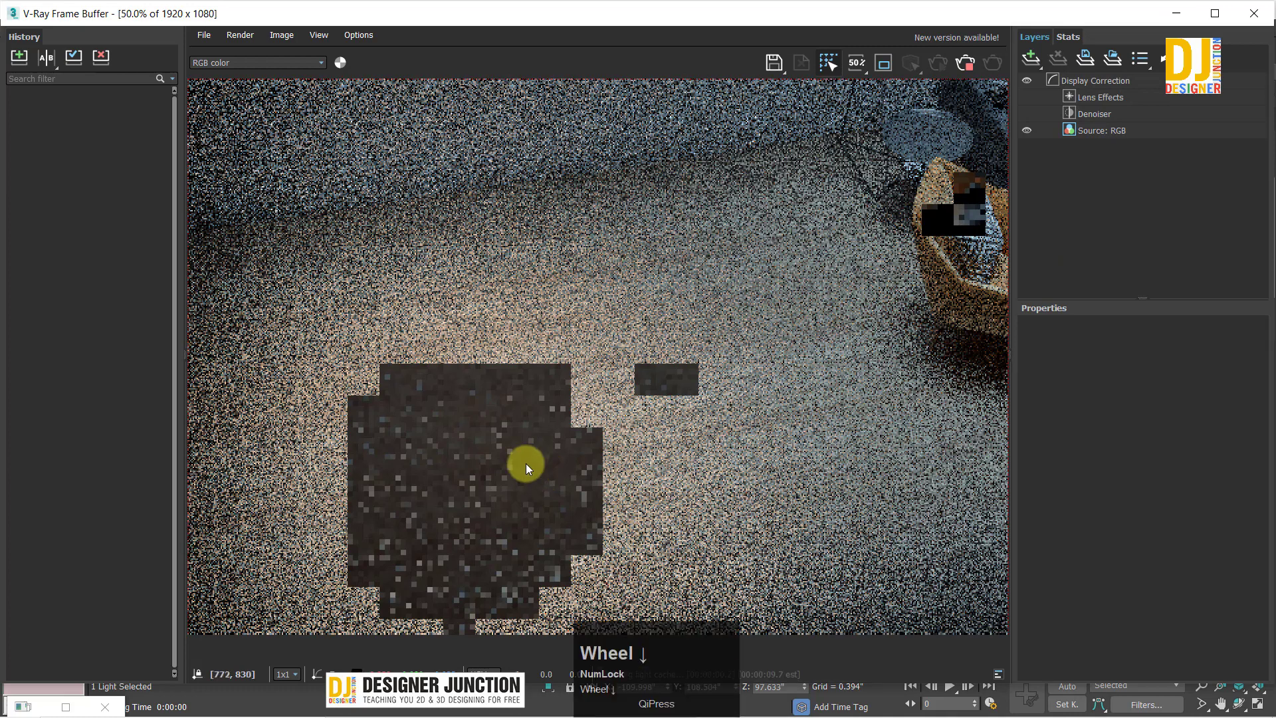
pyautogui.scroll(1, 492, 416)
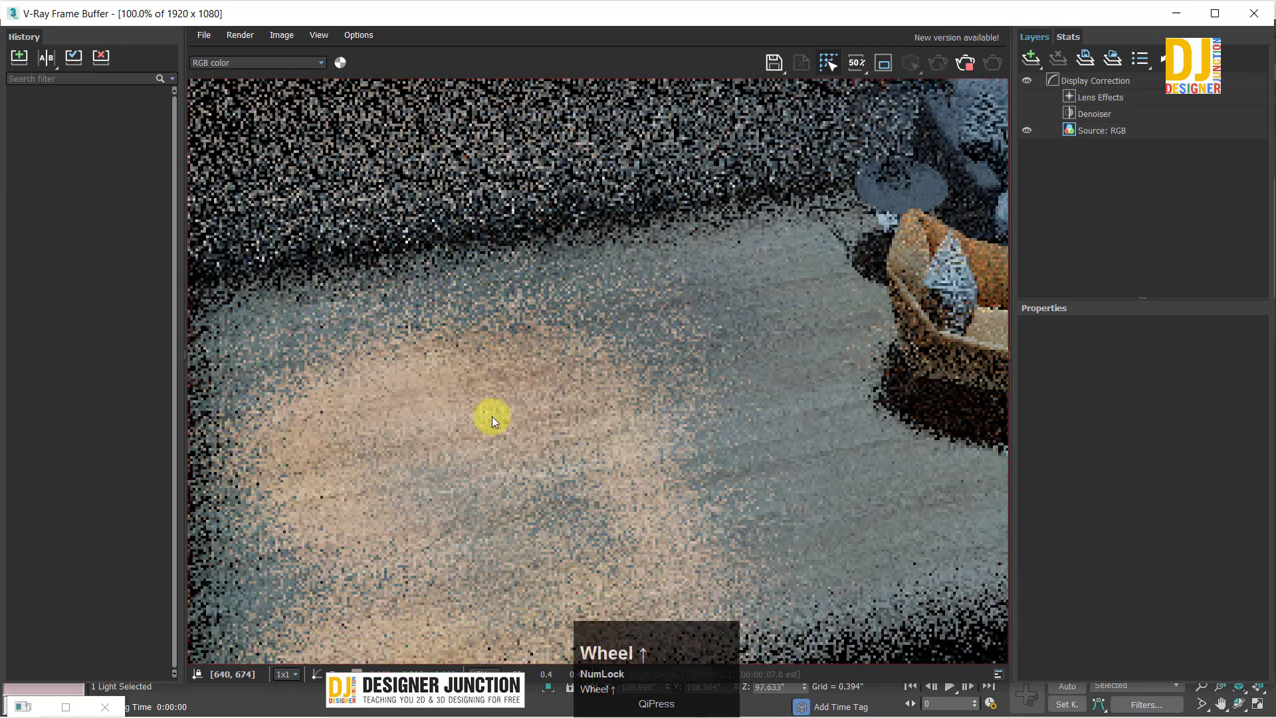
pyautogui.scroll(-1, 503, 404)
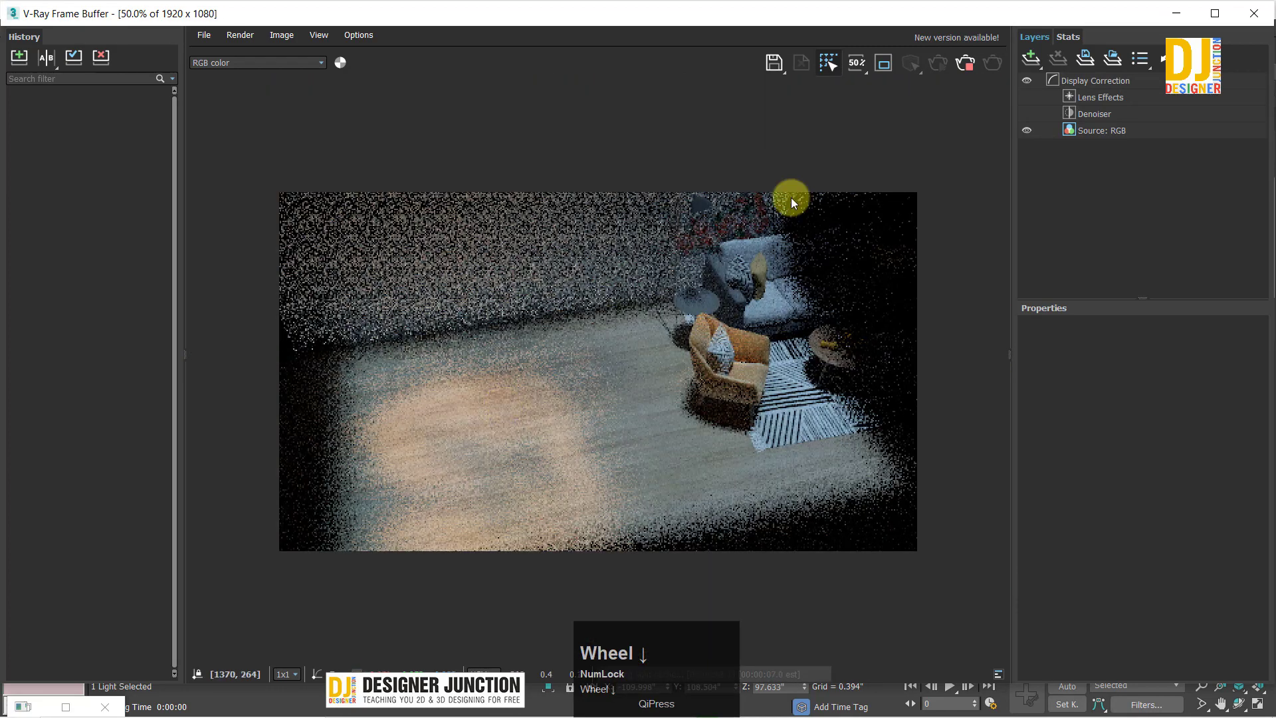
# Step: Define a render region about 472 by 730 pixels over the lit floor area and render it
pyautogui.click(884, 63)
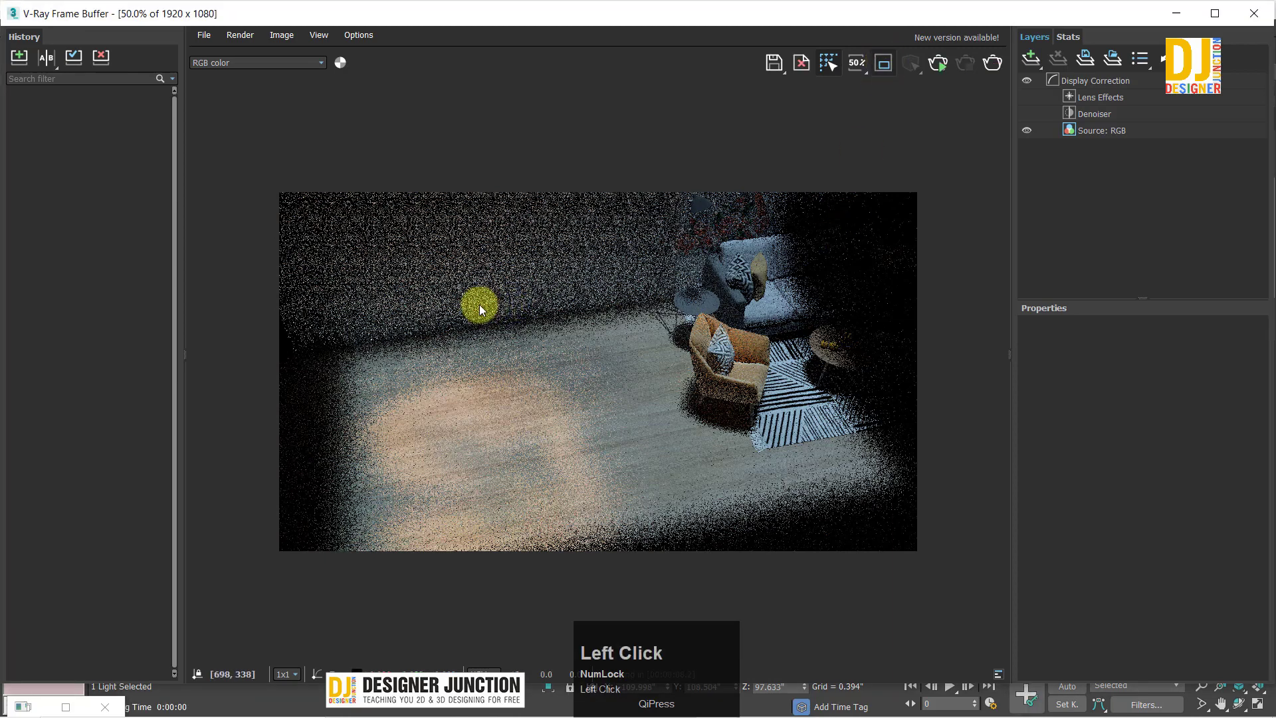
pyautogui.moveTo(464, 308); pyautogui.dragTo(622, 550)
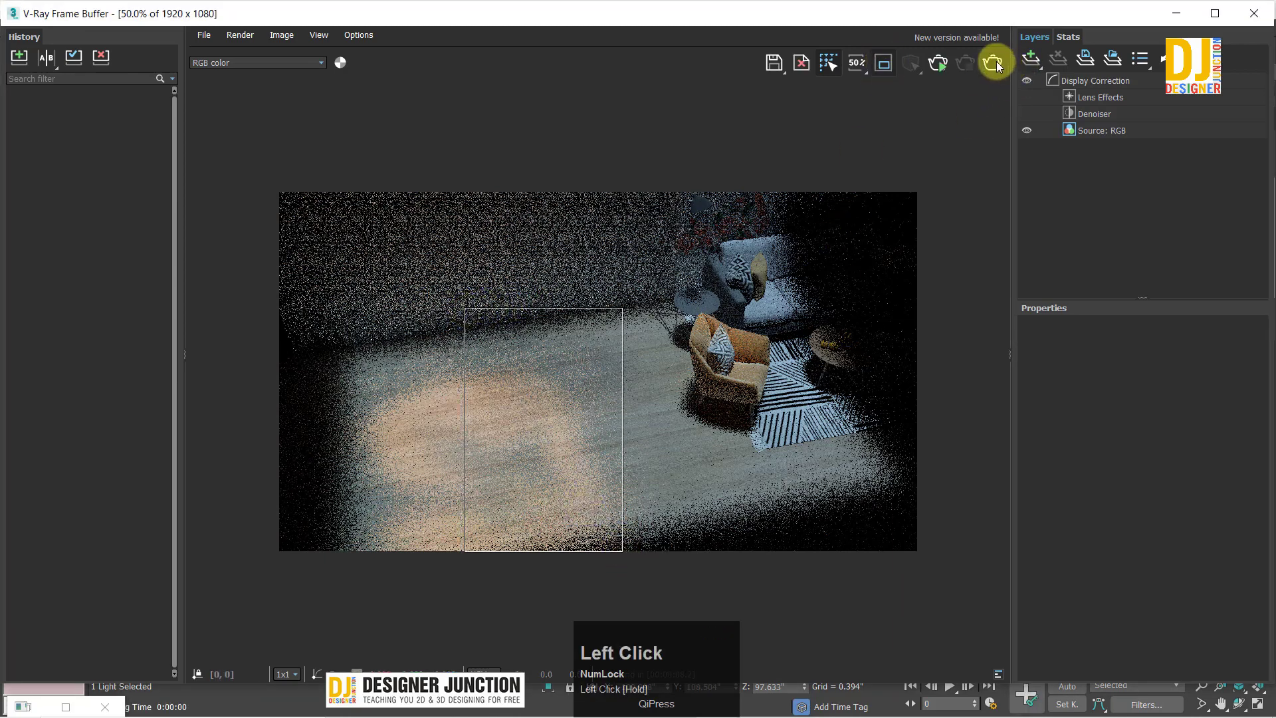
pyautogui.click(995, 62)
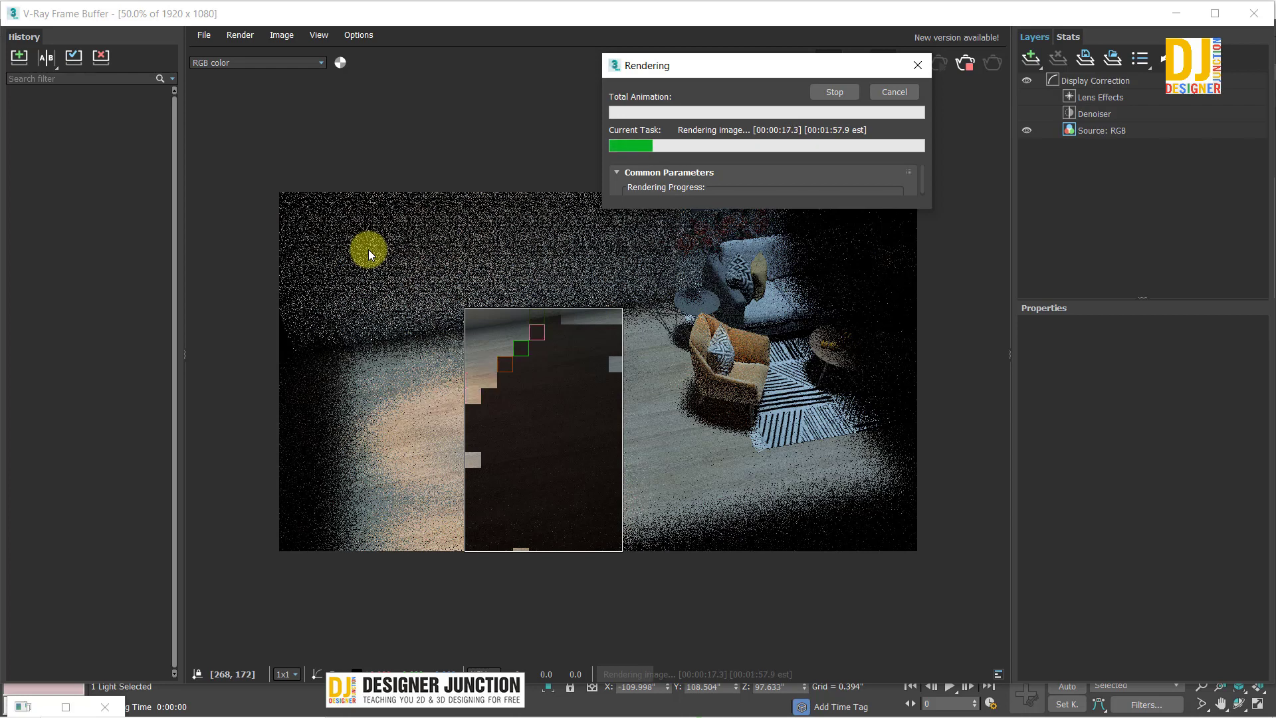
# Step: Examine the light pattern on the floor inside the render region at several magnifications, and close the frame buffer
pyautogui.scroll(1, 595, 397)
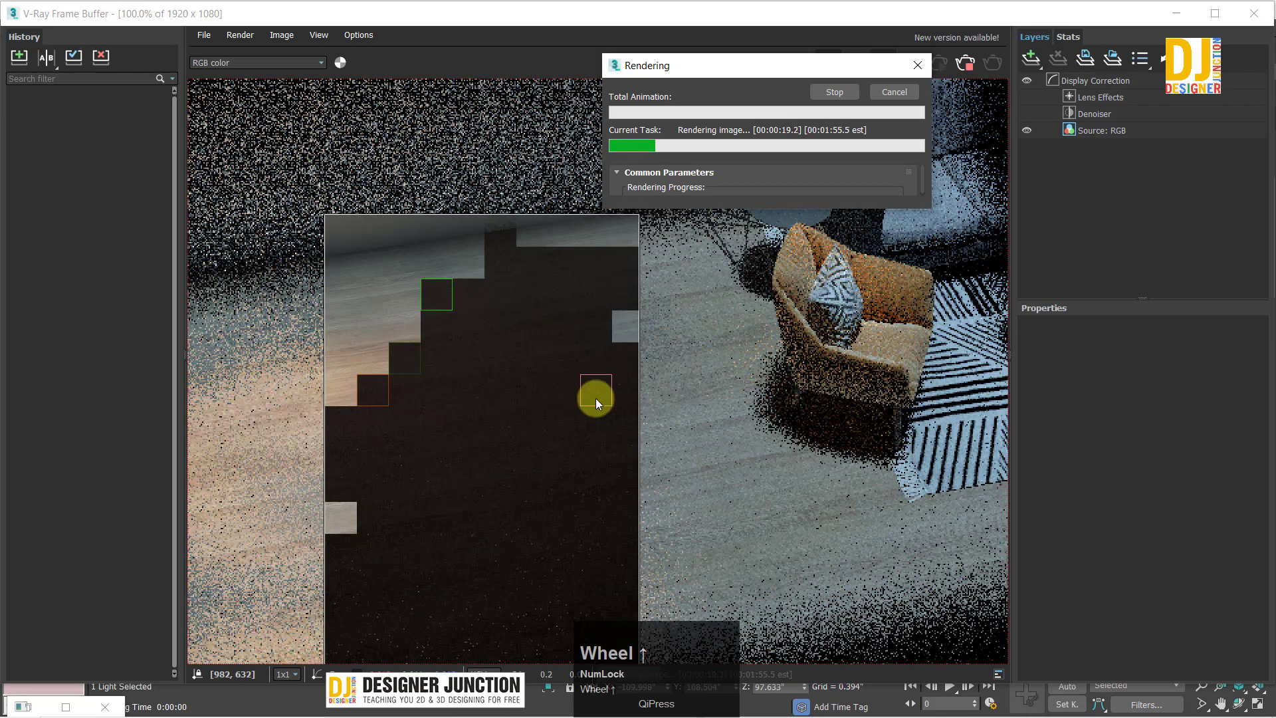
pyautogui.moveTo(399, 392); pyautogui.dragTo(484, 370, button='middle')
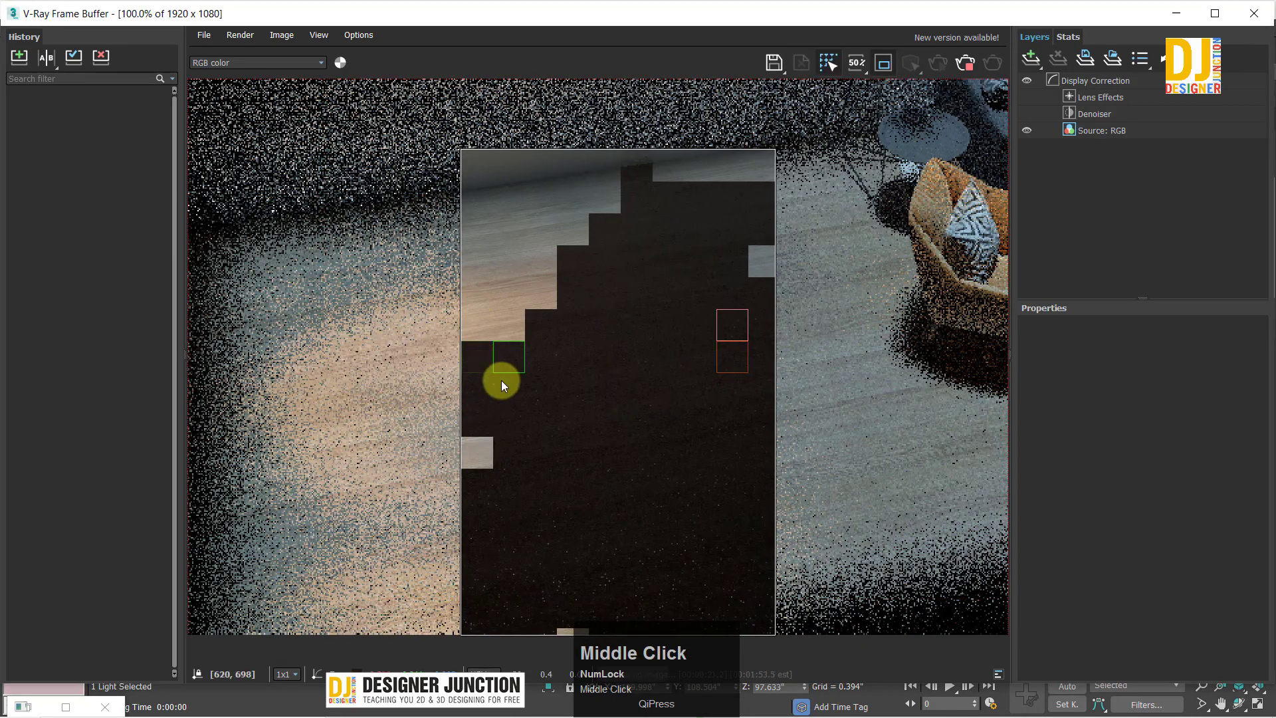
pyautogui.scroll(-1, 499, 382)
pyautogui.scroll(1, 503, 477)
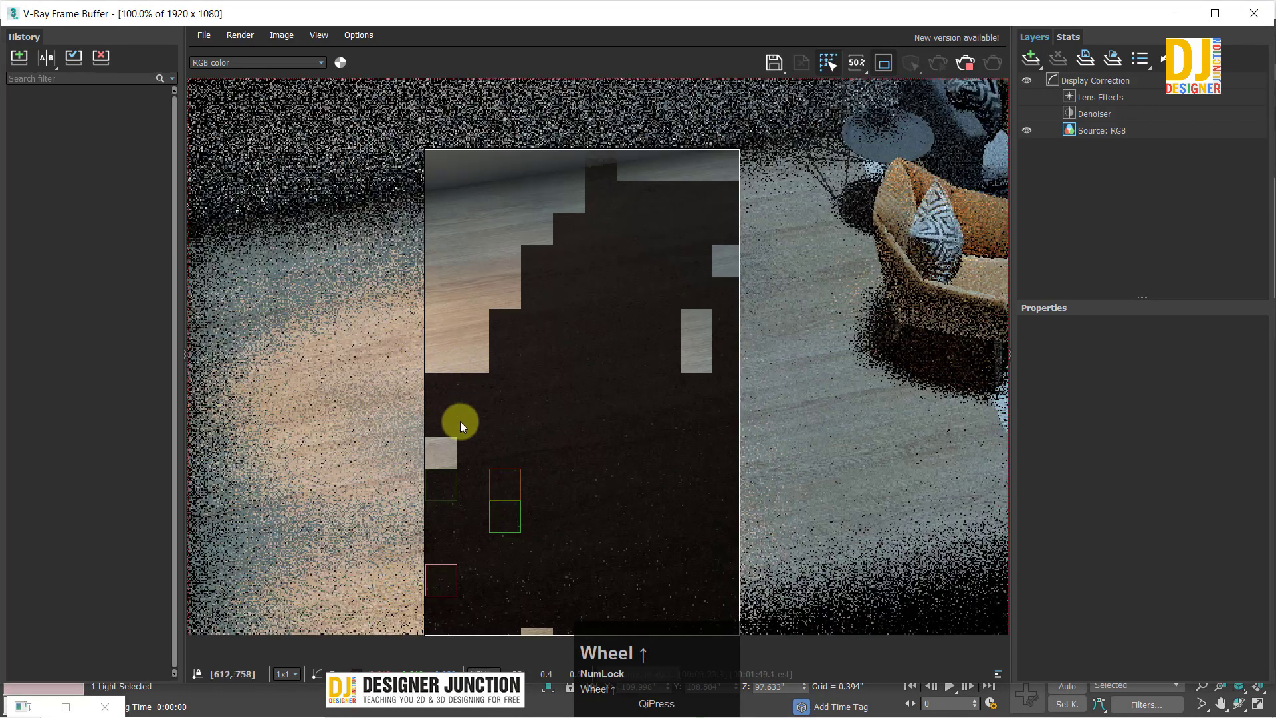
pyautogui.scroll(1, 450, 380)
pyautogui.scroll(-3, 492, 310)
pyautogui.scroll(1, 535, 425)
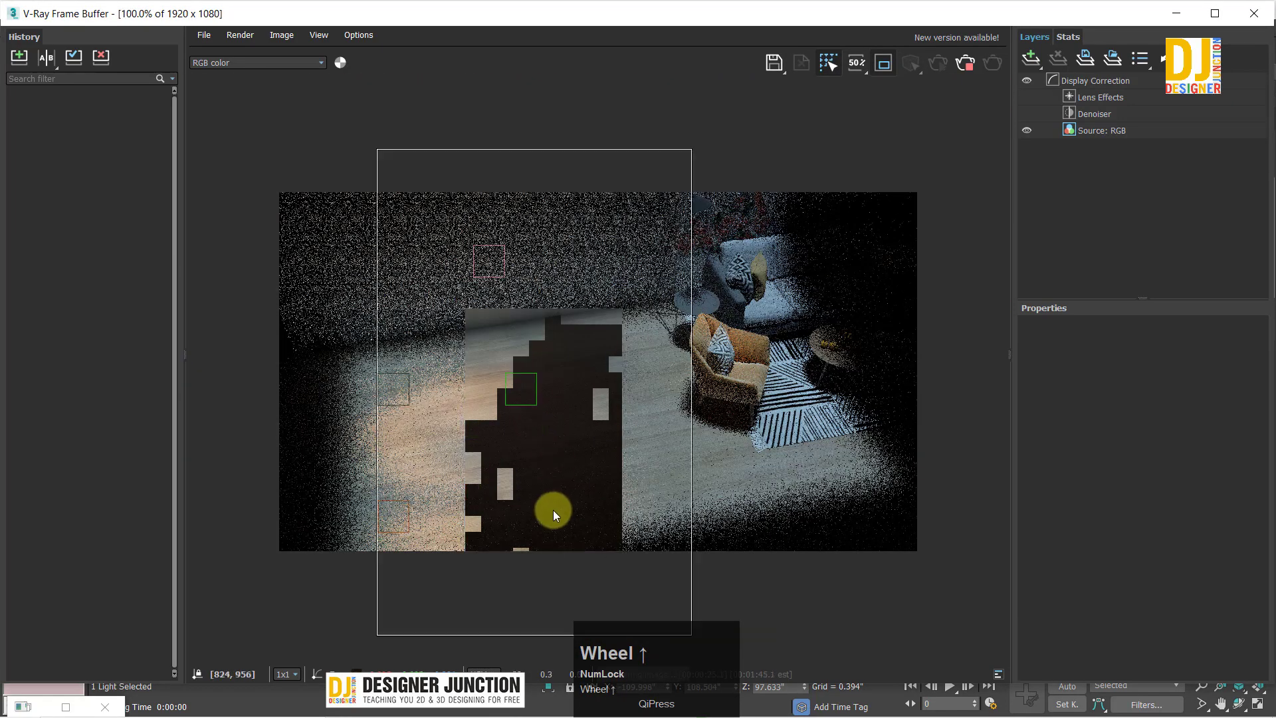
pyautogui.scroll(1, 555, 499)
pyautogui.scroll(1, 556, 451)
pyautogui.scroll(-1, 505, 465)
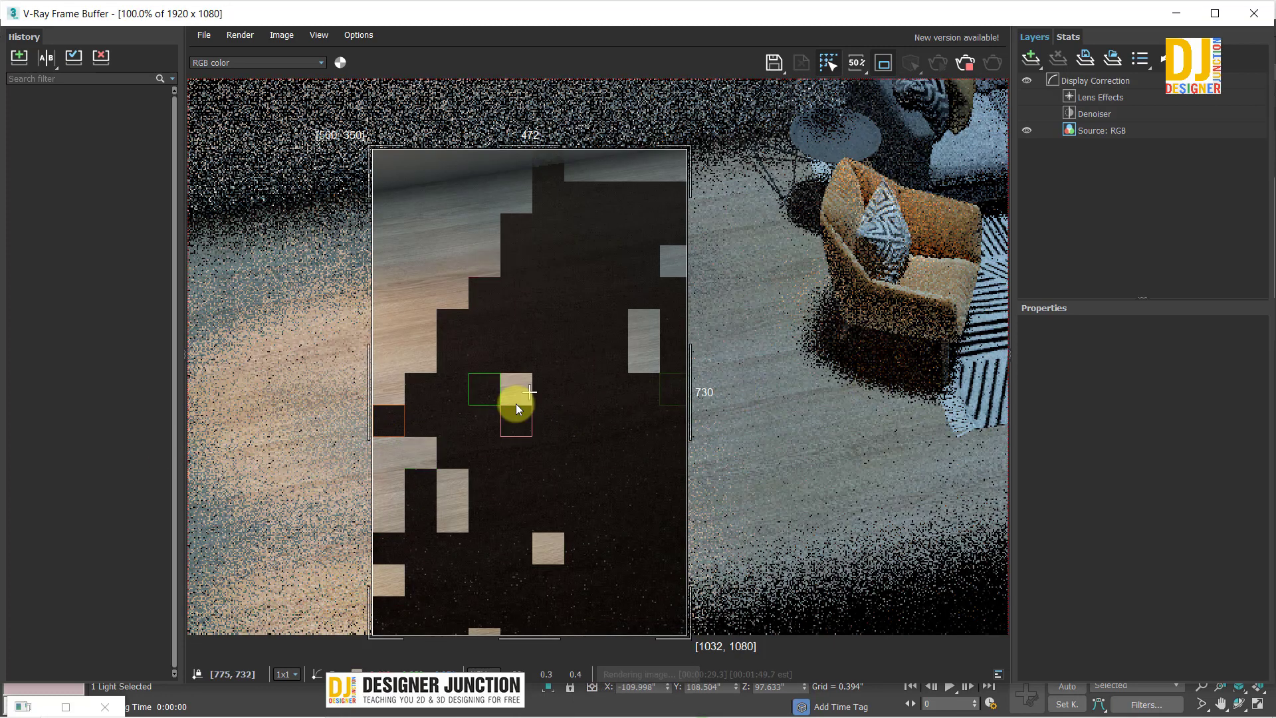
pyautogui.scroll(-1, 397, 529)
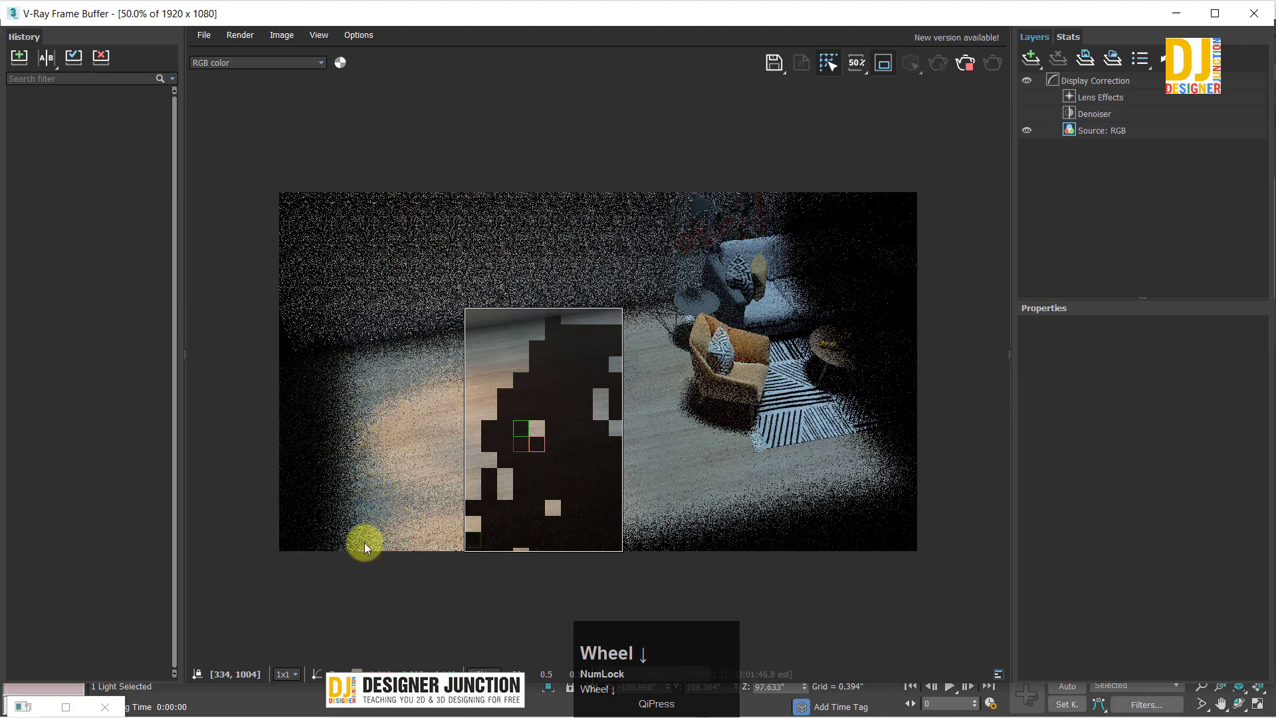
pyautogui.scroll(1, 532, 522)
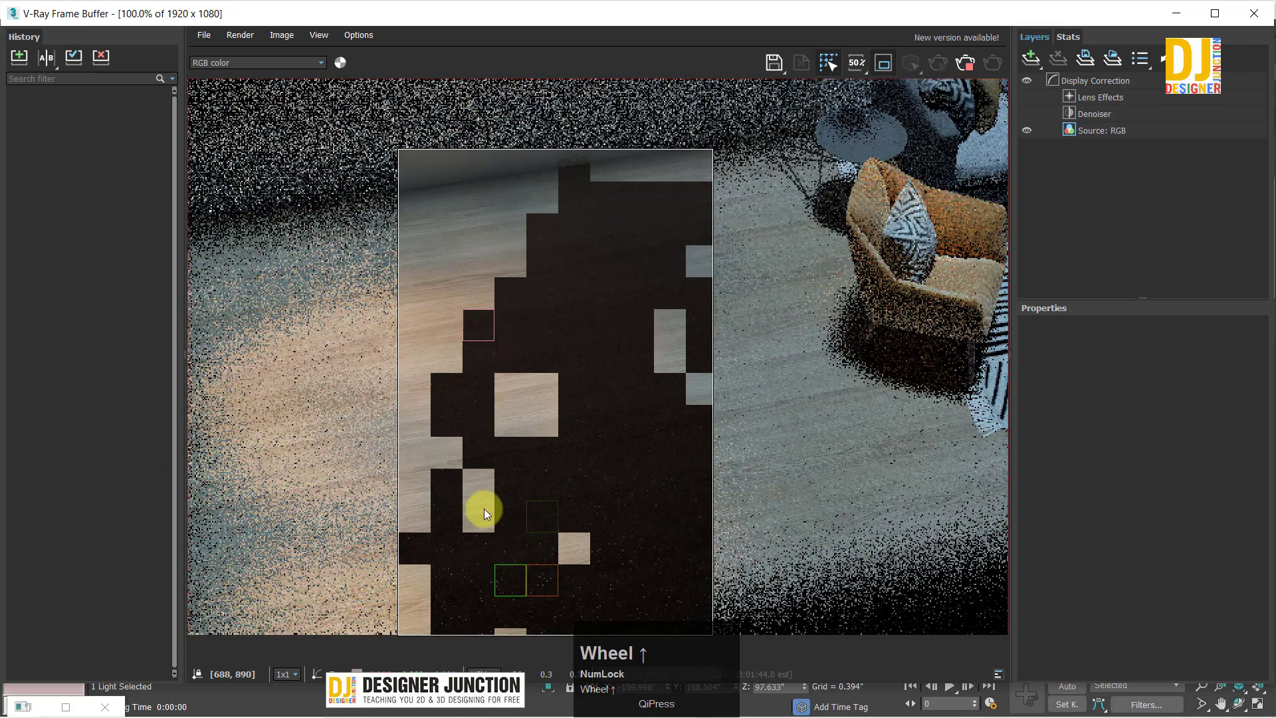
pyautogui.scroll(-1, 484, 508)
pyautogui.scroll(2, 485, 501)
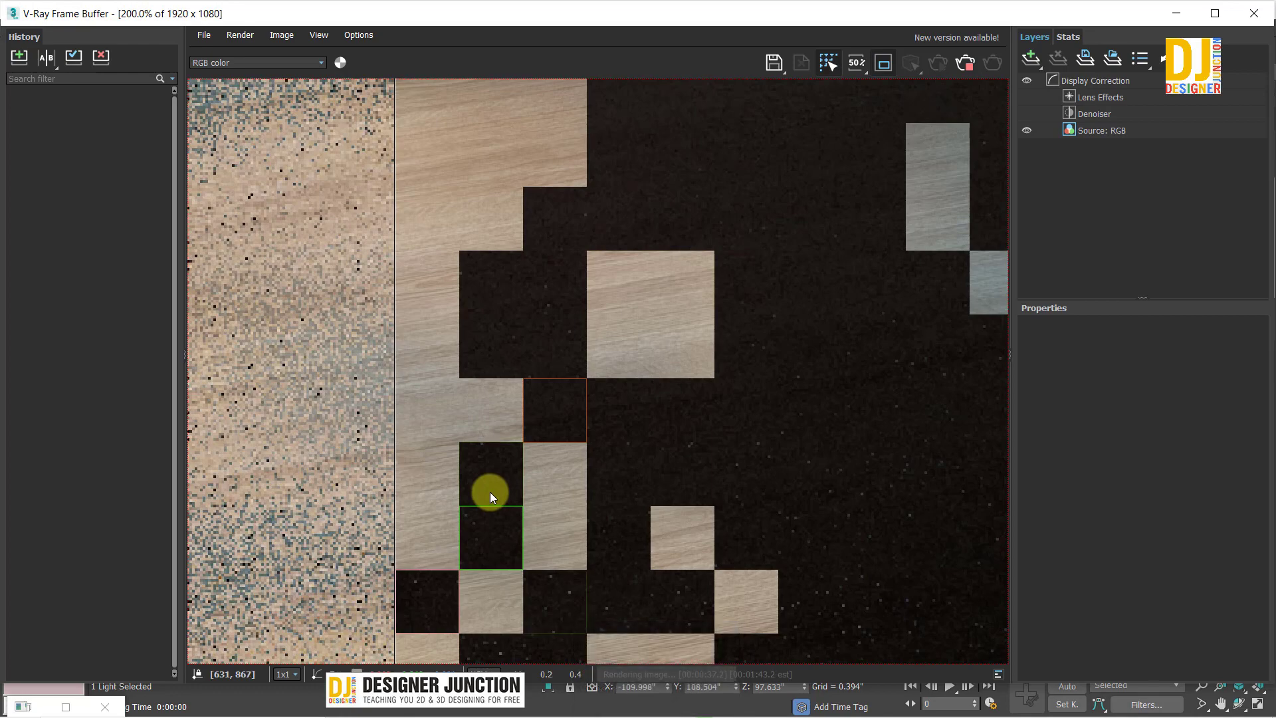
pyautogui.scroll(-1, 489, 491)
pyautogui.scroll(-1, 489, 492)
pyautogui.scroll(2, 489, 492)
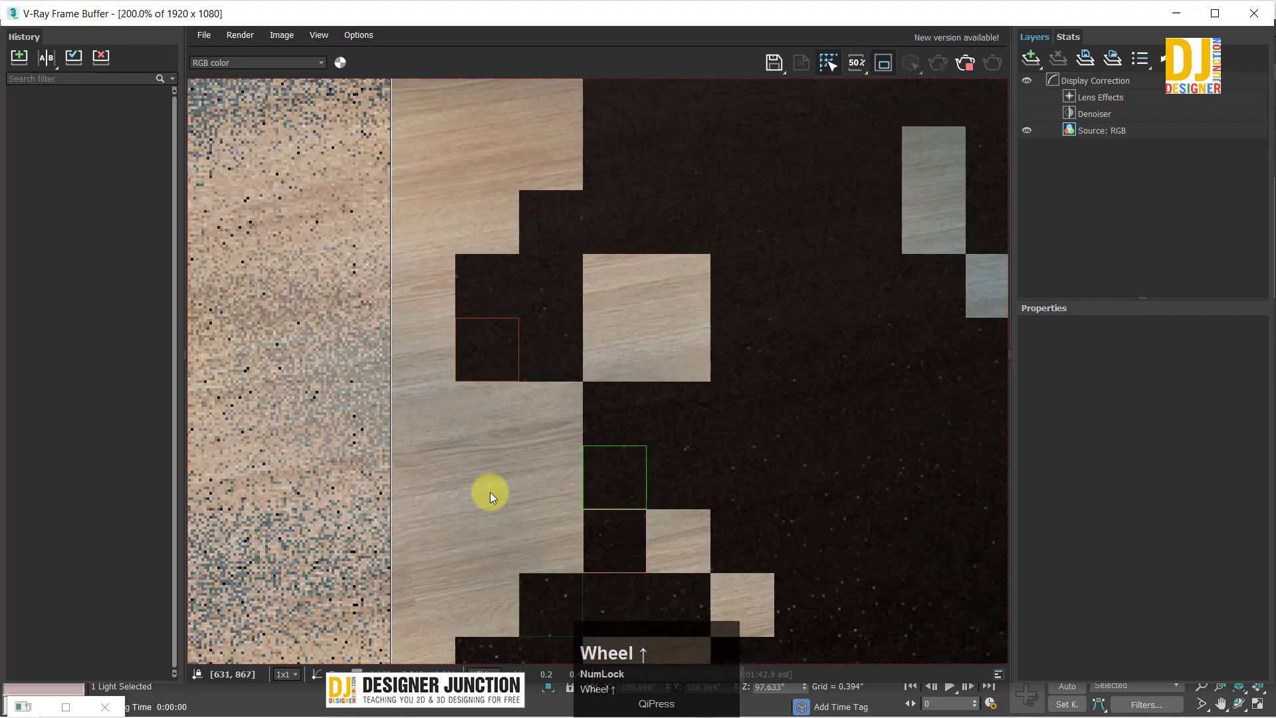
pyautogui.scroll(-2, 489, 492)
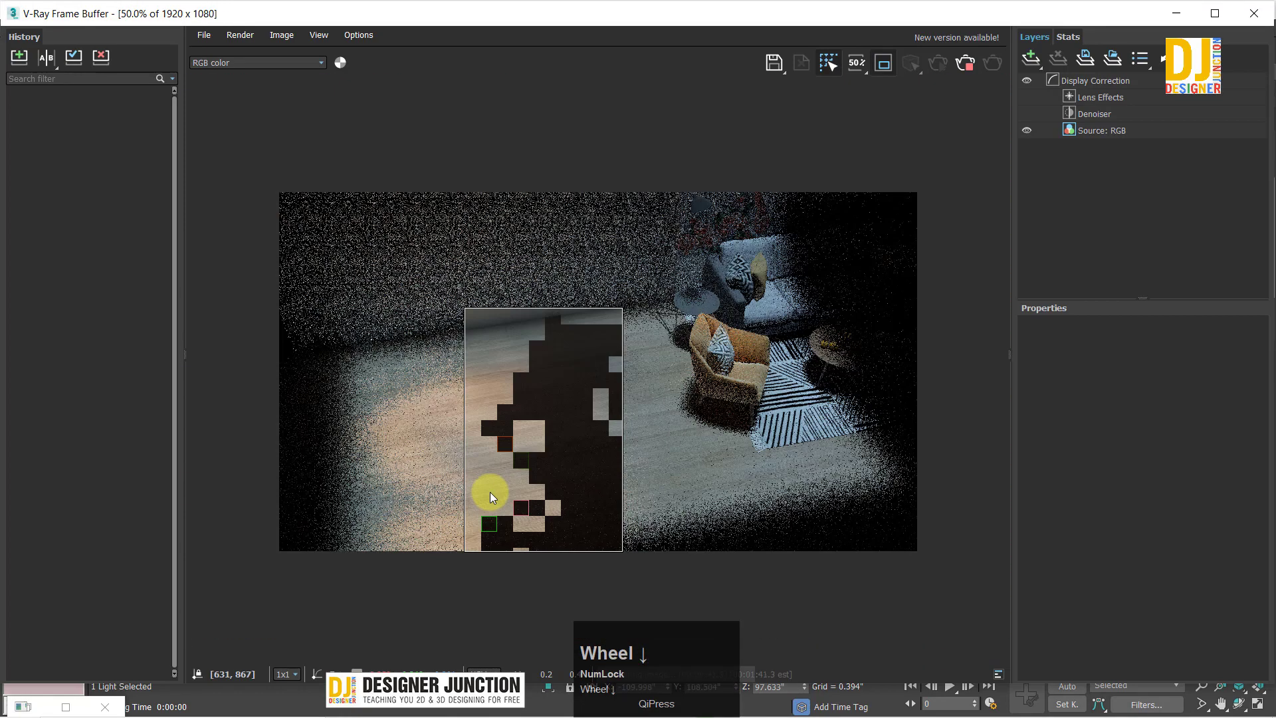
pyautogui.scroll(1, 505, 512)
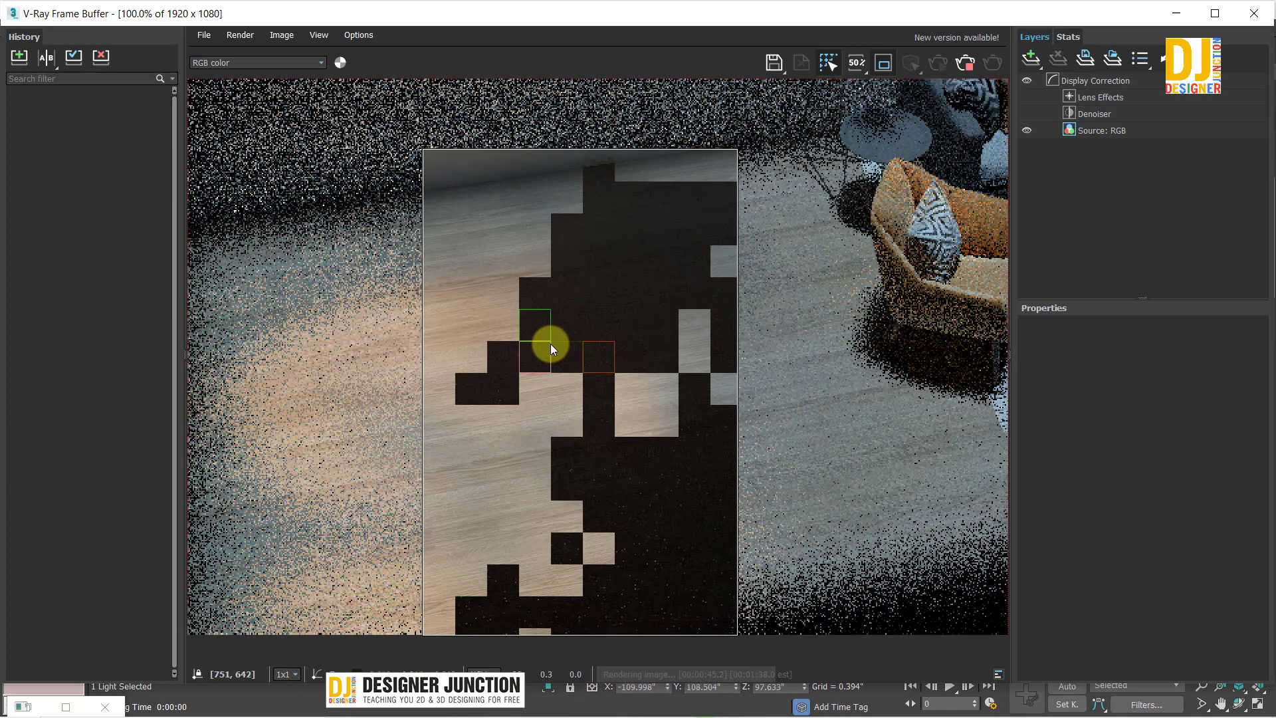
pyautogui.scroll(-1, 550, 344)
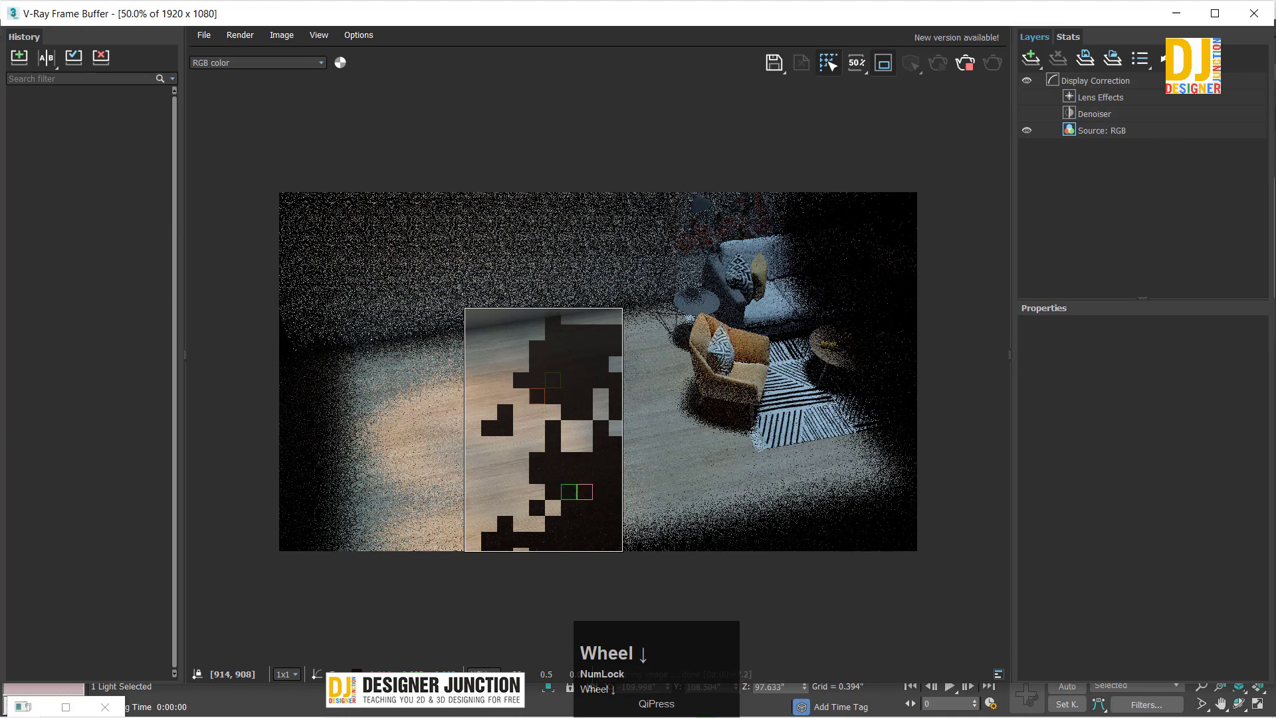
pyautogui.click(1252, 12)
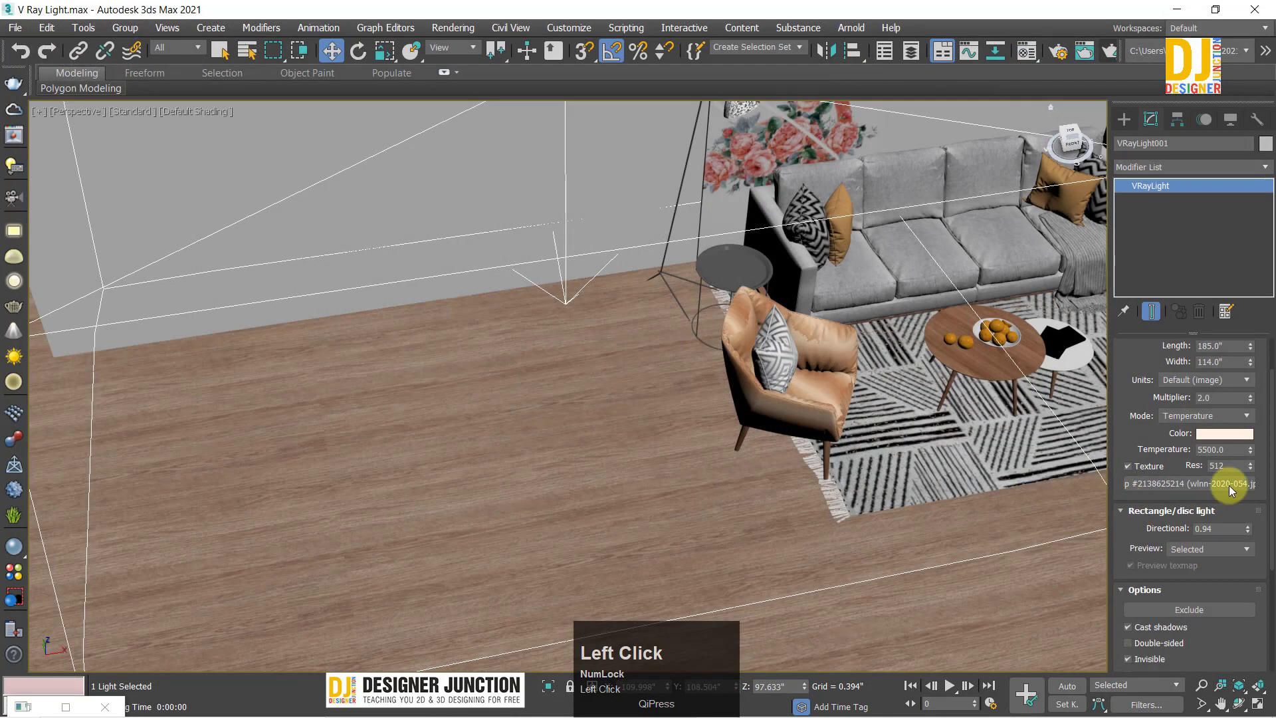
# Step: Set the V-Ray light's Directional value to 0.98, re-render the region to inspect the floor pattern, and close the frame buffer
pyautogui.click(1210, 530)
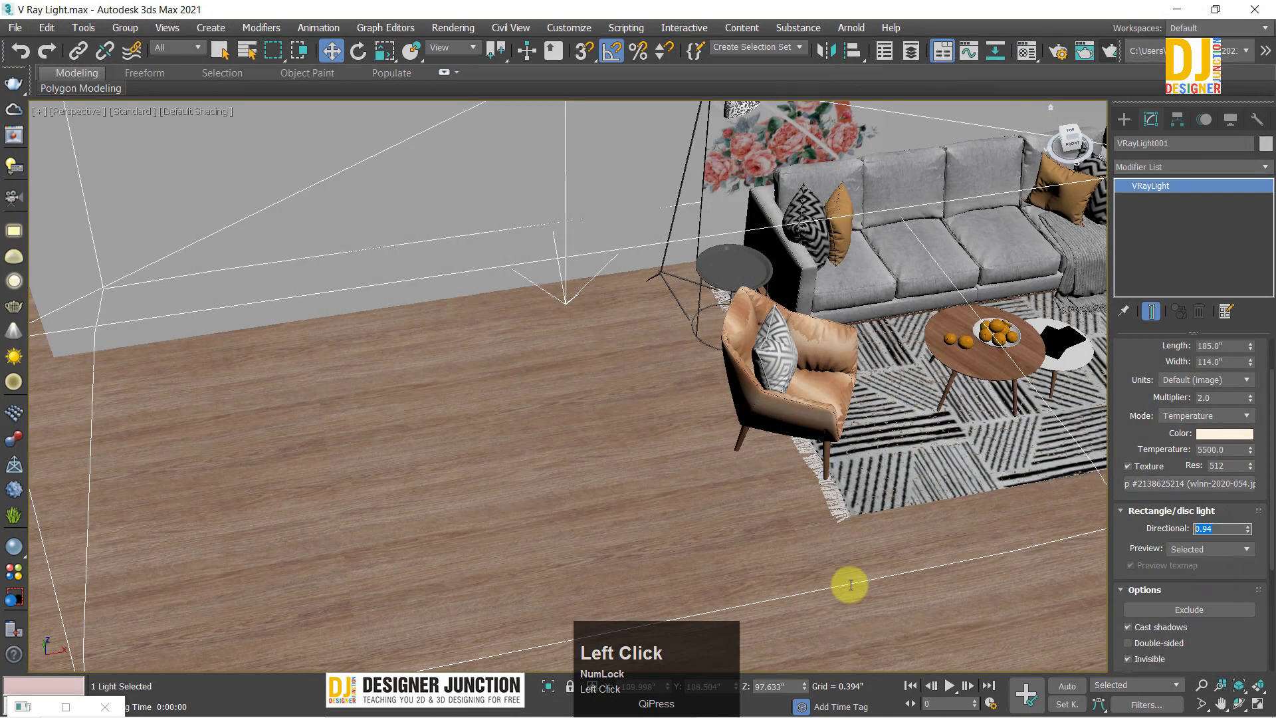
pyautogui.write('.98')
pyautogui.press('Return')
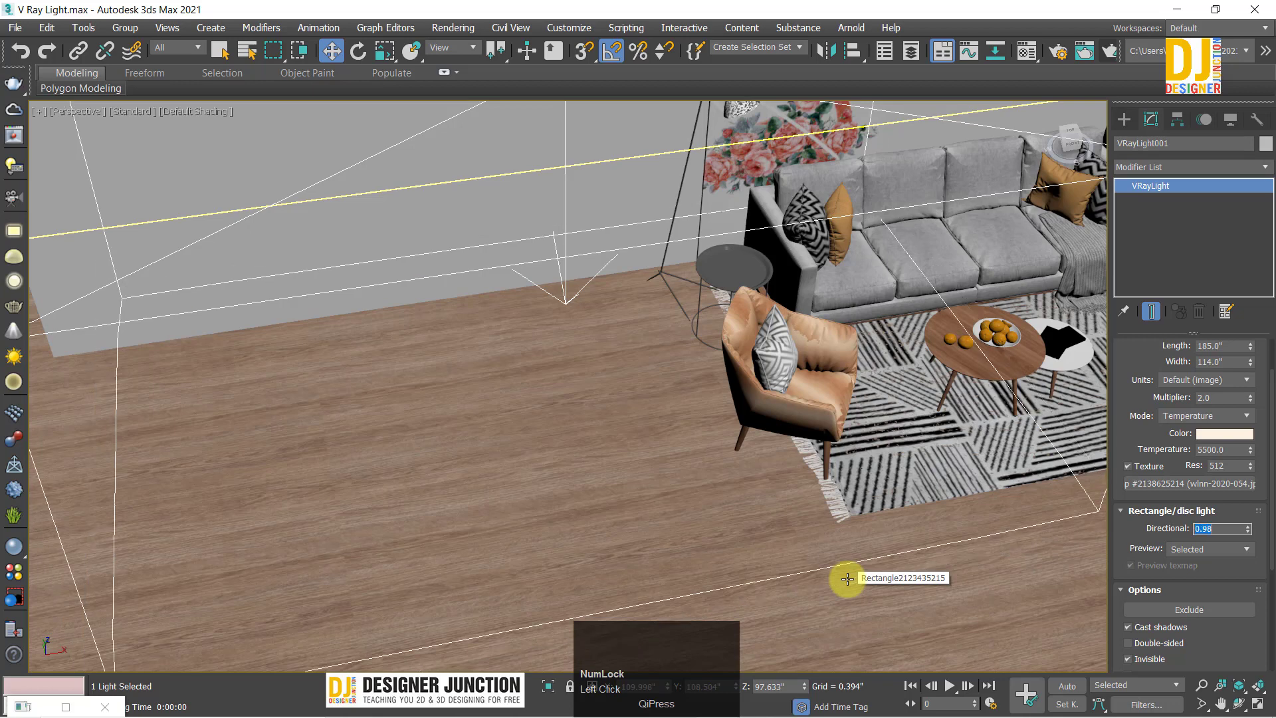
pyautogui.click(1111, 51)
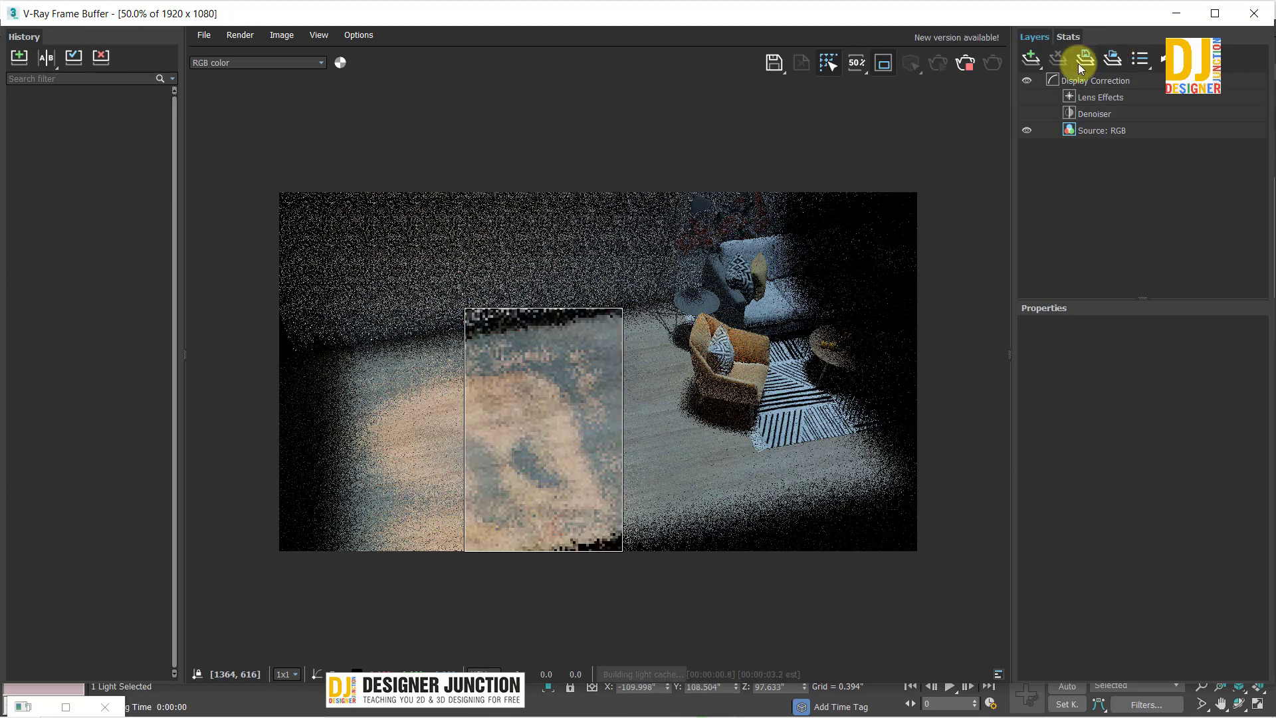
pyautogui.scroll(1, 552, 488)
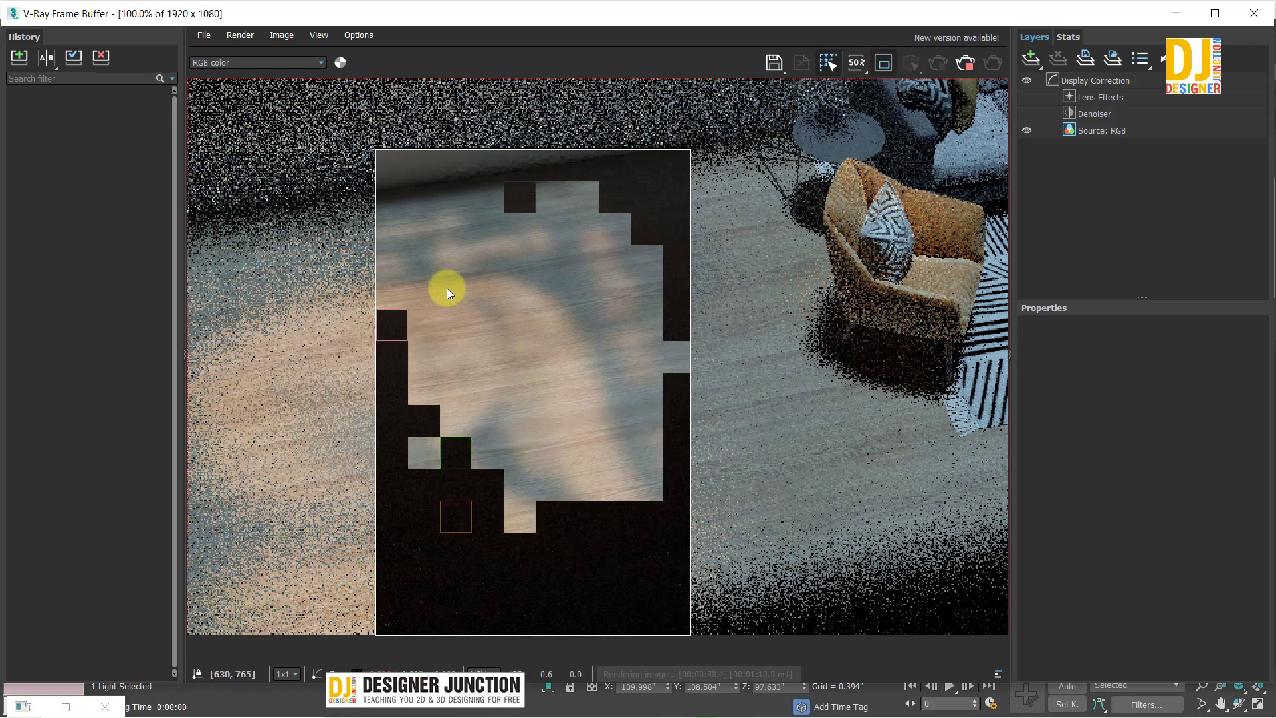
pyautogui.scroll(-2, 535, 406)
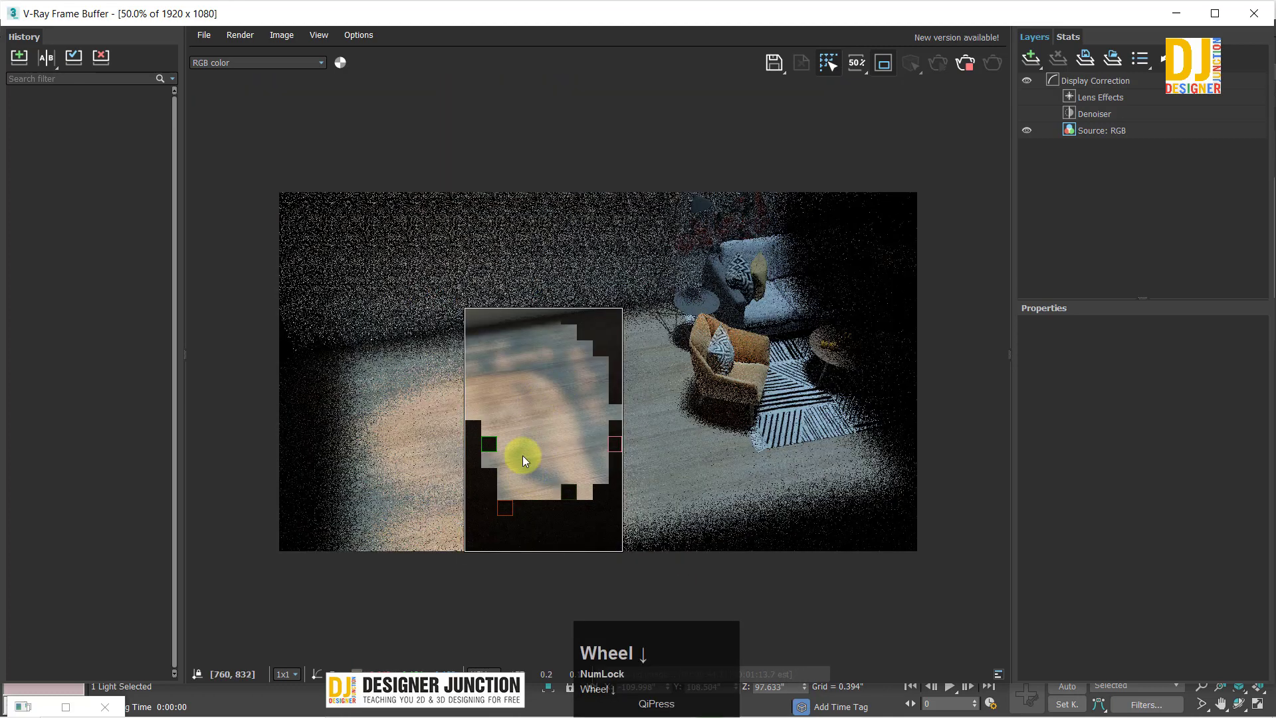
pyautogui.scroll(2, 537, 377)
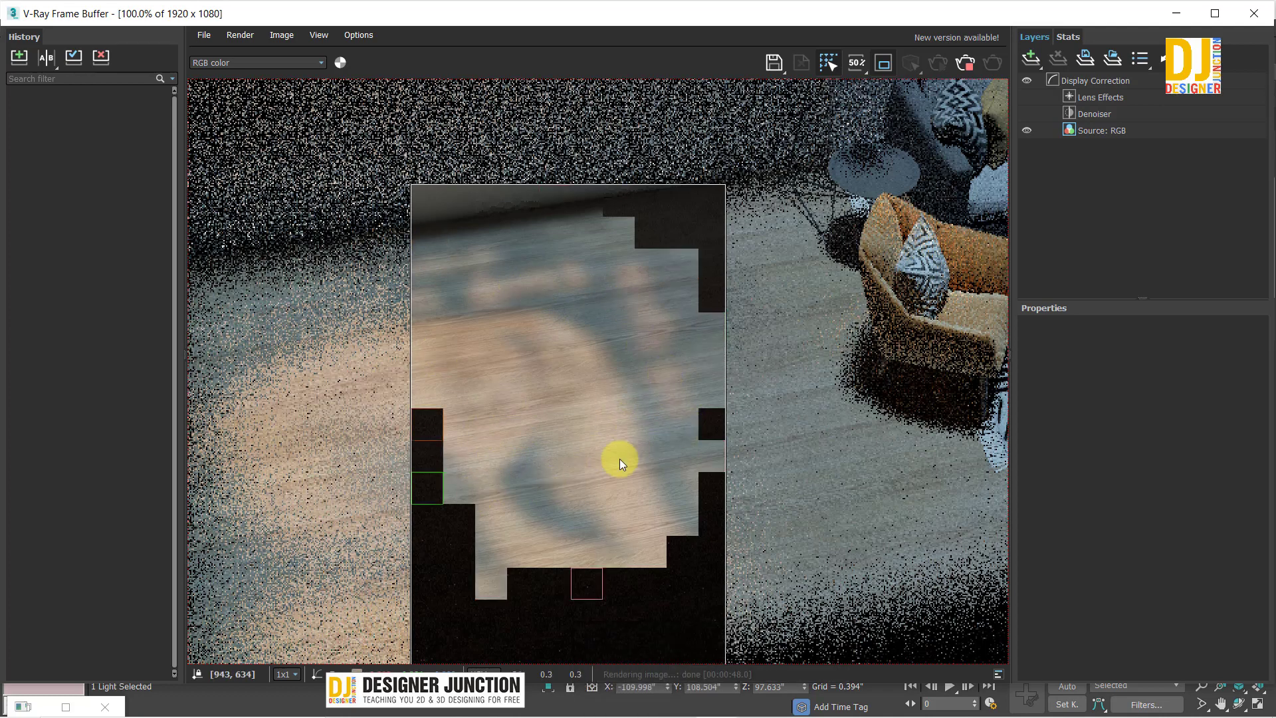
pyautogui.click(1254, 13)
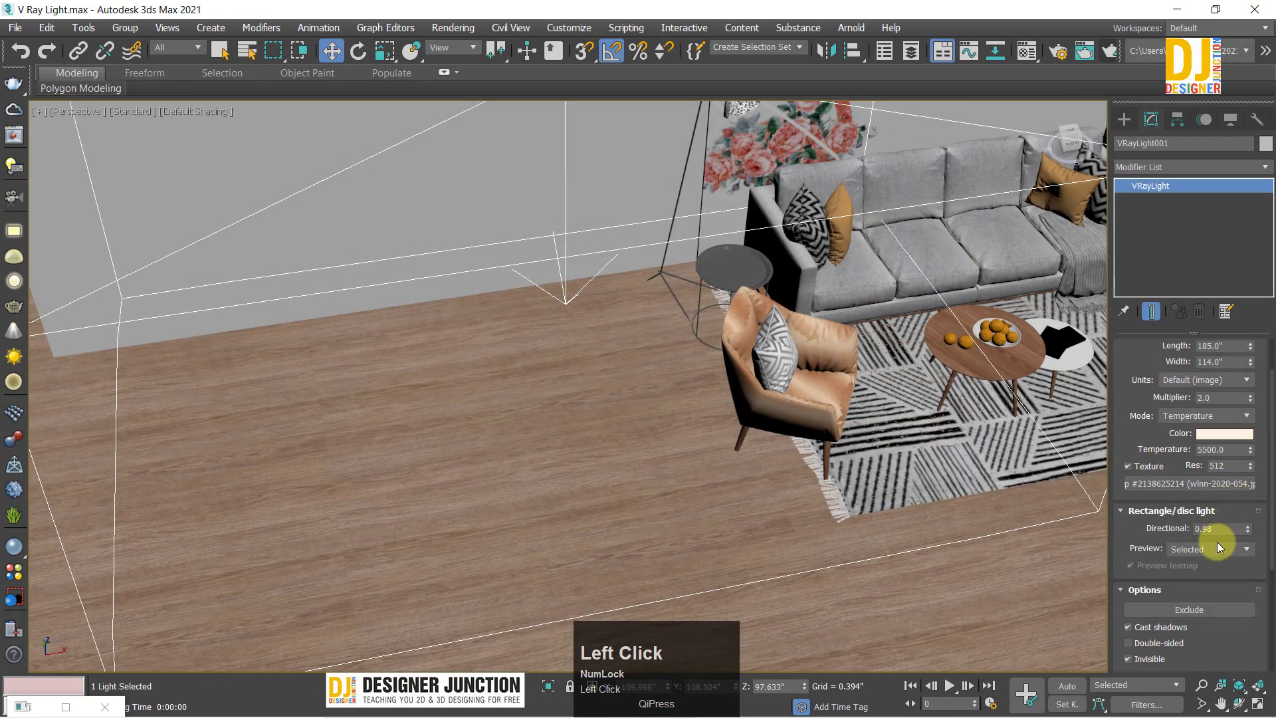
# Step: Raise the V-Ray light's Directional value to 1.0, re-render the floor region, and close the frame buffer
pyautogui.moveTo(1248, 532); pyautogui.dragTo(1247, 517)
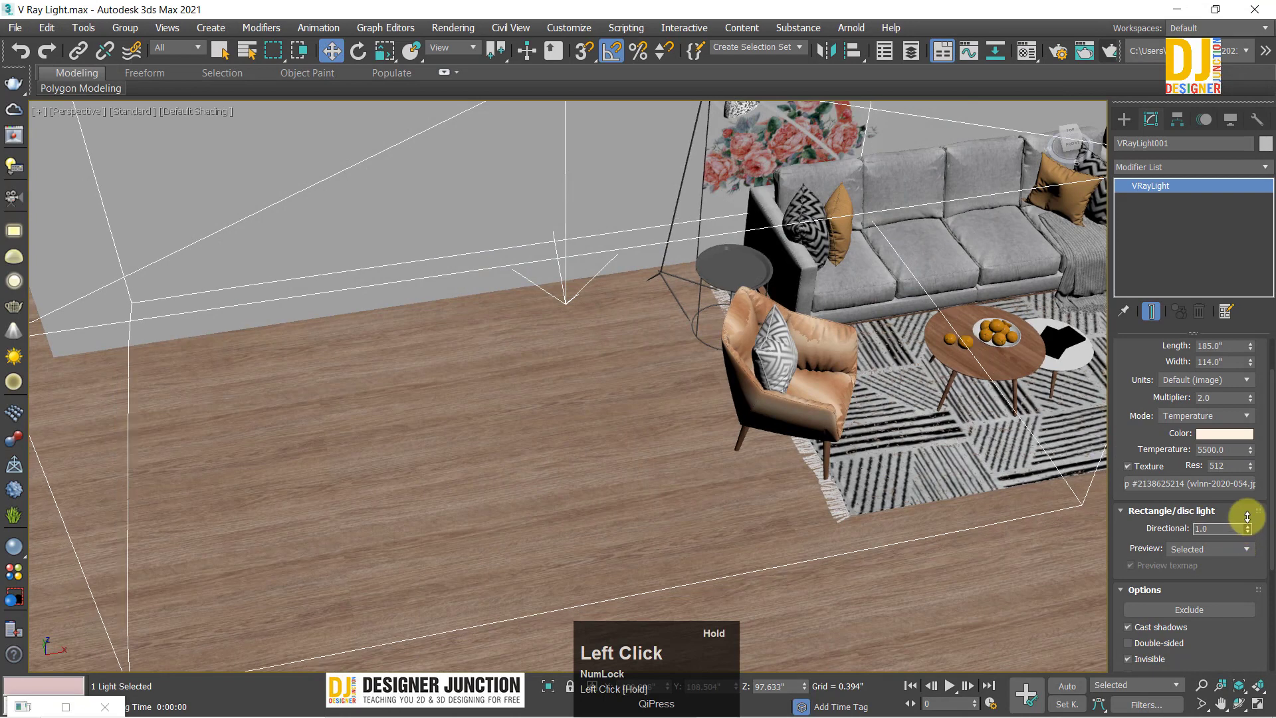
pyautogui.click(1103, 54)
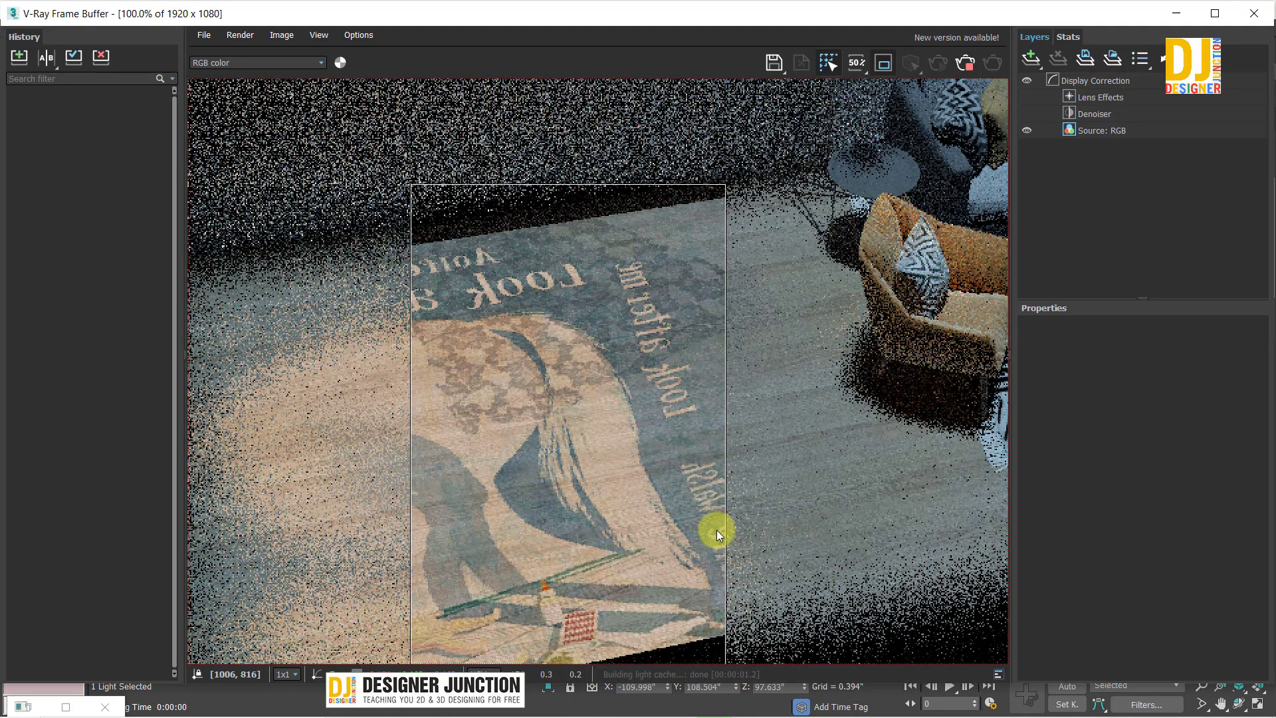
pyautogui.click(1253, 14)
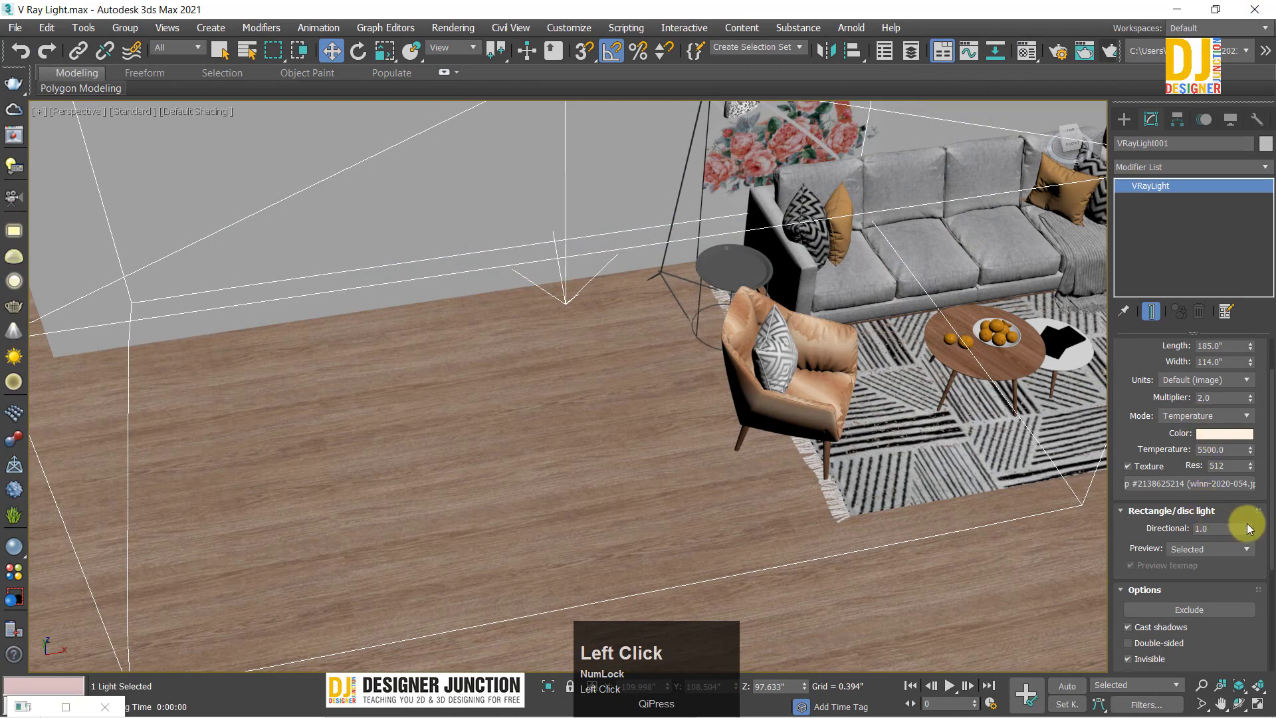
# Step: Set the V-Ray light's directional Preview to Never and collapse the Rectangle/disc light settings to reach the Options settings
pyautogui.moveTo(1247, 528); pyautogui.dragTo(1252, 502)
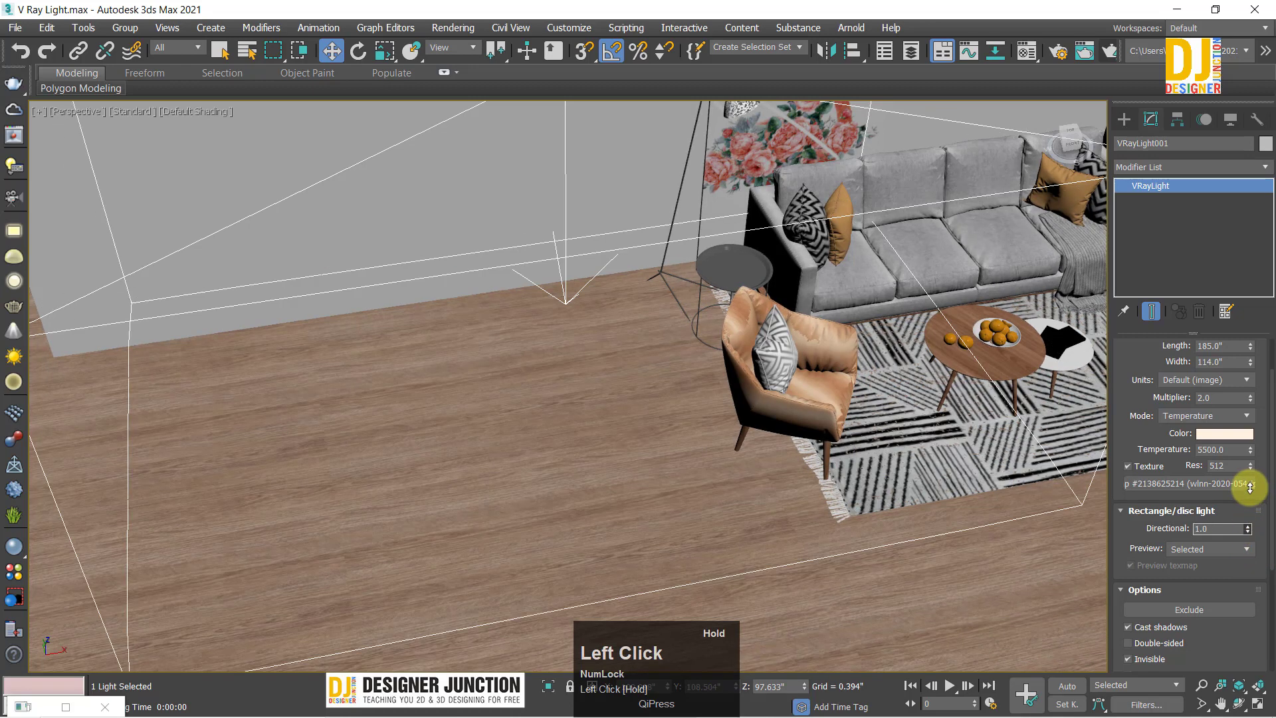
pyautogui.click(1196, 549)
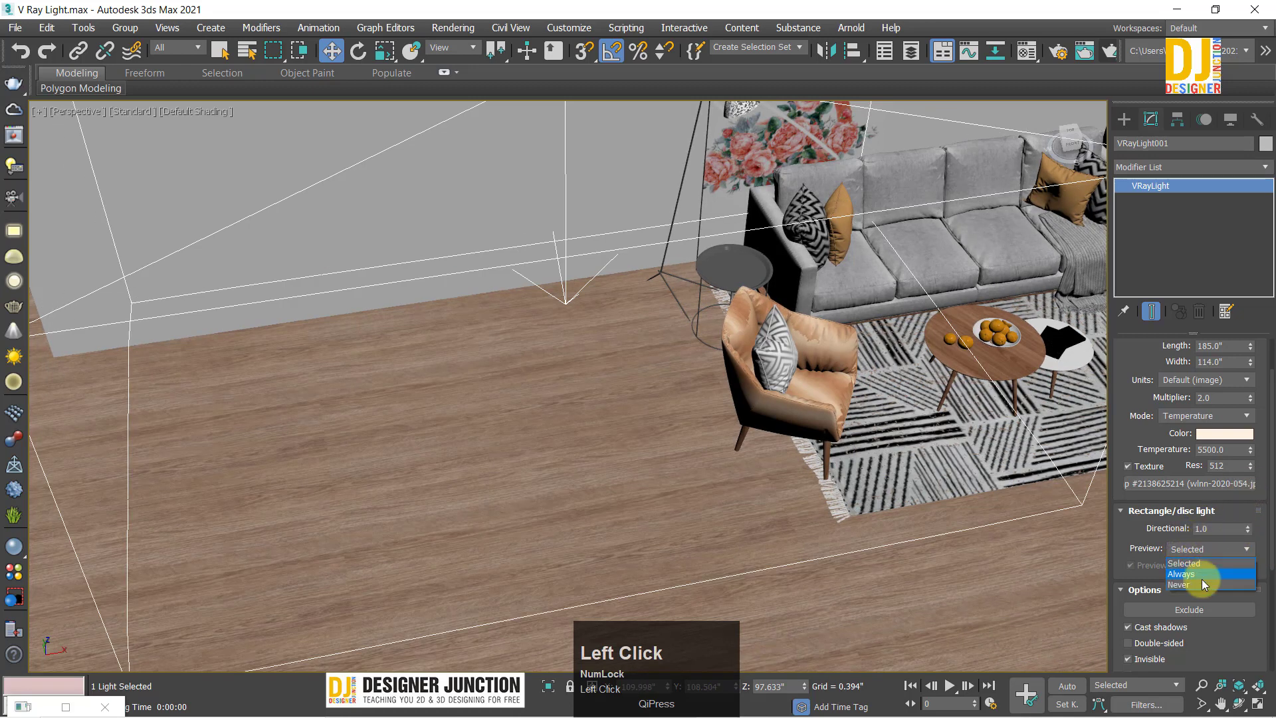
pyautogui.click(1201, 583)
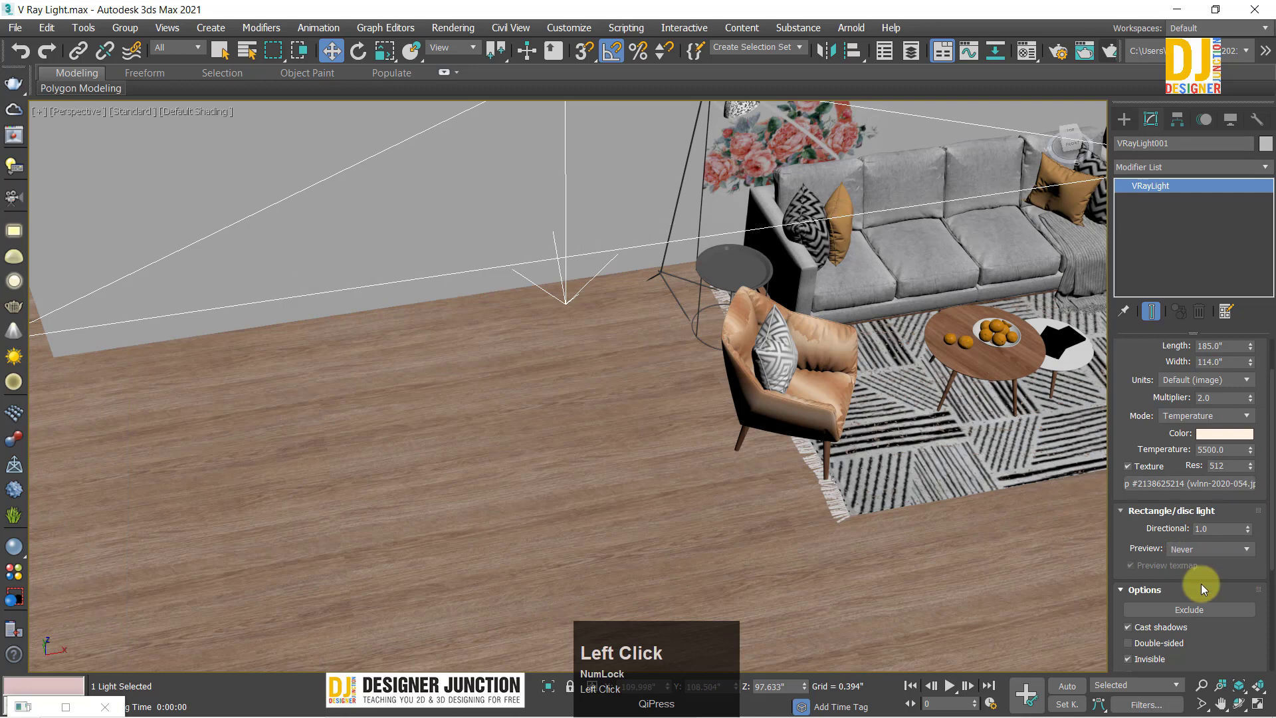
pyautogui.click(1179, 512)
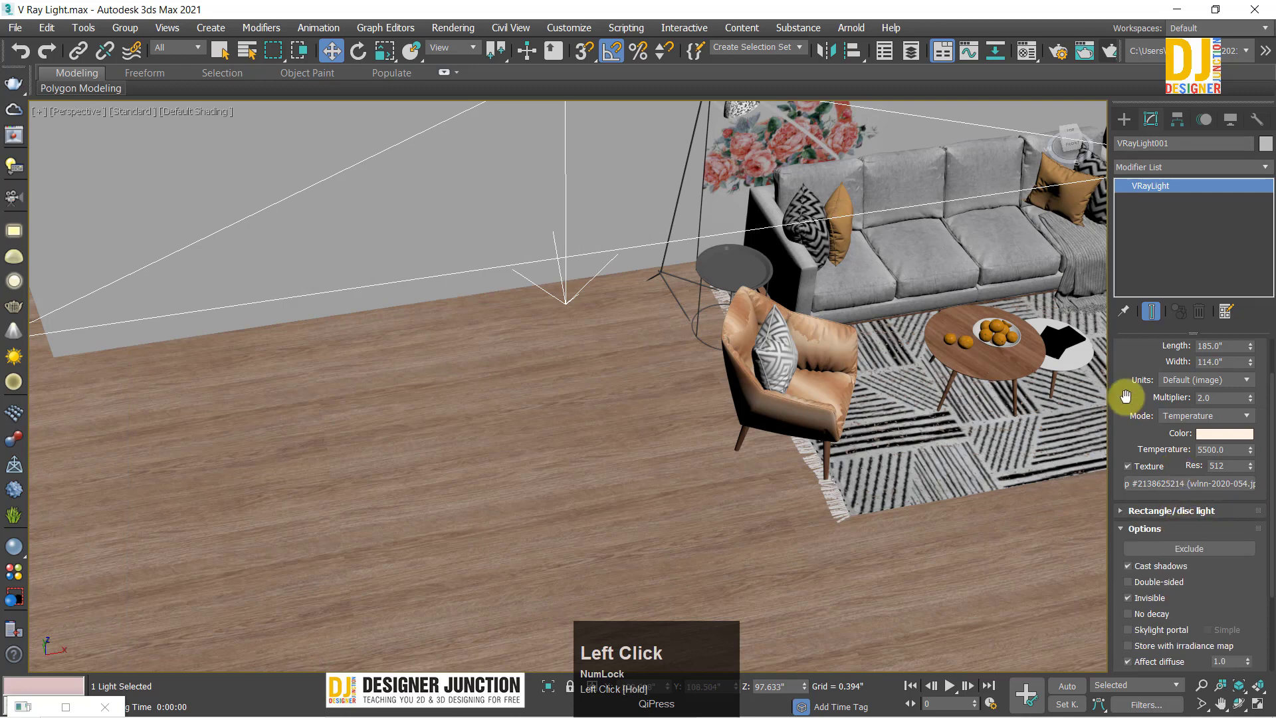
pyautogui.scroll(2, 1128, 432)
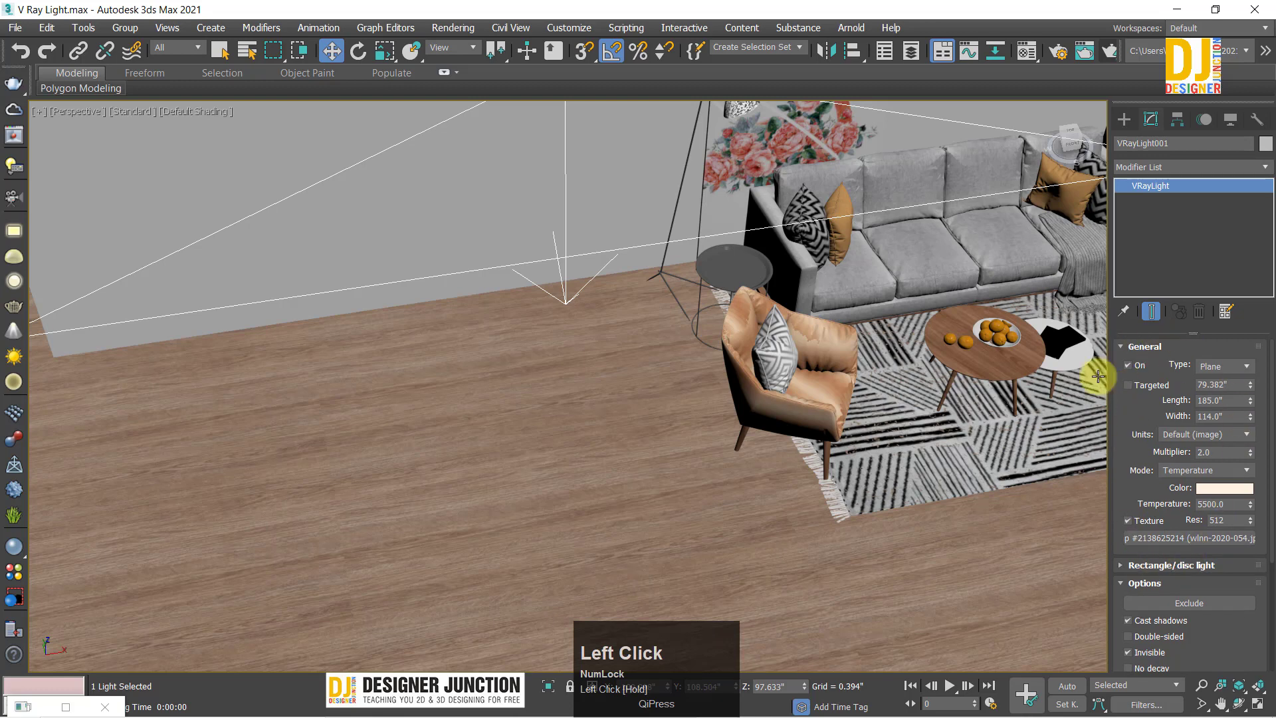
pyautogui.moveTo(1142, 421); pyautogui.dragTo(1133, 251)
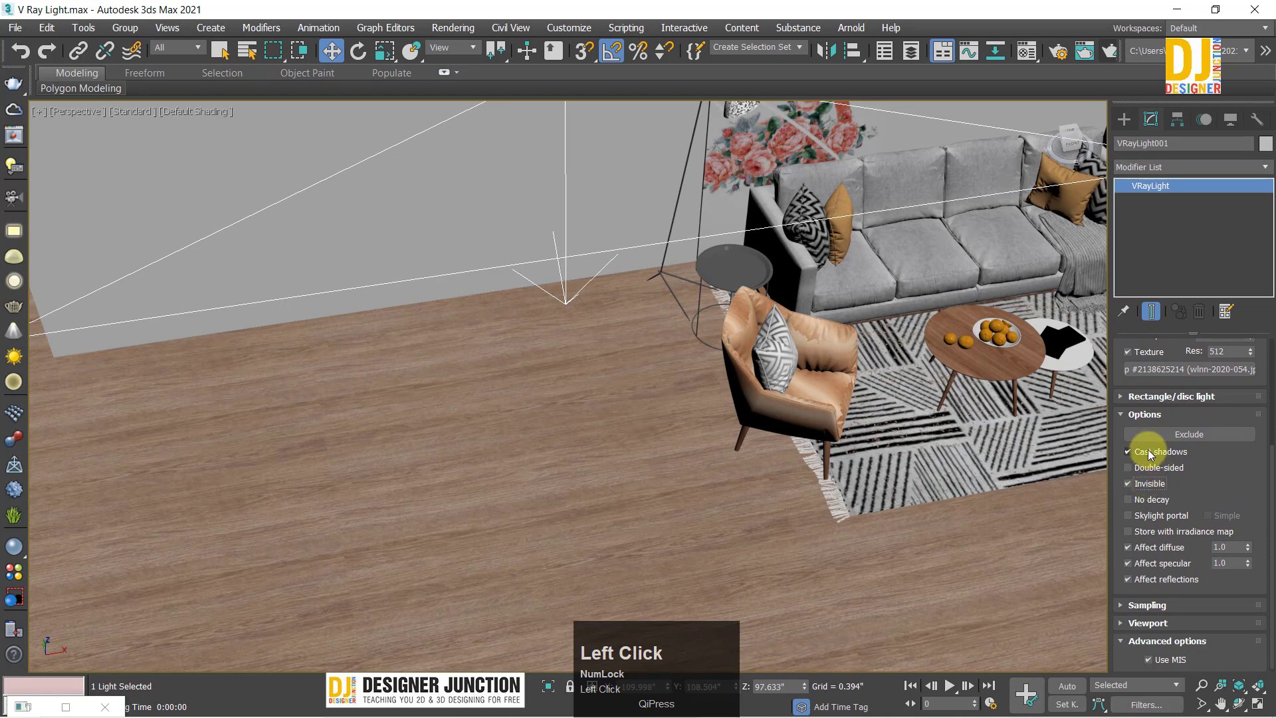
pyautogui.scroll(-3, 588, 376)
# Step: Move the V-Ray light along X in the Top view to X 10.502", centred over the seating group, and show the PhysCamera001 view
pyautogui.rightClick(253, 217)
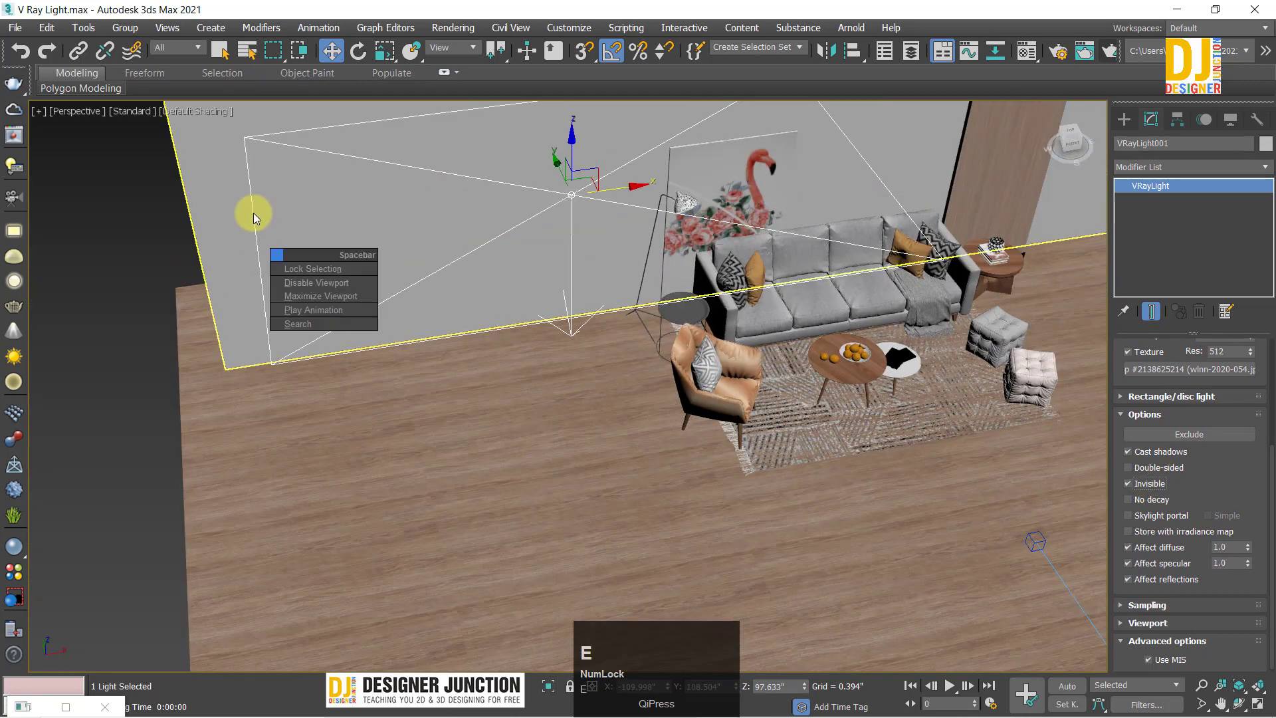
pyautogui.rightClick(523, 339)
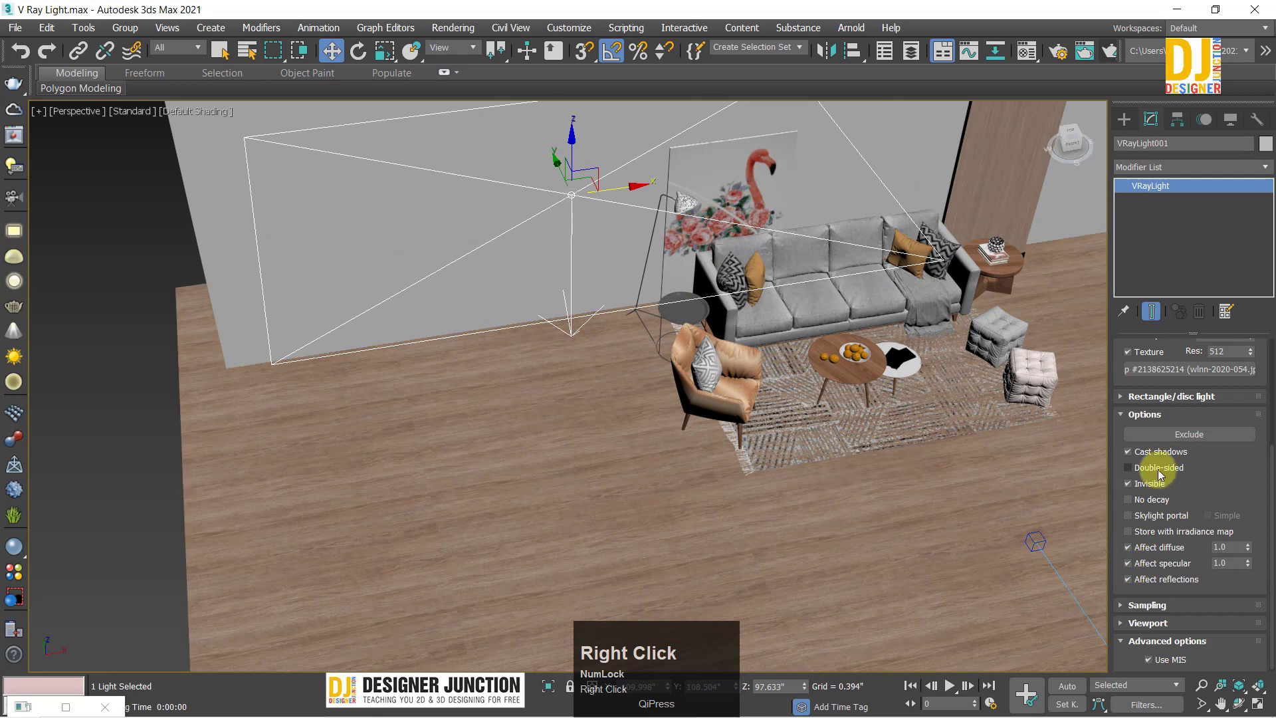
pyautogui.hotkey('alt', 'w')
pyautogui.hotkey('alt', 'w')
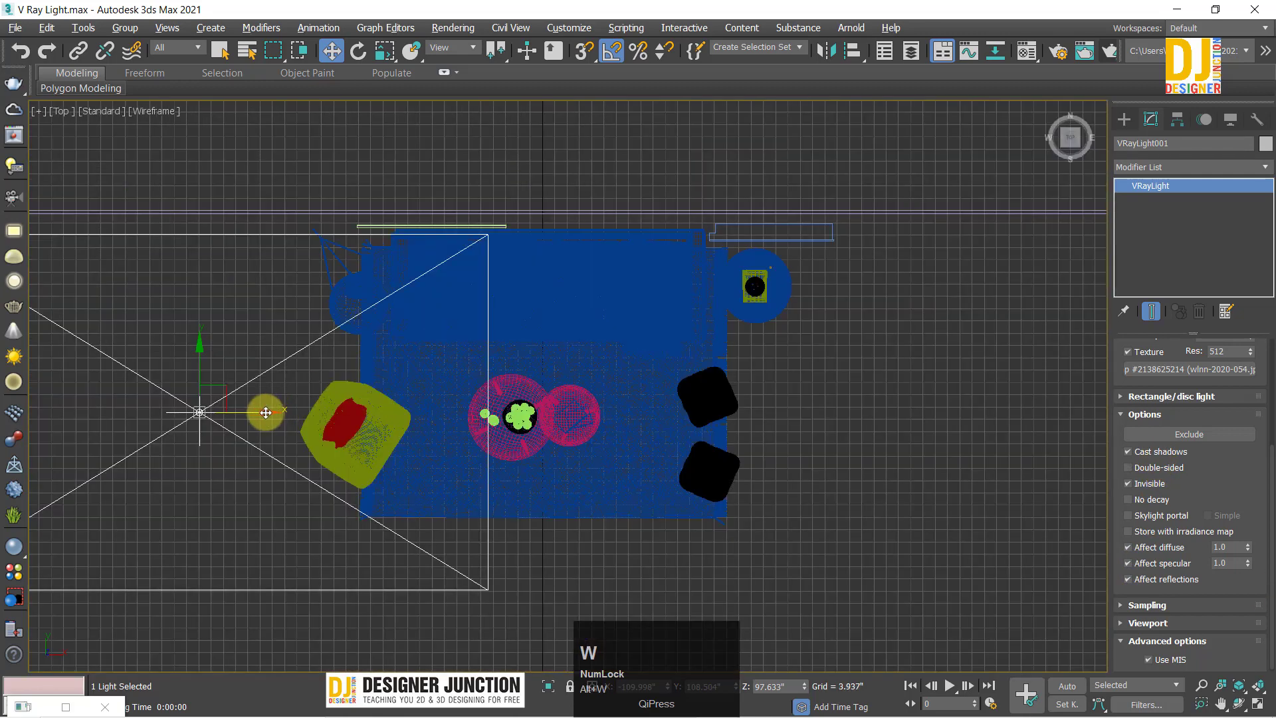
pyautogui.click(263, 411)
pyautogui.moveTo(702, 414); pyautogui.dragTo(638, 413)
pyautogui.hotkey('alt', 'w')
pyautogui.hotkey('alt', 'w')
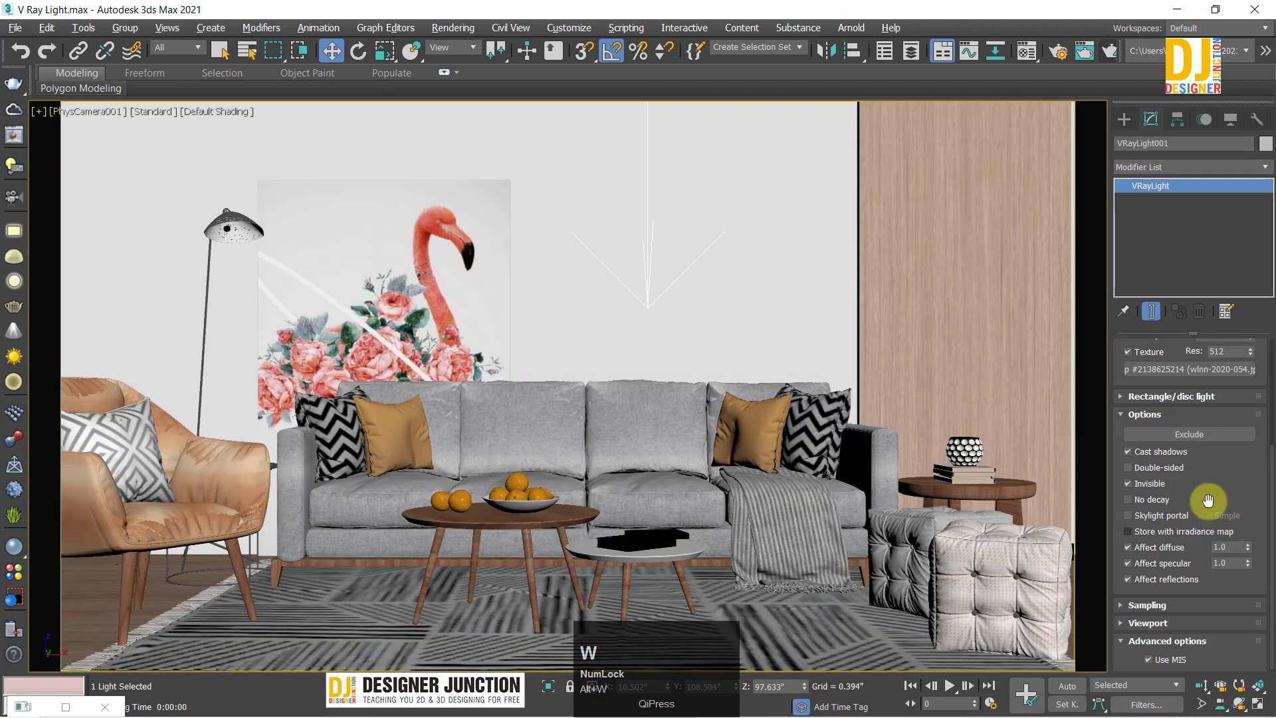
# Step: Stop the region-limited render of the camera view, re-render the full frame without the region, and close the frame buffer
pyautogui.hotkey('shift', 'q')
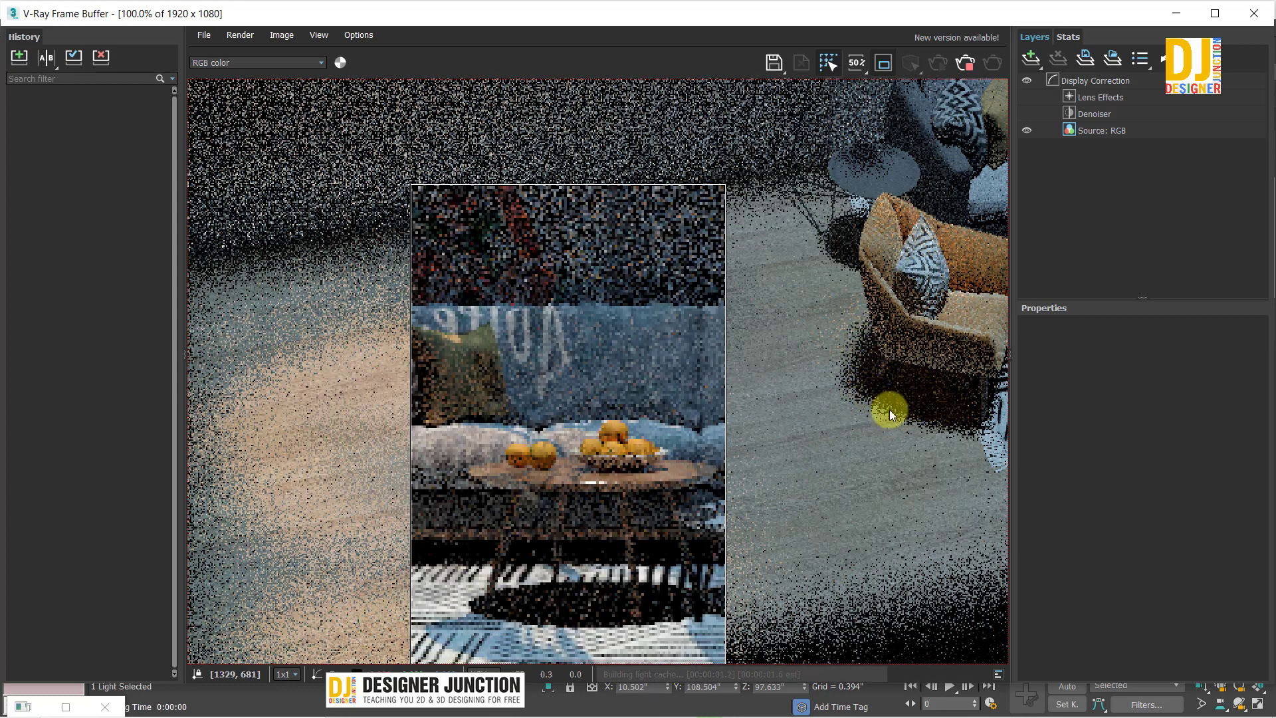
pyautogui.scroll(-1, 616, 383)
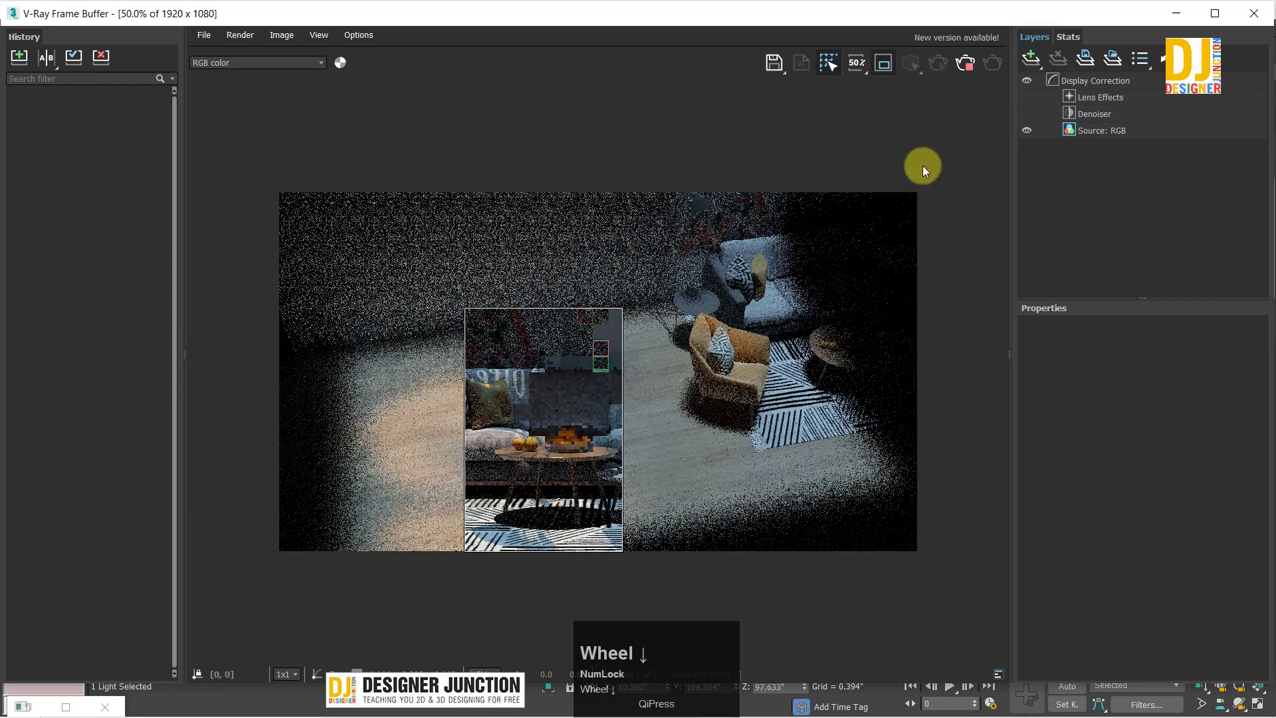
pyautogui.click(965, 63)
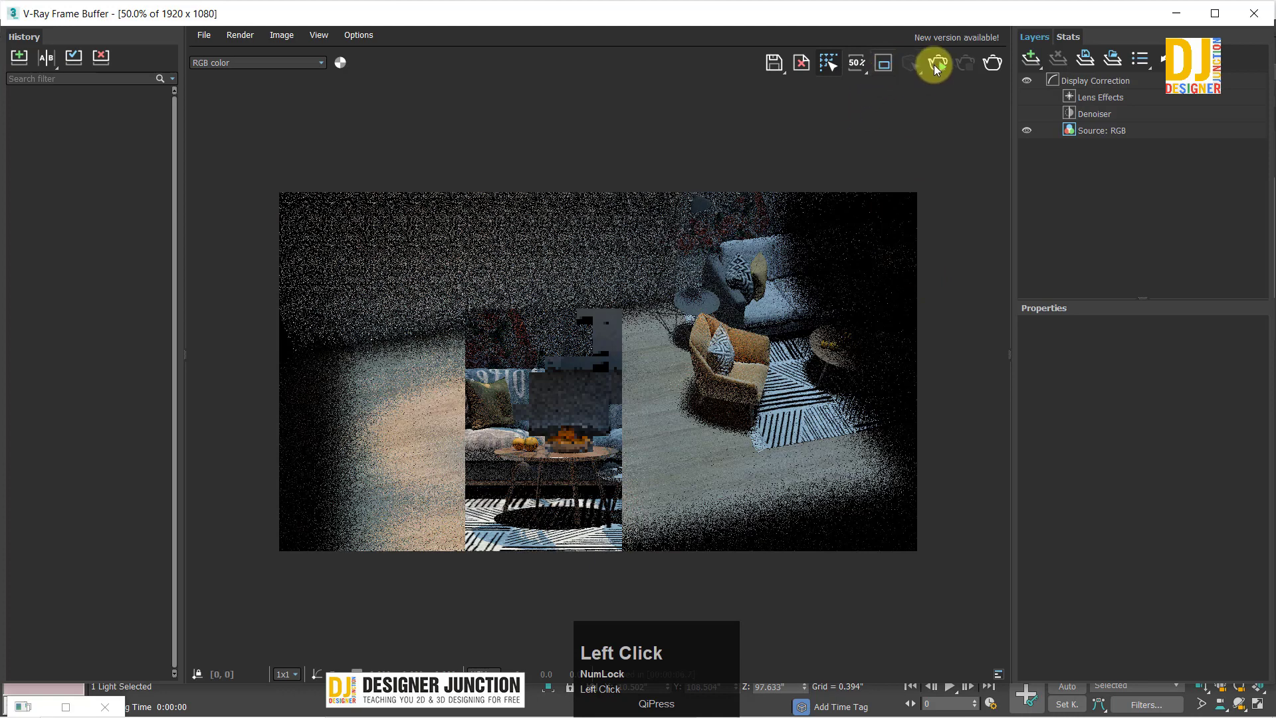
pyautogui.click(990, 62)
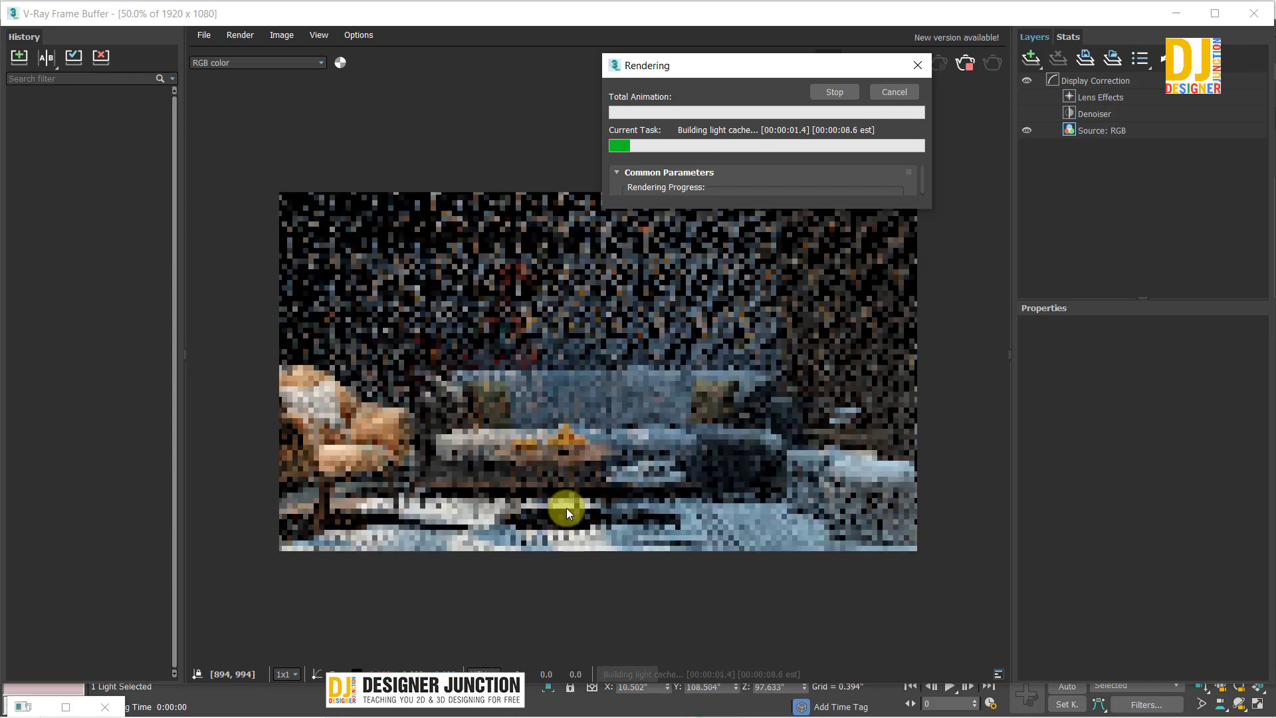
pyautogui.click(708, 380)
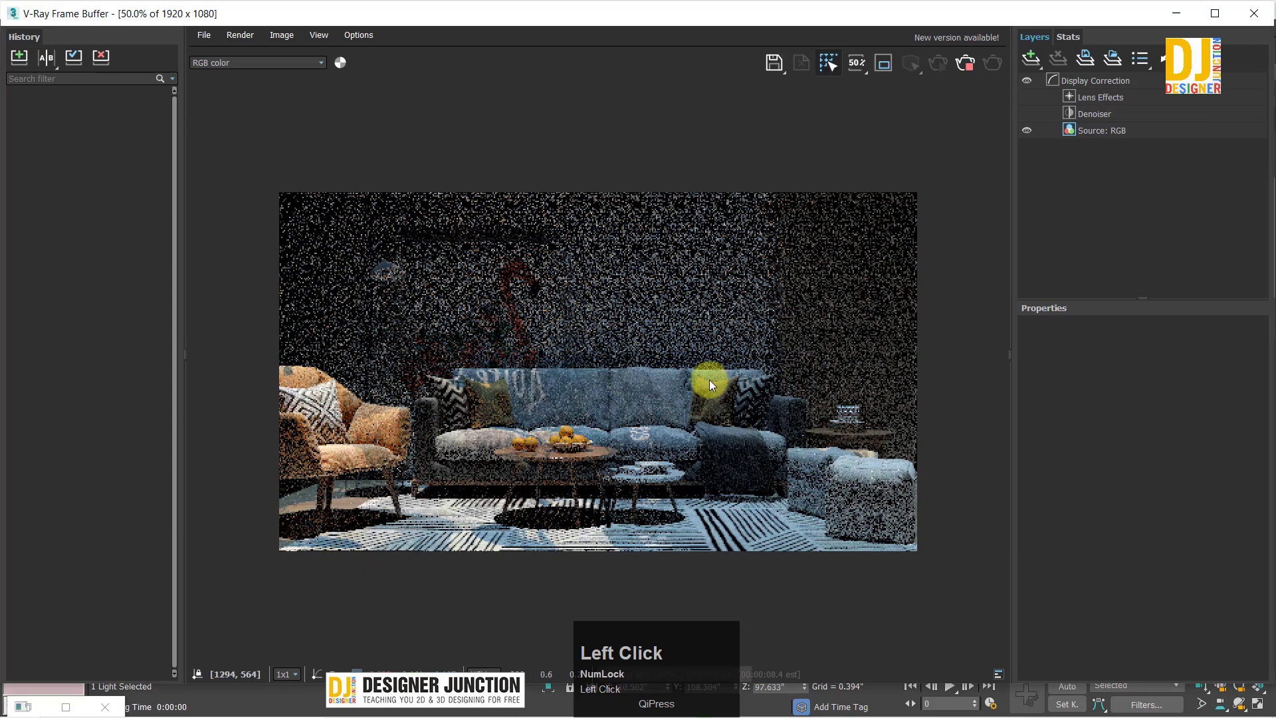
pyautogui.click(1263, 17)
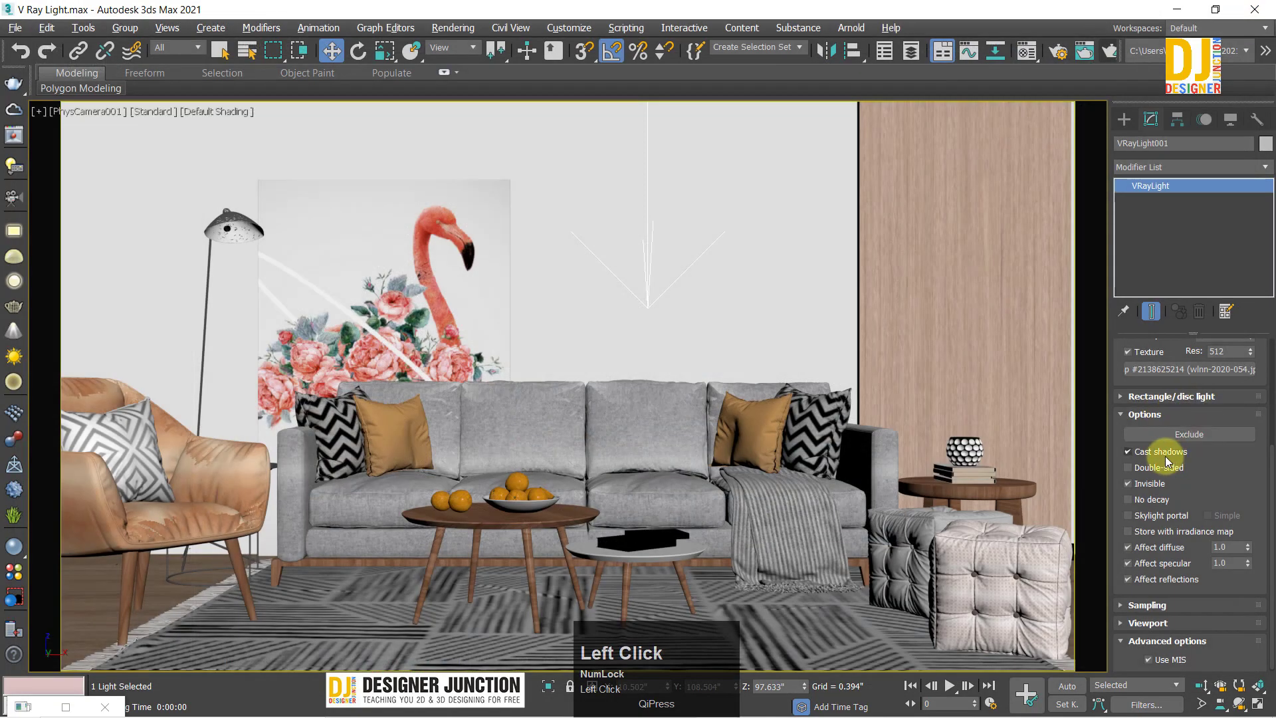
# Step: Render the camera view with the light's Cast shadows off, close the frame buffer, and turn Cast shadows back on
pyautogui.click(1107, 50)
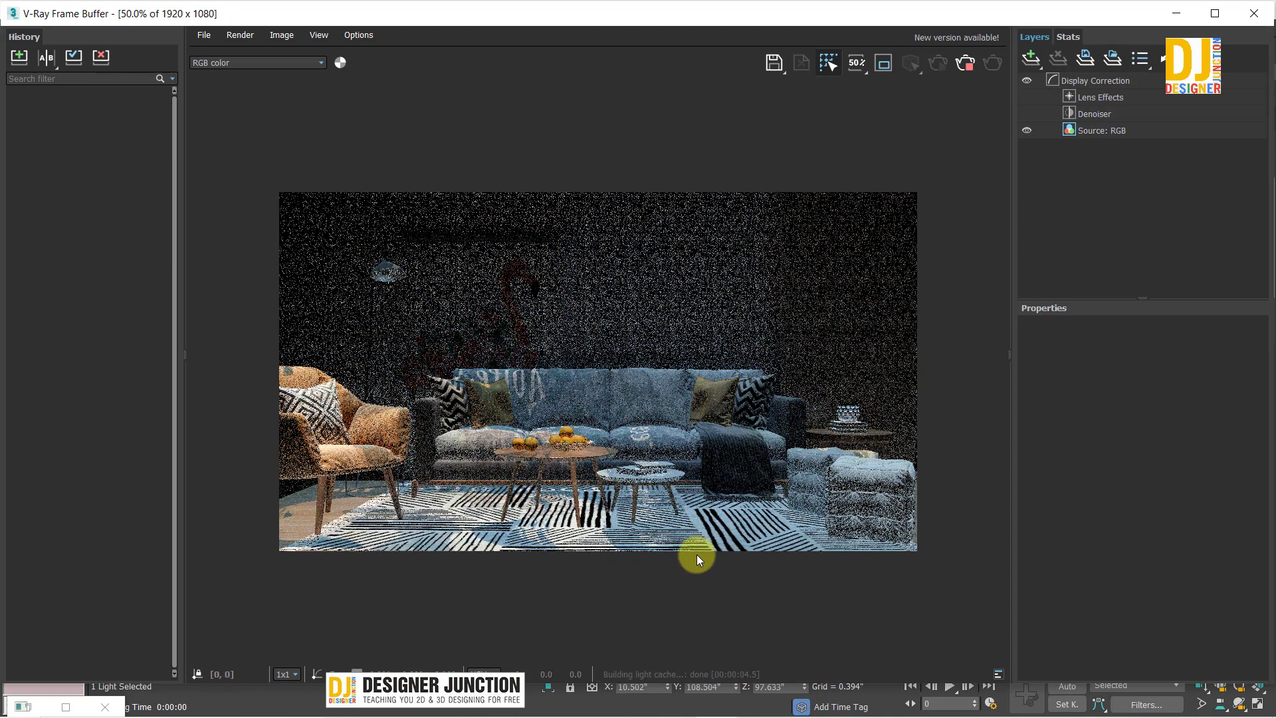
pyautogui.click(1253, 13)
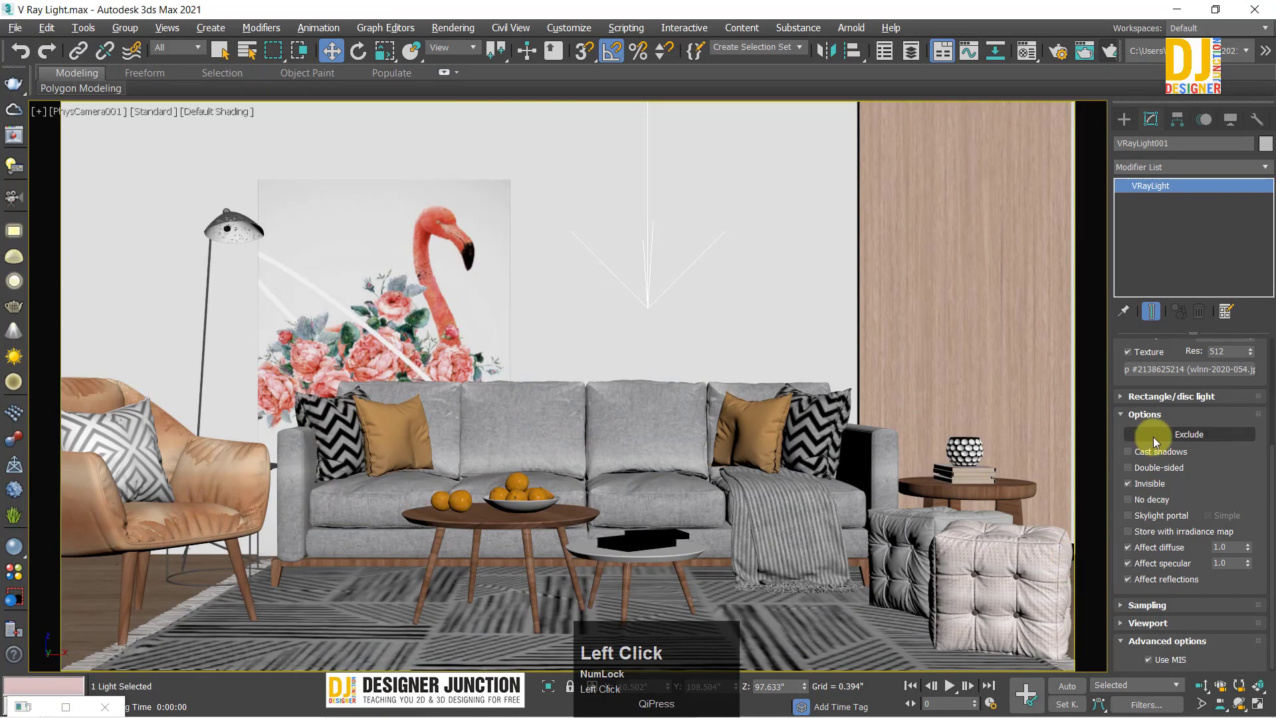
pyautogui.click(1128, 467)
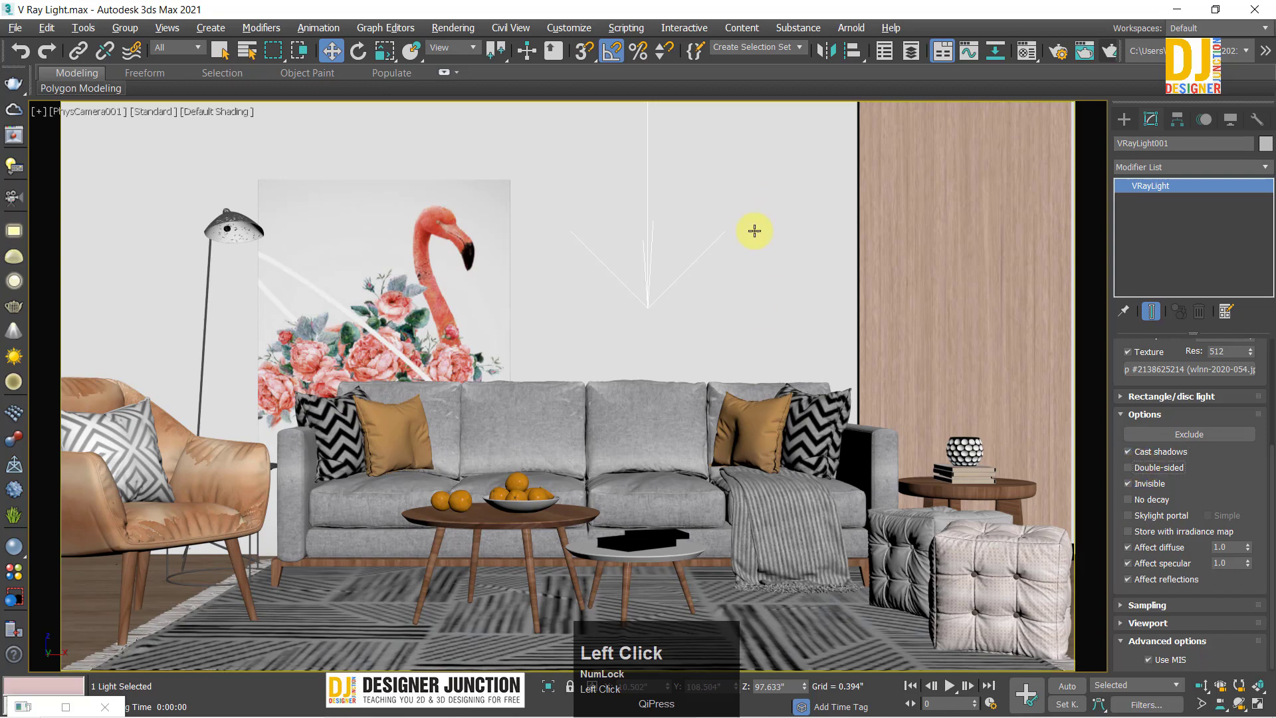
# Step: Render the Perspective view of the whole set from a low angle level with the plane light, and close the frame buffer
pyautogui.hotkey('alt', 'w')
pyautogui.hotkey('alt', 'w')
pyautogui.keyDown('alt'); pyautogui.moveTo(521, 461); pyautogui.dragTo(816, 274, button='middle'); pyautogui.keyUp('alt')
pyautogui.scroll(-4, 775, 313)
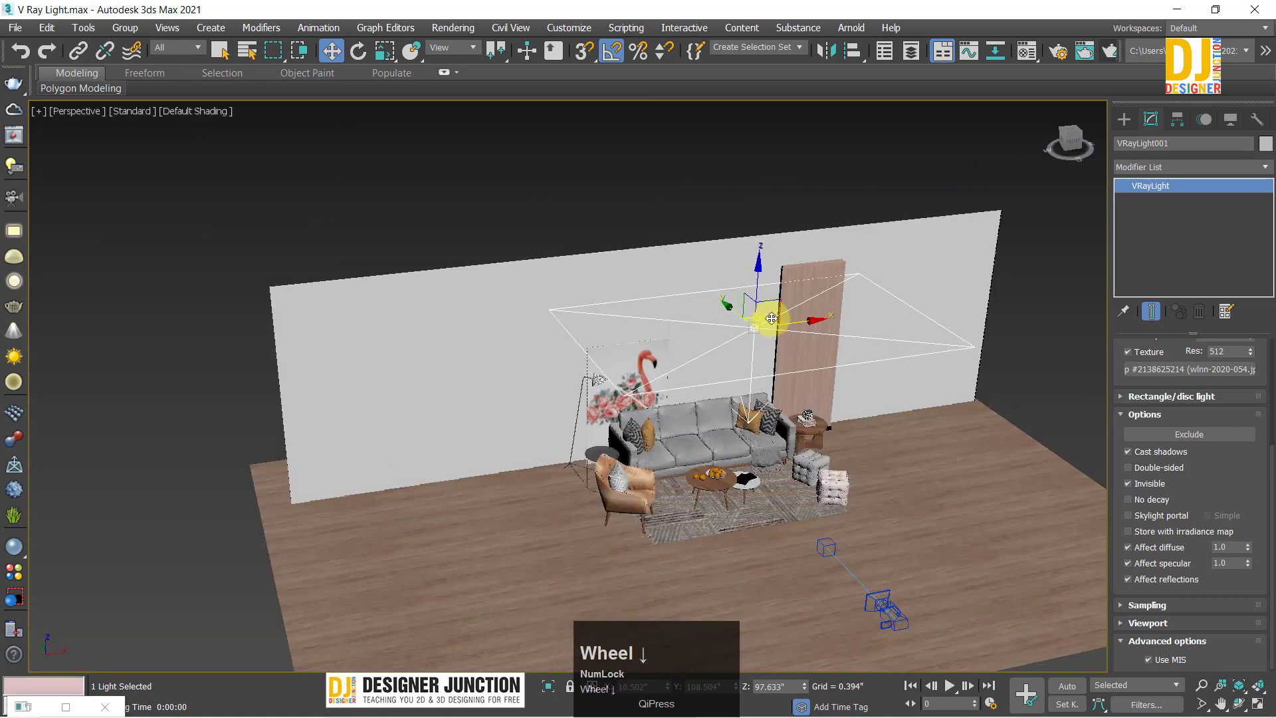
pyautogui.hotkey('alt', 'w')
pyautogui.hotkey('alt', 'w')
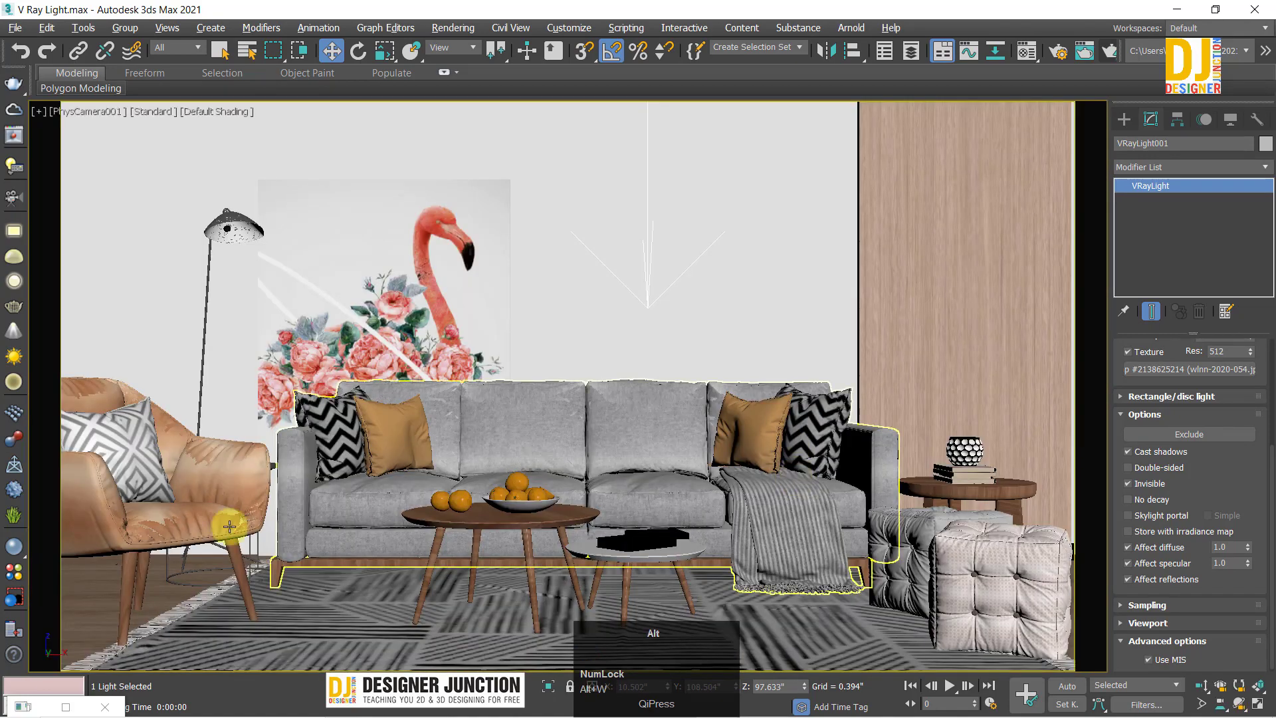
pyautogui.hotkey('alt', 'w')
pyautogui.hotkey('alt', 'w')
pyautogui.scroll(3, 735, 370)
pyautogui.moveTo(883, 313); pyautogui.dragTo(768, 300, button='middle')
pyautogui.hotkey('shift', 'q')
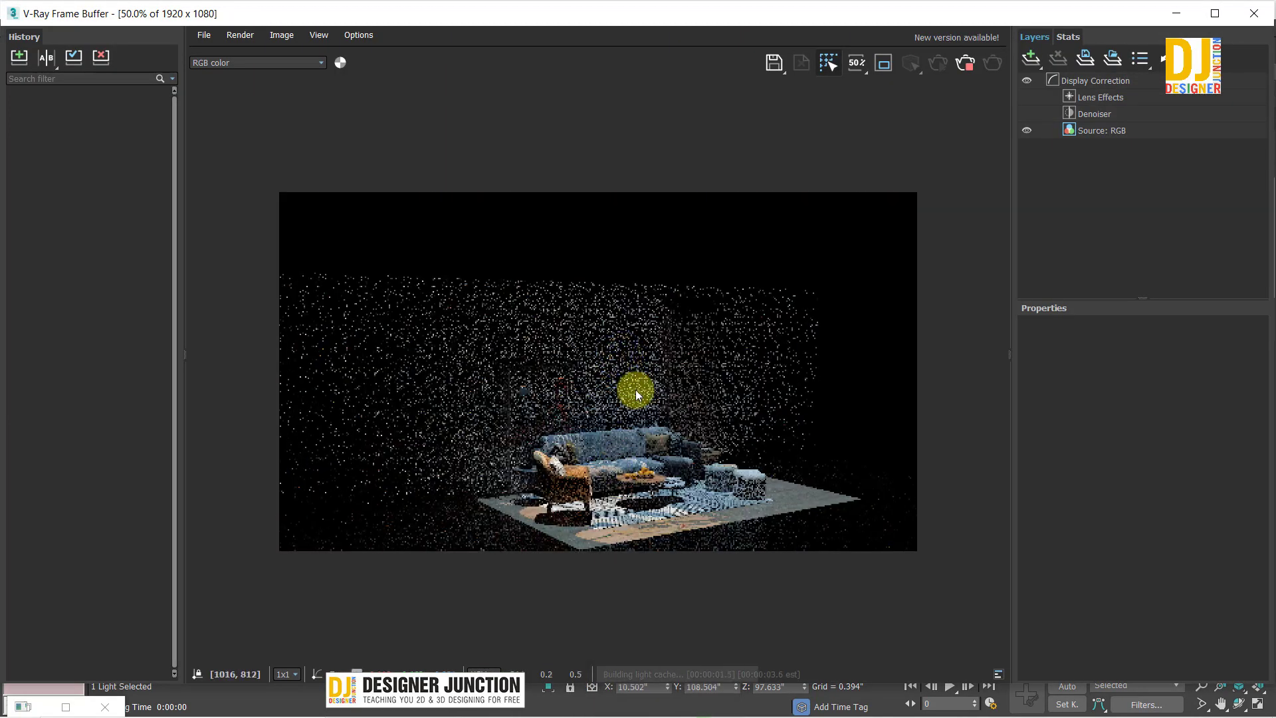
pyautogui.scroll(-2, 635, 389)
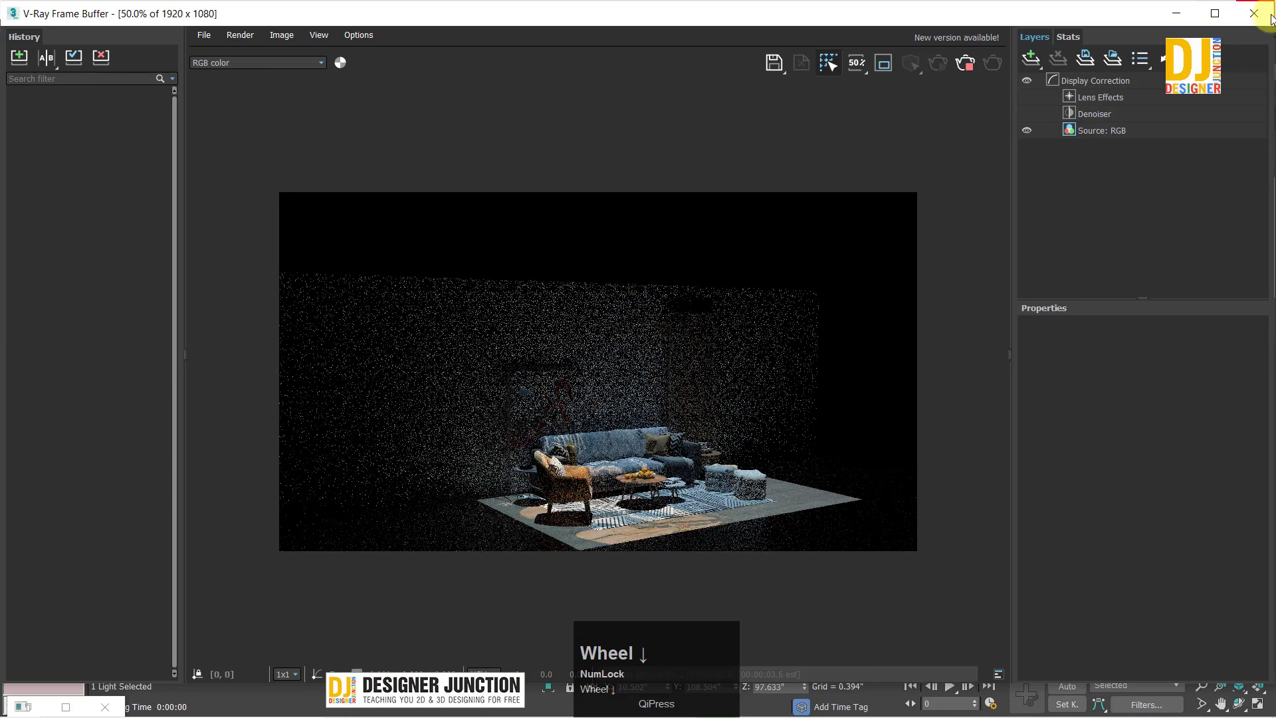
pyautogui.click(1254, 13)
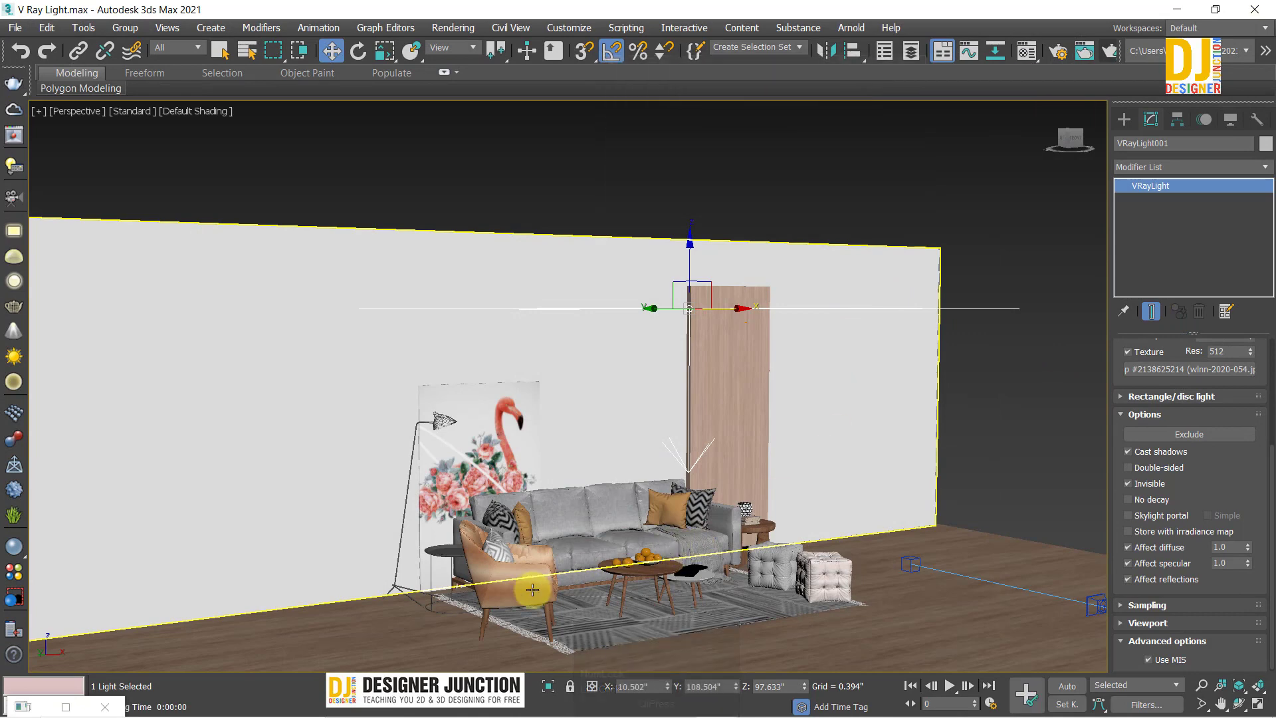
# Step: Copy the armchair straight up to about Z 140.351", above the plane light, and test-render the Perspective view
pyautogui.click(519, 592)
pyautogui.moveTo(519, 592)
pyautogui.keyDown('shift'); pyautogui.mouseDown()
pyautogui.moveTo(540, 216)
pyautogui.moveTo(570, 117)
pyautogui.mouseUp(); pyautogui.keyUp('shift')
pyautogui.click(655, 433)
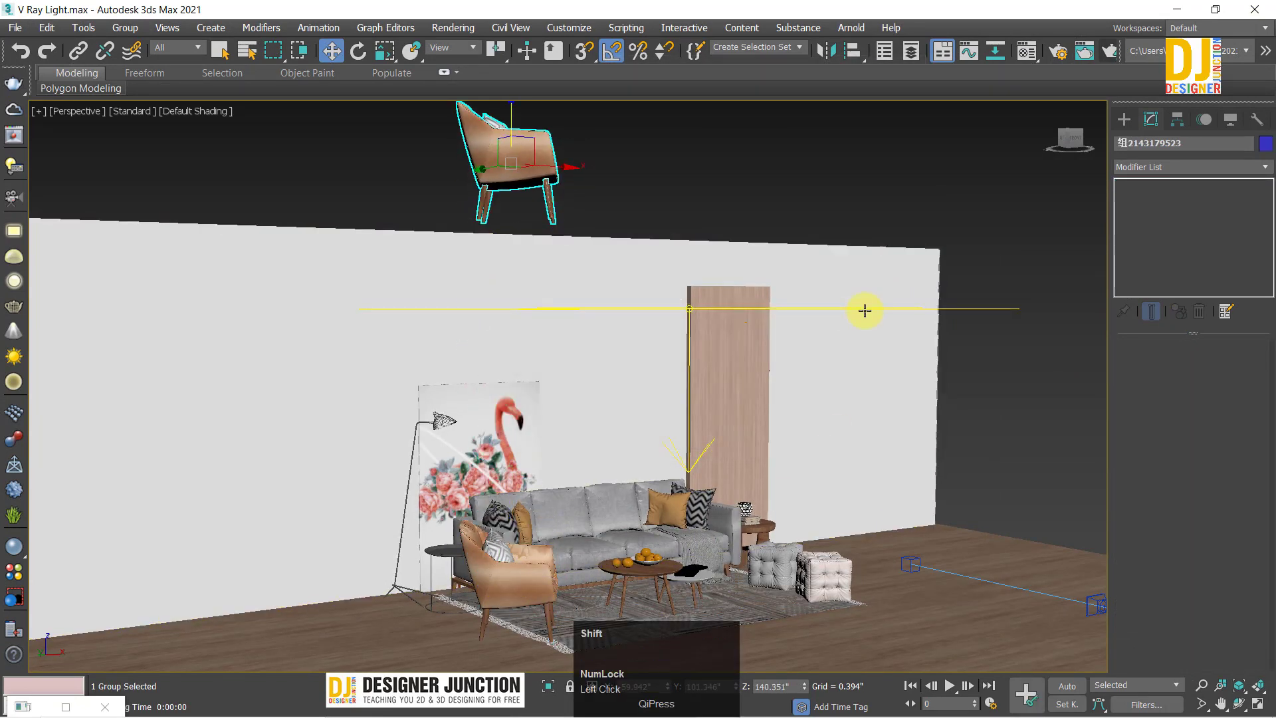
pyautogui.hotkey('shift', 'q')
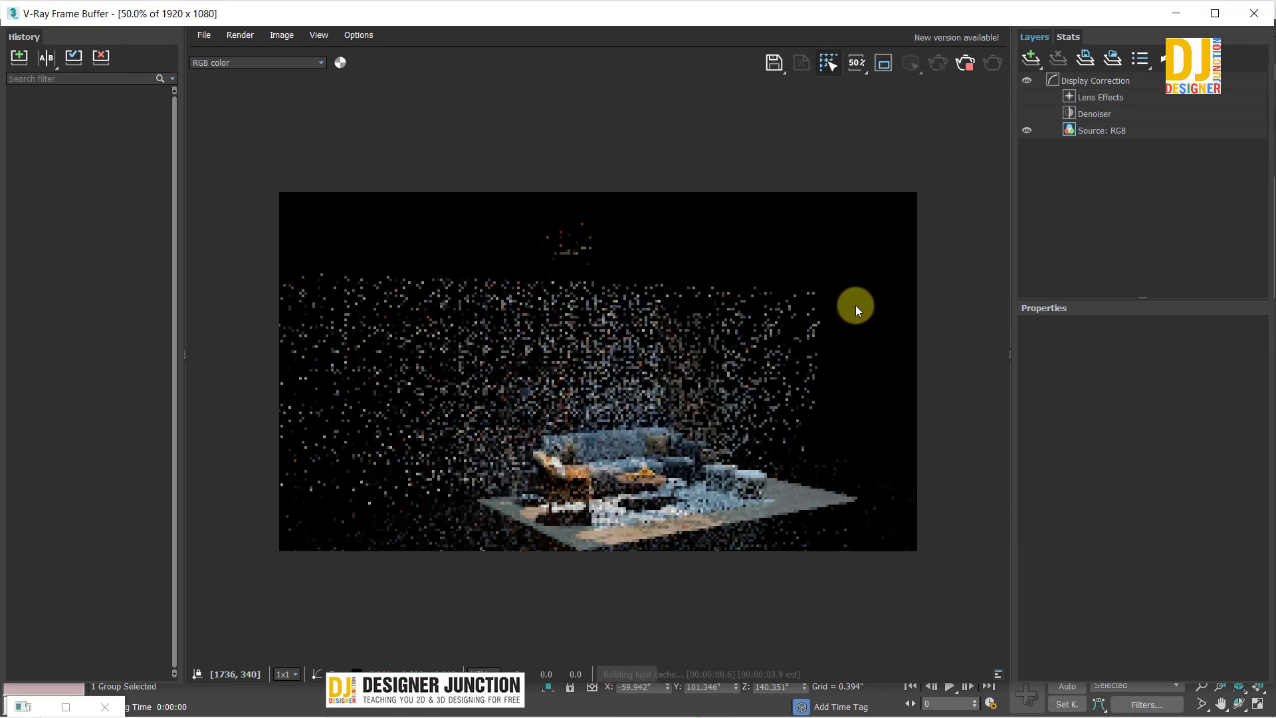
pyautogui.click(1250, 15)
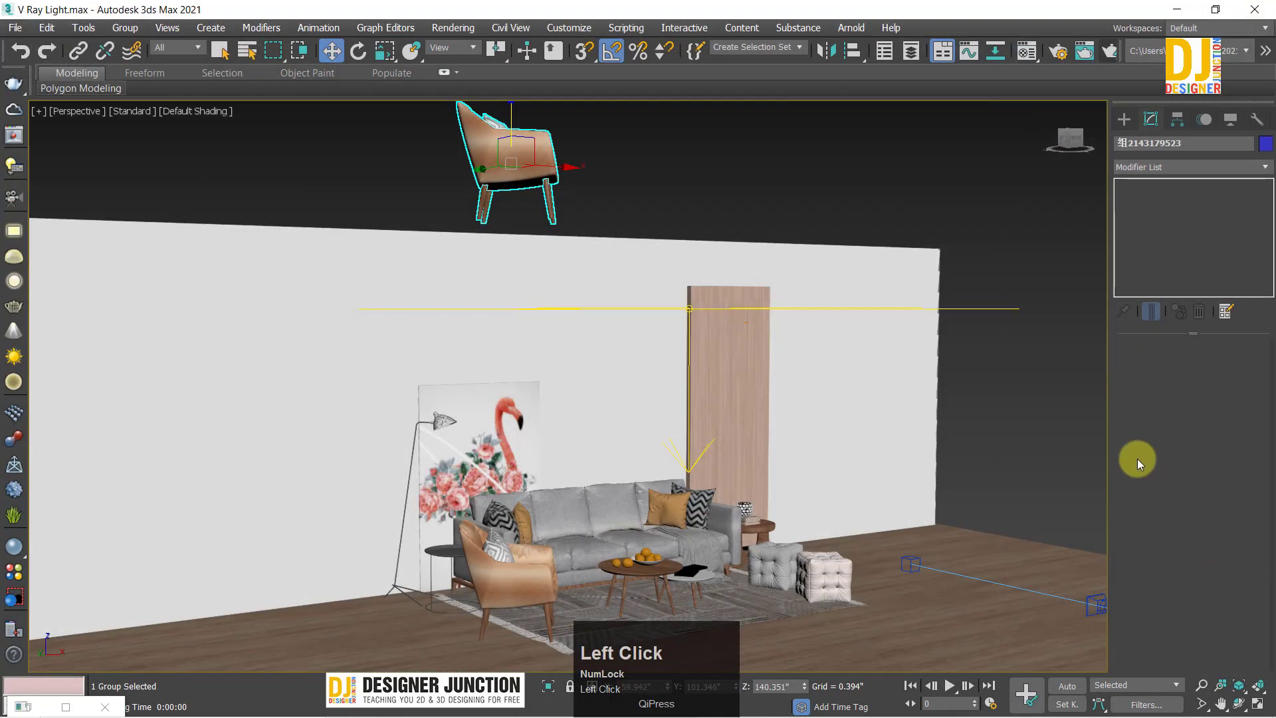
# Step: Select the V-Ray light in the Top view, turn on Double-sided, and start a brief test render from the camera view
pyautogui.click(920, 336)
pyautogui.hotkey('alt', 'w')
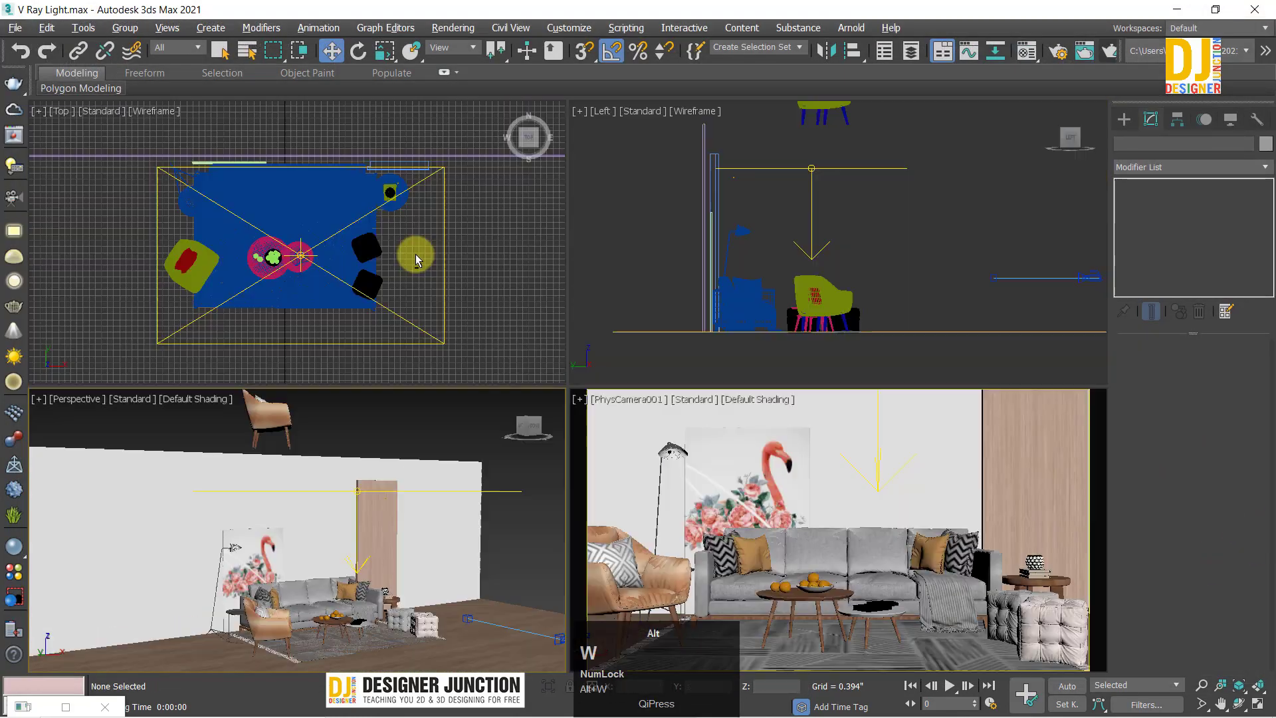
pyautogui.hotkey('alt', 'w')
pyautogui.click(298, 231)
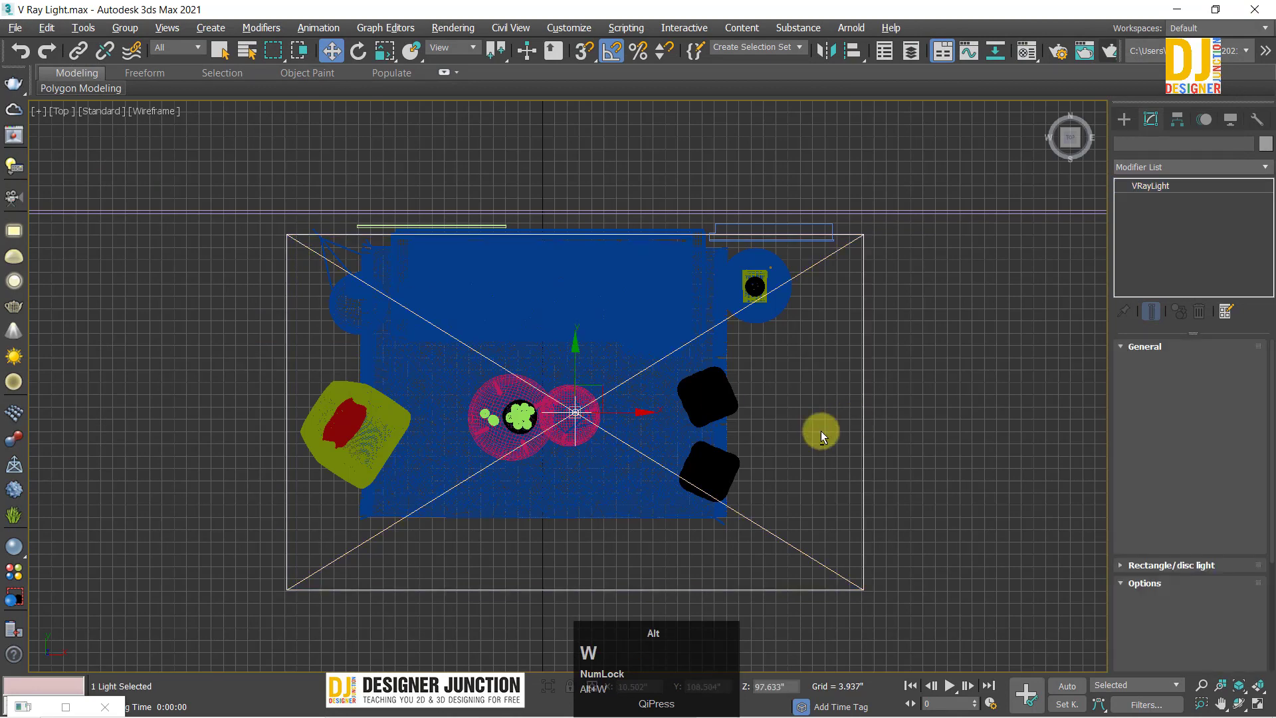
pyautogui.press('c')
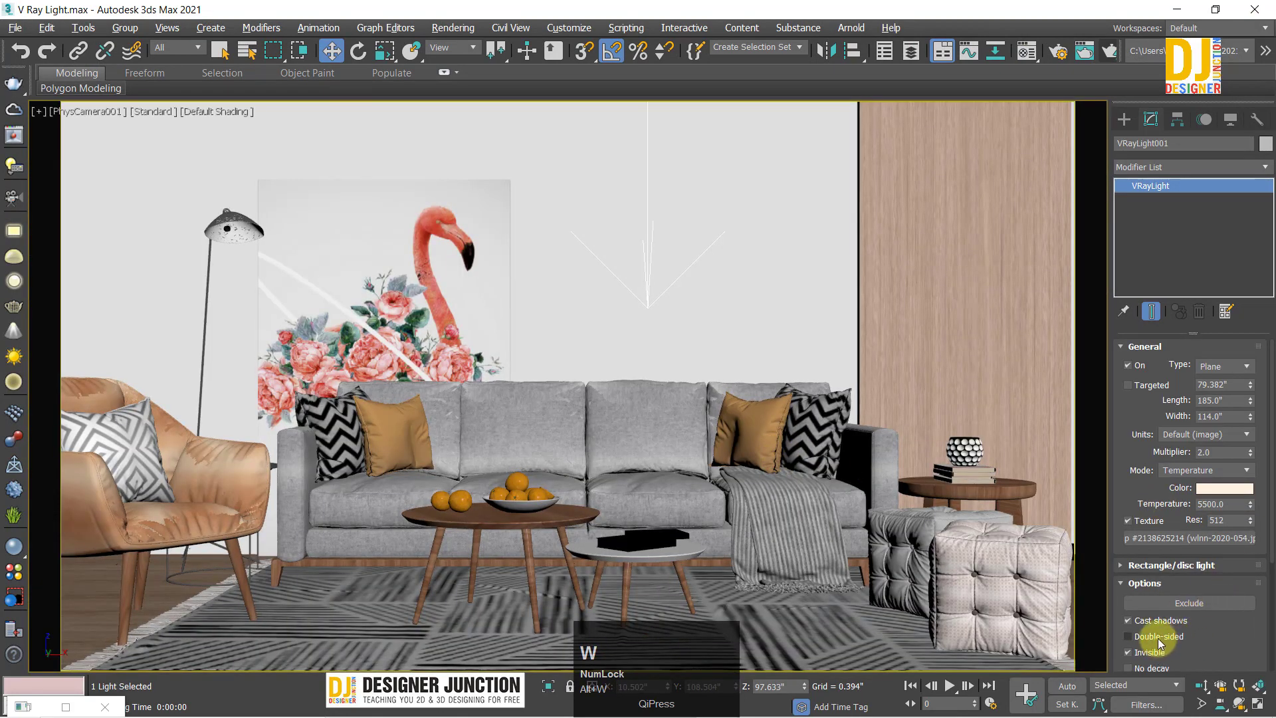
pyautogui.hotkey('shift', 'q')
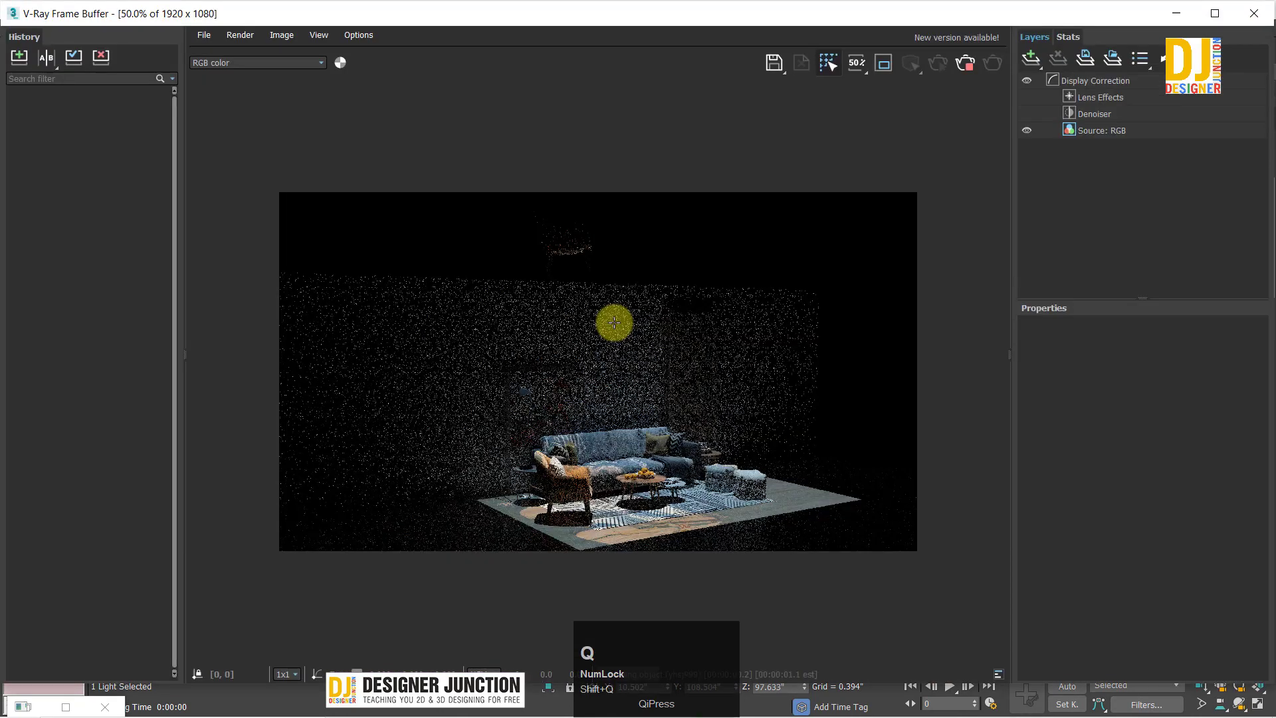
pyautogui.click(1253, 13)
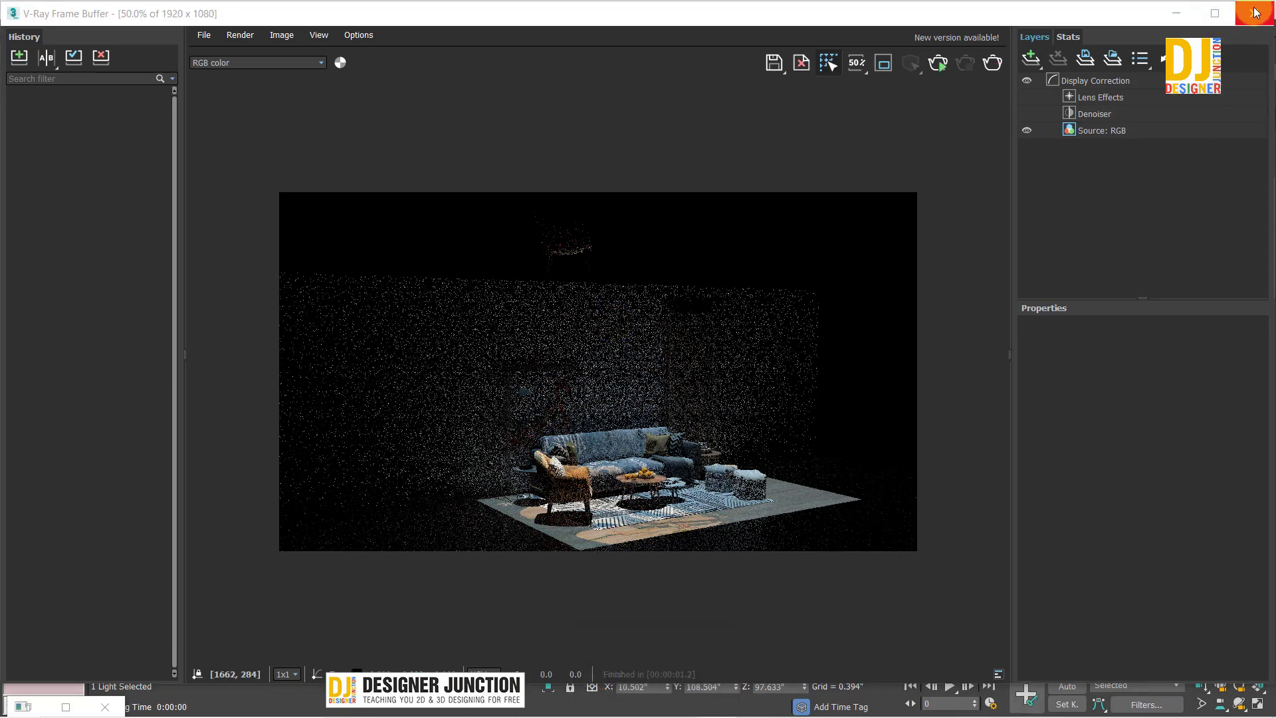
# Step: Render the Perspective view with the double-sided light and restart the render to check the light on the raised armchair
pyautogui.hotkey('alt', 'w')
pyautogui.hotkey('alt', 'w')
pyautogui.hotkey('shift', 'q')
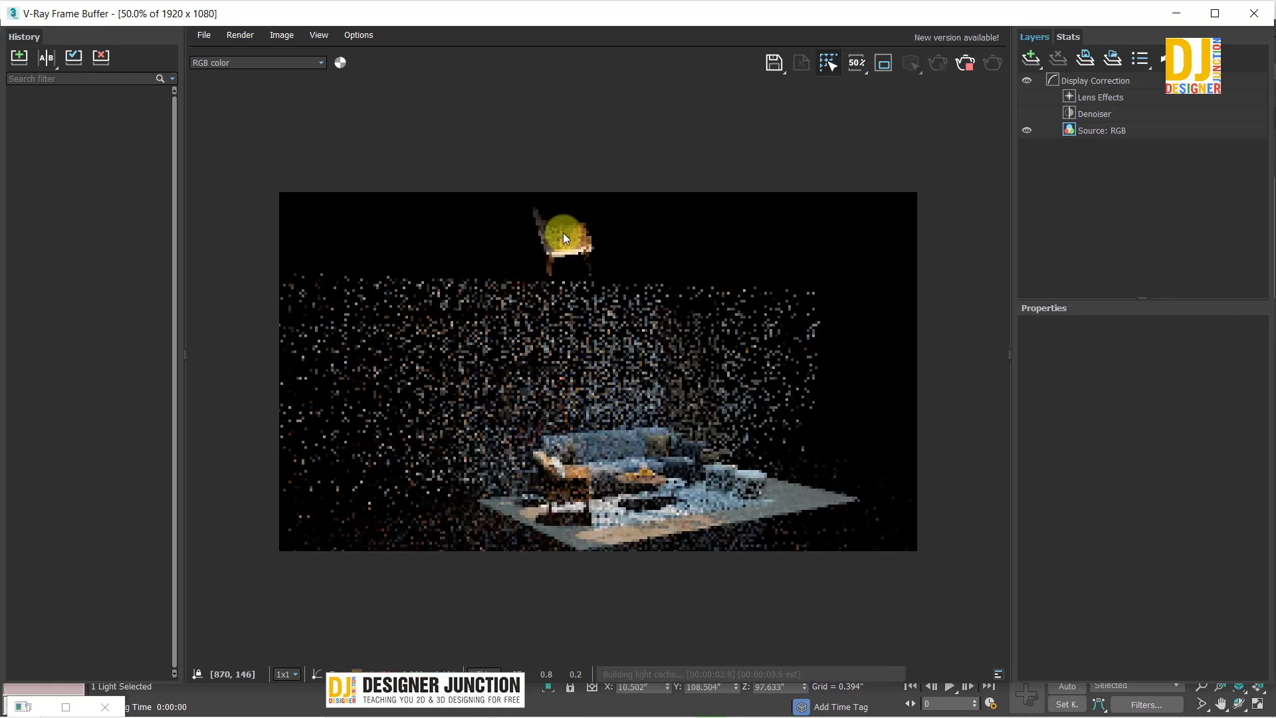
pyautogui.scroll(-2, 558, 229)
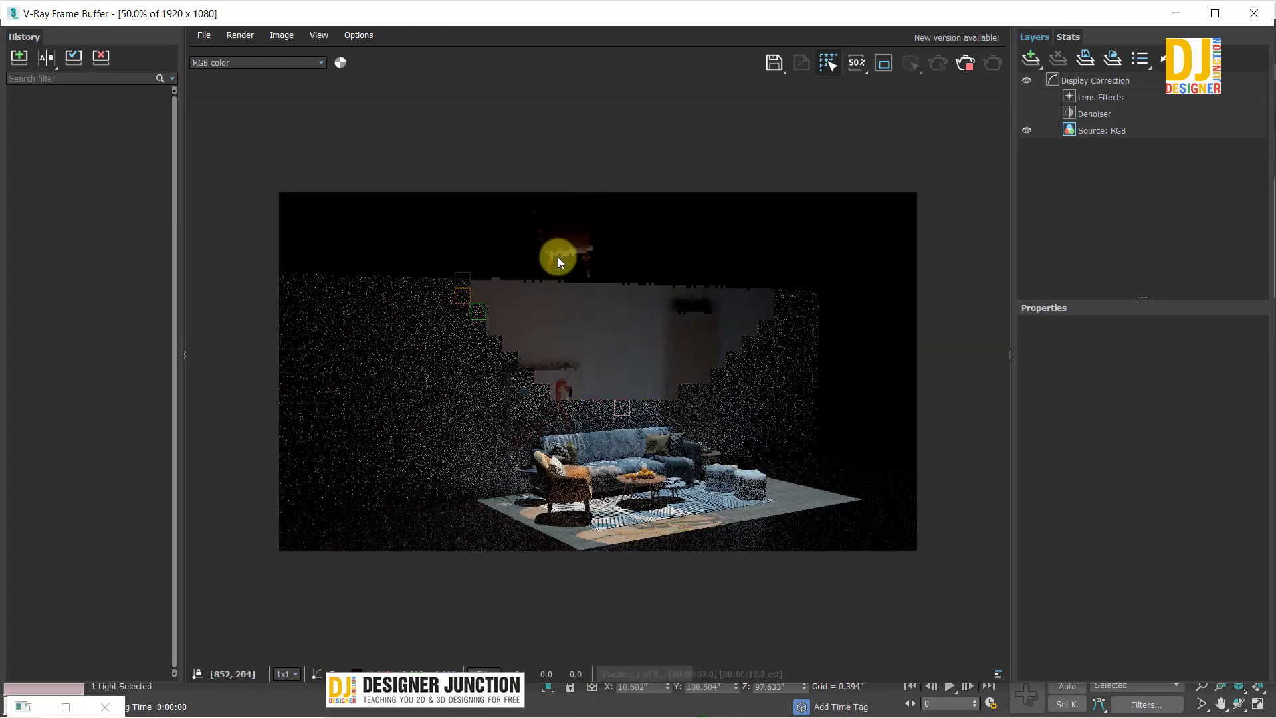
pyautogui.click(993, 63)
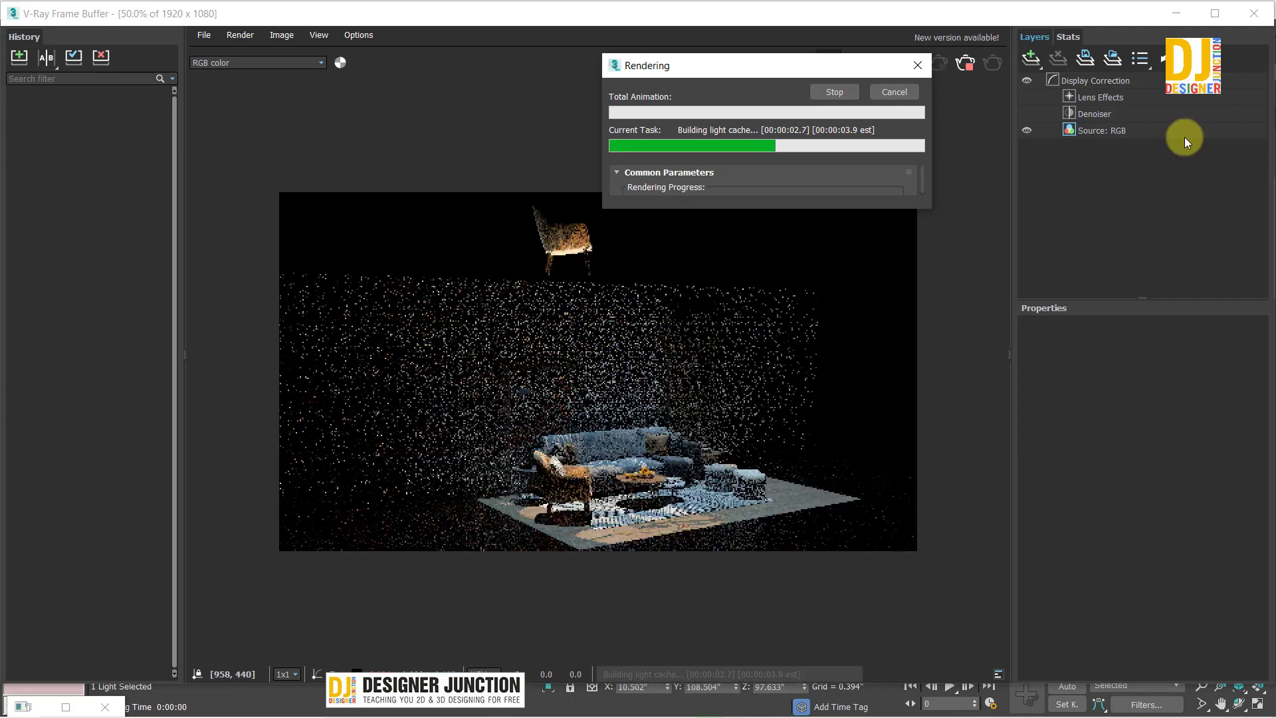
# Step: Close the frame buffer and delete the raised armchair copy above the plane light
pyautogui.click(1252, 13)
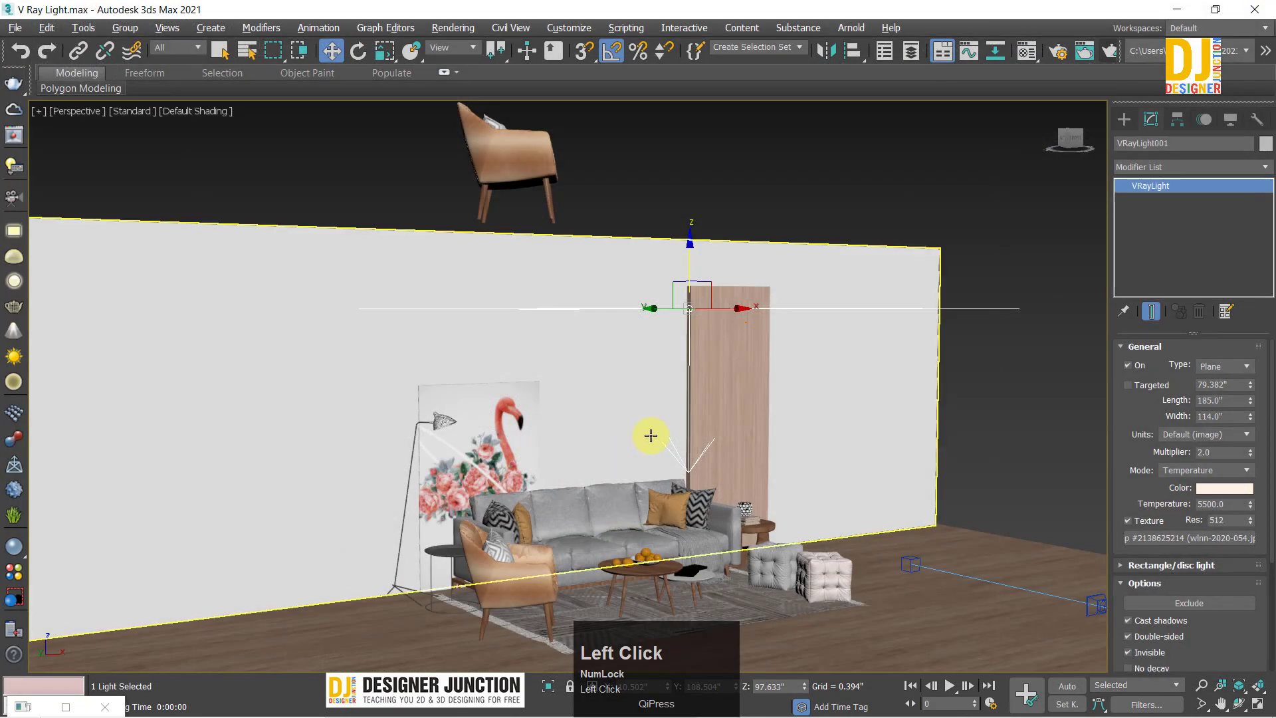
pyautogui.keyDown('alt'); pyautogui.moveTo(749, 372); pyautogui.dragTo(746, 345, button='middle'); pyautogui.keyUp('alt')
pyautogui.click(864, 375)
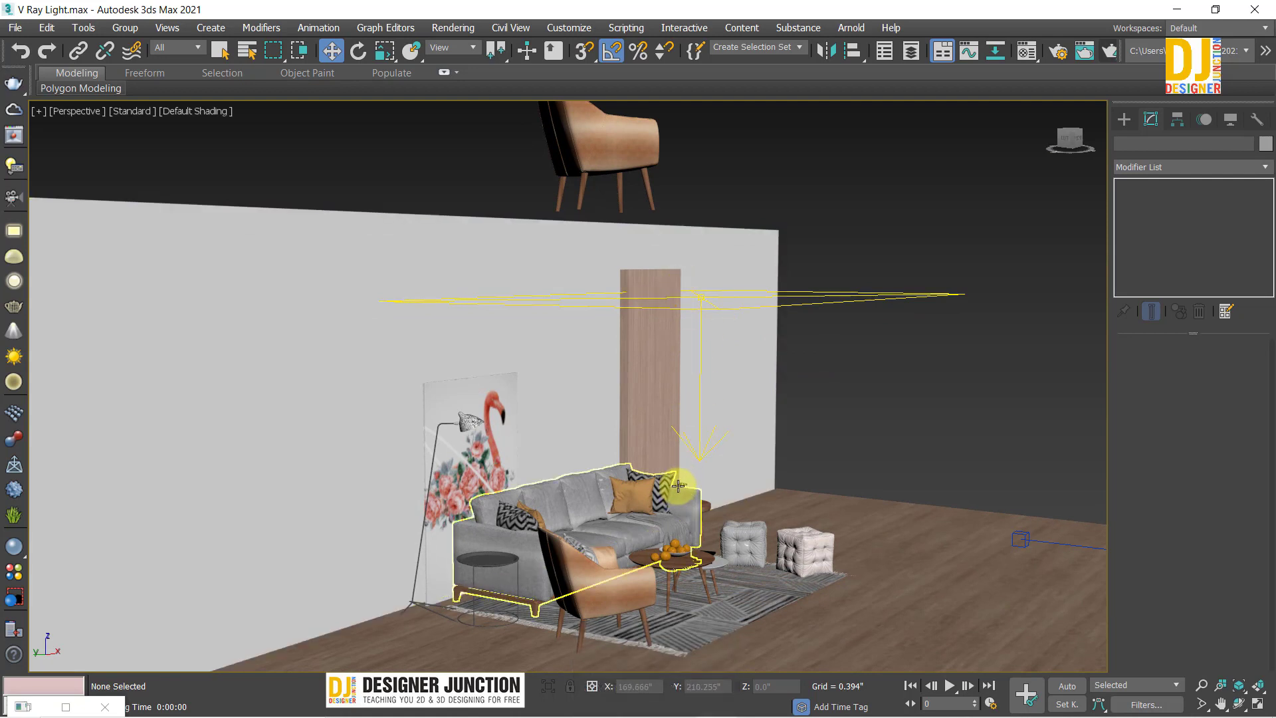
pyautogui.click(791, 293)
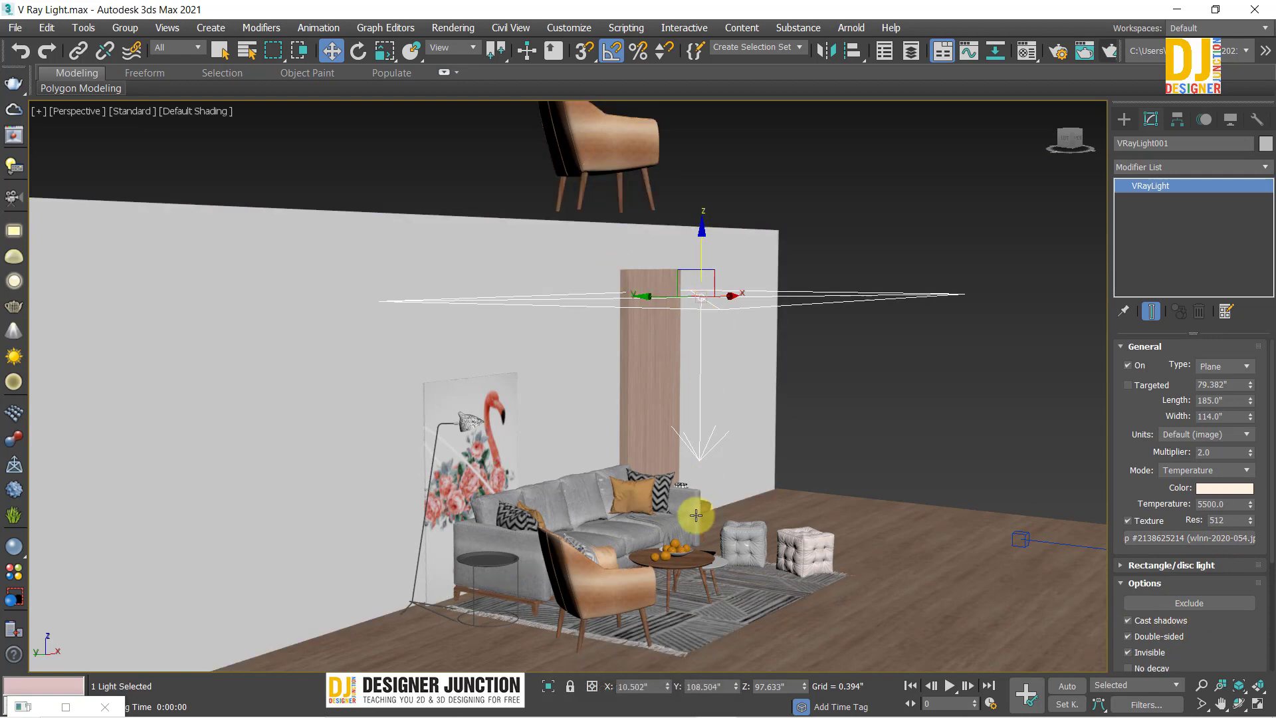
pyautogui.scroll(-5, 815, 372)
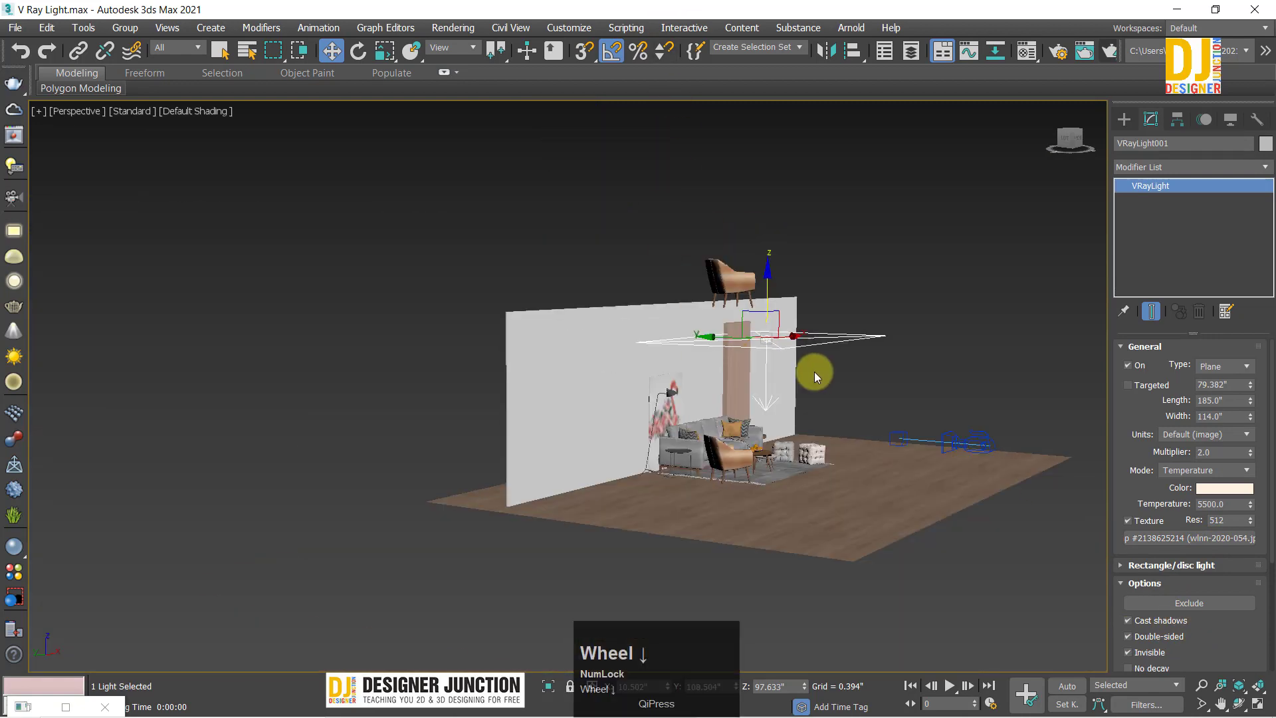
pyautogui.keyDown('alt'); pyautogui.moveTo(815, 372); pyautogui.dragTo(556, 190, button='middle'); pyautogui.keyUp('alt')
pyautogui.scroll(5, 698, 365)
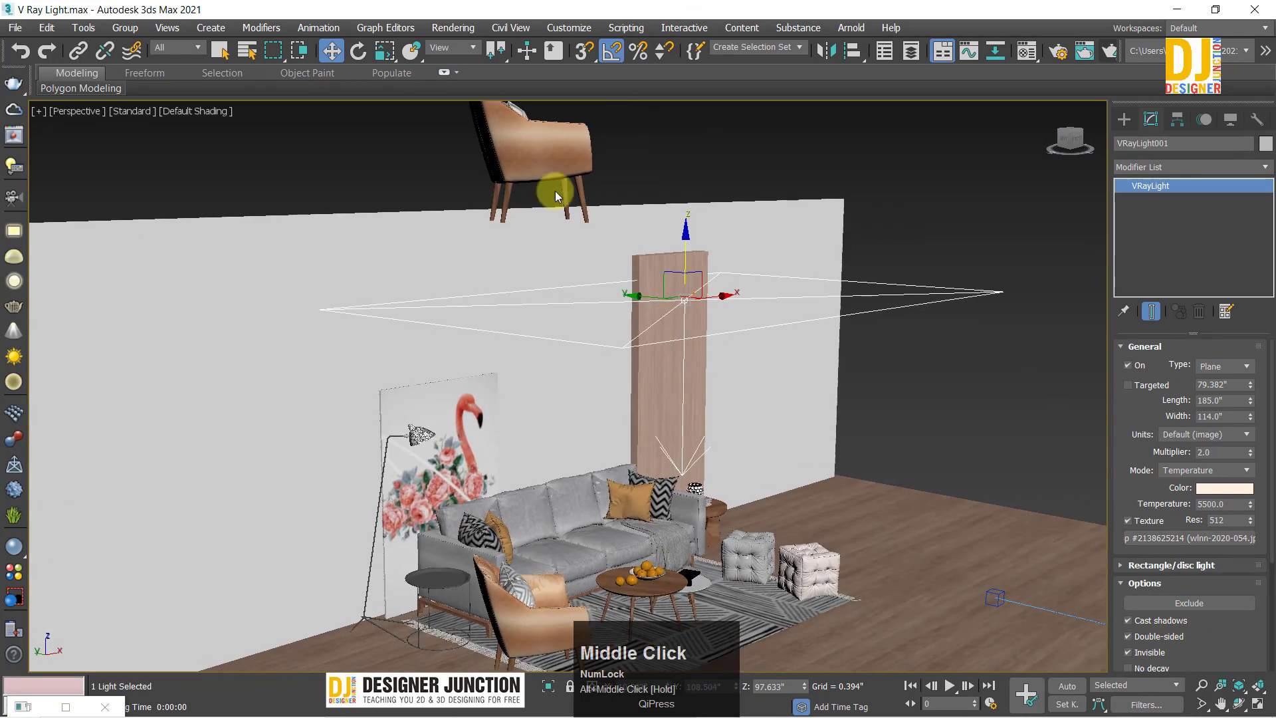
pyautogui.click(542, 145)
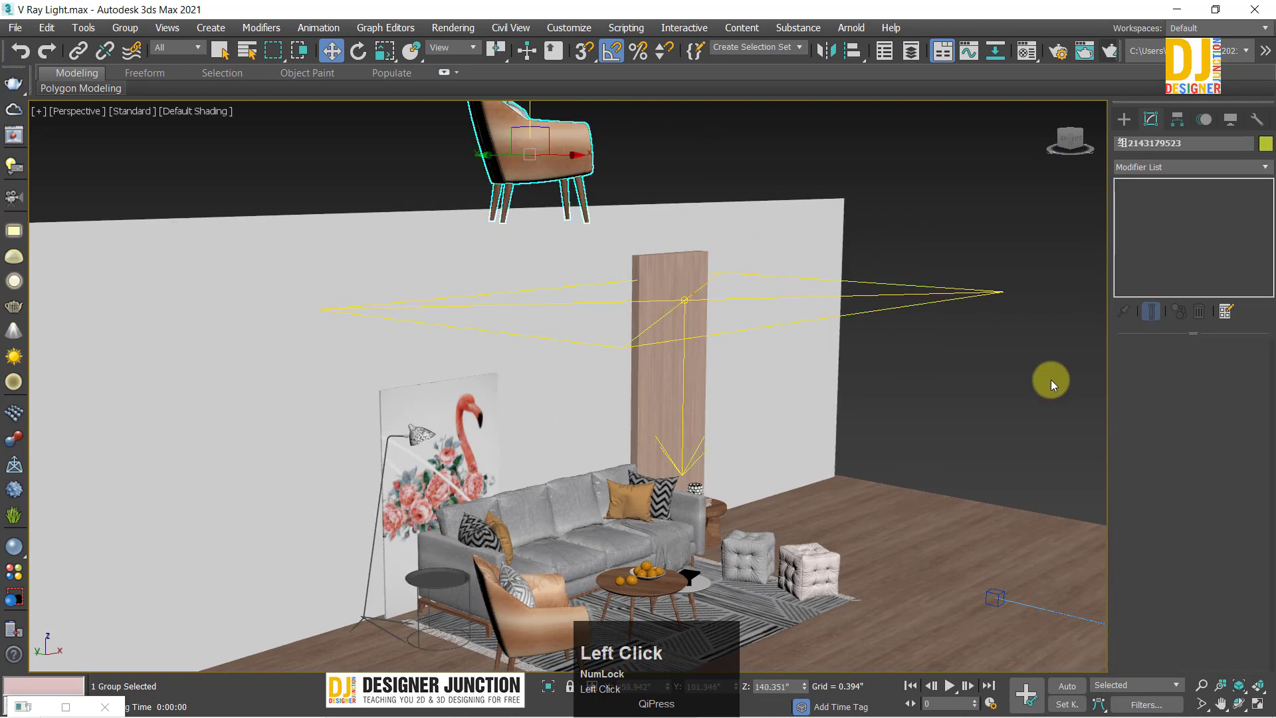
pyautogui.click(1020, 385)
# Step: Test-render the camera view with the plane light's No decay option temporarily turned on, and turn the option off again
pyautogui.click(924, 295)
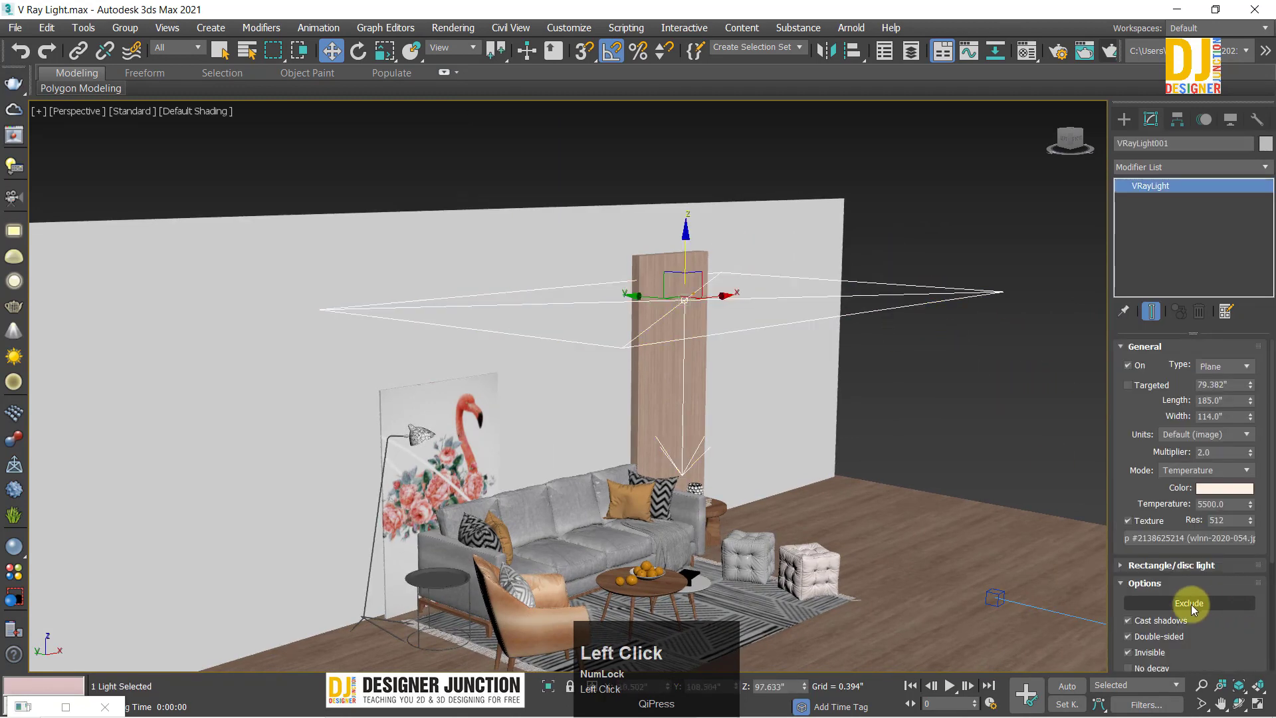
pyautogui.moveTo(1217, 618); pyautogui.dragTo(1193, 413)
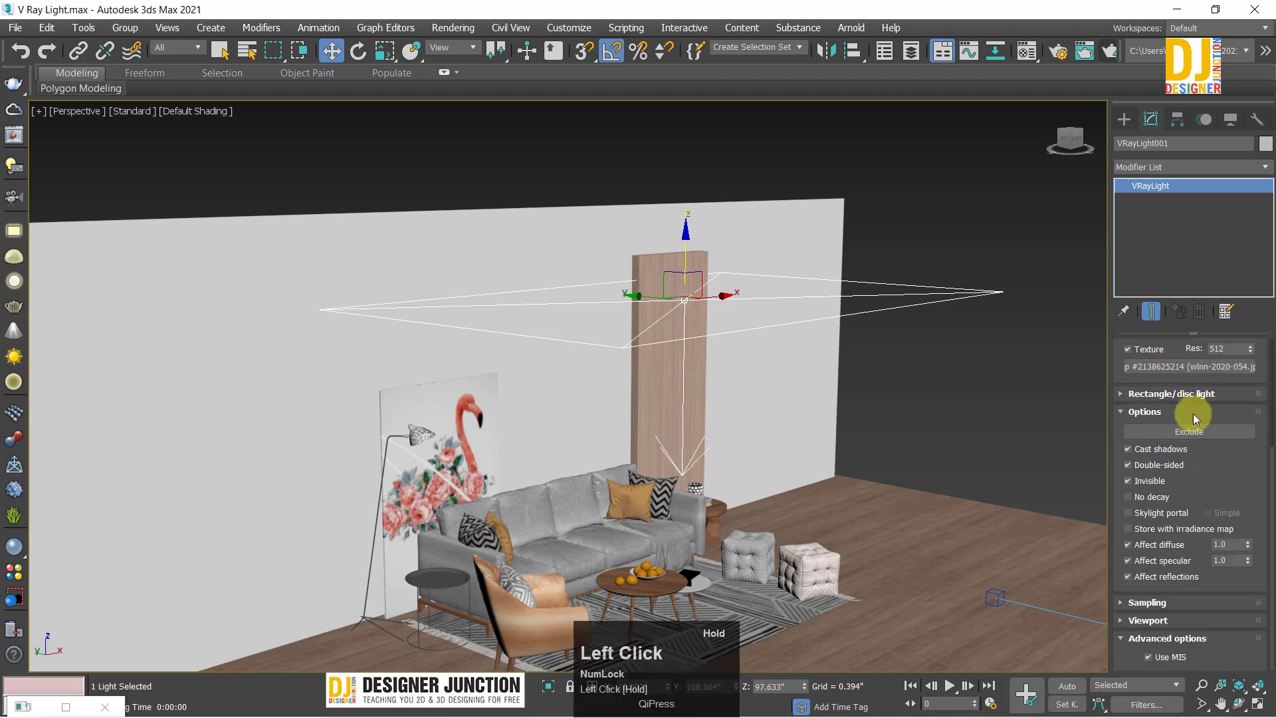
pyautogui.click(1145, 498)
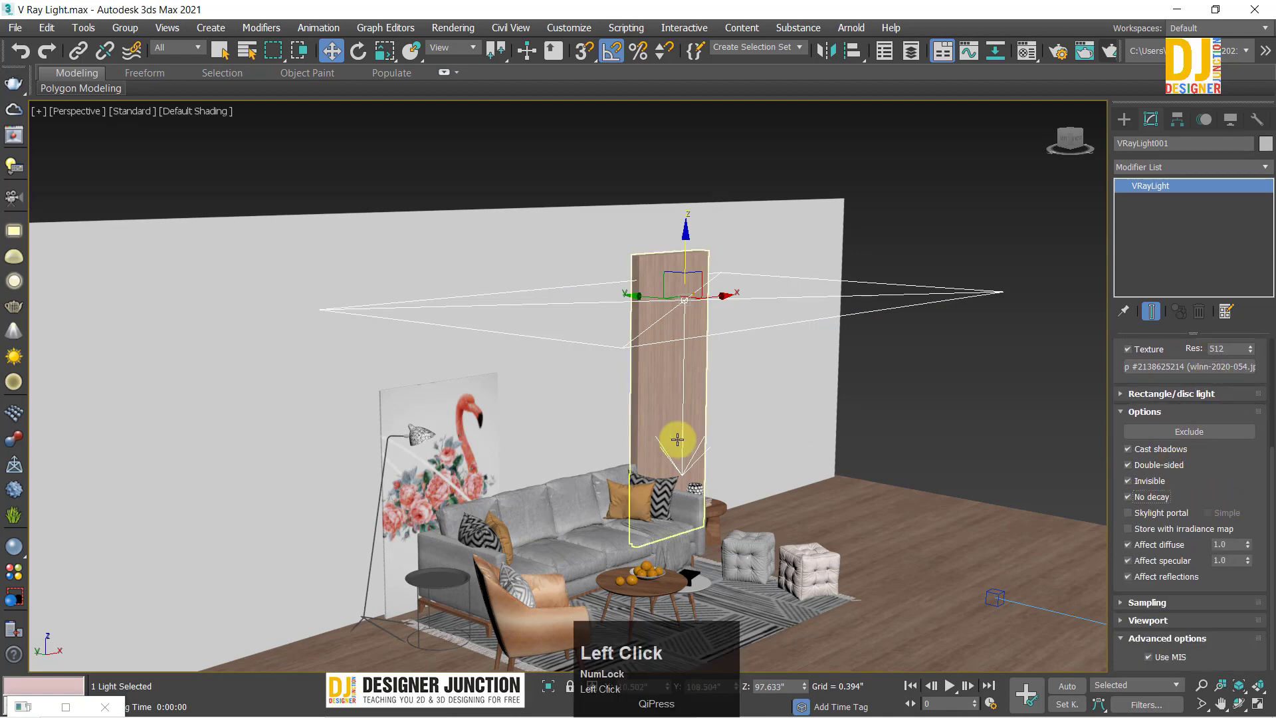
pyautogui.middleClick(757, 436)
pyautogui.hotkey('alt', 'w')
pyautogui.hotkey('shift', 'w')
pyautogui.hotkey('shift', 'q')
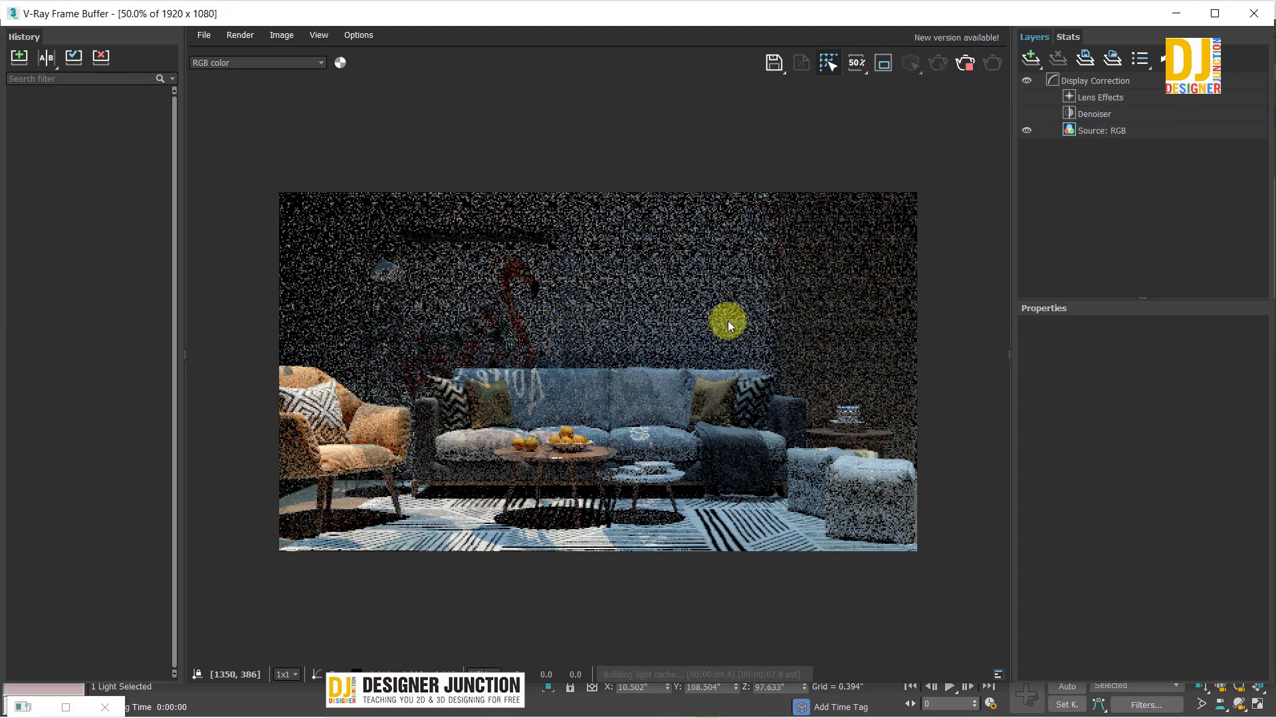
pyautogui.click(1254, 13)
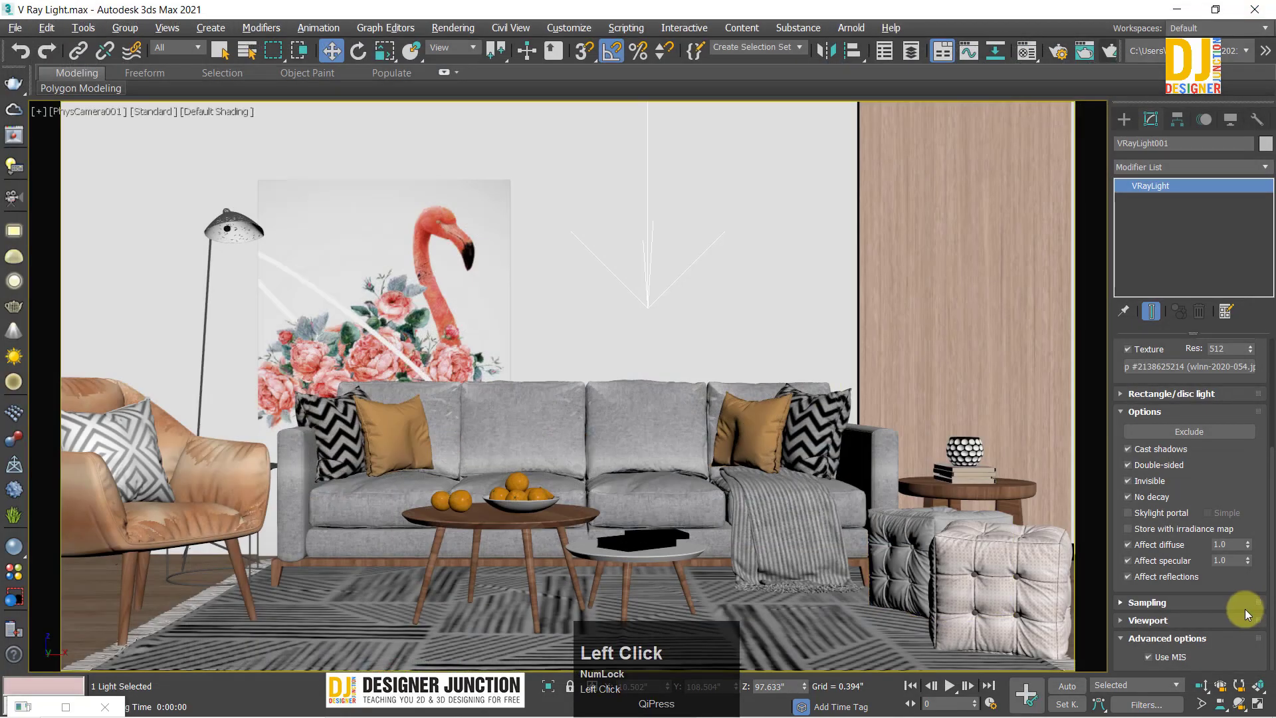
pyautogui.click(1149, 497)
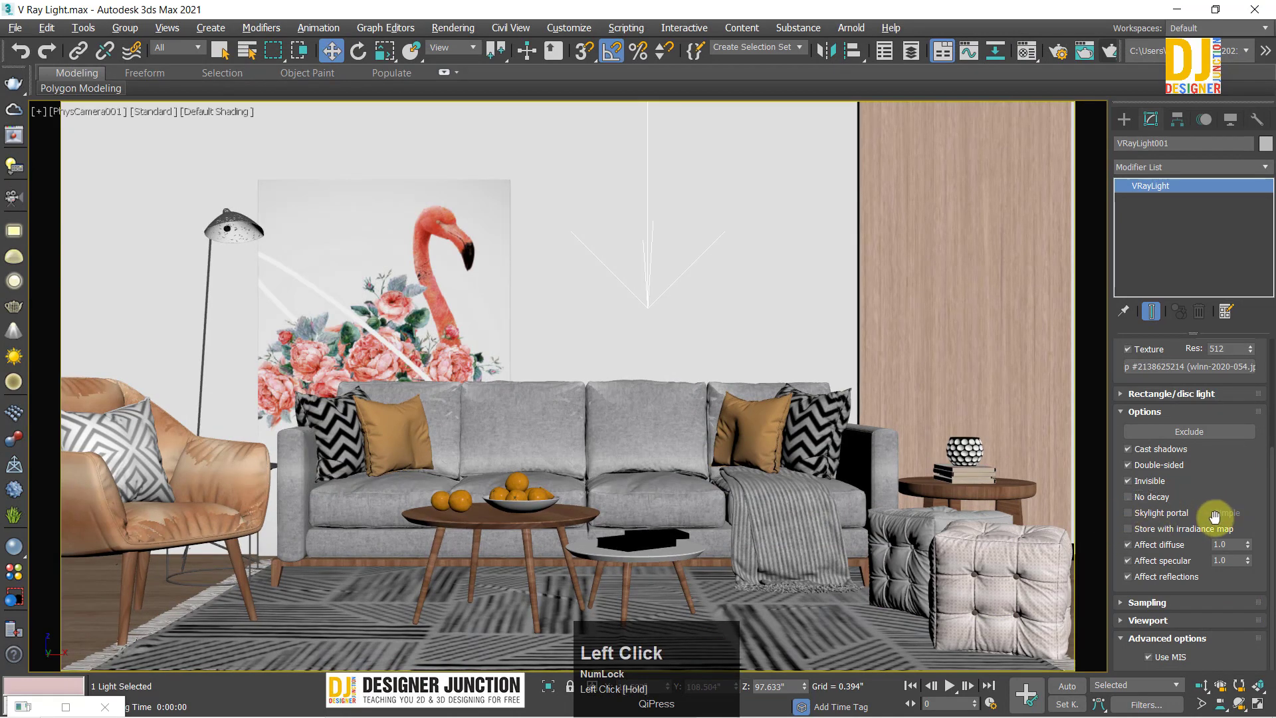
# Step: Try the Skylight portal and Simple options on the plane light, ending with Skylight portal turned off
pyautogui.click(1147, 519)
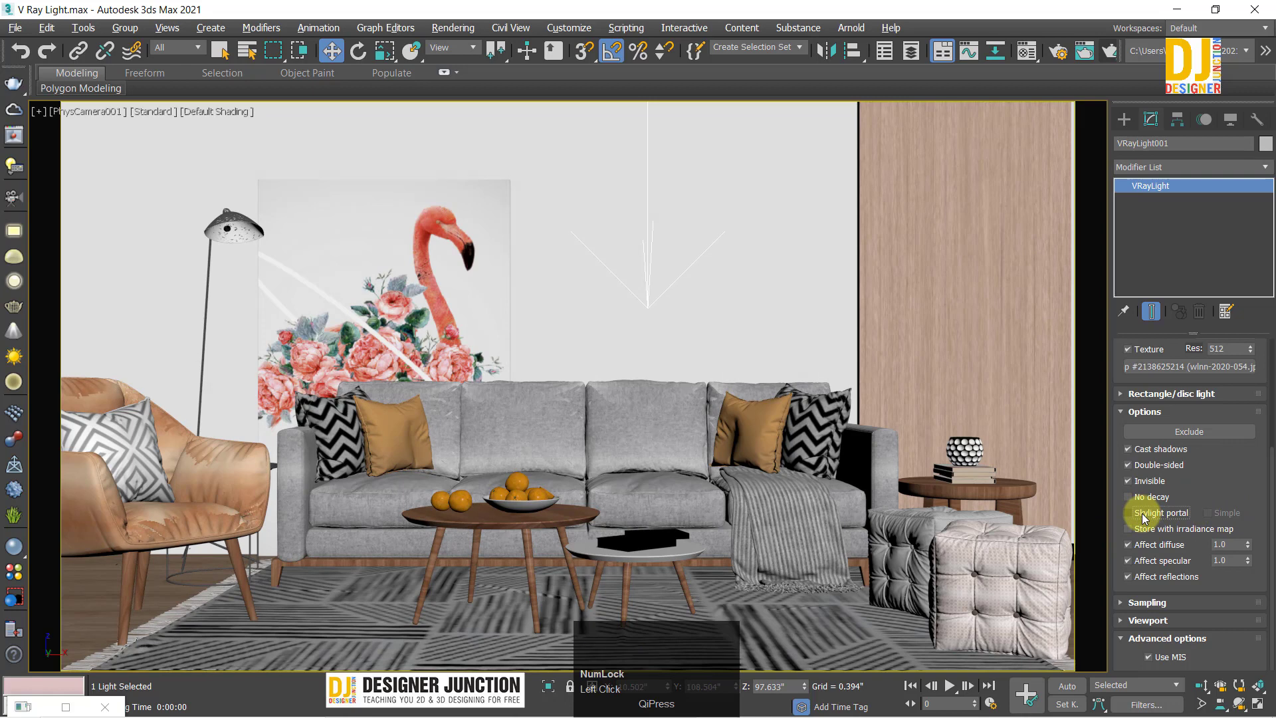
pyautogui.click(1144, 519)
pyautogui.click(1216, 512)
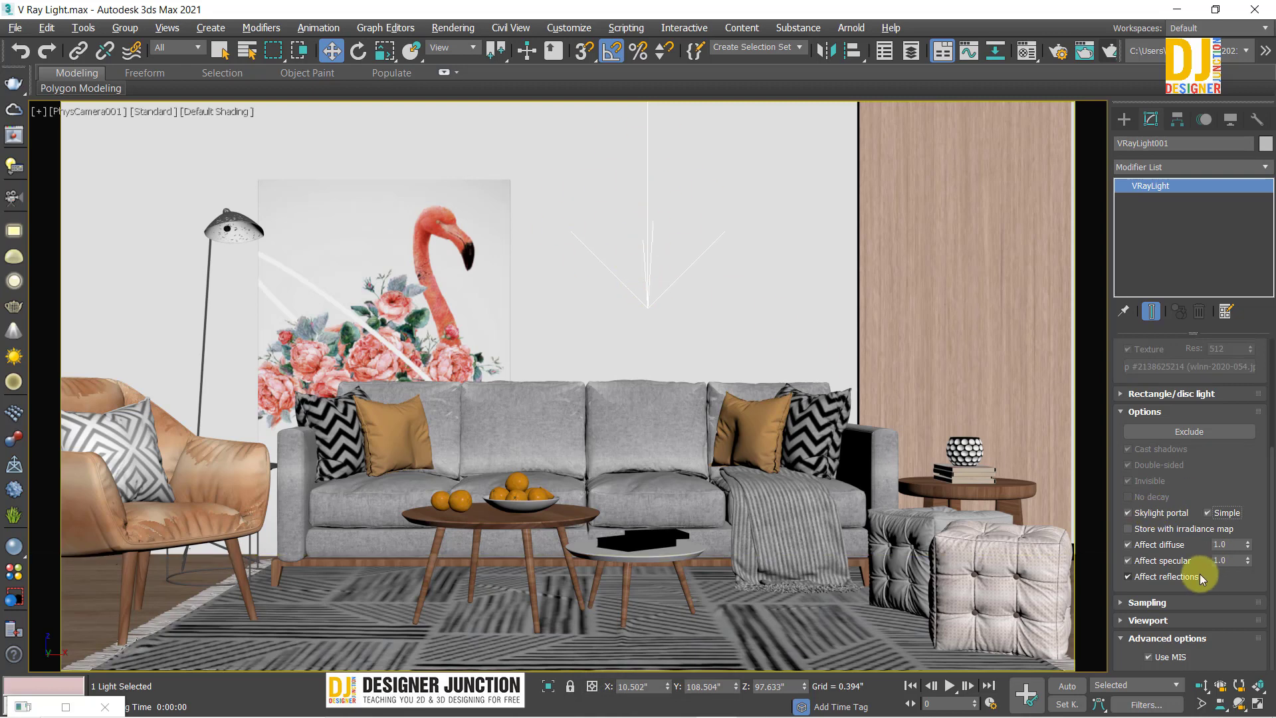
pyautogui.click(1153, 513)
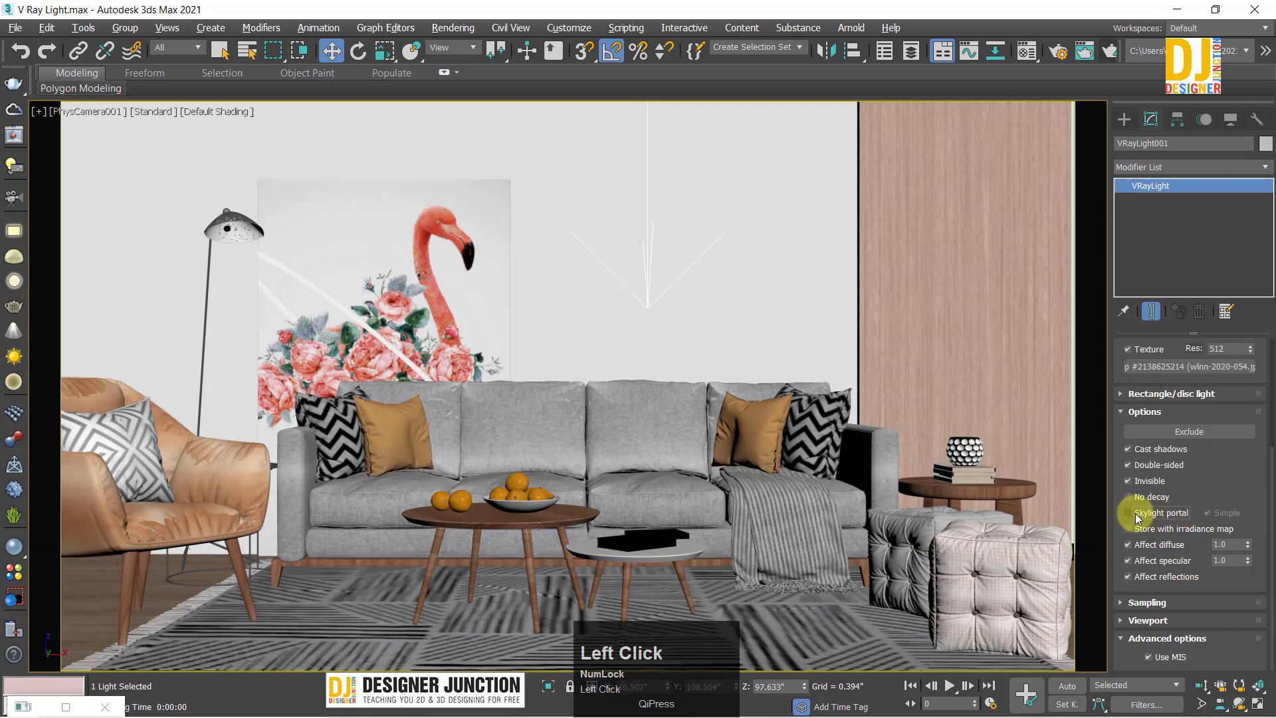
pyautogui.click(1138, 516)
pyautogui.click(1131, 511)
pyautogui.click(1170, 512)
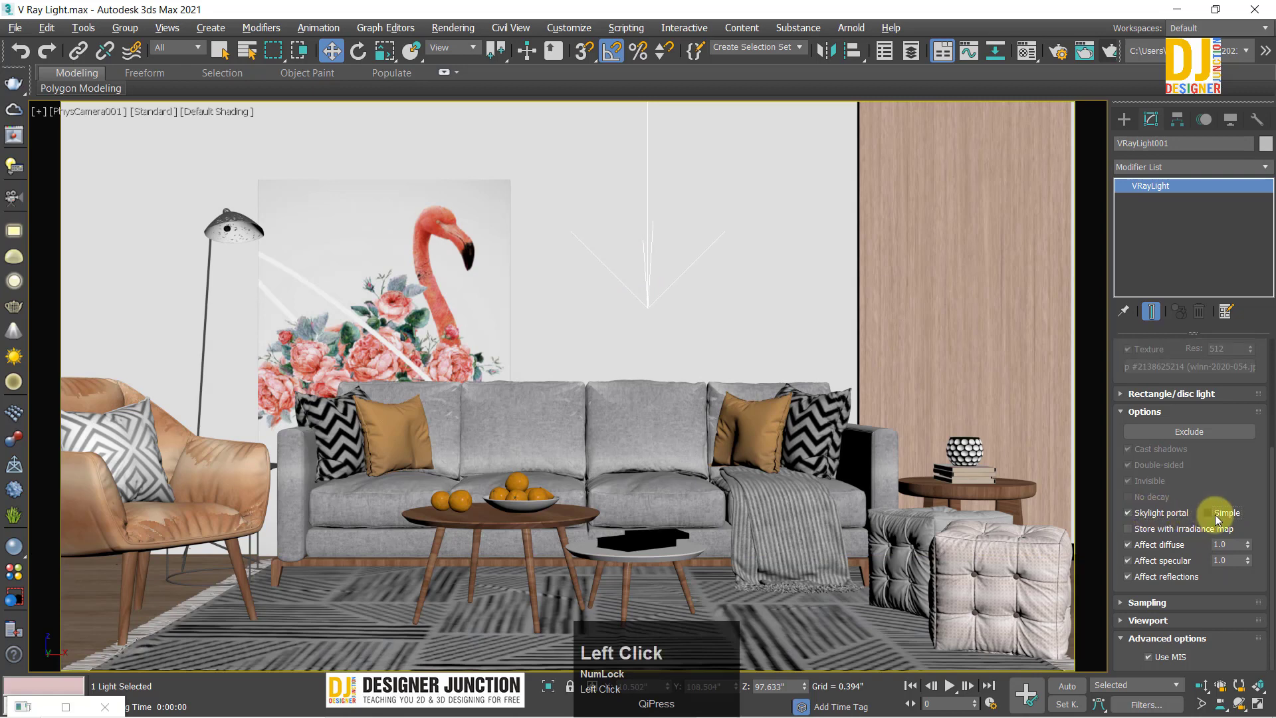
pyautogui.click(1127, 513)
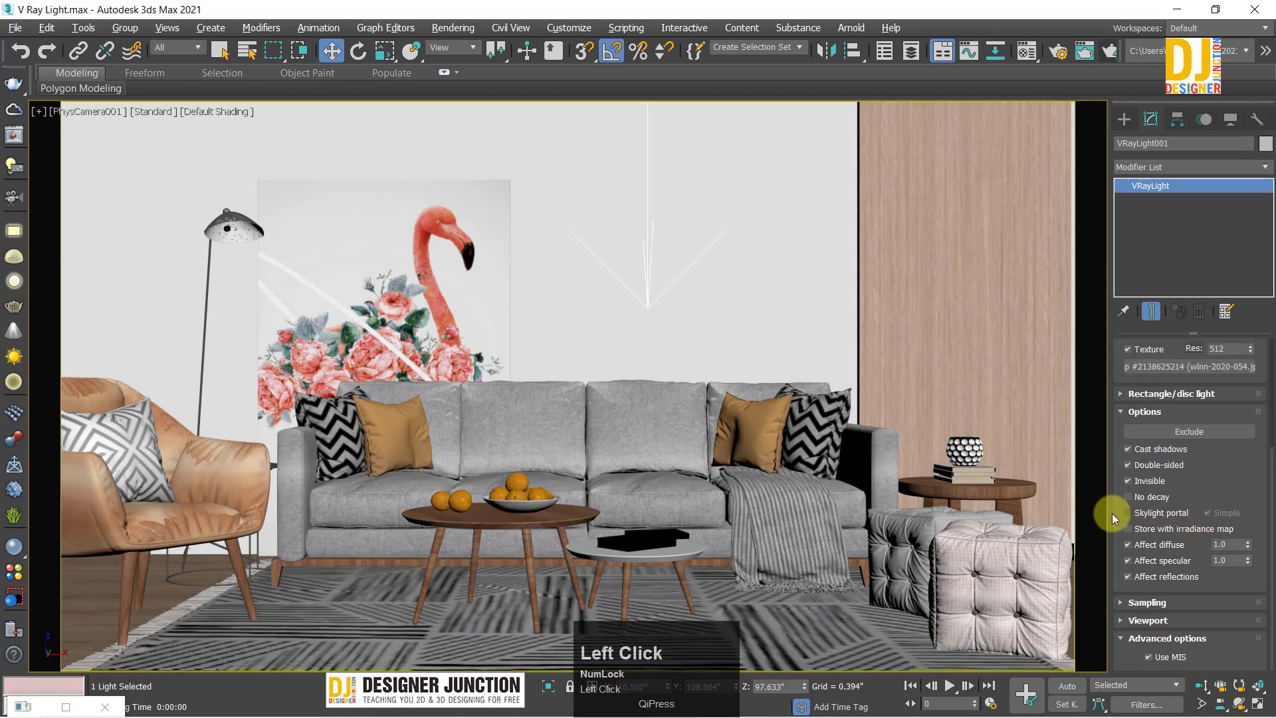
pyautogui.click(1206, 512)
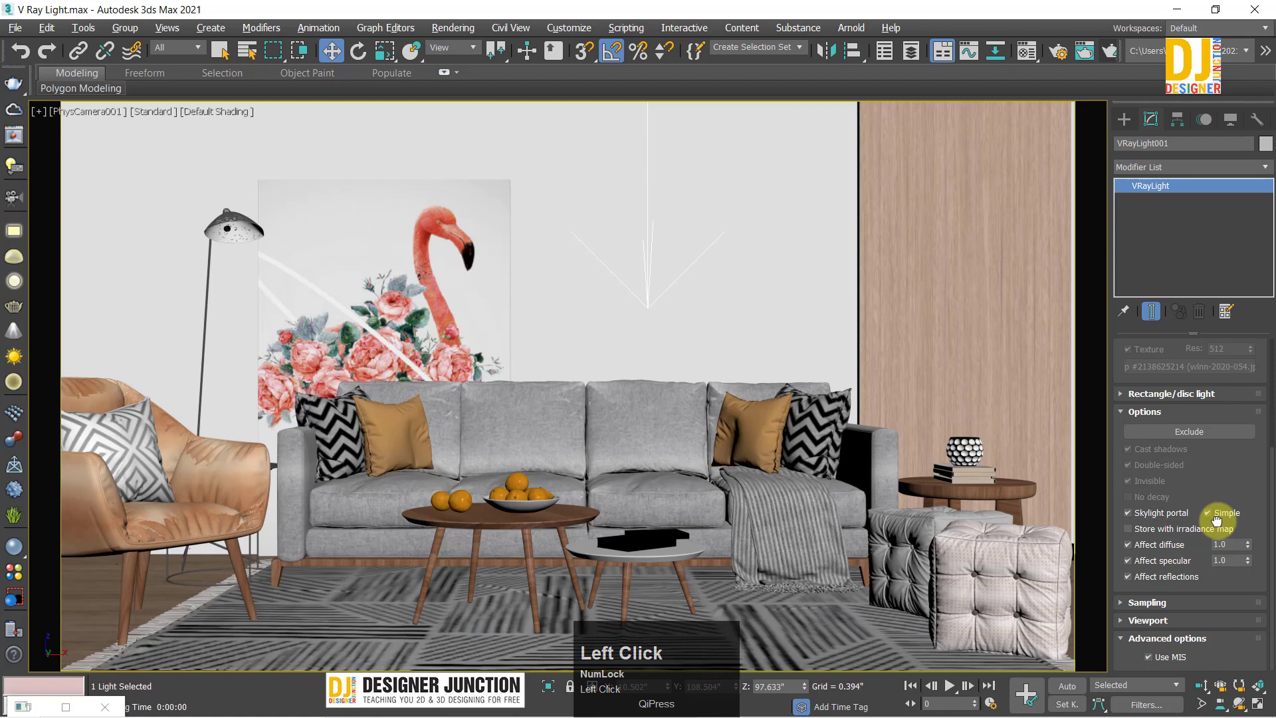
pyautogui.click(1163, 513)
# Step: Copy the plane light along the X axis to about X 324.791", beyond the end of the wall in the Perspective view
pyautogui.hotkey('alt', 'w')
pyautogui.hotkey('alt', 'w')
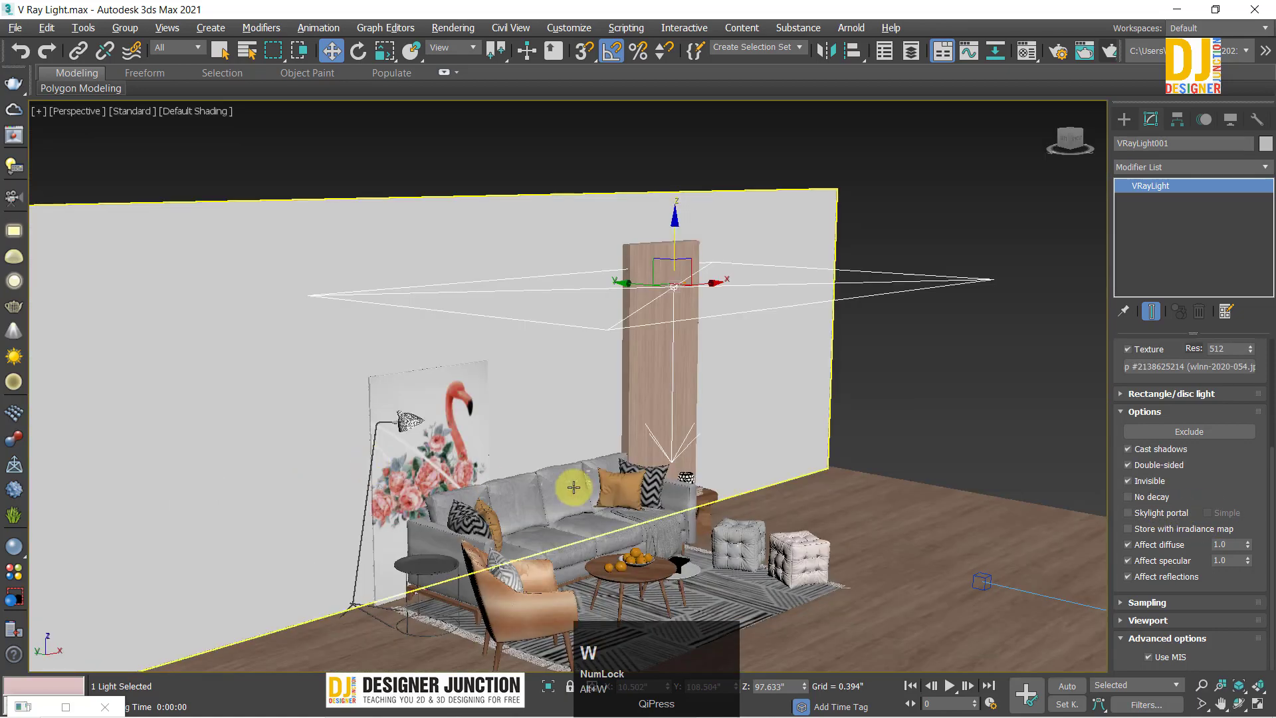
pyautogui.moveTo(574, 487); pyautogui.dragTo(556, 447, button='middle')
pyautogui.scroll(-5, 466, 412)
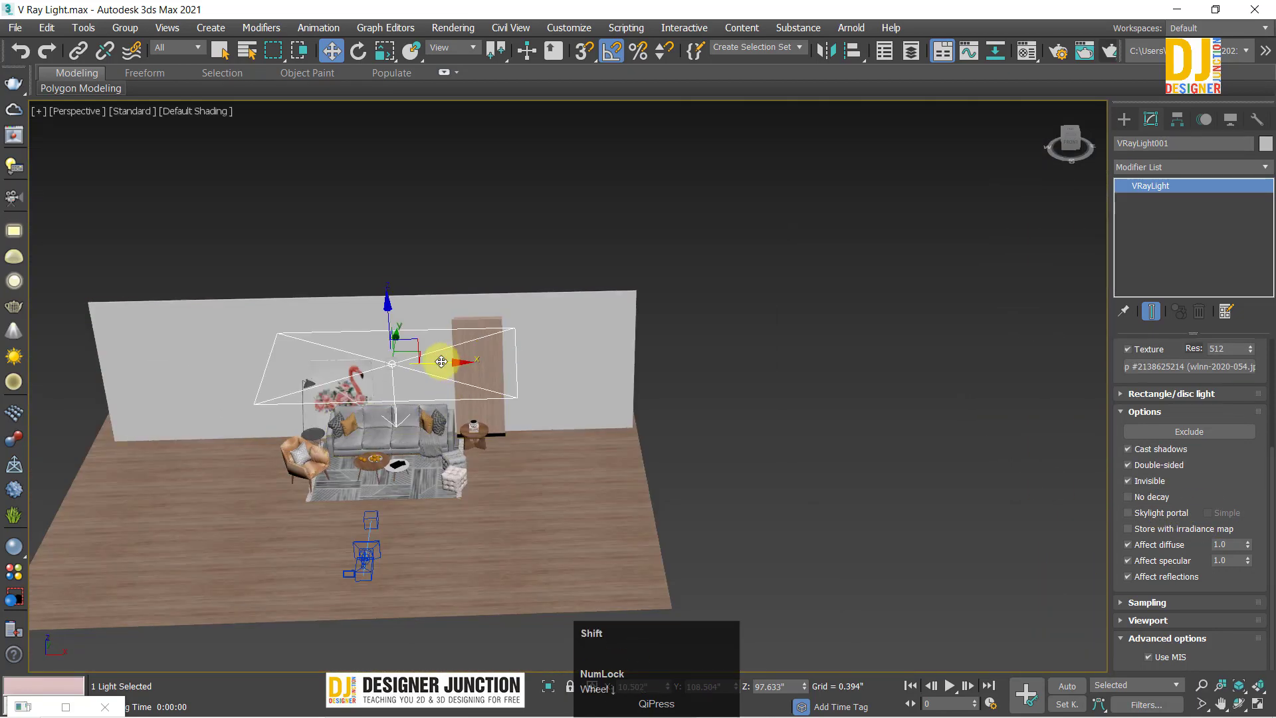
pyautogui.keyDown('shift'); pyautogui.moveTo(441, 362); pyautogui.dragTo(848, 385); pyautogui.keyUp('shift')
pyautogui.click(652, 440)
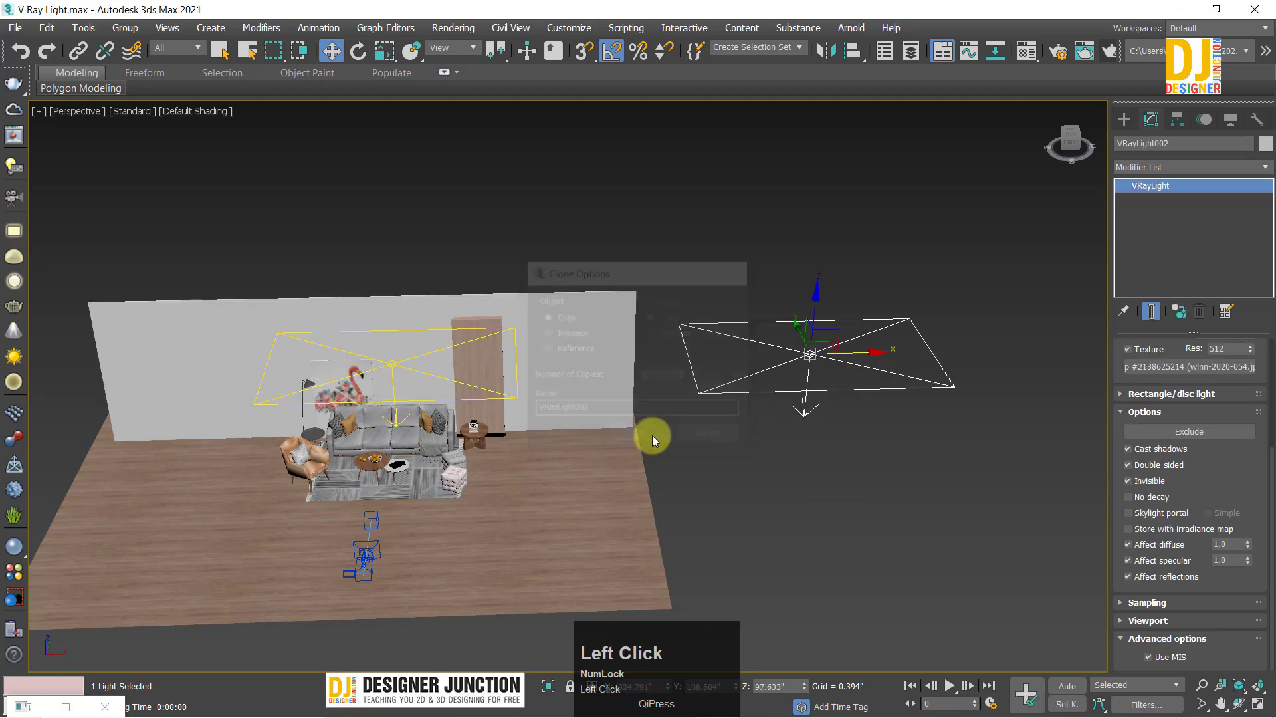
# Step: Rotate the copied plane light upright so that it points sideways toward the room
pyautogui.press('e')
pyautogui.press('z')
pyautogui.keyDown('alt'); pyautogui.moveTo(746, 396); pyautogui.dragTo(704, 336, button='middle'); pyautogui.keyUp('alt')
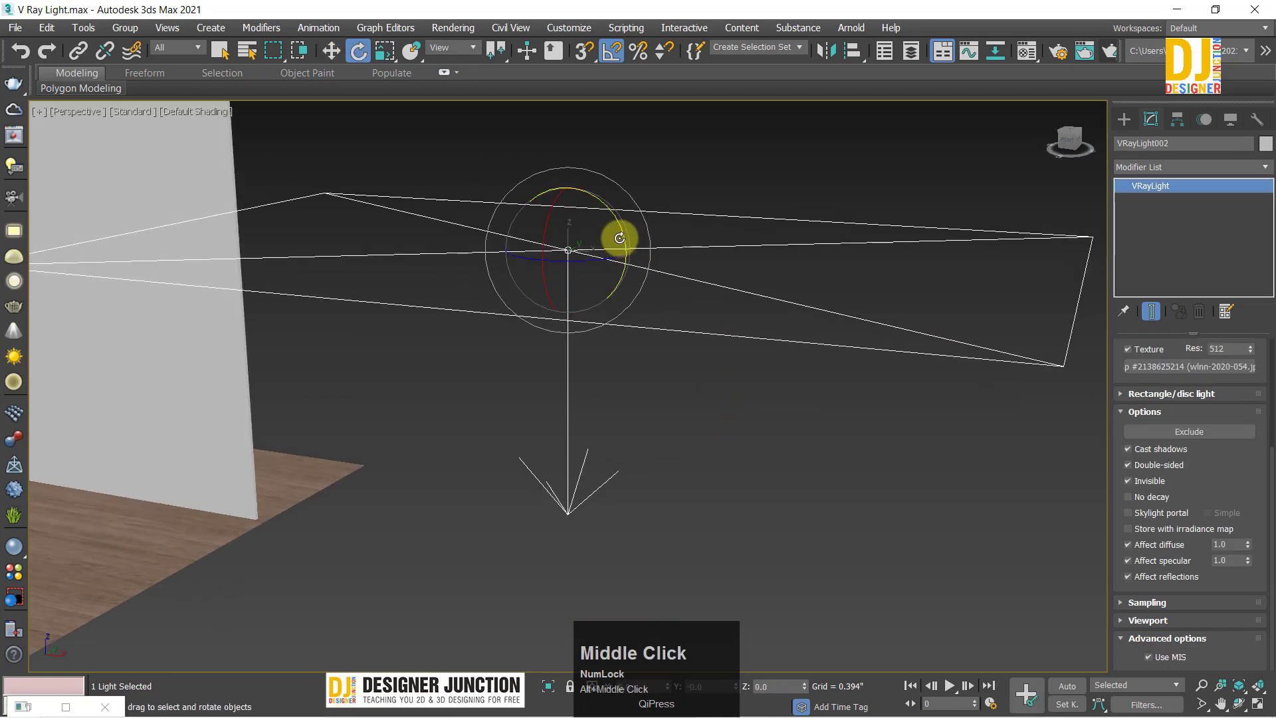
pyautogui.moveTo(619, 238); pyautogui.dragTo(635, 325)
pyautogui.press('w')
pyautogui.keyDown('alt'); pyautogui.moveTo(635, 325); pyautogui.dragTo(699, 309, button='middle'); pyautogui.keyUp('alt')
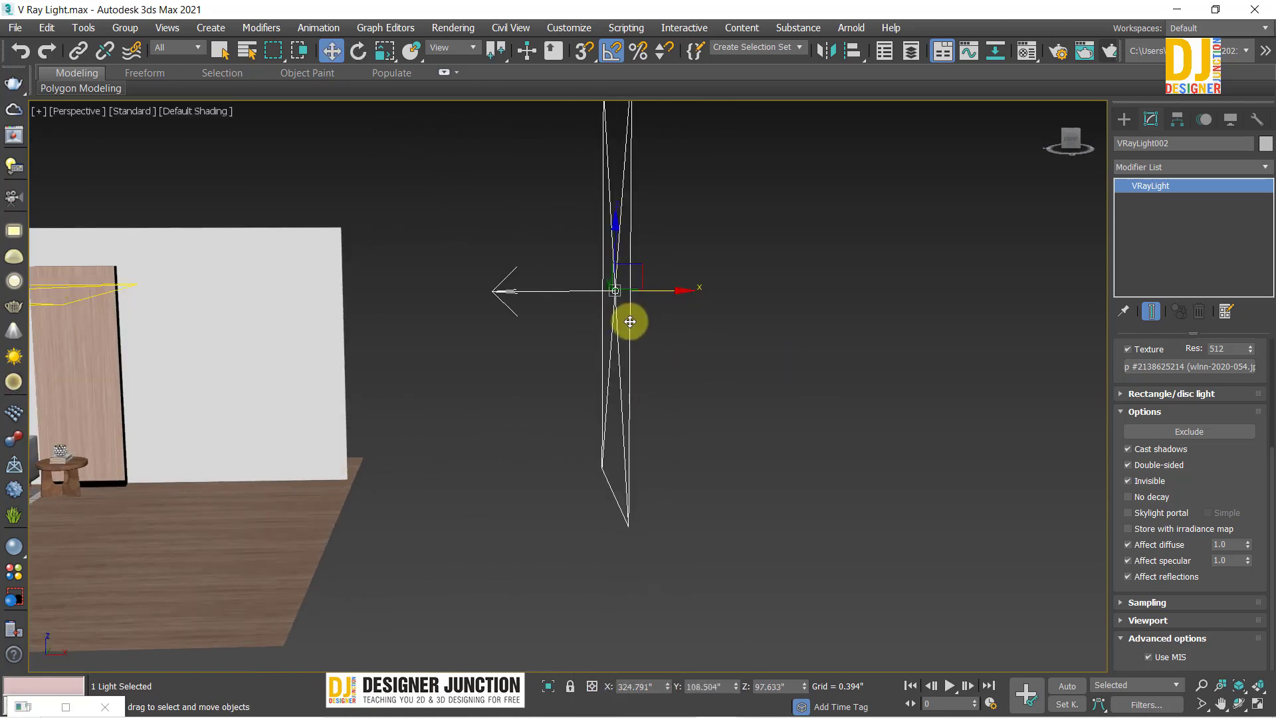
pyautogui.moveTo(955, 463); pyautogui.dragTo(952, 484, button='middle')
# Step: Turn on Skylight portal for the upright light copy and look over its General and Options settings
pyautogui.click(1157, 512)
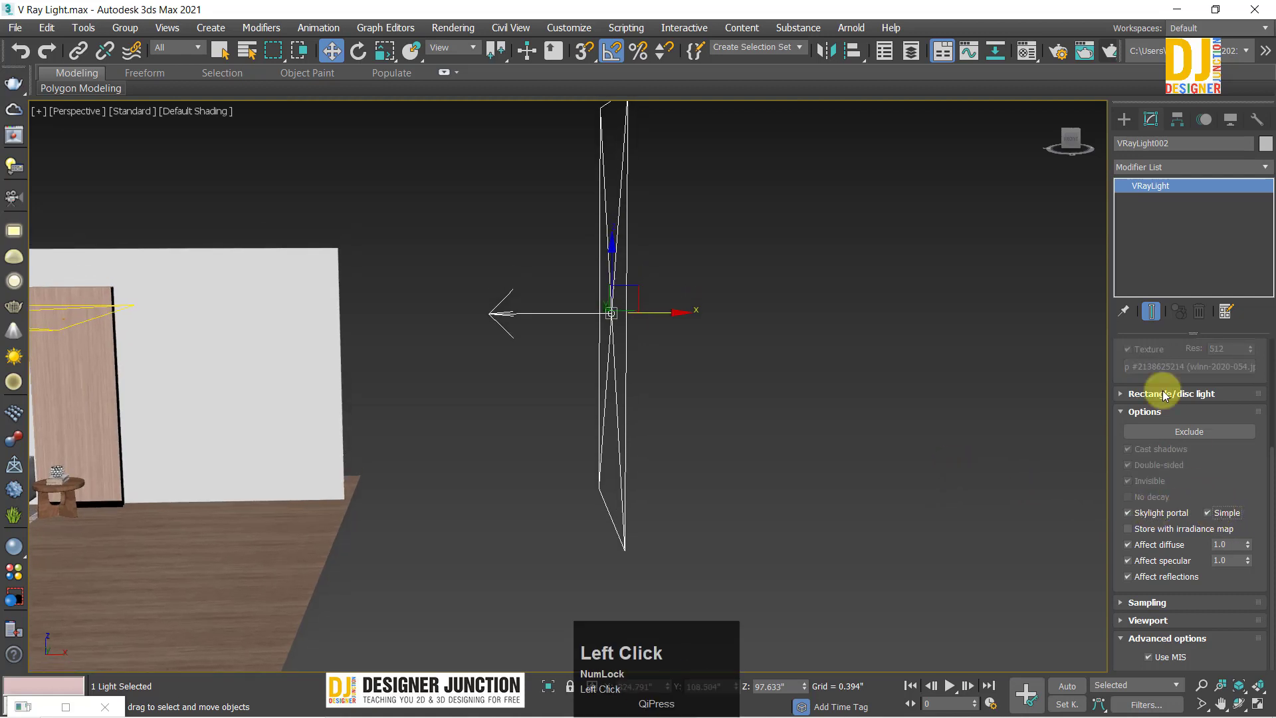
pyautogui.scroll(5, 1242, 478)
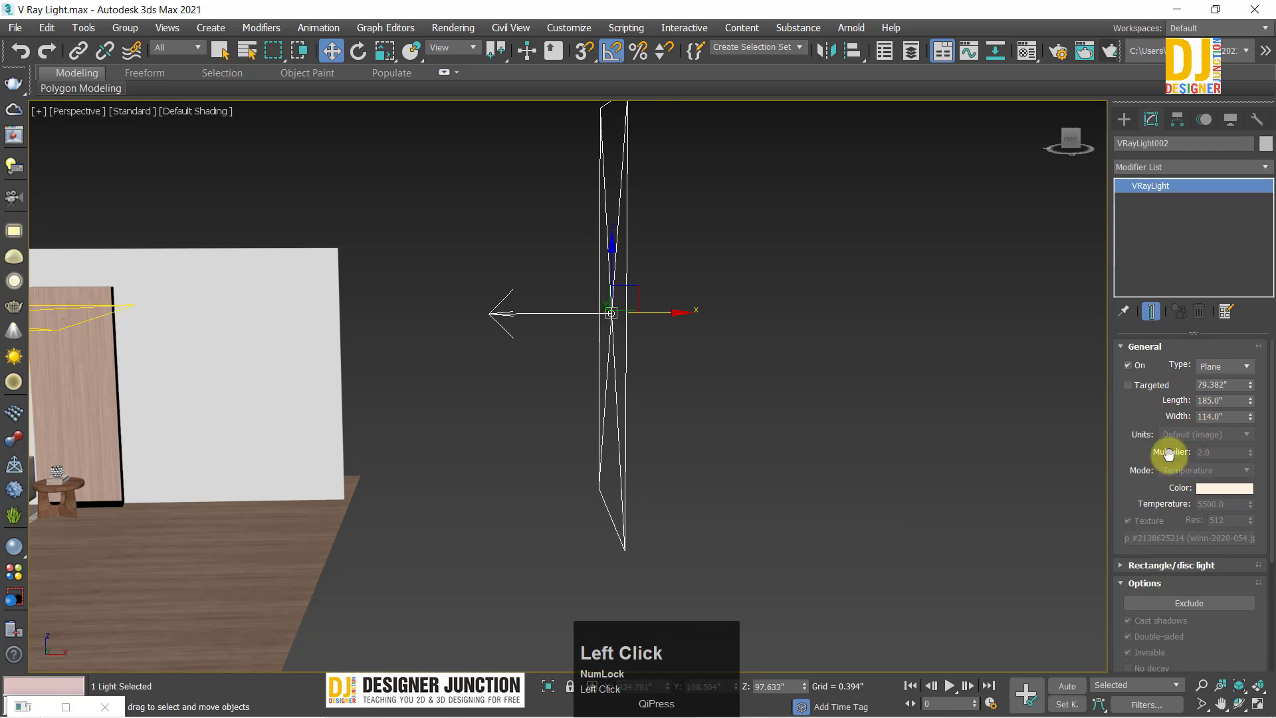
pyautogui.scroll(-5, 1190, 643)
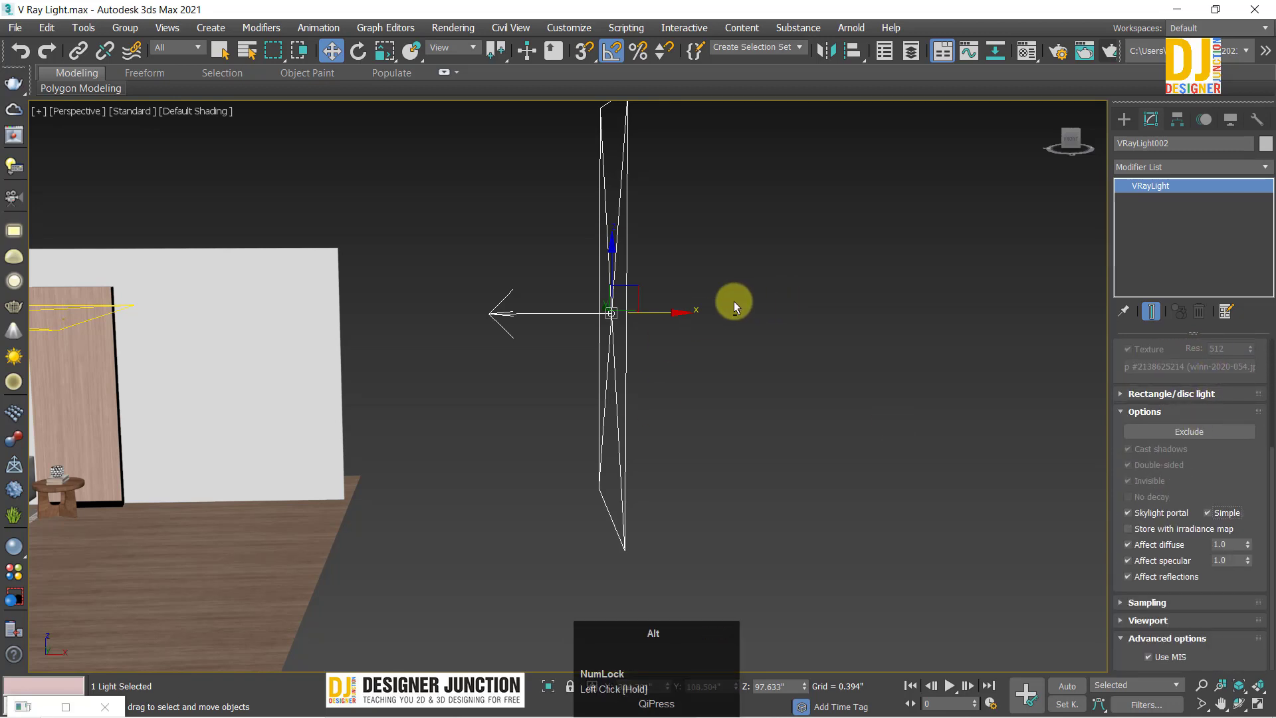
pyautogui.moveTo(733, 303)
pyautogui.keyDown('alt'); pyautogui.mouseDown(button='middle')
pyautogui.moveTo(755, 299)
pyautogui.moveTo(740, 313)
pyautogui.mouseUp(button='middle'); pyautogui.keyUp('alt')
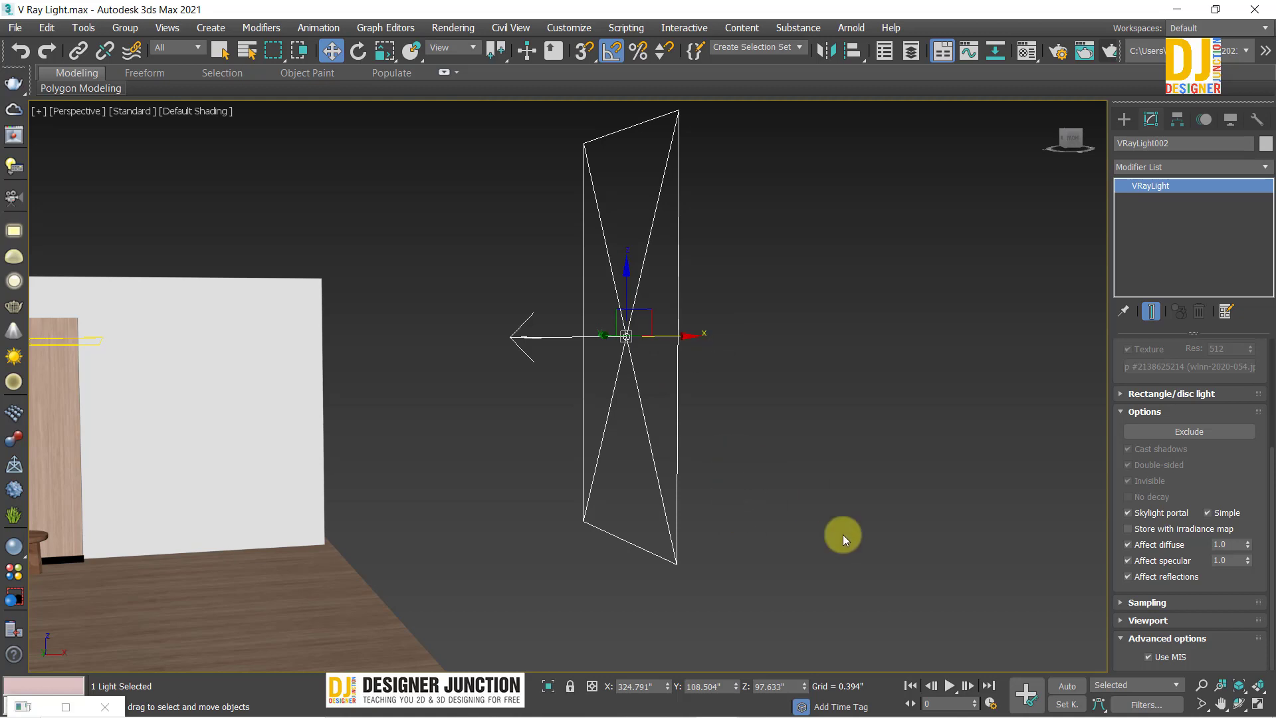
pyautogui.moveTo(799, 480); pyautogui.dragTo(1175, 699)
pyautogui.scroll(-3, 1190, 465)
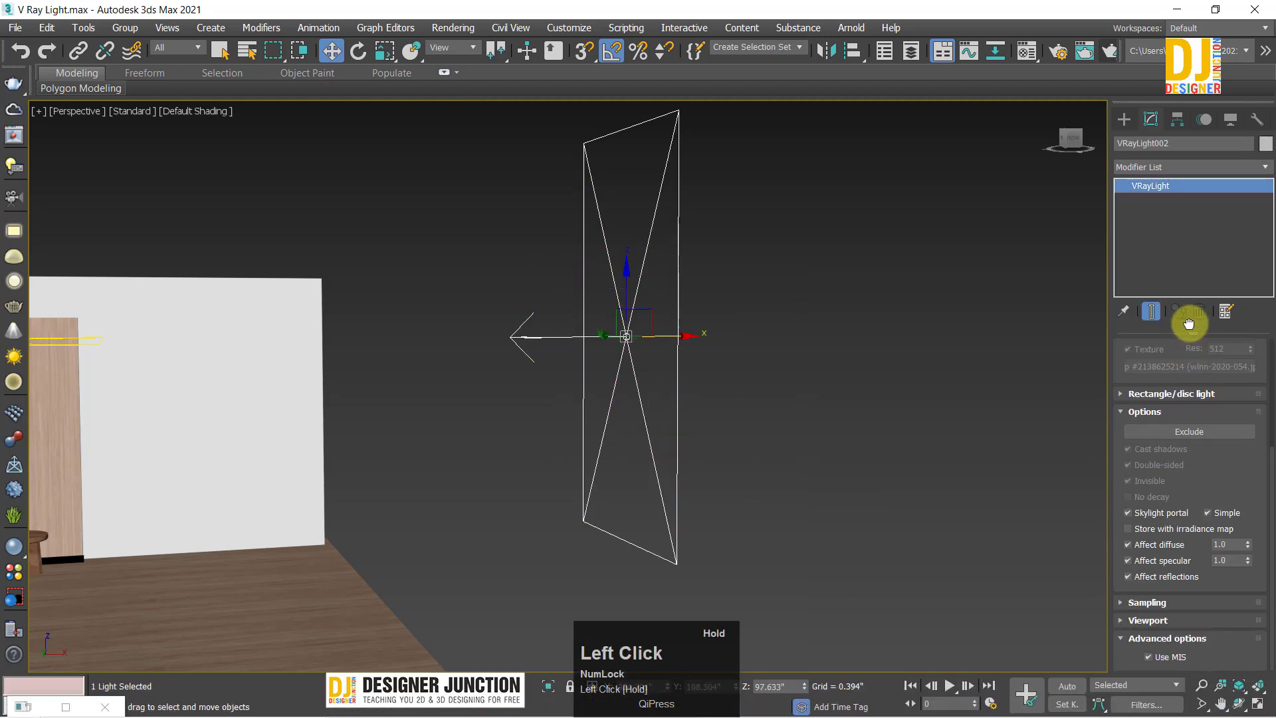
# Step: Toggle Skylight portal on the upright light several times to compare the available settings, and leave it off
pyautogui.click(1127, 512)
pyautogui.click(1160, 513)
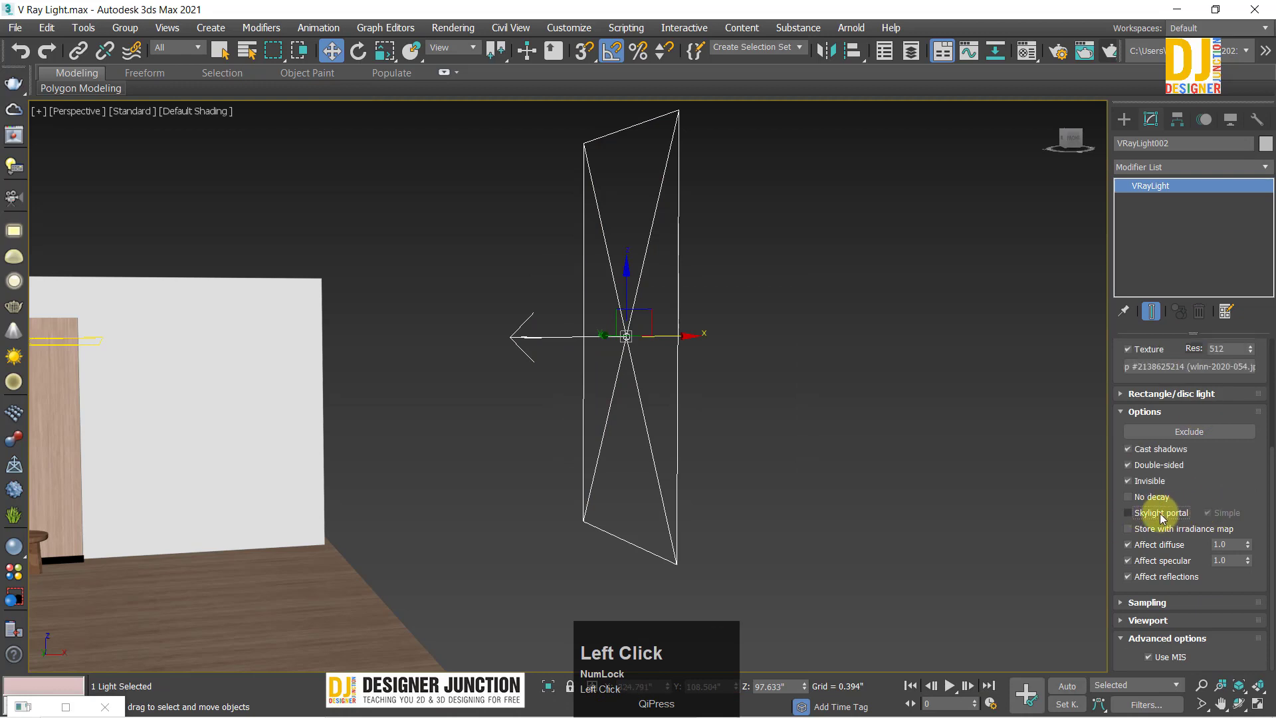
pyautogui.click(1166, 516)
pyautogui.click(1168, 513)
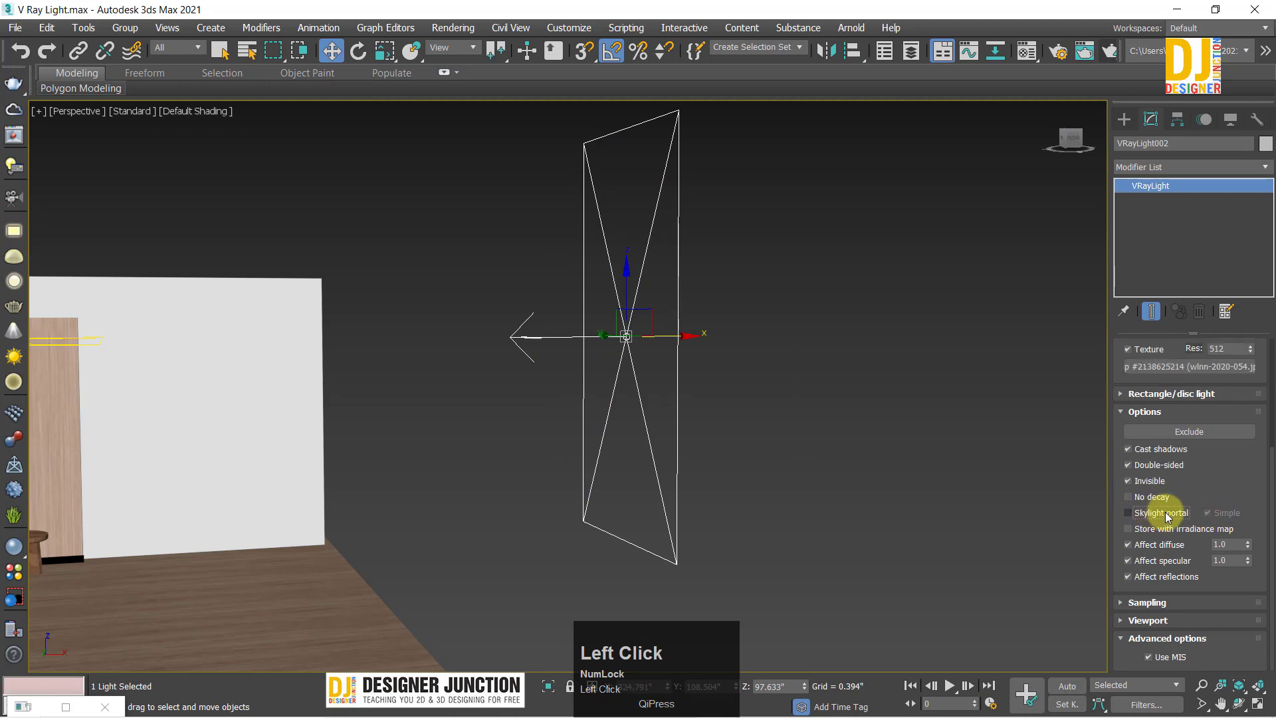
pyautogui.click(1160, 513)
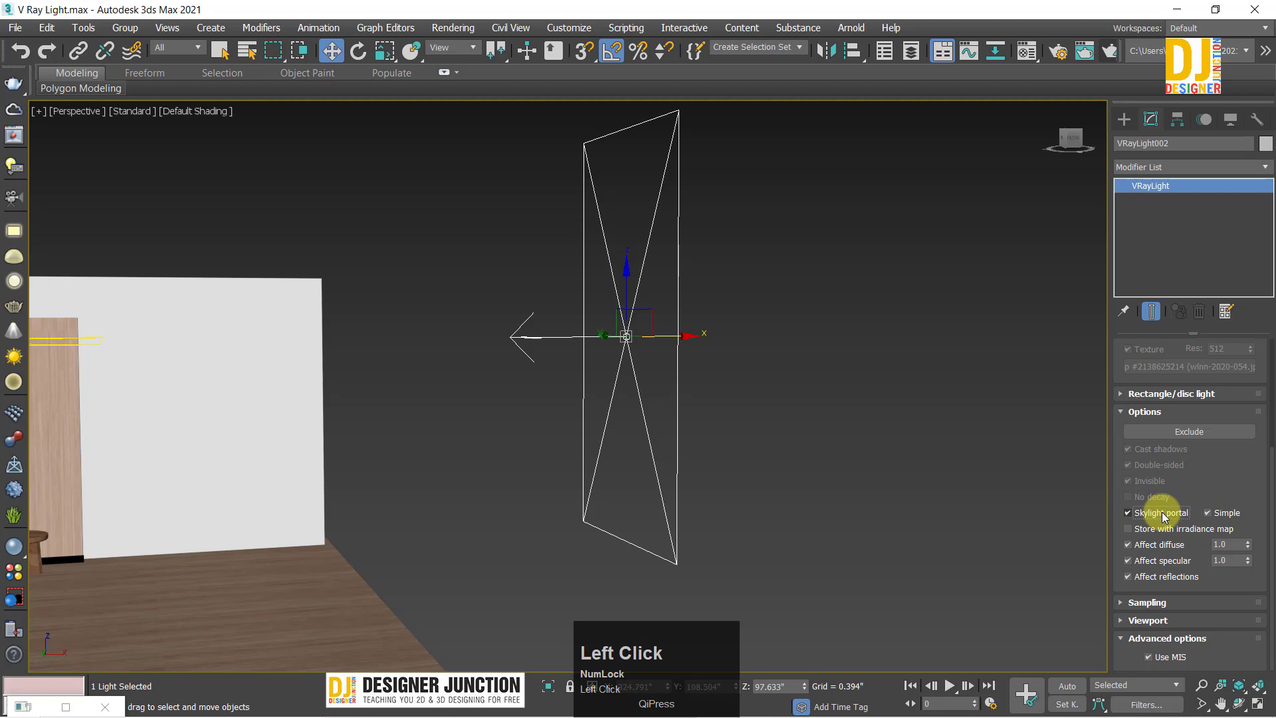
pyautogui.click(1163, 514)
pyautogui.click(1167, 516)
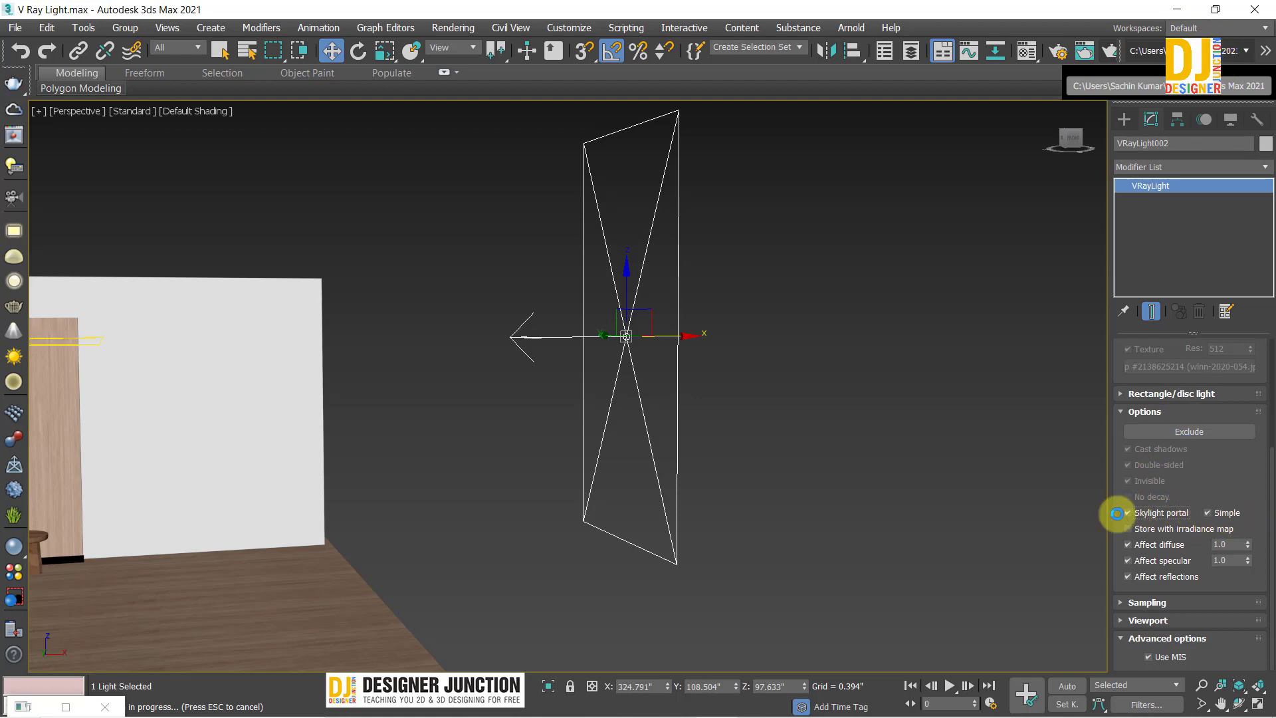
pyautogui.click(1178, 520)
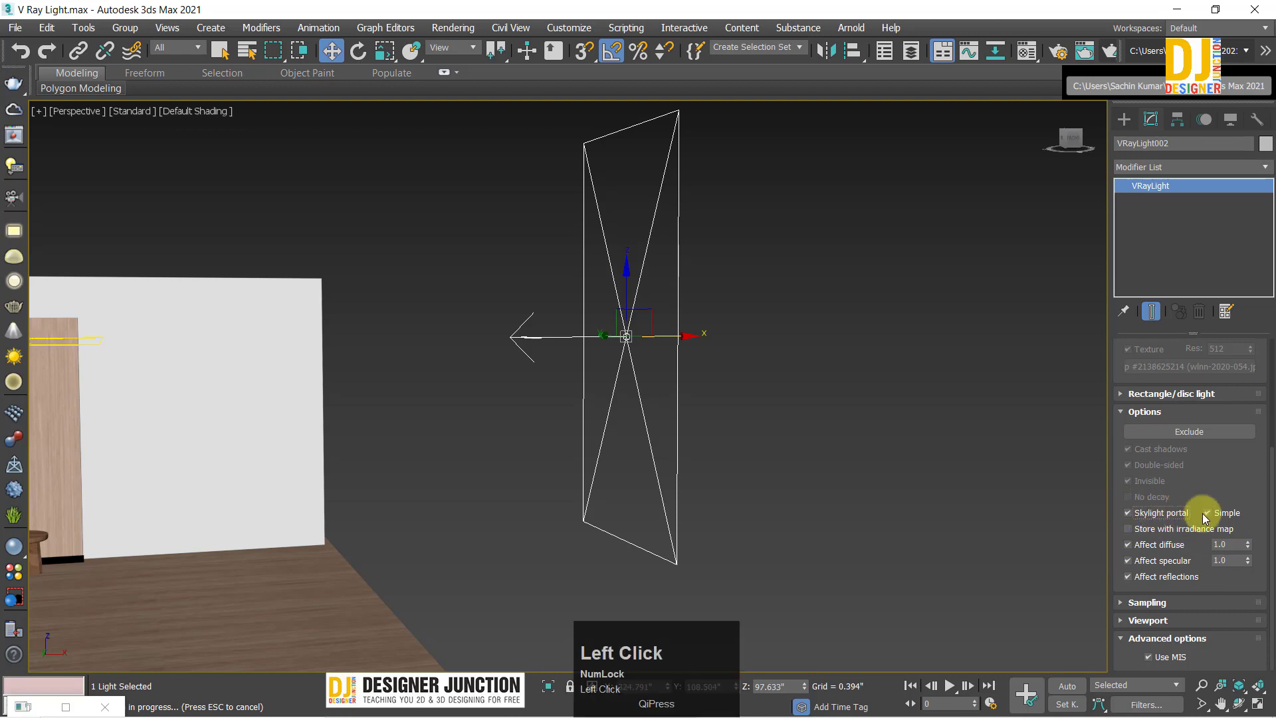
pyautogui.click(1128, 511)
pyautogui.click(1131, 512)
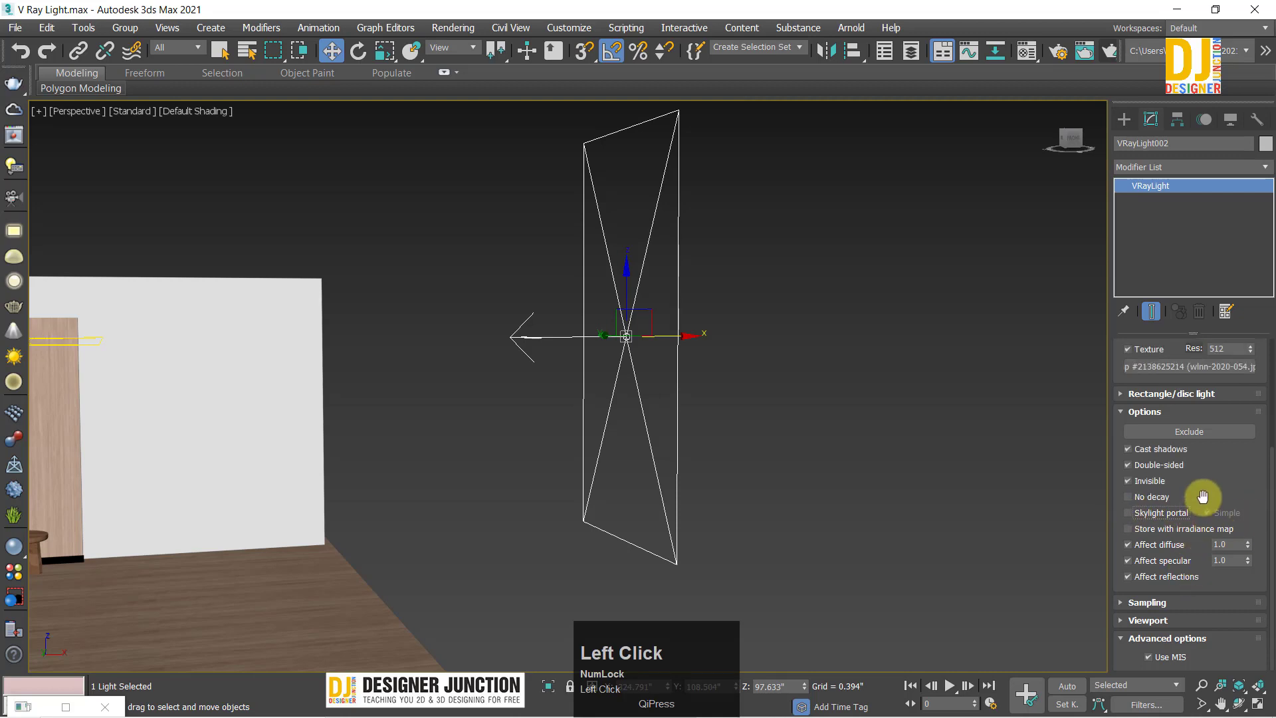
# Step: Turn off Affect diffuse for the upright light copy
pyautogui.click(1163, 536)
pyautogui.moveTo(566, 334); pyautogui.dragTo(577, 320, button='middle')
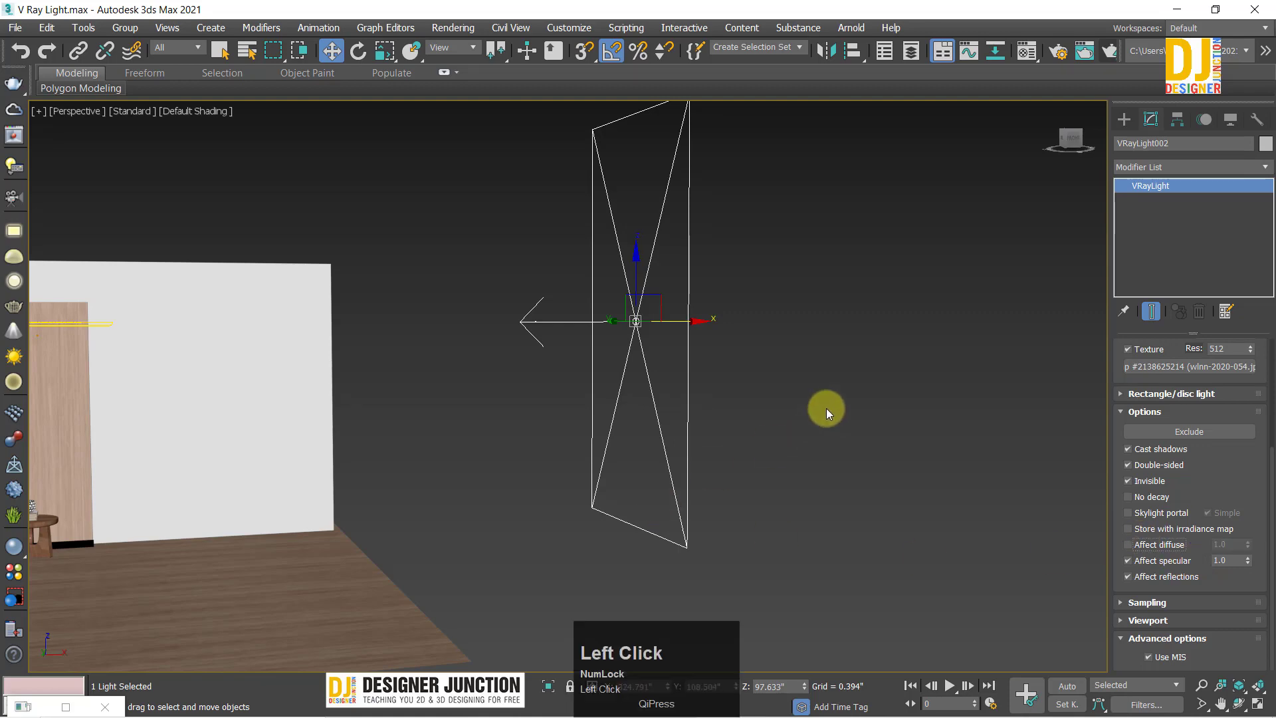
# Step: Delete the upright light copy beside the room, leaving only the original plane light above the furniture
pyautogui.click(639, 357)
pyautogui.scroll(-5, 379, 370)
pyautogui.moveTo(379, 370); pyautogui.dragTo(618, 346, button='middle')
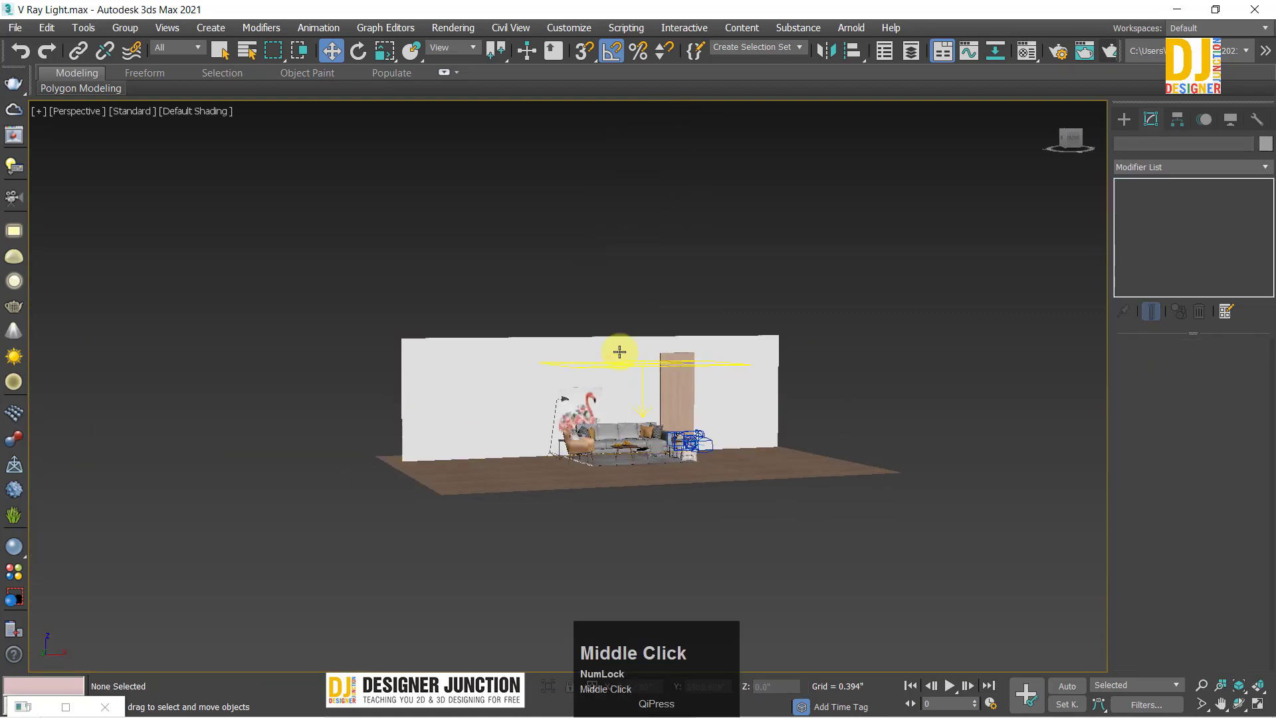
# Step: Select the original plane light above the furniture in the Top view and turn off its Affect diffuse option
pyautogui.hotkey('alt', 'w')
pyautogui.hotkey('alt', 'w')
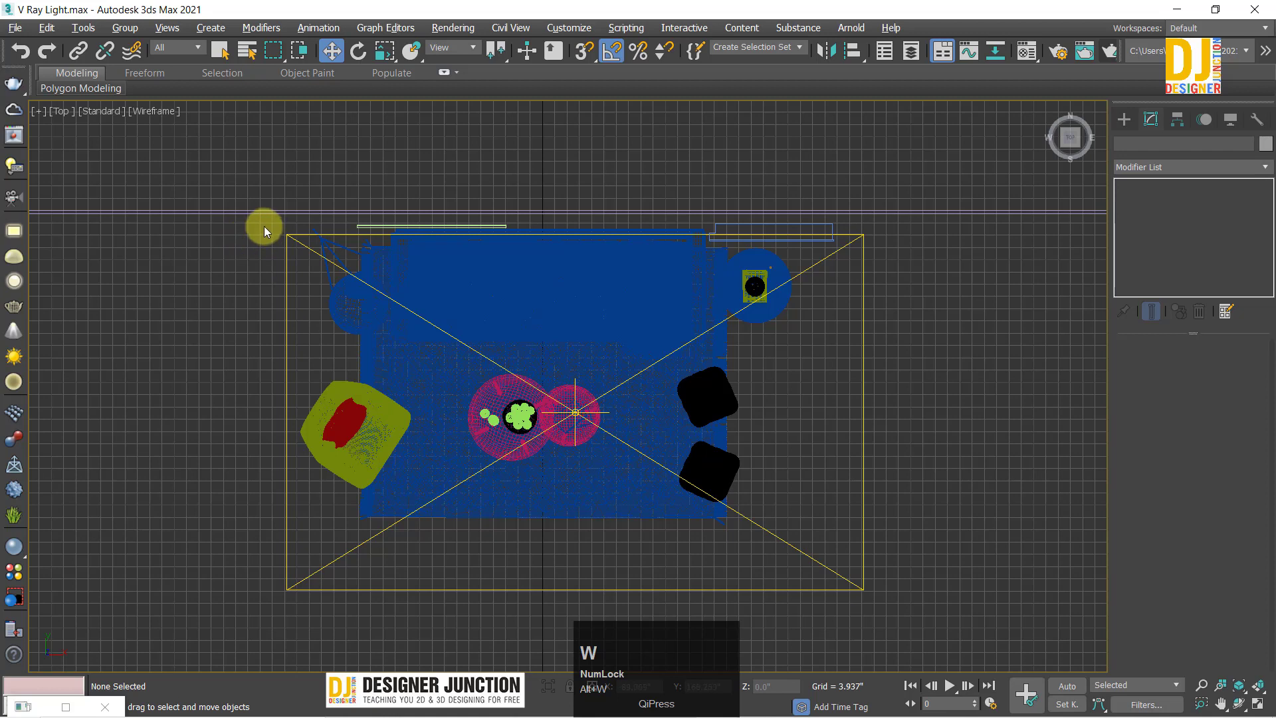
pyautogui.moveTo(282, 254); pyautogui.dragTo(283, 255)
pyautogui.hotkey('alt', 'w')
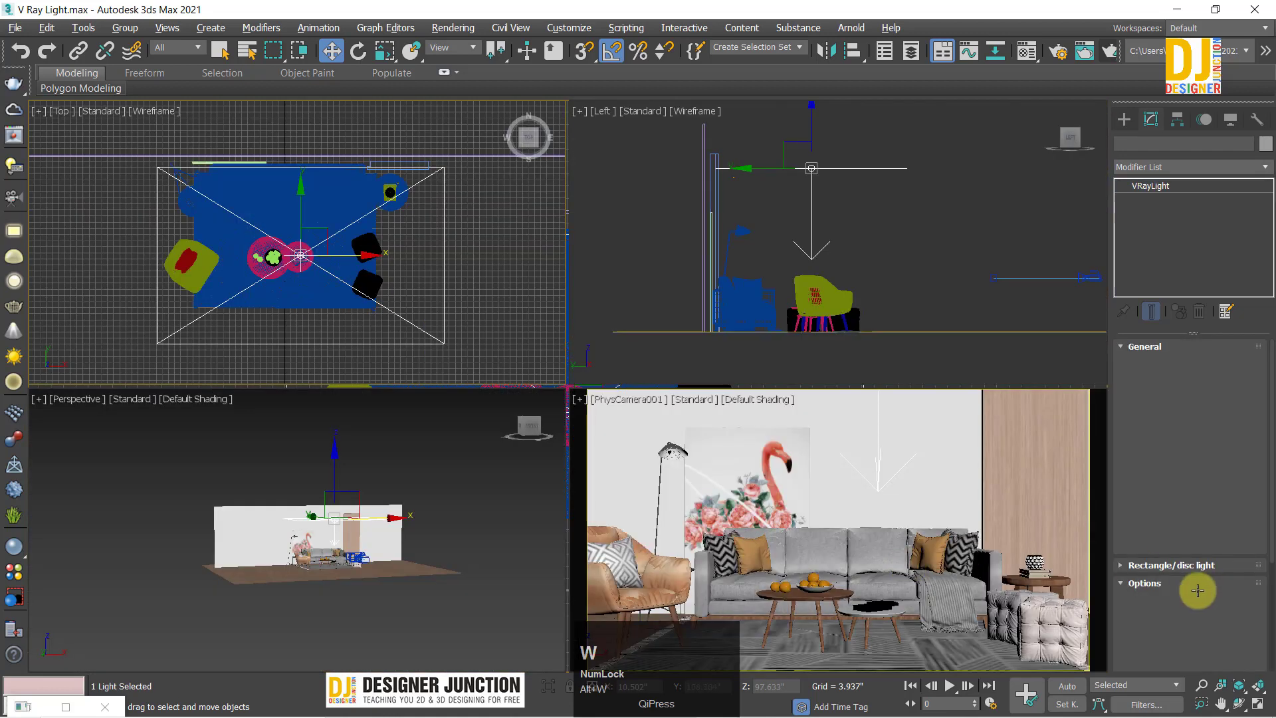
pyautogui.hotkey('alt', 'w')
pyautogui.moveTo(1125, 498); pyautogui.dragTo(1163, 241)
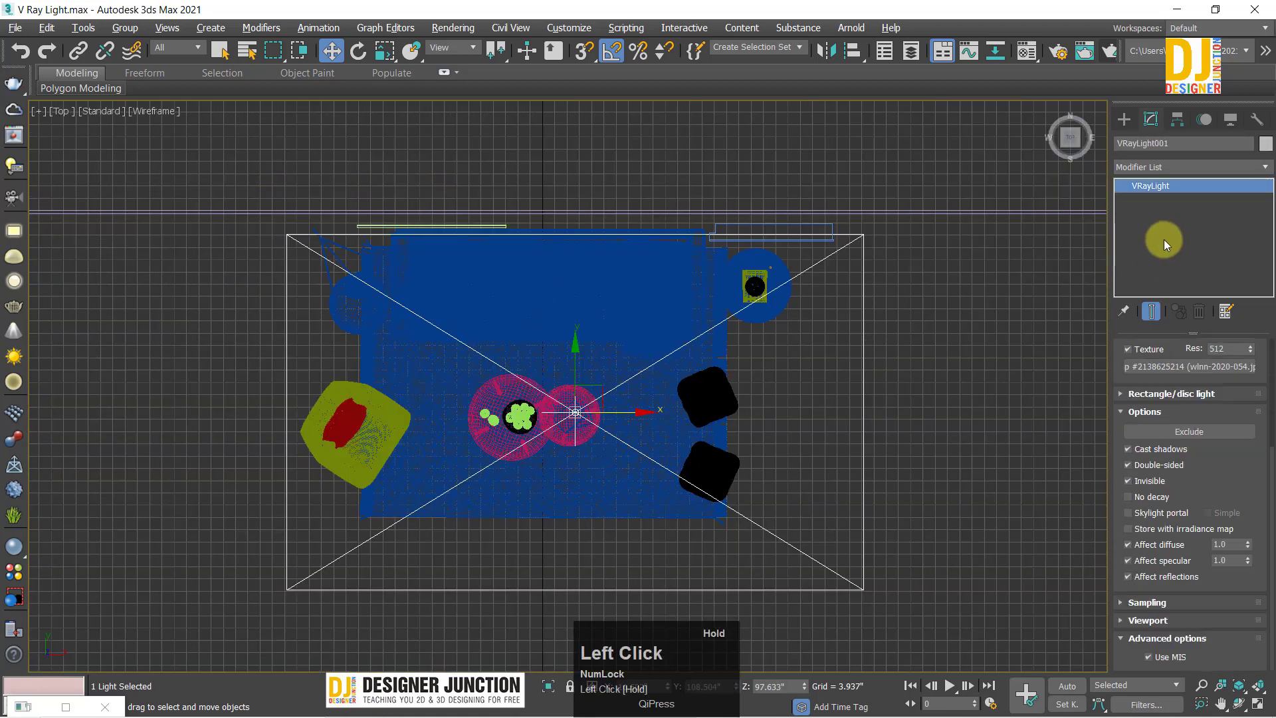
pyautogui.click(1138, 541)
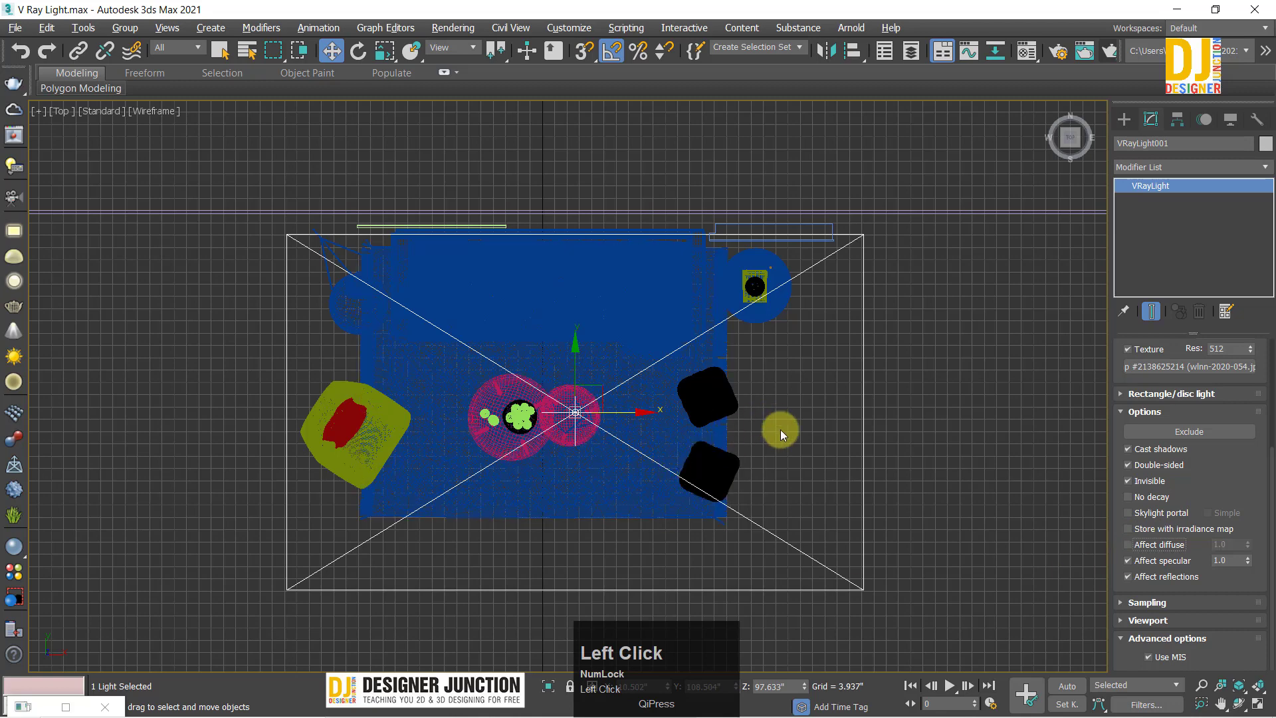
# Step: Render the camera view twice to examine the room with Affect diffuse off, closing the frame buffer each time
pyautogui.hotkey('alt', 'w')
pyautogui.hotkey('shift', 'q')
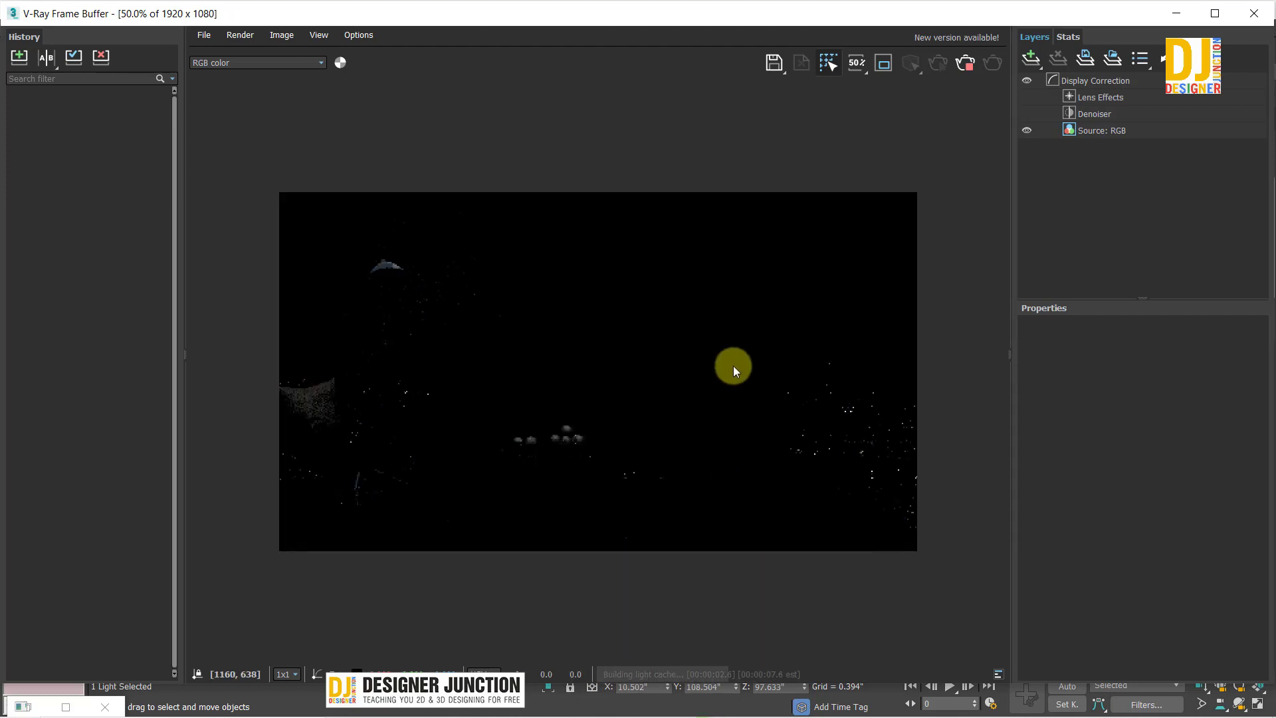
pyautogui.scroll(-2, 505, 317)
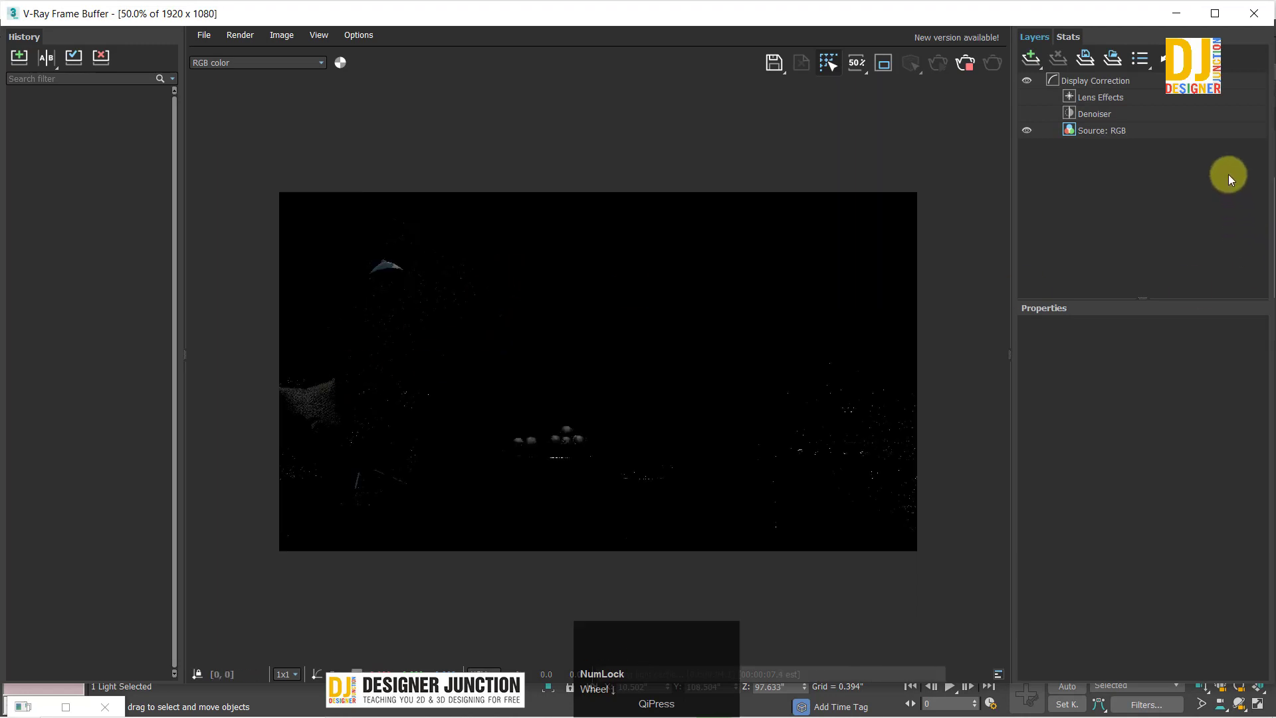
pyautogui.click(1253, 14)
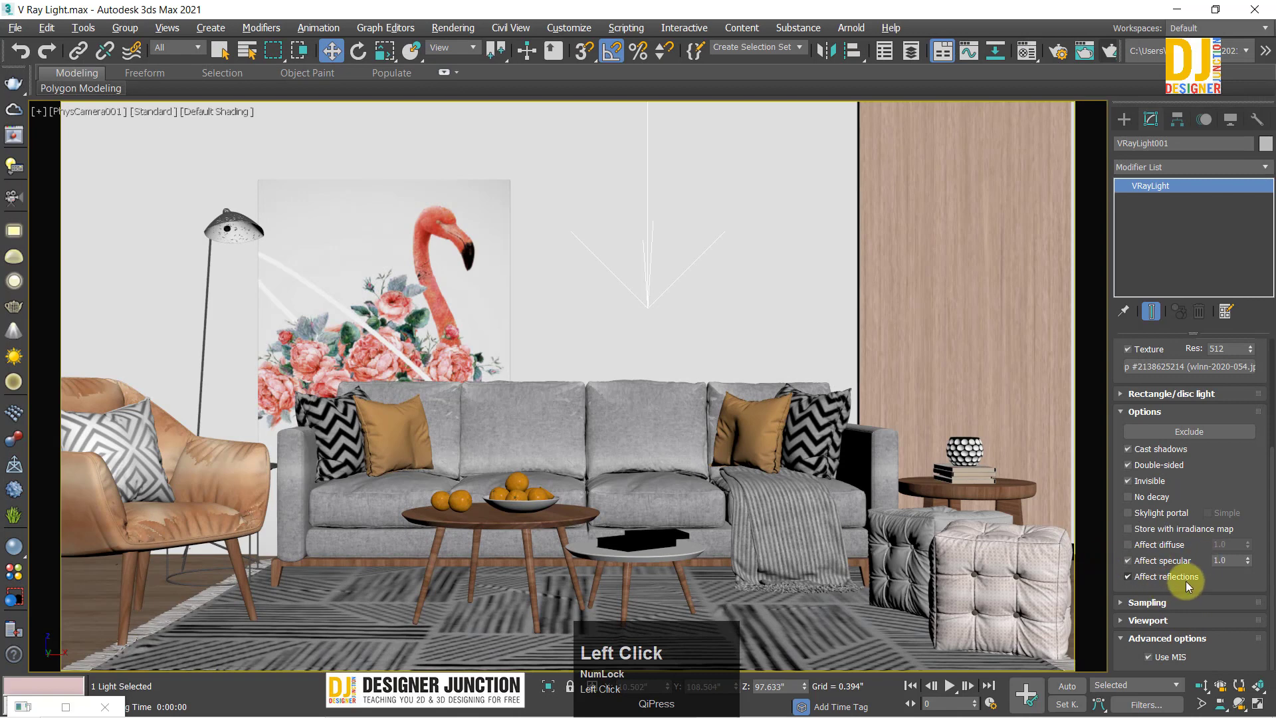
pyautogui.hotkey('shift', 'q')
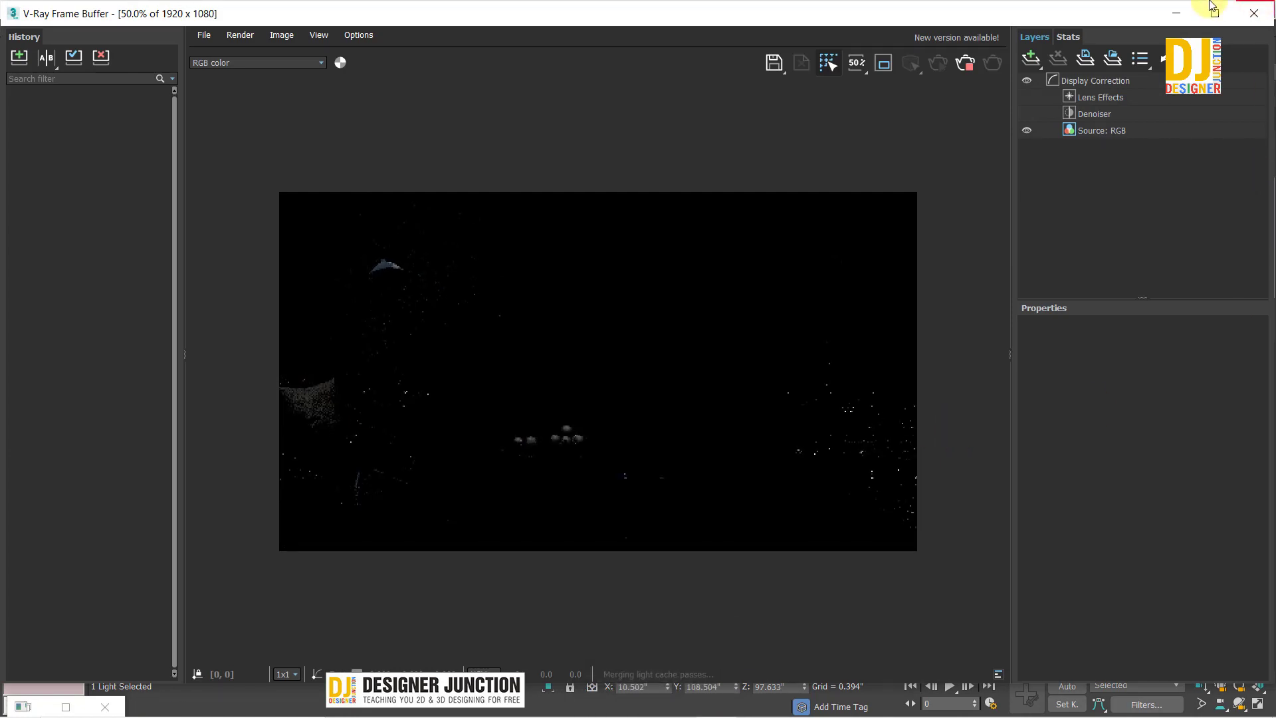
pyautogui.click(1026, 695)
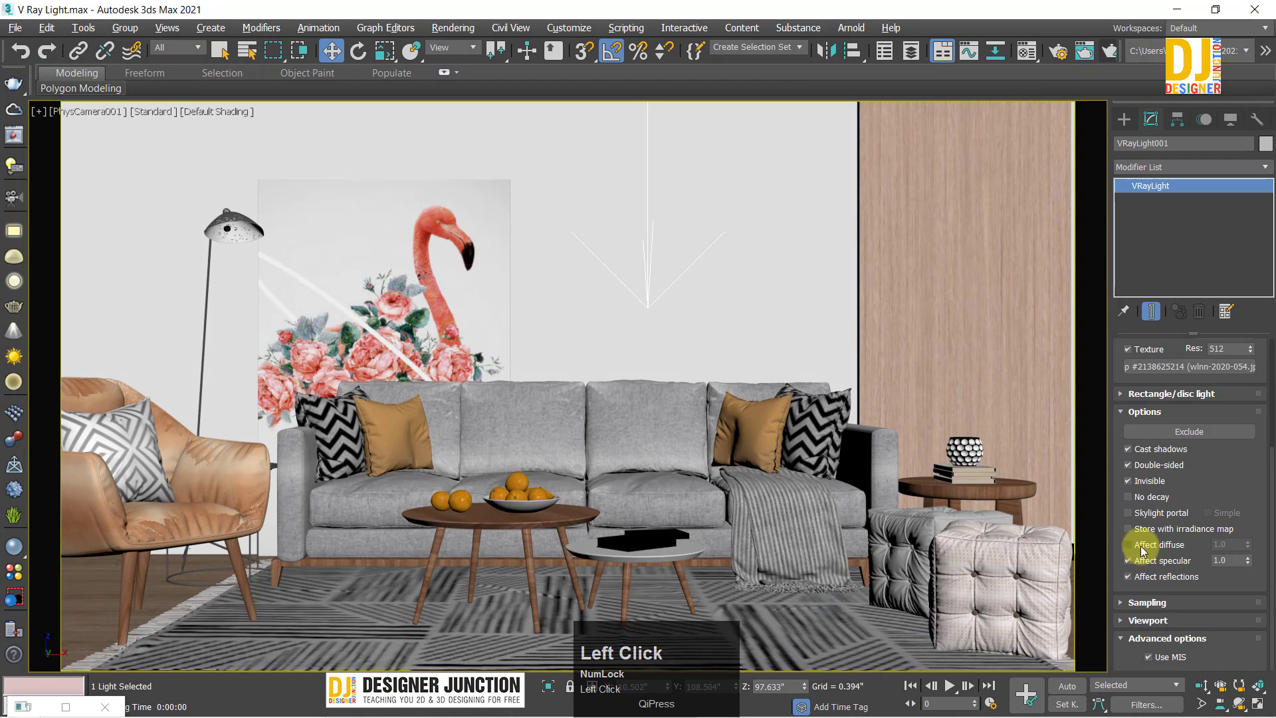
# Step: Render the camera view with the plane light's Affect diffuse on and Affect specular off, and close the frame buffer
pyautogui.click(1141, 547)
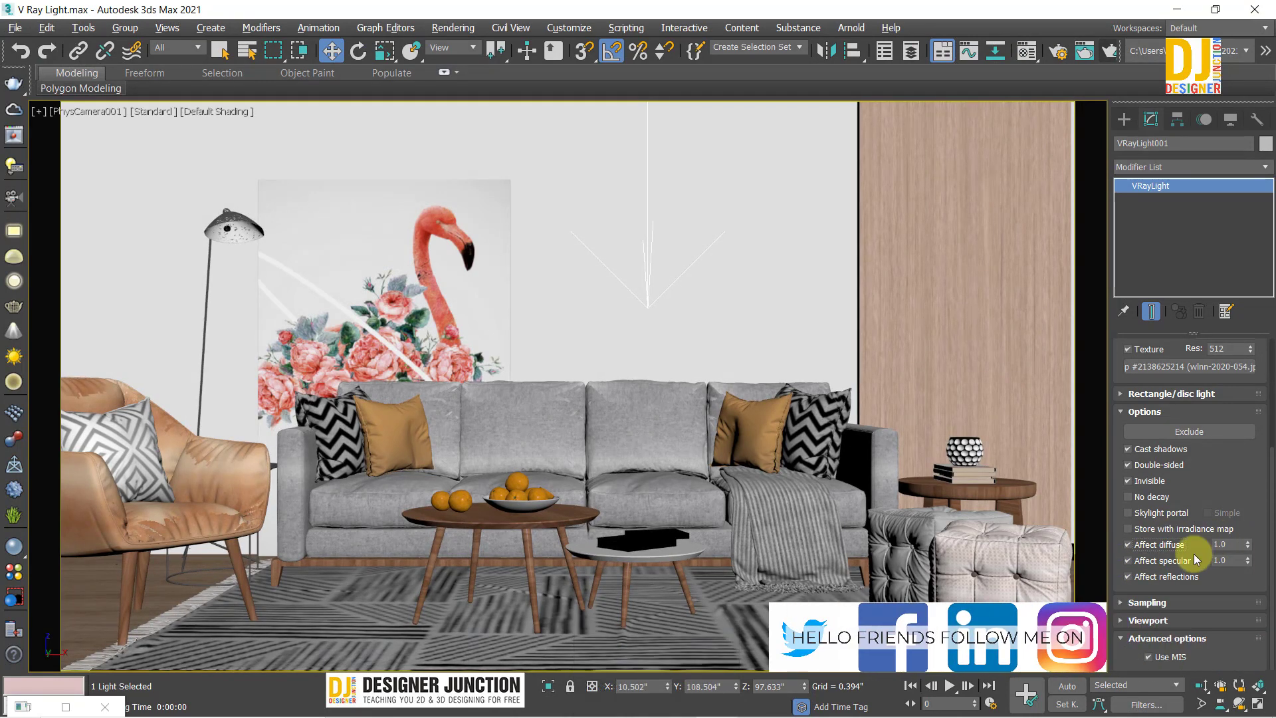
pyautogui.click(1131, 561)
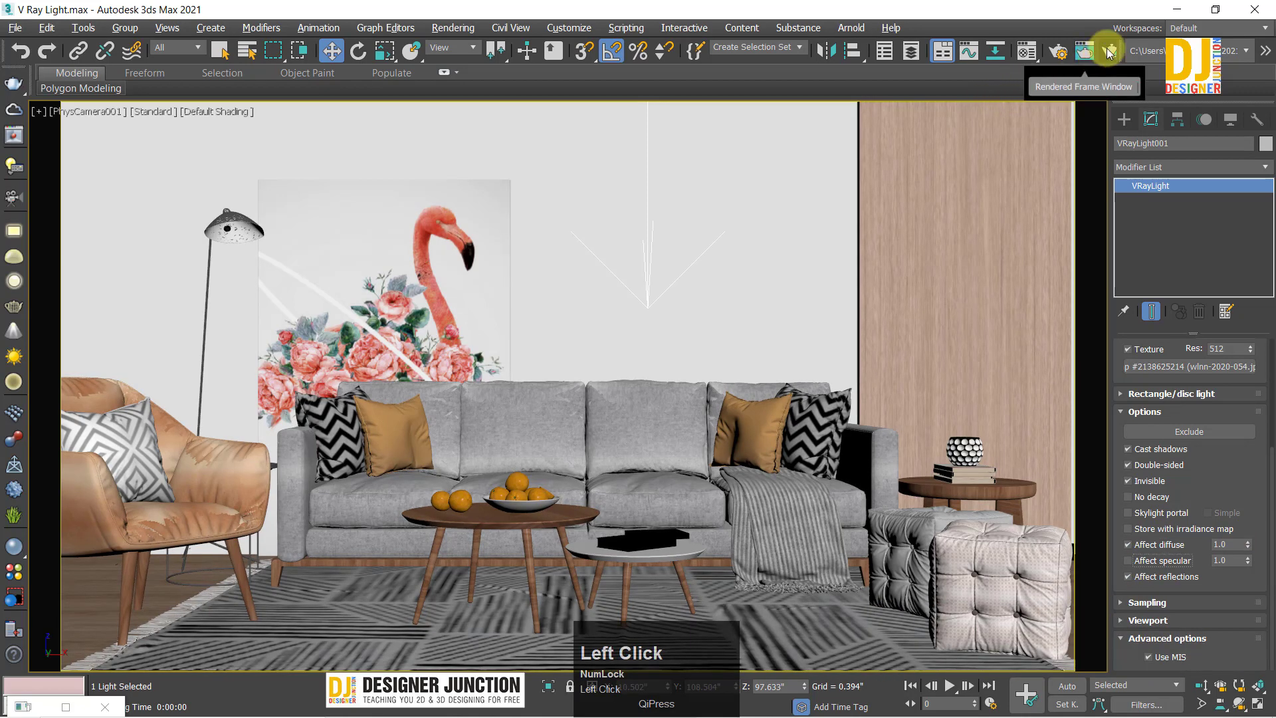
pyautogui.click(1088, 53)
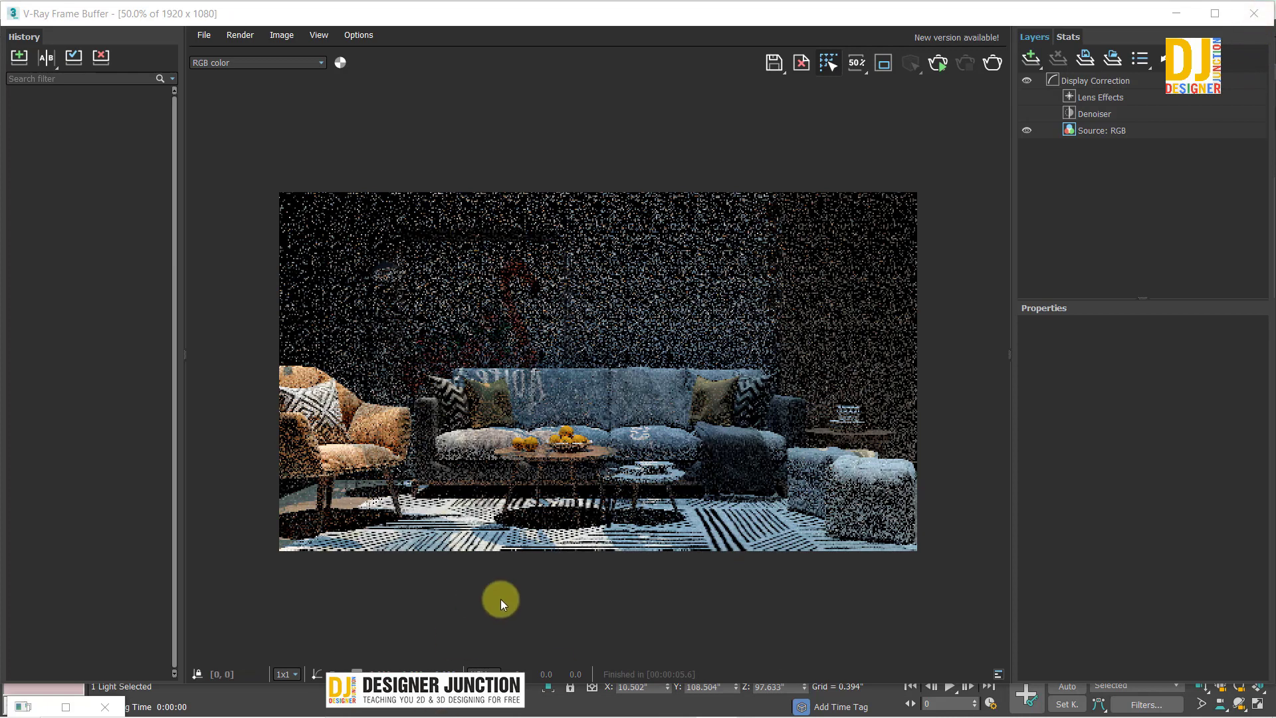
pyautogui.click(1253, 13)
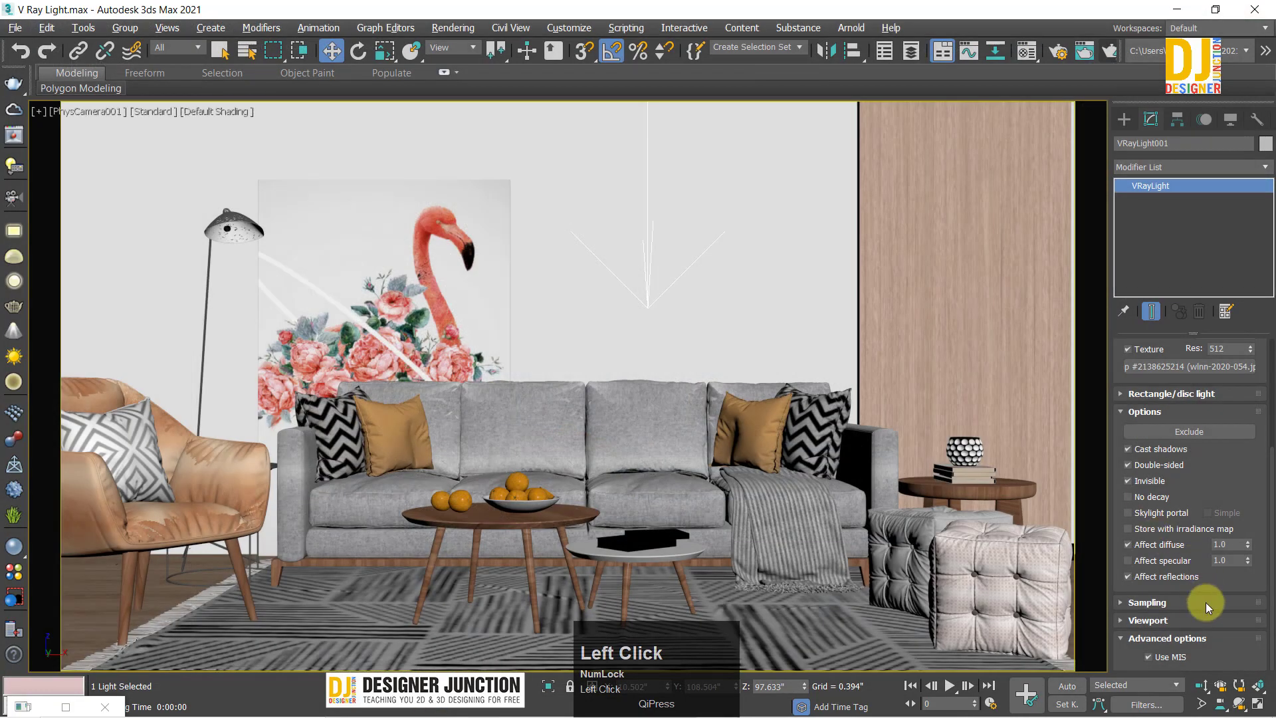
# Step: Turn off Affect diffuse while Affect specular is also off, and render the camera view to compare the lighting
pyautogui.click(1152, 546)
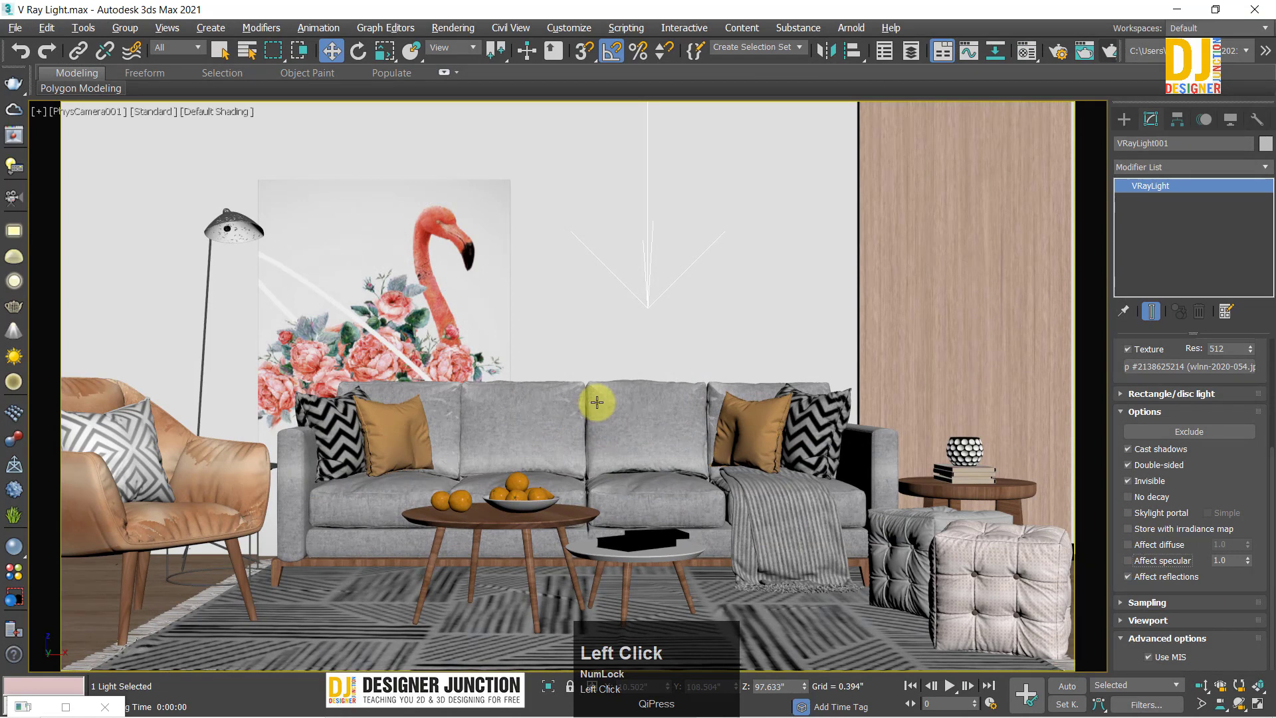
pyautogui.hotkey('shift', 'q')
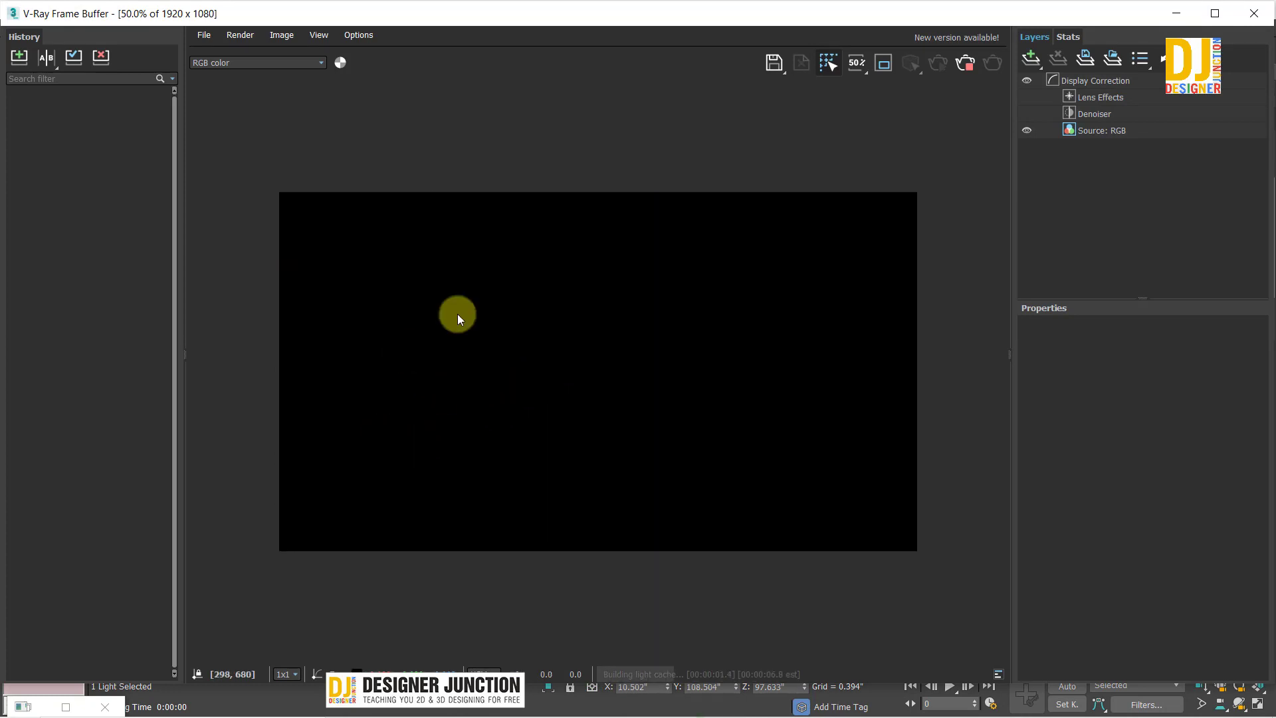
pyautogui.click(1254, 13)
# Step: Turn Affect specular back on with Affect diffuse off, render the camera view and inspect the highlights in the frame buffer
pyautogui.click(1150, 545)
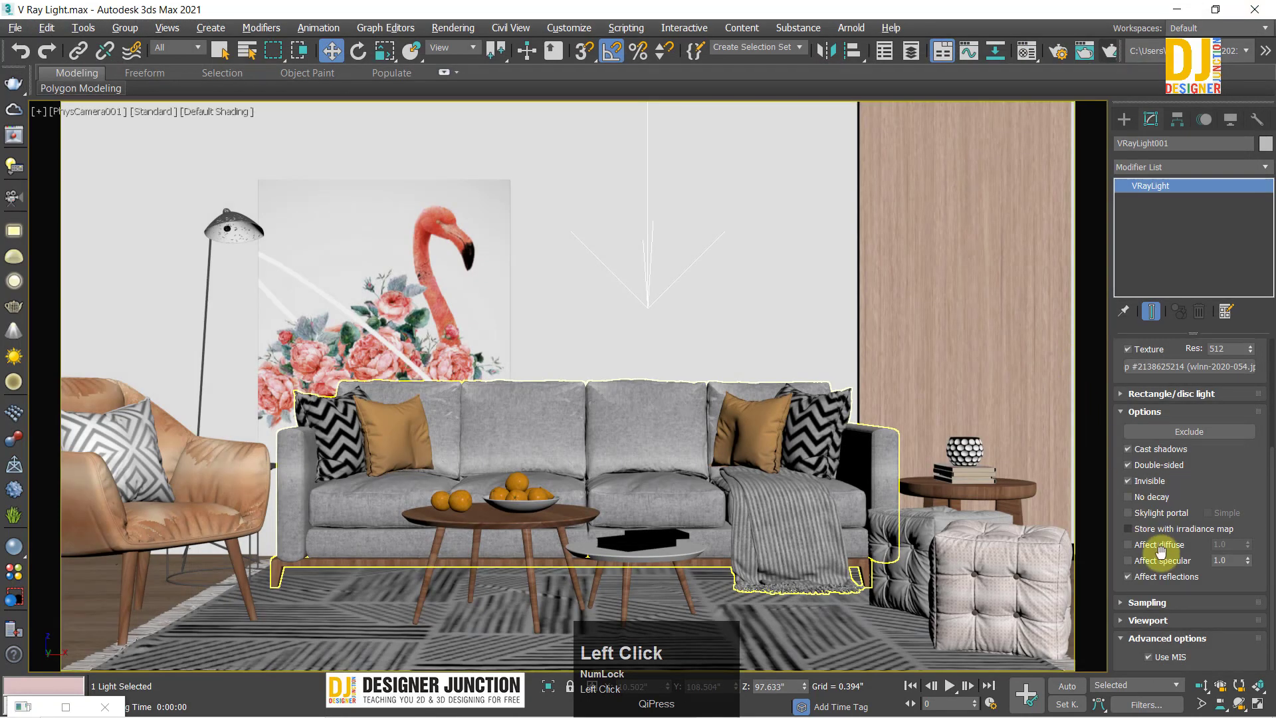
pyautogui.click(1153, 562)
pyautogui.click(1153, 561)
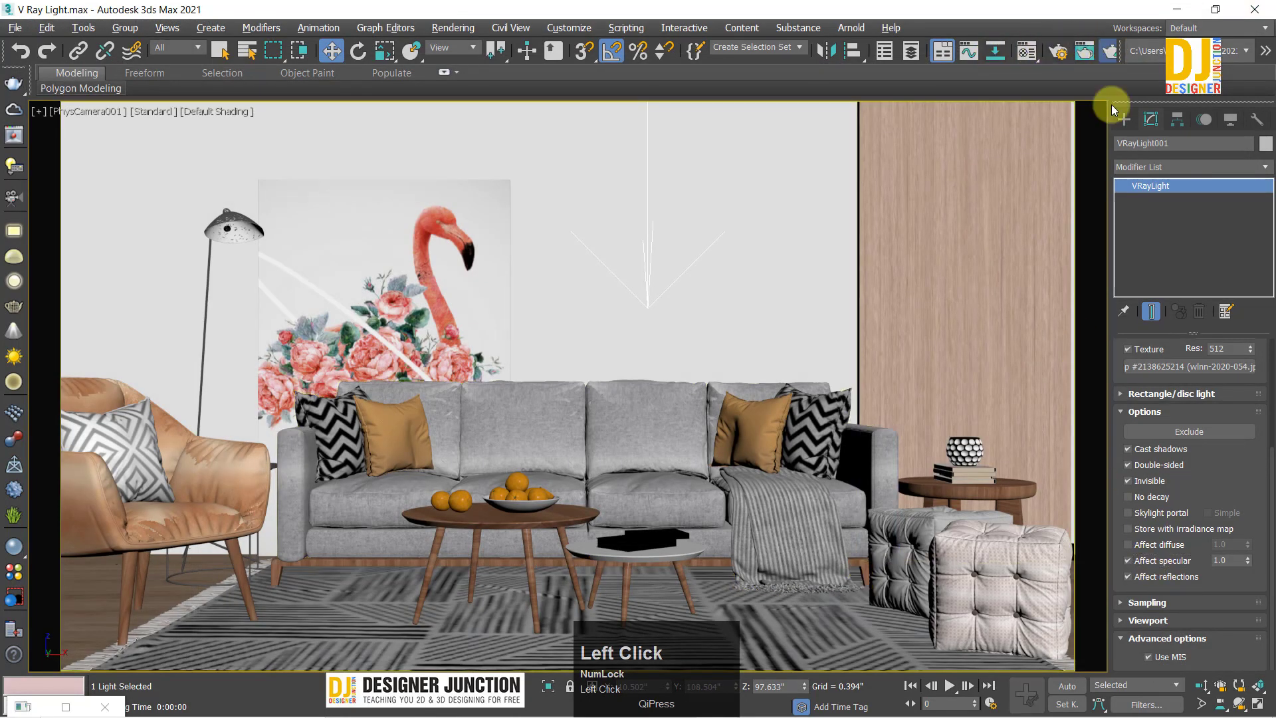
pyautogui.click(1109, 51)
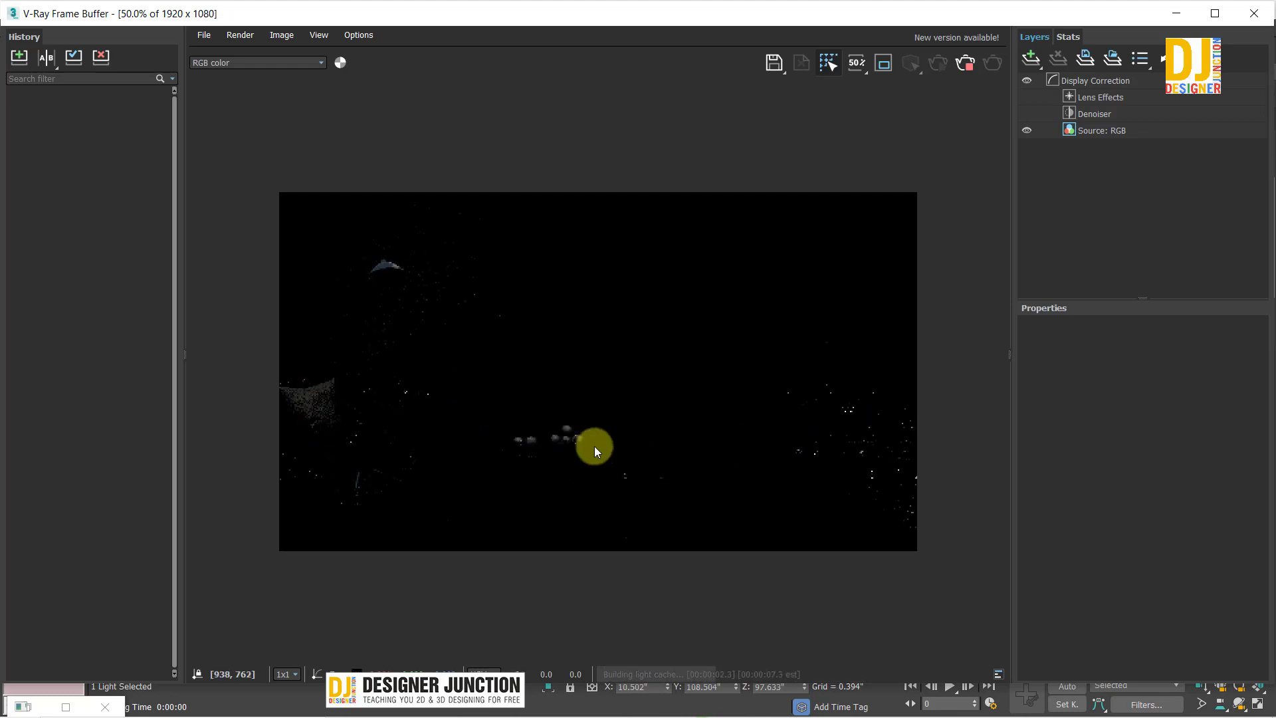
pyautogui.scroll(1, 302, 399)
pyautogui.scroll(-1, 432, 382)
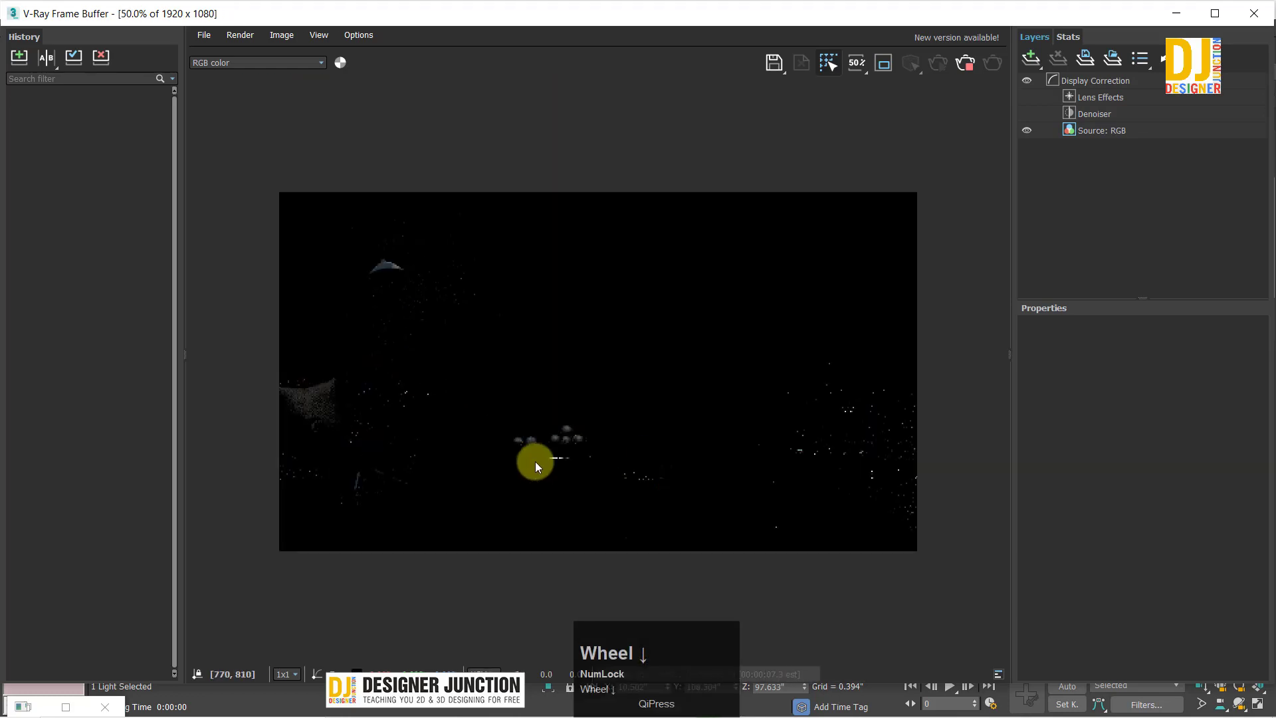
pyautogui.scroll(1, 535, 461)
pyautogui.moveTo(657, 436); pyautogui.dragTo(875, 415, button='middle')
pyautogui.scroll(-1, 849, 444)
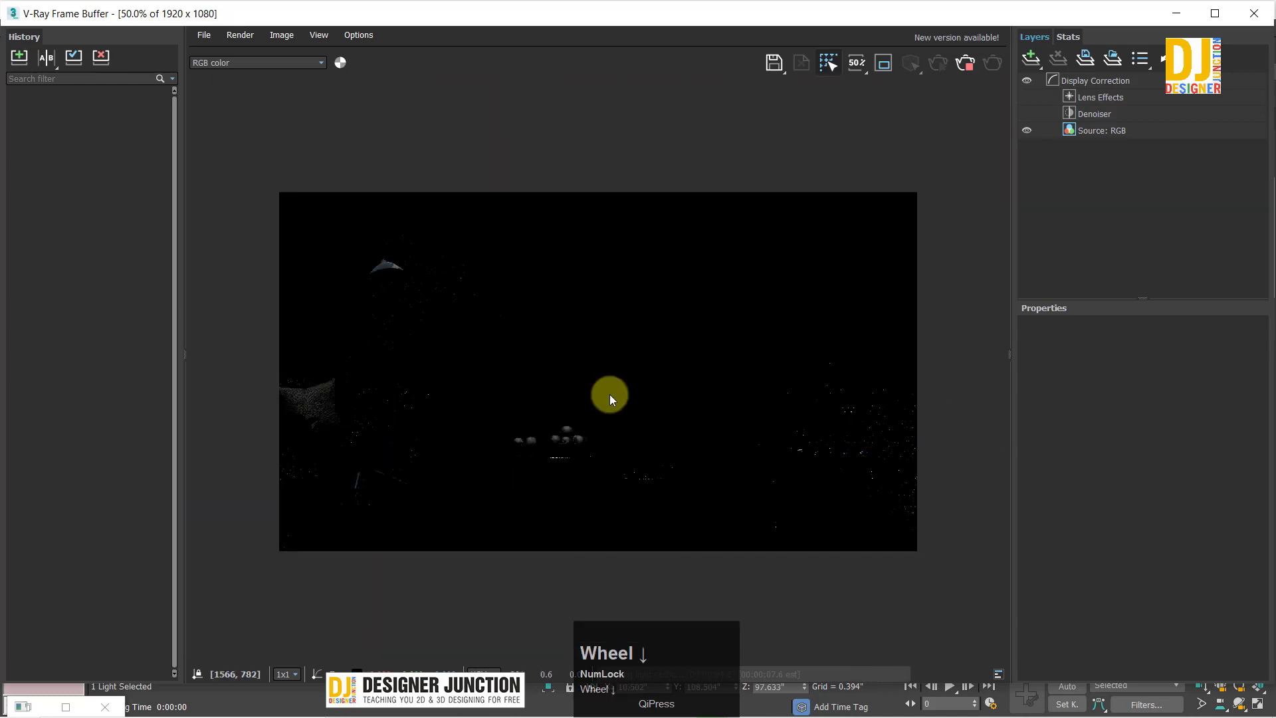
pyautogui.click(1256, 12)
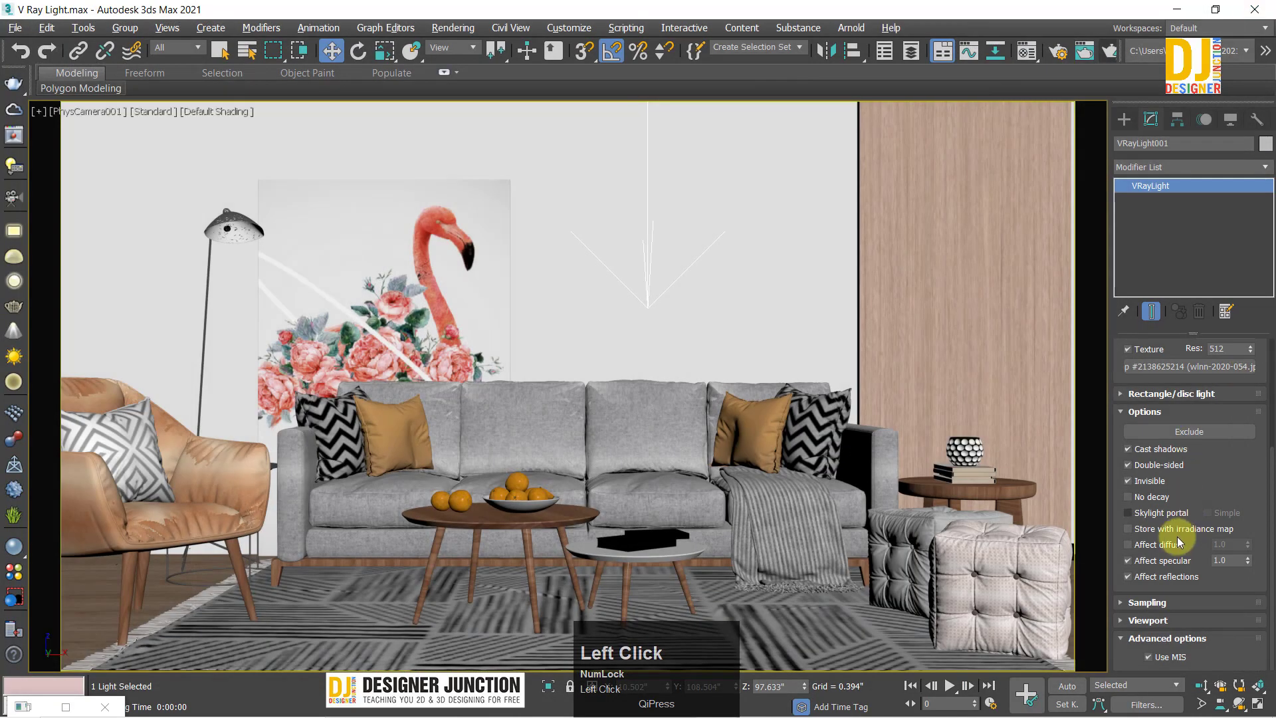
# Step: Turn off Affect specular and render the camera view with only Affect reflections enabled
pyautogui.click(1153, 562)
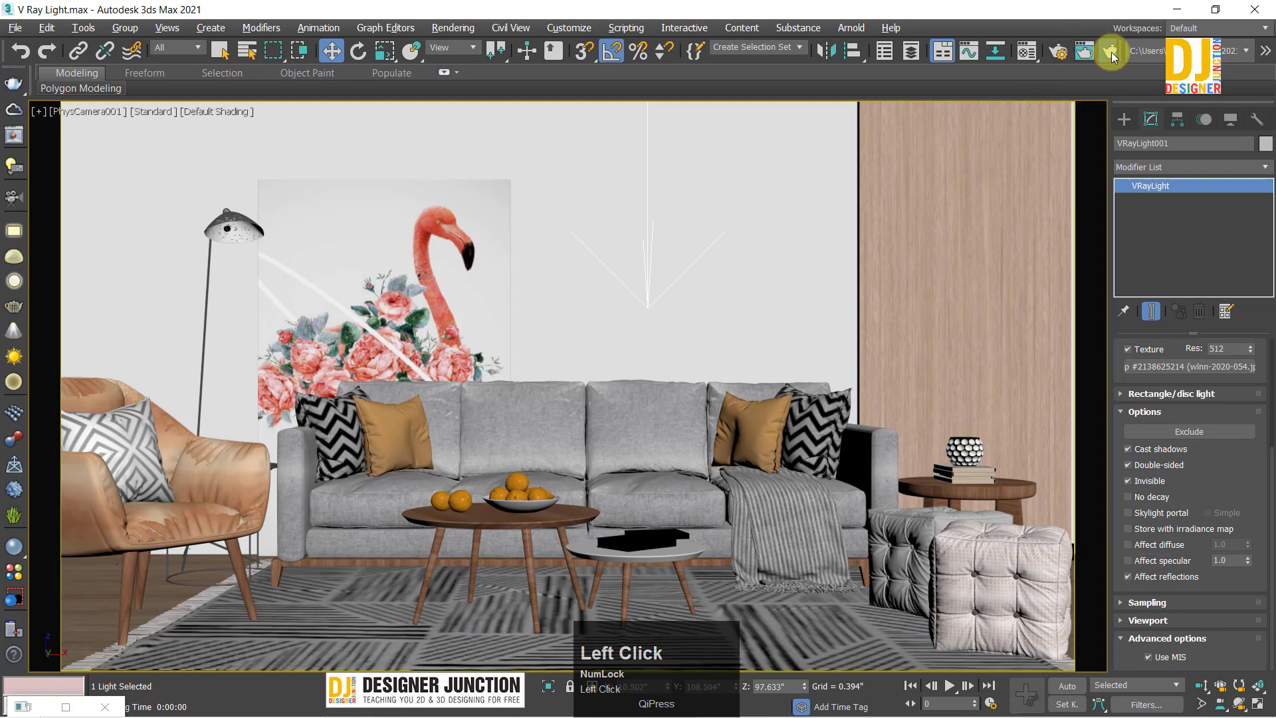
pyautogui.click(1111, 53)
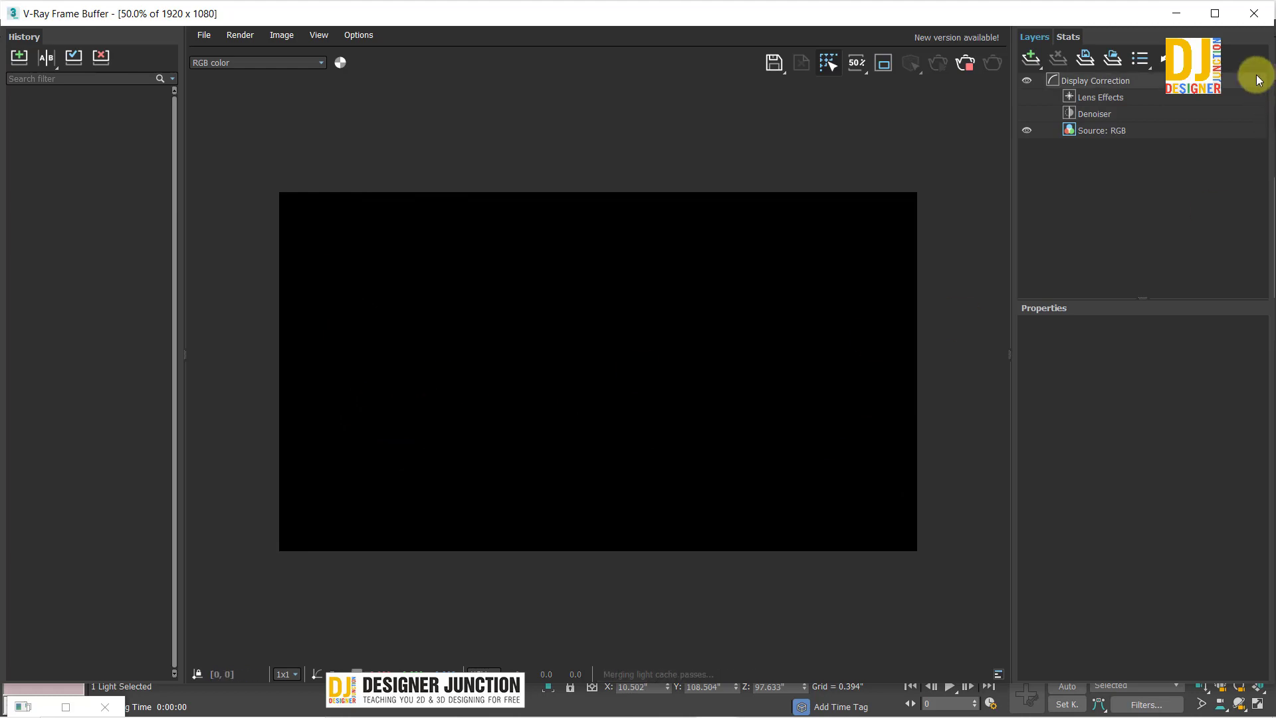
pyautogui.click(1253, 14)
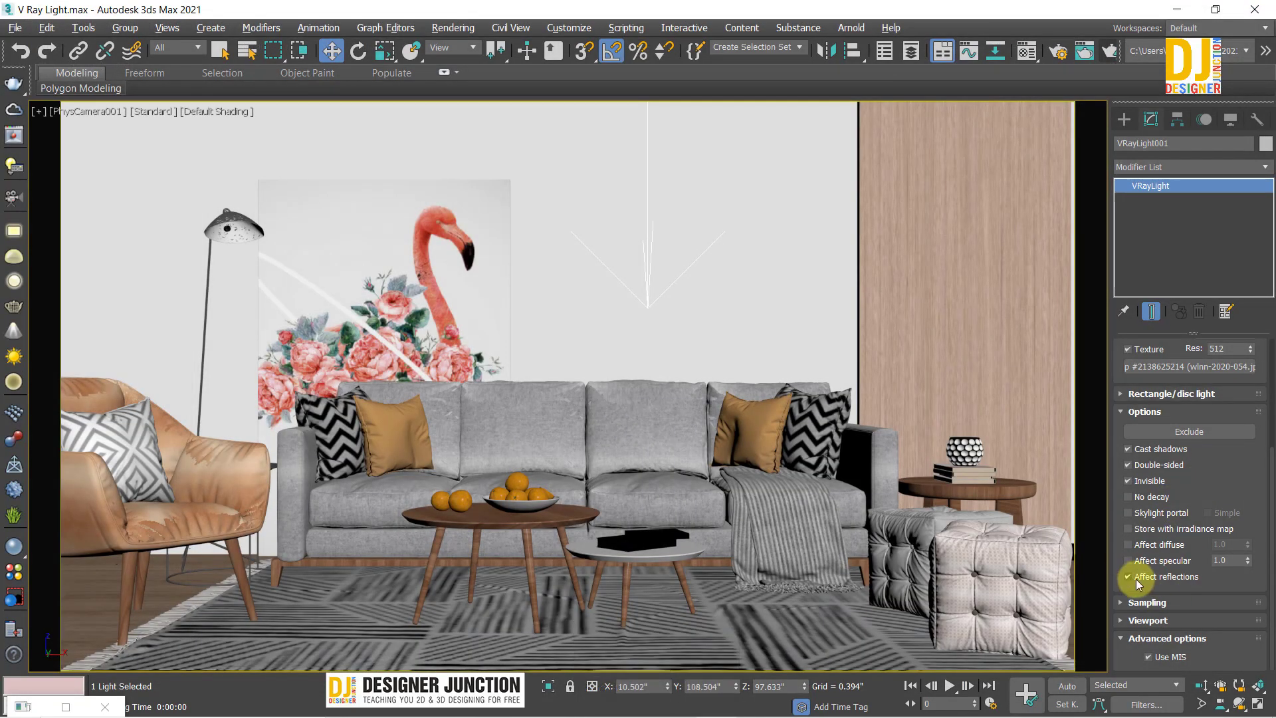
# Step: Toggle Affect reflections on the plane light, and leave Affect diffuse, Affect specular and Affect reflections all turned on
pyautogui.click(1135, 579)
pyautogui.click(1137, 579)
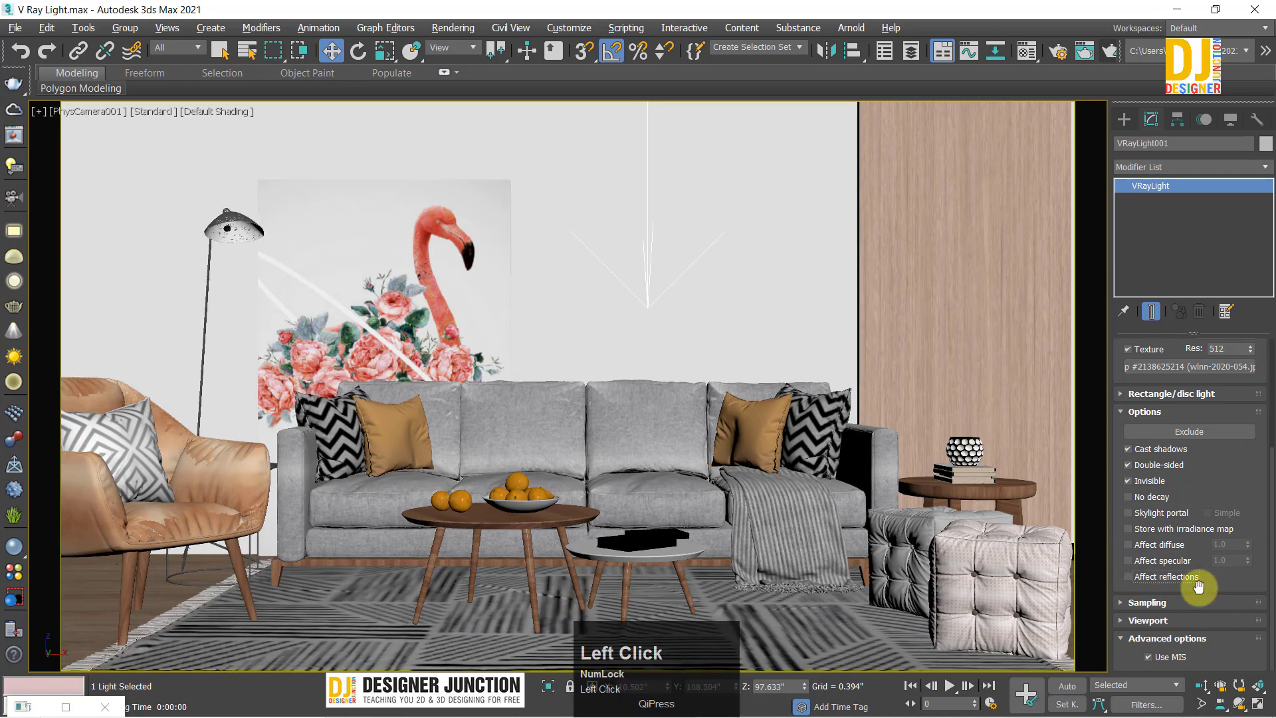
pyautogui.click(1155, 579)
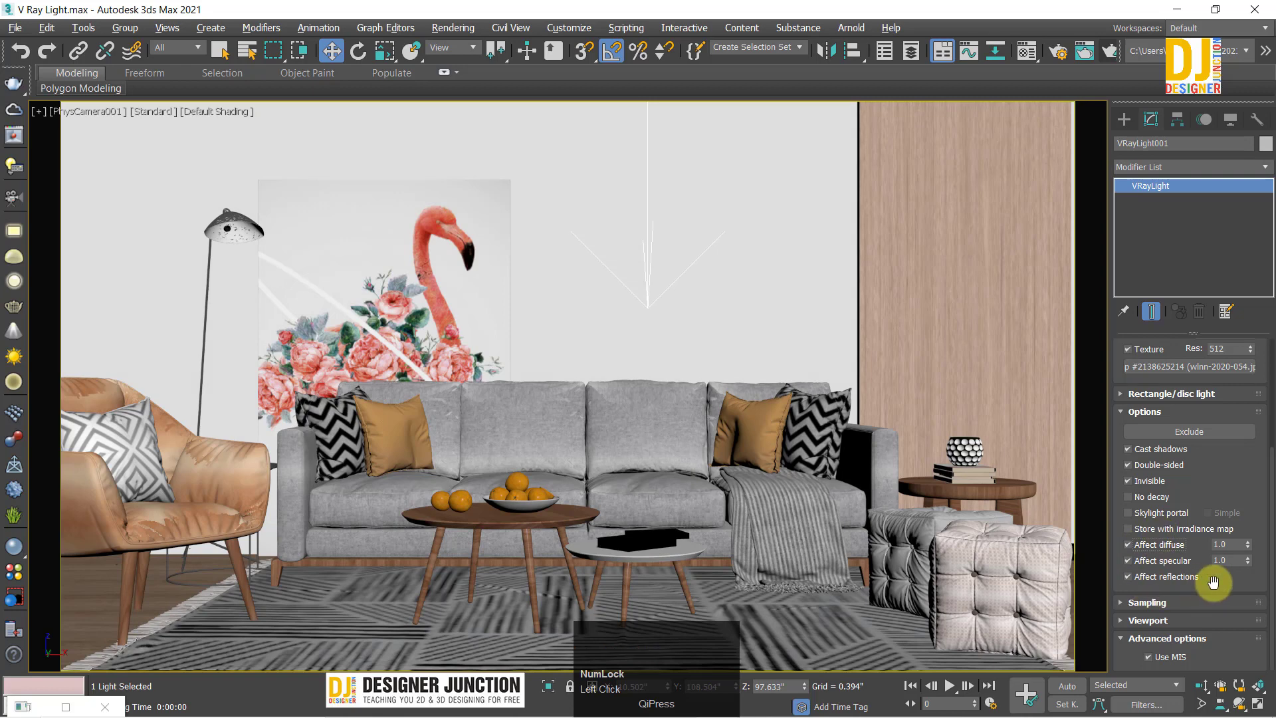
pyautogui.click(1230, 560)
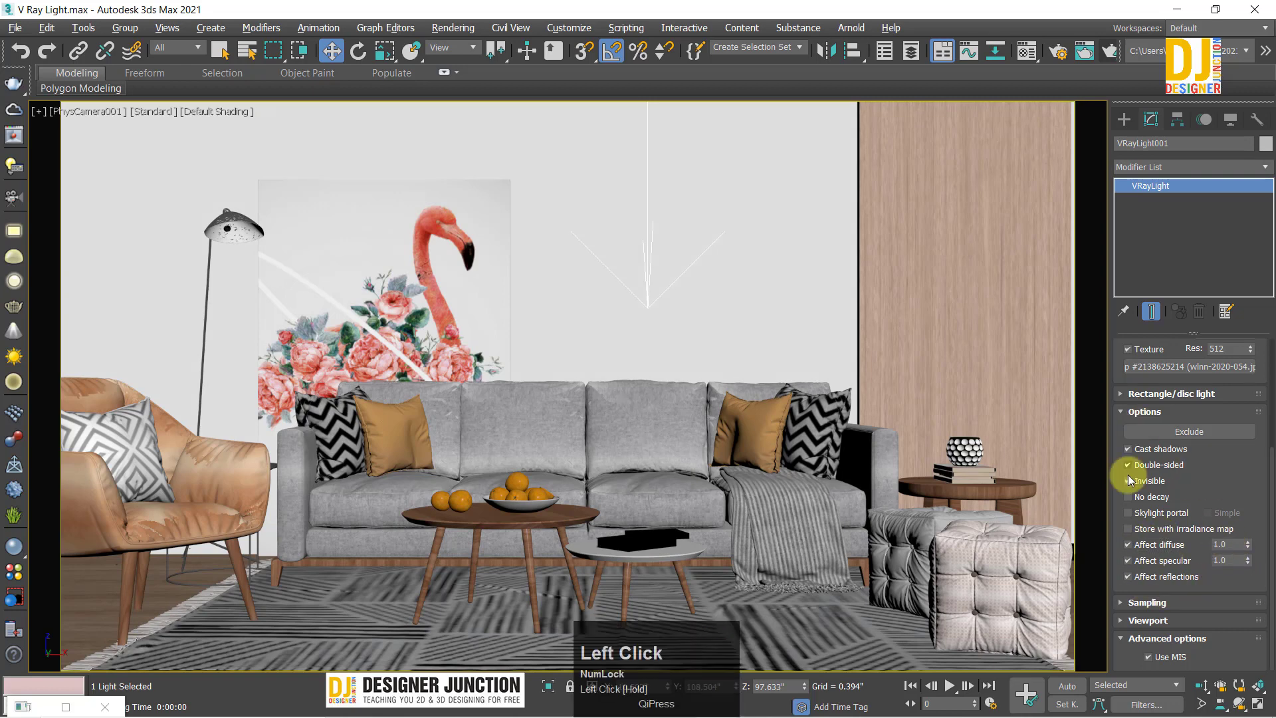
# Step: Turn off Double-sided for the plane light and look over its Sampling settings, Shadow bias and Cutoff
pyautogui.click(1162, 465)
pyautogui.moveTo(1210, 441); pyautogui.dragTo(1133, 228)
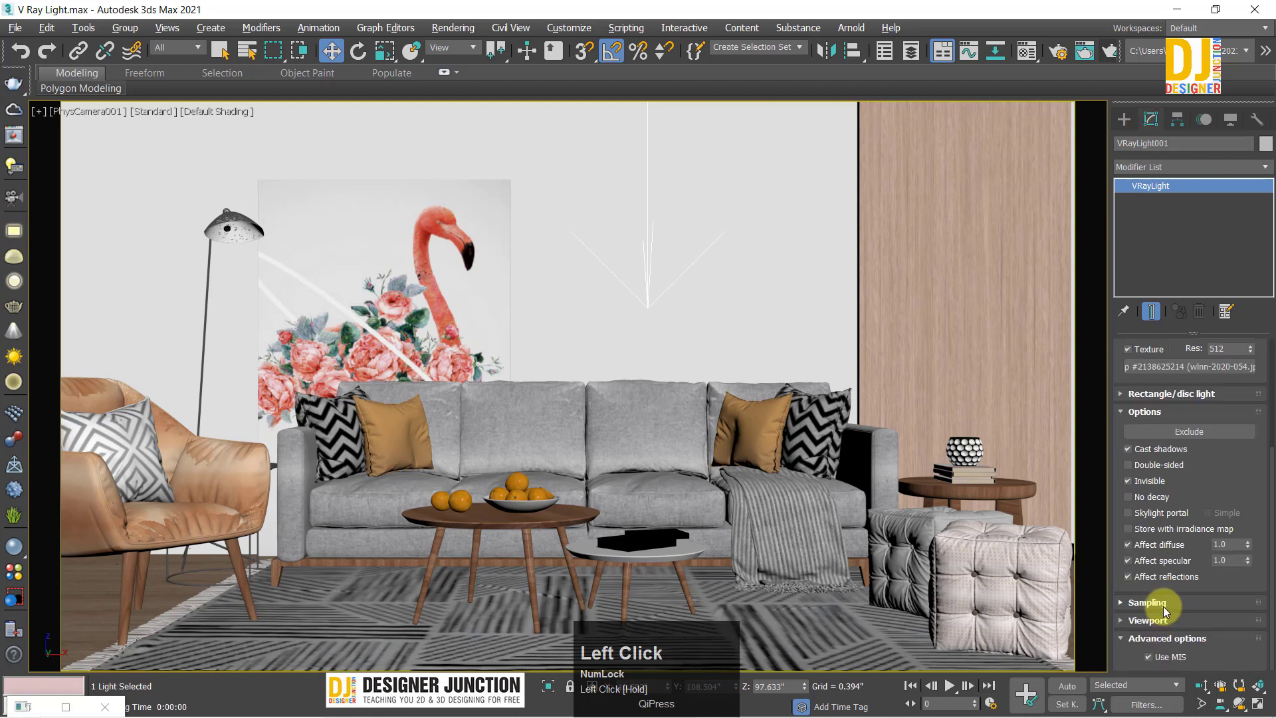
pyautogui.click(1163, 606)
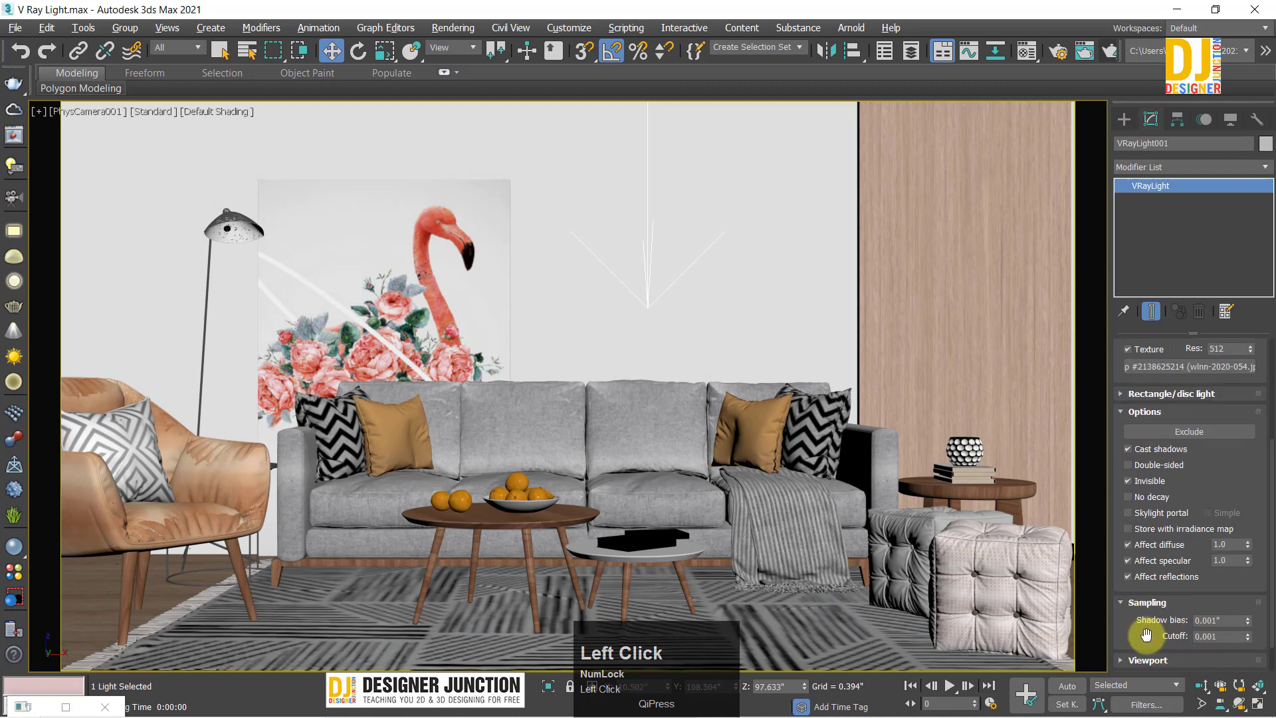
pyautogui.moveTo(1145, 632); pyautogui.dragTo(1149, 508)
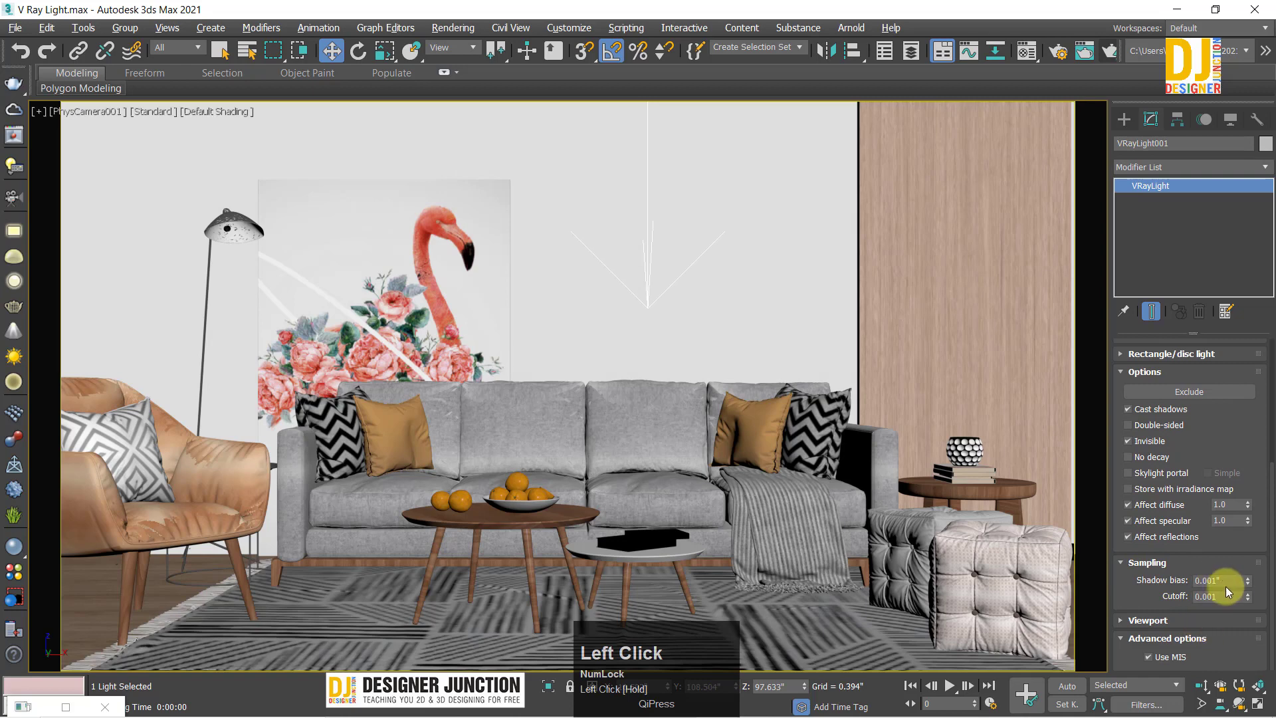
pyautogui.click(1157, 562)
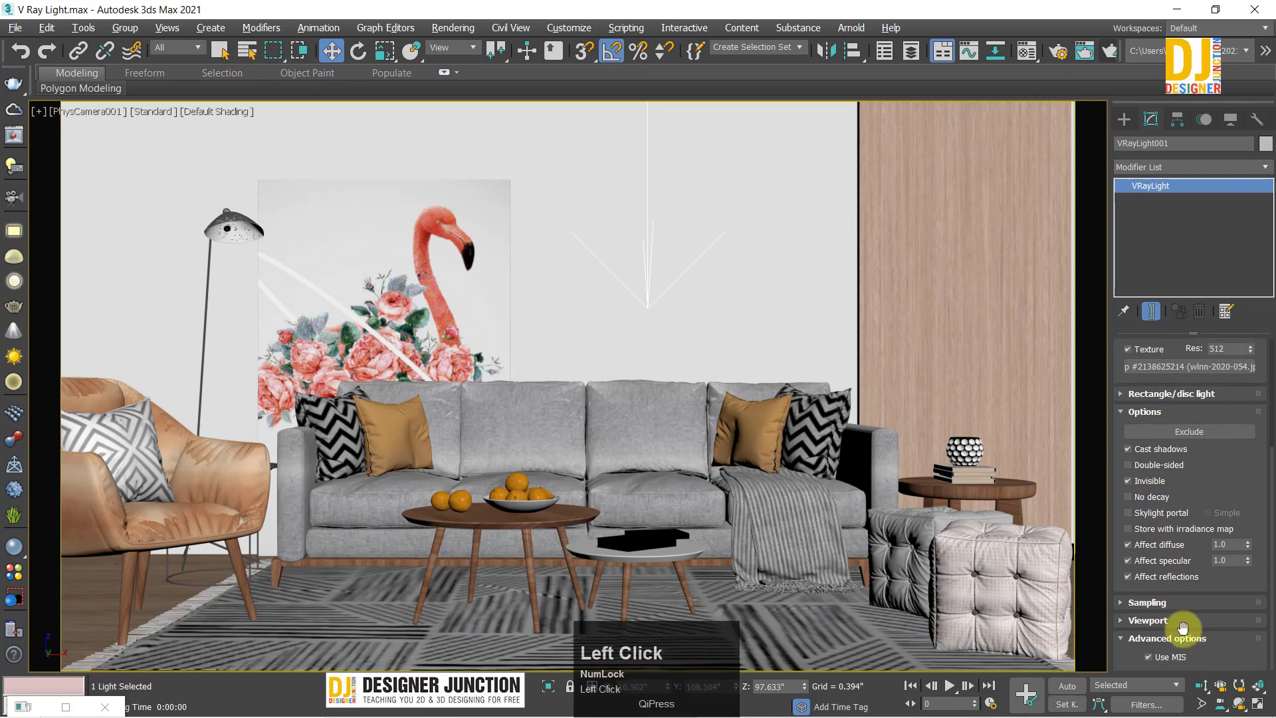
# Step: Examine the plane light's Viewport settings in the Top view, and deselect the light to see its wire color
pyautogui.hotkey('alt', 'w')
pyautogui.rightClick(158, 259)
pyautogui.hotkey('alt', 'w')
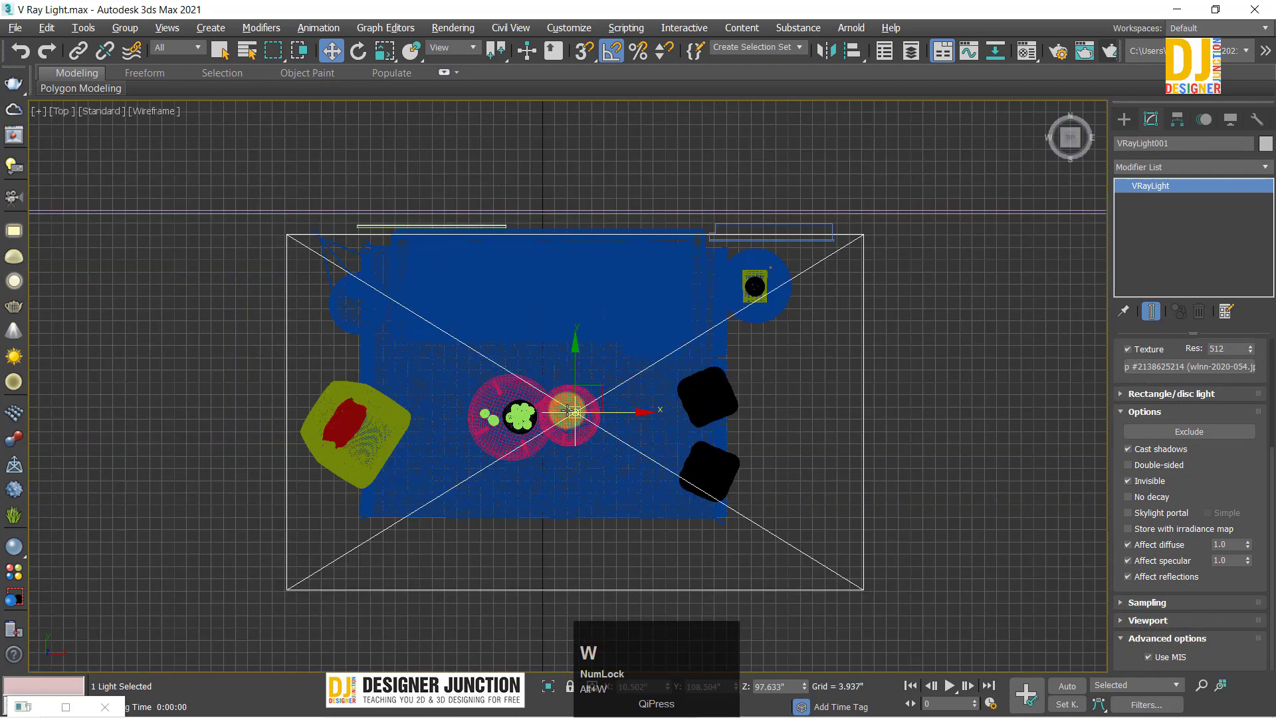
pyautogui.click(1173, 621)
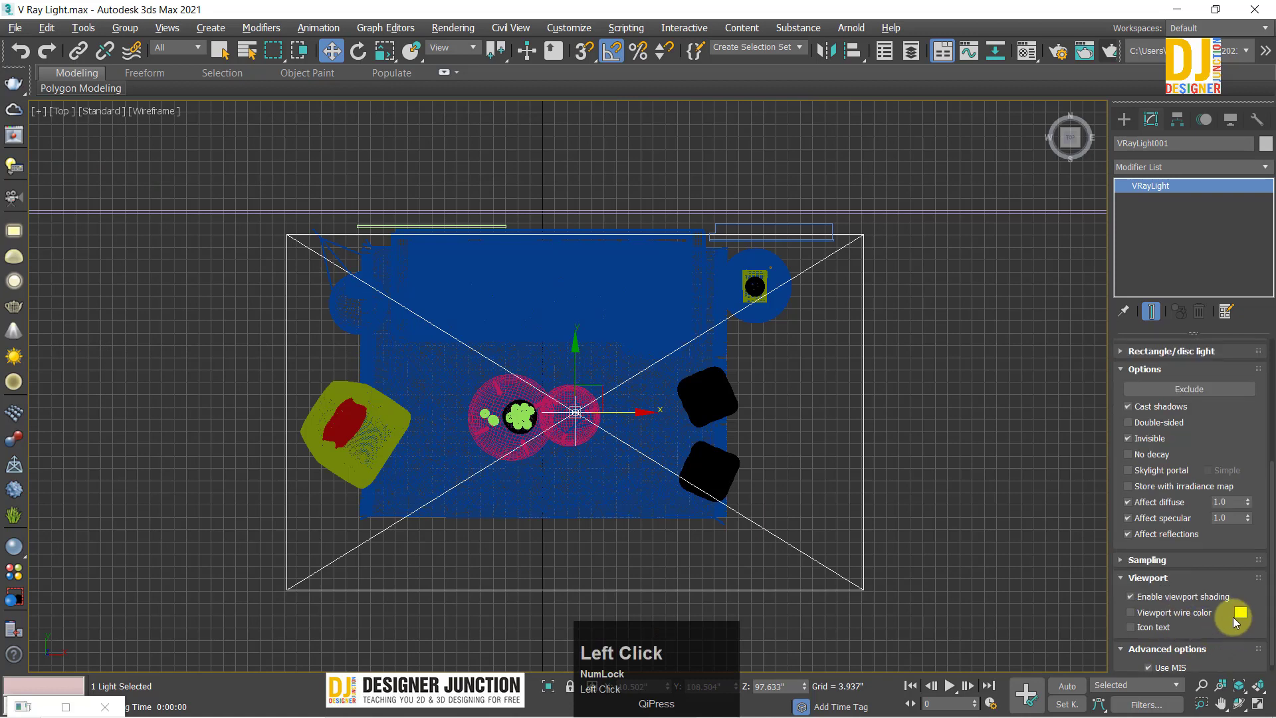
pyautogui.click(764, 500)
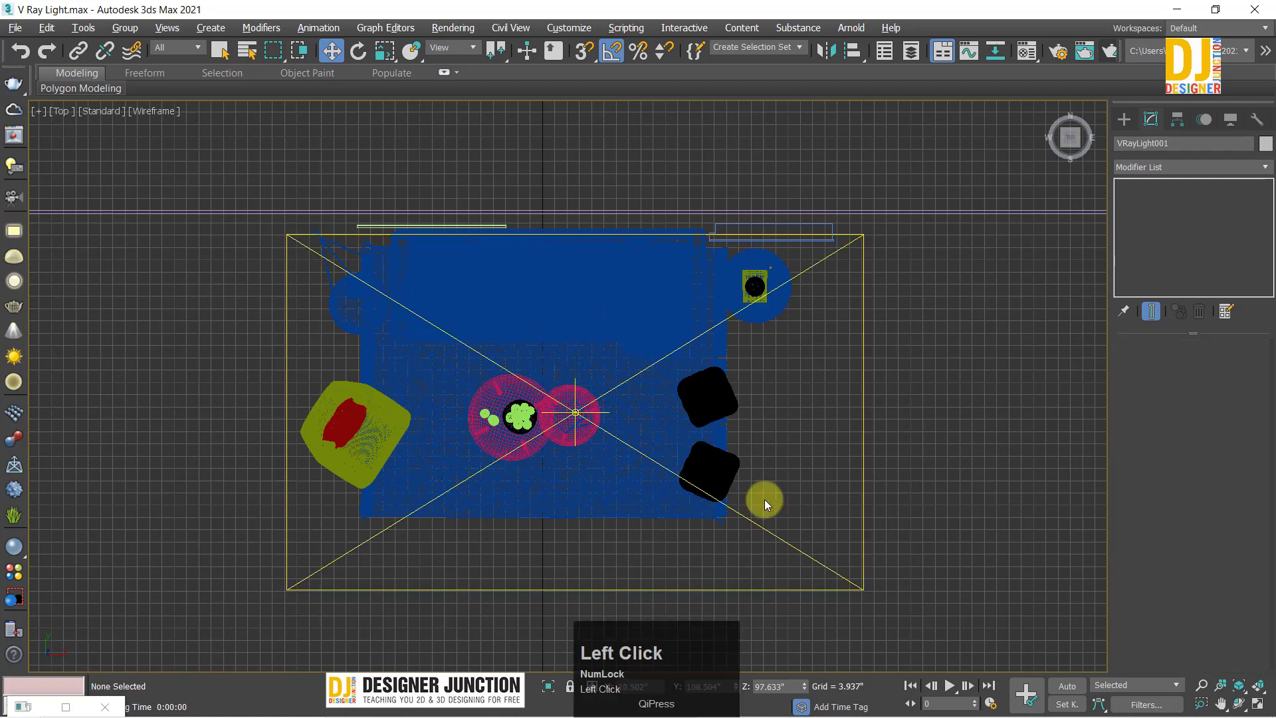
# Step: Select the plane light and set its Viewport wire color to green by lowering Red to 0
pyautogui.click(276, 296)
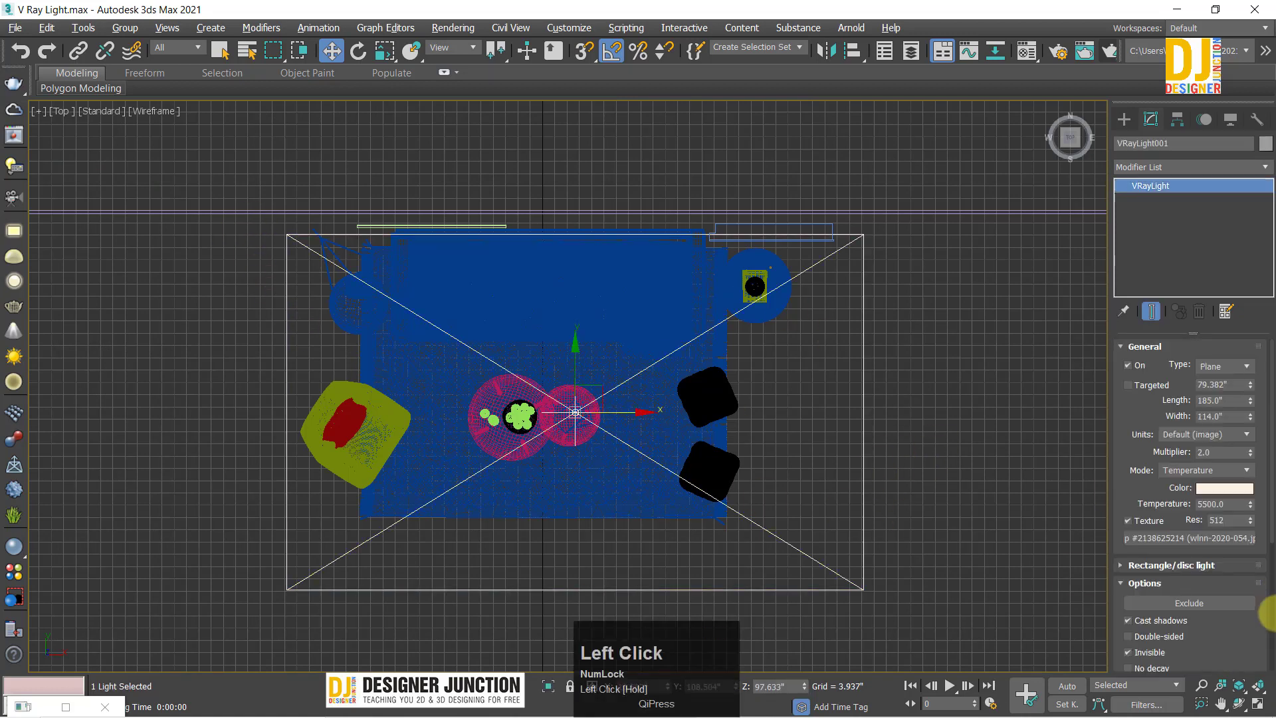
pyautogui.click(1139, 584)
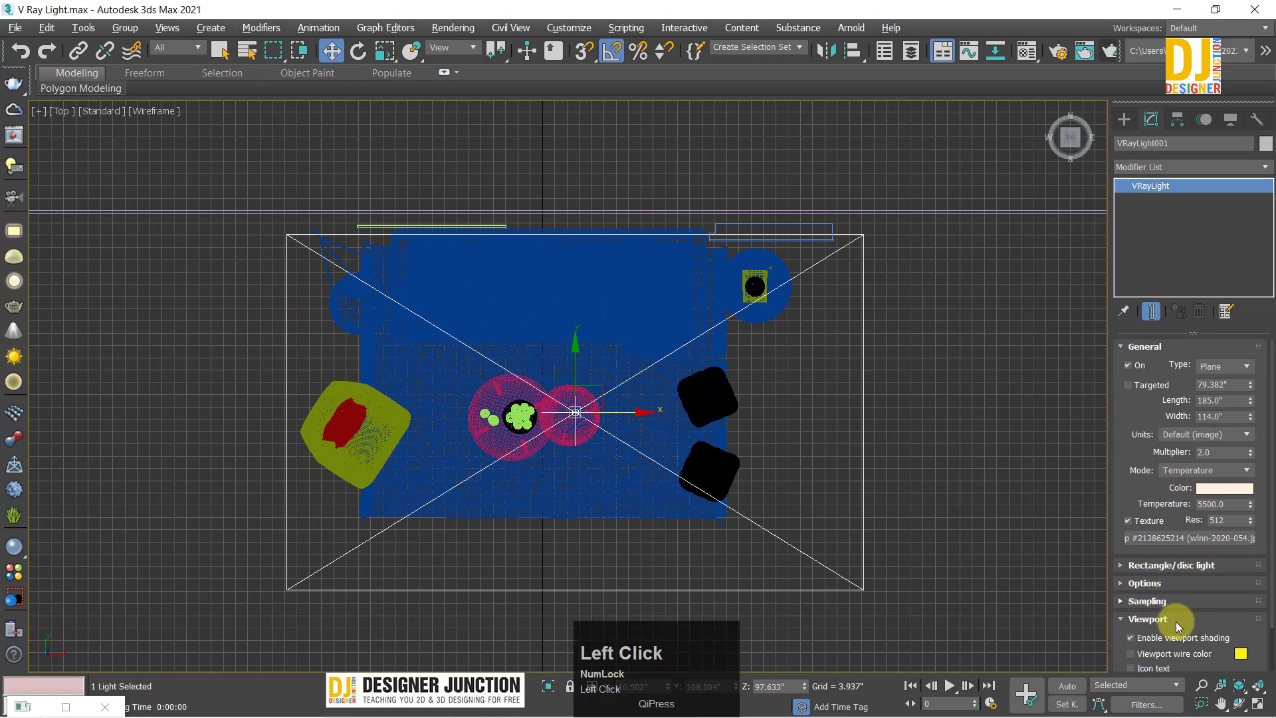
pyautogui.click(1144, 346)
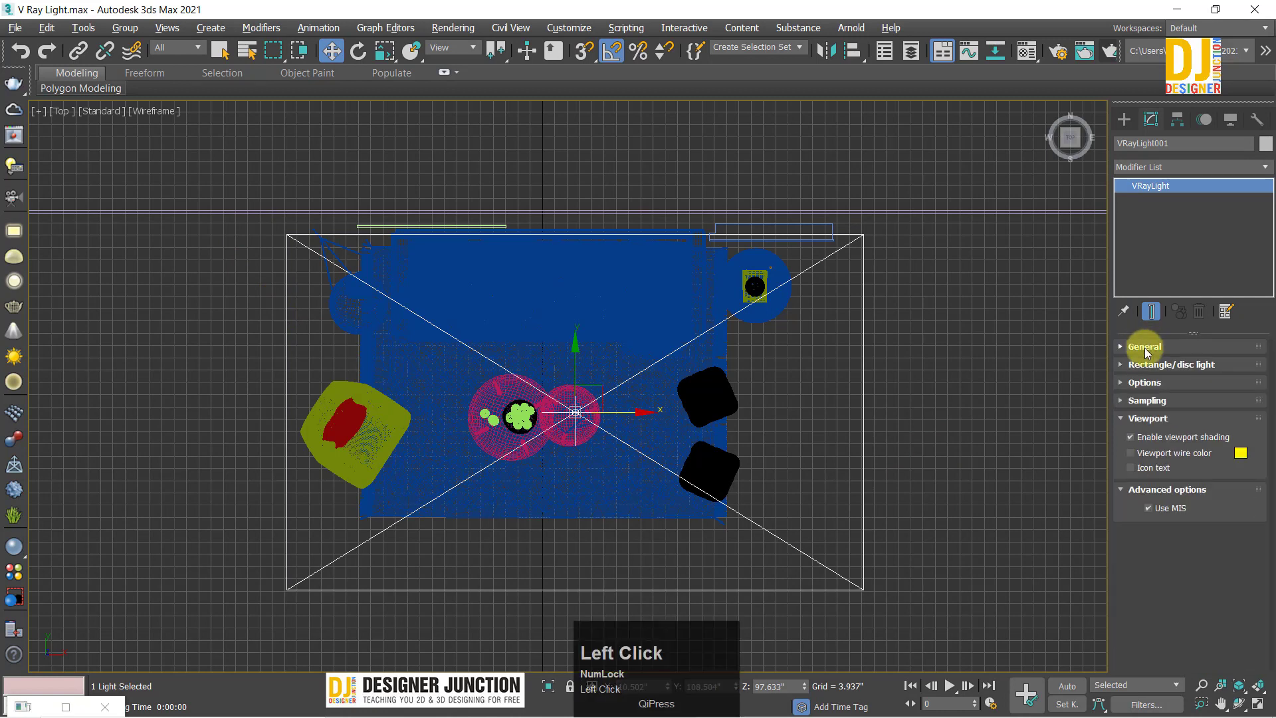
pyautogui.click(1240, 455)
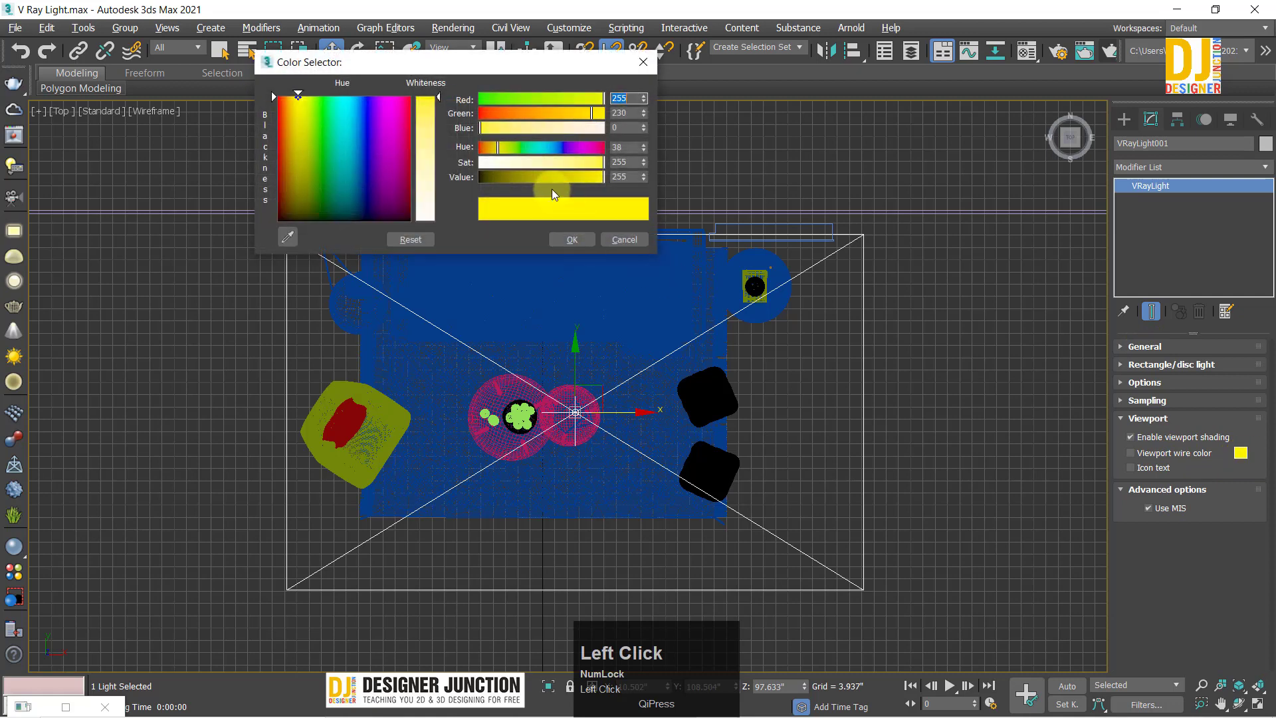
pyautogui.click(573, 240)
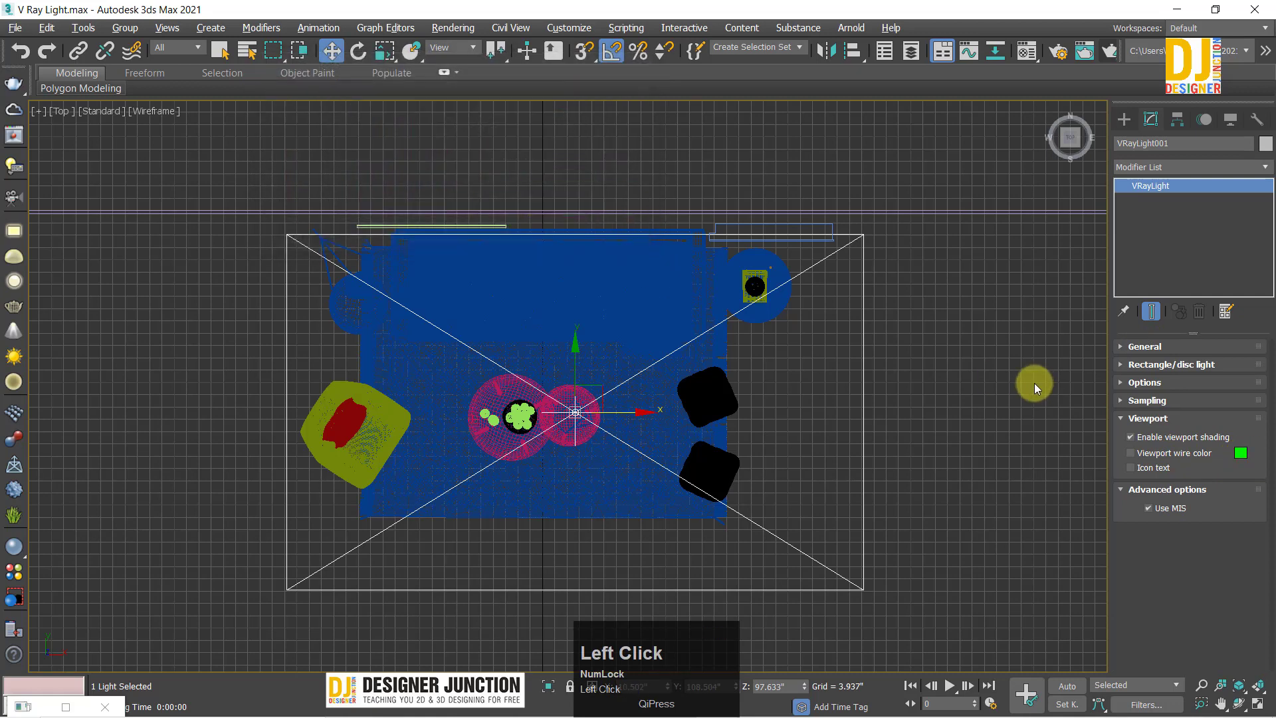
# Step: Check the deselected plane light in the Top view, and turn on its Viewport wire color option
pyautogui.click(991, 500)
pyautogui.click(287, 336)
pyautogui.click(991, 529)
pyautogui.moveTo(222, 321); pyautogui.dragTo(1116, 481)
pyautogui.click(1154, 453)
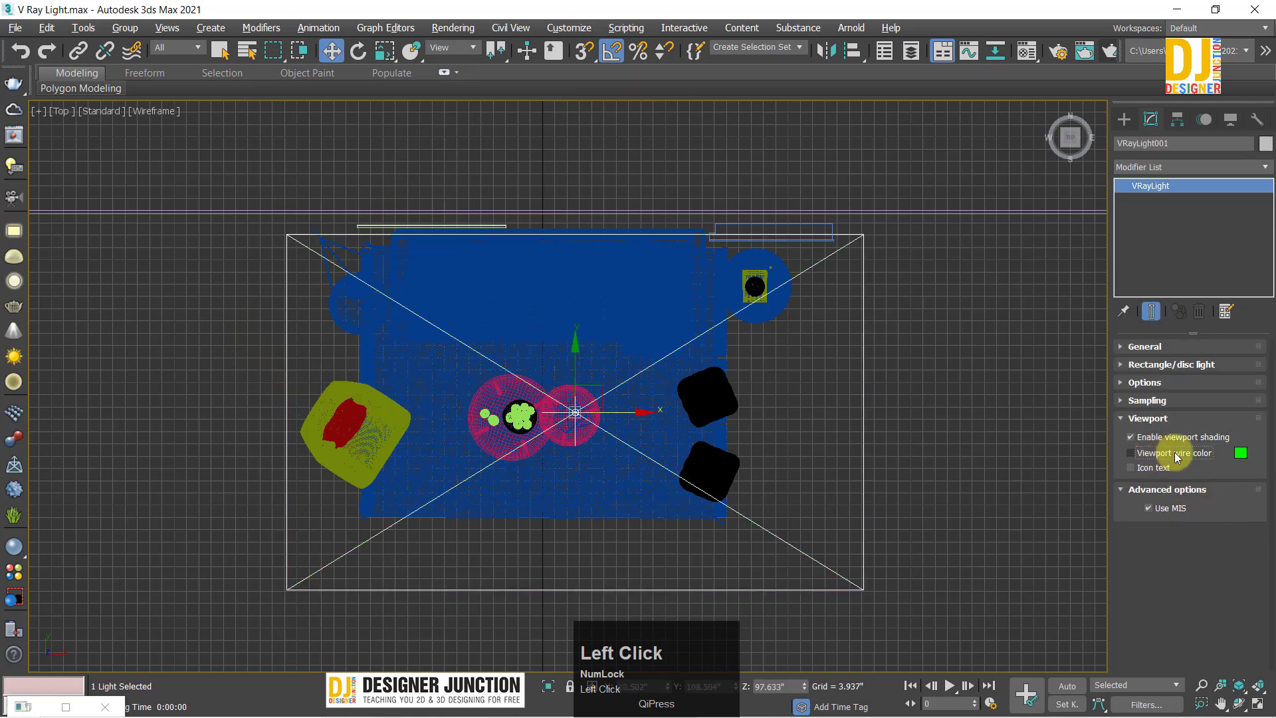
pyautogui.click(1157, 454)
# Step: Set the plane light's wire color to yellow with Red 255, and turn off Viewport wire color
pyautogui.click(1241, 453)
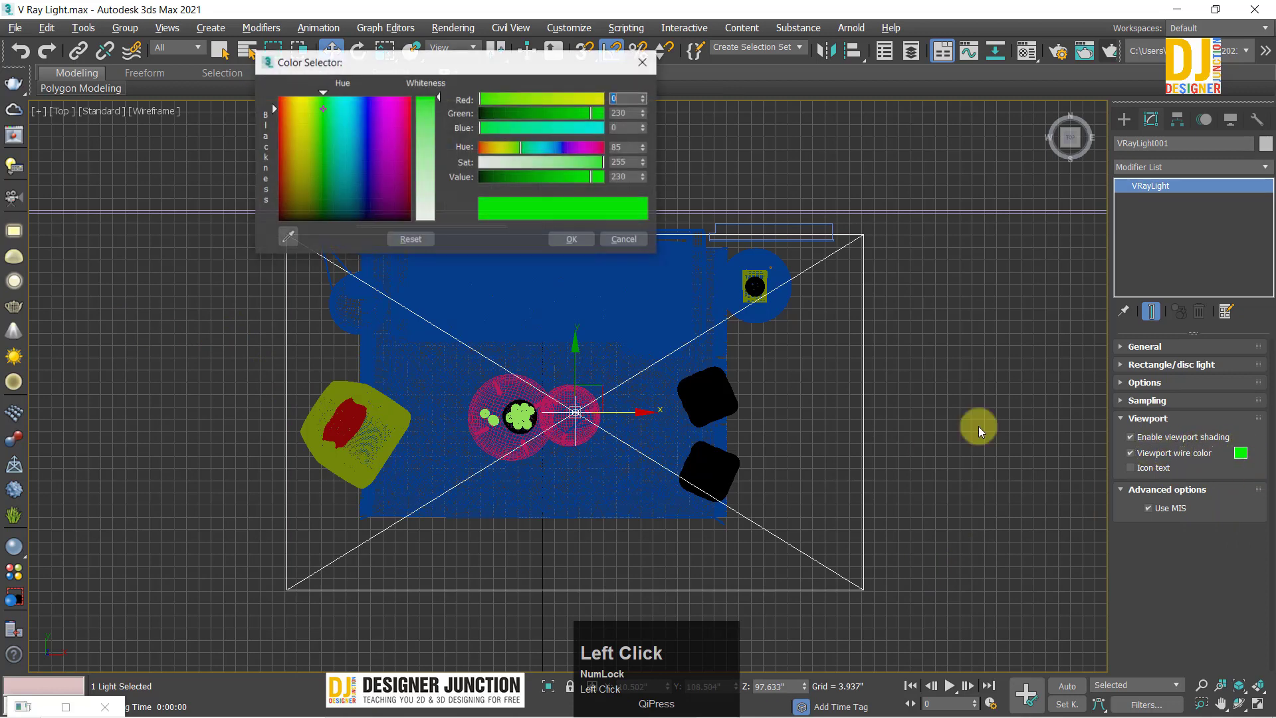
pyautogui.moveTo(589, 101); pyautogui.dragTo(606, 99)
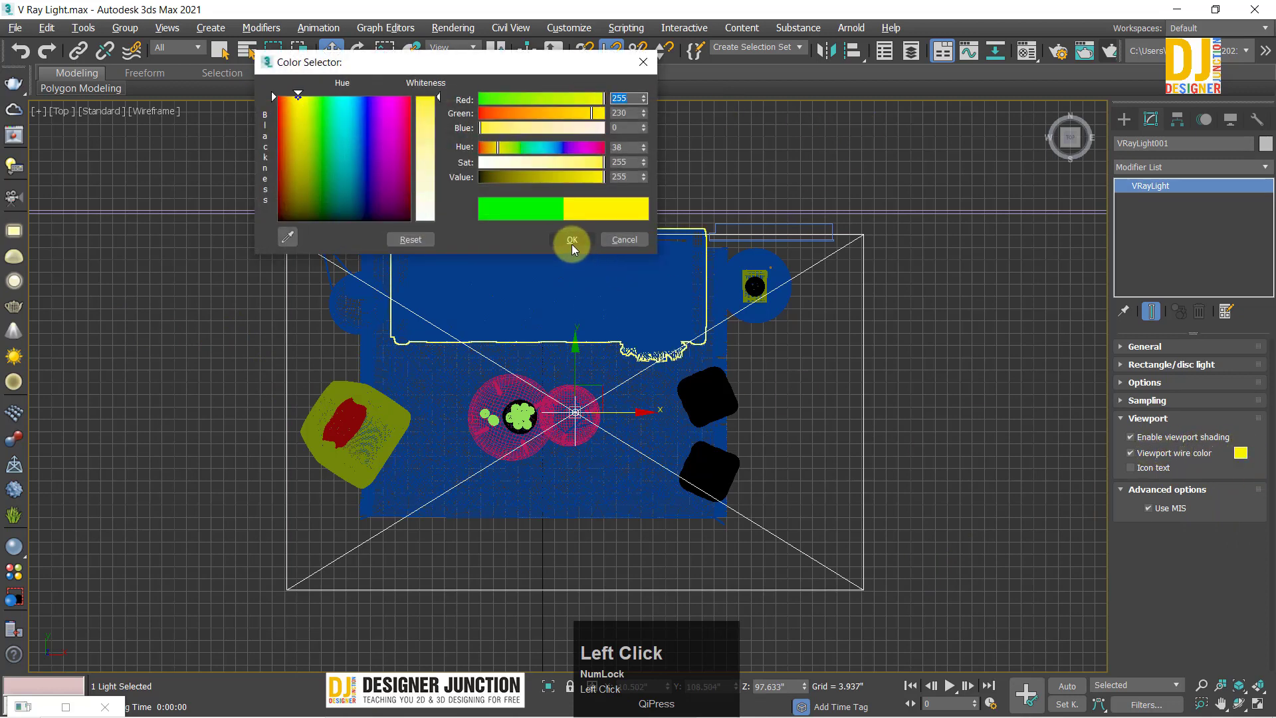
pyautogui.click(572, 239)
pyautogui.click(1006, 400)
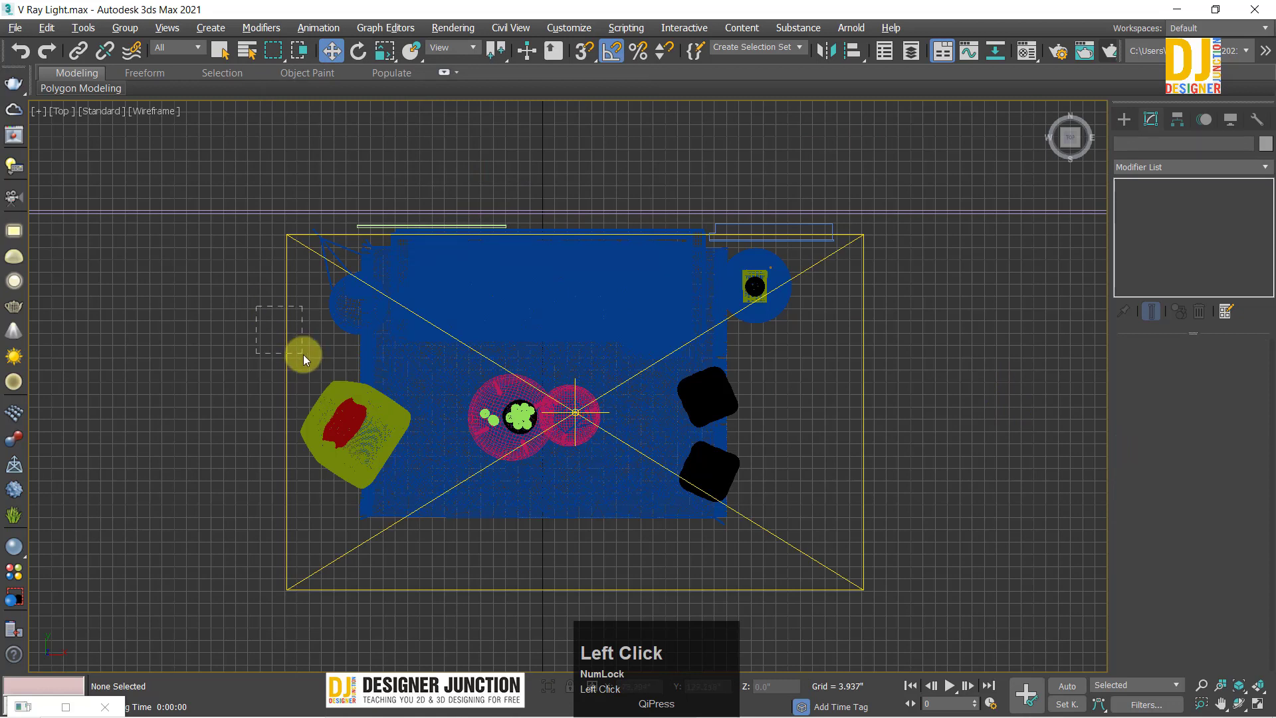
pyautogui.click(302, 354)
pyautogui.click(1137, 455)
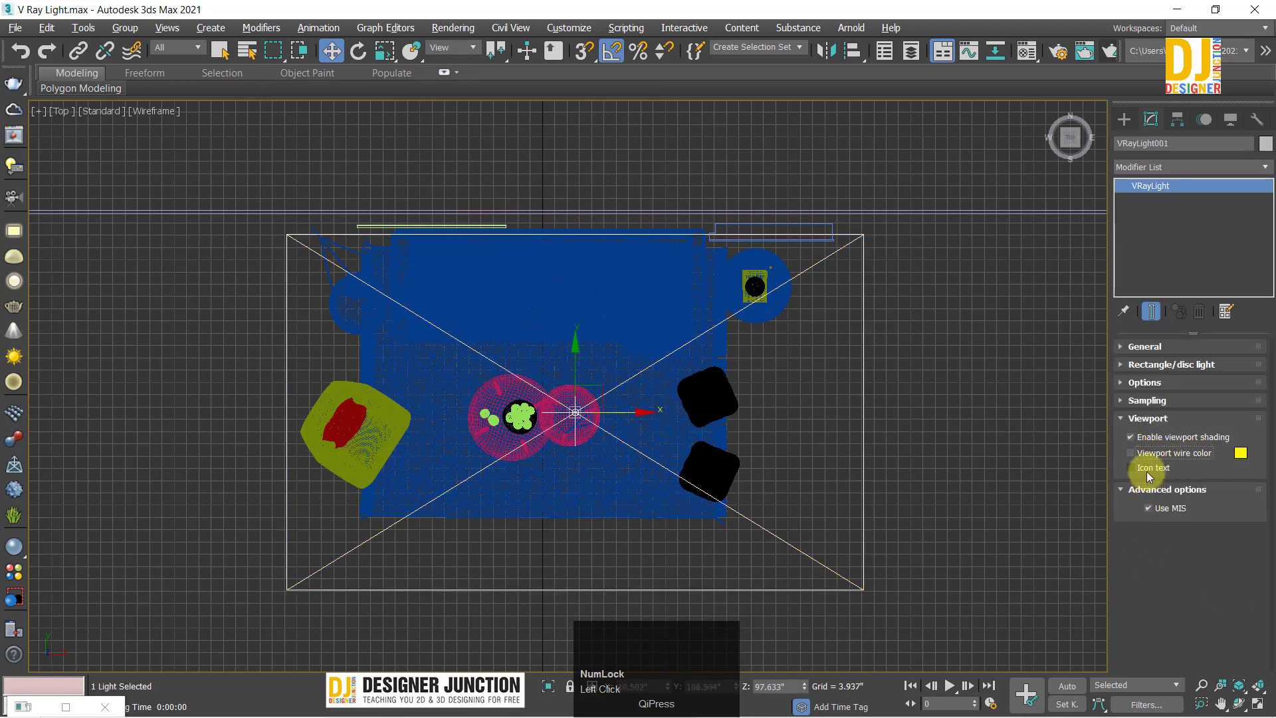
# Step: Turn on Icon text for the plane light and look at its label in the Perspective view
pyautogui.click(942, 520)
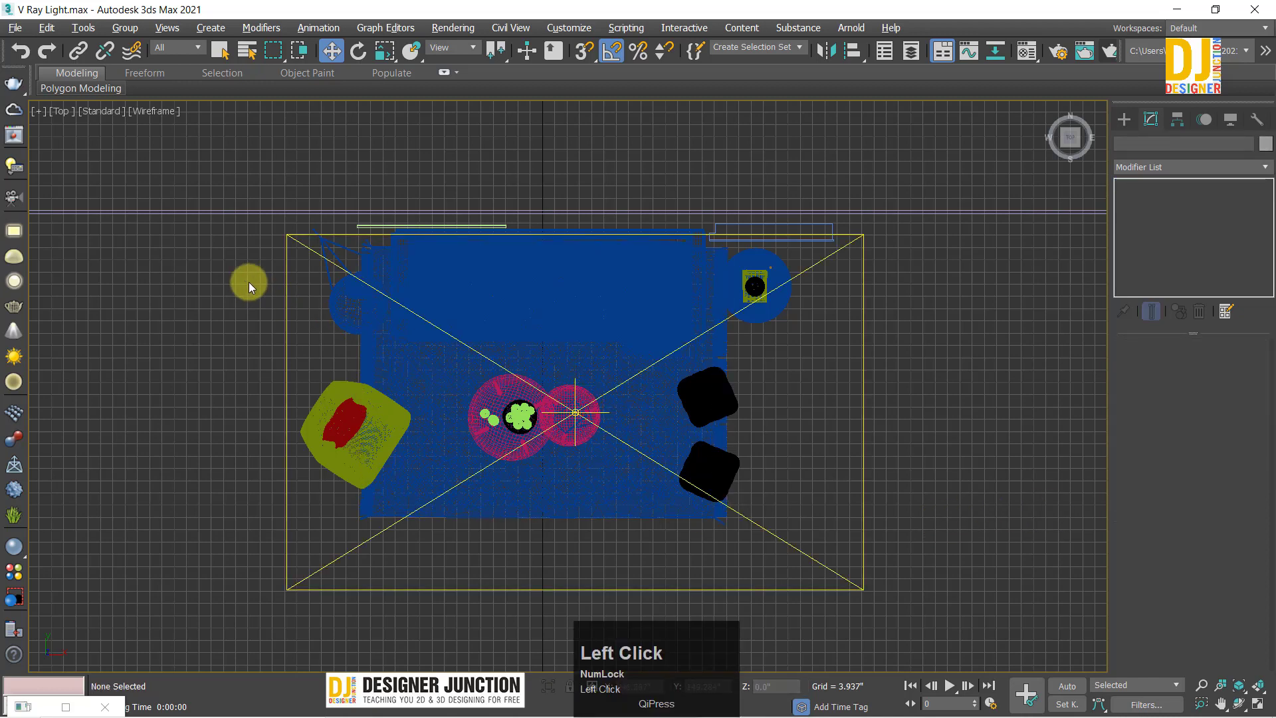
pyautogui.click(312, 343)
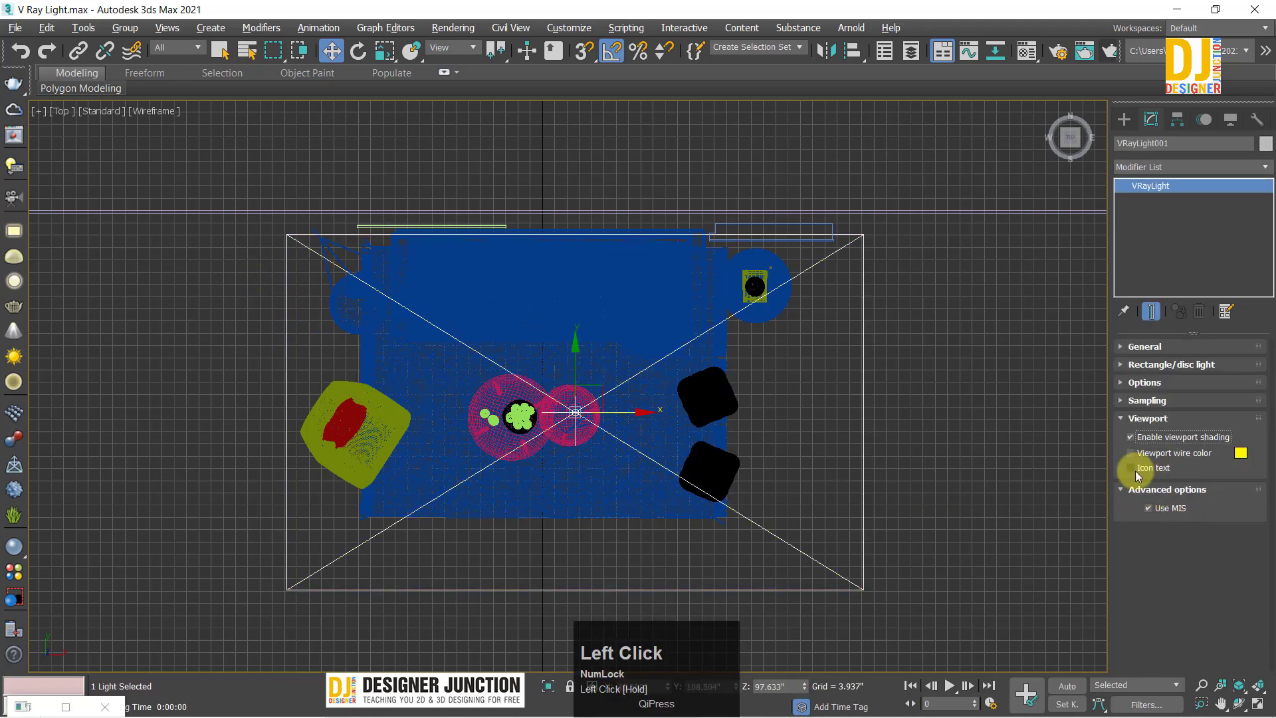
pyautogui.click(1135, 470)
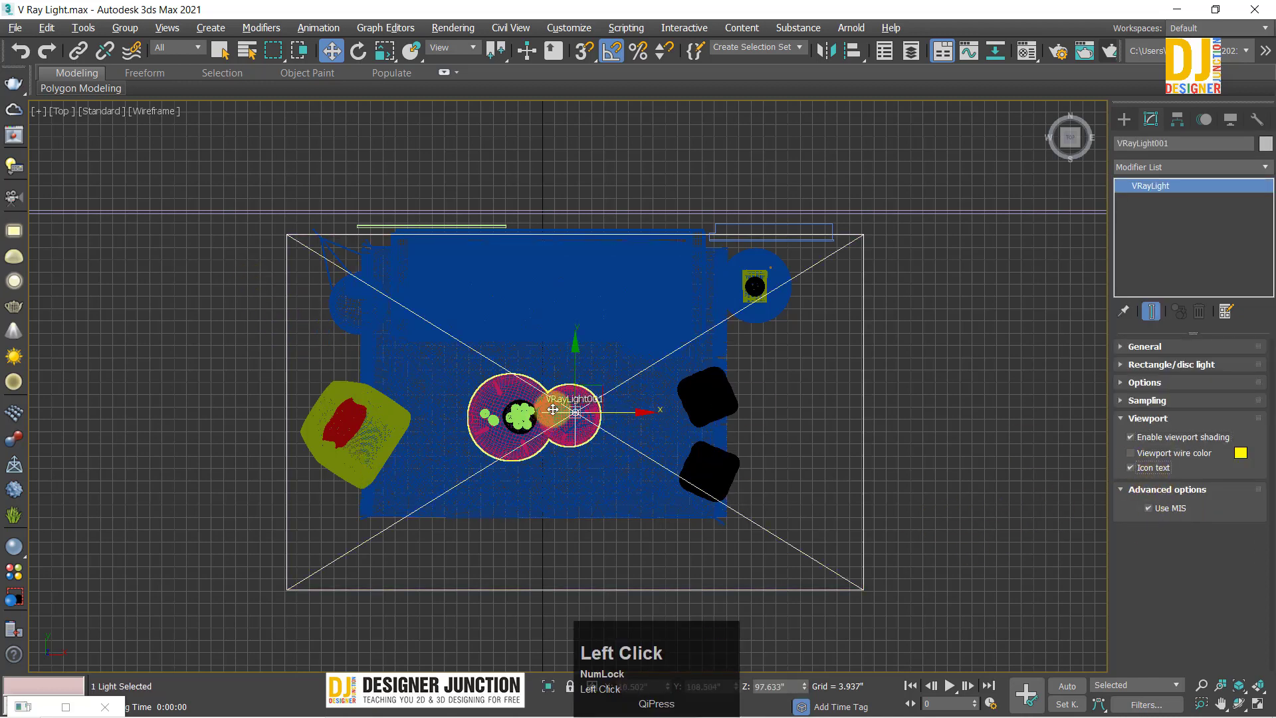
pyautogui.hotkey('alt', 'w')
pyautogui.hotkey('alt', 'w')
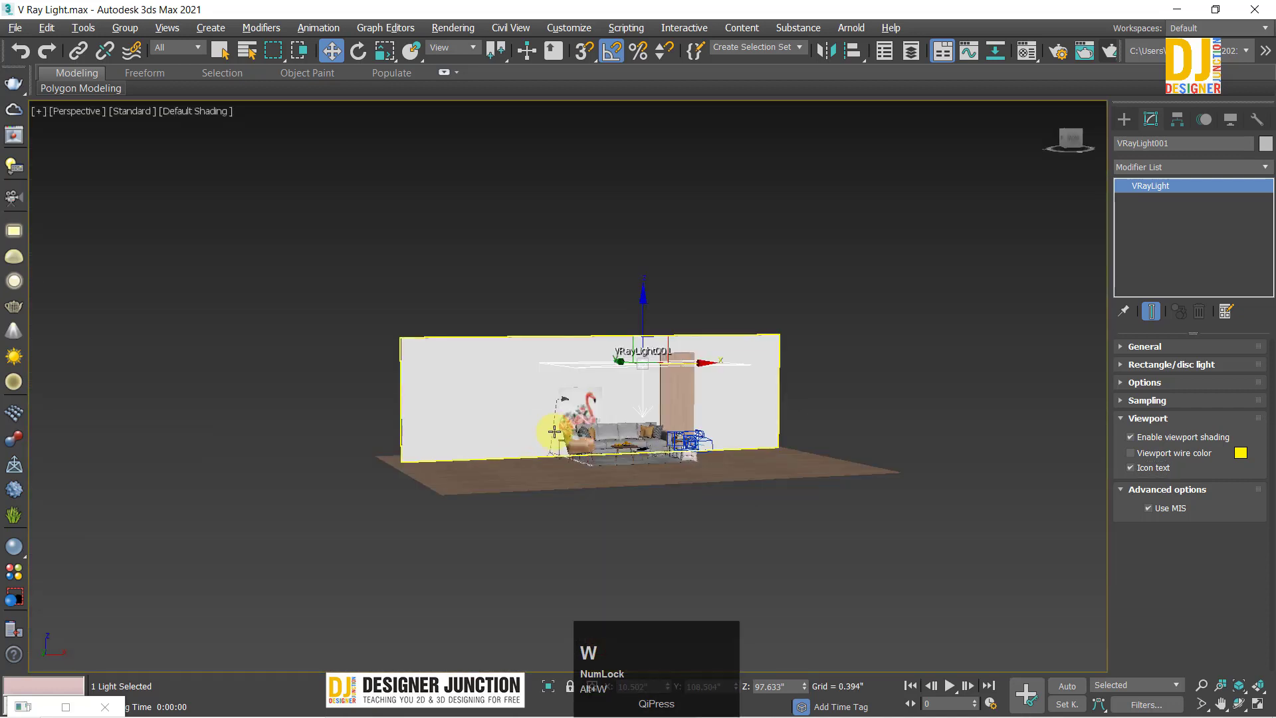
pyautogui.scroll(2, 798, 362)
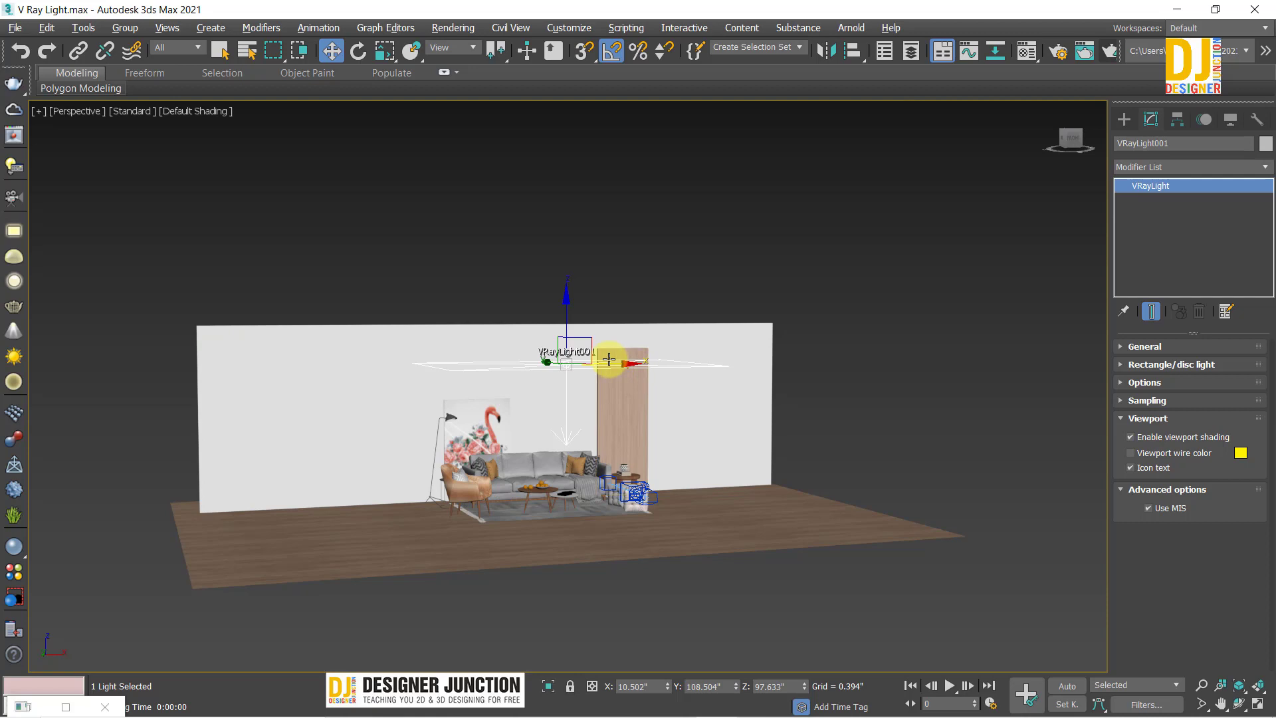
# Step: Copy the plane light past the wall's end along X, and turn off Icon text and Enable viewport shading on the copy
pyautogui.keyDown('shift'); pyautogui.moveTo(609, 359); pyautogui.dragTo(868, 372); pyautogui.keyUp('shift')
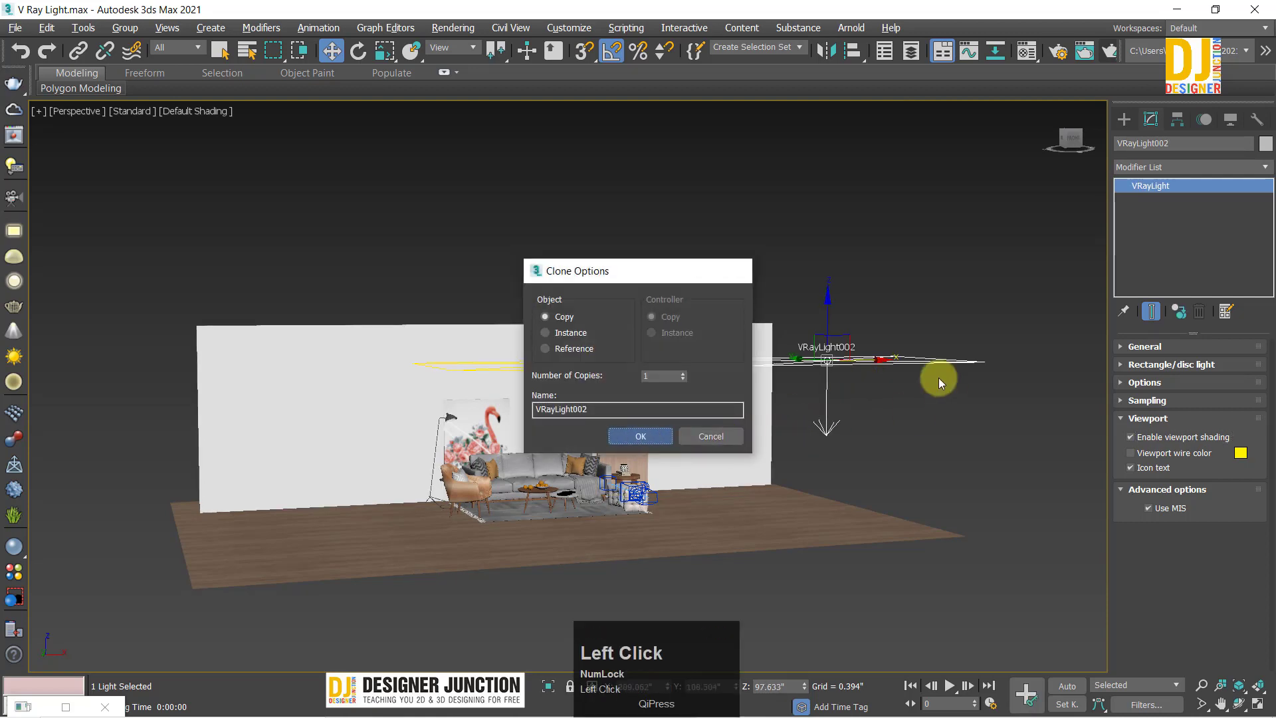
pyautogui.press('Return')
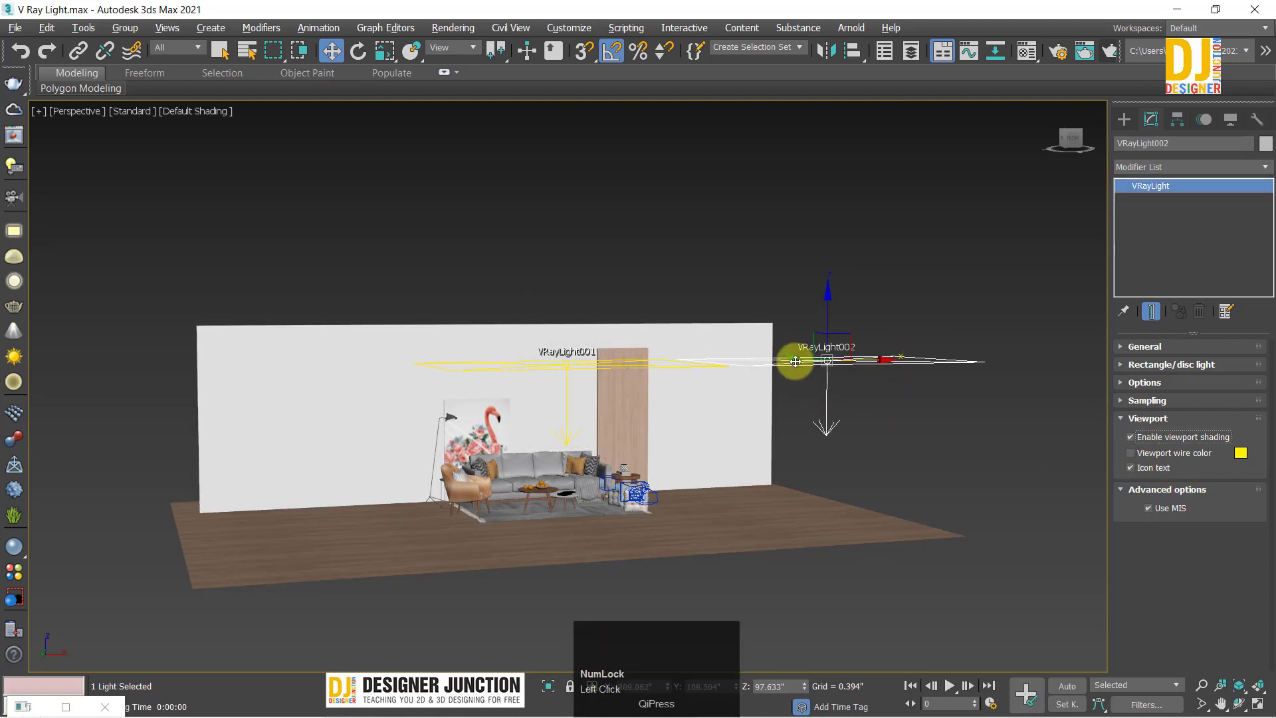
pyautogui.click(1145, 469)
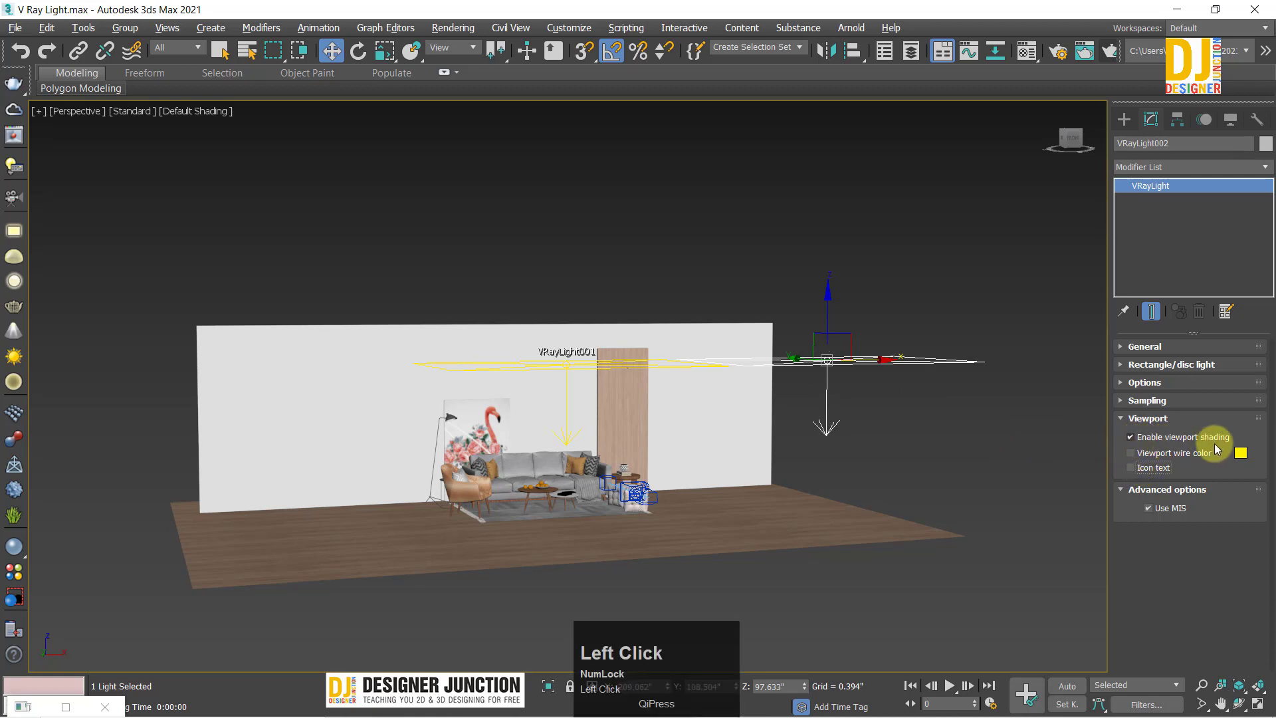
pyautogui.click(1143, 438)
pyautogui.press('space')
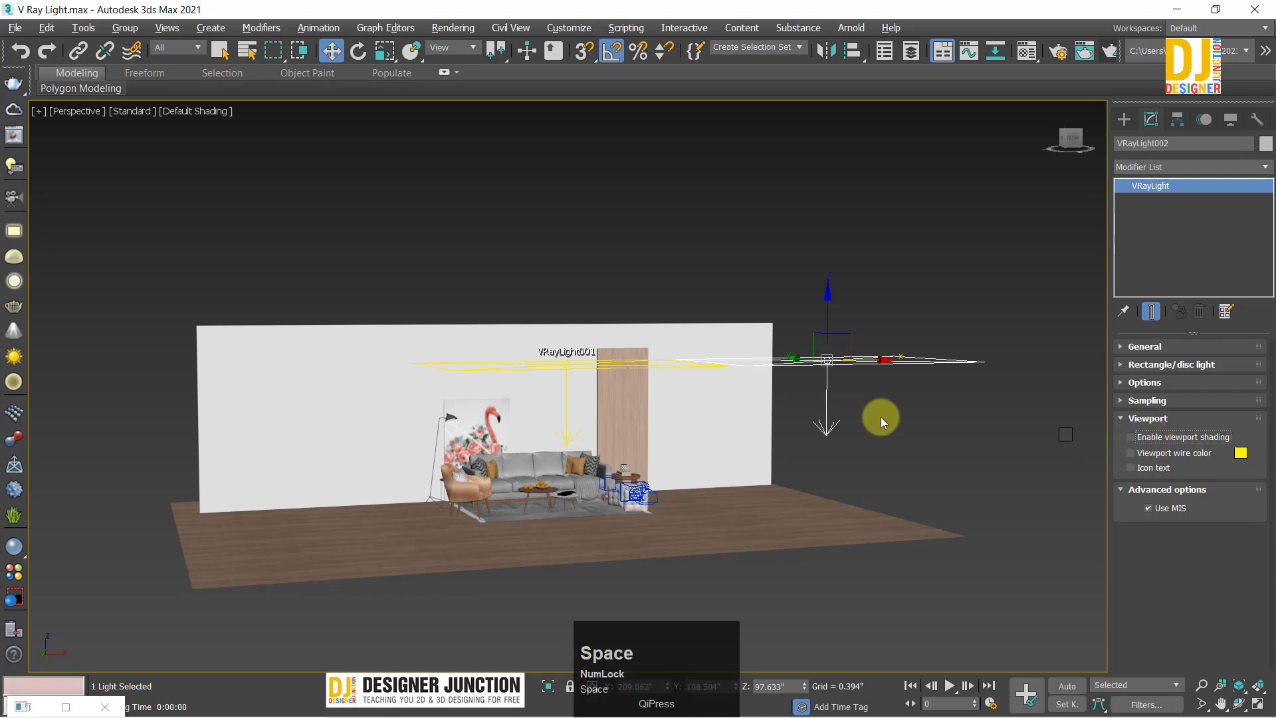
# Step: Compare the copied plane light with the original in the Perspective view, and delete the copy
pyautogui.scroll(5, 879, 417)
pyautogui.click(966, 424)
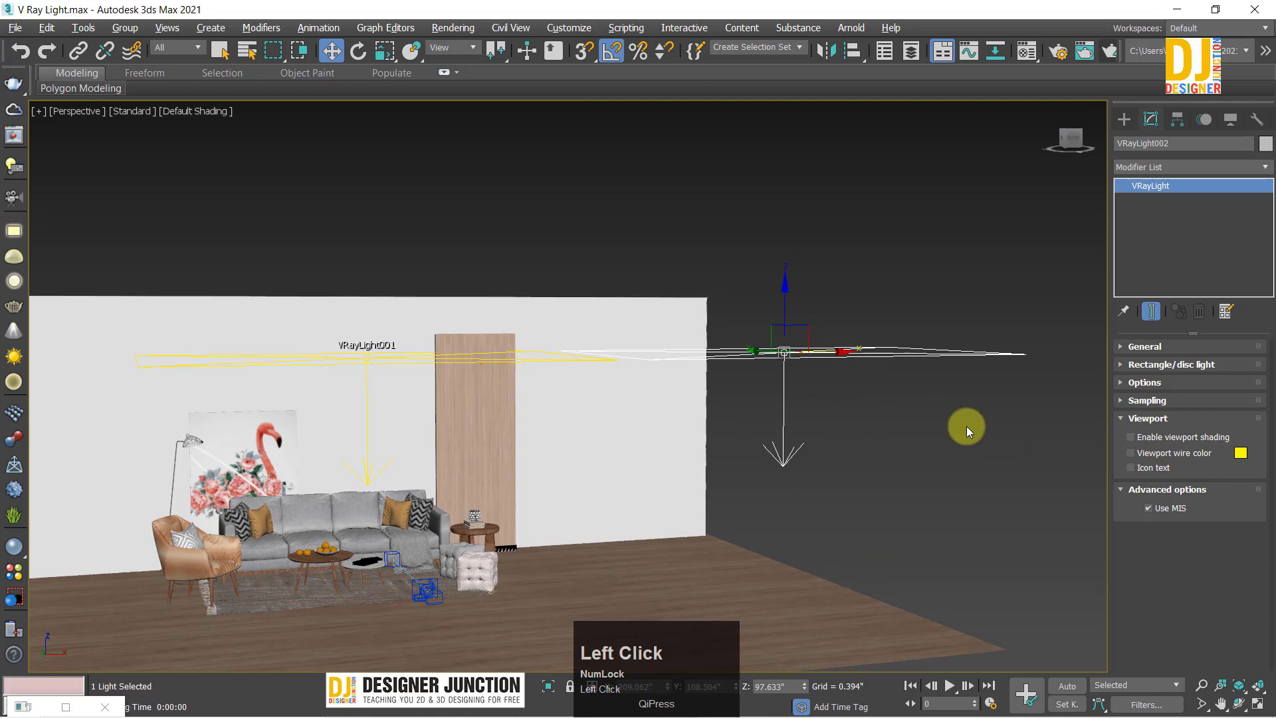
pyautogui.click(909, 444)
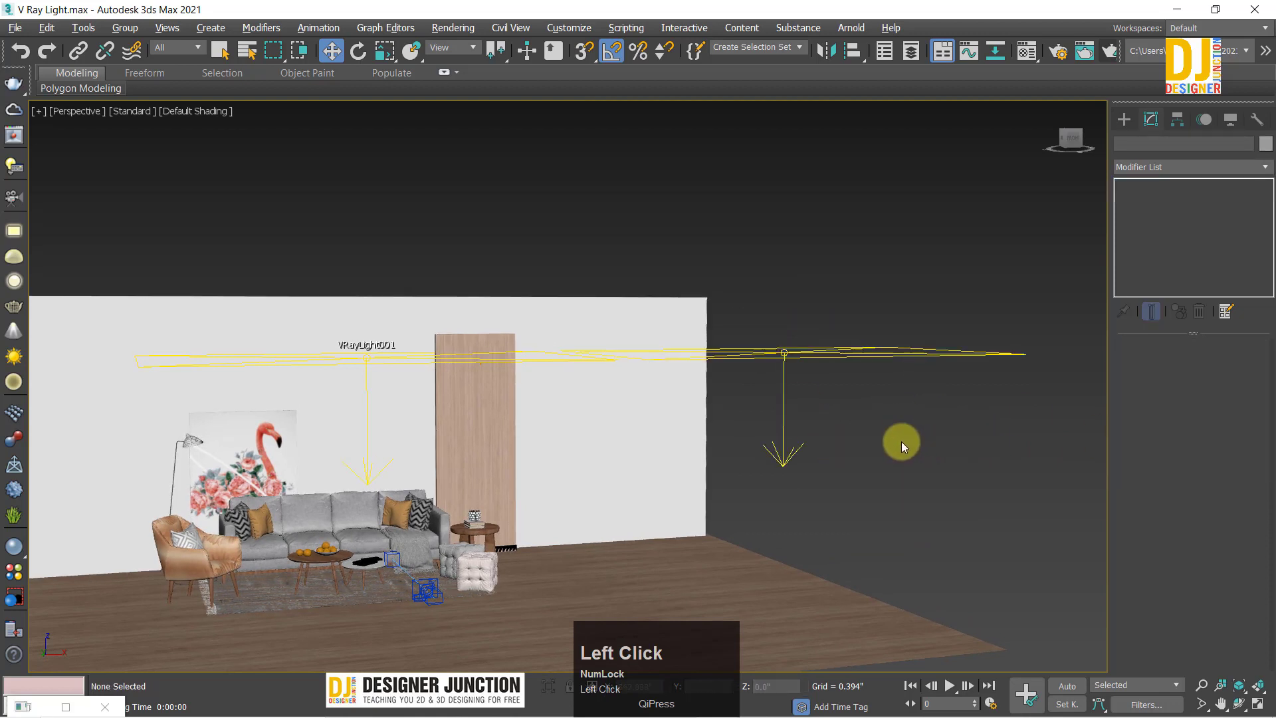
pyautogui.click(775, 346)
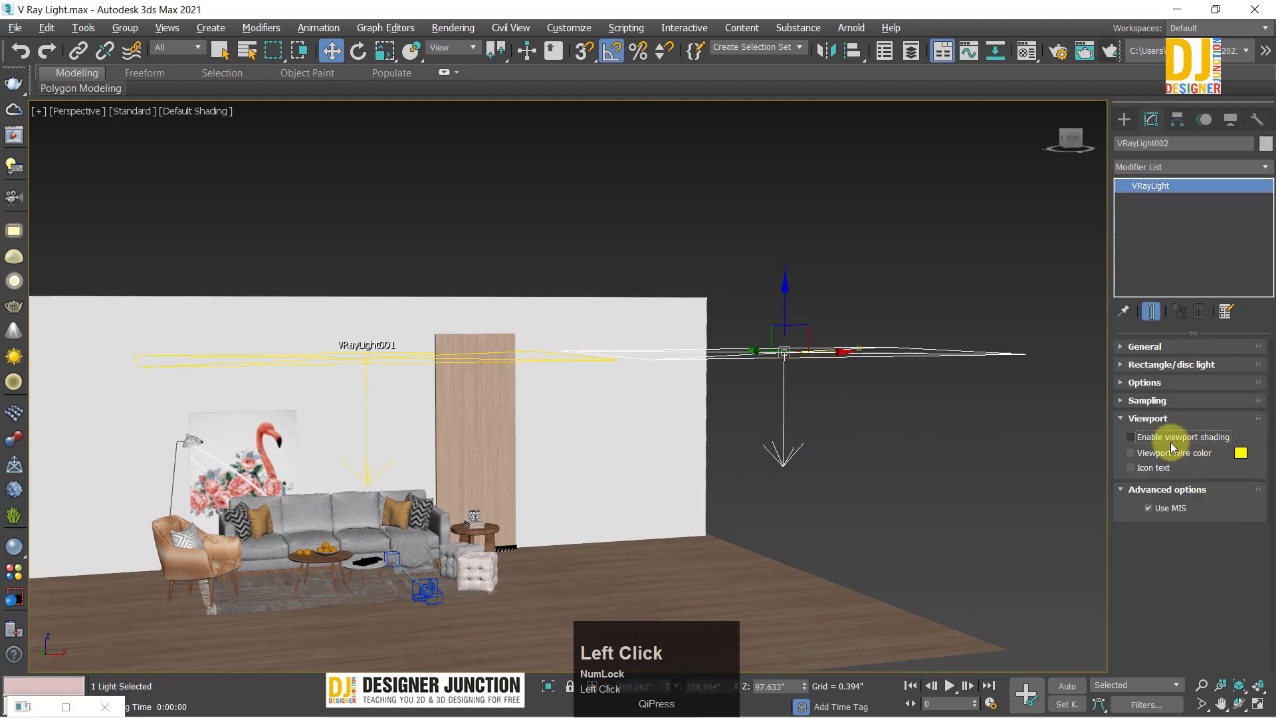
pyautogui.click(1130, 437)
pyautogui.press('Delete')
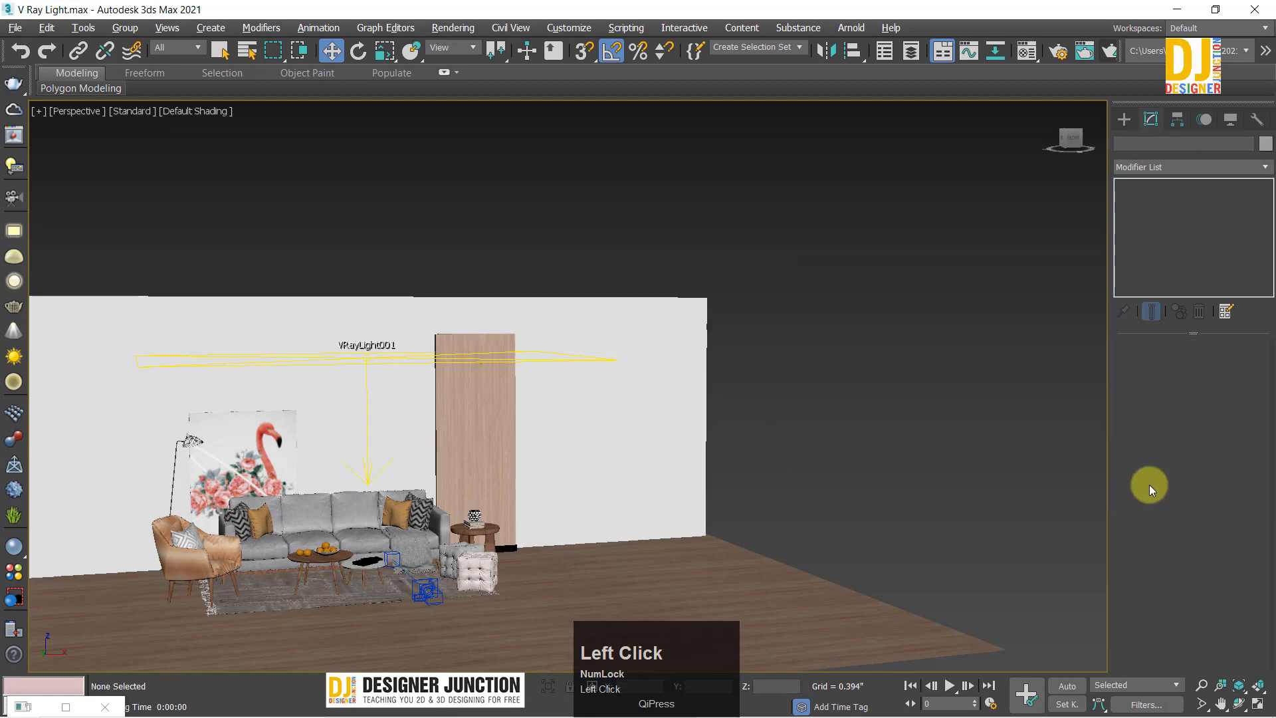
# Step: Select the original plane light in the Top view and turn off its Icon text
pyautogui.moveTo(433, 422); pyautogui.dragTo(584, 390, button='middle')
pyautogui.scroll(-3, 645, 392)
pyautogui.hotkey('alt', 'w')
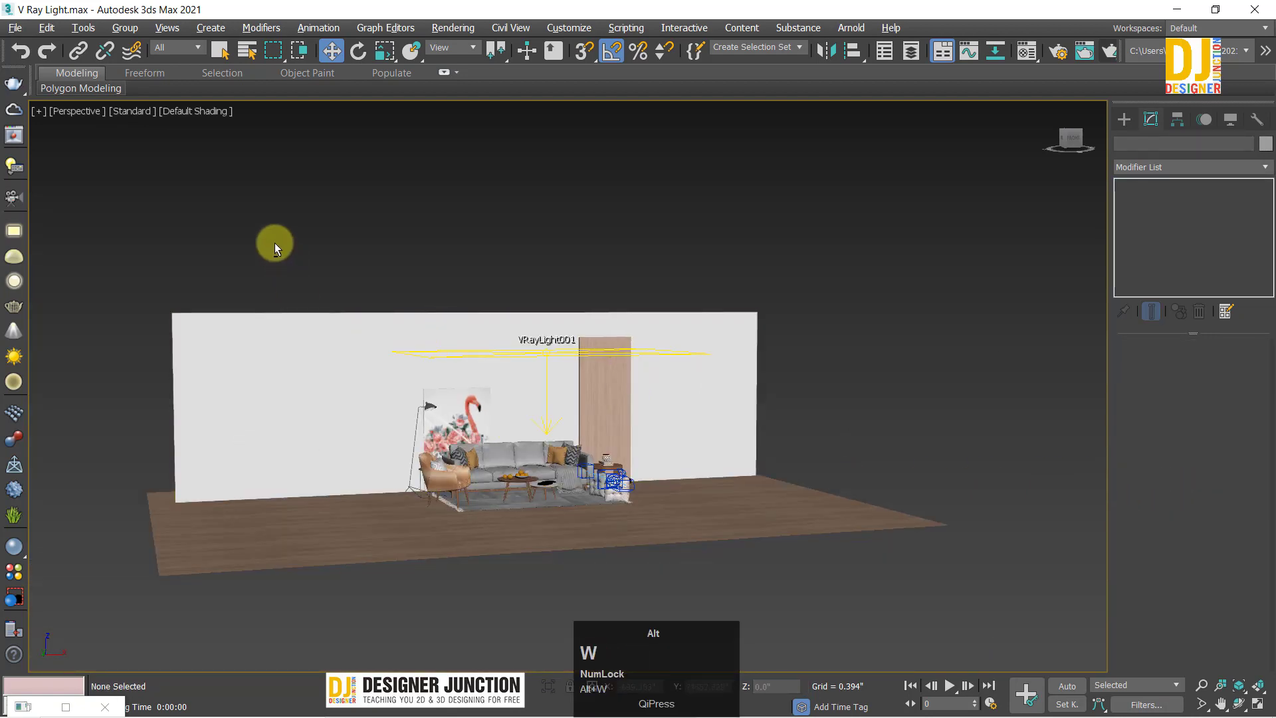
pyautogui.click(286, 253)
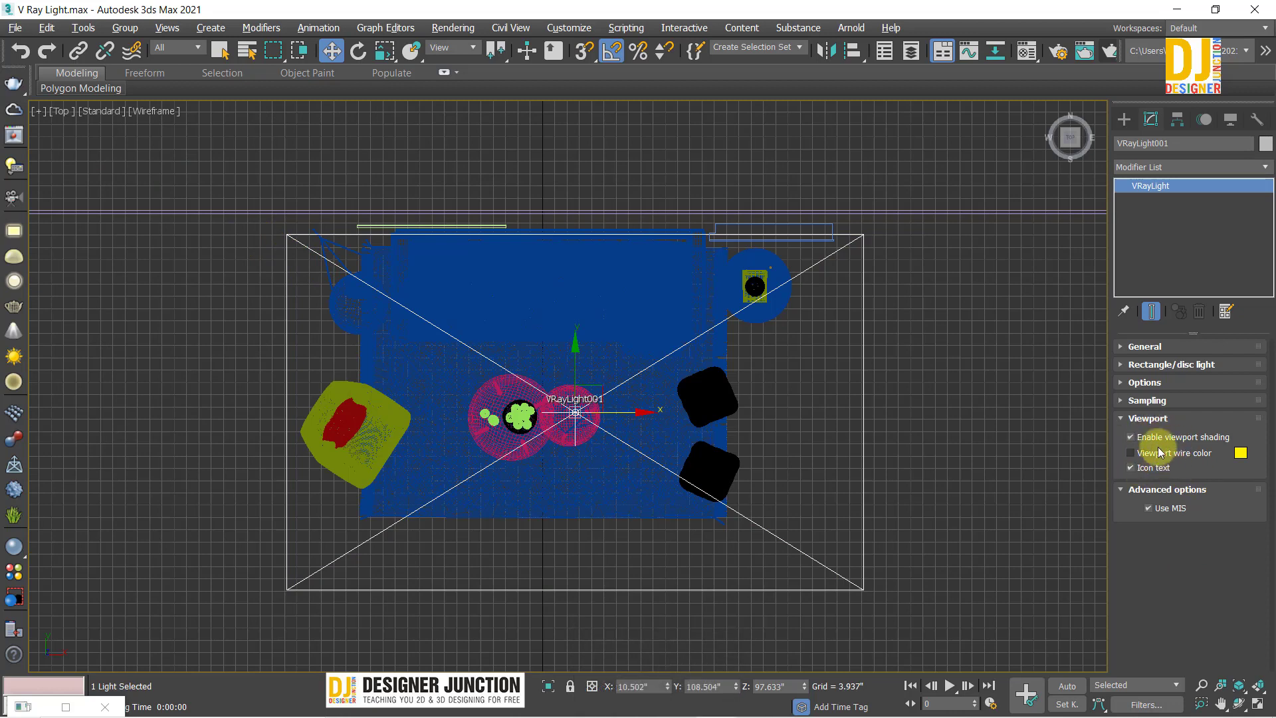
pyautogui.click(1131, 467)
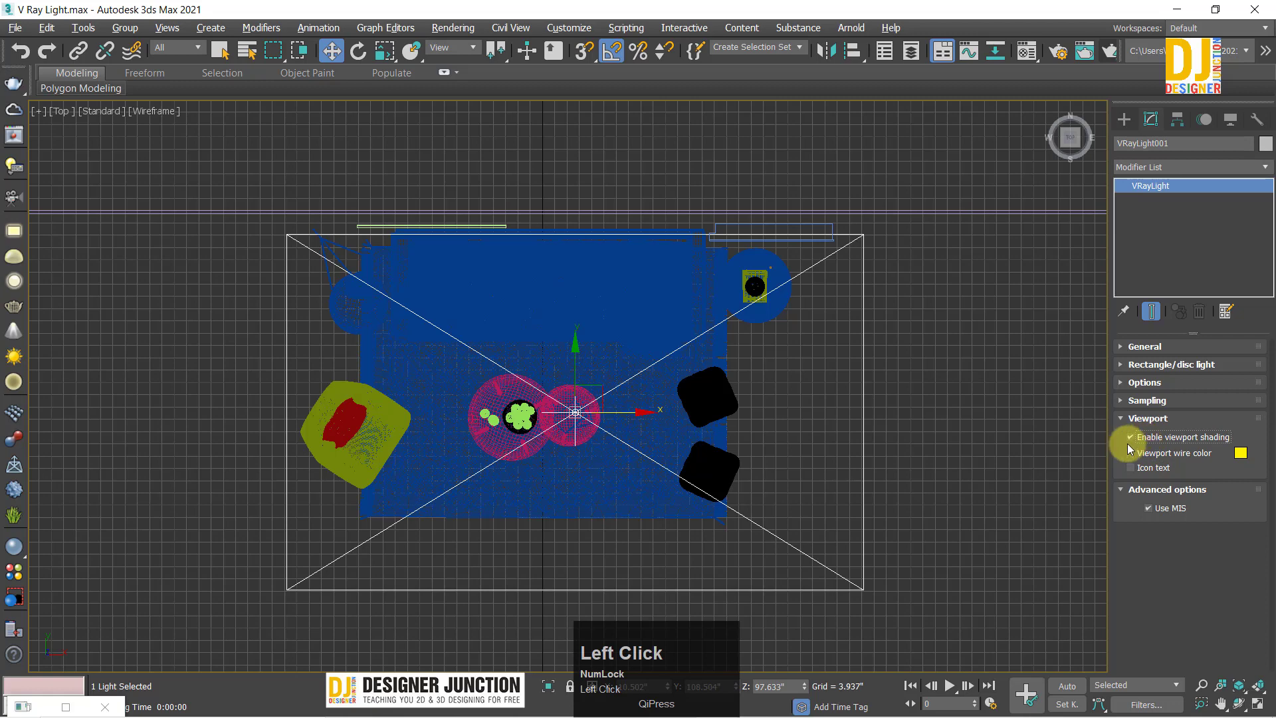
# Step: Show the camera view with the plane light selected, and turn off its Enable viewport shading
pyautogui.click(850, 537)
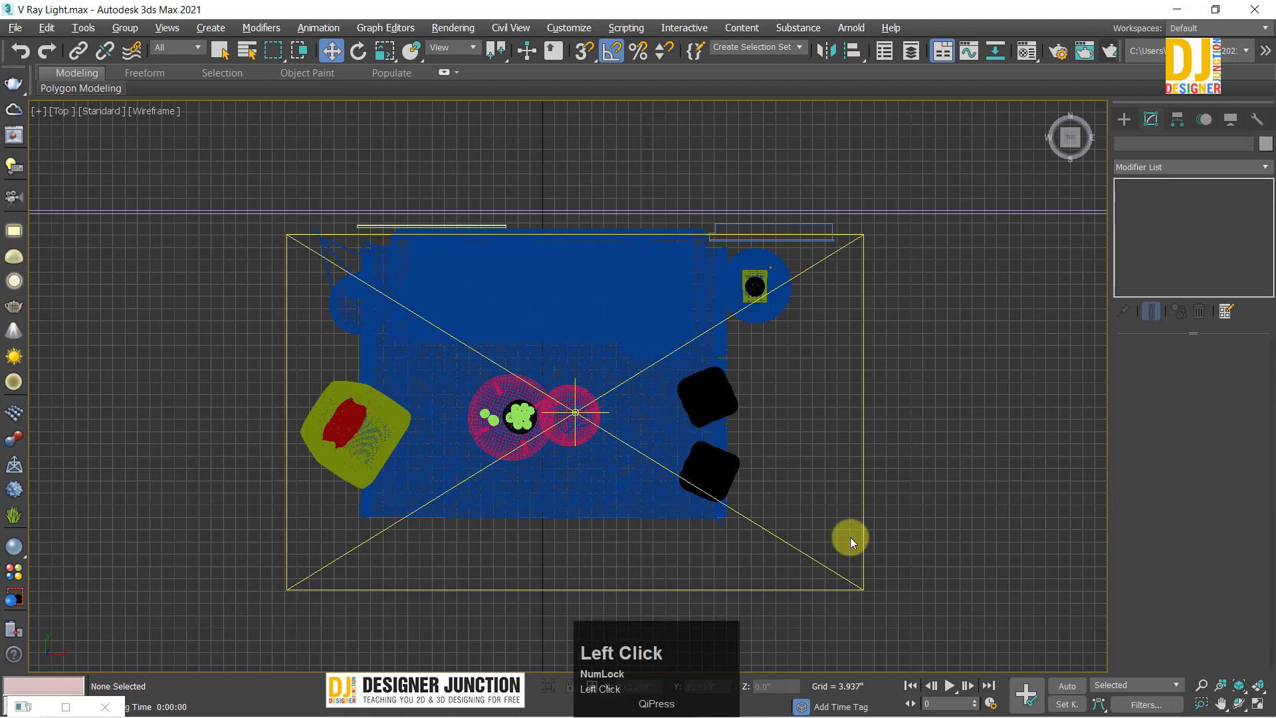
pyautogui.hotkey('alt', 'w')
pyautogui.hotkey('alt', 'w')
pyautogui.hotkey('alt', 'w')
pyautogui.hotkey('alt', 'w')
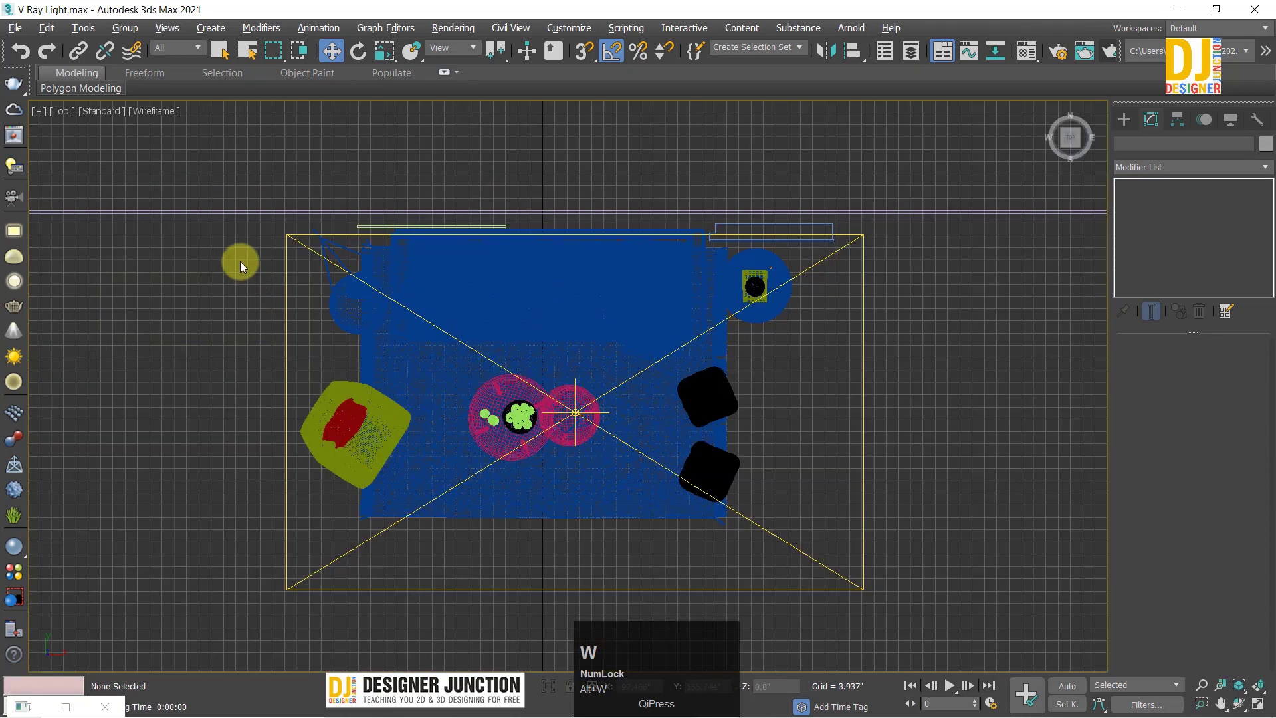
pyautogui.click(304, 314)
pyautogui.hotkey('alt', 'w')
pyautogui.hotkey('alt', 'w')
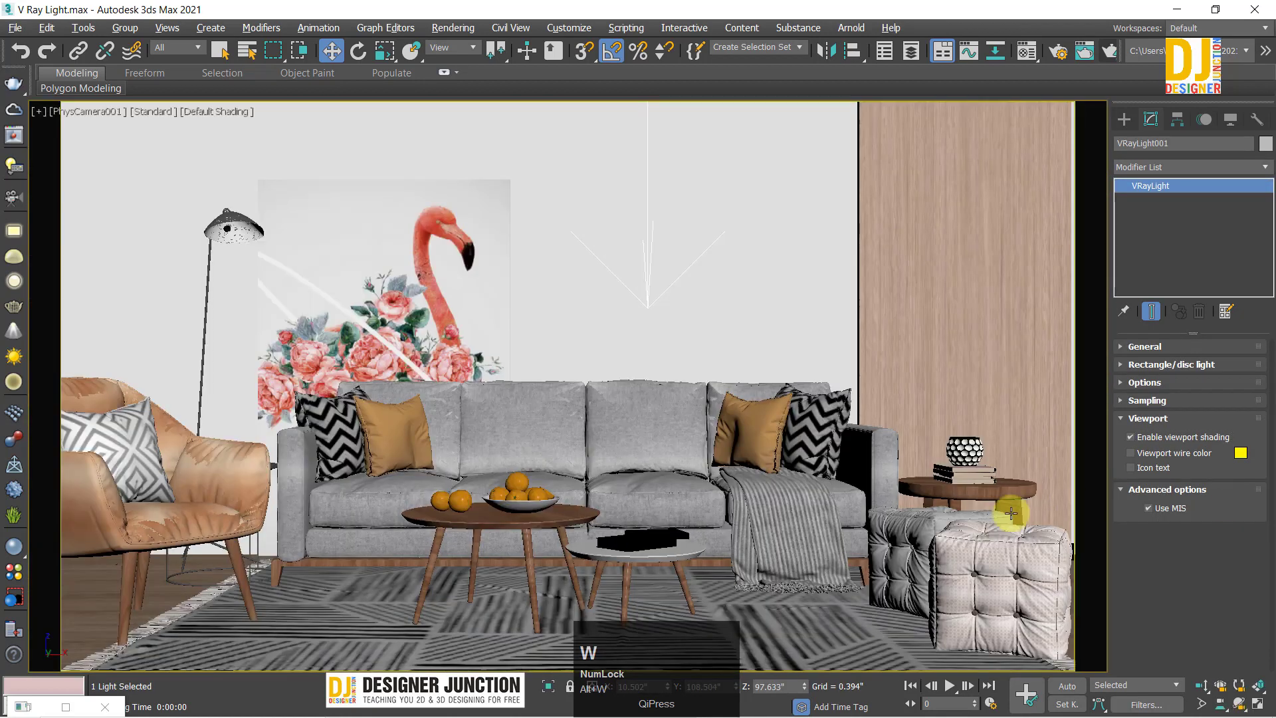
pyautogui.click(1137, 437)
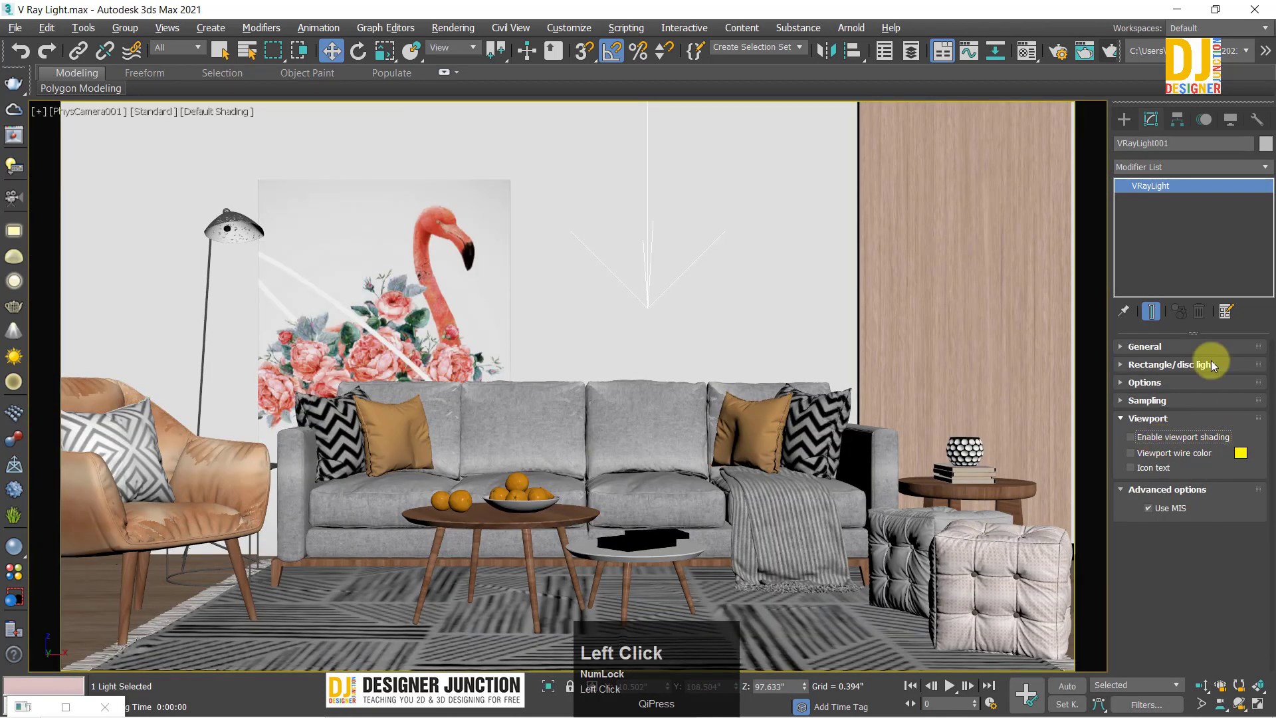
# Step: Start a test render of the camera view, inspect it, and close the frame buffer
pyautogui.click(1111, 51)
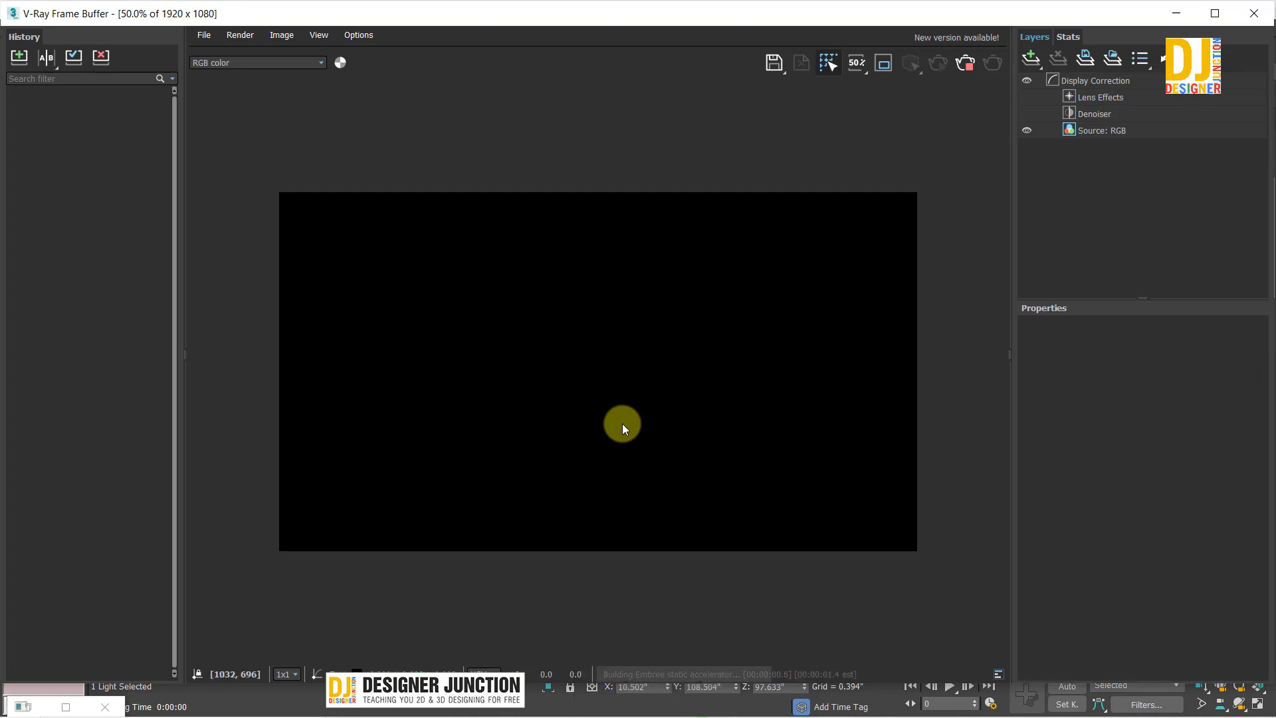
pyautogui.scroll(-1, 622, 424)
pyautogui.scroll(1, 584, 394)
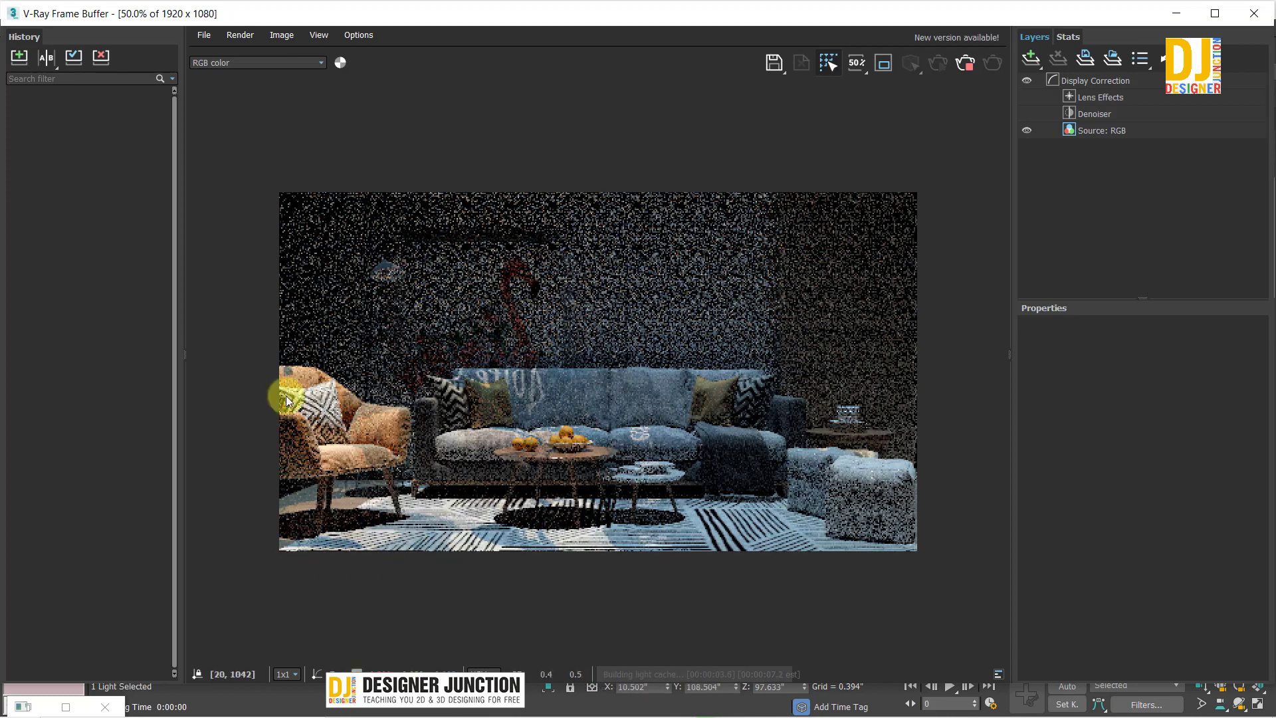
pyautogui.click(1254, 13)
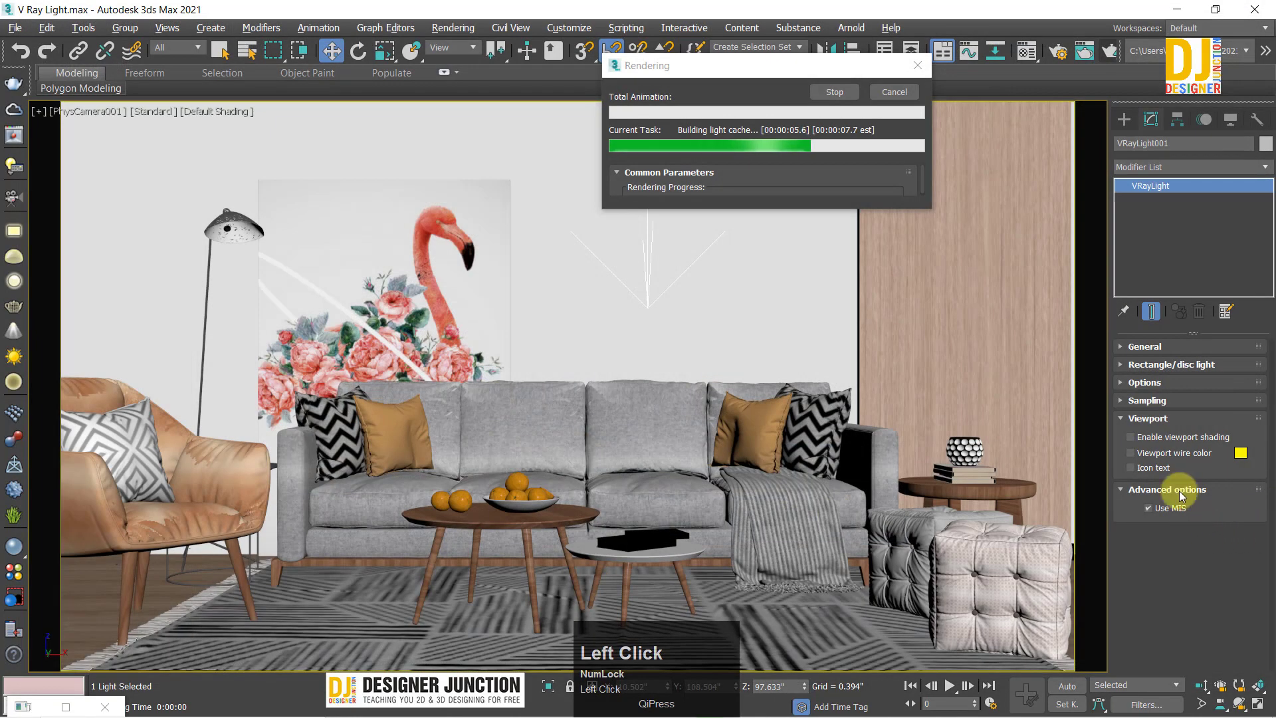
# Step: Turn on Enable viewport shading for the plane light and collapse its Viewport settings
pyautogui.click(1137, 439)
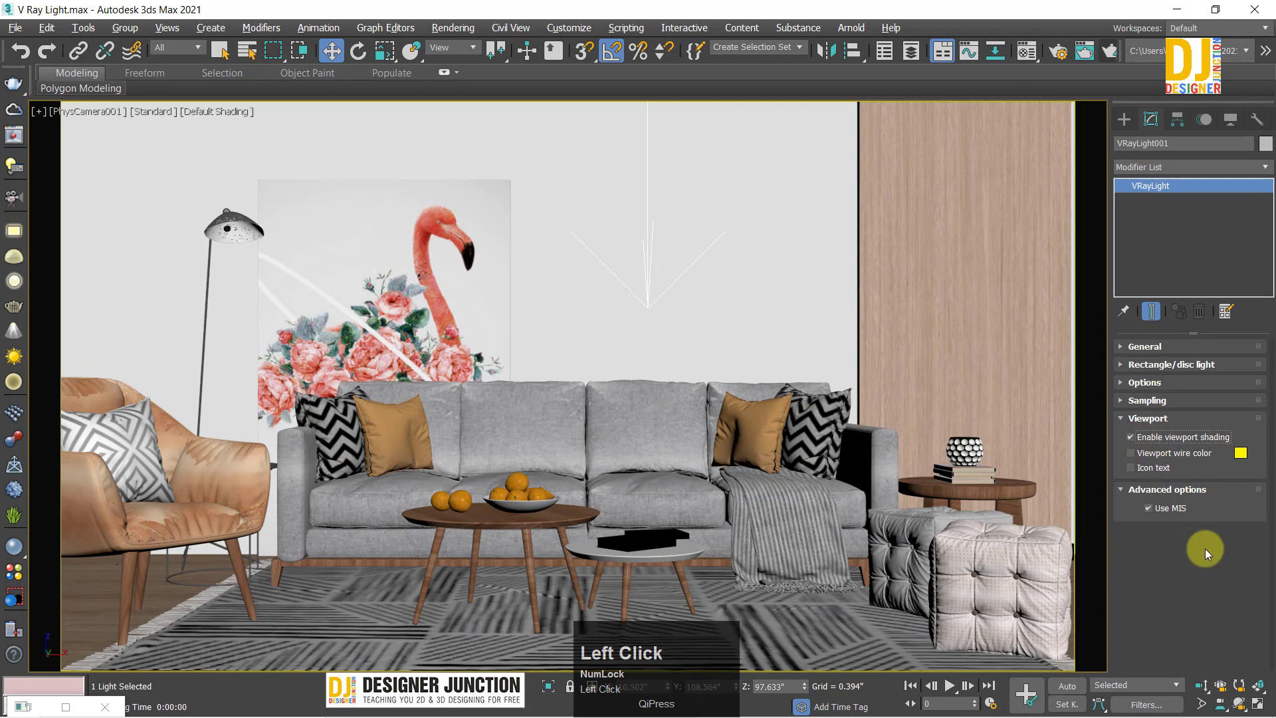
pyautogui.click(1147, 418)
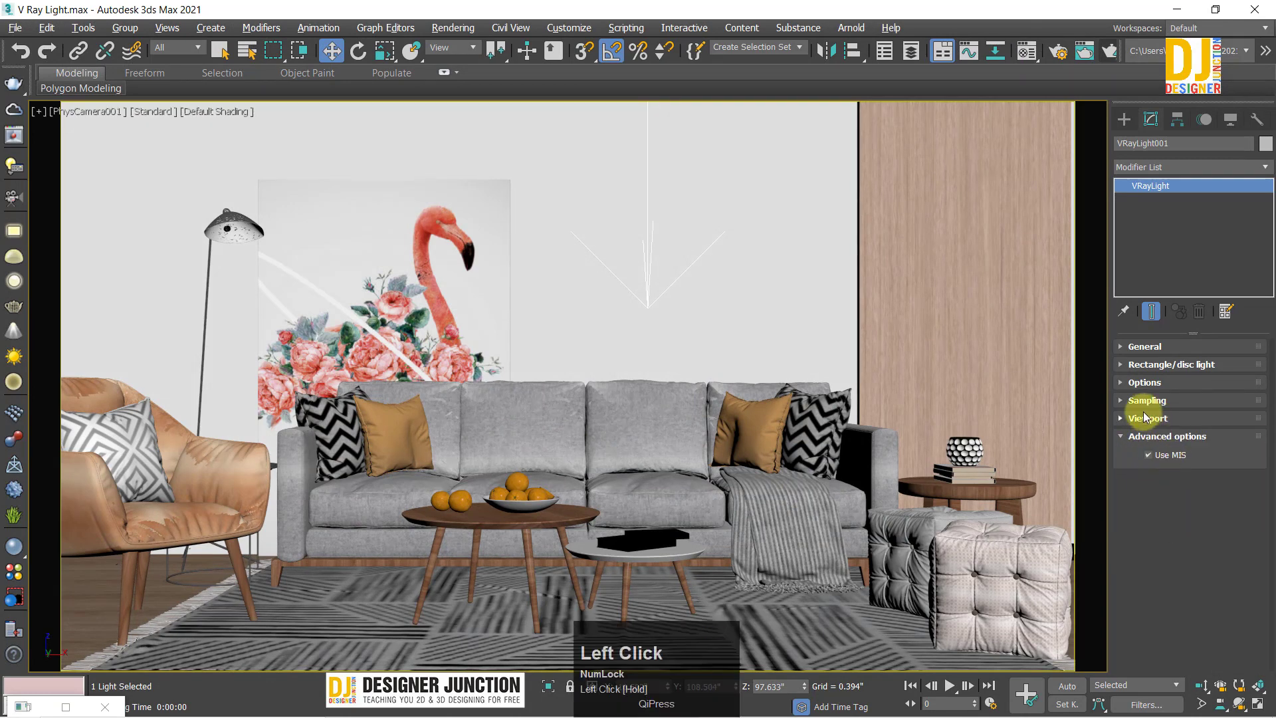
# Step: Test render the camera view, close the frame buffer and collapse the plane light's Advanced options
pyautogui.click(1146, 436)
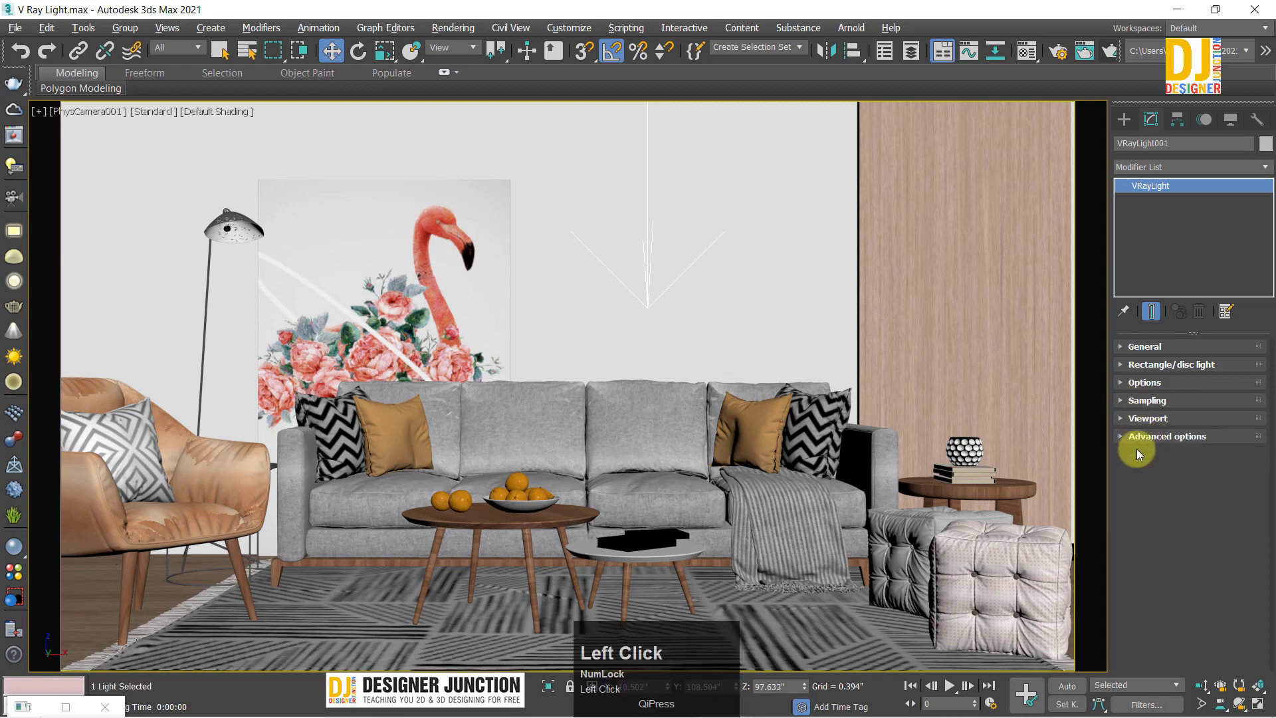
pyautogui.hotkey('shift', 'q')
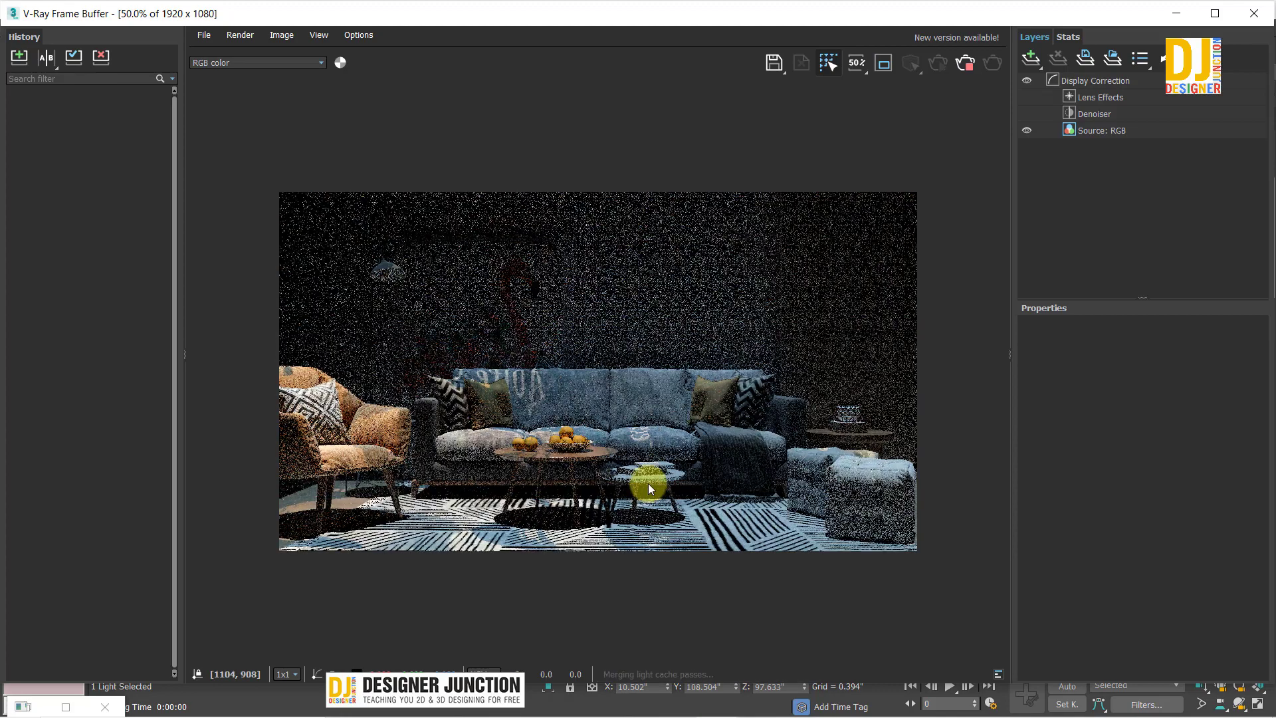
pyautogui.click(1254, 13)
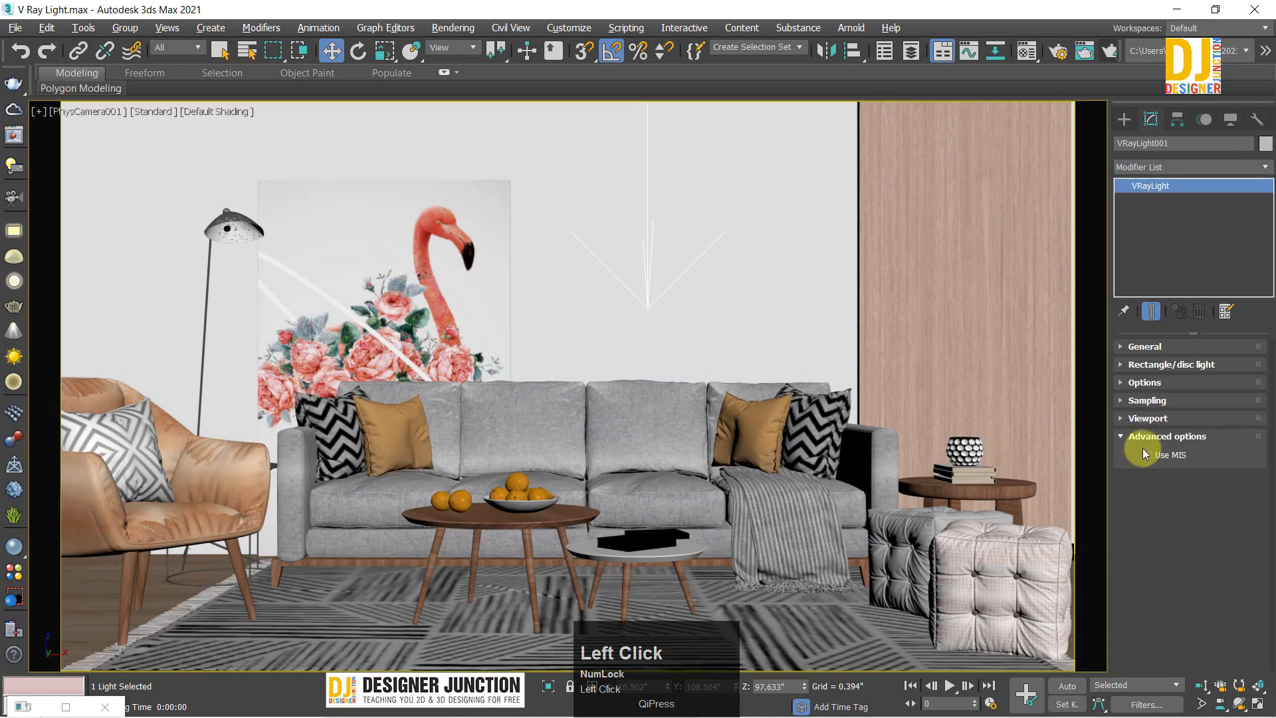
pyautogui.click(1135, 439)
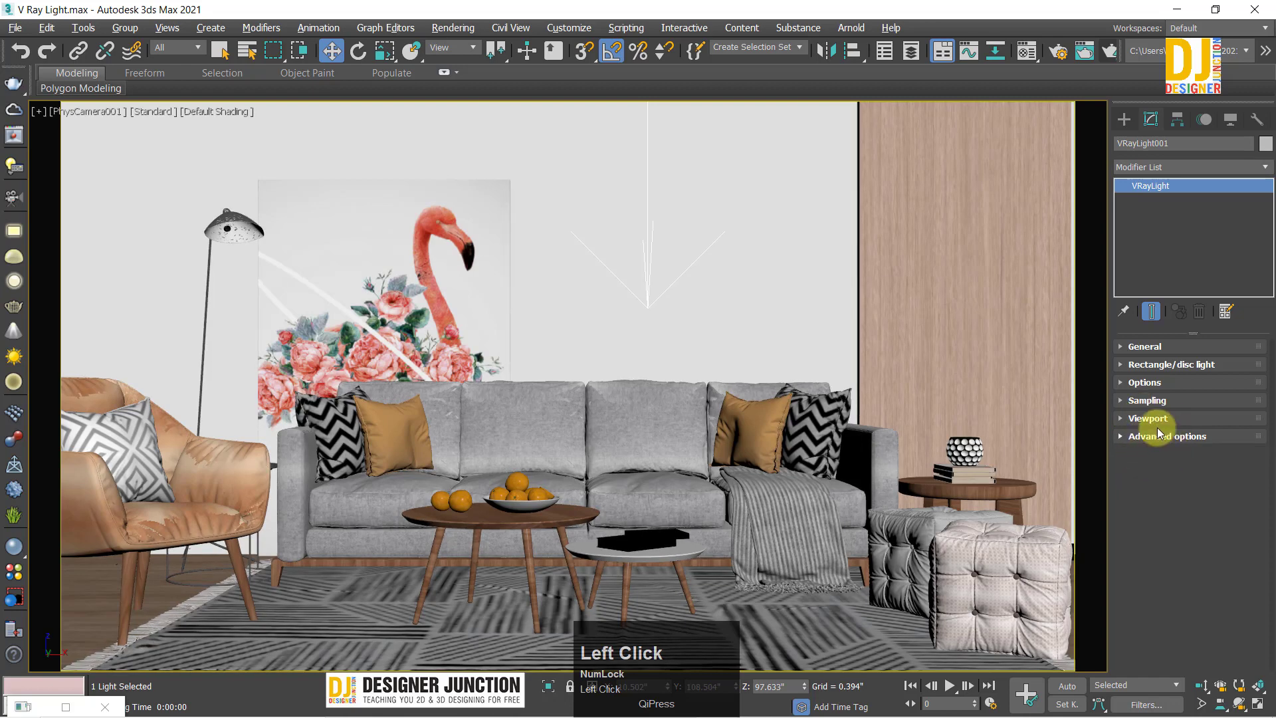
# Step: Review the plane light's Viewport, Sampling, Options and Rectangle/disc light settings
pyautogui.click(1157, 419)
pyautogui.click(1157, 420)
pyautogui.click(1158, 401)
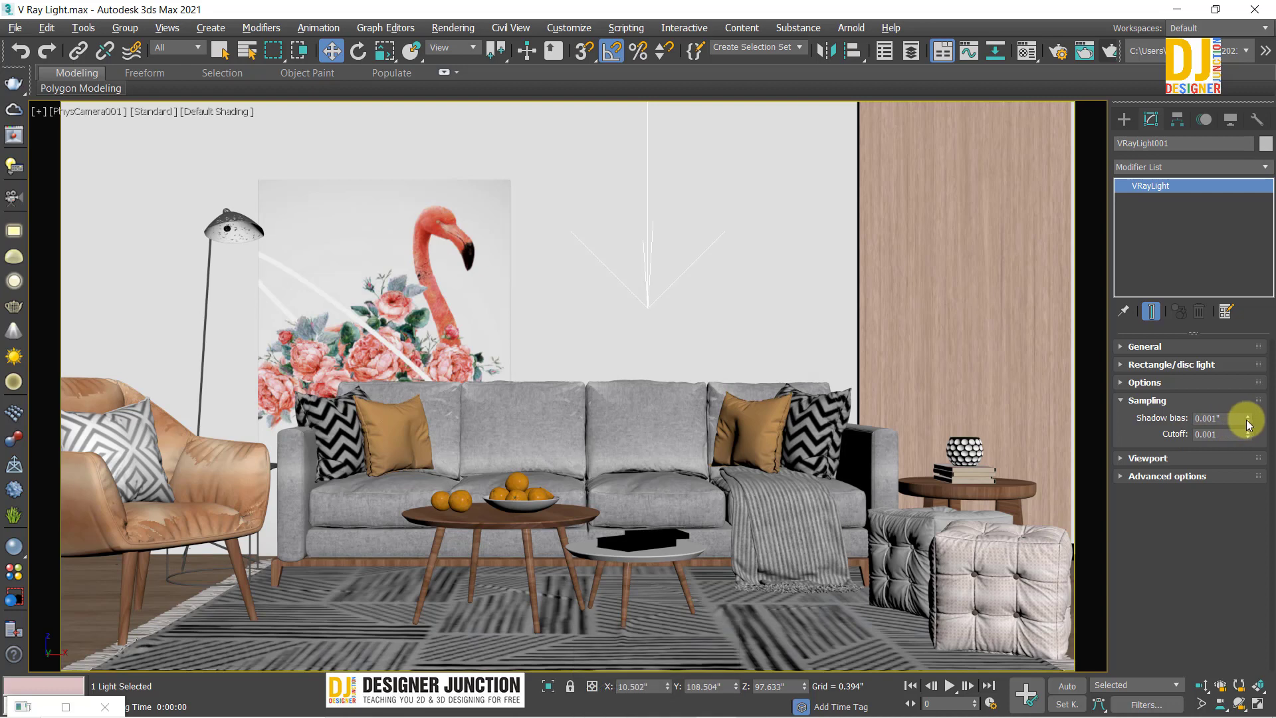
pyautogui.click(1146, 383)
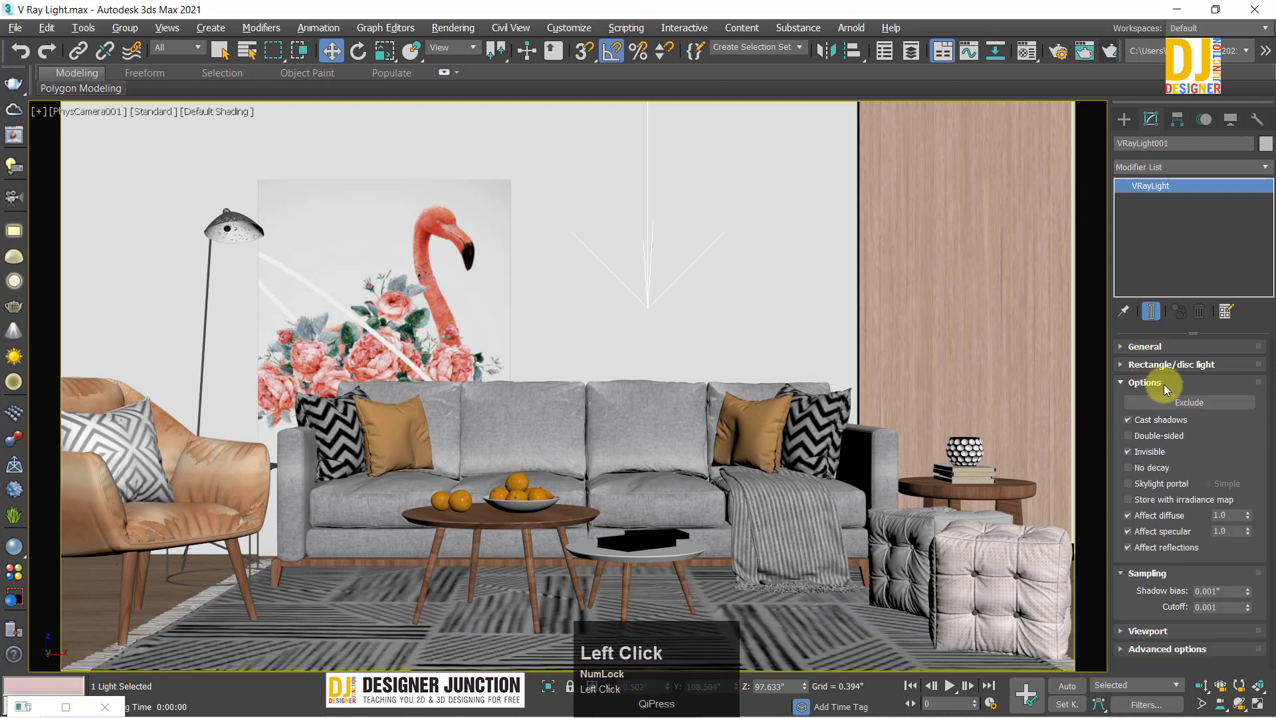
pyautogui.click(1153, 365)
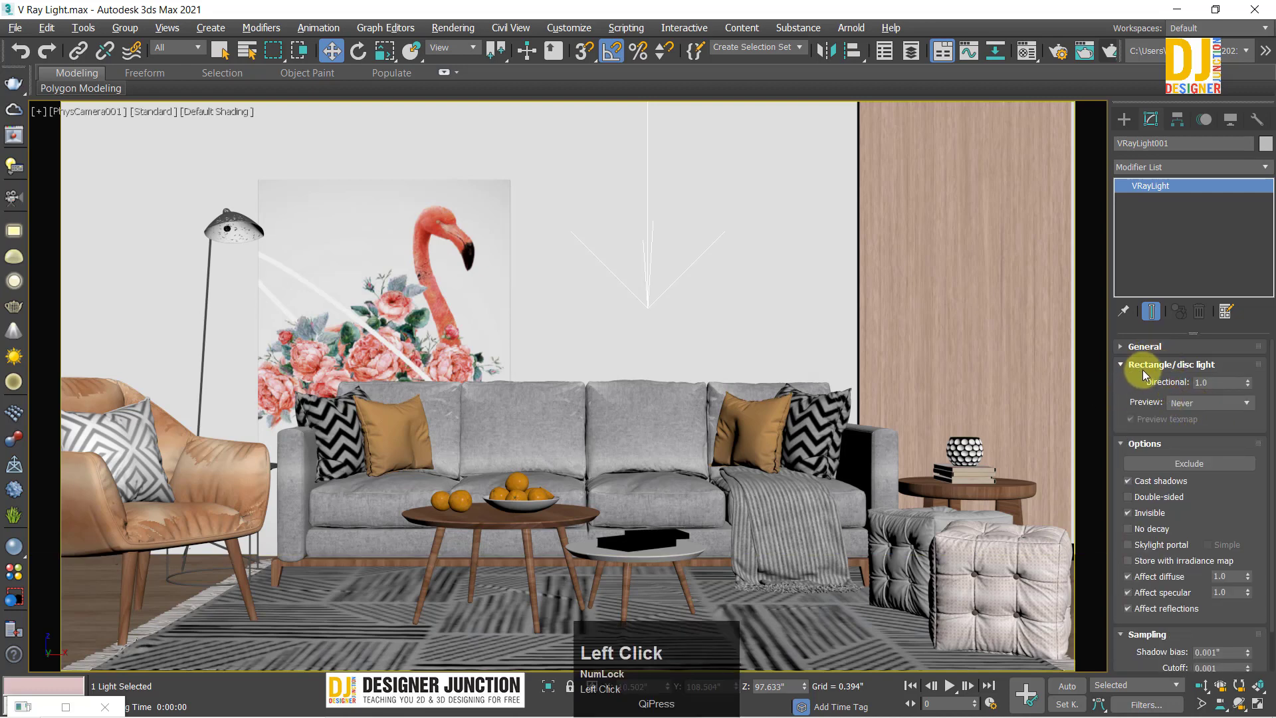
pyautogui.click(1156, 367)
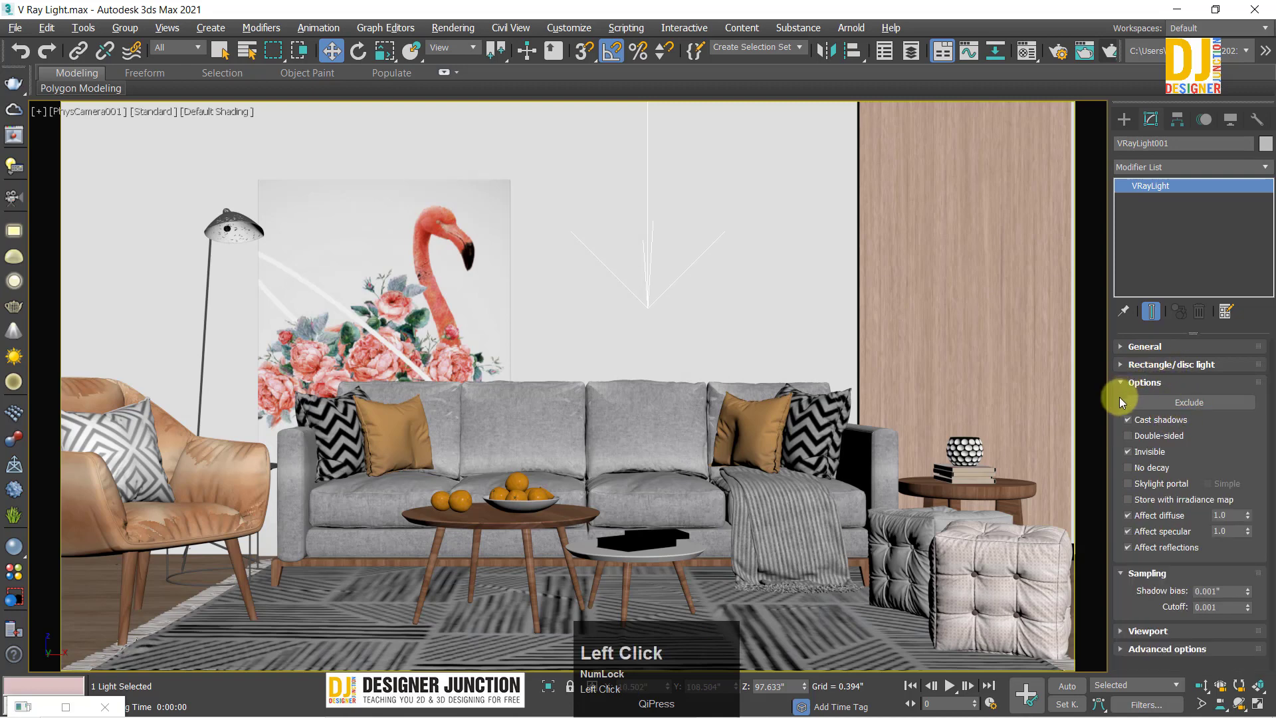
pyautogui.click(1151, 365)
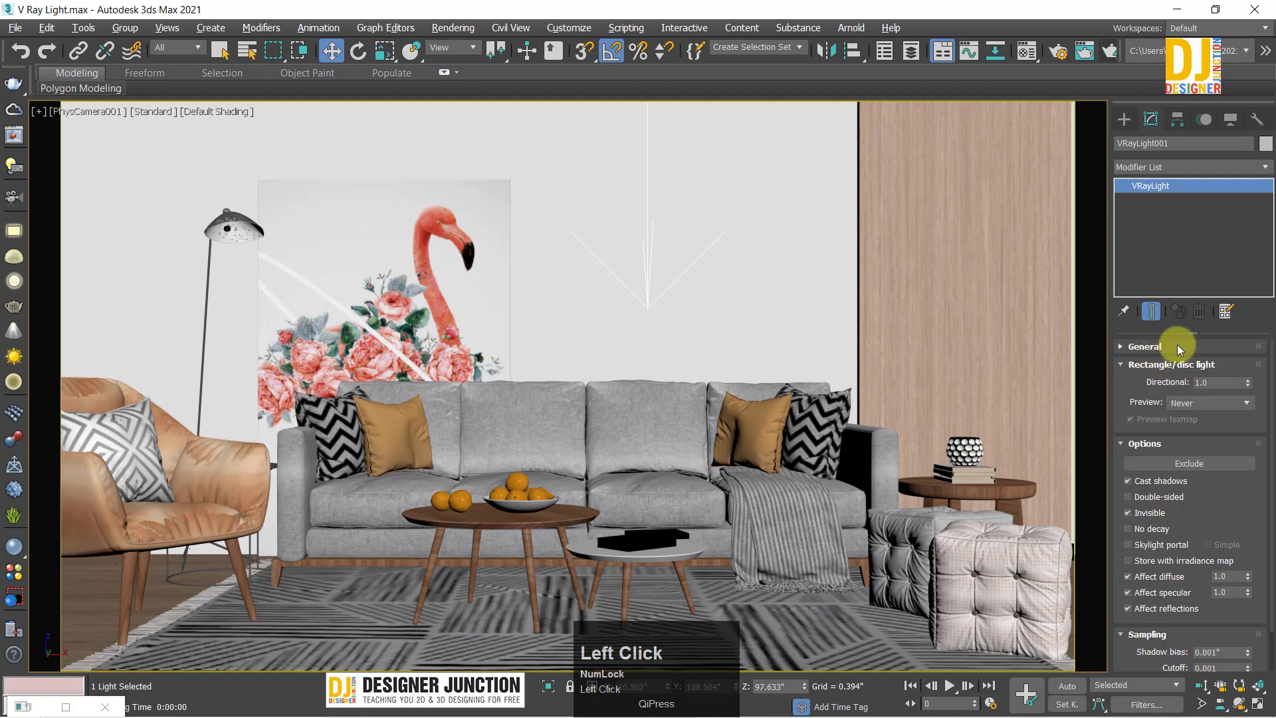
# Step: Turn off Texture in the plane light's General settings
pyautogui.click(1178, 346)
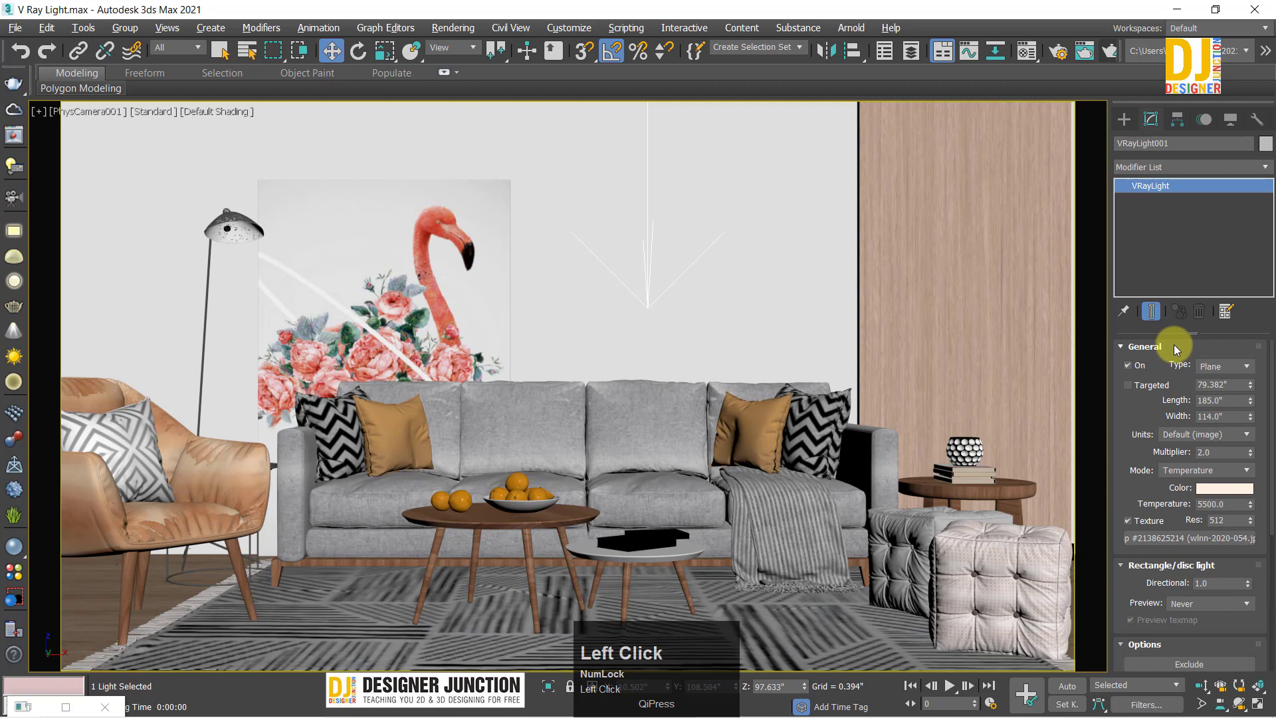
pyautogui.click(1143, 525)
pyautogui.click(1226, 470)
pyautogui.click(1189, 497)
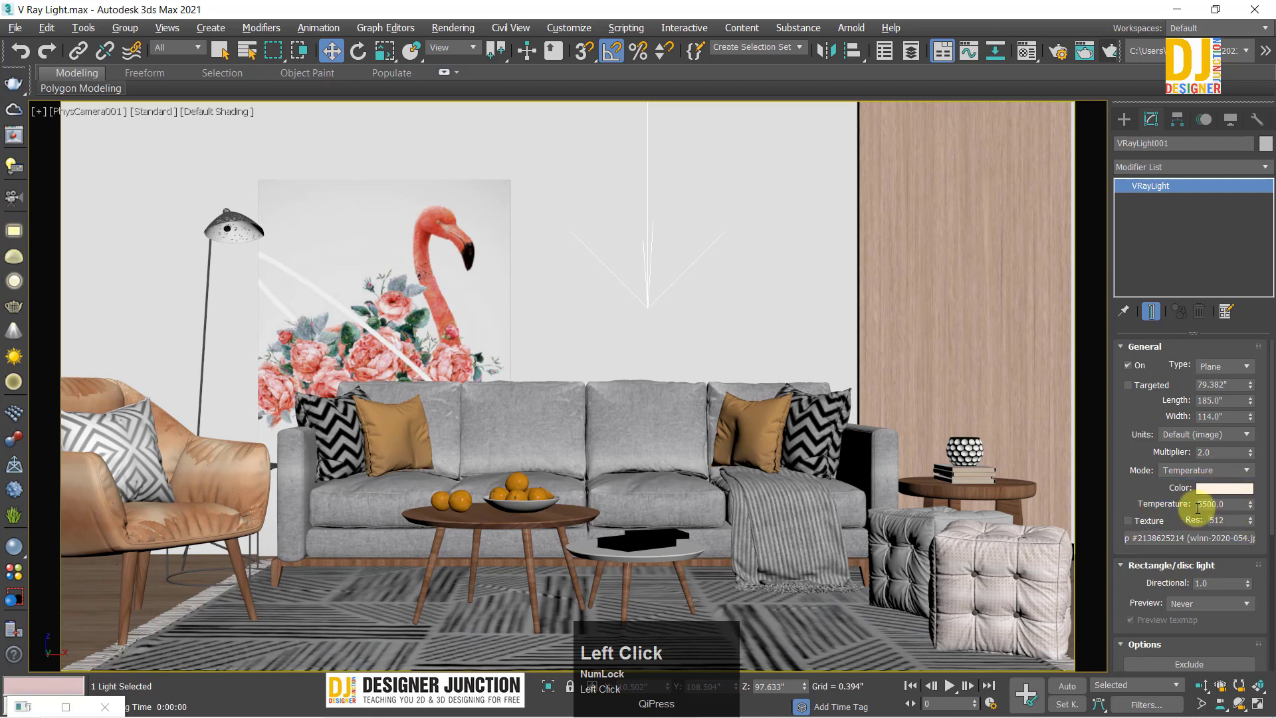
pyautogui.rightClick(781, 408)
pyautogui.click(1139, 470)
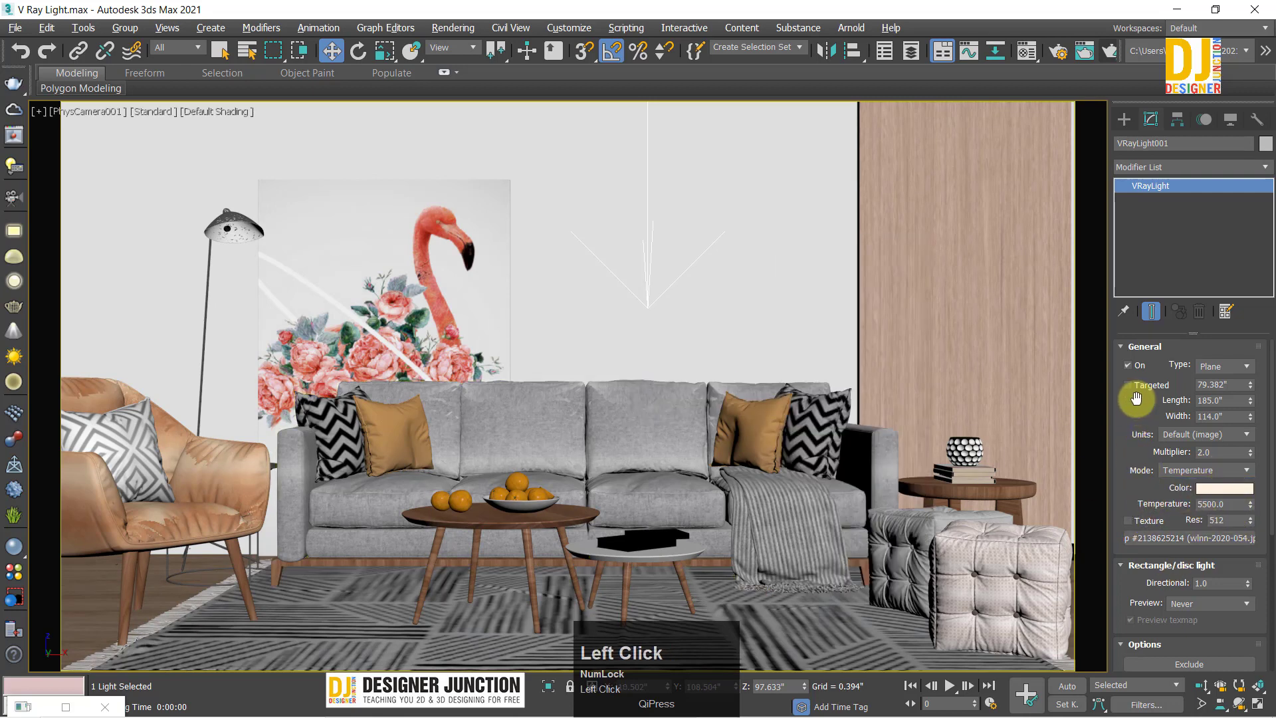
# Step: Collapse the General, Options and Rectangle/disc light settings, then test render the camera view and close the frame buffer
pyautogui.click(1142, 348)
pyautogui.click(1120, 442)
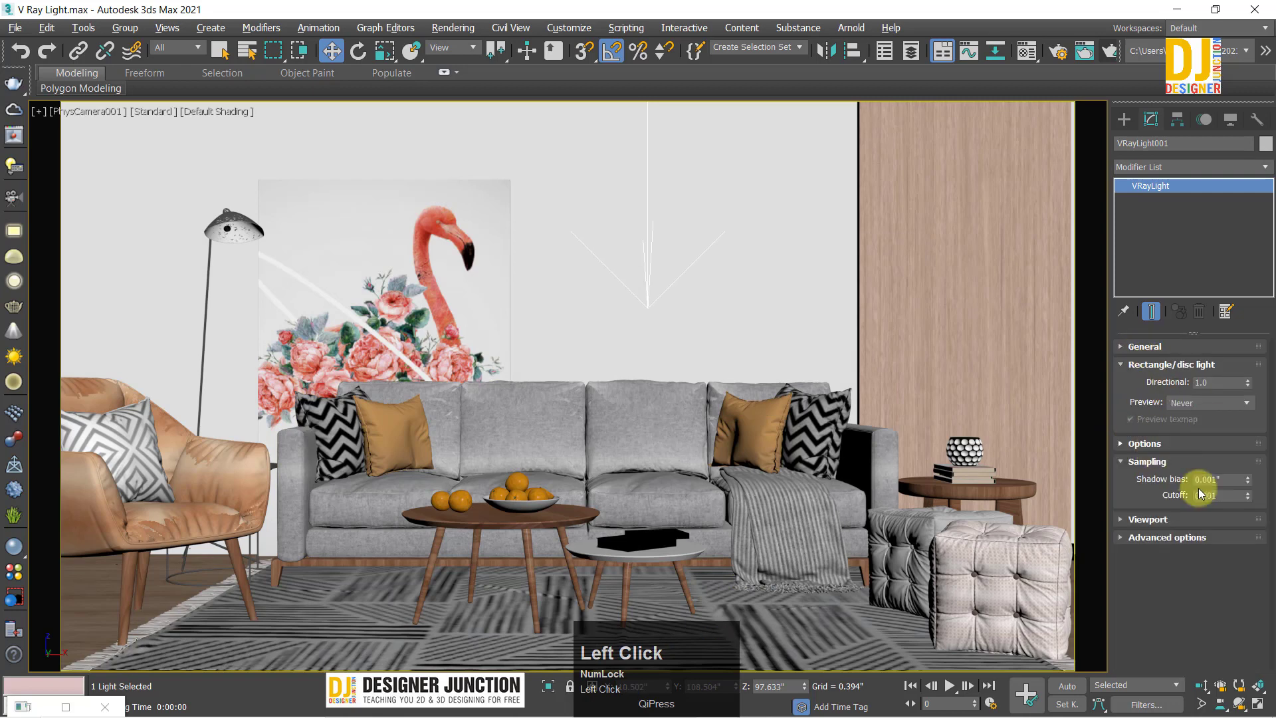
pyautogui.click(1146, 365)
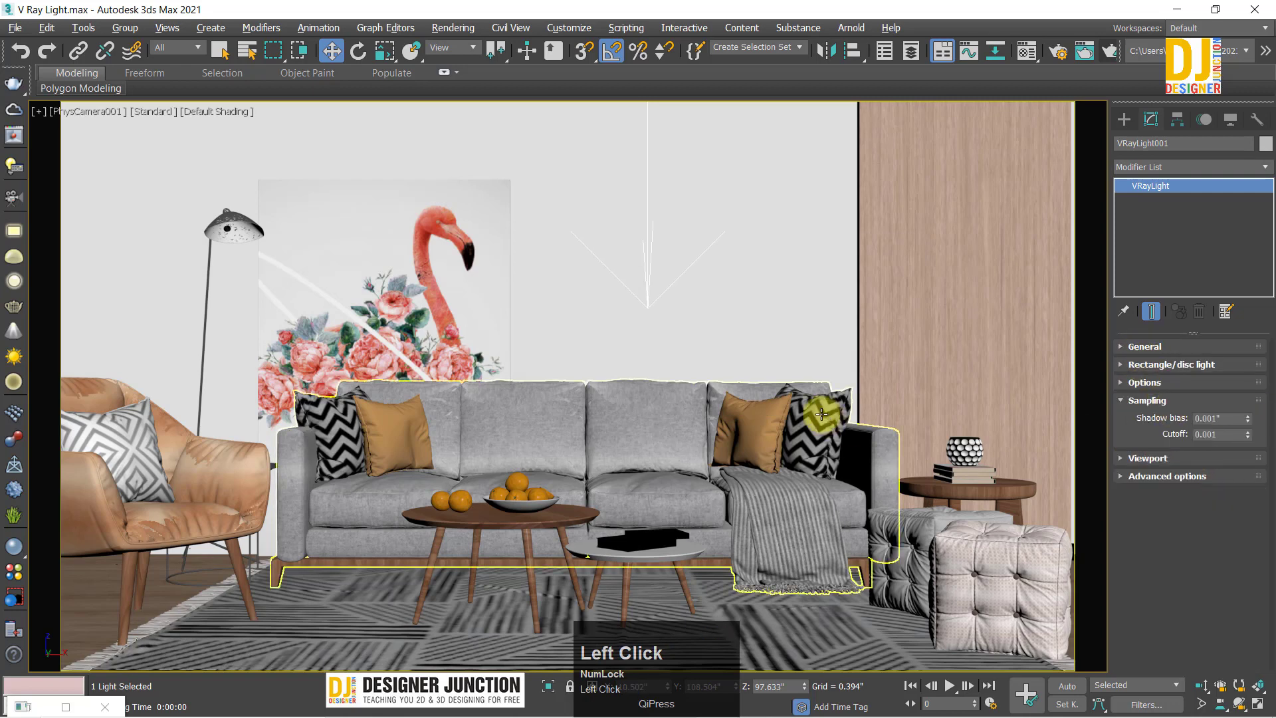
pyautogui.hotkey('shift', 'q')
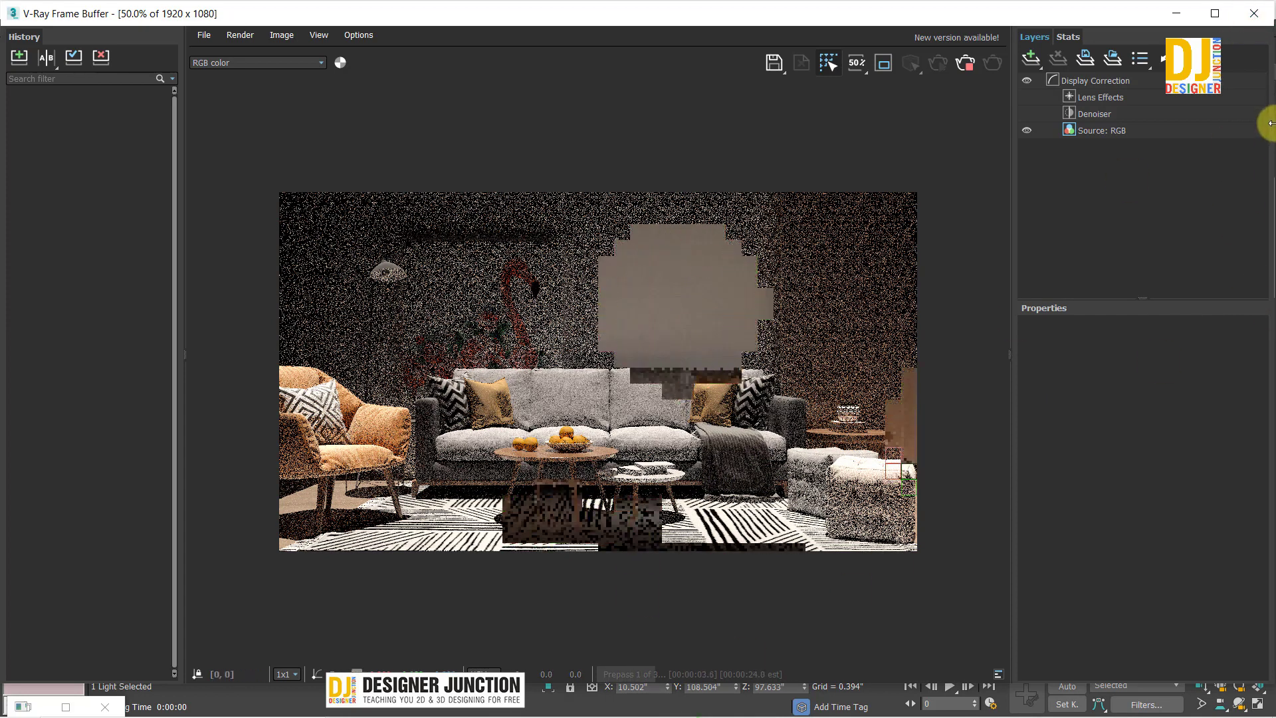
pyautogui.click(1258, 34)
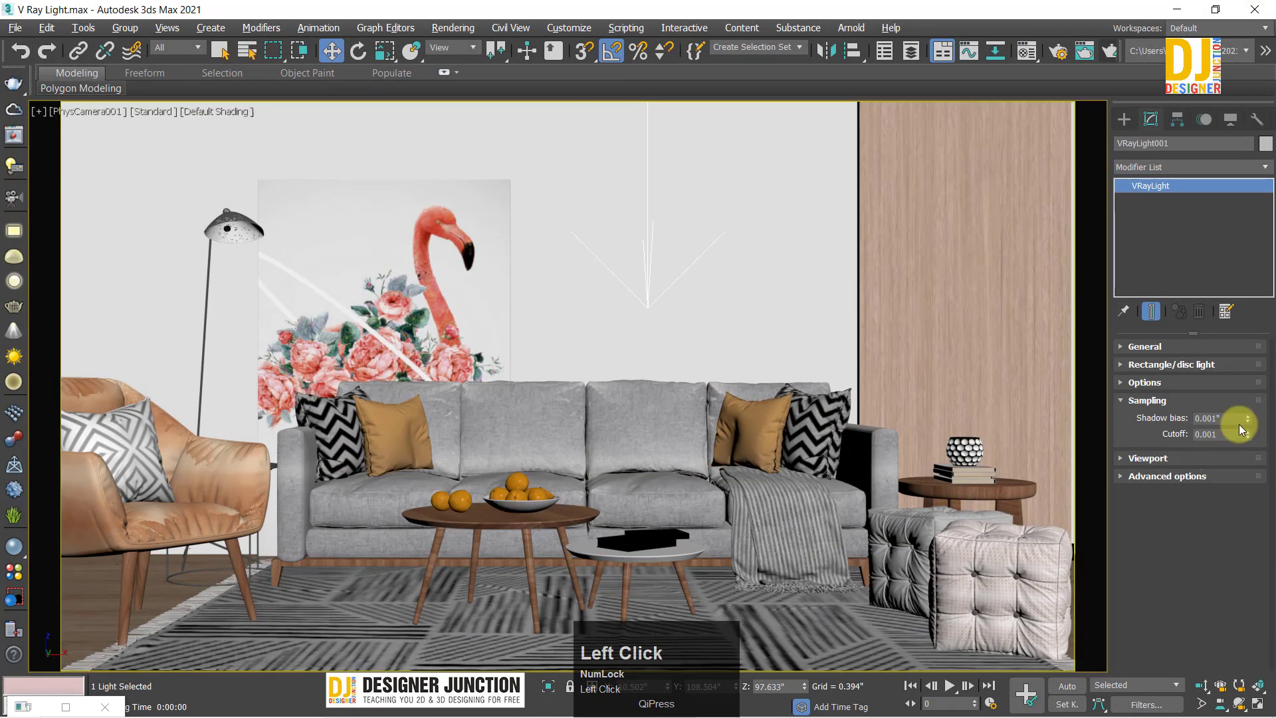
# Step: Set the plane light's Shadow bias to 0.1" and test render the camera view
pyautogui.click(1224, 417)
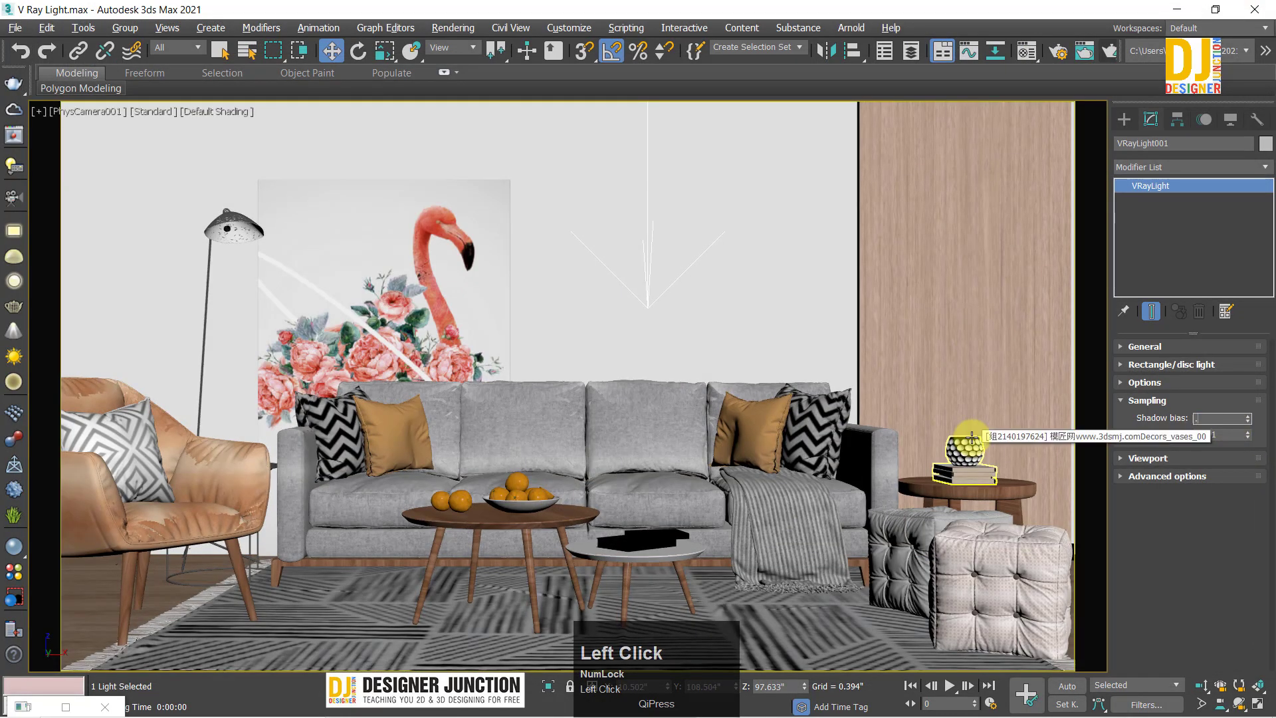
pyautogui.click(1110, 52)
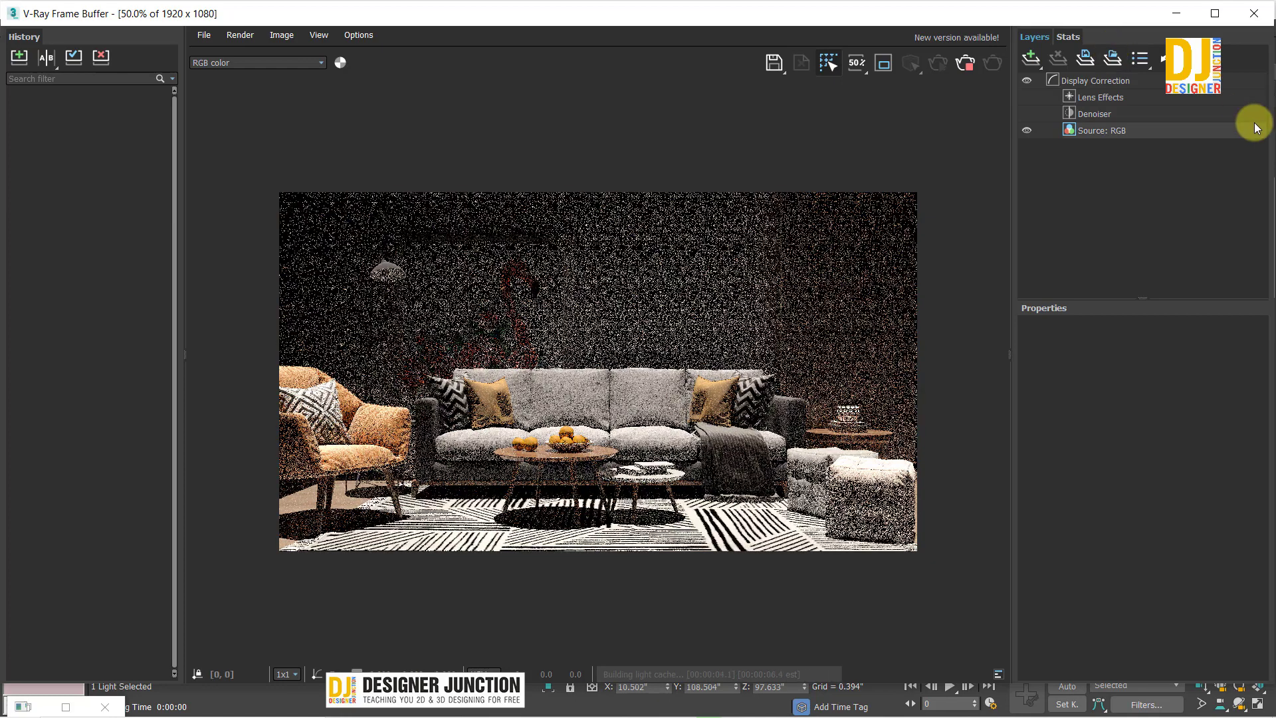
pyautogui.click(1259, 17)
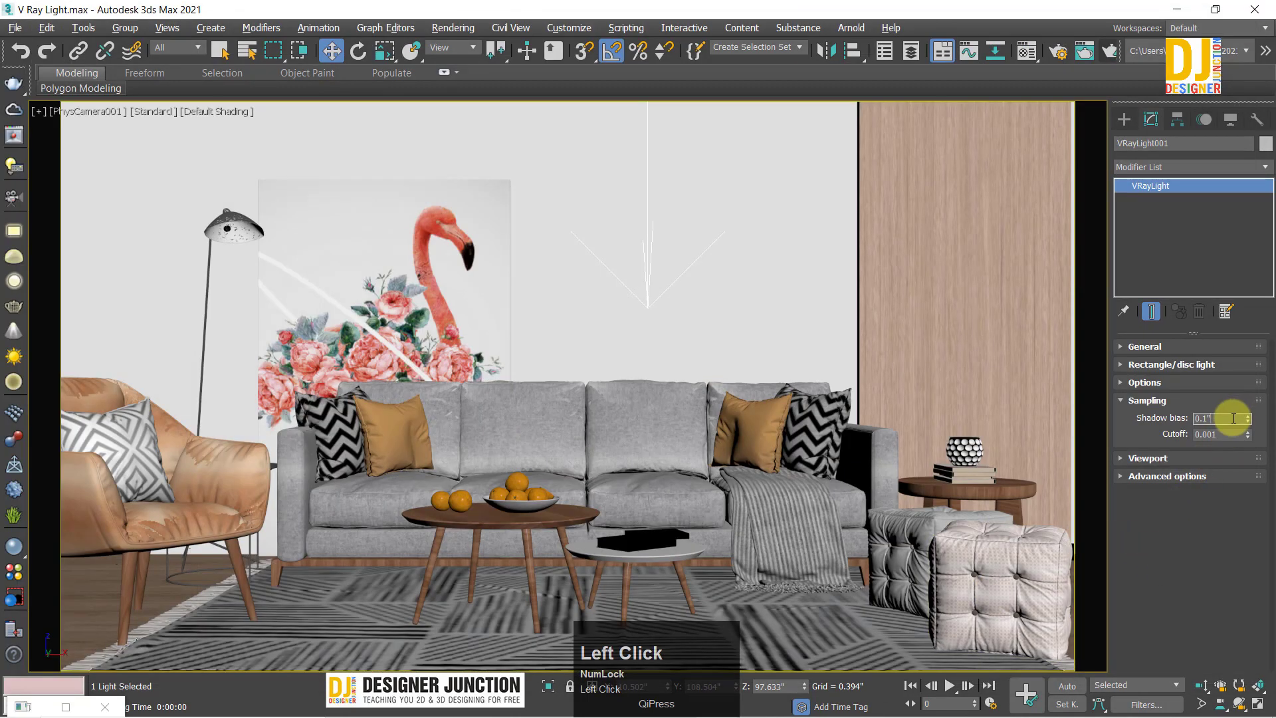
# Step: Set the plane light's Shadow bias to 0.001" and its Cutoff to 1.0
pyautogui.click(1233, 418)
pyautogui.write('.00')
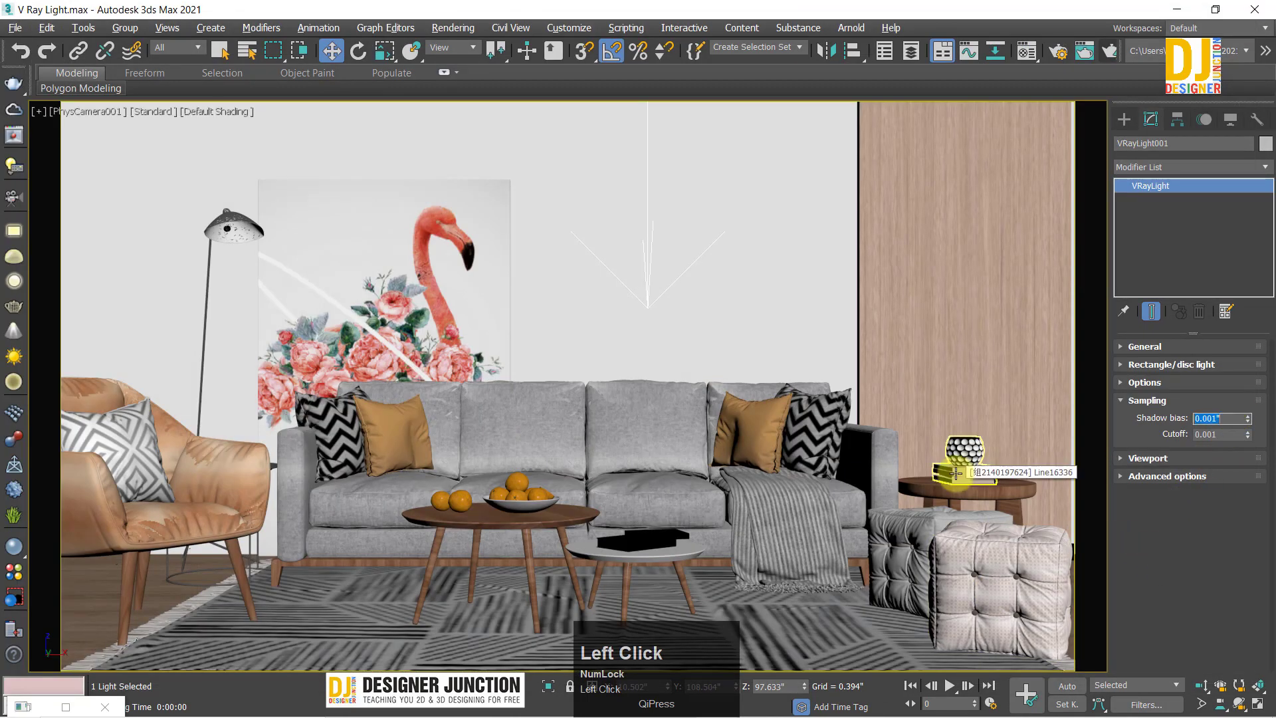
pyautogui.click(1222, 434)
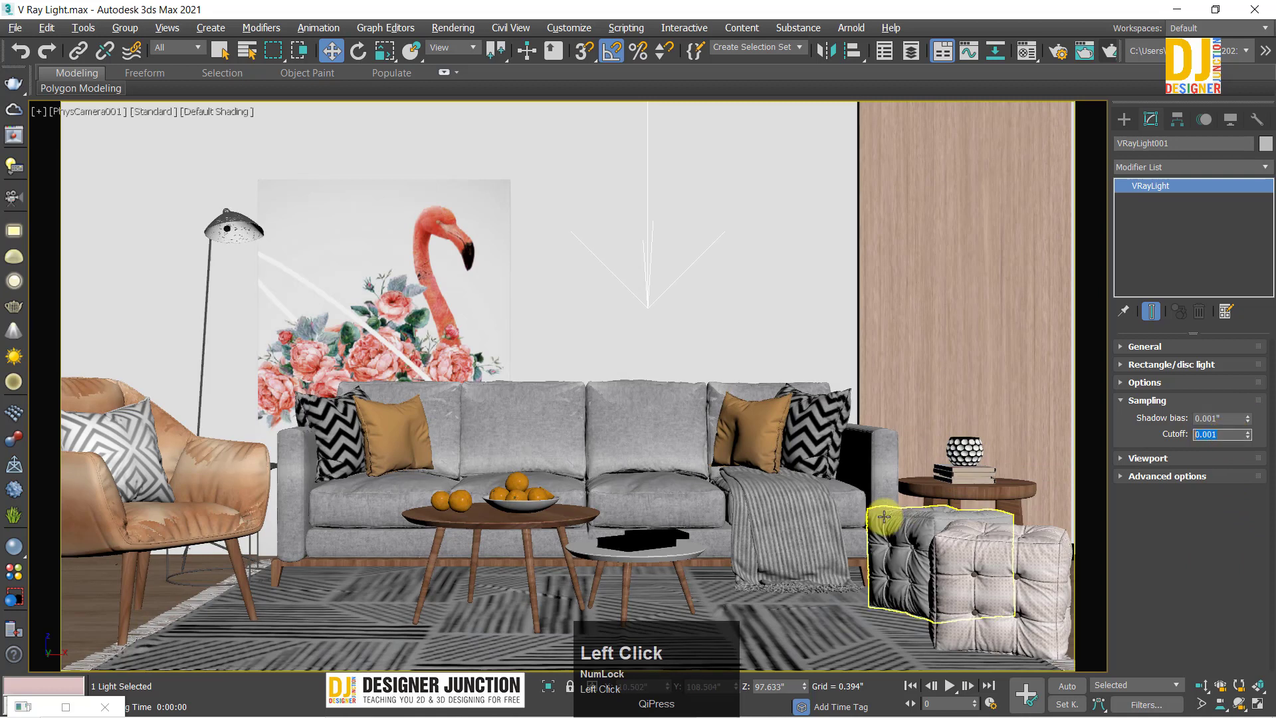
pyautogui.write('1')
pyautogui.press('Return')
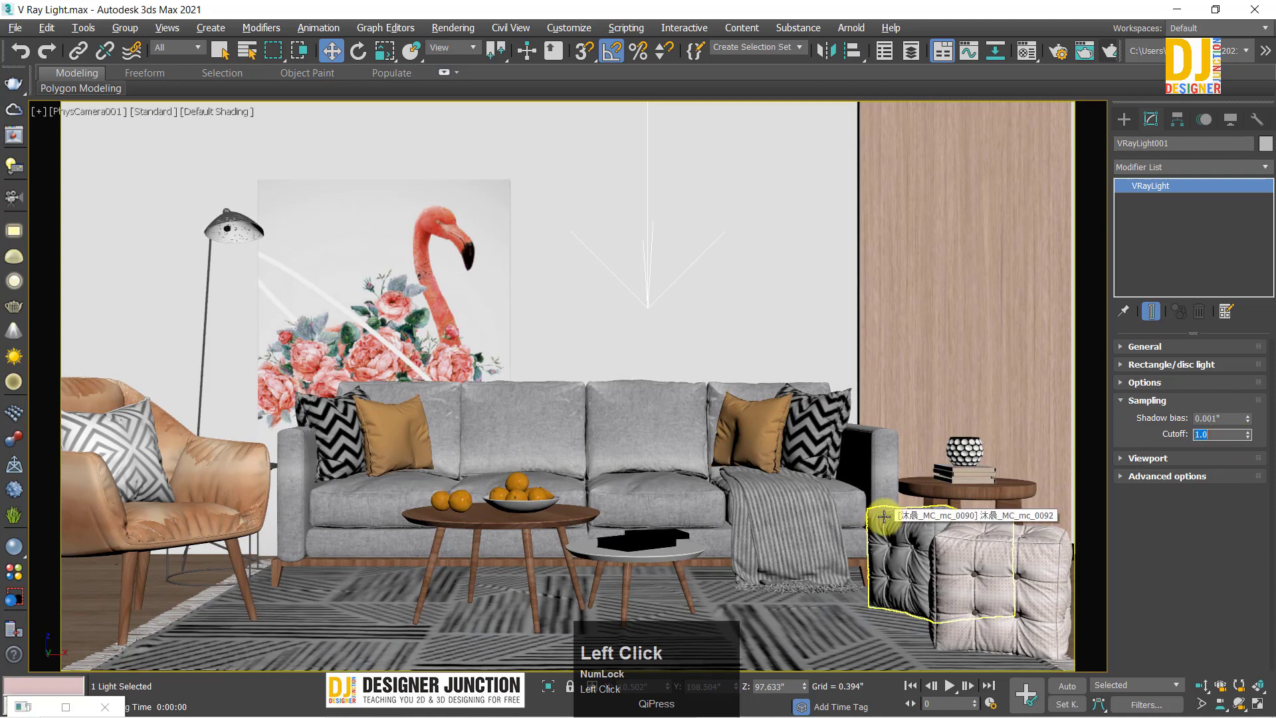
# Step: Test render the camera view with the new Cutoff, close the frame buffer and cancel the rendering
pyautogui.click(1108, 51)
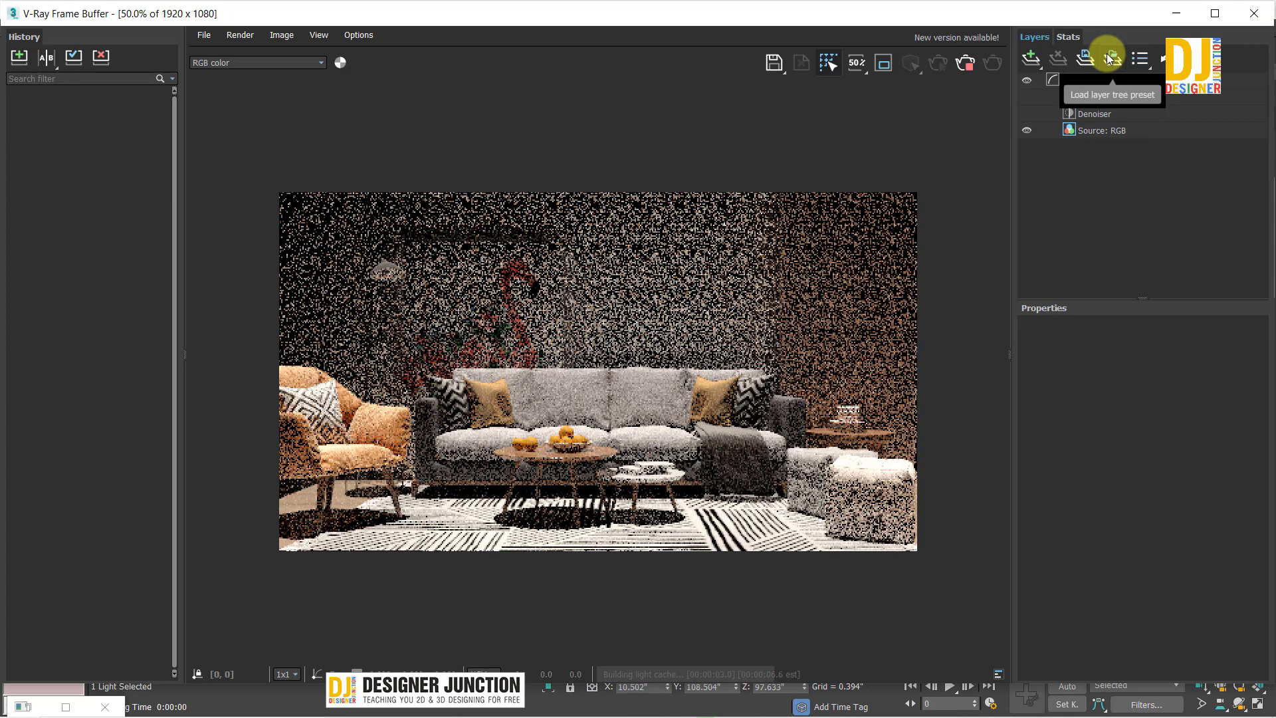
pyautogui.click(432, 312)
pyautogui.click(1255, 188)
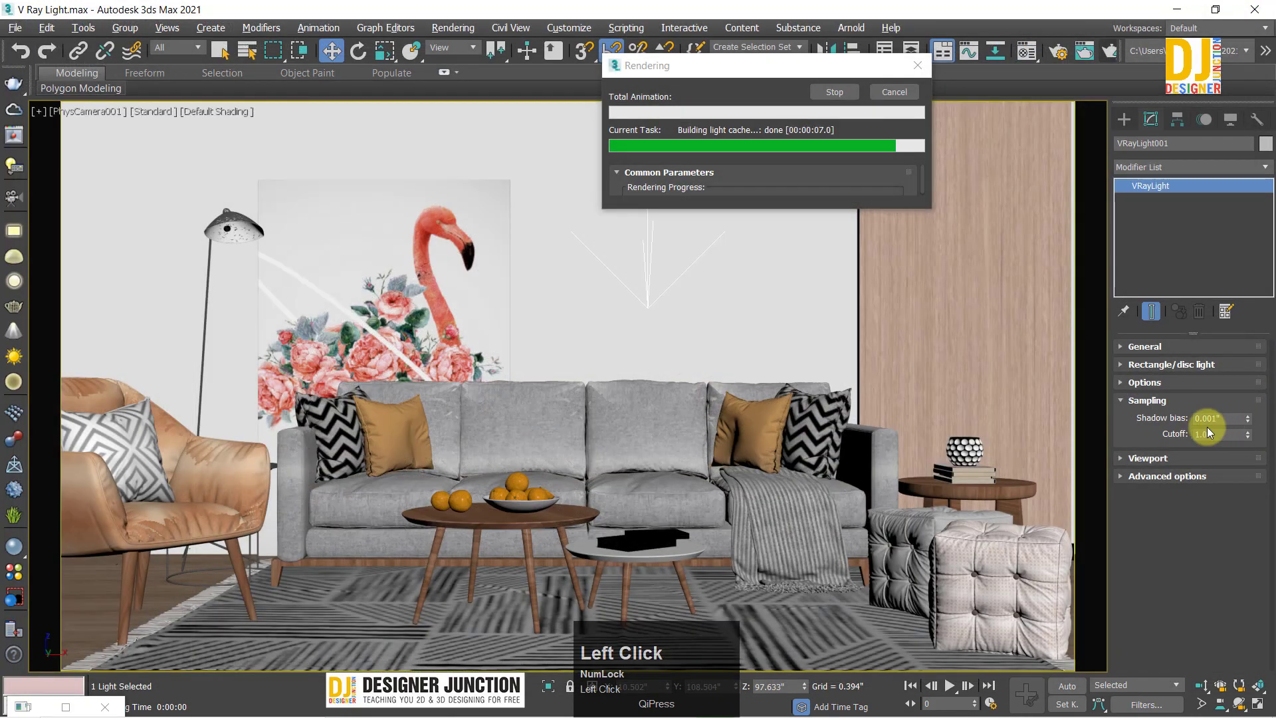
pyautogui.click(1215, 436)
pyautogui.click(894, 92)
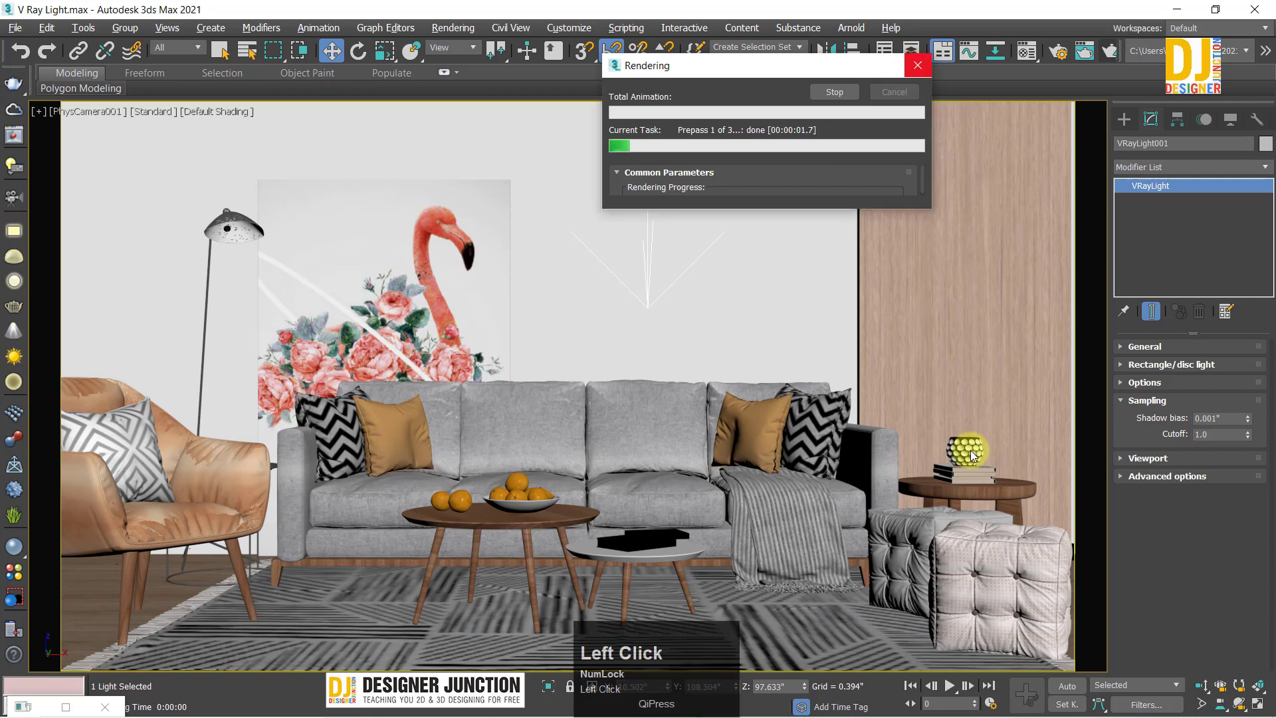
# Step: Undo the Cutoff change and collapse the plane light's Sampling settings
pyautogui.hotkey('ctrl', 'z')
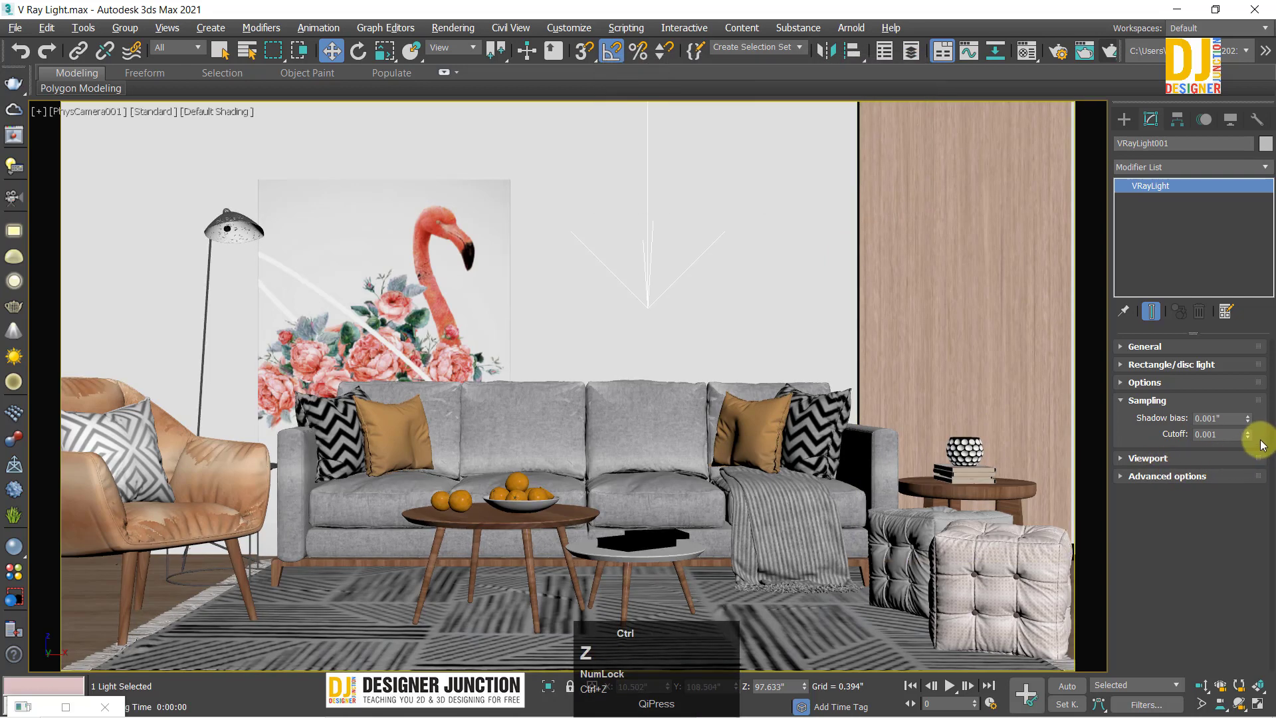
pyautogui.hotkey('ctrl', 'z')
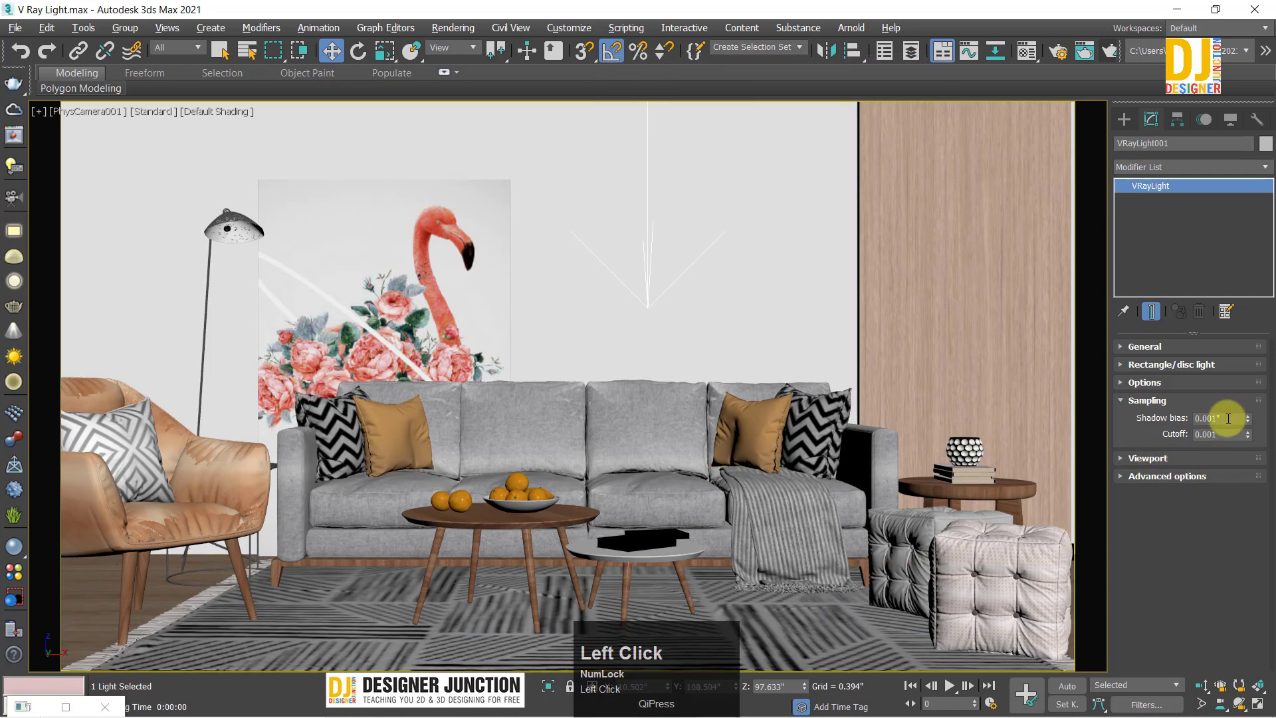
pyautogui.click(1228, 419)
pyautogui.click(1166, 399)
# Step: Examine the plane light's Options, General and Rectangle/disc light settings, including the Preview choices
pyautogui.click(1175, 384)
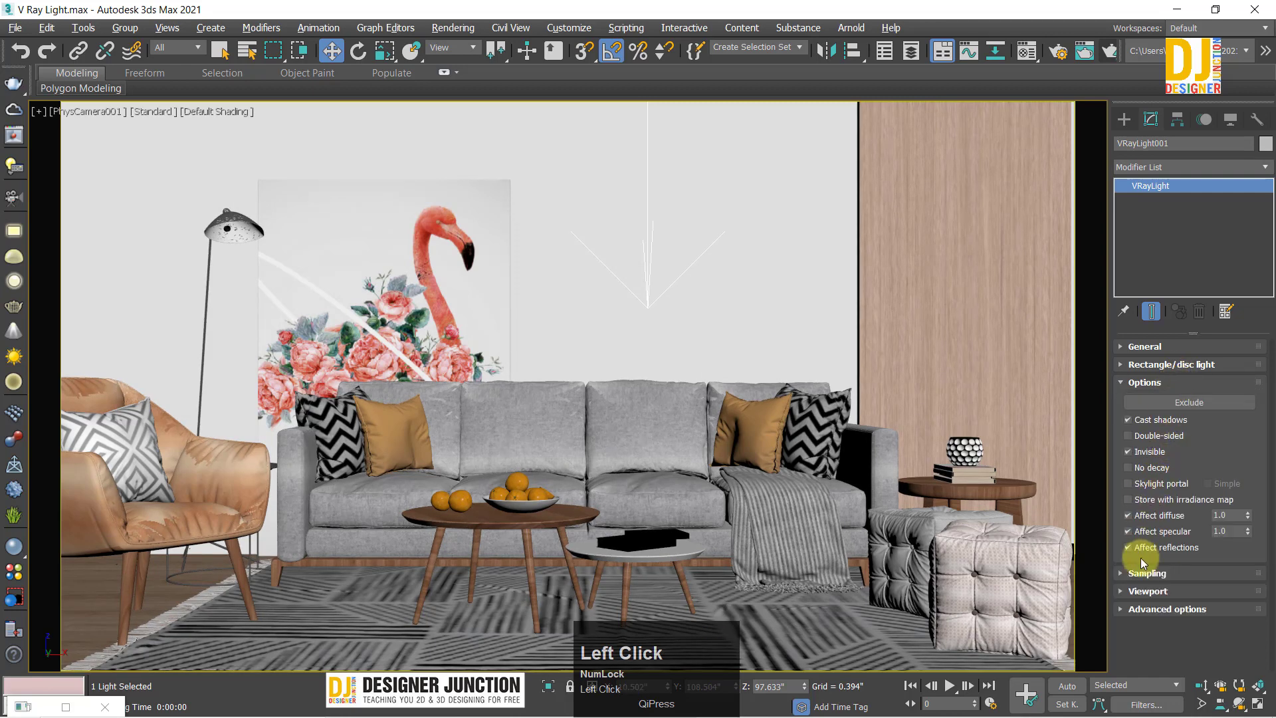
pyautogui.click(1171, 364)
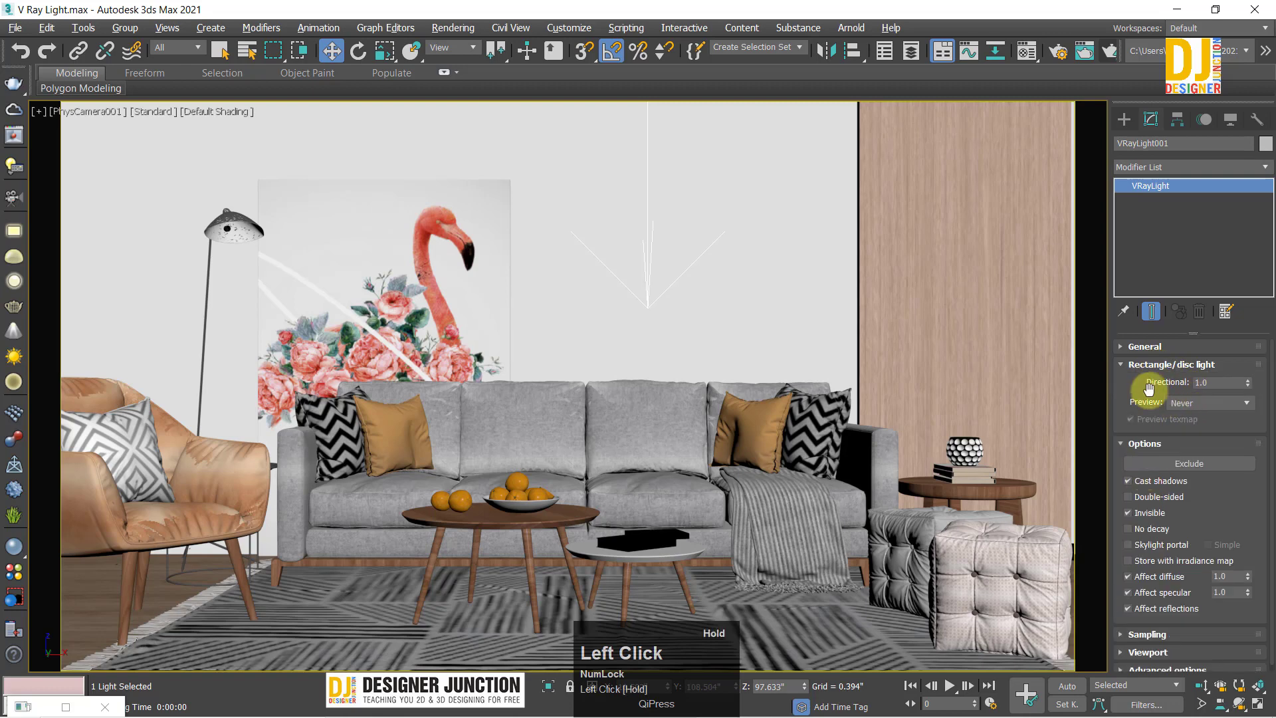
pyautogui.click(1153, 347)
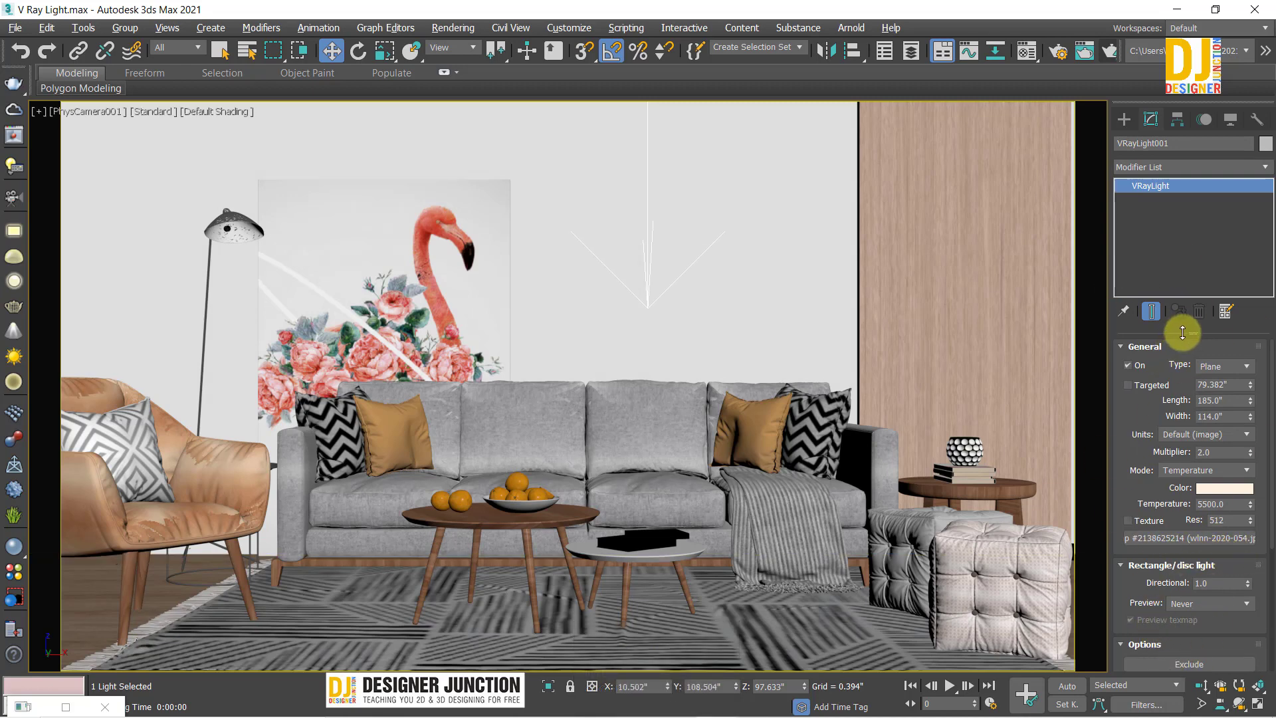
pyautogui.moveTo(1160, 577); pyautogui.dragTo(1159, 447)
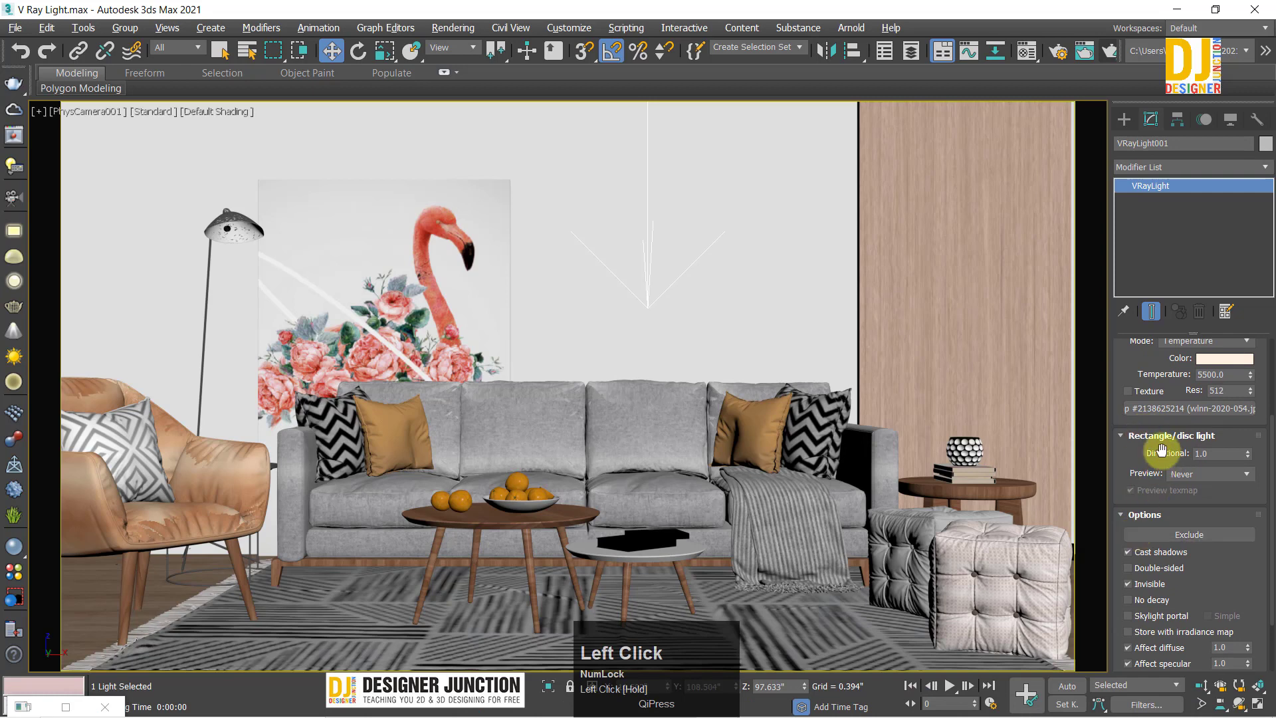
pyautogui.click(1204, 453)
pyautogui.click(1199, 472)
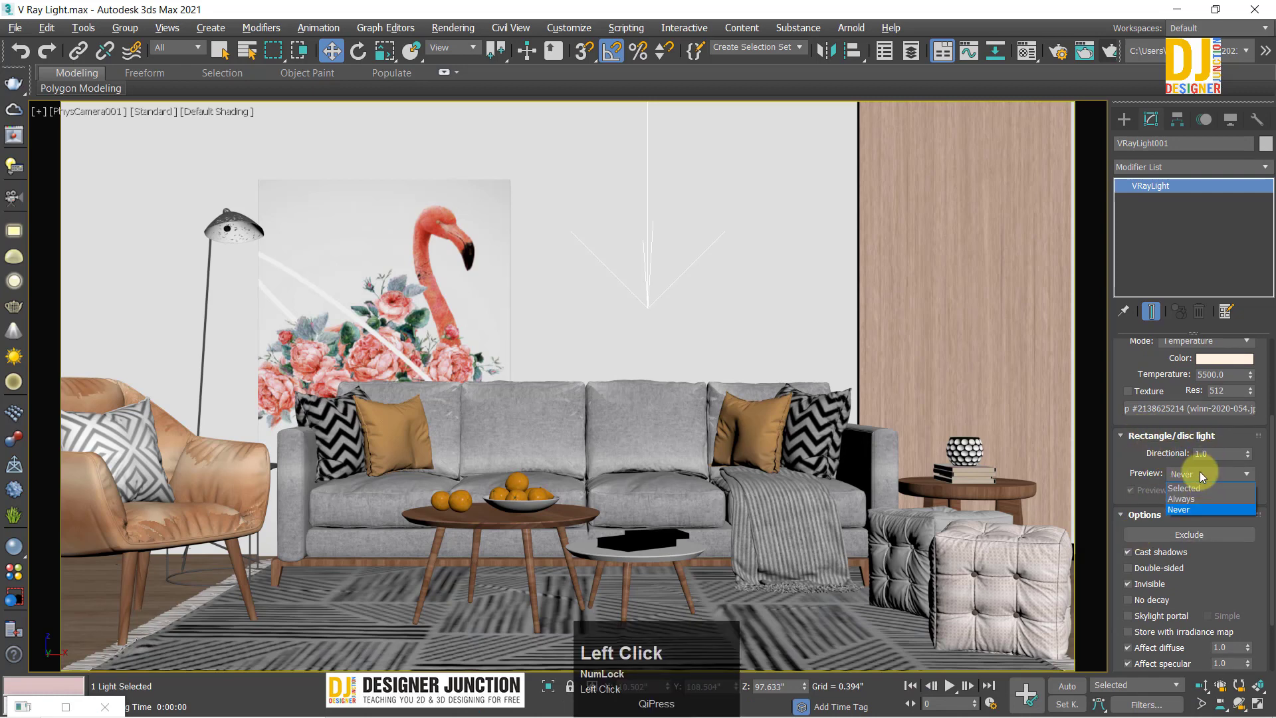
pyautogui.click(1196, 473)
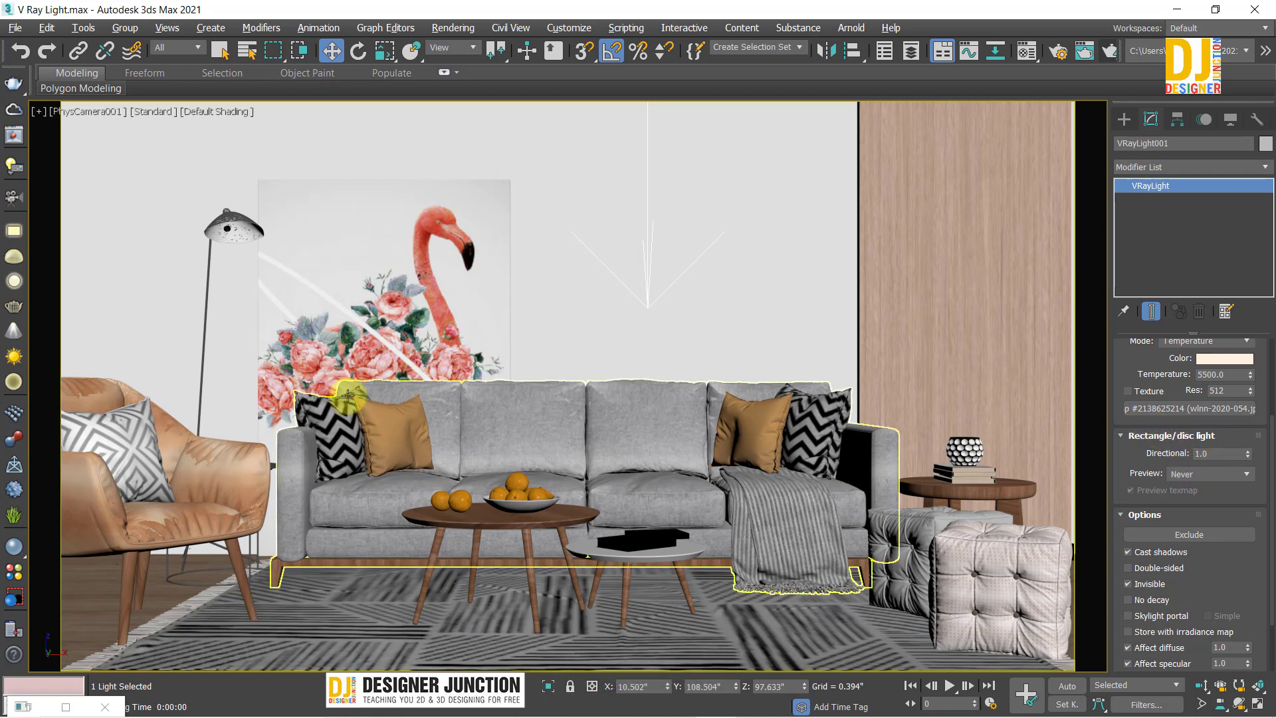
# Step: Show the perspective view and copy the plane light straight down below the original, to a Z height of about 73.3"
pyautogui.hotkey('alt', 'w')
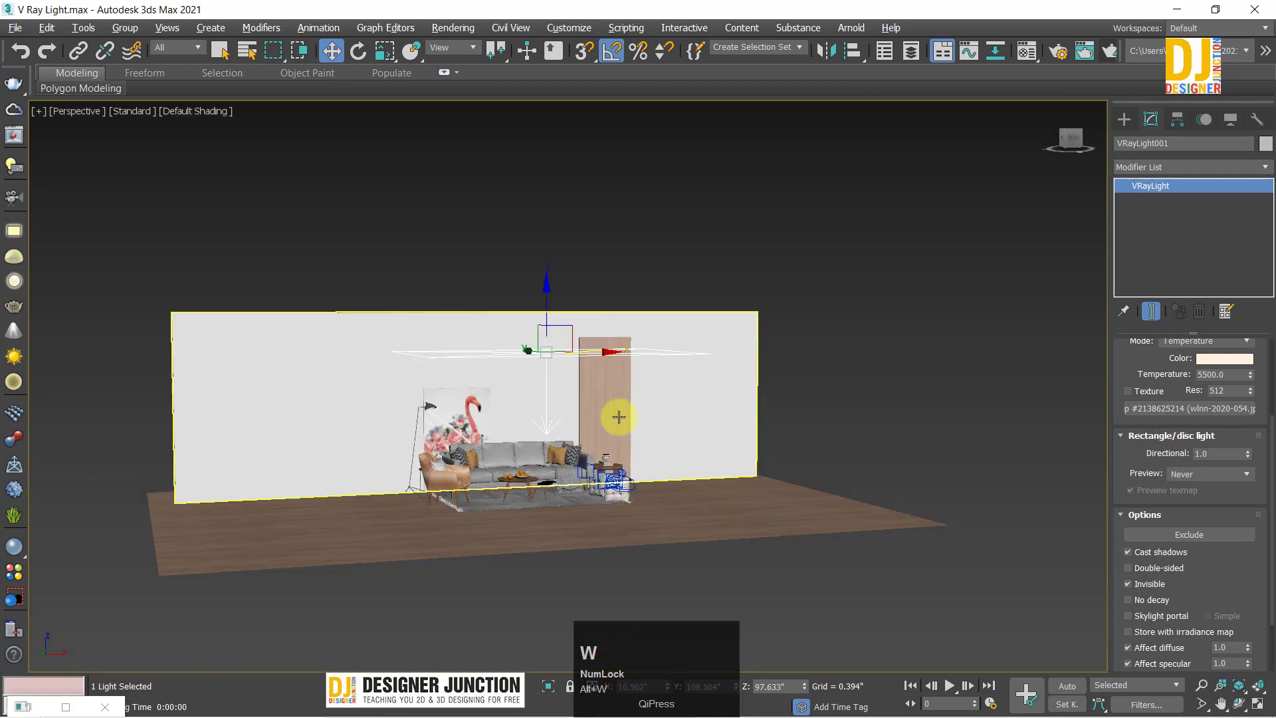
pyautogui.keyDown('alt'); pyautogui.moveTo(612, 416); pyautogui.dragTo(658, 405, button='middle'); pyautogui.keyUp('alt')
pyautogui.moveTo(550, 288)
pyautogui.mouseDown()
pyautogui.moveTo(555, 266)
pyautogui.moveTo(556, 339)
pyautogui.mouseUp()
pyautogui.click(641, 436)
pyautogui.scroll(4, 699, 408)
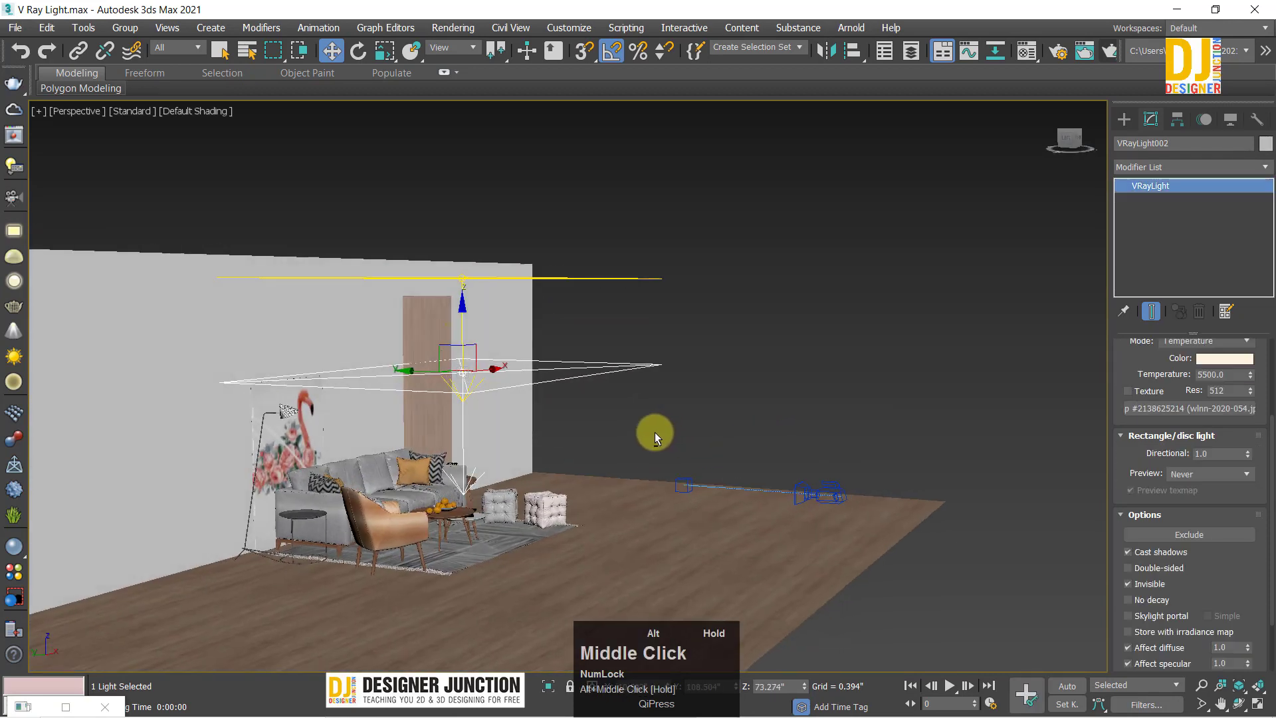
# Step: Try shortening the lower copied plane light to a length of about 22.2"
pyautogui.moveTo(1127, 360); pyautogui.dragTo(1139, 620)
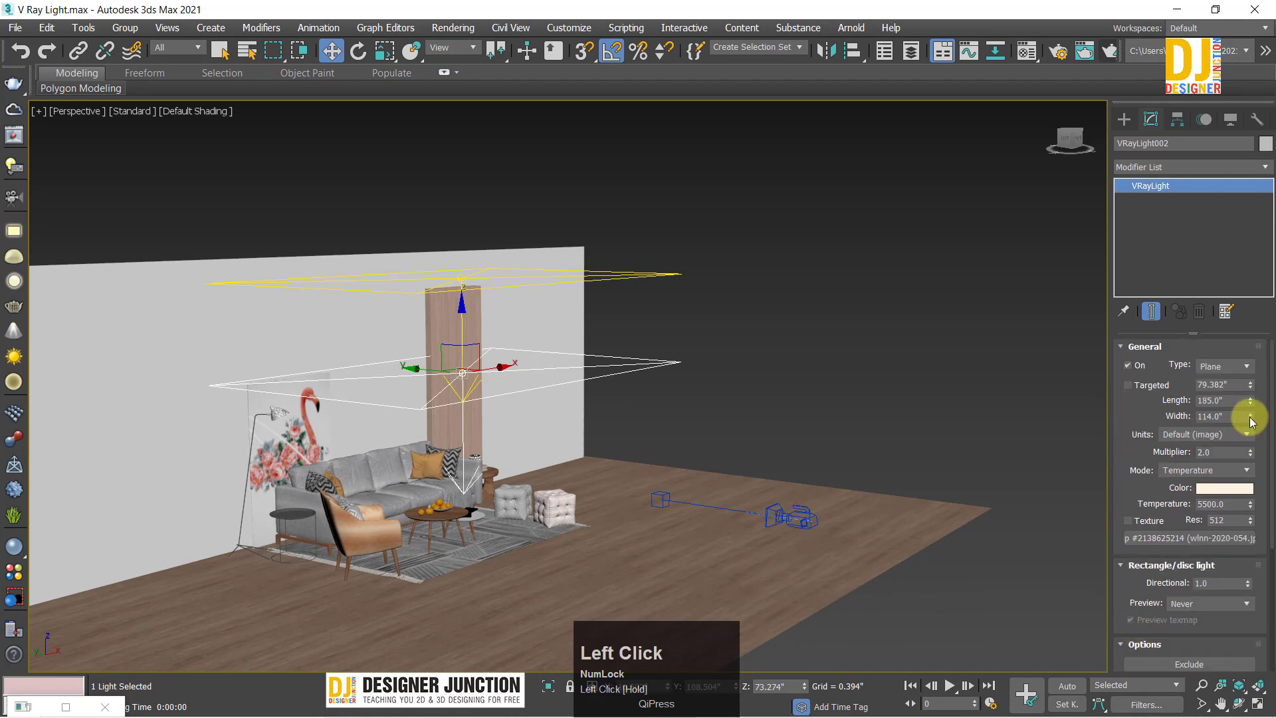
pyautogui.moveTo(1249, 400); pyautogui.dragTo(1250, 421)
pyautogui.moveTo(1248, 455); pyautogui.dragTo(1247, 451)
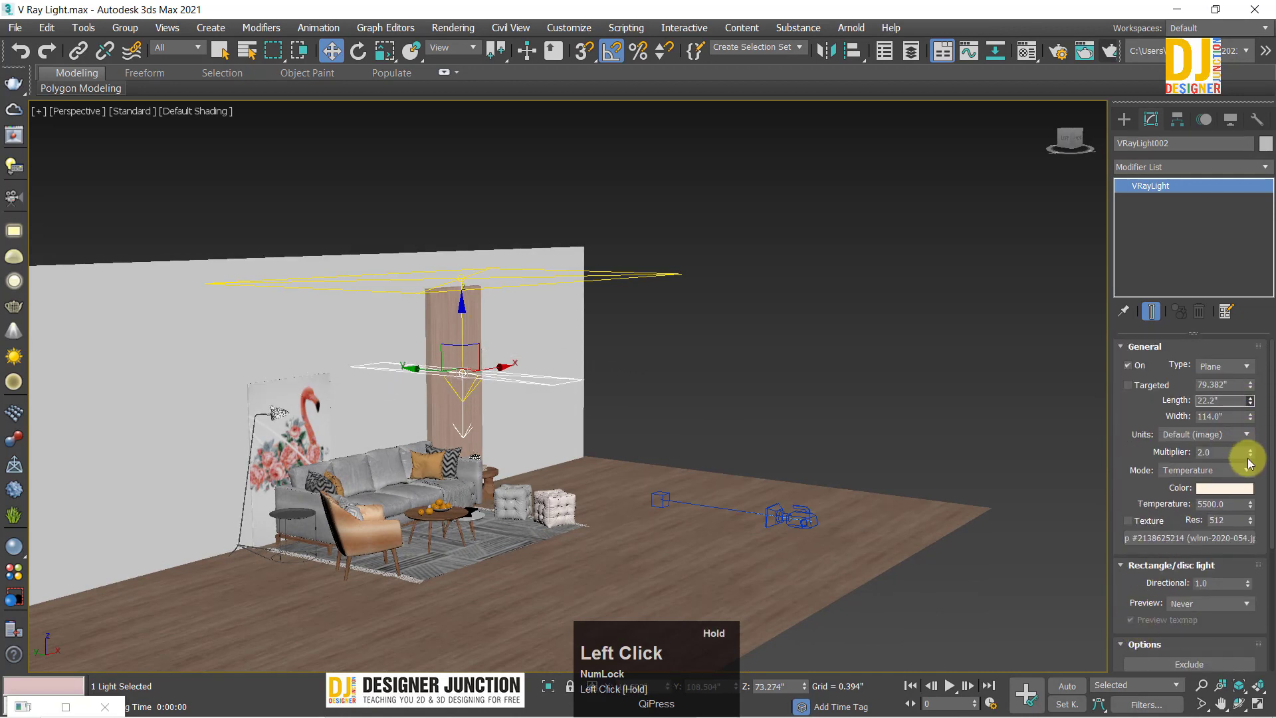
# Step: Undo the length change and the light copy, and select the original plane light above the sofa
pyautogui.hotkey('ctrl', 'z')
pyautogui.click(811, 353)
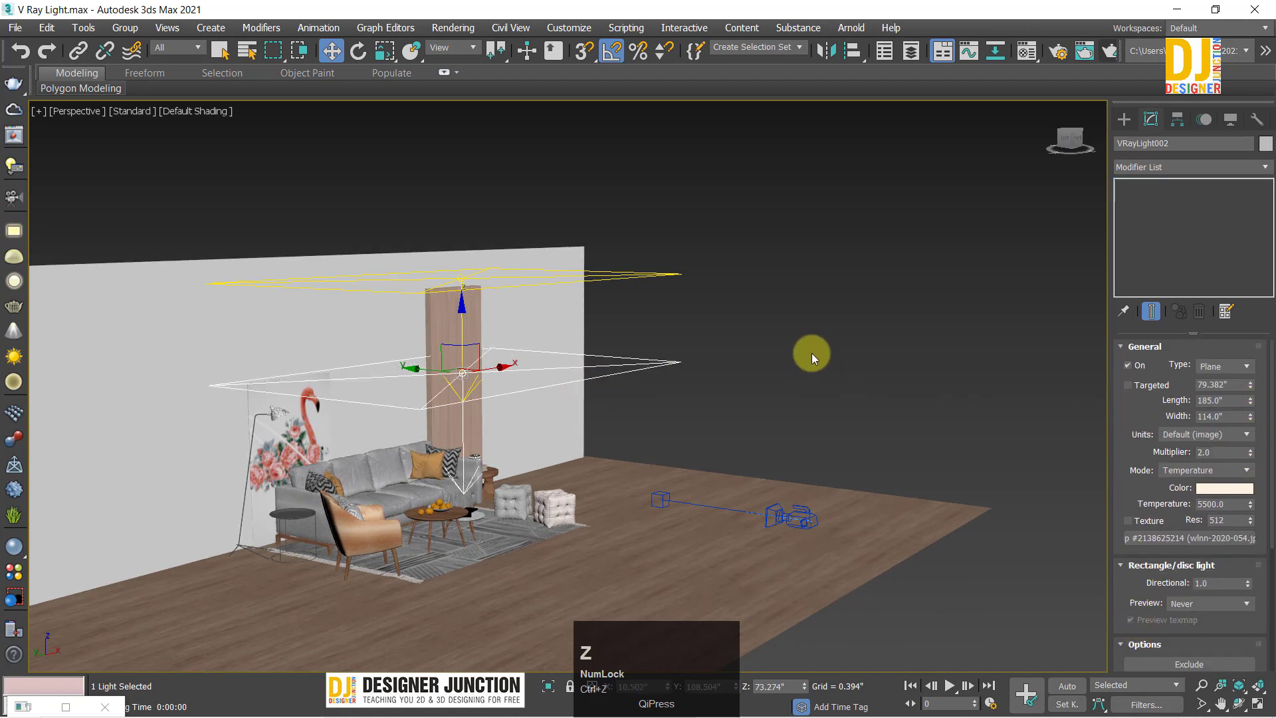
pyautogui.keyDown('alt'); pyautogui.moveTo(604, 309); pyautogui.dragTo(658, 274, button='middle'); pyautogui.keyUp('alt')
pyautogui.click(545, 291)
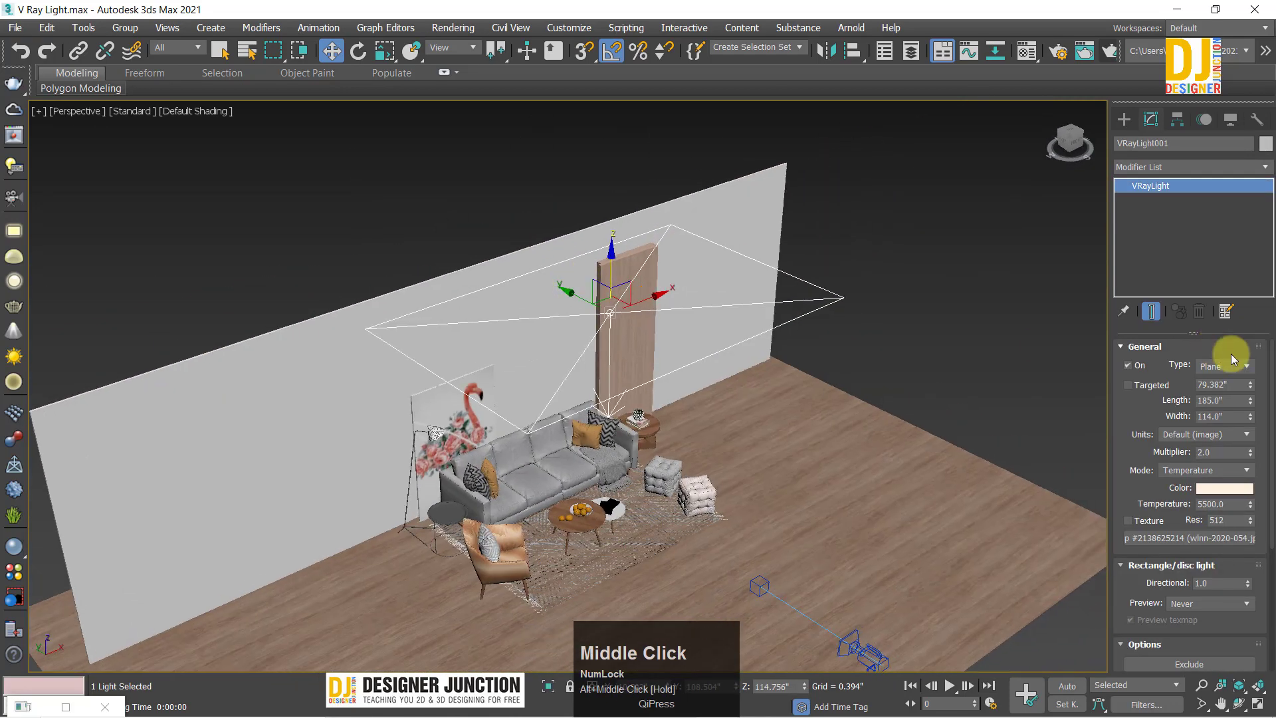
# Step: Switch the selected light's type to Dome and view its shape, and try the Sphere type
pyautogui.click(1218, 369)
pyautogui.click(1220, 367)
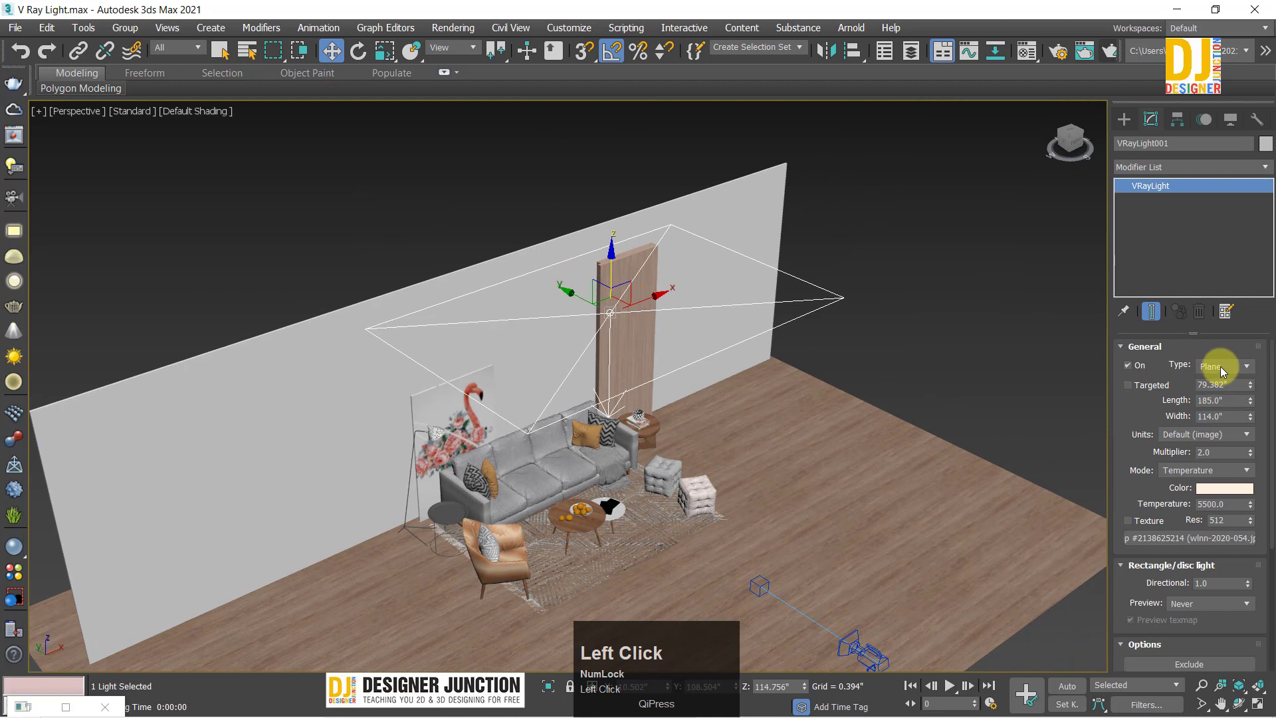
pyautogui.click(1220, 365)
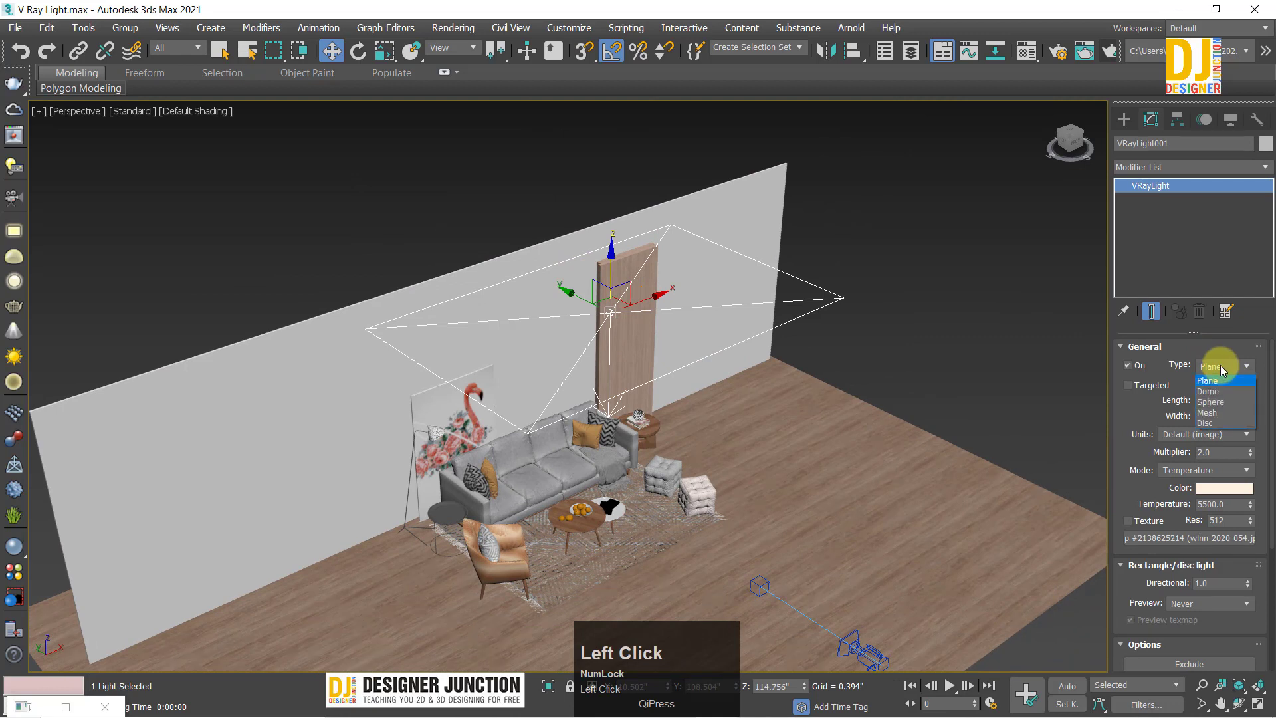
pyautogui.click(1208, 391)
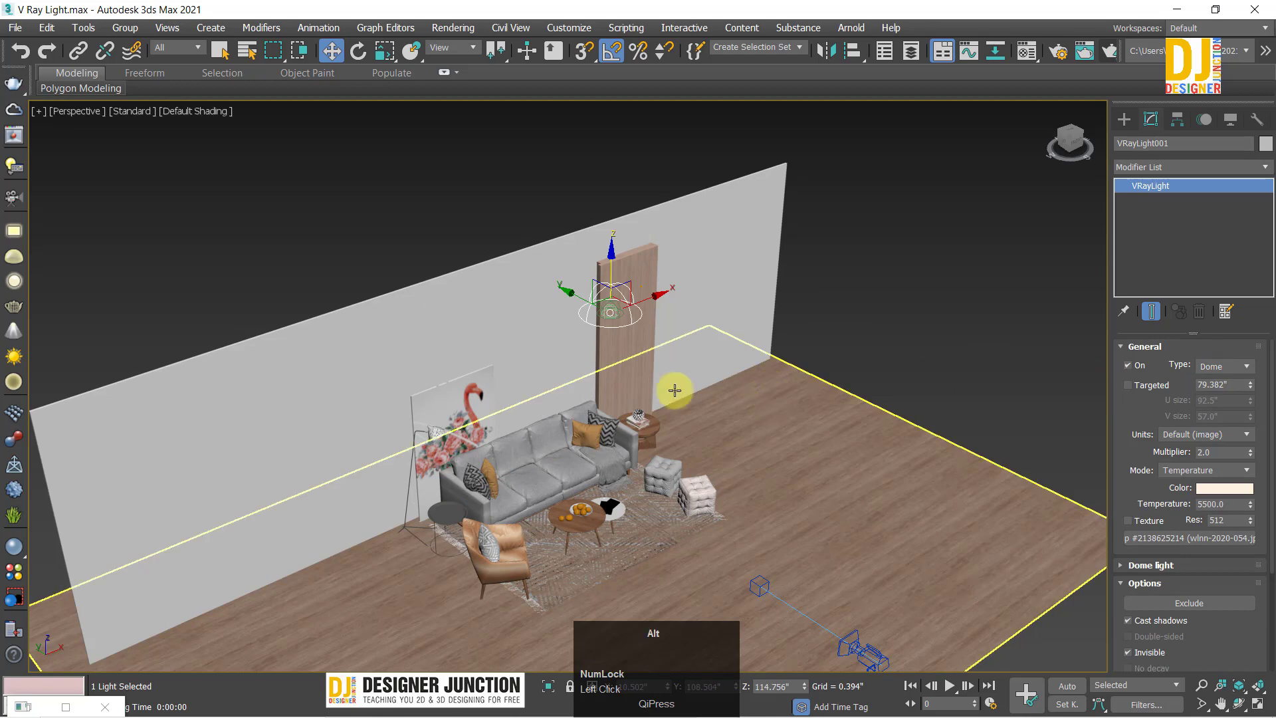
pyautogui.keyDown('alt'); pyautogui.moveTo(675, 390); pyautogui.dragTo(638, 362, button='middle'); pyautogui.keyUp('alt')
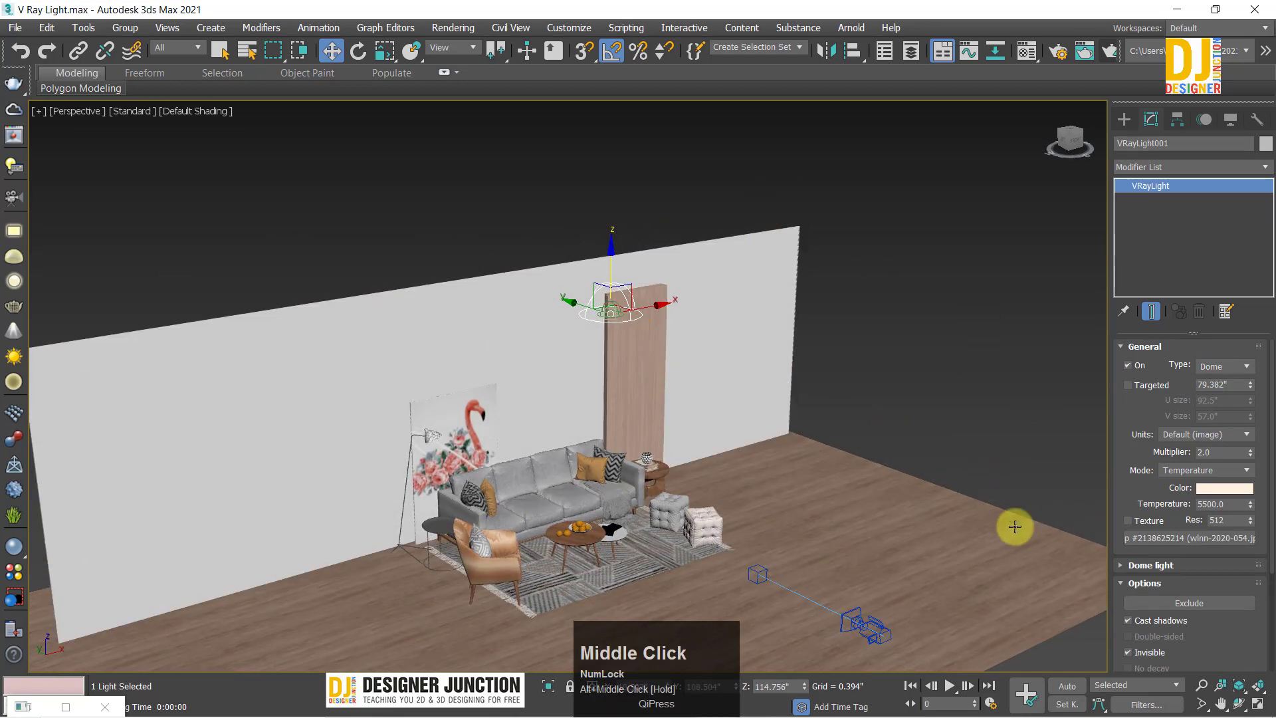
pyautogui.click(1210, 369)
pyautogui.click(1219, 404)
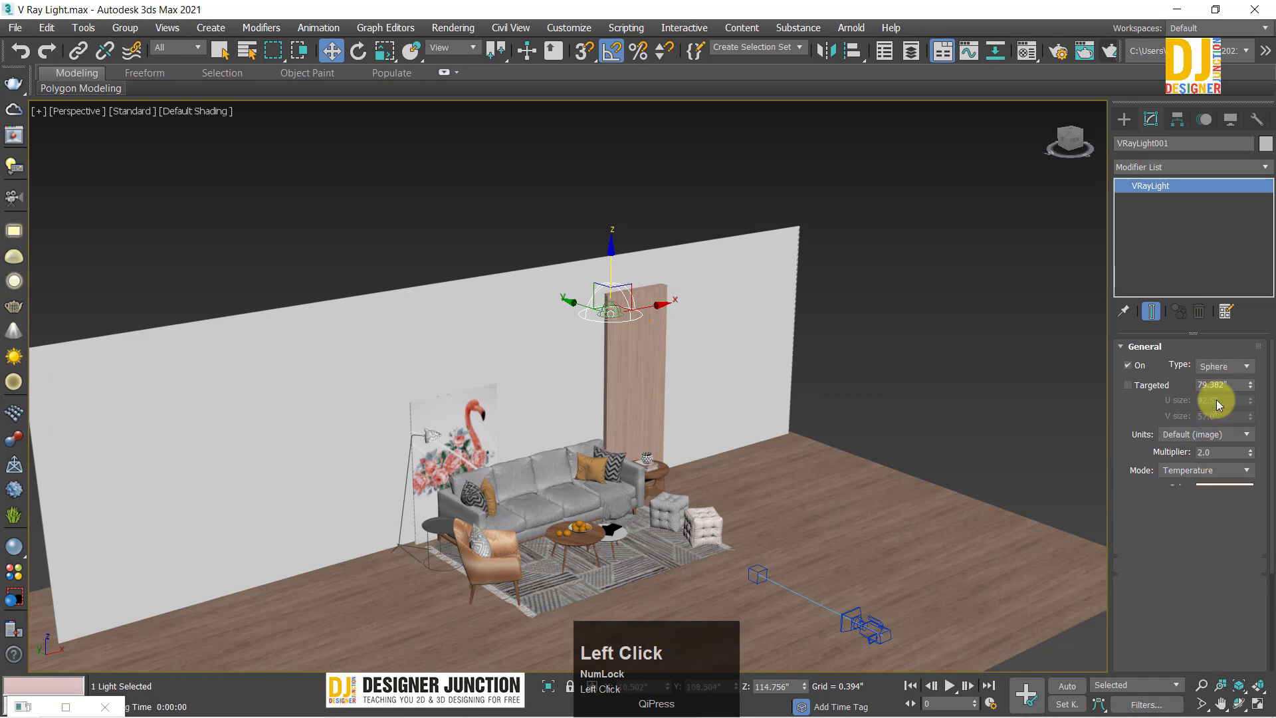
# Step: Change the light's type to Mesh and expand its Mesh light settings
pyautogui.click(1221, 367)
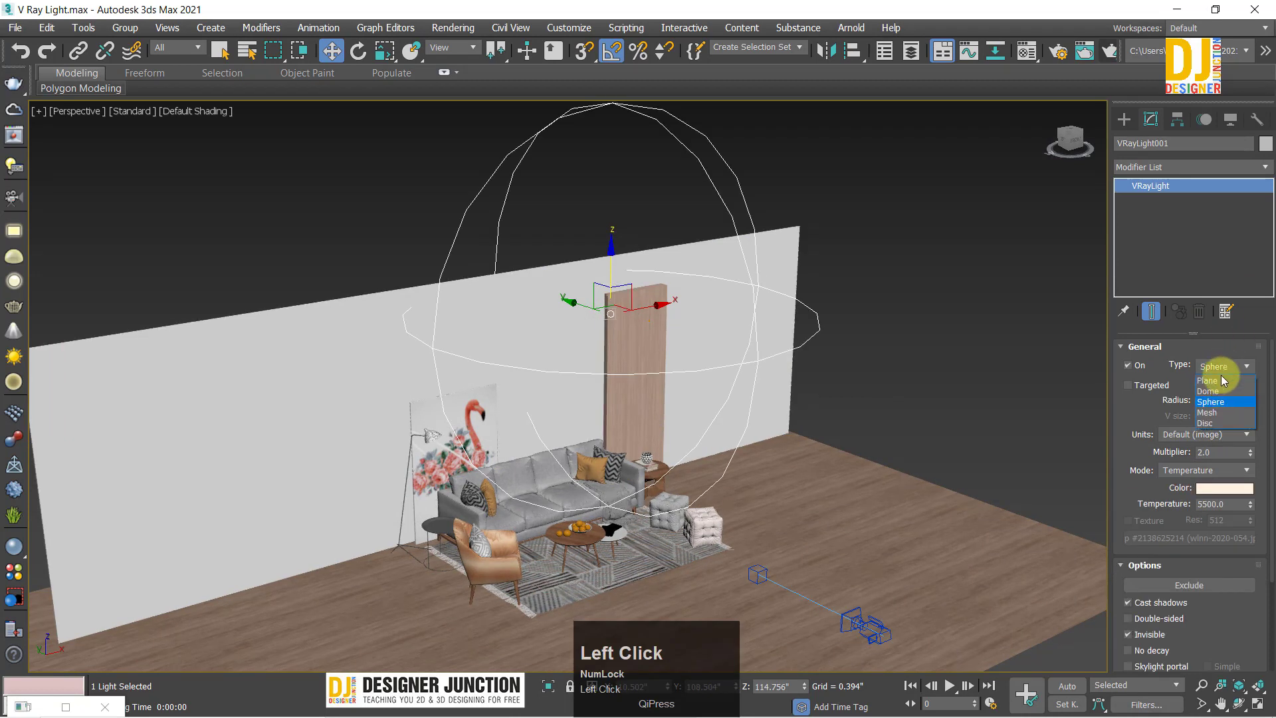
pyautogui.click(1210, 413)
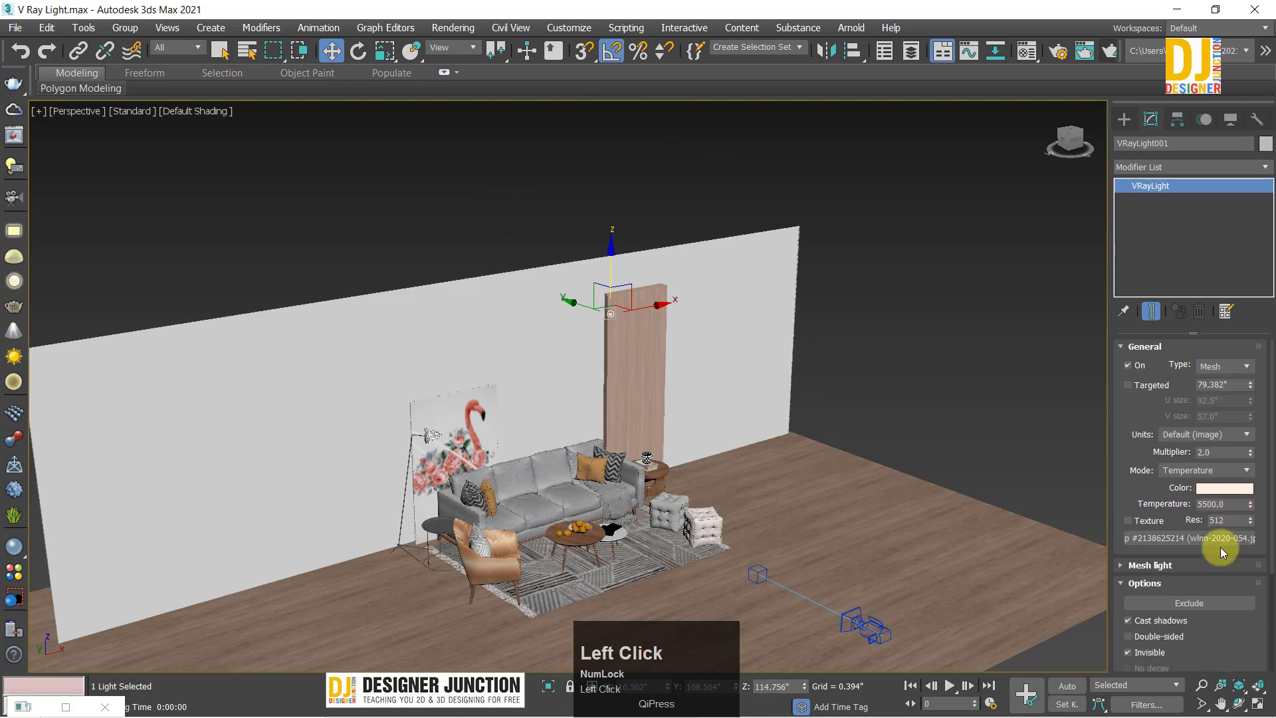
pyautogui.scroll(-3, 1229, 568)
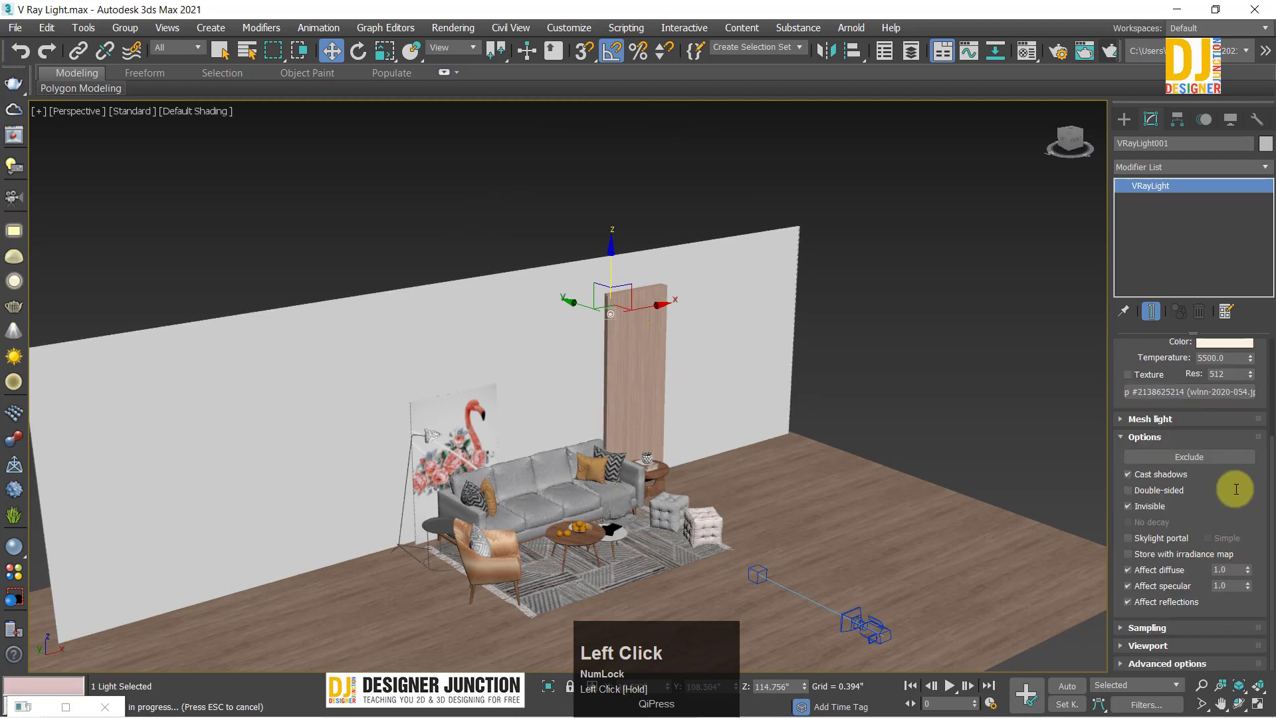
pyautogui.click(1165, 387)
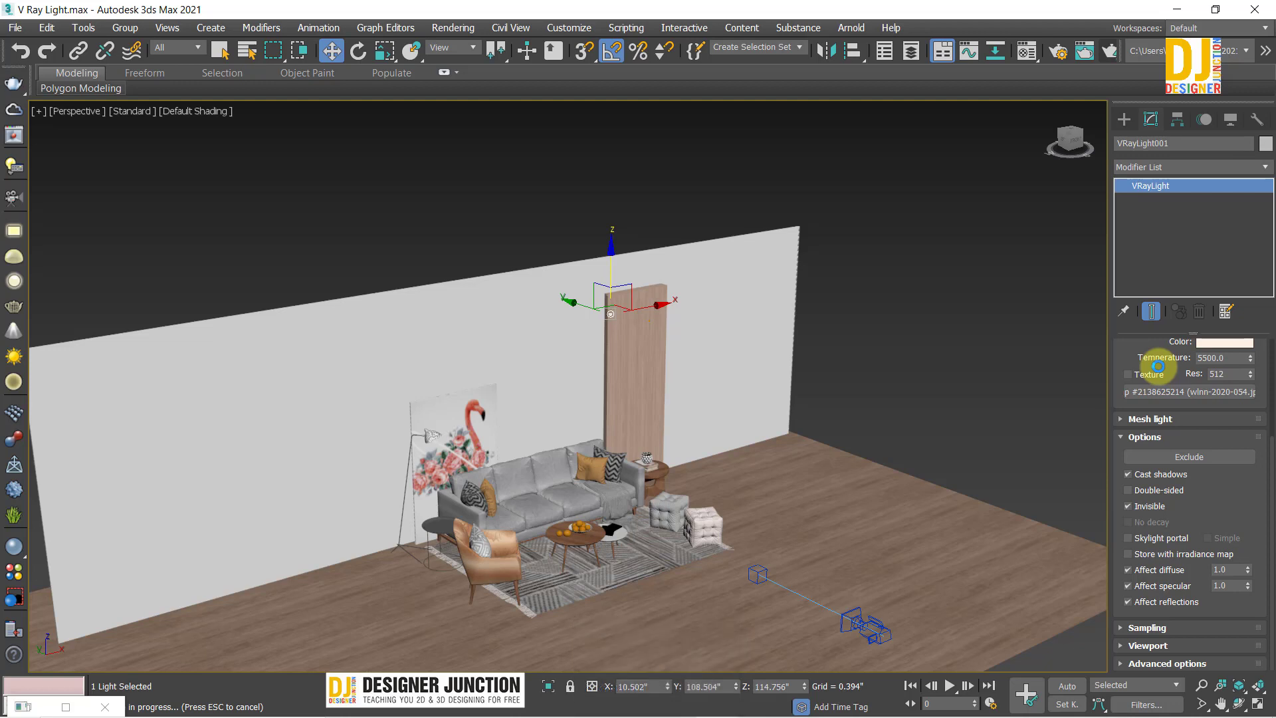
pyautogui.scroll(2, 1157, 365)
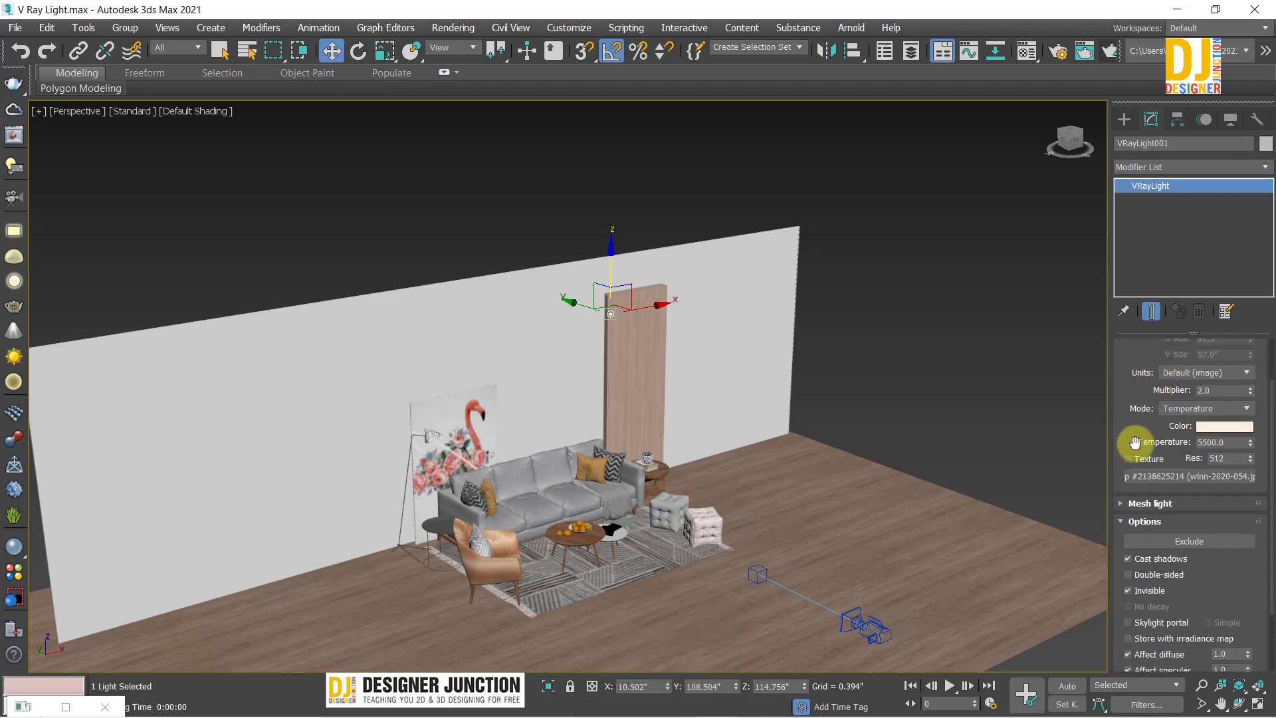
pyautogui.moveTo(1144, 397); pyautogui.dragTo(1142, 459)
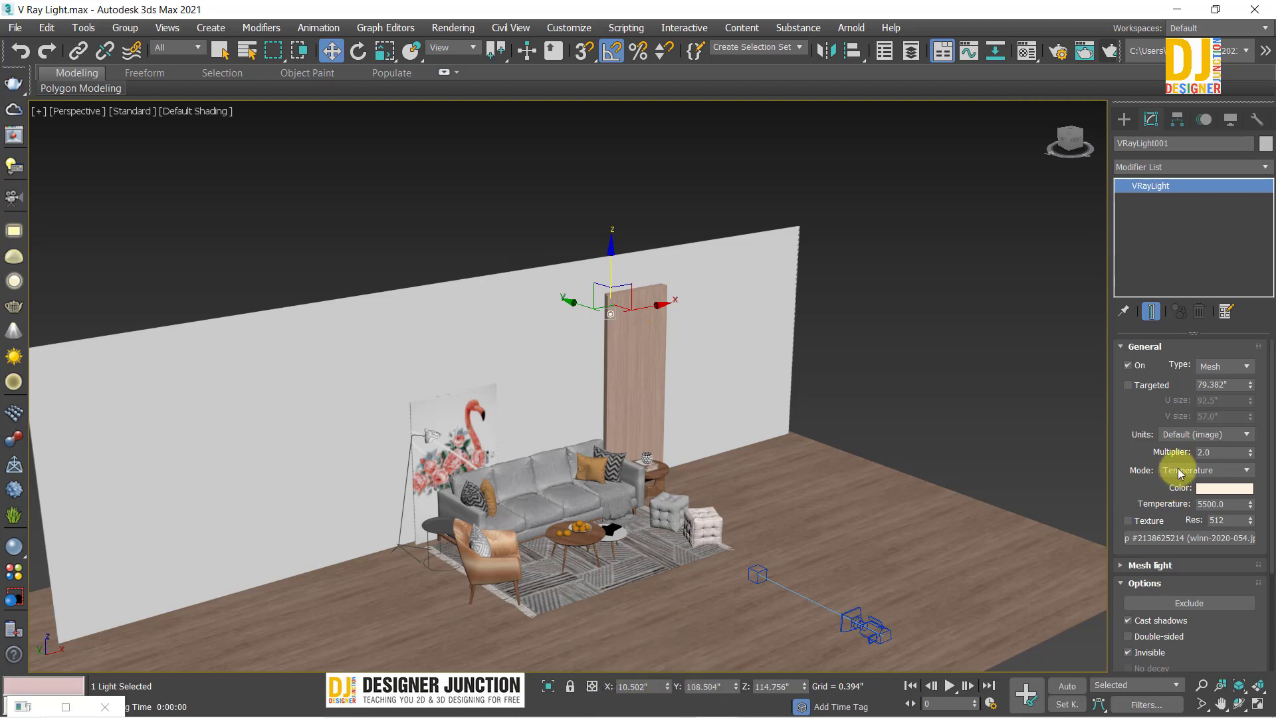
pyautogui.click(1230, 364)
pyautogui.moveTo(1165, 495); pyautogui.dragTo(1187, 548)
pyautogui.click(1177, 548)
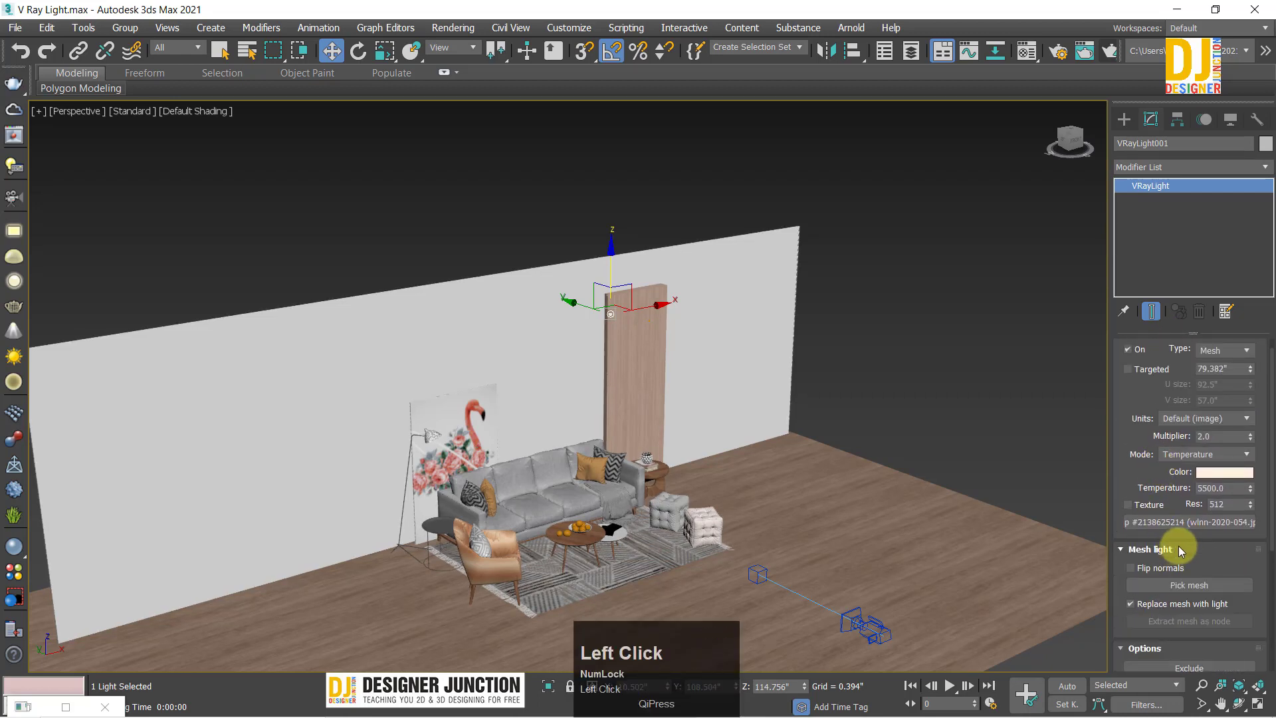
pyautogui.click(1181, 584)
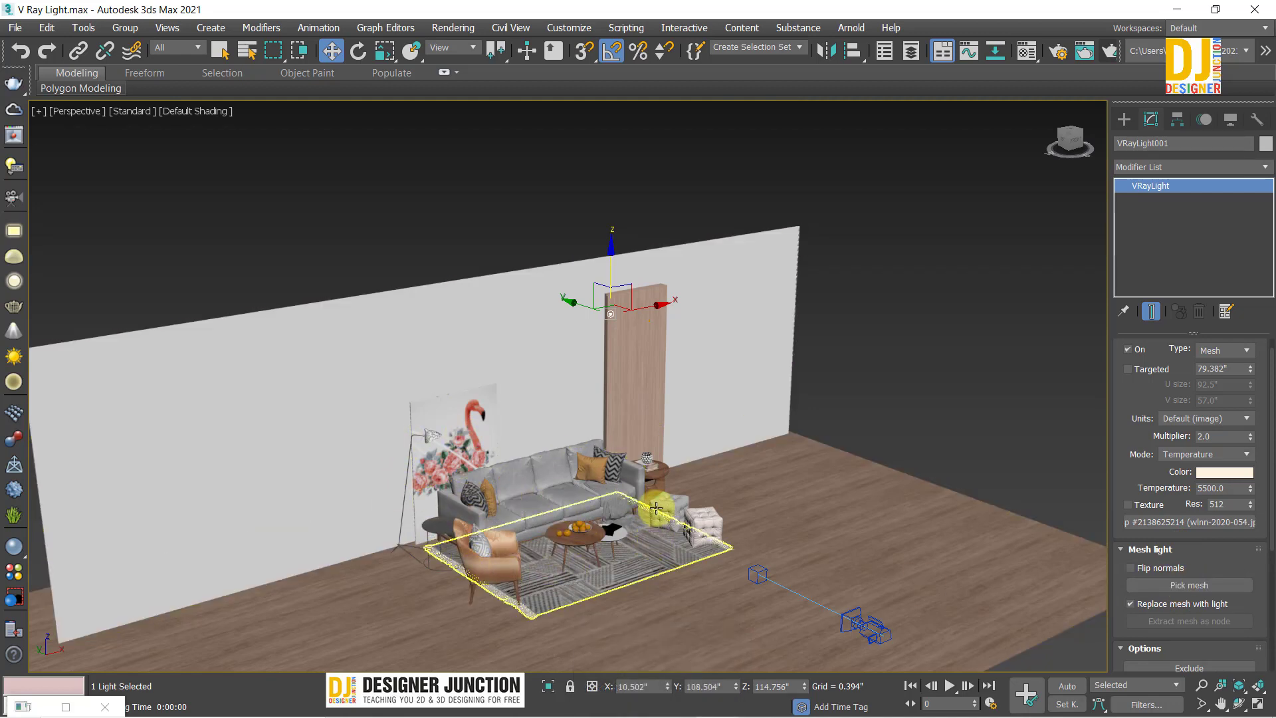
# Step: Examine the floor lamp's shade beside the flamingo picture, outside and inside, as an example mesh for a mesh light
pyautogui.scroll(5, 426, 442)
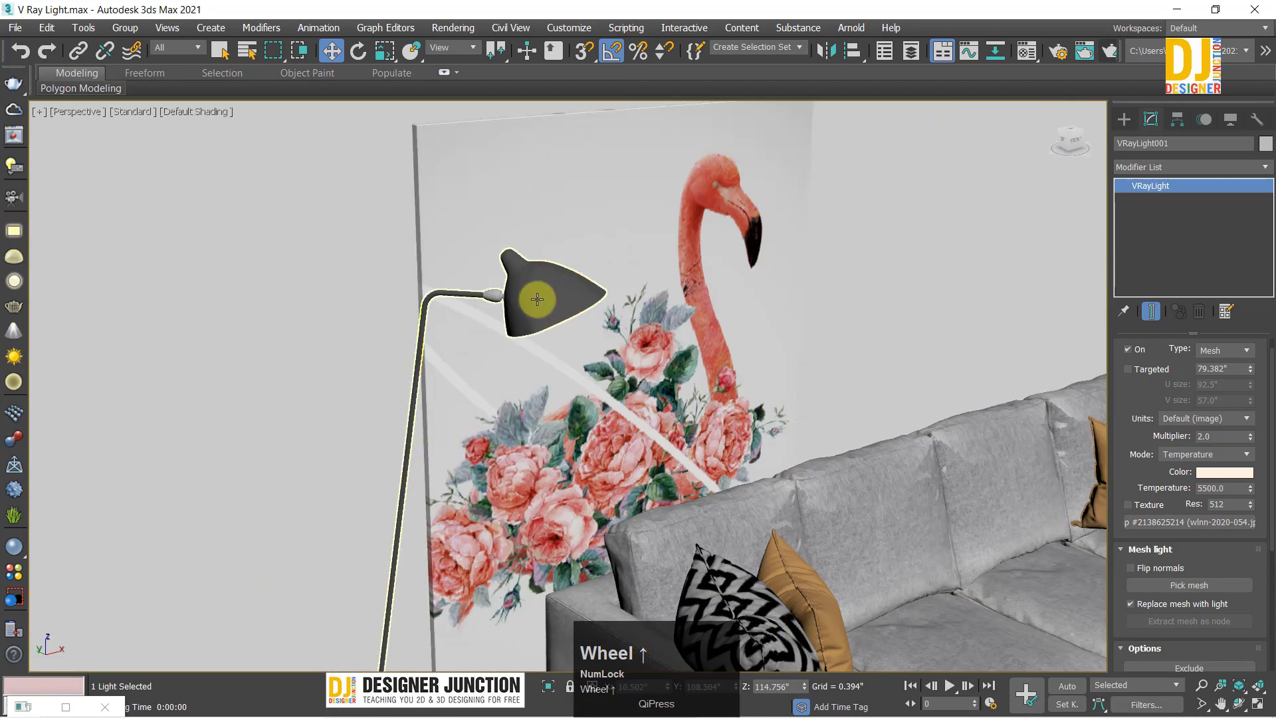
pyautogui.scroll(-6, 558, 312)
pyautogui.keyDown('alt'); pyautogui.moveTo(513, 339); pyautogui.dragTo(545, 352, button='middle'); pyautogui.keyUp('alt')
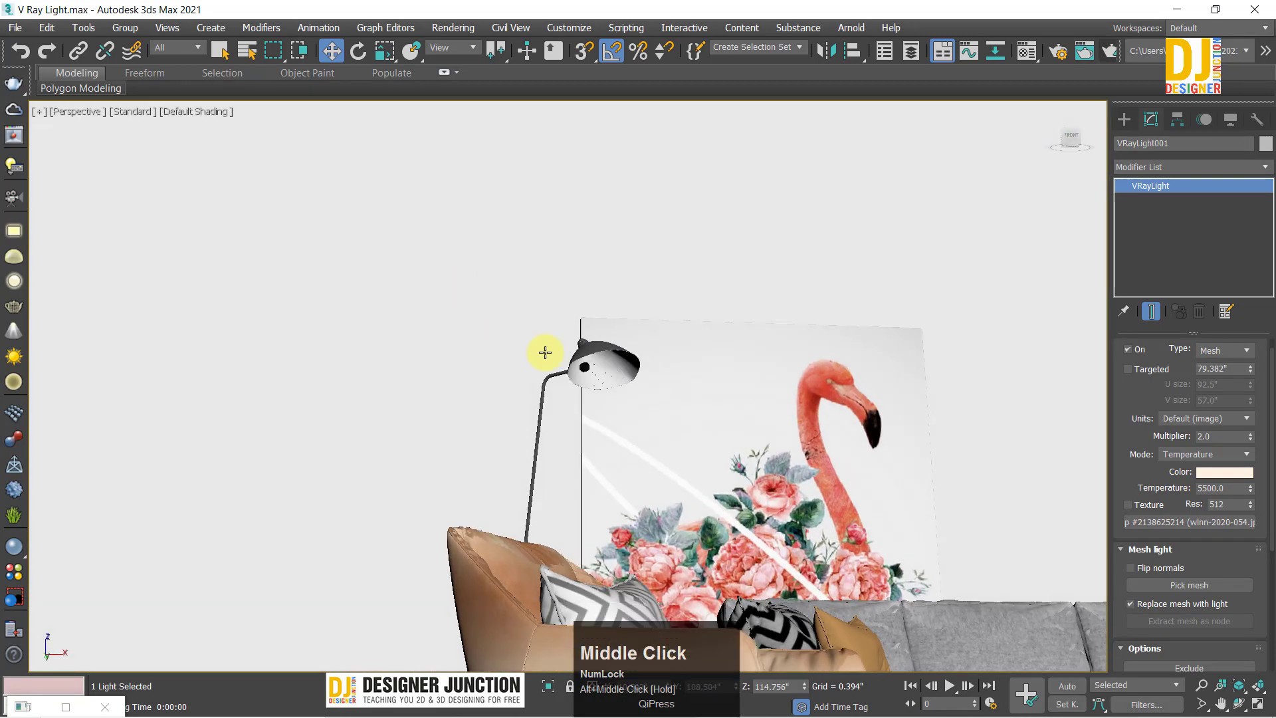
pyautogui.scroll(4, 617, 399)
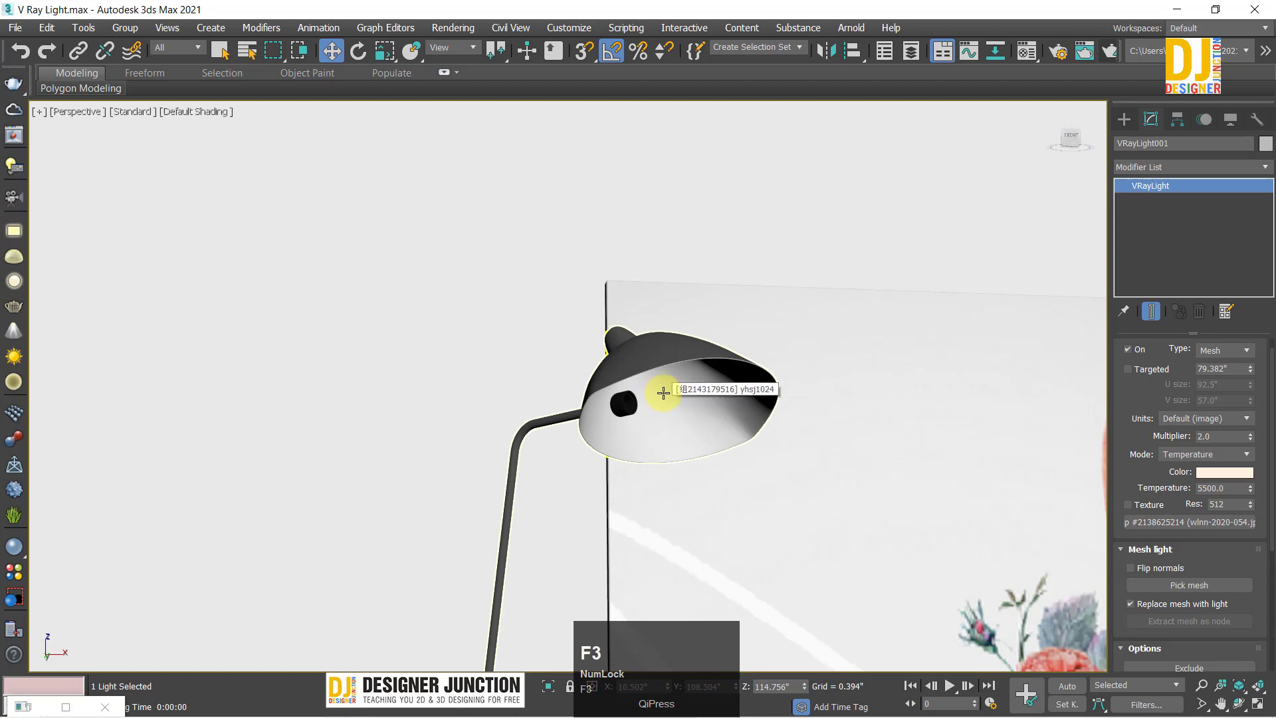
pyautogui.press('F3')
pyautogui.press('F3')
pyautogui.press('F3')
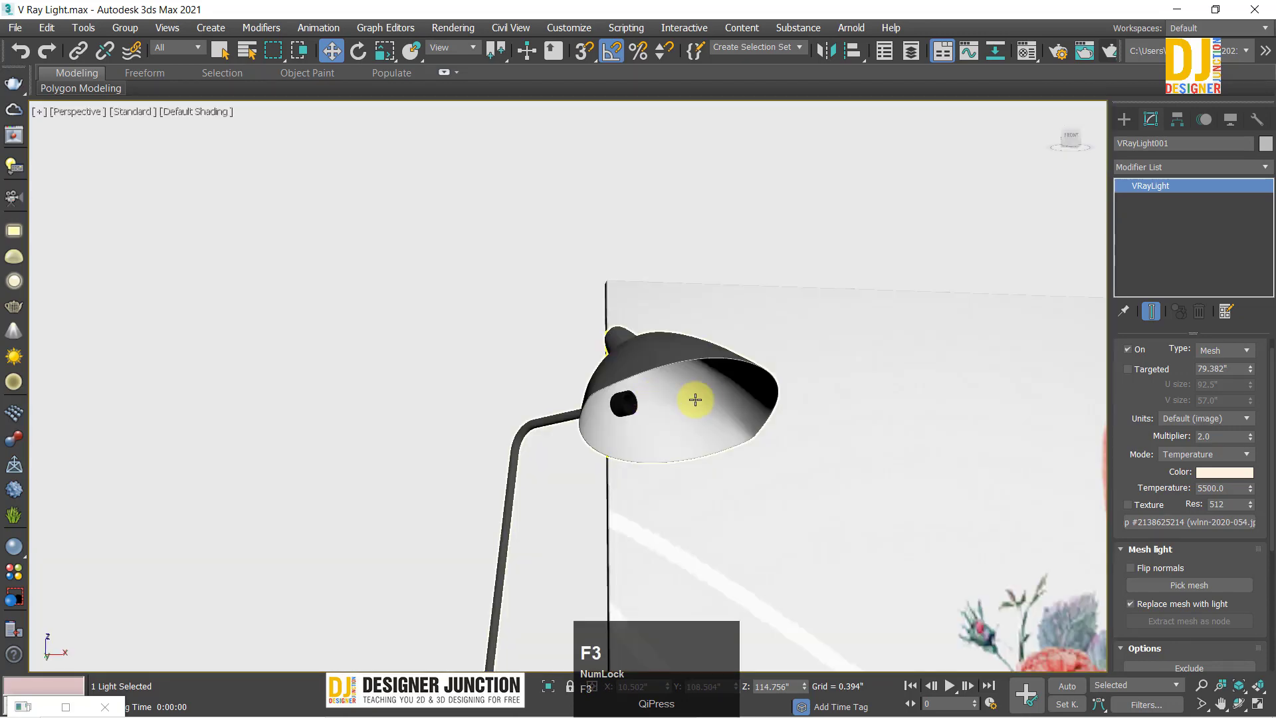
pyautogui.moveTo(691, 399)
pyautogui.keyDown('alt'); pyautogui.mouseDown(button='middle')
pyautogui.moveTo(698, 372)
pyautogui.moveTo(1269, 605)
pyautogui.mouseUp(button='middle'); pyautogui.keyUp('alt')
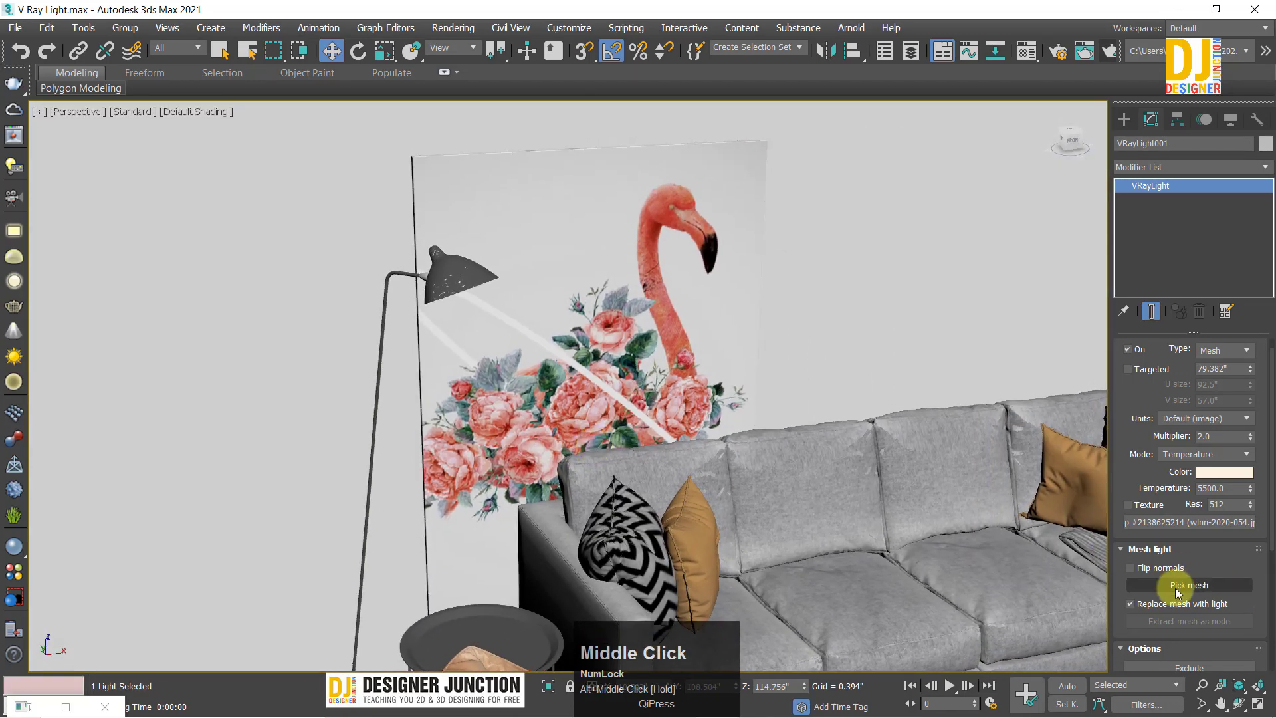
pyautogui.scroll(-5, 490, 348)
pyautogui.moveTo(490, 347)
pyautogui.keyDown('alt'); pyautogui.mouseDown(button='middle')
pyautogui.moveTo(458, 369)
pyautogui.moveTo(490, 359)
pyautogui.mouseUp(button='middle'); pyautogui.keyUp('alt')
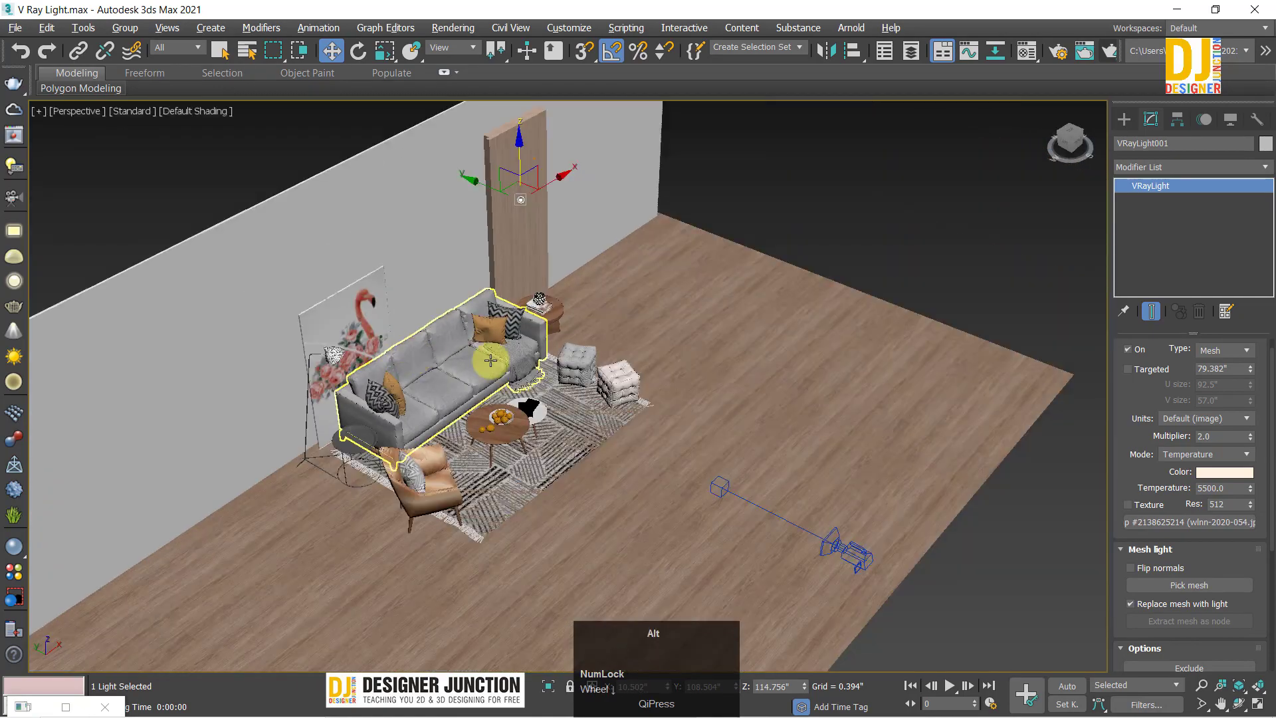
pyautogui.moveTo(373, 279)
pyautogui.keyDown('alt'); pyautogui.mouseDown(button='middle')
pyautogui.moveTo(336, 251)
pyautogui.moveTo(356, 273)
pyautogui.mouseUp(button='middle'); pyautogui.keyUp('alt')
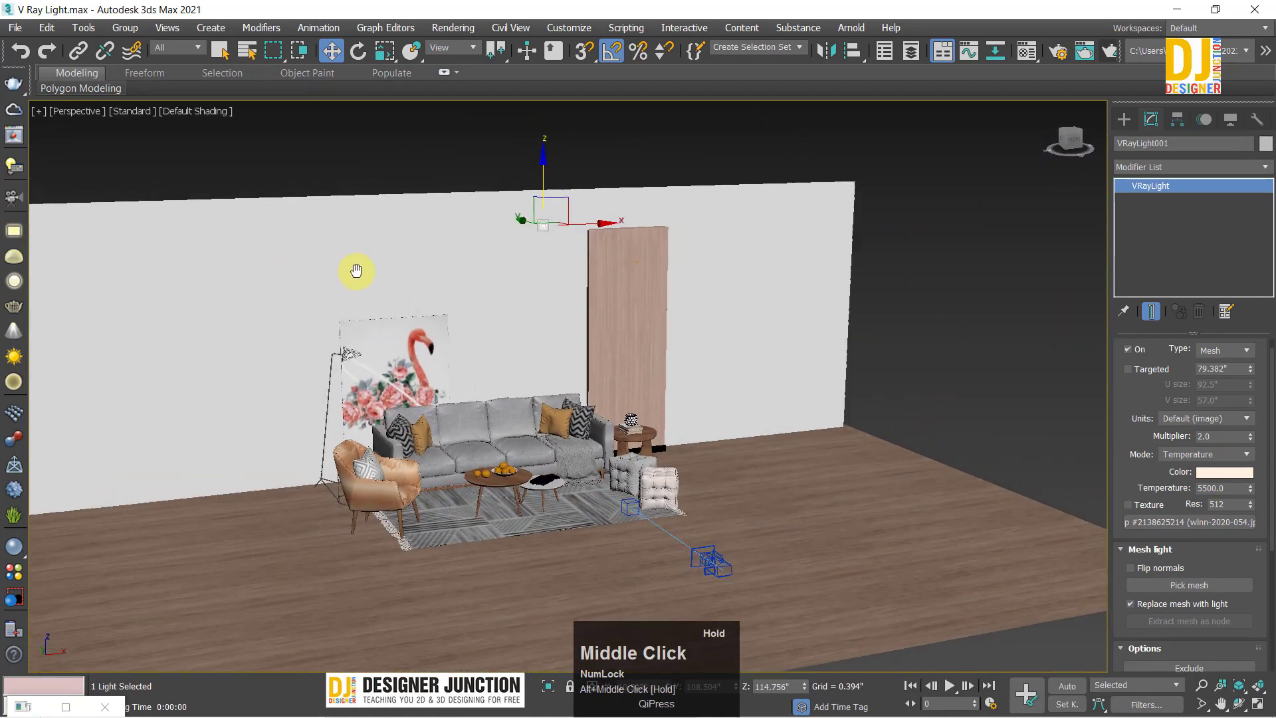
# Step: Change the light's type to Disc and view its circular shape from above
pyautogui.click(1228, 351)
pyautogui.click(1210, 405)
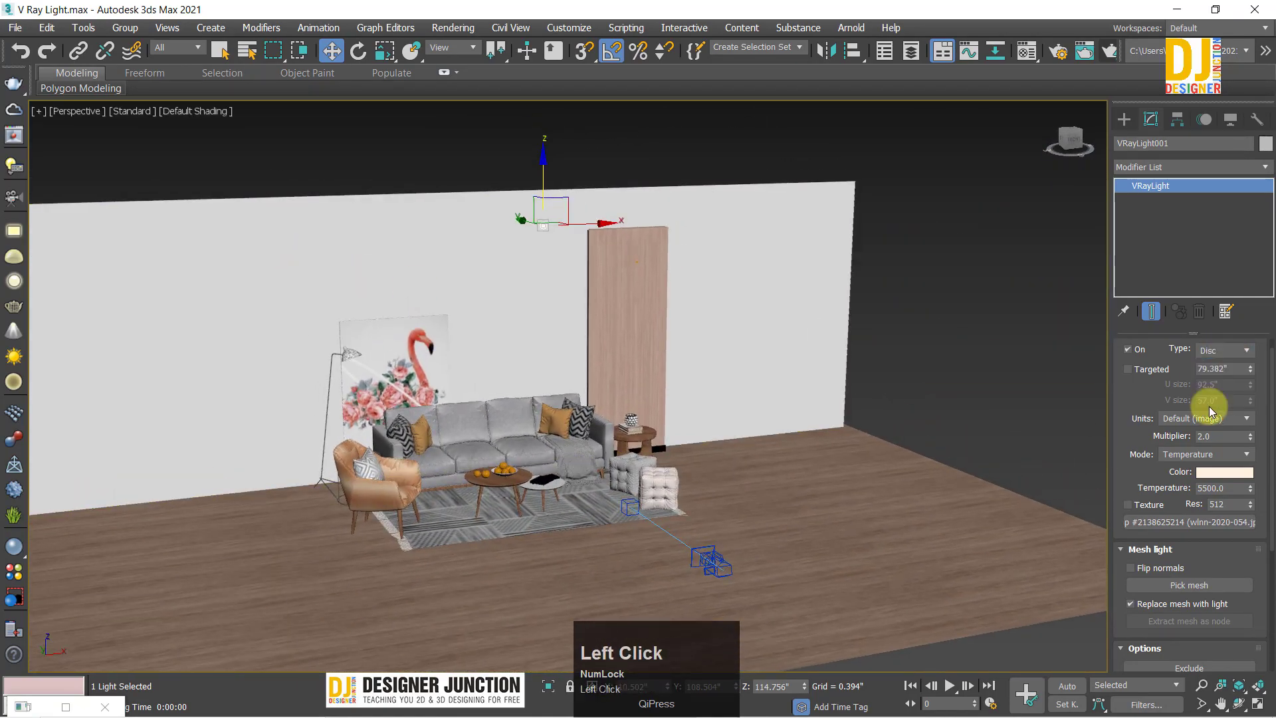
pyautogui.keyDown('alt'); pyautogui.moveTo(593, 250); pyautogui.dragTo(652, 348, button='middle'); pyautogui.keyUp('alt')
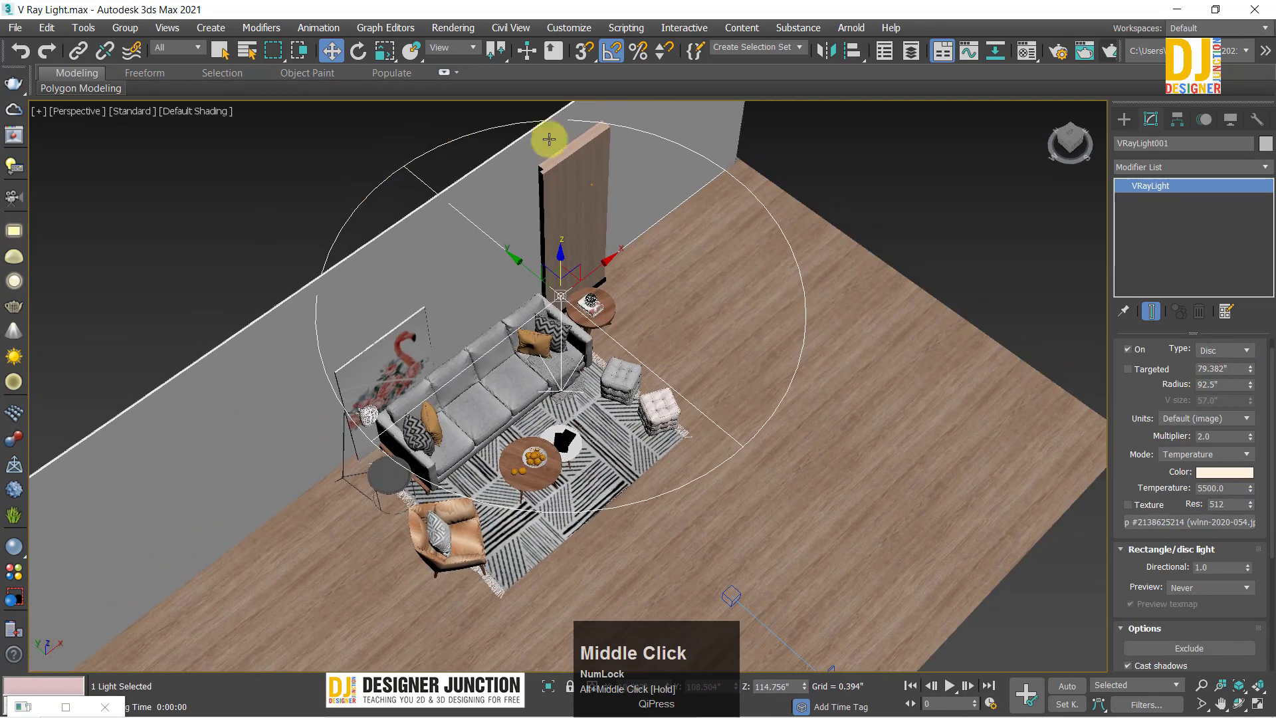
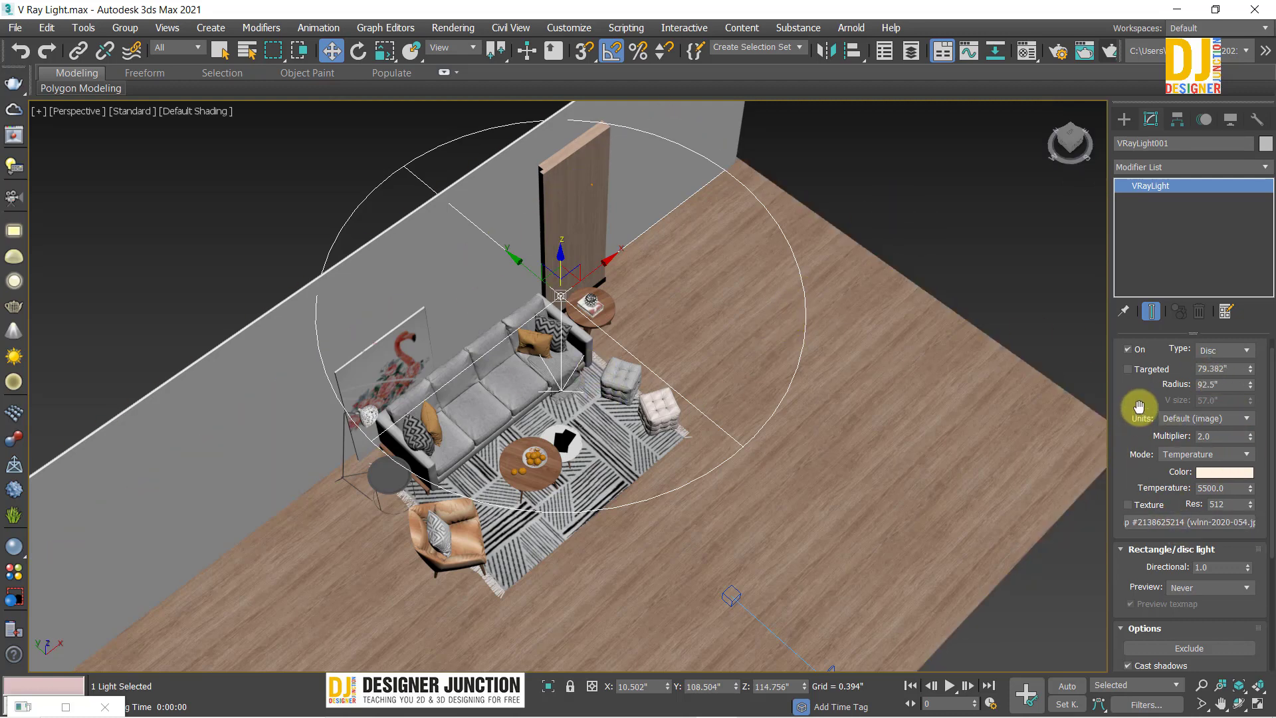
# Step: Set the light's type back to Plane and deselect it
pyautogui.click(1216, 350)
pyautogui.click(1217, 363)
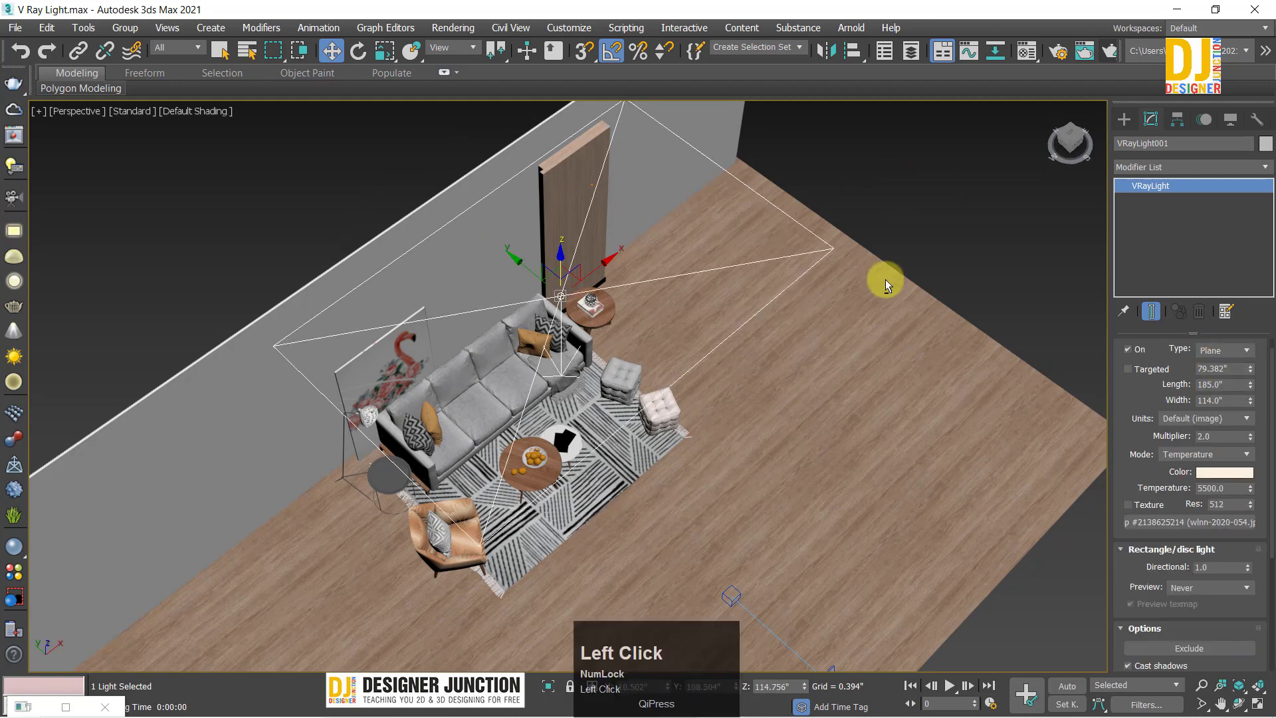
pyautogui.click(883, 279)
pyautogui.keyDown('alt'); pyautogui.moveTo(884, 279); pyautogui.dragTo(897, 305, button='middle'); pyautogui.keyUp('alt')
# Step: Examine the light creation categories, keeping VRay, and look over the available VRay light objects
pyautogui.click(1125, 121)
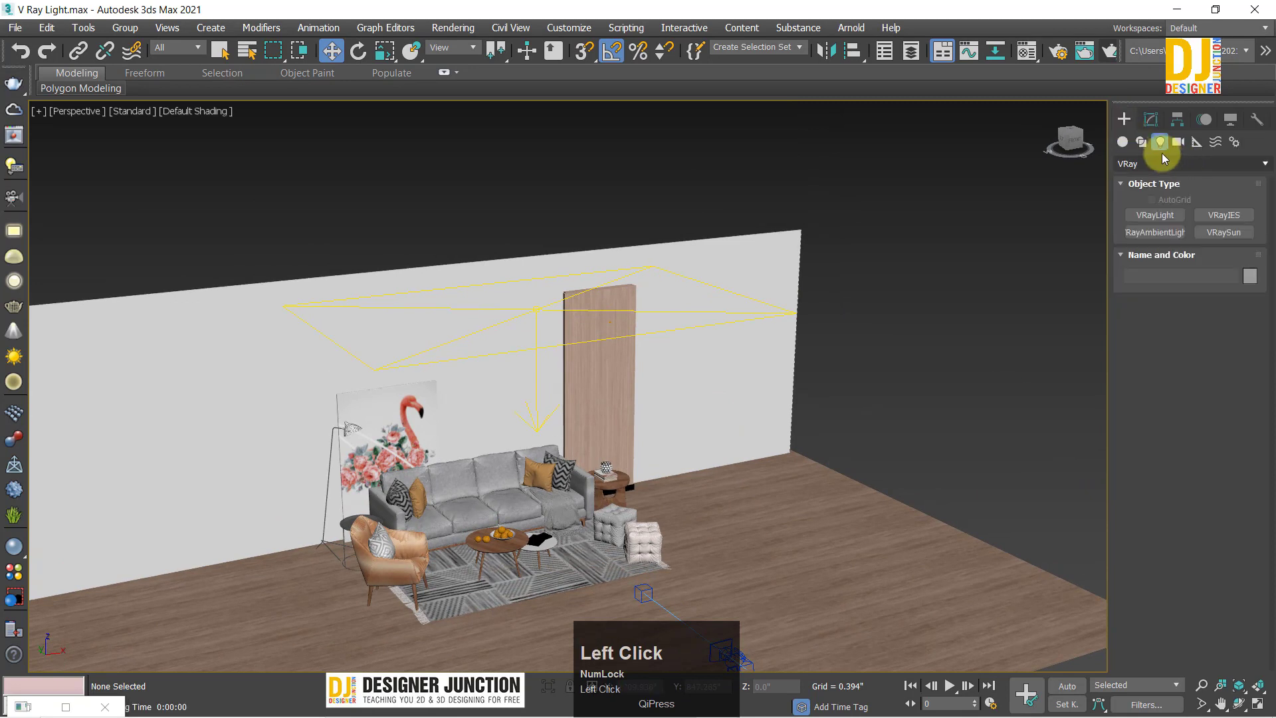
pyautogui.click(1159, 163)
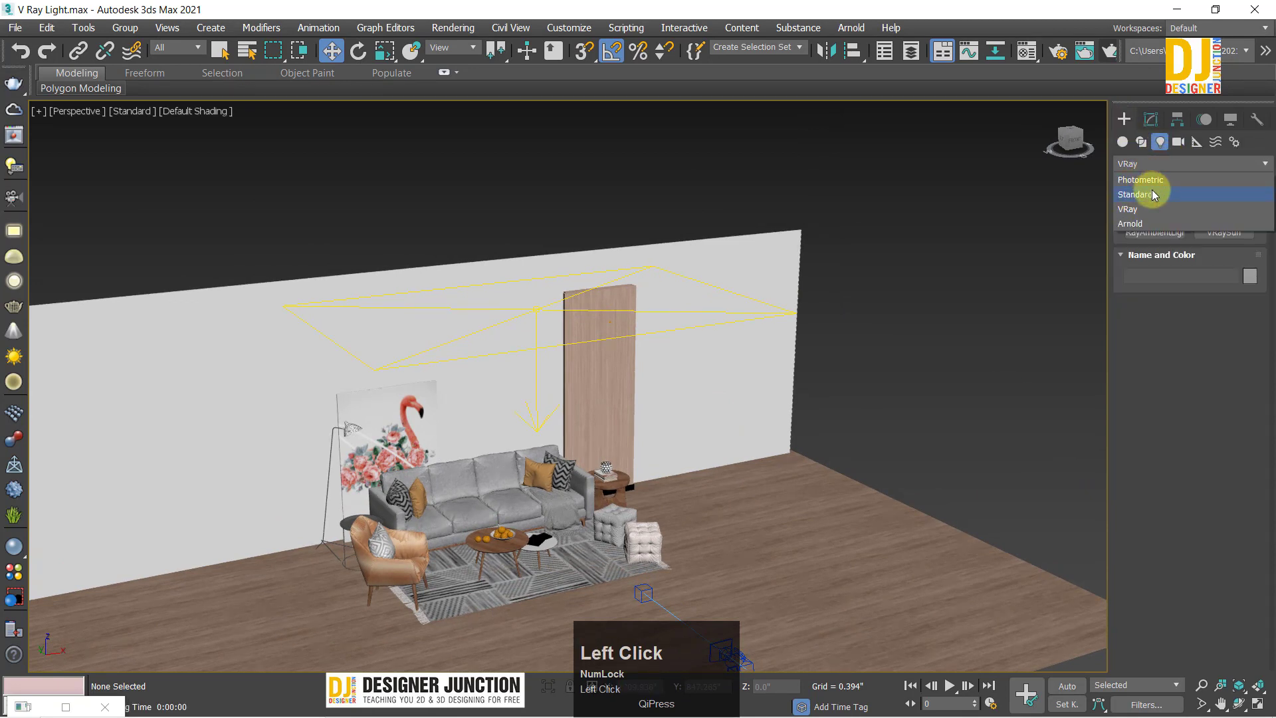
pyautogui.click(1155, 79)
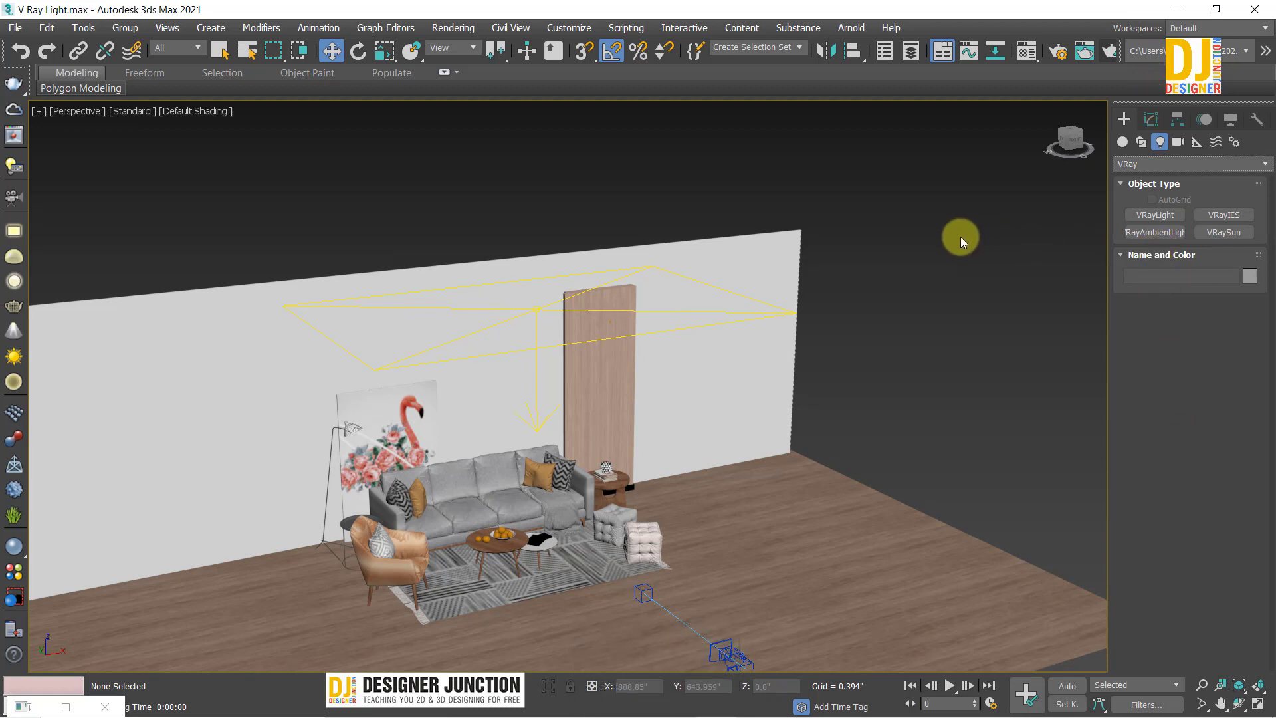
pyautogui.moveTo(501, 273); pyautogui.dragTo(527, 247, button='middle')
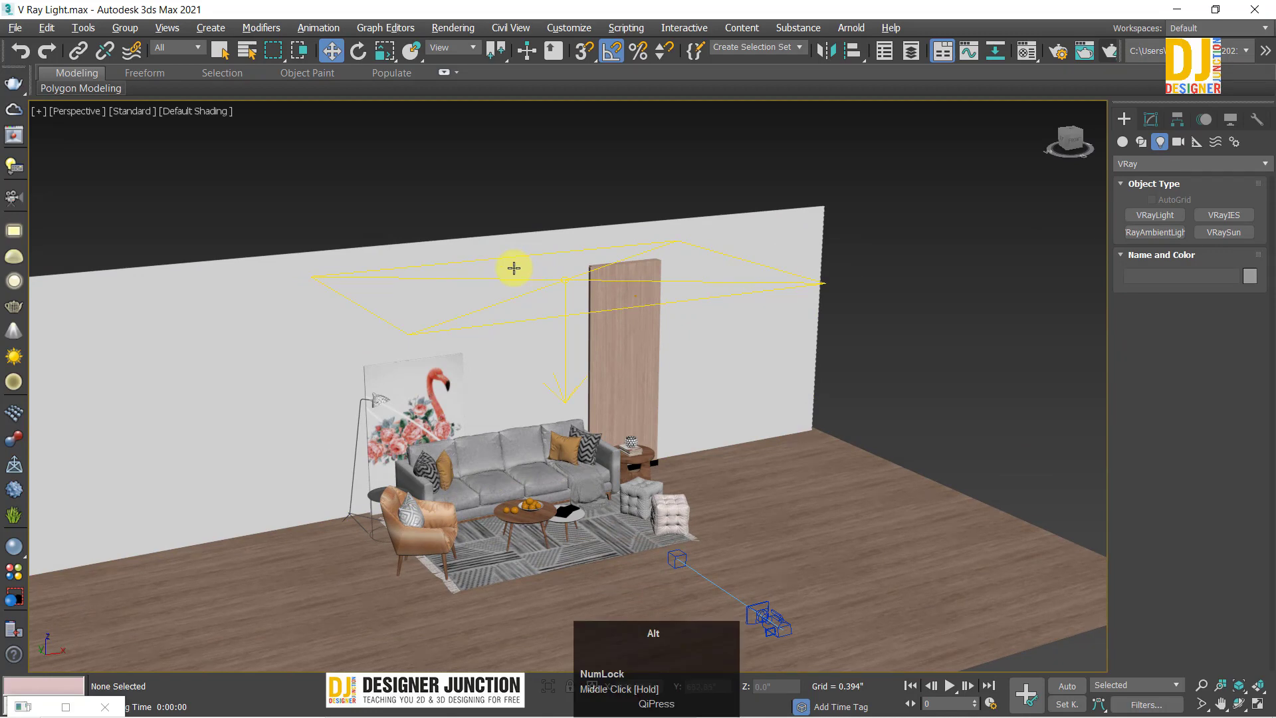
pyautogui.keyDown('alt'); pyautogui.moveTo(512, 268); pyautogui.dragTo(567, 342, button='middle'); pyautogui.keyUp('alt')
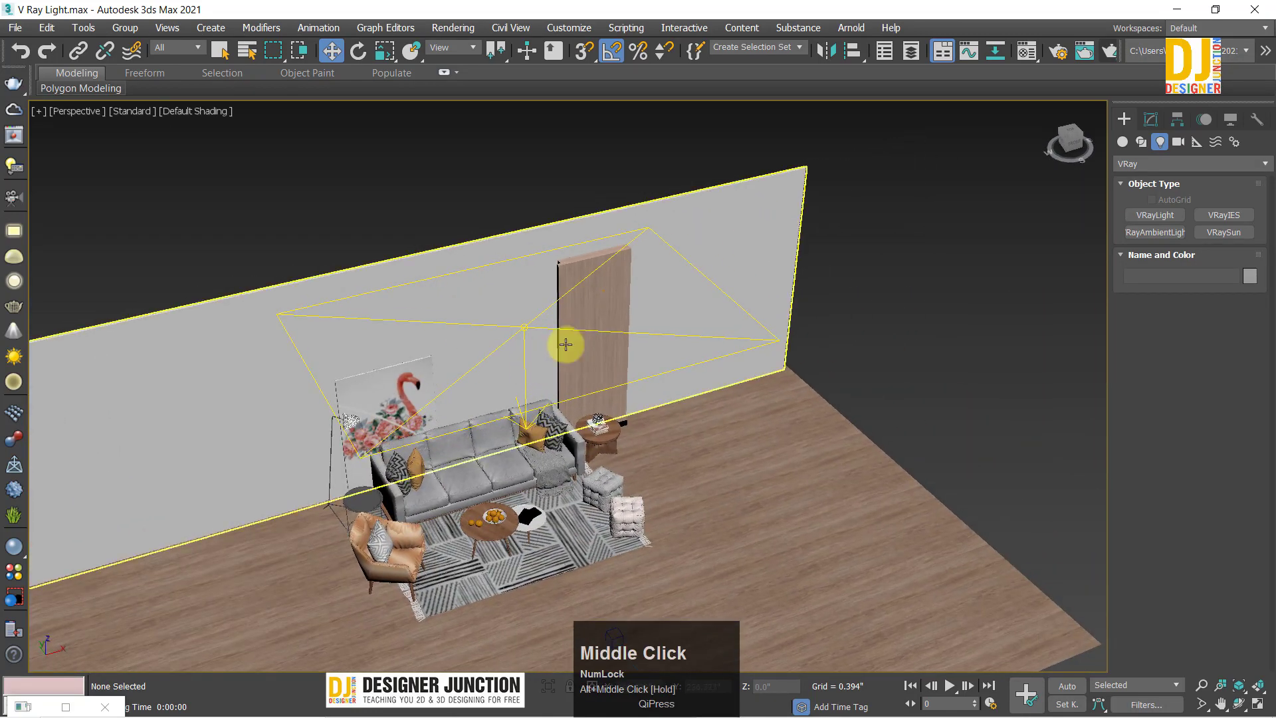
pyautogui.click(1150, 120)
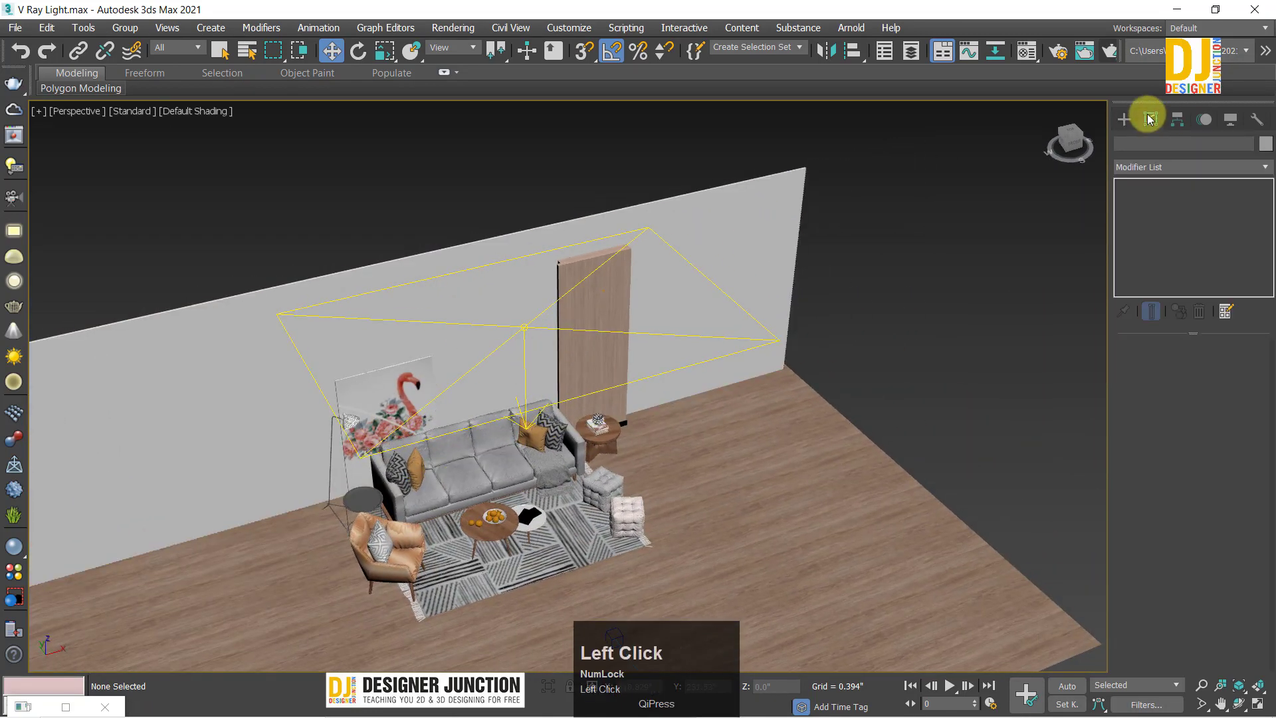
pyautogui.click(1123, 120)
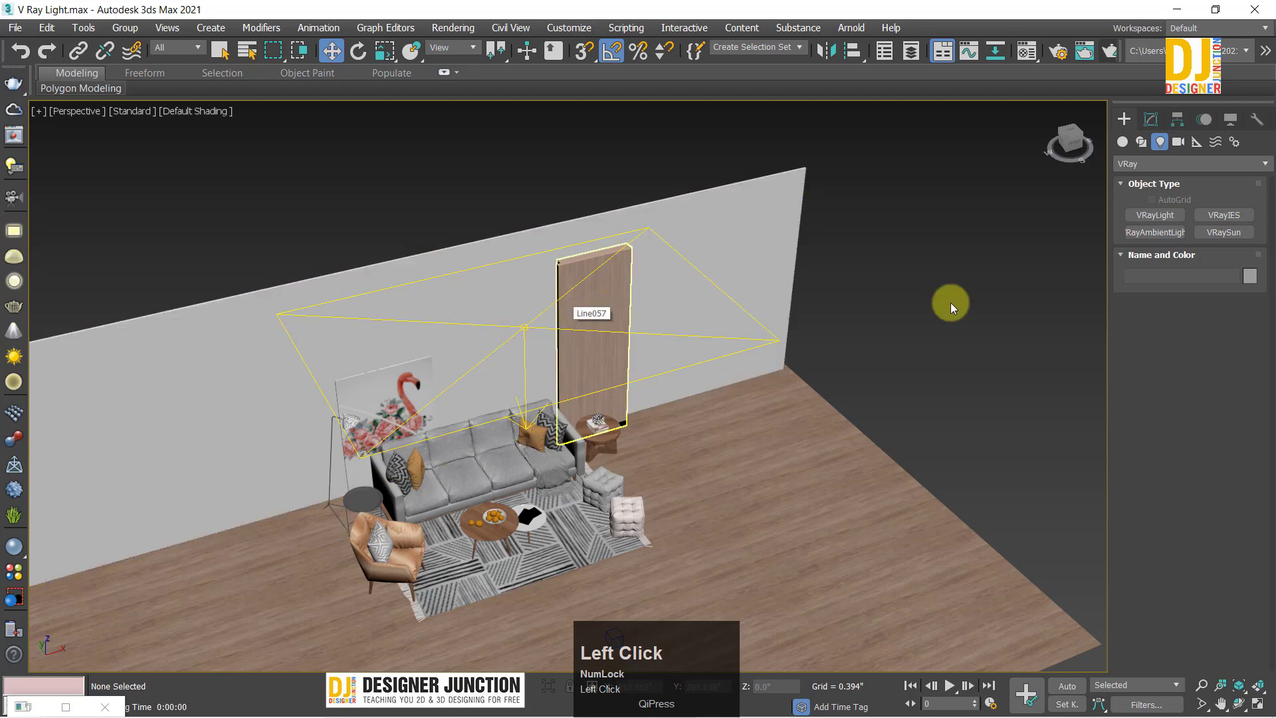
# Step: Select the plane light above the sofa and review its General, Rectangle/disc light and Options settings and available types
pyautogui.keyDown('alt'); pyautogui.moveTo(785, 346); pyautogui.dragTo(698, 208, button='middle'); pyautogui.keyUp('alt')
pyautogui.click(719, 299)
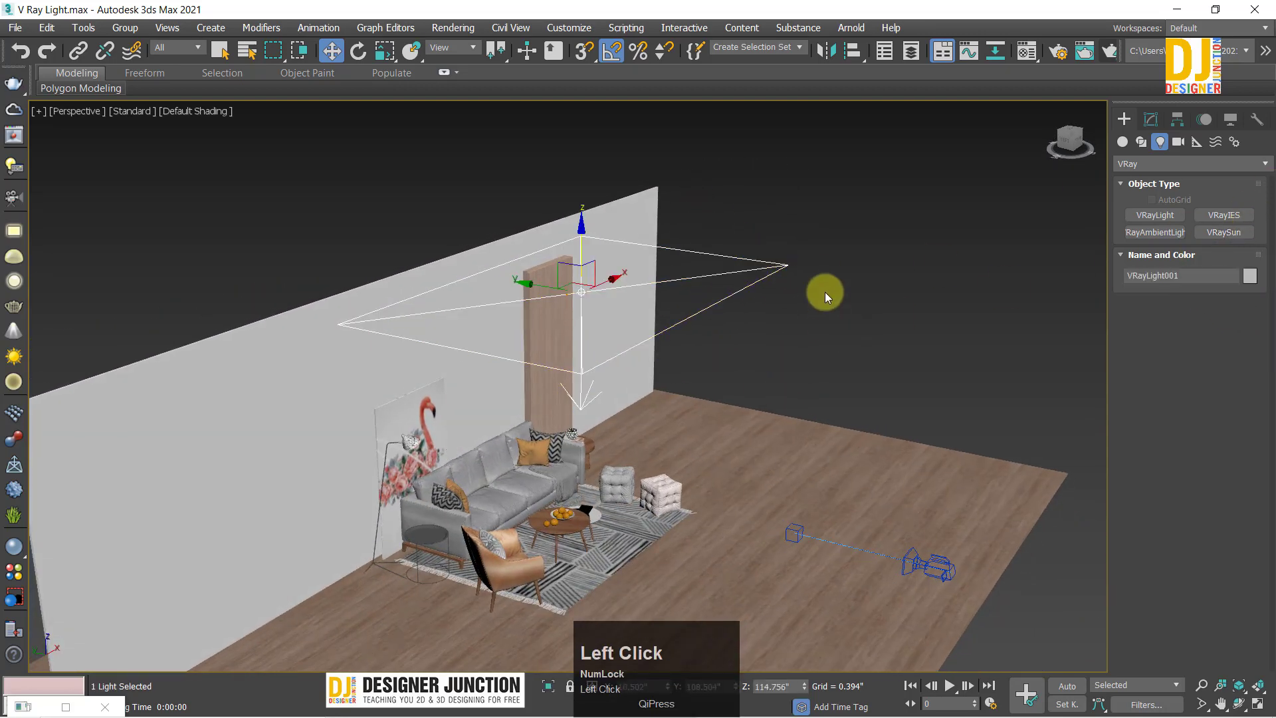
pyautogui.click(1150, 119)
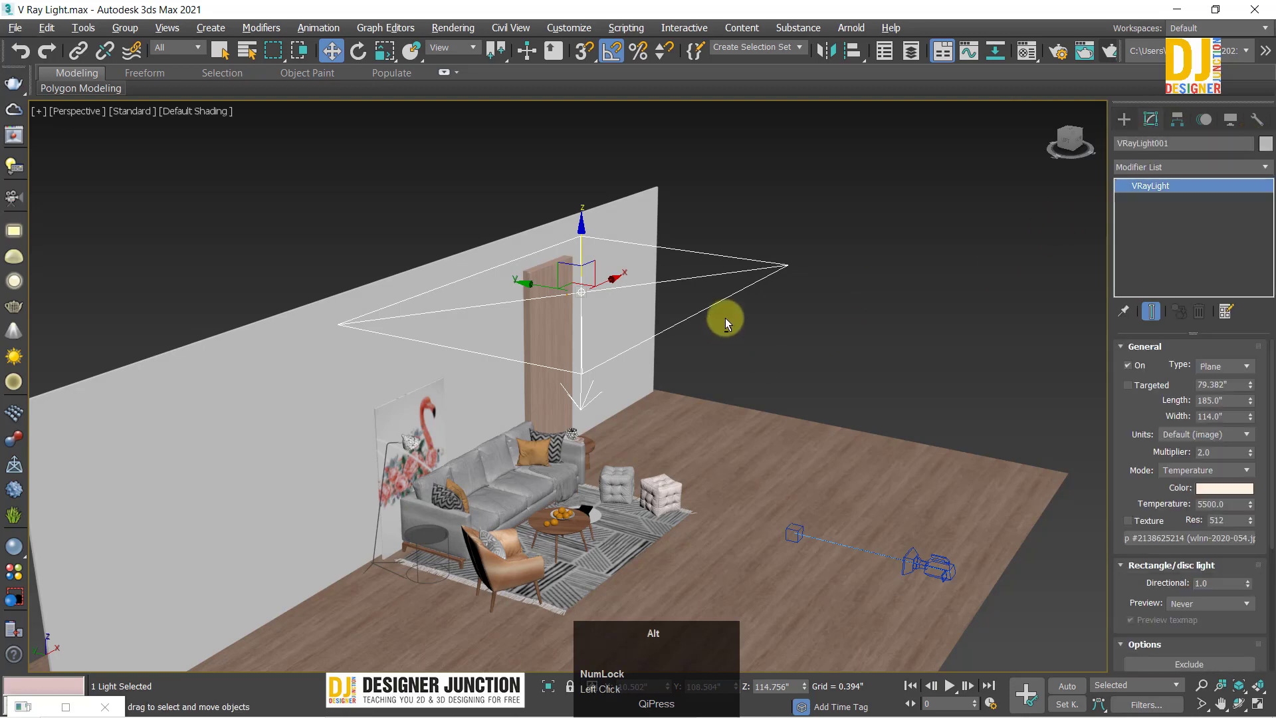
pyautogui.keyDown('alt'); pyautogui.moveTo(724, 318); pyautogui.dragTo(651, 325, button='middle'); pyautogui.keyUp('alt')
pyautogui.click(1219, 348)
pyautogui.click(1221, 365)
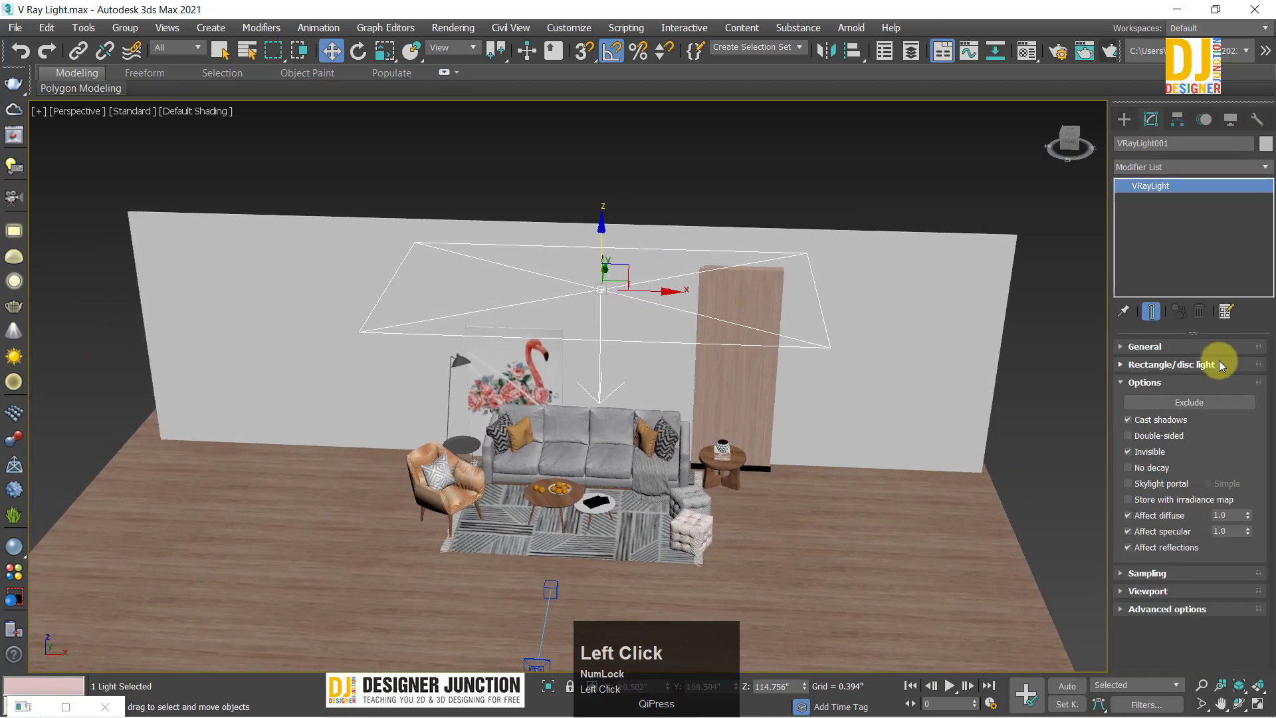
pyautogui.click(1210, 347)
pyautogui.click(1221, 367)
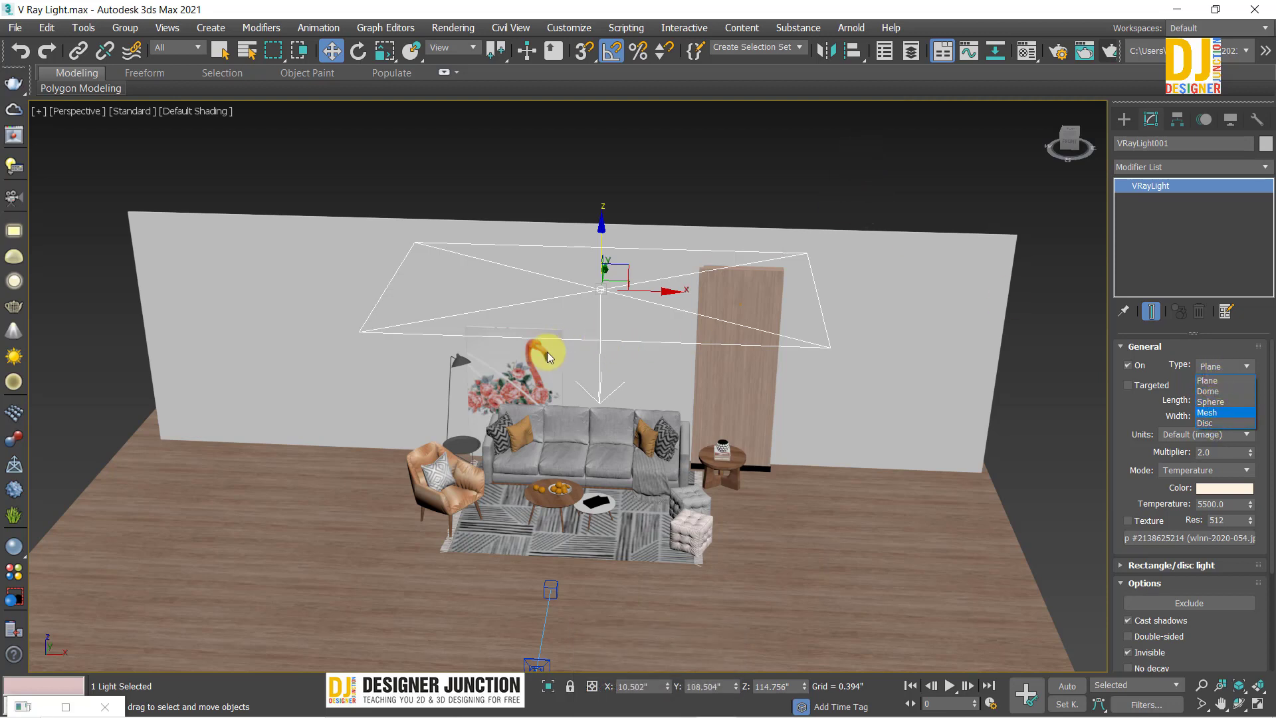
pyautogui.keyDown('alt'); pyautogui.middleClick(587, 372); pyautogui.keyUp('alt')
pyautogui.click(732, 193)
pyautogui.keyDown('alt'); pyautogui.moveTo(561, 285); pyautogui.dragTo(744, 233, button='middle'); pyautogui.keyUp('alt')
pyautogui.click(729, 254)
pyautogui.click(734, 286)
pyautogui.press('z')
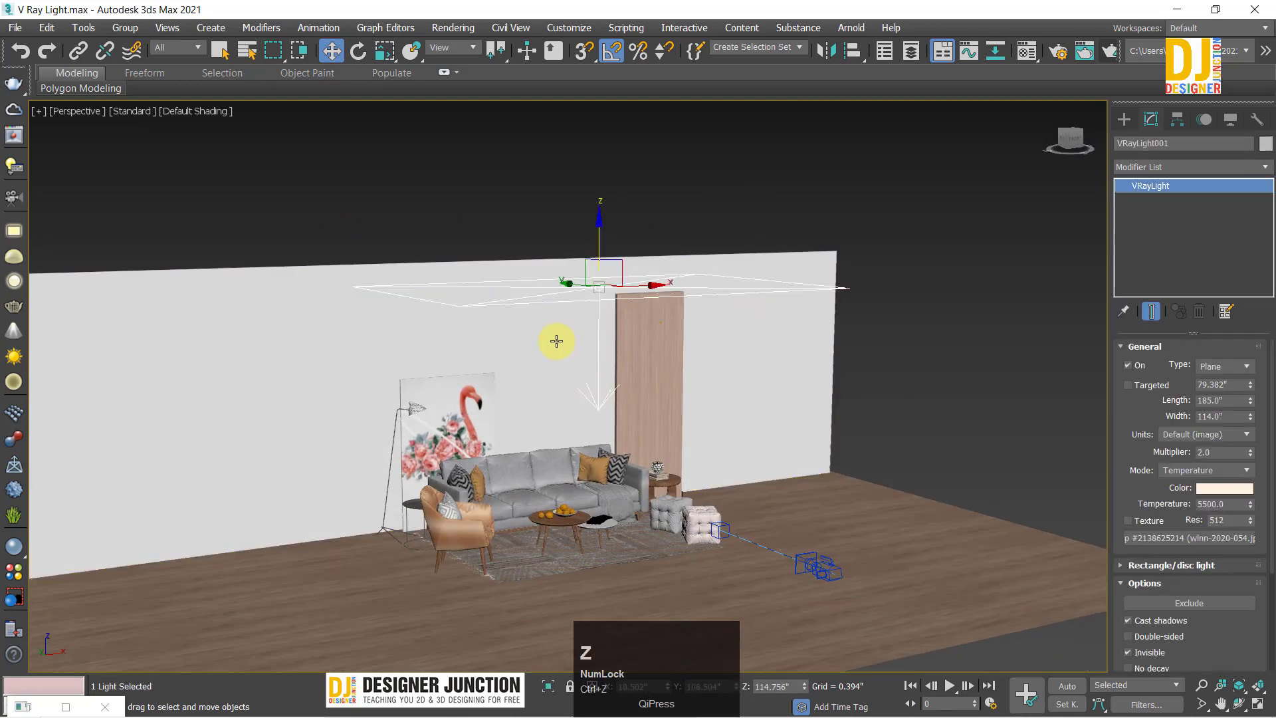
pyautogui.moveTo(555, 336)
pyautogui.keyDown('alt'); pyautogui.mouseDown(button='middle')
pyautogui.moveTo(516, 357)
pyautogui.moveTo(561, 344)
pyautogui.mouseUp(button='middle'); pyautogui.keyUp('alt')
pyautogui.scroll(3, 641, 370)
pyautogui.keyDown('alt'); pyautogui.moveTo(640, 370); pyautogui.dragTo(592, 342, button='middle'); pyautogui.keyUp('alt')
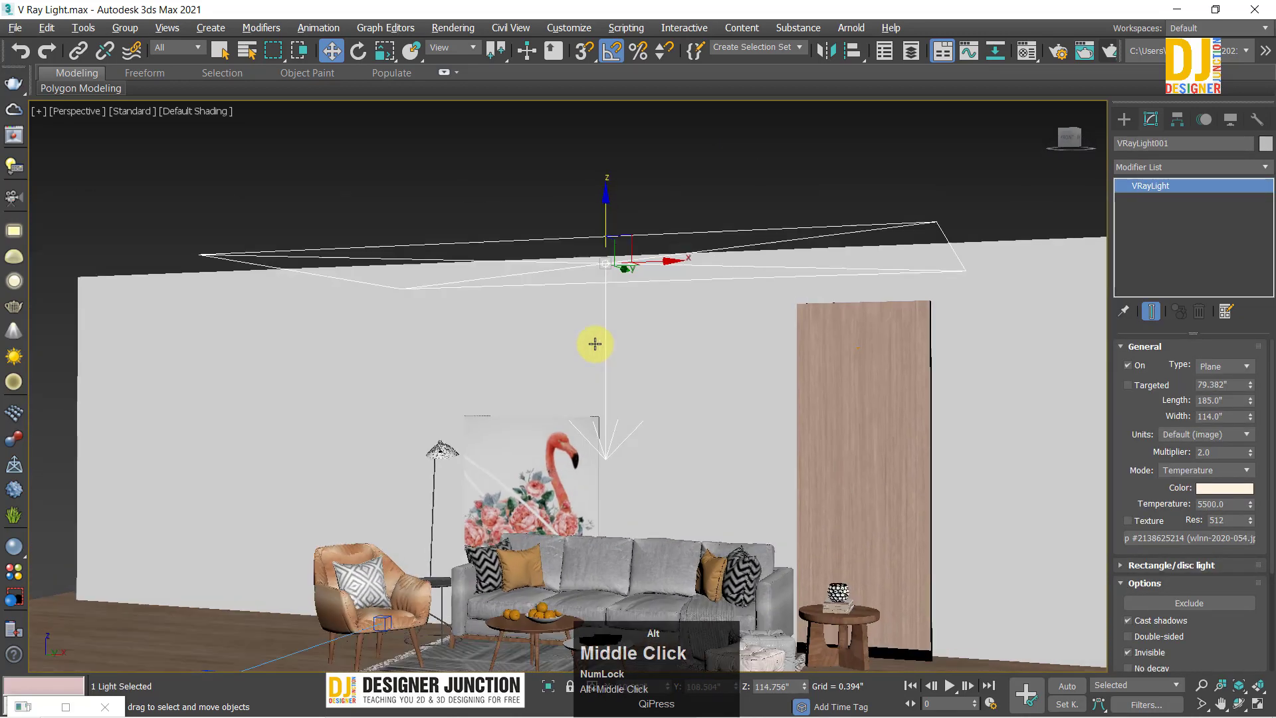
# Step: Run a test render of the PhysCamera001 view, then close the V-Ray Frame Buffer
pyautogui.hotkey('alt', 'w')
pyautogui.hotkey('alt', 'w')
pyautogui.hotkey('shift', 'q')
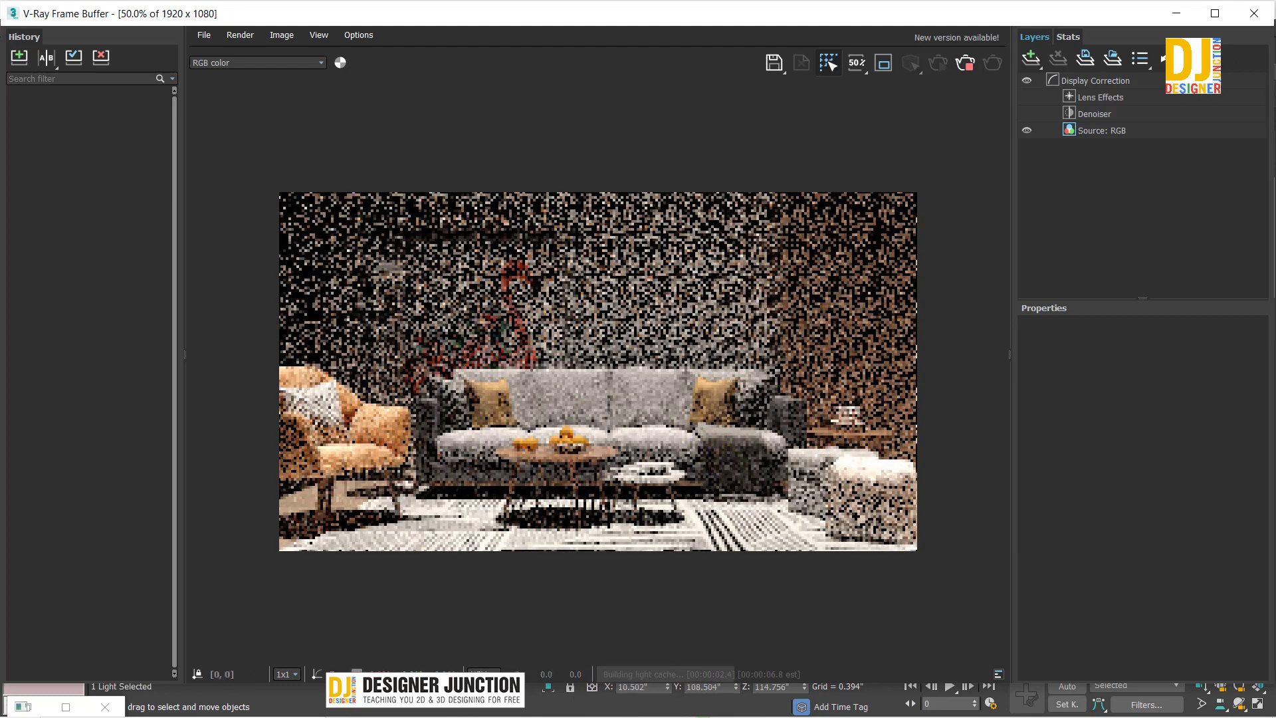
pyautogui.click(1254, 14)
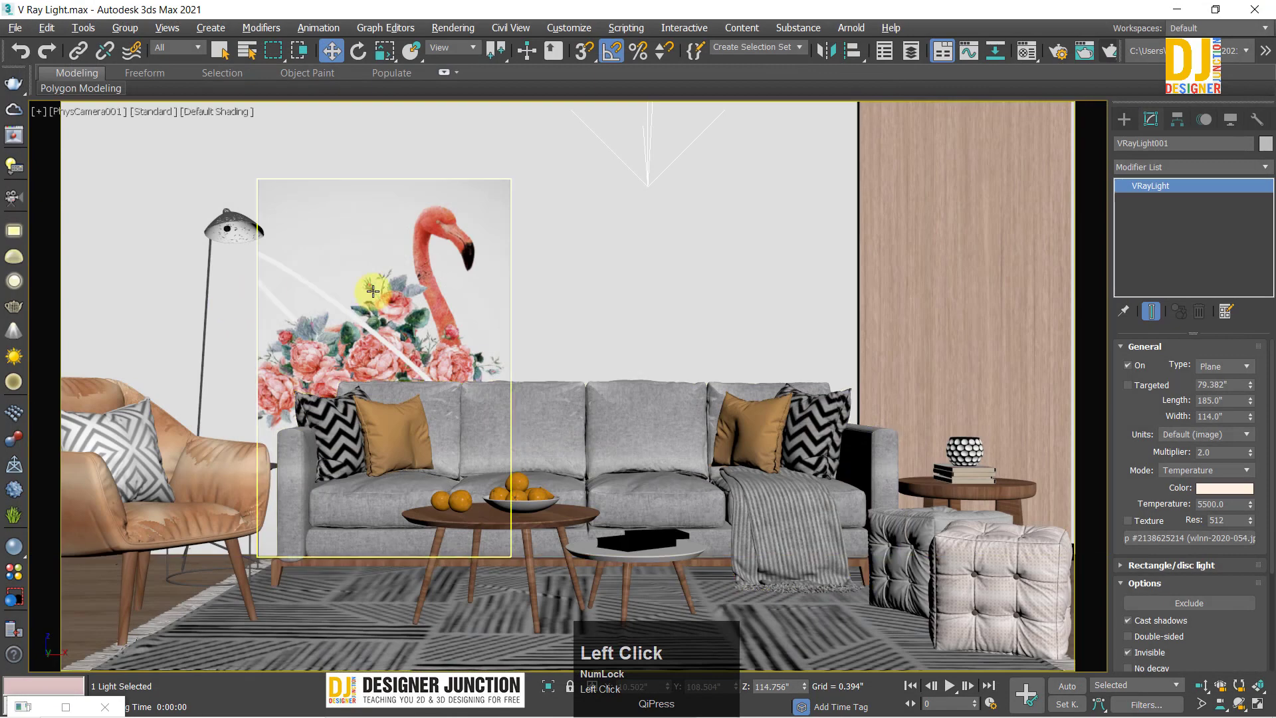
# Step: Move the plane light about 2 inches towards the back wall in the Top view and set its multiplier to 1.0
pyautogui.hotkey('alt', 'w')
pyautogui.hotkey('alt', 'w')
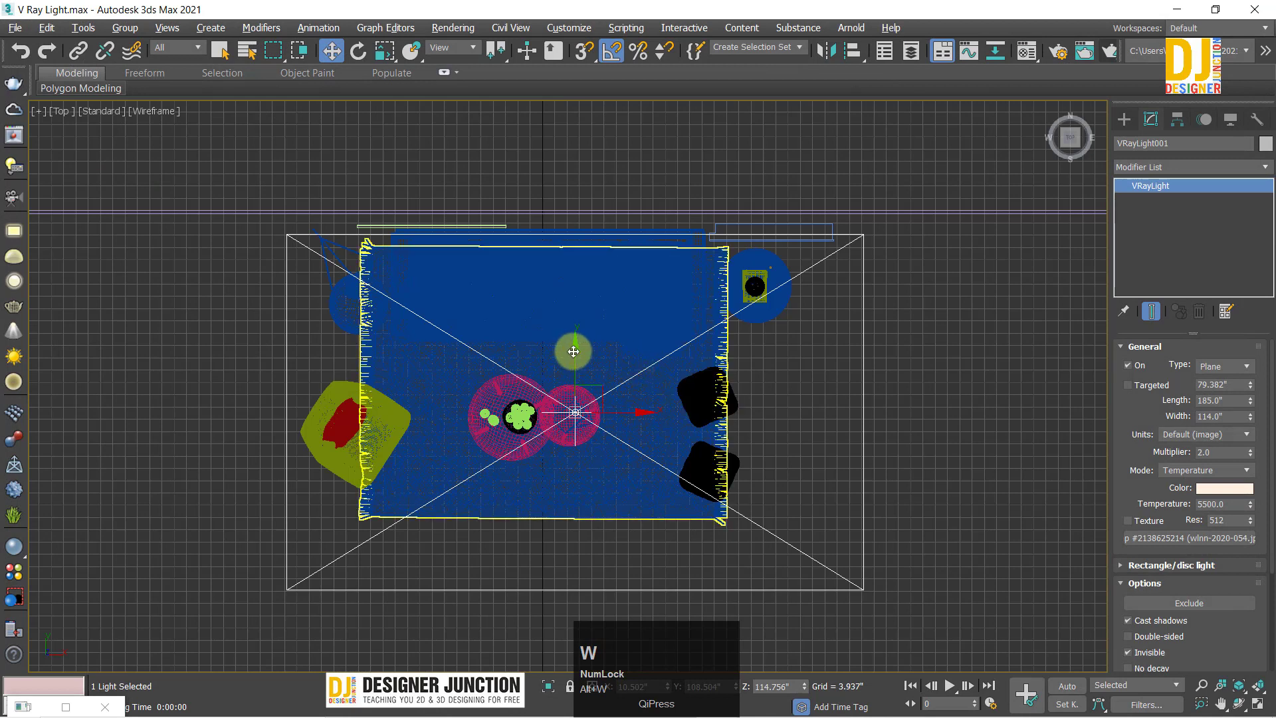
pyautogui.moveTo(574, 351); pyautogui.dragTo(573, 345)
pyautogui.click(1237, 415)
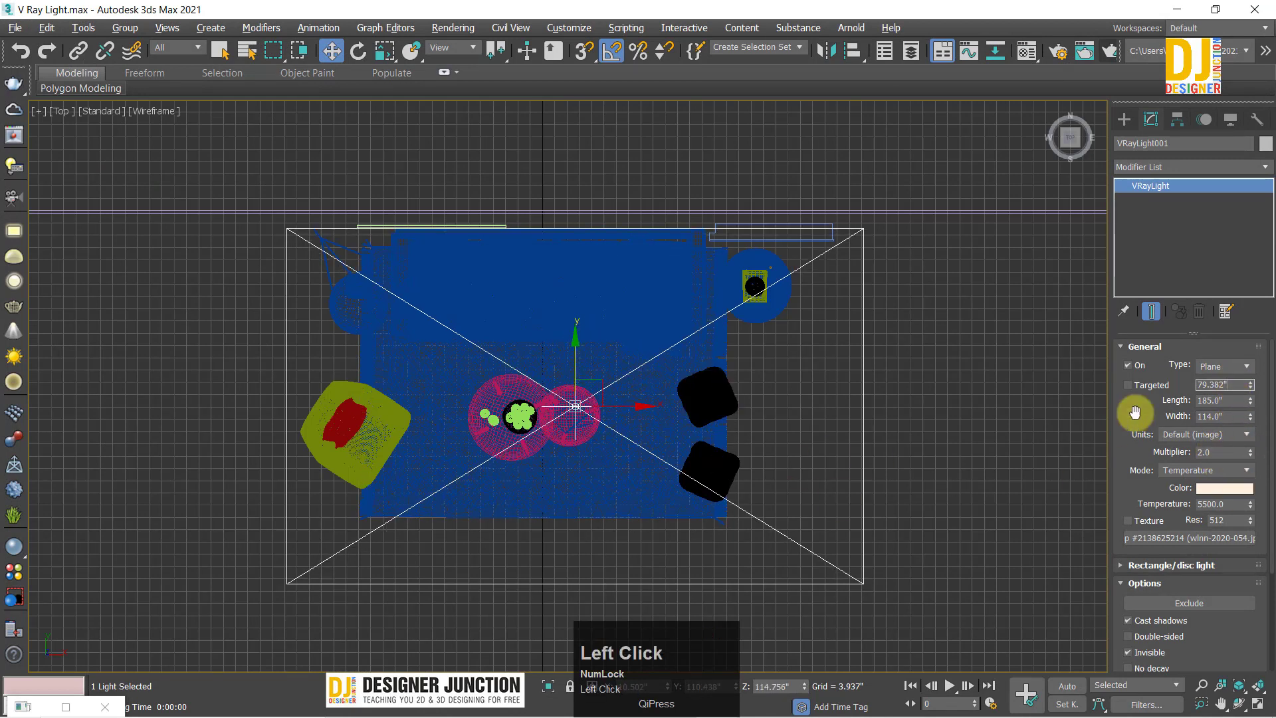
pyautogui.moveTo(1138, 411); pyautogui.dragTo(1116, 462)
pyautogui.press('Return')
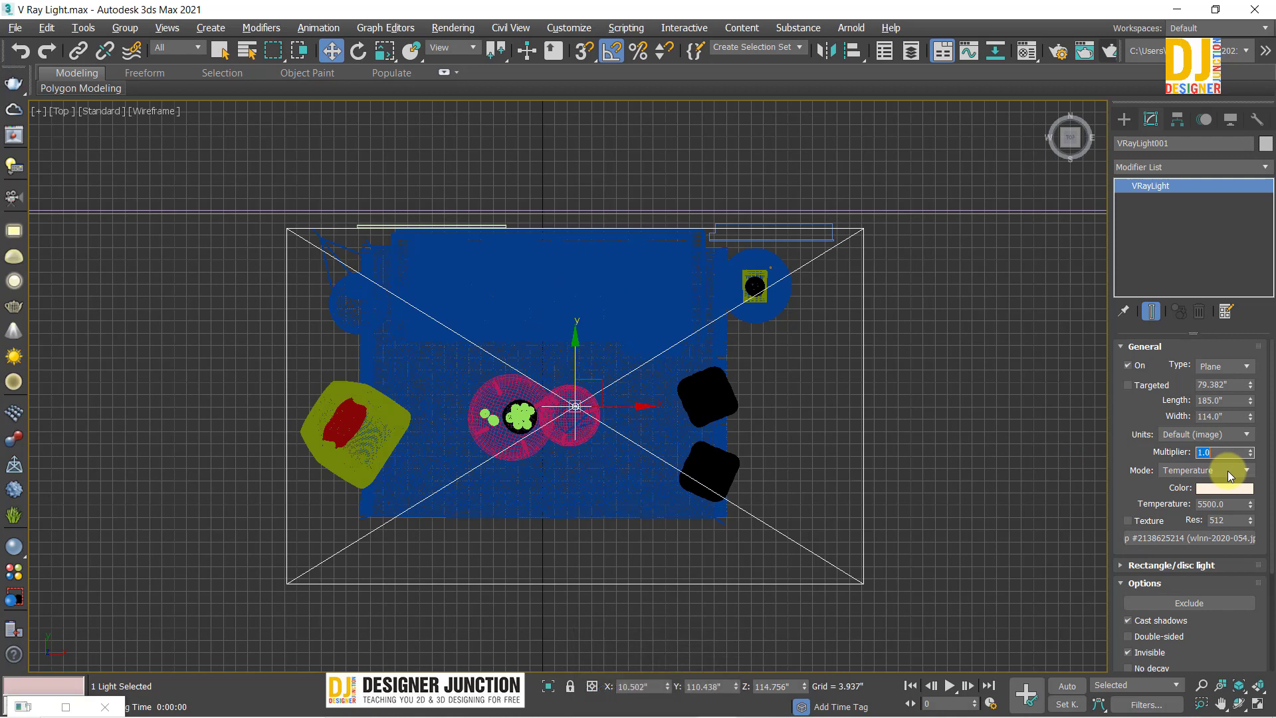
# Step: Clear the texture map from the plane light
pyautogui.middleClick(951, 477)
pyautogui.hotkey('alt', 'w')
pyautogui.hotkey('alt', 'w')
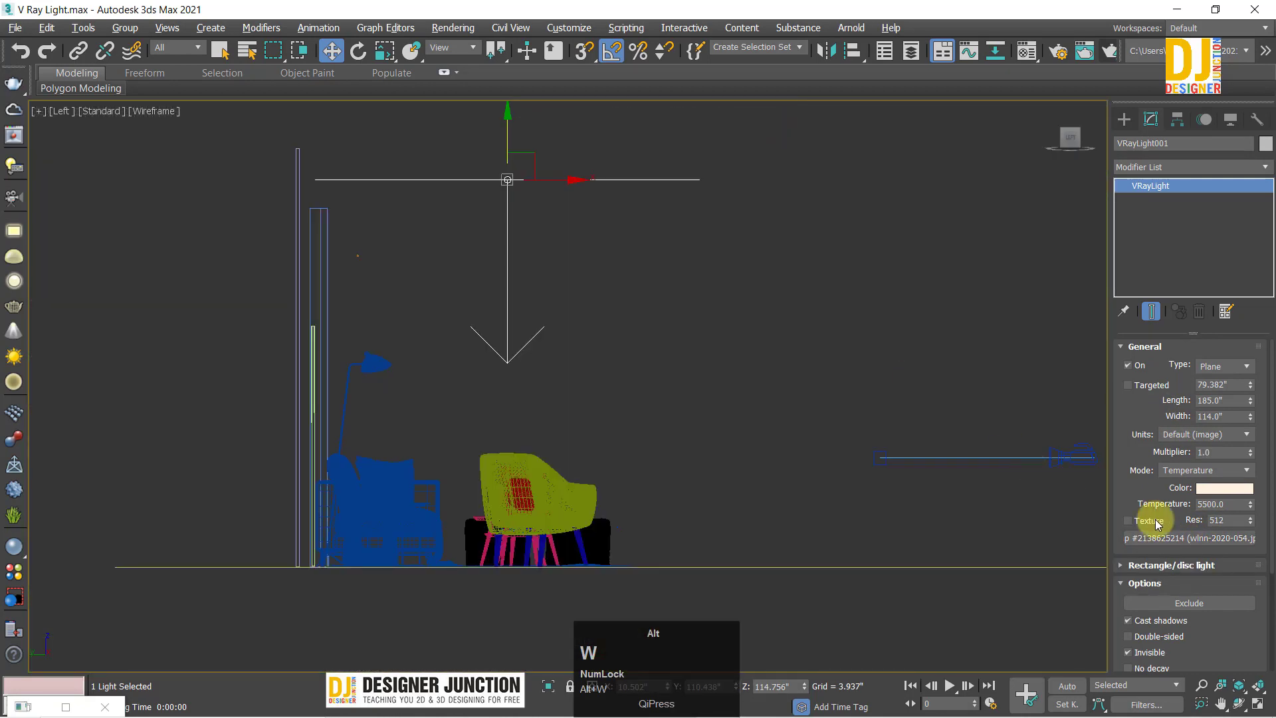
pyautogui.rightClick(1159, 538)
pyautogui.click(1174, 579)
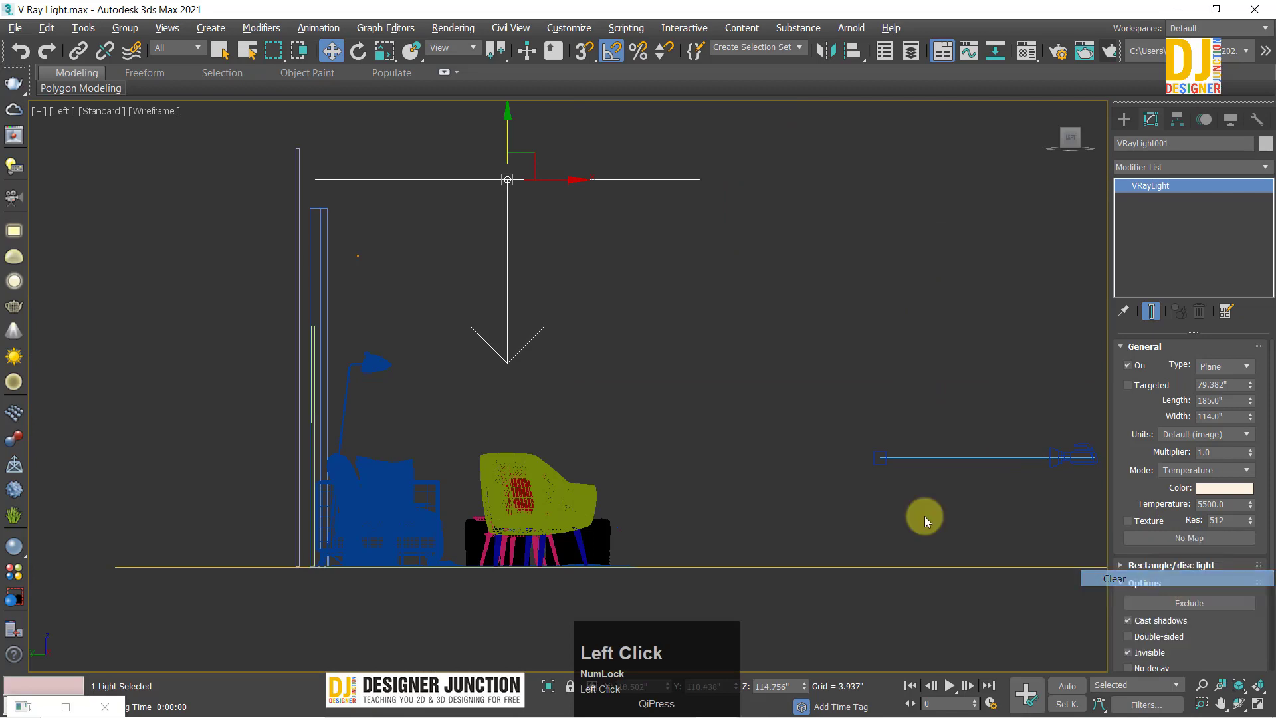
# Step: Change the Left viewport to a maximized Front view framing the light and the furniture
pyautogui.moveTo(768, 302); pyautogui.dragTo(739, 313, button='middle')
pyautogui.hotkey('alt', 'w')
pyautogui.hotkey('alt', 'w')
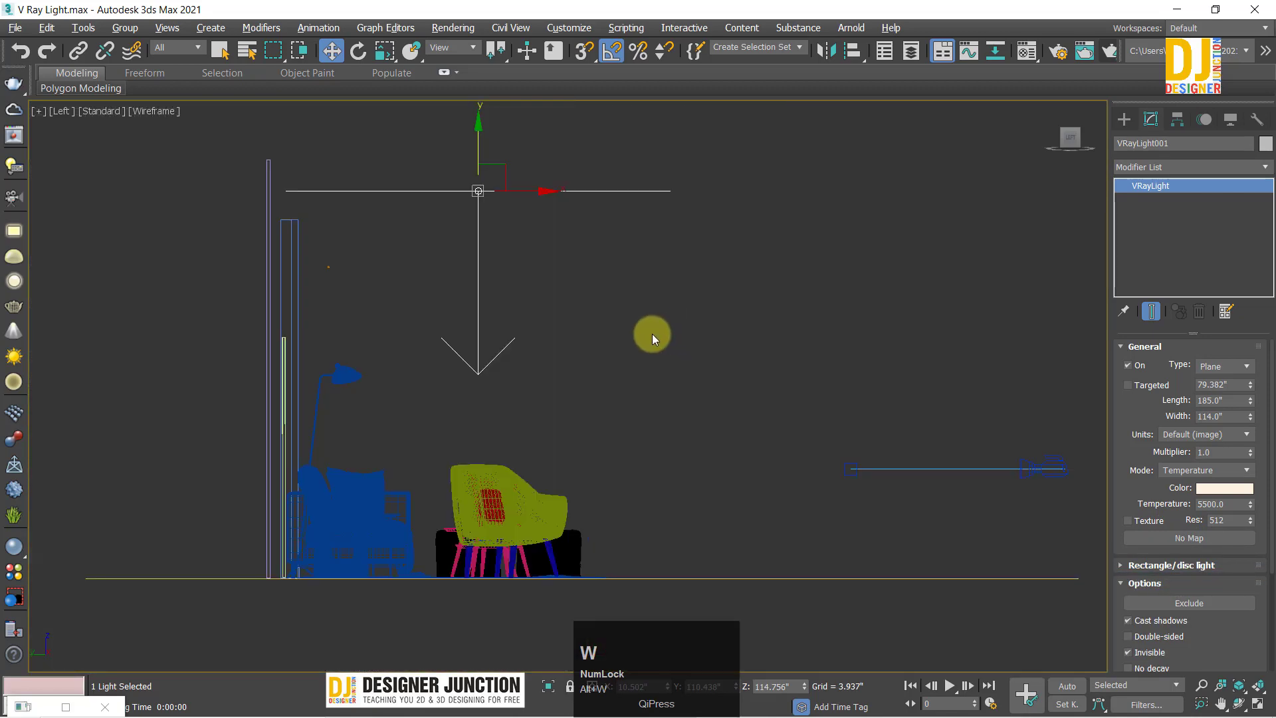
pyautogui.hotkey('alt', 'w')
pyautogui.hotkey('alt', 'w')
pyautogui.hotkey('alt', 'w')
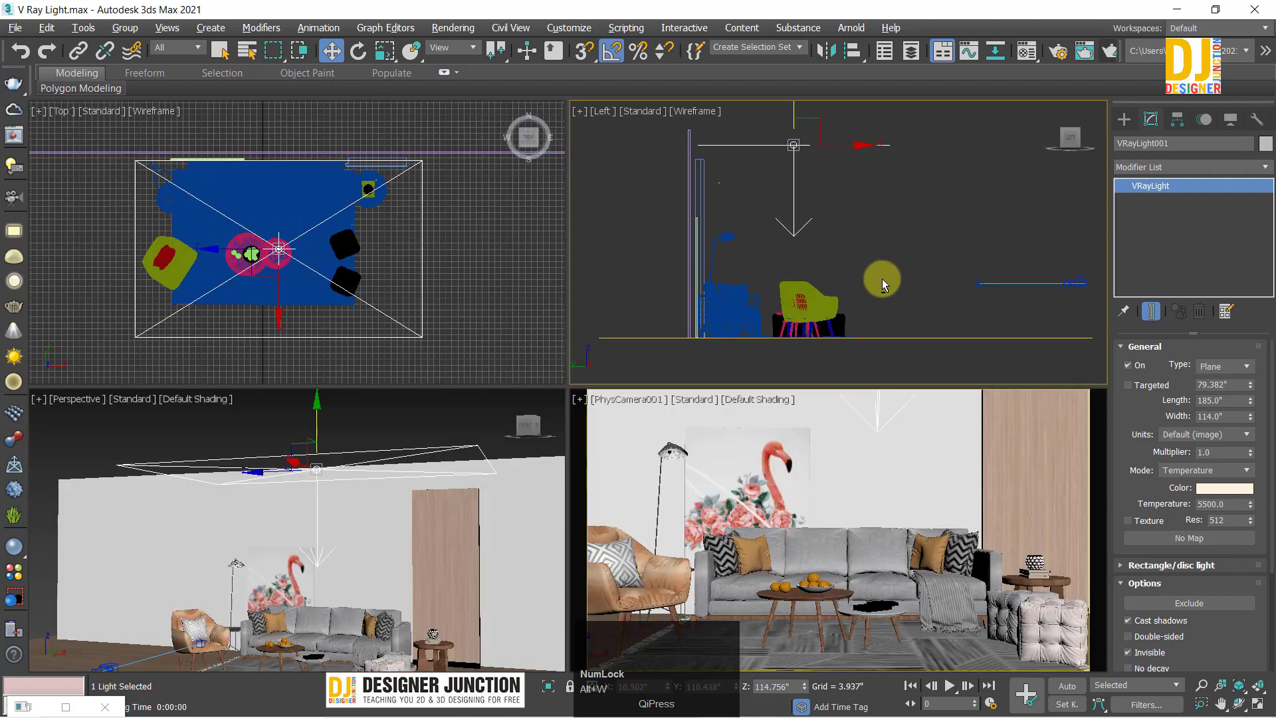
pyautogui.press('f')
pyautogui.hotkey('alt', 'w')
pyautogui.scroll(-2, 687, 242)
pyautogui.moveTo(687, 243); pyautogui.dragTo(596, 214, button='middle')
pyautogui.keyDown('shift'); pyautogui.moveTo(566, 188); pyautogui.dragTo(635, 162); pyautogui.keyUp('shift')
pyautogui.hotkey('ctrl', 'z')
pyautogui.click(569, 191)
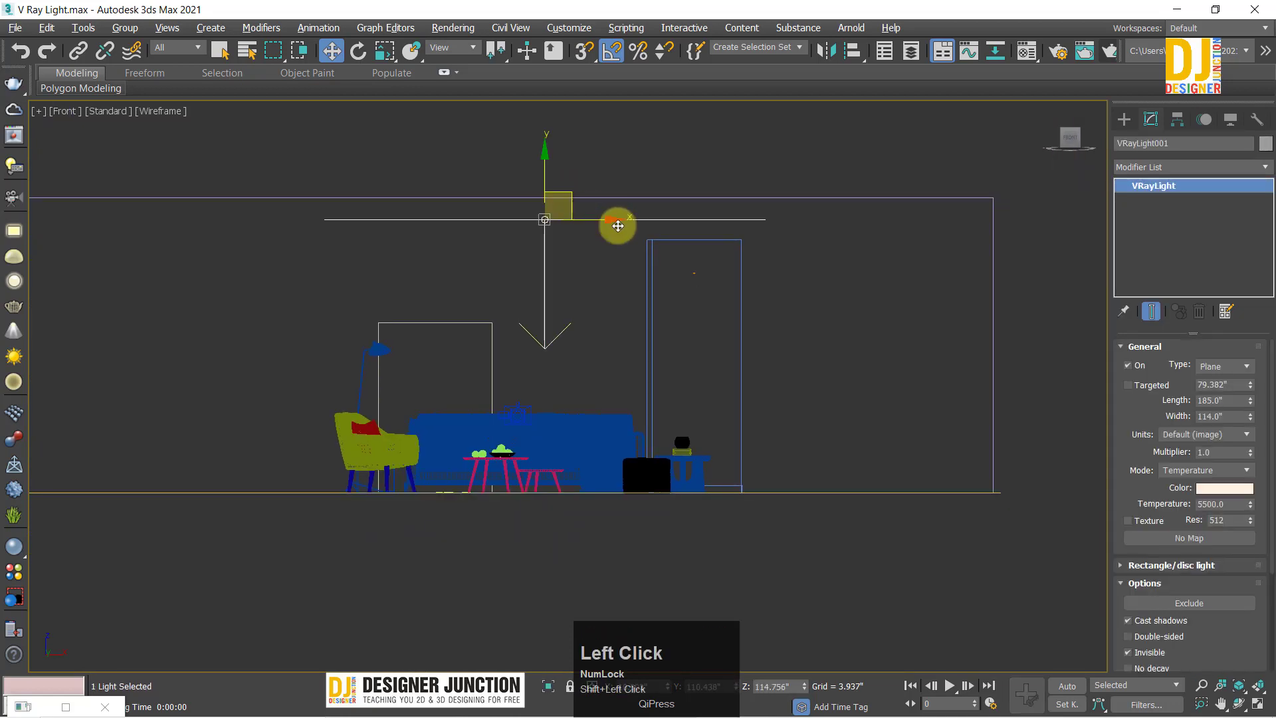
# Step: Clone the ceiling light as one independent copy near the wooden panel and rotate it 90 degrees to face the sofa
pyautogui.moveTo(618, 226)
pyautogui.keyDown('shift'); pyautogui.mouseDown()
pyautogui.moveTo(726, 262)
pyautogui.moveTo(777, 297)
pyautogui.mouseUp(); pyautogui.keyUp('shift')
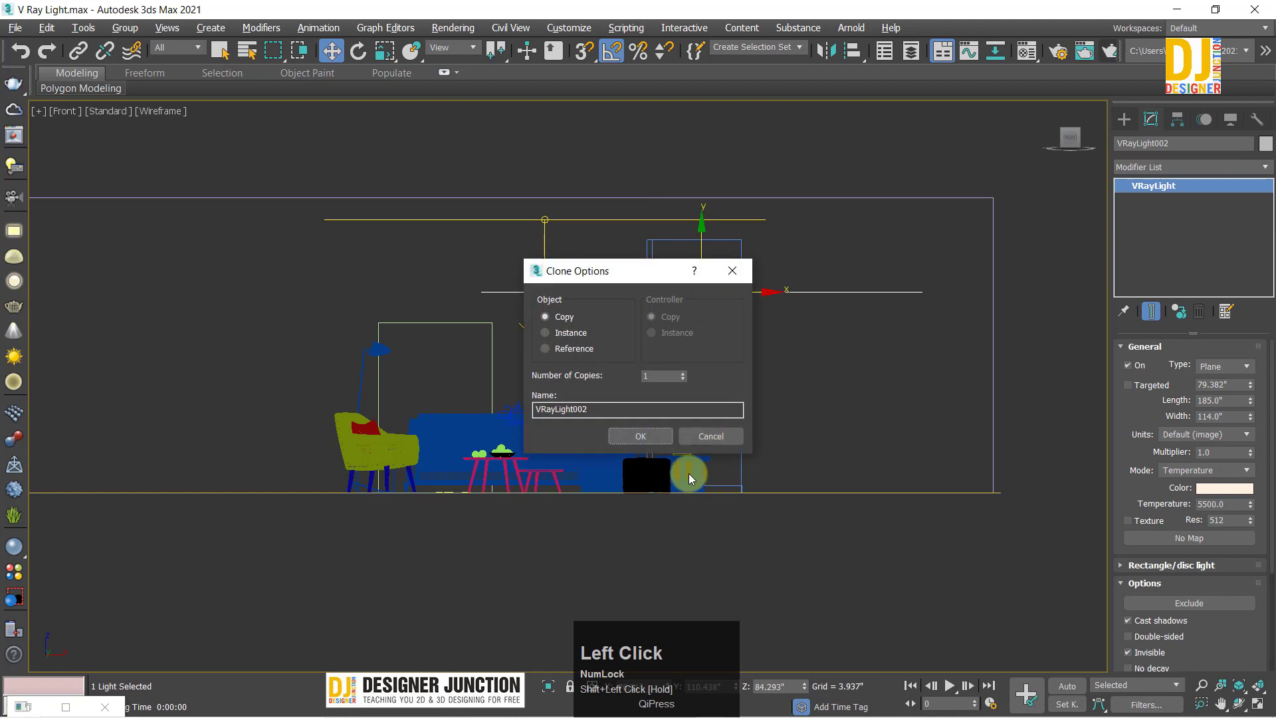
pyautogui.click(630, 435)
pyautogui.press('e')
pyautogui.moveTo(776, 258); pyautogui.dragTo(728, 273)
pyautogui.rightClick(613, 50)
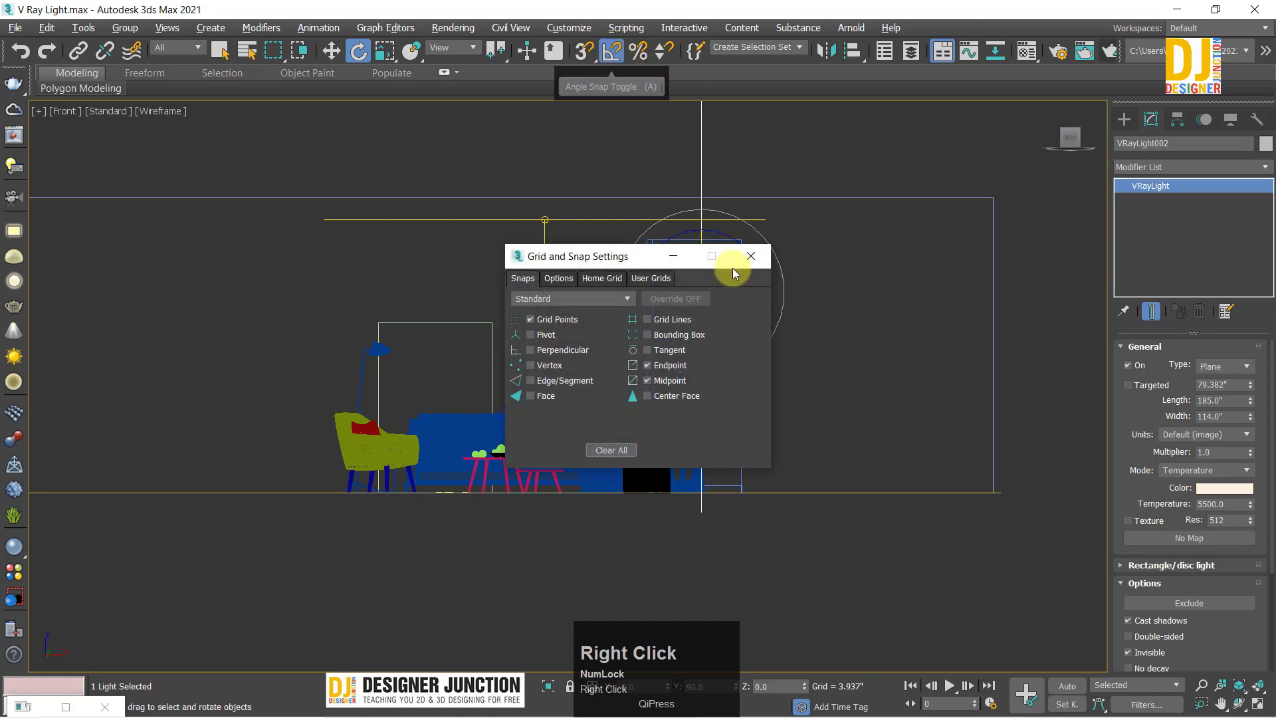
pyautogui.click(750, 256)
pyautogui.click(847, 345)
# Step: Set the copied light's length to 101.75" and move it down and outward beside the wooden panel
pyautogui.press('w')
pyautogui.moveTo(664, 127); pyautogui.dragTo(738, 188)
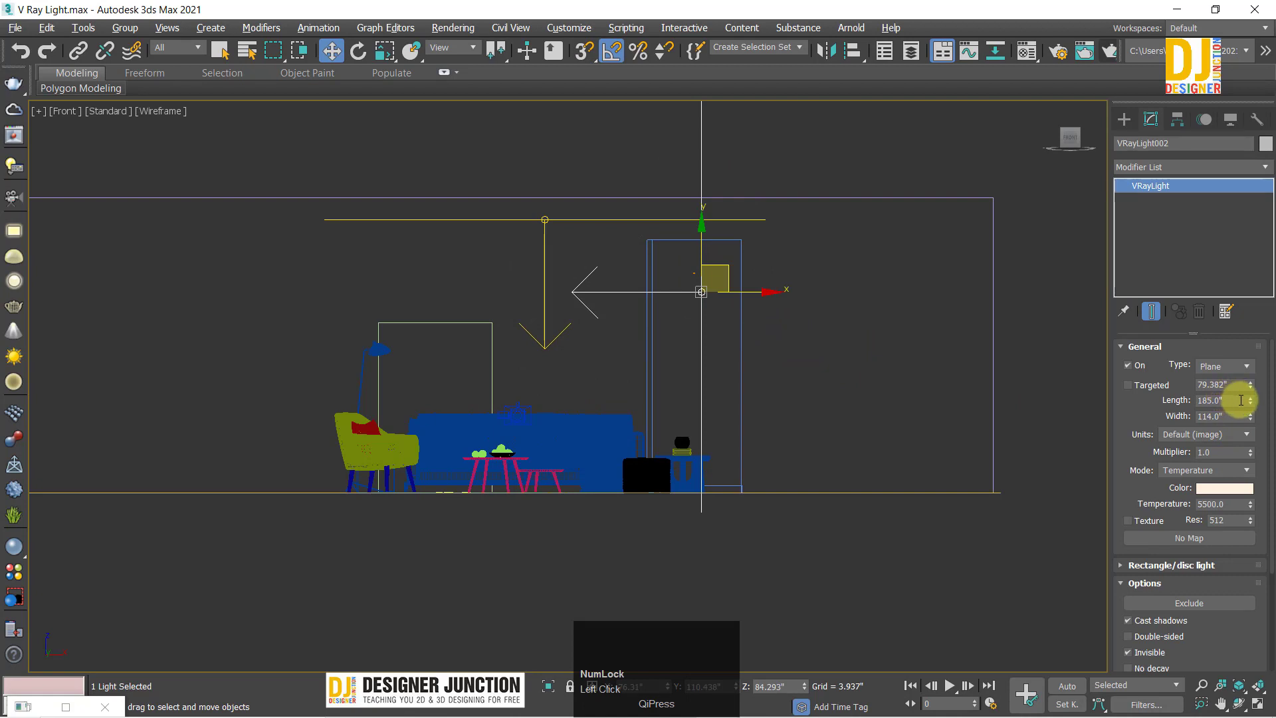
pyautogui.moveTo(1240, 399); pyautogui.dragTo(1247, 432)
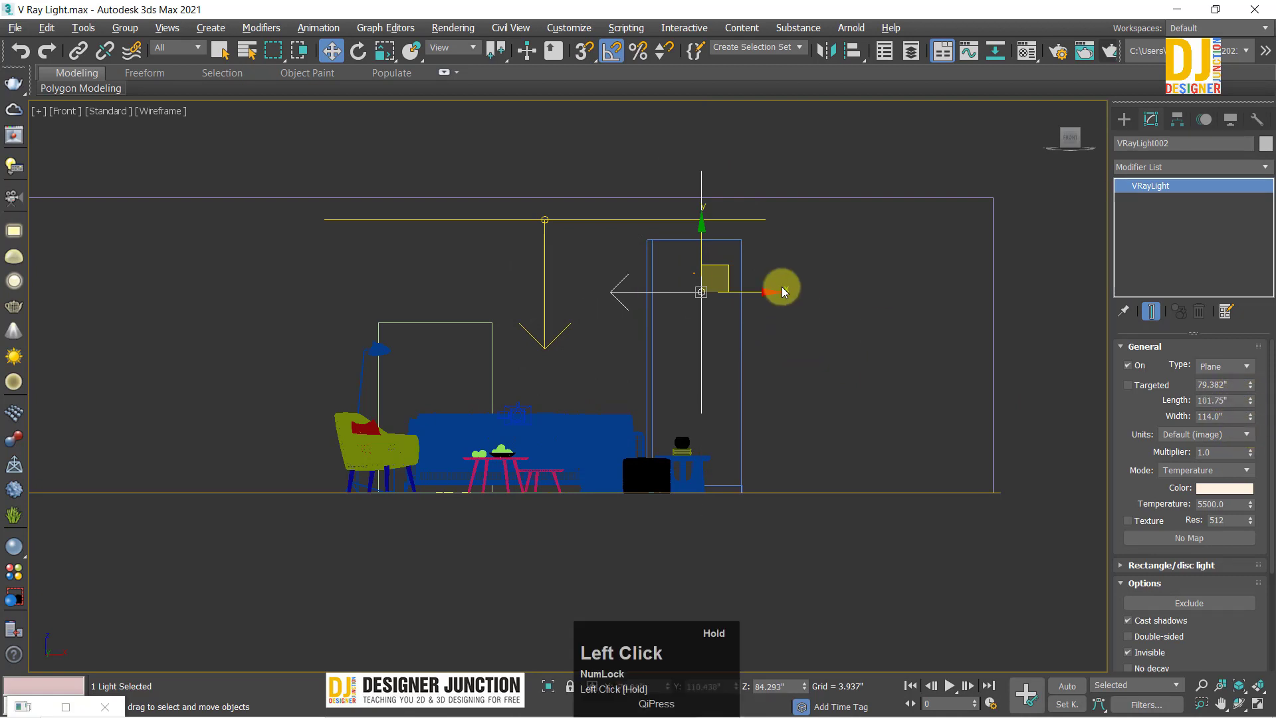
pyautogui.moveTo(728, 272); pyautogui.dragTo(816, 341)
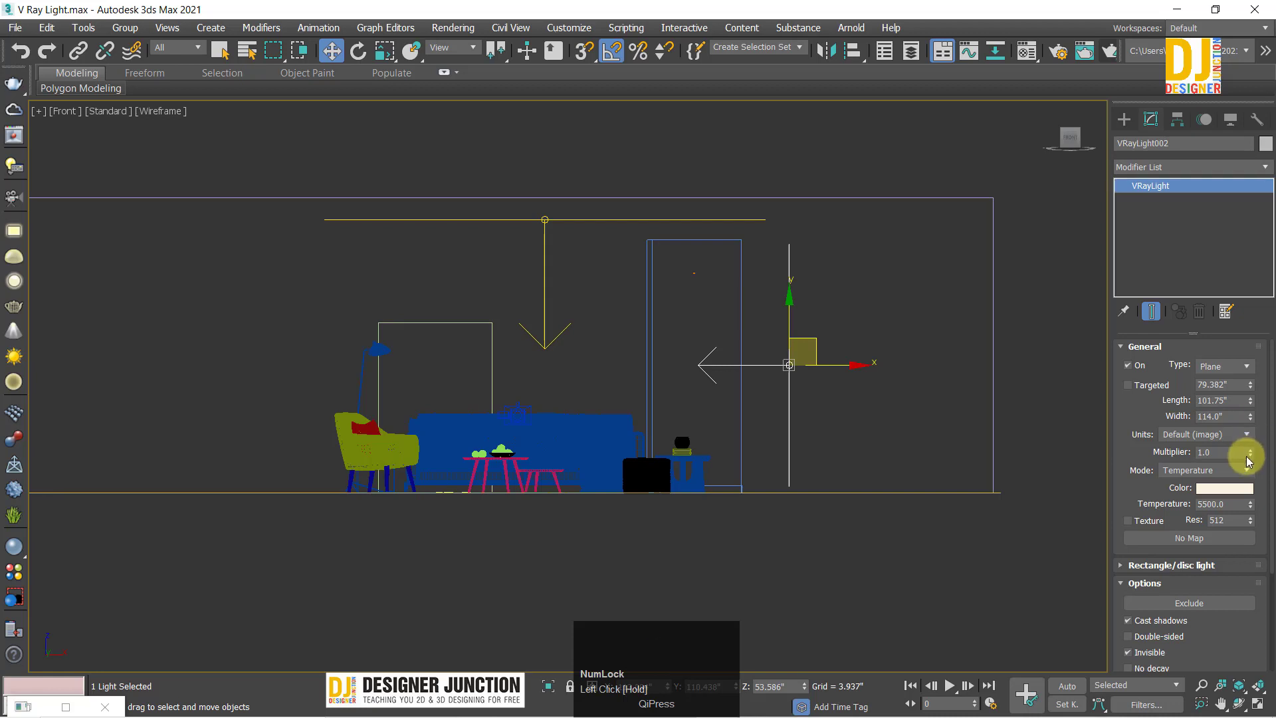
# Step: Select the overhead plane light and set its color temperature to 6500
pyautogui.moveTo(476, 213); pyautogui.dragTo(564, 266)
pyautogui.click(1210, 499)
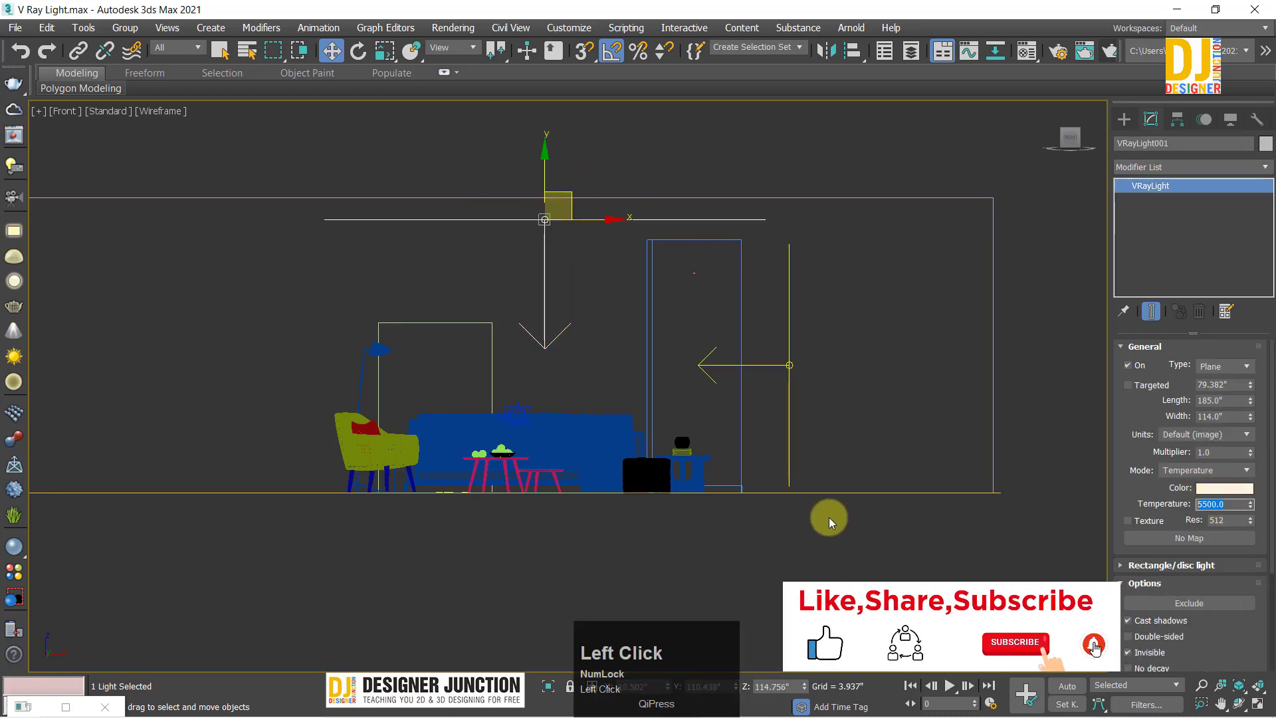
pyautogui.write('6500')
pyautogui.press('Return')
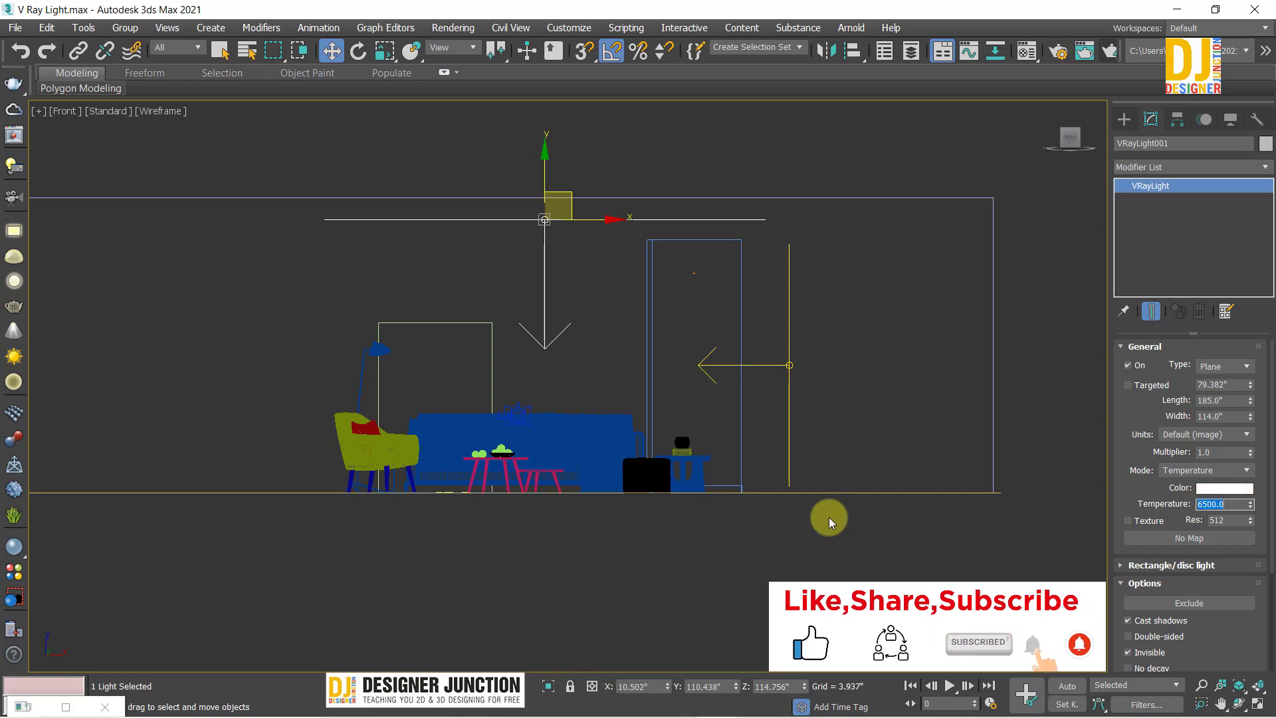
# Step: Move the side light about 29 inches away from the furniture in the Top view and set its temperature to 3600
pyautogui.moveTo(675, 372); pyautogui.dragTo(703, 408, button='middle')
pyautogui.click(832, 416)
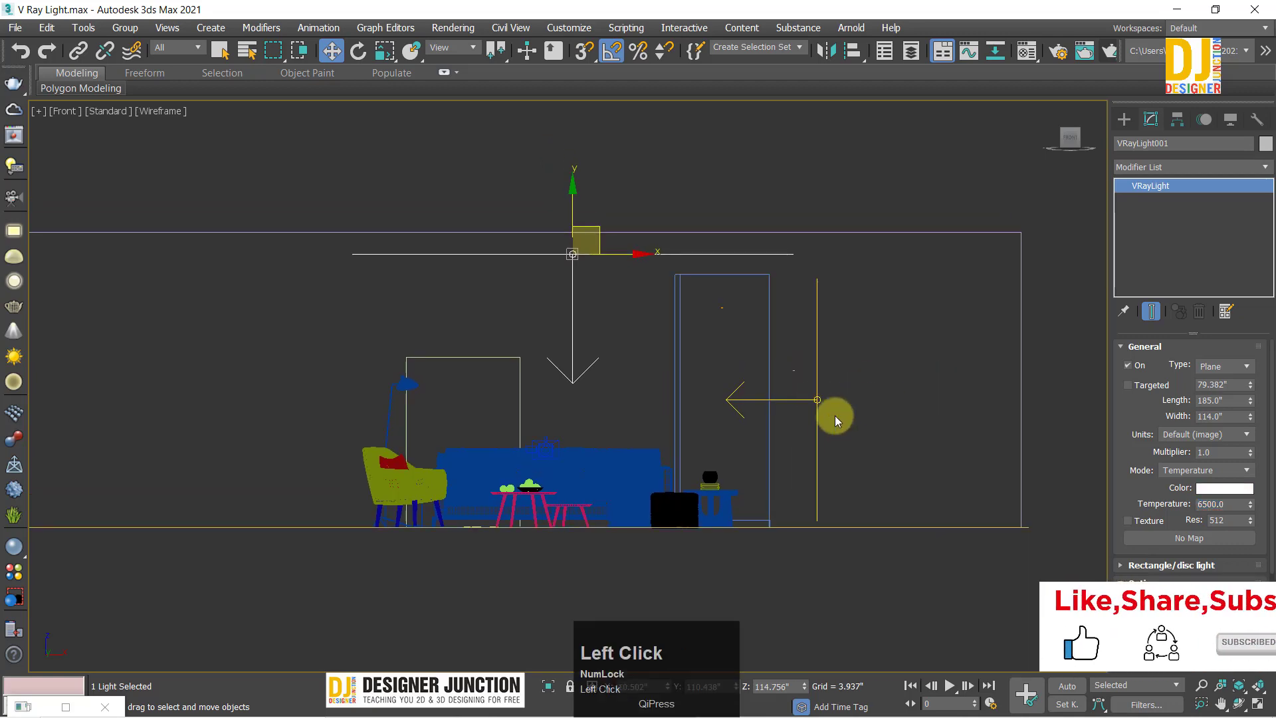
pyautogui.hotkey('alt', 'w')
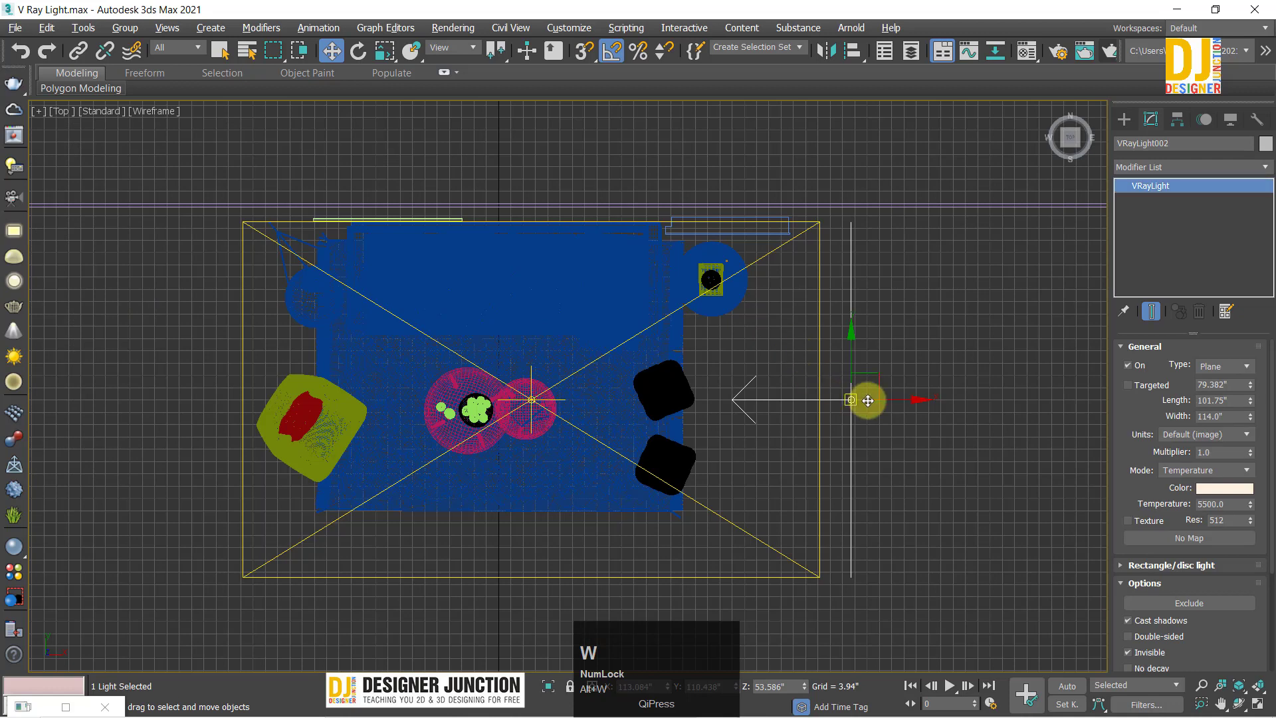
pyautogui.moveTo(938, 399); pyautogui.dragTo(1048, 424)
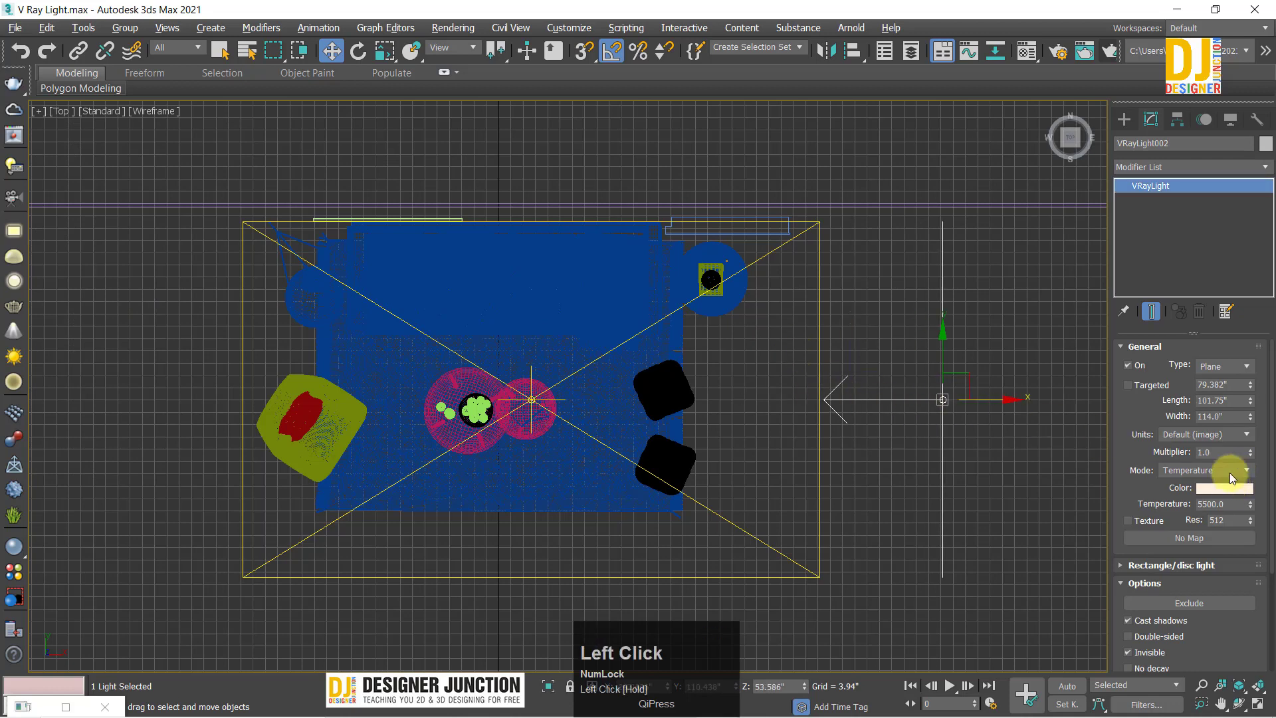
pyautogui.click(1221, 504)
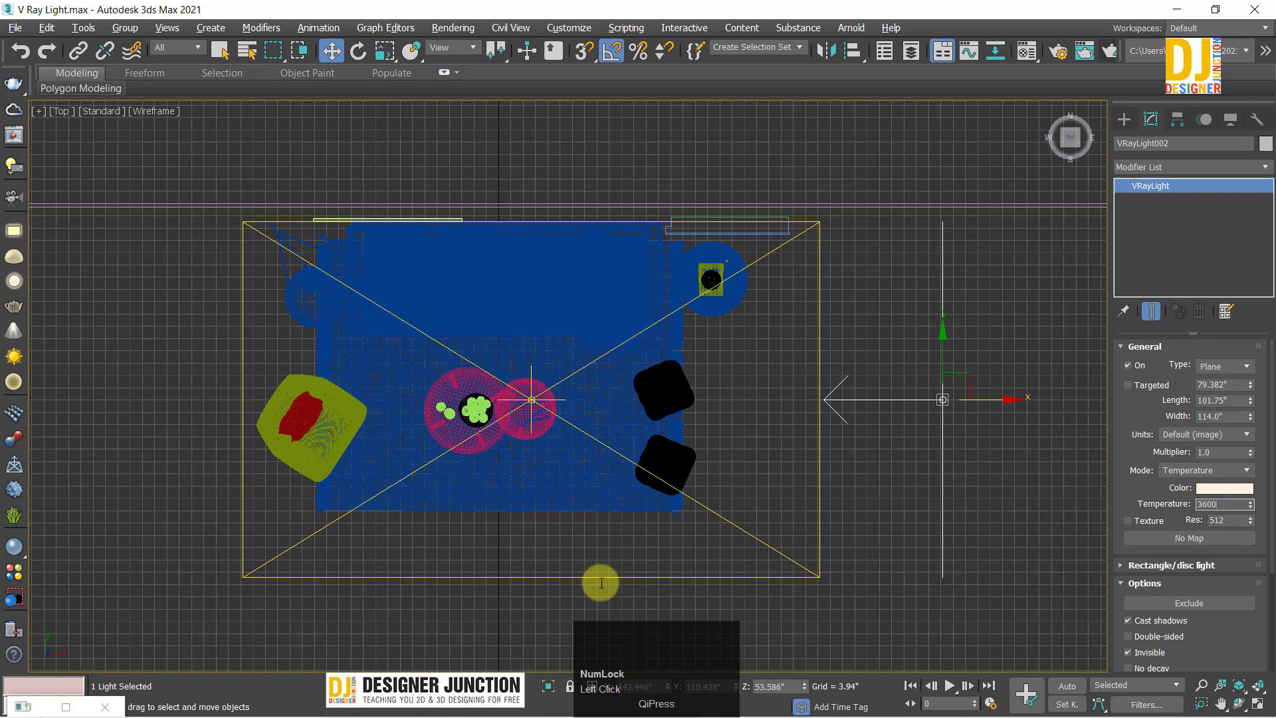
pyautogui.press('Return')
# Step: Clone the side light as one copy to the armchair side of the room and set its temperature to 8500
pyautogui.moveTo(519, 564); pyautogui.dragTo(738, 476, button='middle')
pyautogui.scroll(-2, 958, 433)
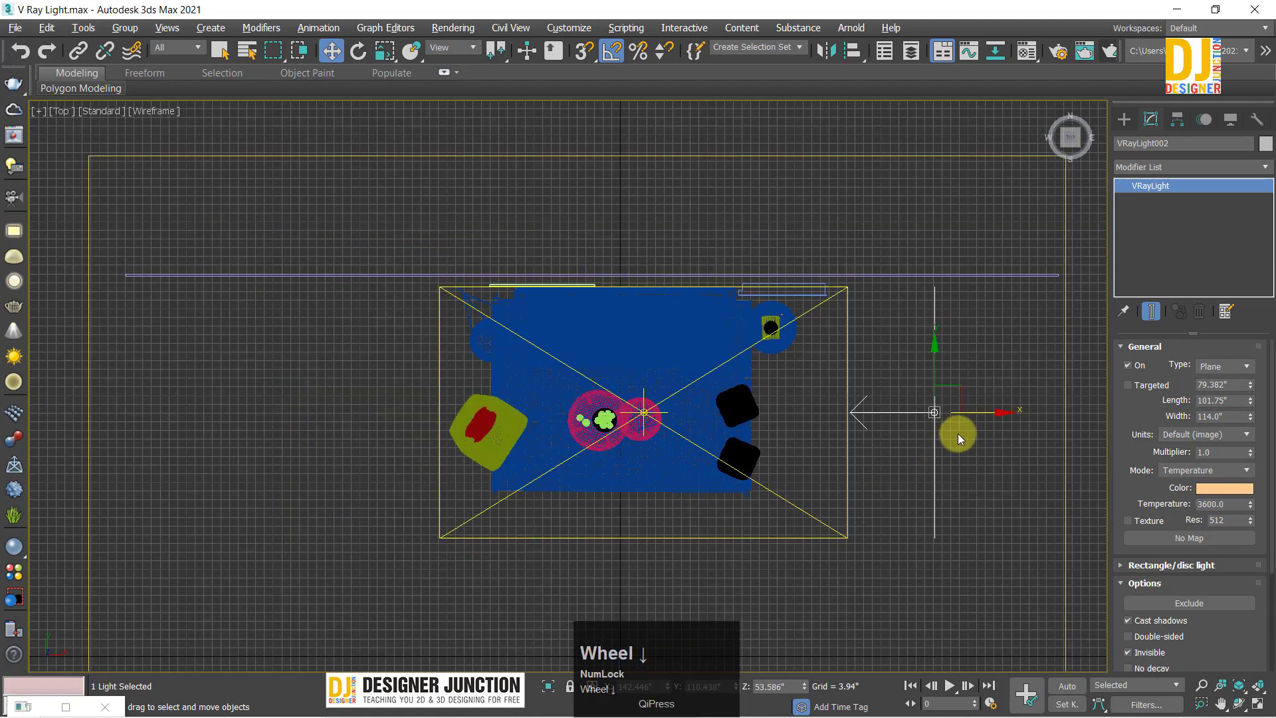
pyautogui.moveTo(979, 417)
pyautogui.keyDown('shift'); pyautogui.mouseDown()
pyautogui.moveTo(855, 445)
pyautogui.moveTo(432, 473)
pyautogui.mouseUp(); pyautogui.keyUp('shift')
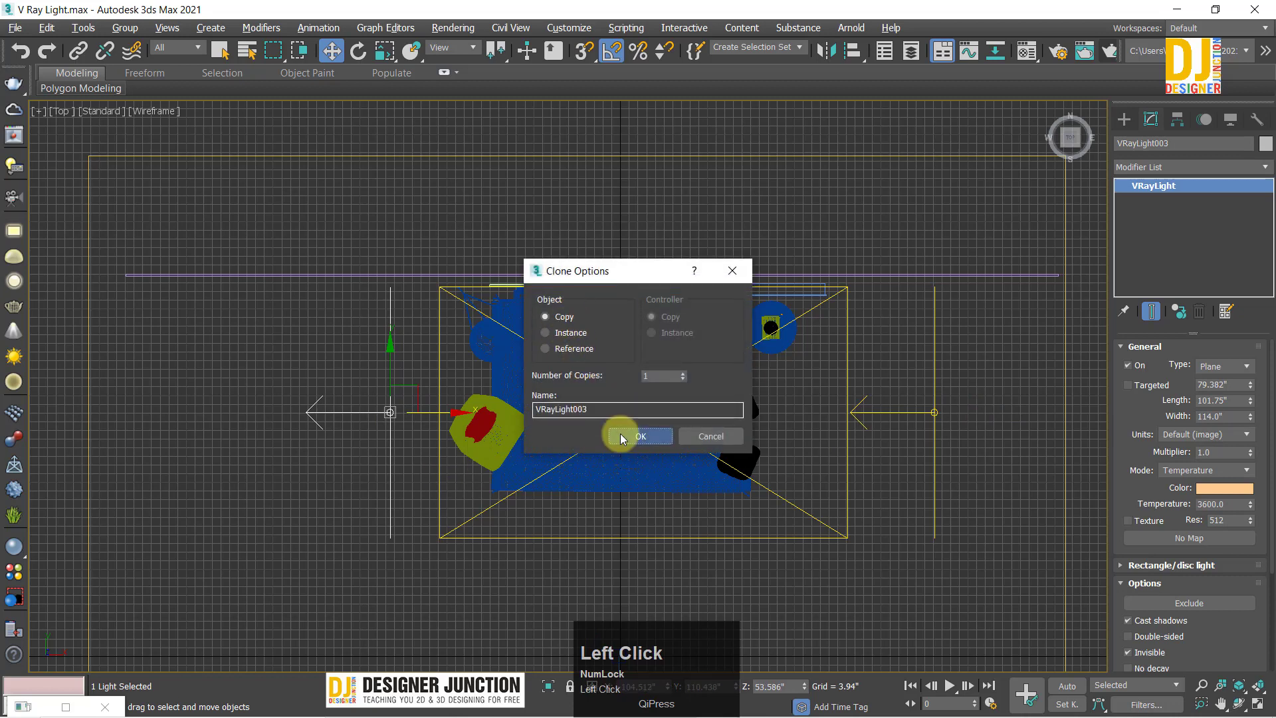
pyautogui.click(623, 436)
pyautogui.doubleClick(1219, 504)
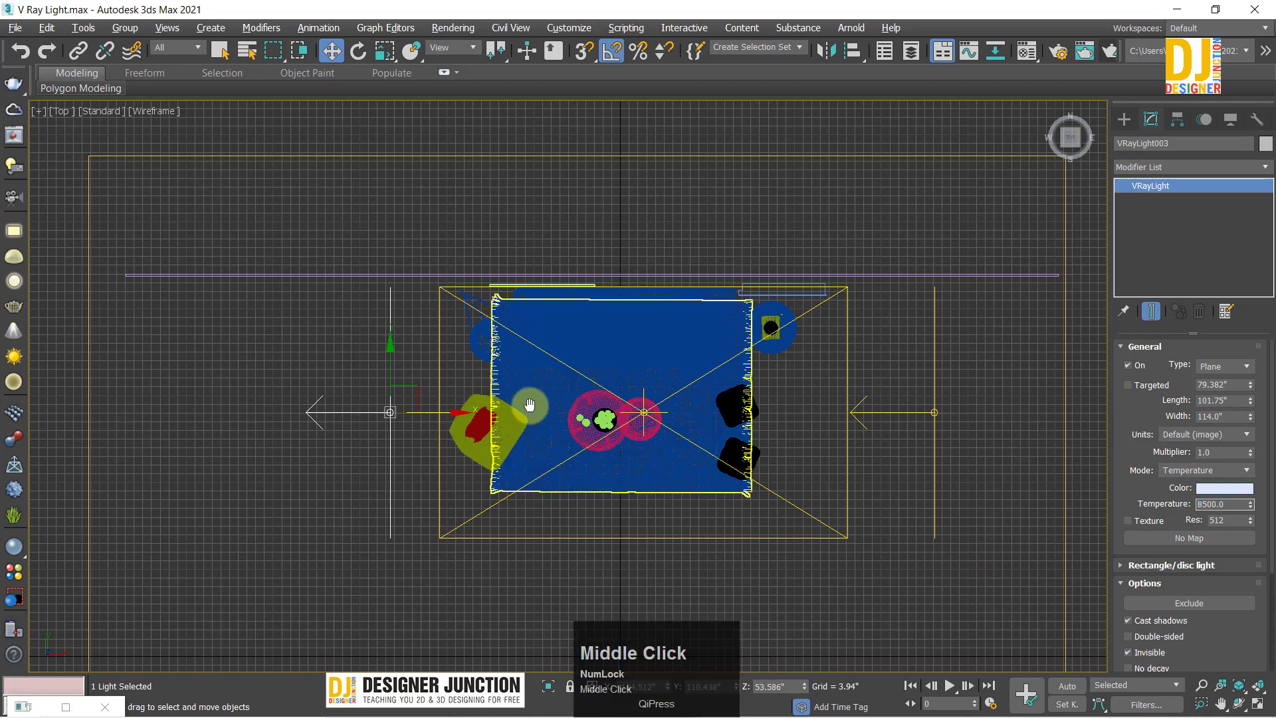
# Step: Rotate the armchair-side light 180 degrees so it points at the furniture
pyautogui.moveTo(556, 405); pyautogui.dragTo(531, 405, button='middle')
pyautogui.press('e')
pyautogui.click(443, 383)
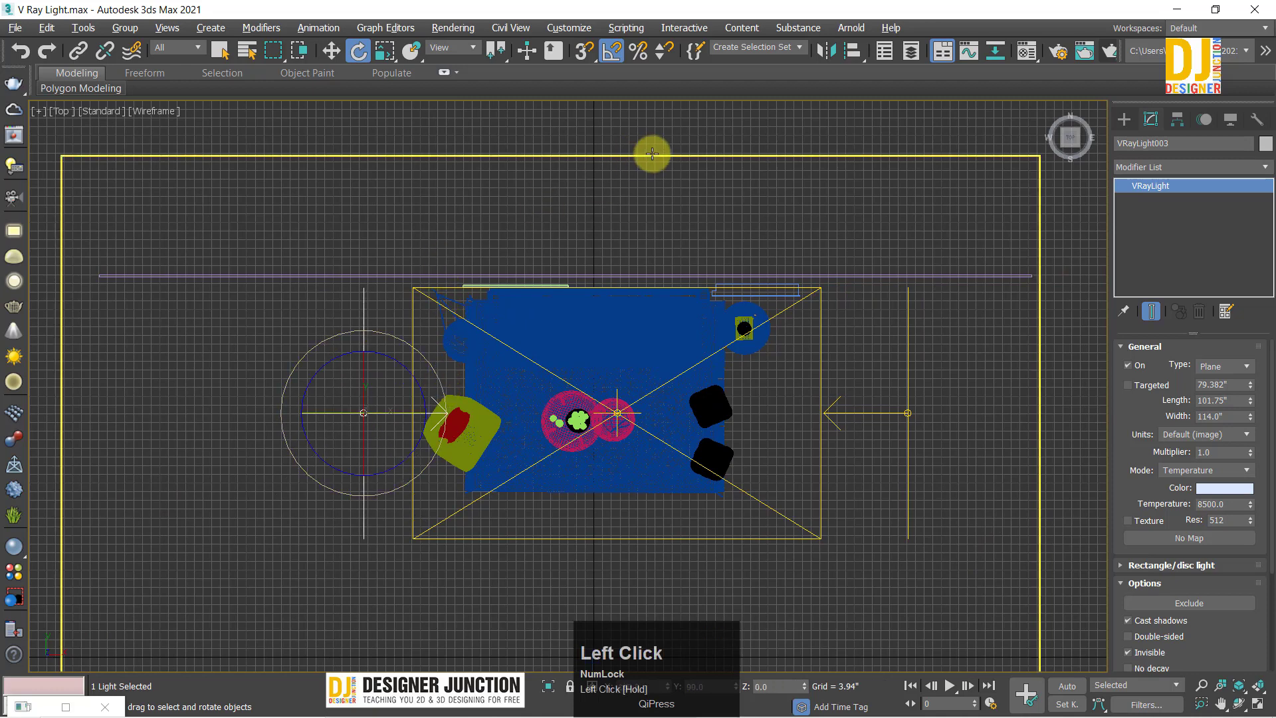
pyautogui.scroll(2, 438, 428)
pyautogui.moveTo(403, 363)
pyautogui.mouseDown()
pyautogui.moveTo(416, 345)
pyautogui.moveTo(401, 373)
pyautogui.mouseUp()
pyautogui.press('w')
pyautogui.scroll(-2, 397, 404)
# Step: Set the angle snap increment to 22.5 degrees in the Grid and Snap Settings and close them
pyautogui.press('e')
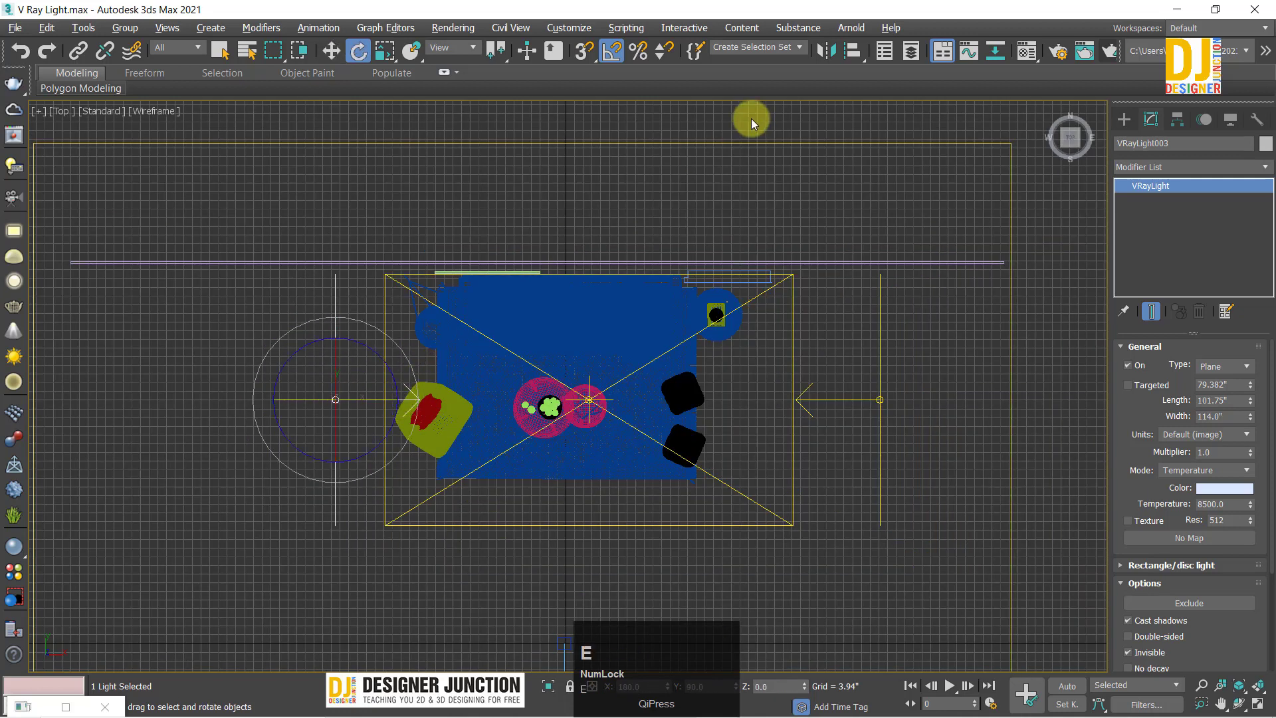
pyautogui.rightClick(612, 54)
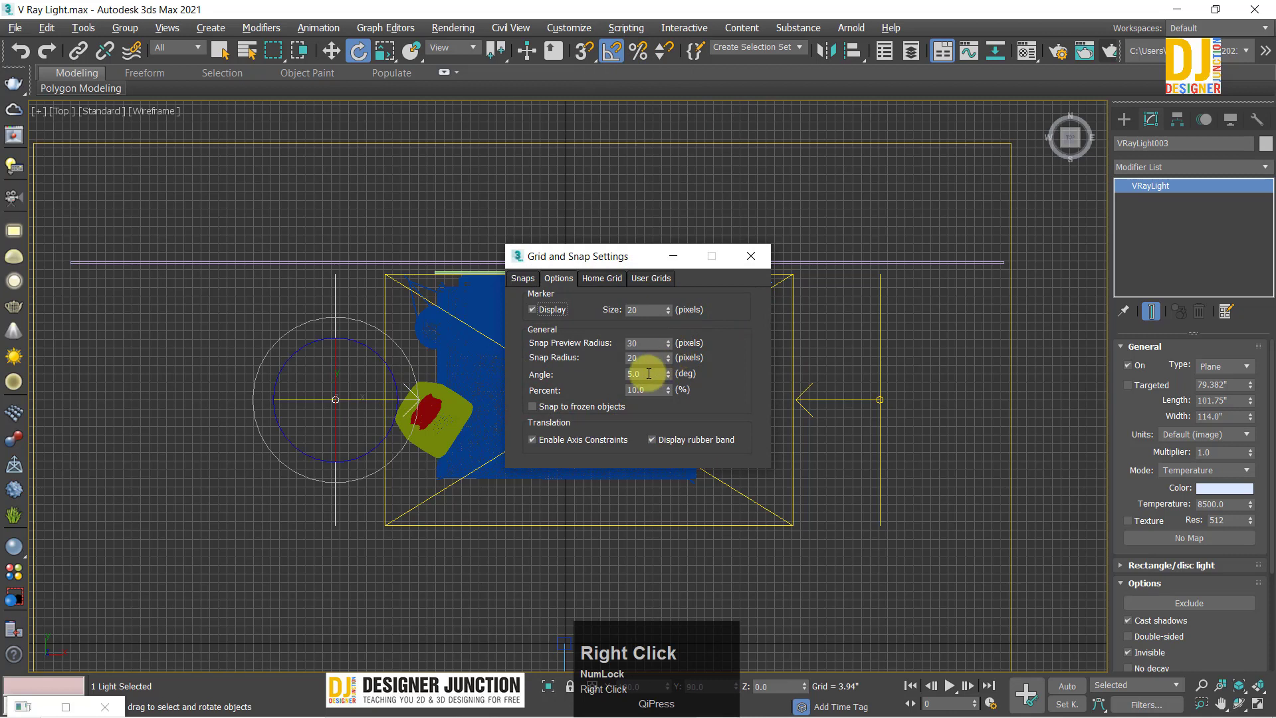
pyautogui.click(642, 373)
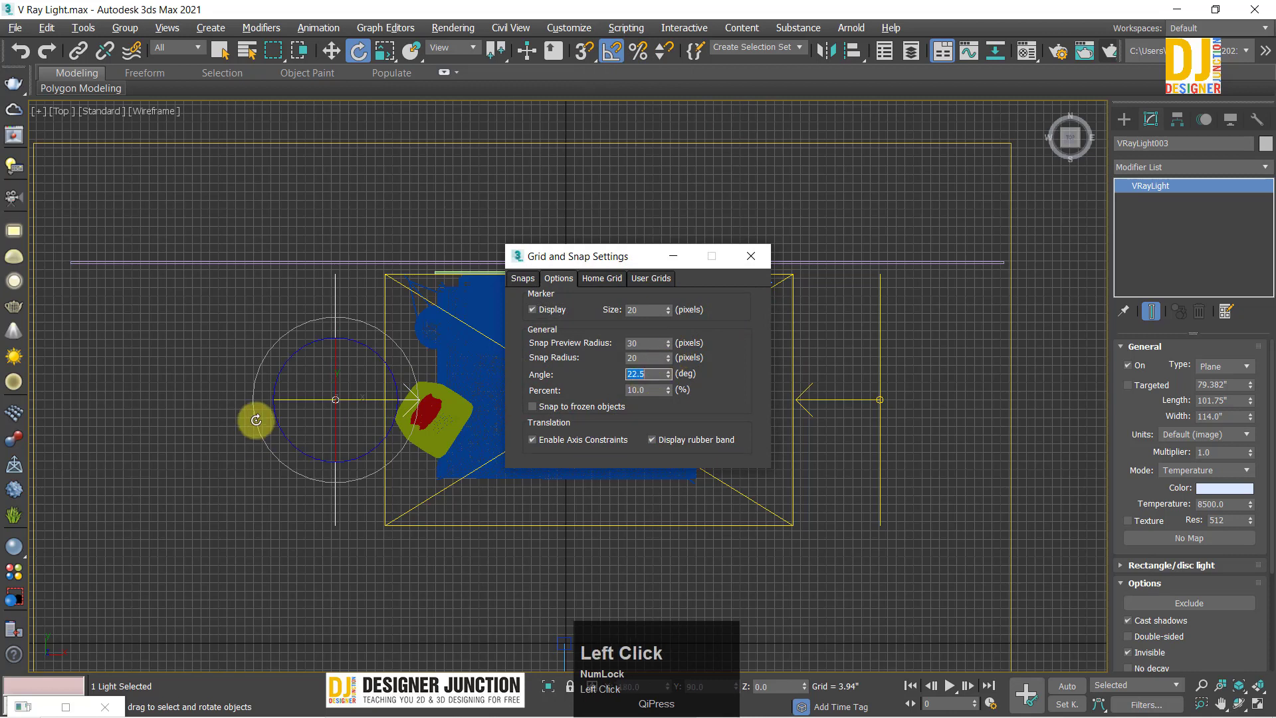
pyautogui.click(751, 256)
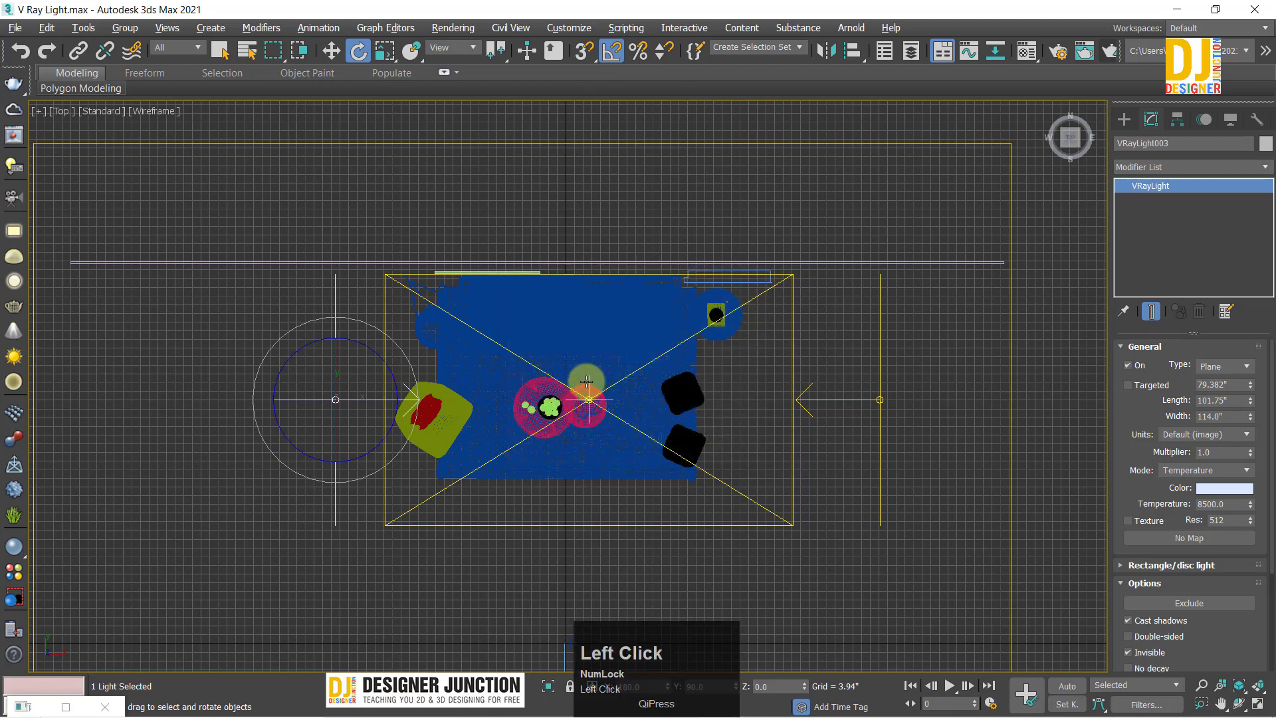
# Step: Rotate the armchair-side light and the opposite side light 22.5 degrees each in the Top view so they angle toward the back wall
pyautogui.press('w')
pyautogui.press('e')
pyautogui.moveTo(417, 373); pyautogui.dragTo(1068, 438)
pyautogui.click(911, 403)
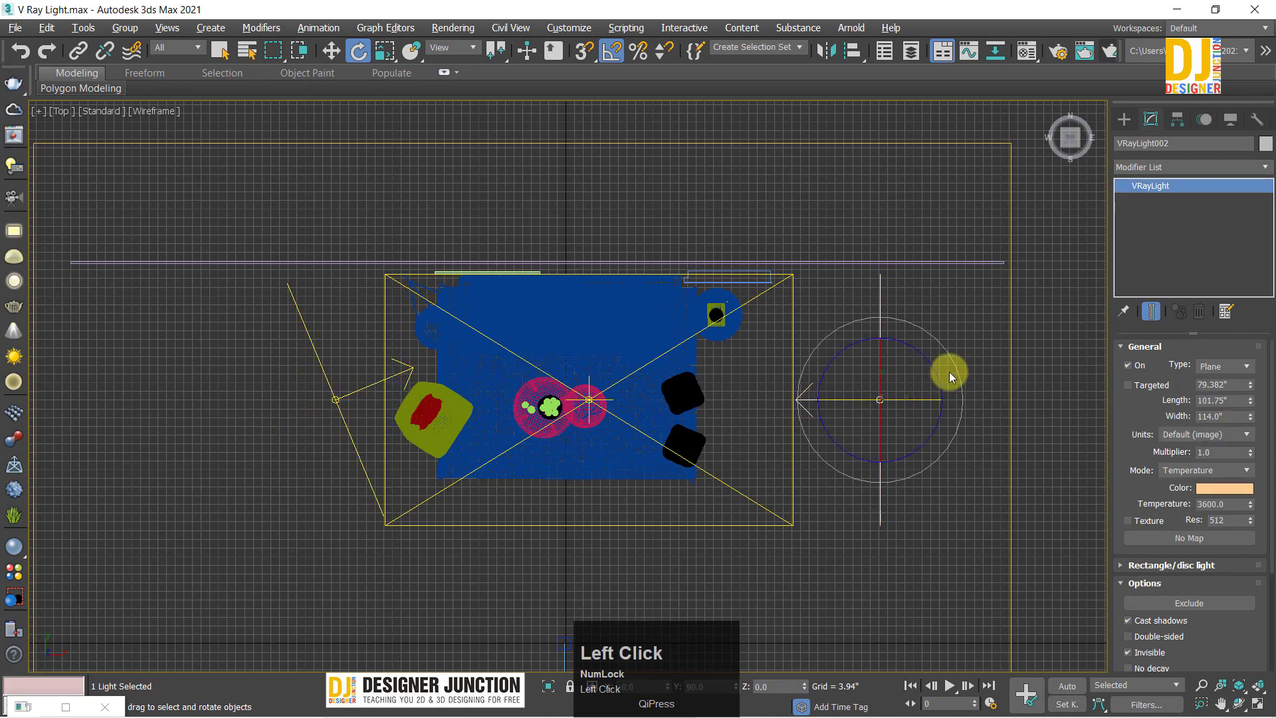
pyautogui.moveTo(965, 370); pyautogui.dragTo(890, 458)
# Step: Move the armchair-side light diagonally in the Top view, about 39 inches toward the camera and slightly outward, to mirror the opposite side light
pyautogui.press('w')
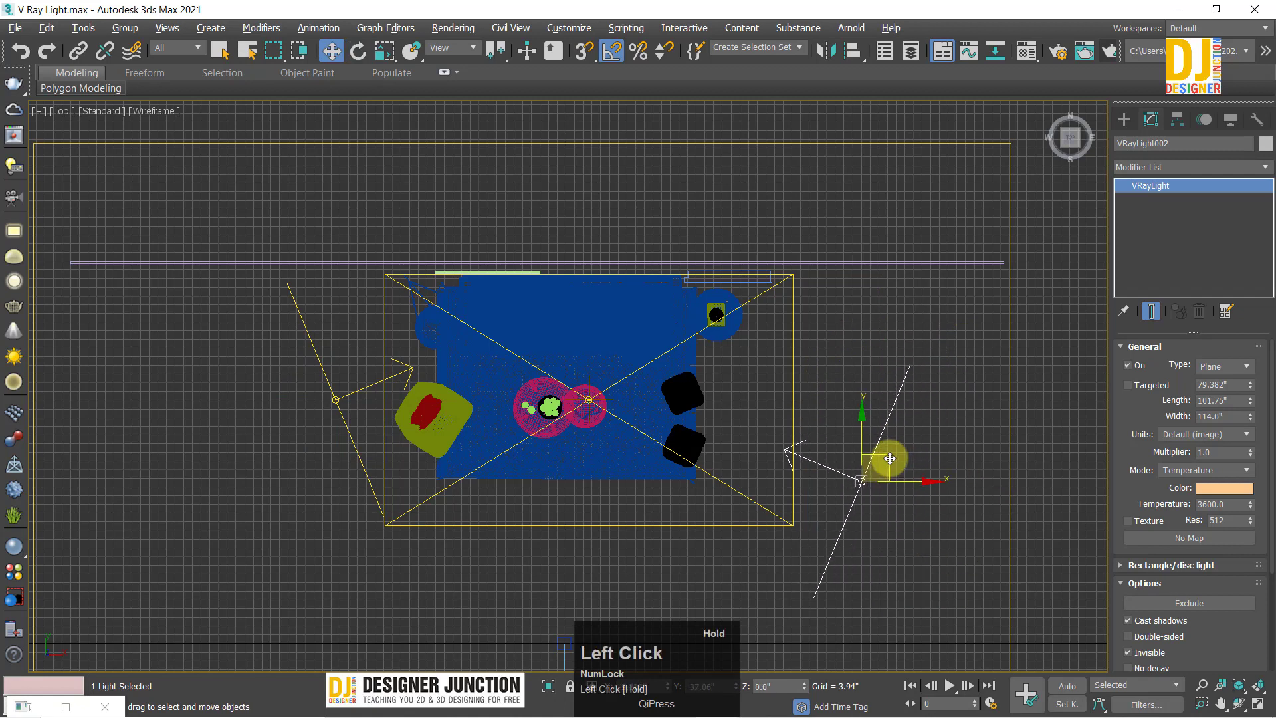
pyautogui.click(354, 376)
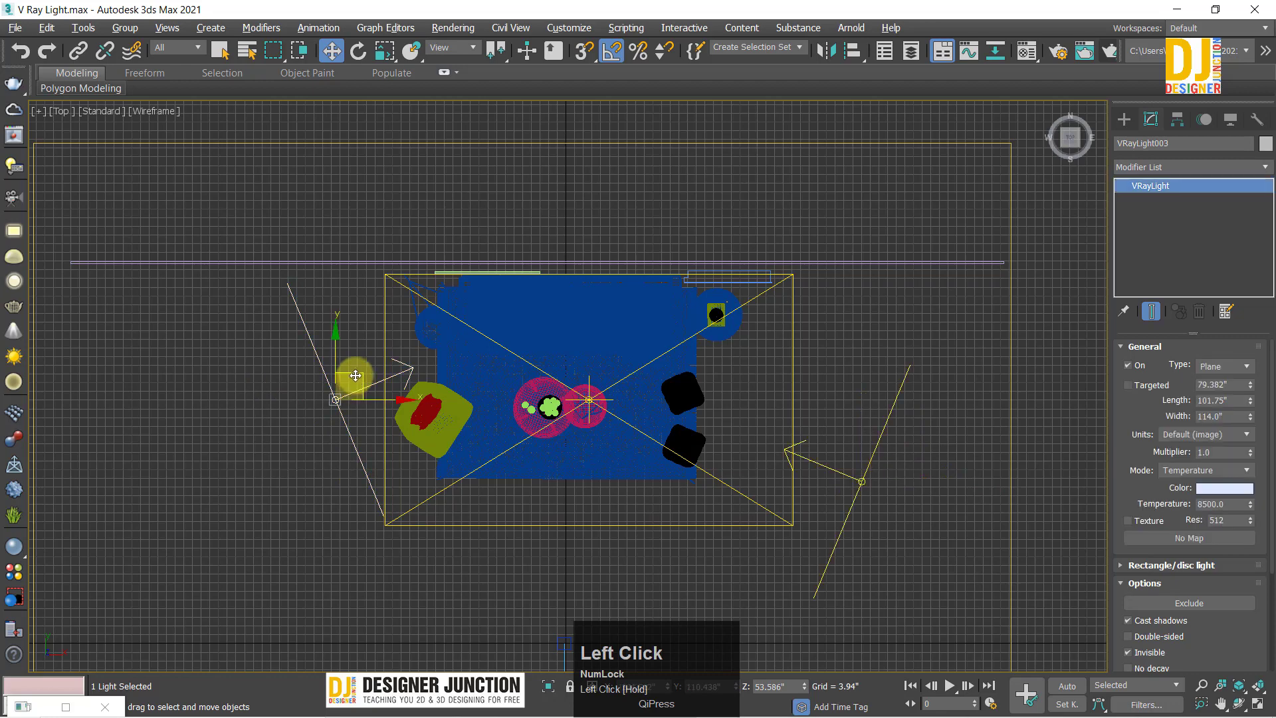
pyautogui.moveTo(355, 375); pyautogui.dragTo(322, 468)
pyautogui.click(949, 583)
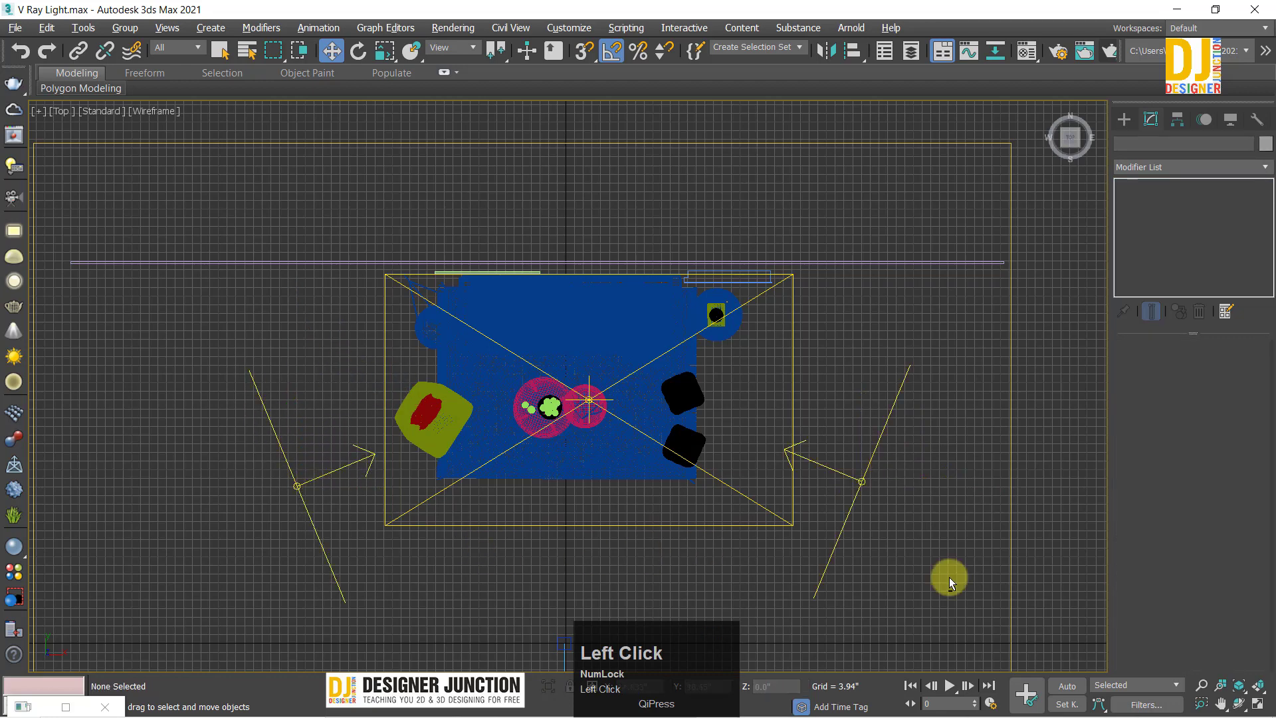
# Step: Test-render the camera view with the angled side lights and close the frame buffer
pyautogui.hotkey('alt', 'w')
pyautogui.rightClick(863, 532)
pyautogui.hotkey('alt', 'w')
pyautogui.hotkey('shift', 'q')
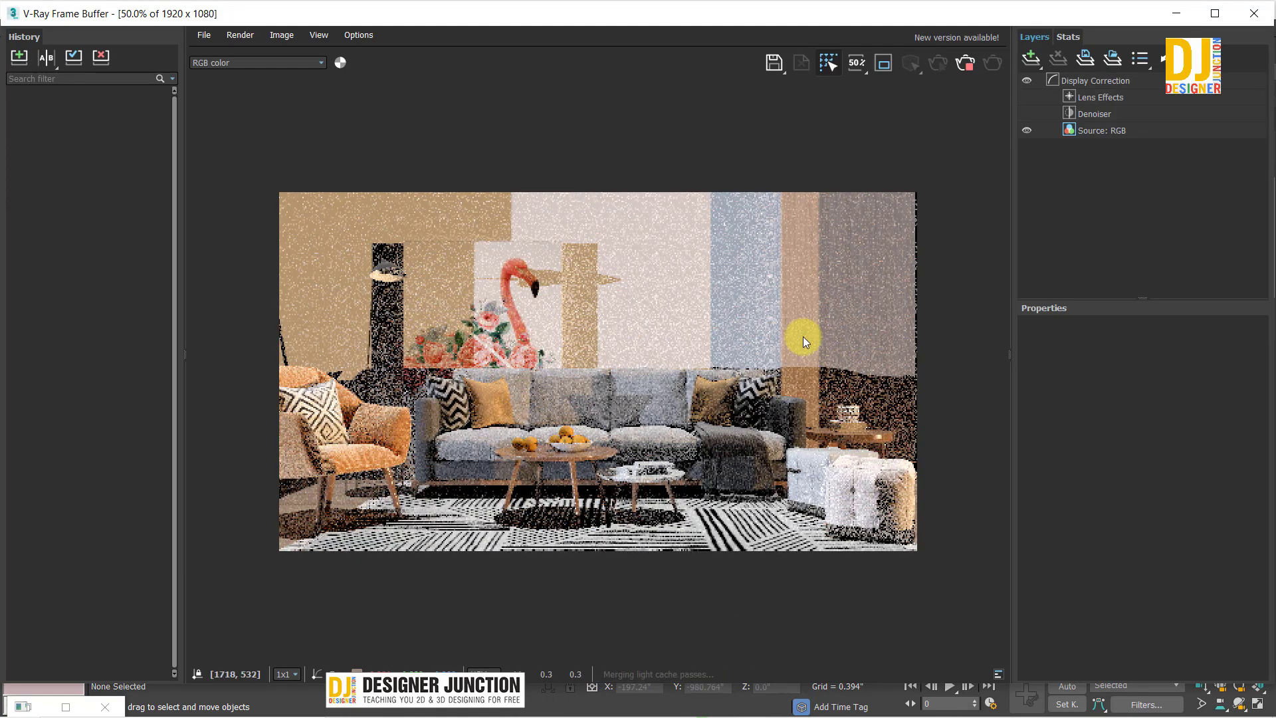
pyautogui.click(1266, 17)
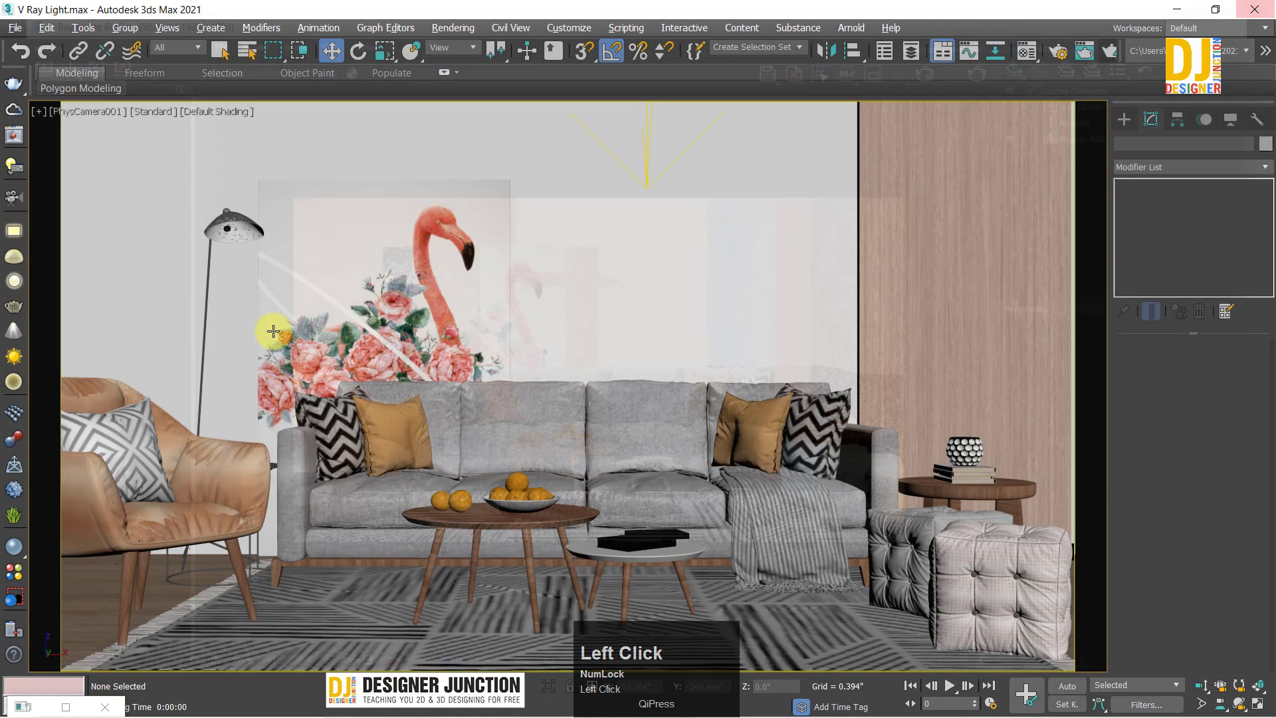
# Step: Select the overhead plane light in the Top view and set its multiplier to 0.5
pyautogui.hotkey('alt', 'w')
pyautogui.hotkey('alt', 'w')
pyautogui.click(386, 322)
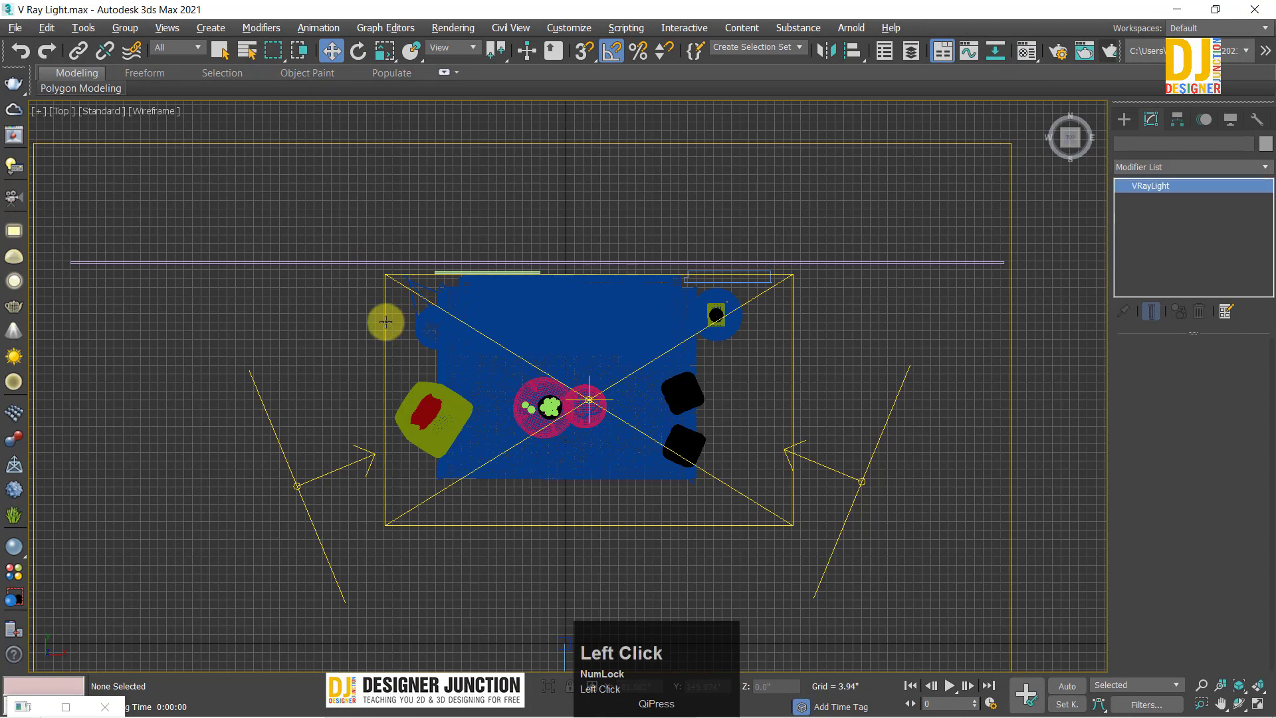
pyautogui.click(1215, 450)
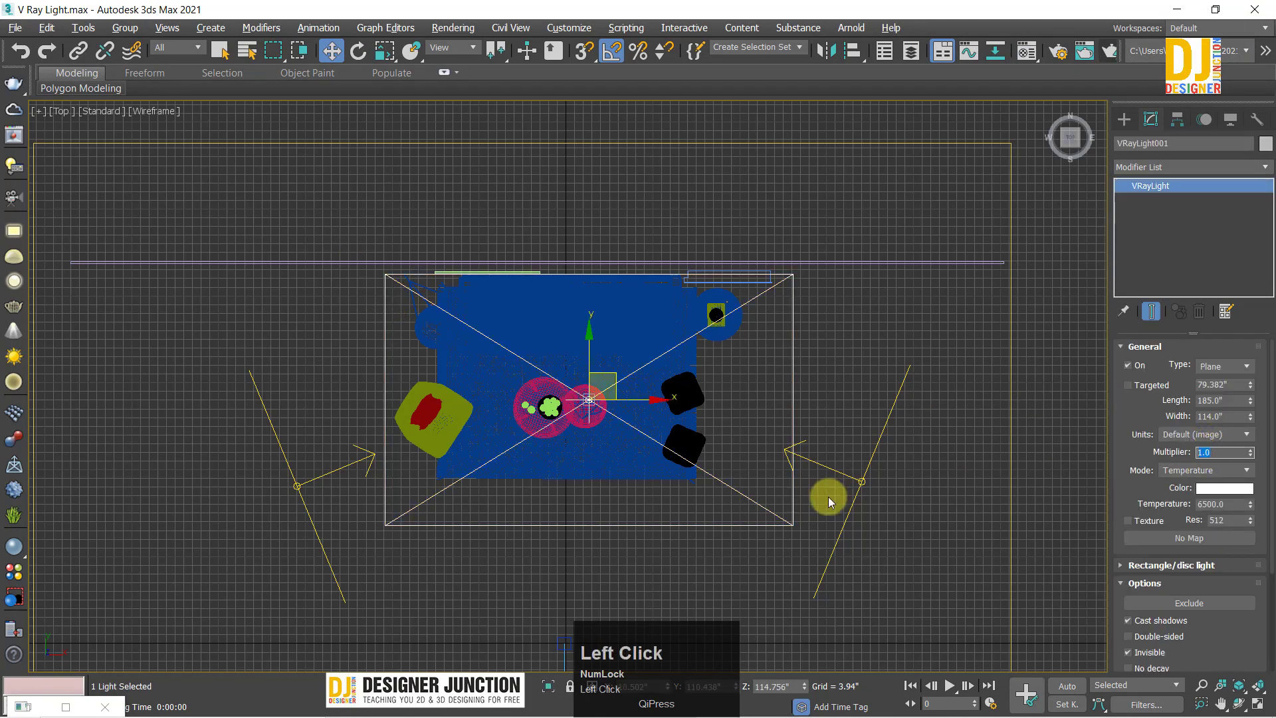
pyautogui.write('.5')
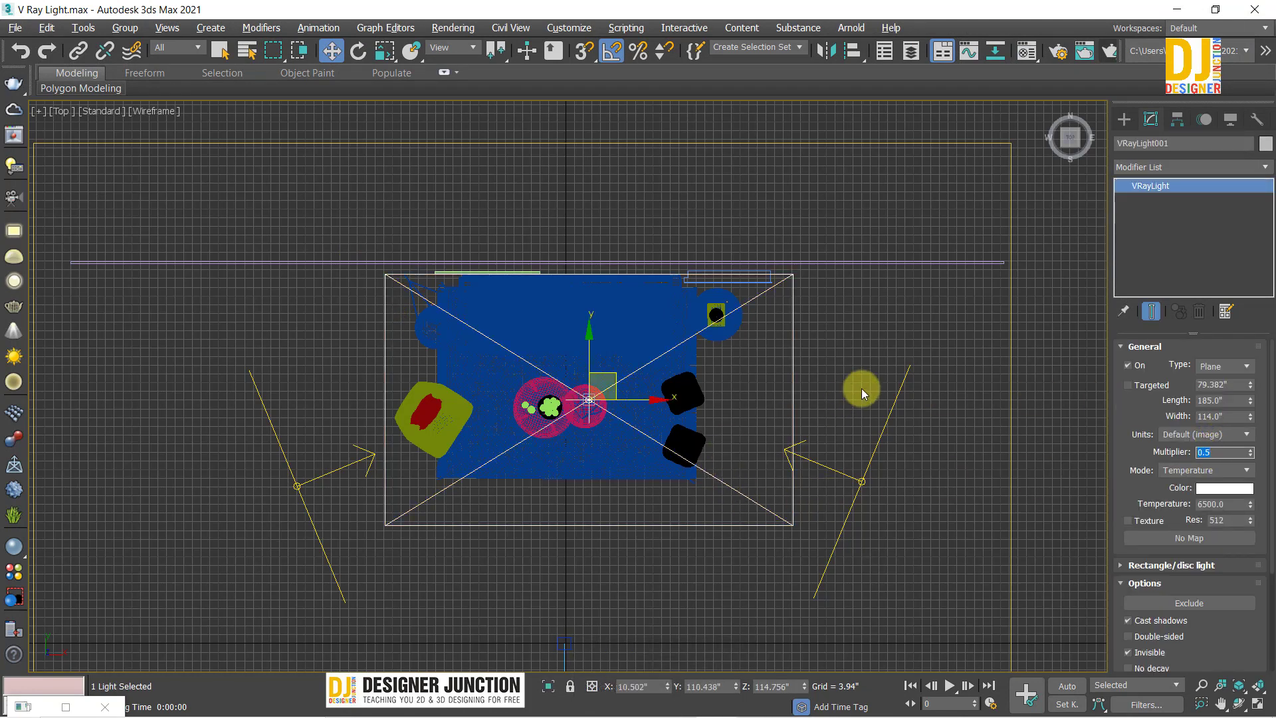
# Step: Check the settings of both side lights, deselect them and render the camera view with the dimmed overhead light
pyautogui.click(883, 430)
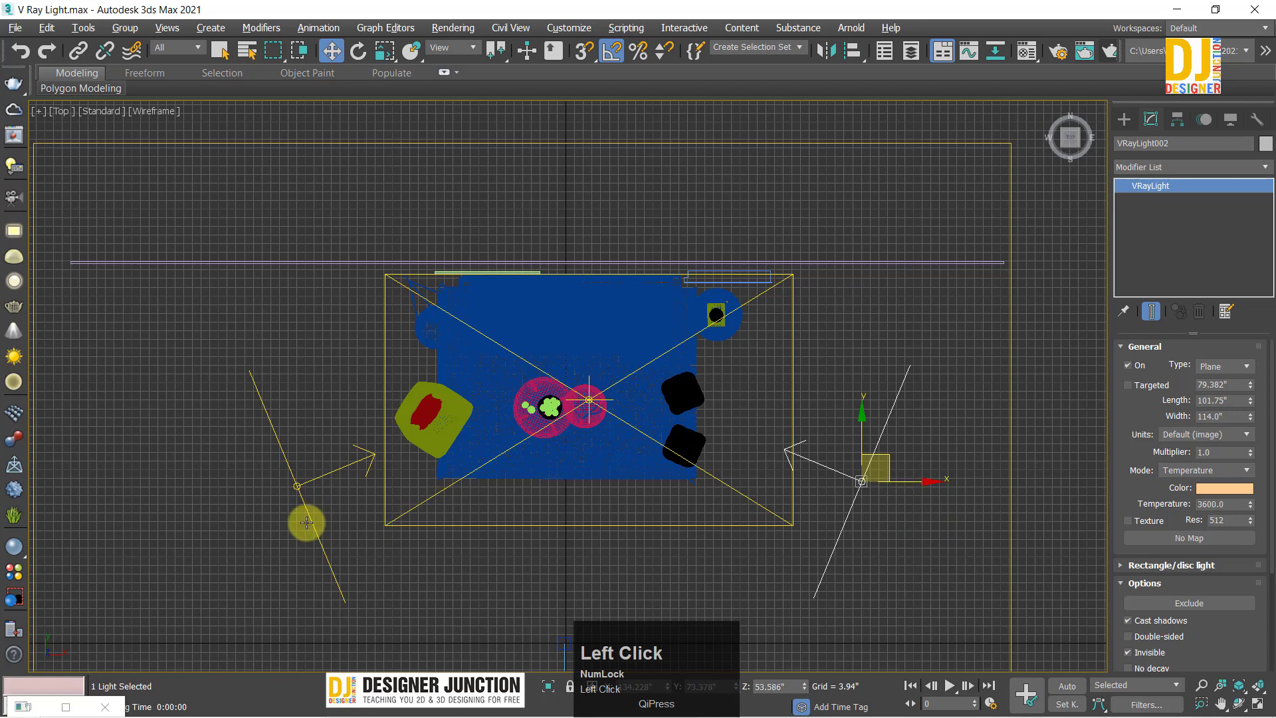
pyautogui.click(338, 565)
pyautogui.moveTo(986, 477); pyautogui.dragTo(940, 504)
pyautogui.press('w')
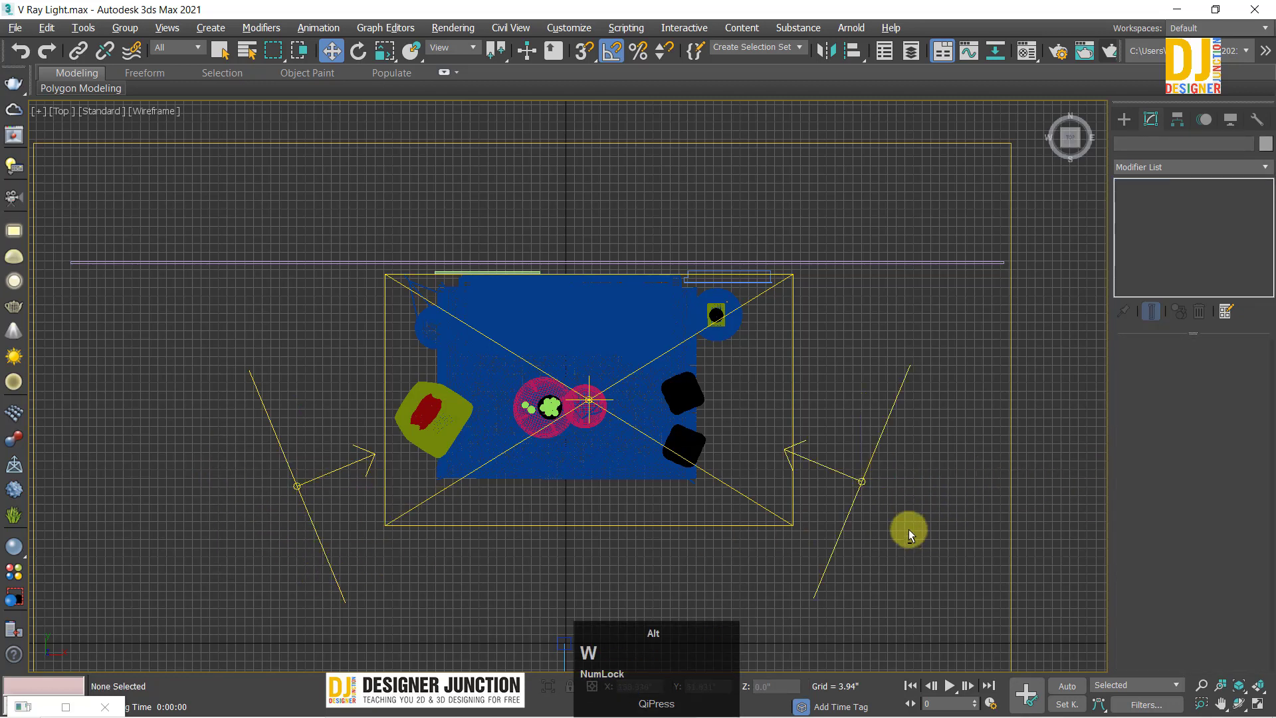
pyautogui.hotkey('shift', 'q')
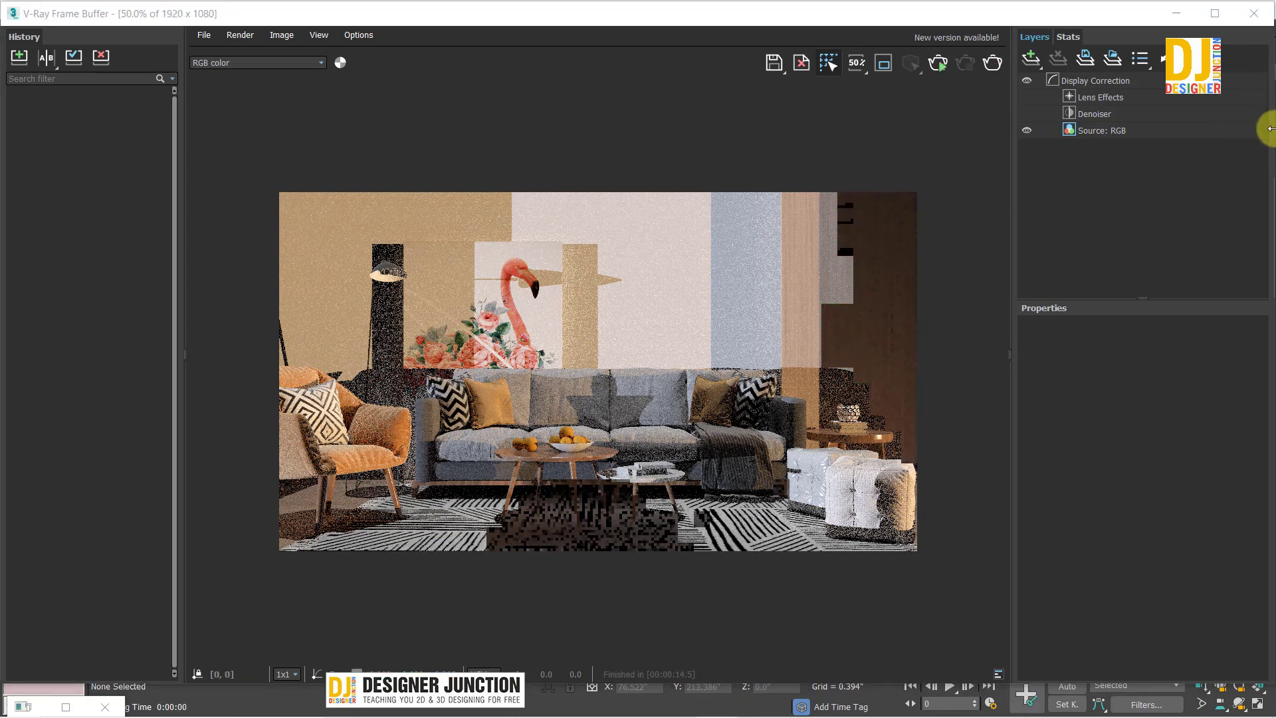
pyautogui.click(636, 233)
# Step: Move both side lights about 30 inches farther toward the camera and outward from the furniture in the Top view
pyautogui.hotkey('alt', 'w')
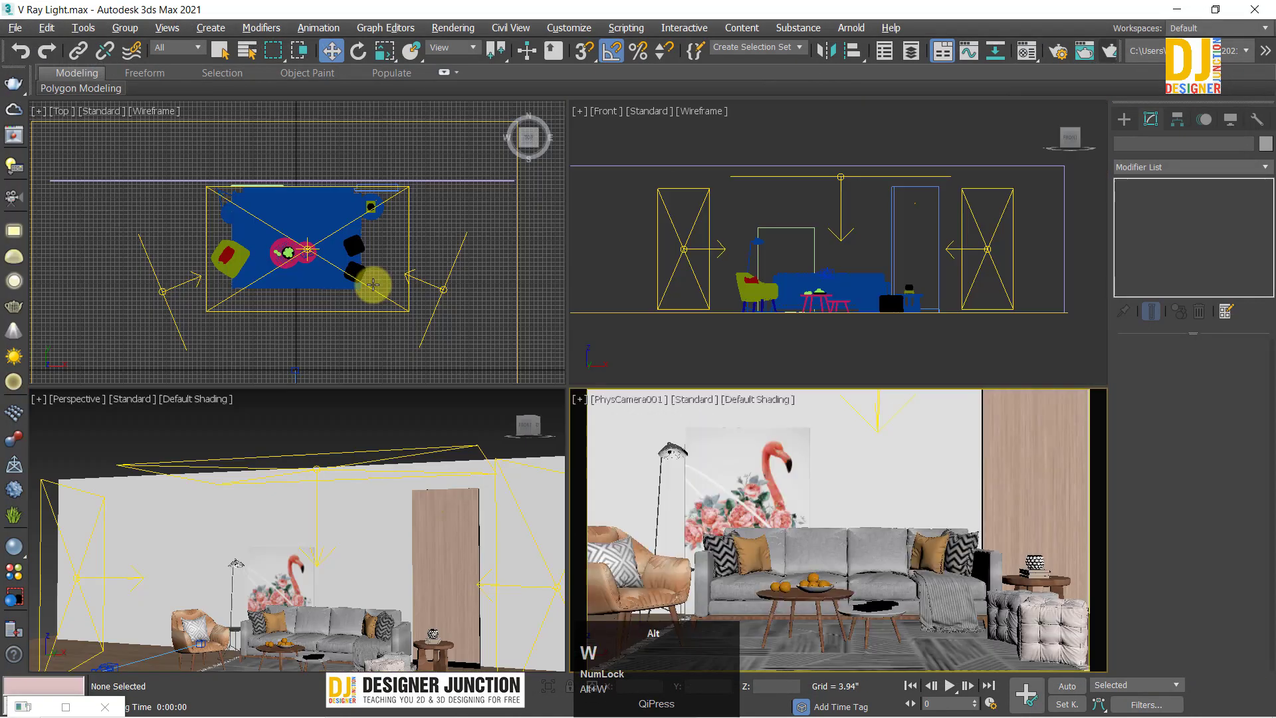
pyautogui.hotkey('alt', 'w')
pyautogui.click(313, 598)
pyautogui.moveTo(370, 407); pyautogui.dragTo(378, 347, button='middle')
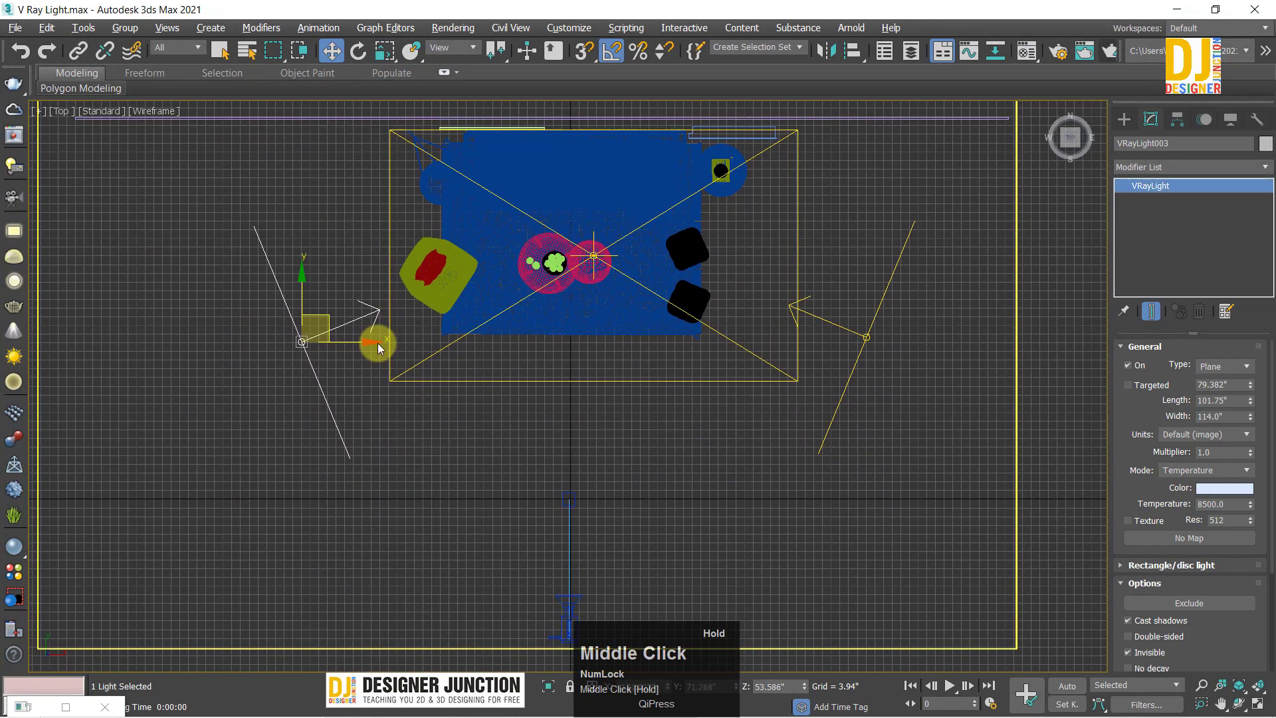
pyautogui.moveTo(322, 322); pyautogui.dragTo(263, 388)
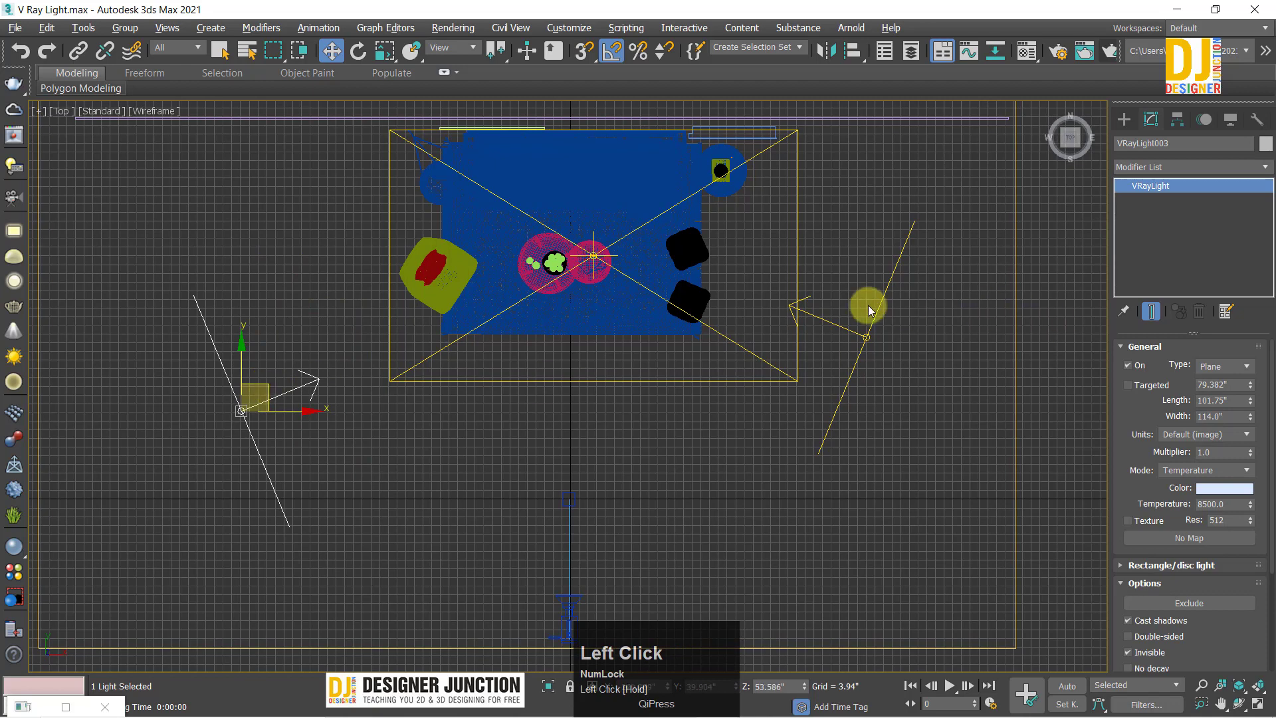
pyautogui.click(885, 300)
pyautogui.moveTo(894, 306); pyautogui.dragTo(895, 378)
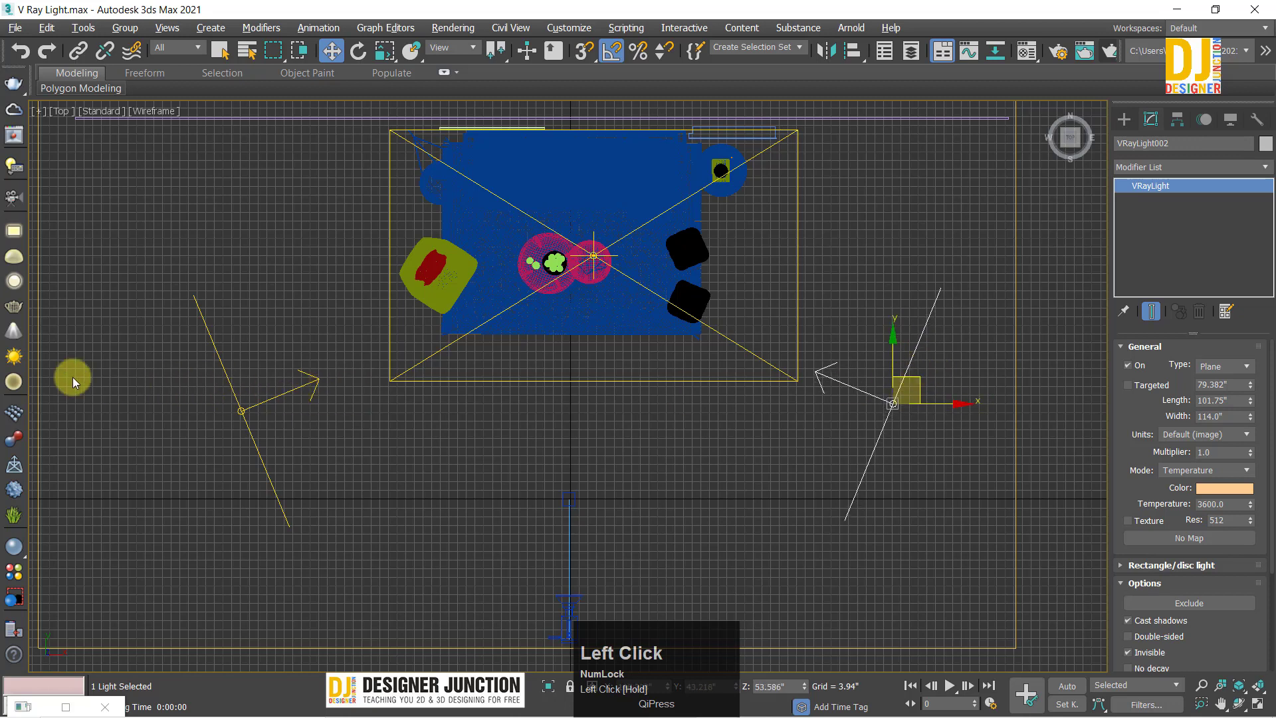
# Step: Shift the armchair-side light about 10 inches inward so it lines up with the opposite side light
pyautogui.click(253, 399)
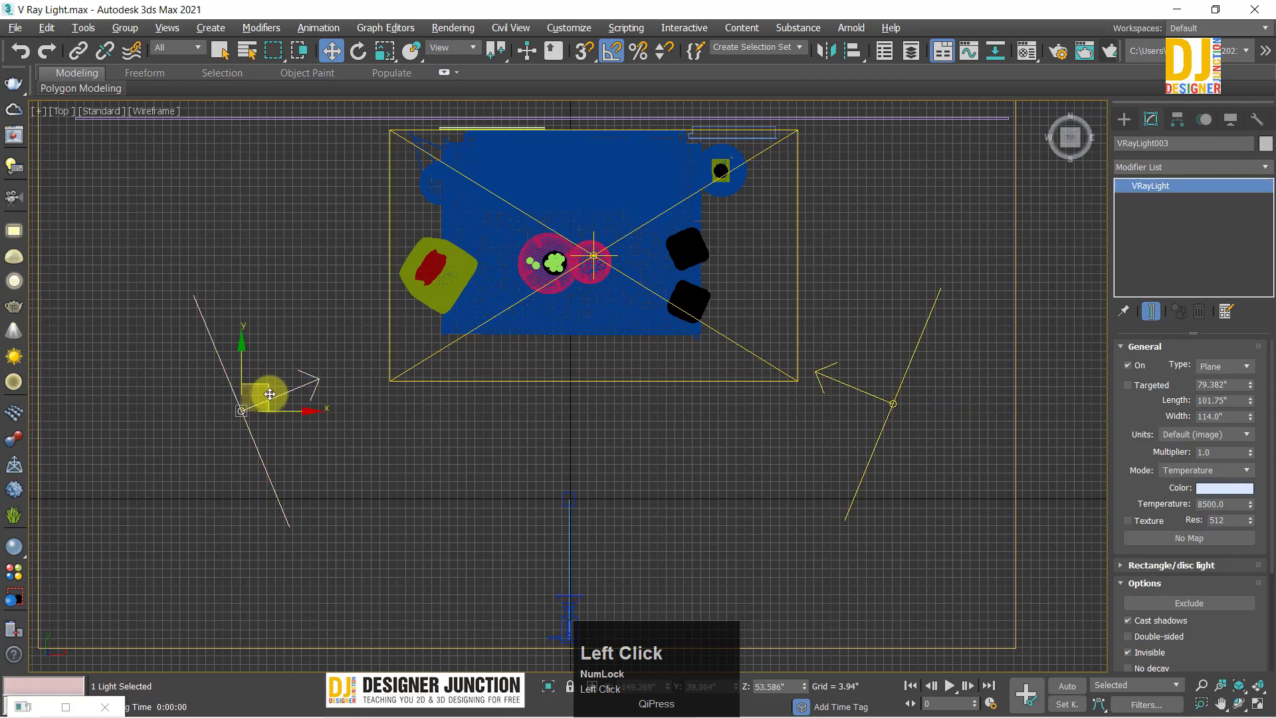
pyautogui.moveTo(269, 394)
pyautogui.mouseDown()
pyautogui.moveTo(284, 414)
pyautogui.moveTo(290, 394)
pyautogui.mouseUp()
pyautogui.click(911, 427)
pyautogui.click(920, 392)
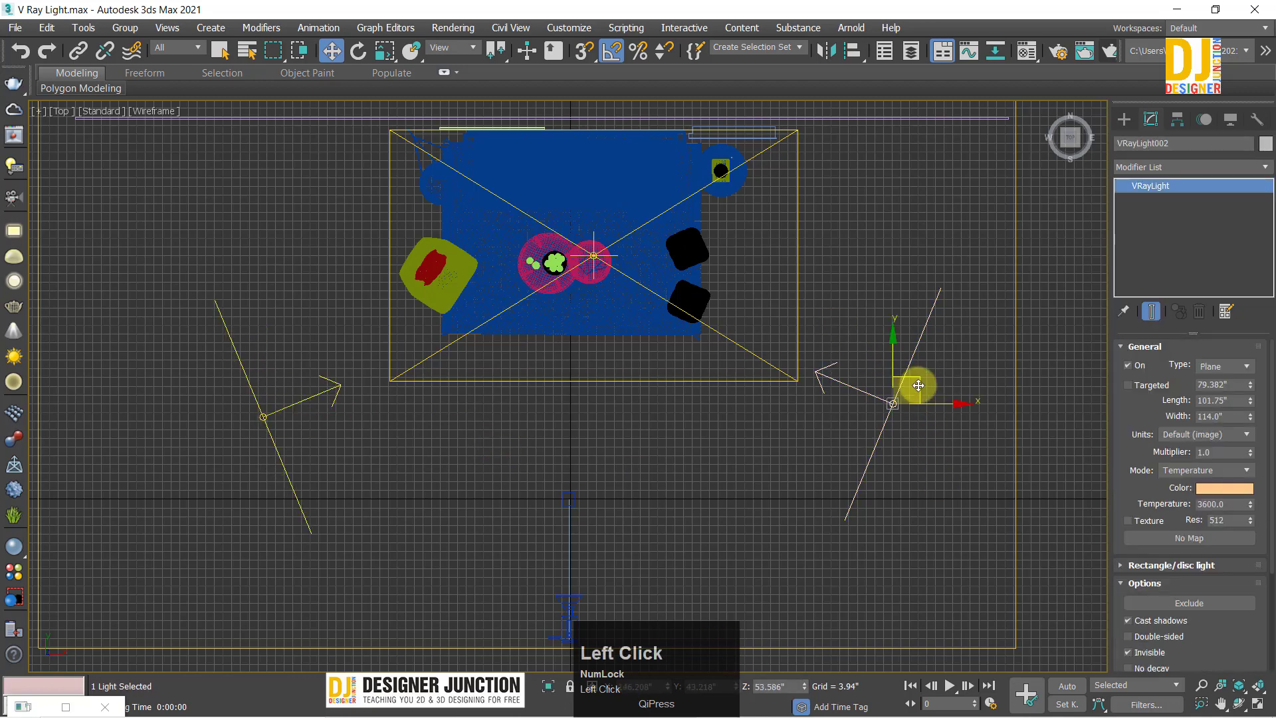
pyautogui.click(934, 500)
# Step: Render the camera view with the repositioned side lights and examine the lighting on the back wall
pyautogui.hotkey('alt', 'w')
pyautogui.hotkey('shift', 'q')
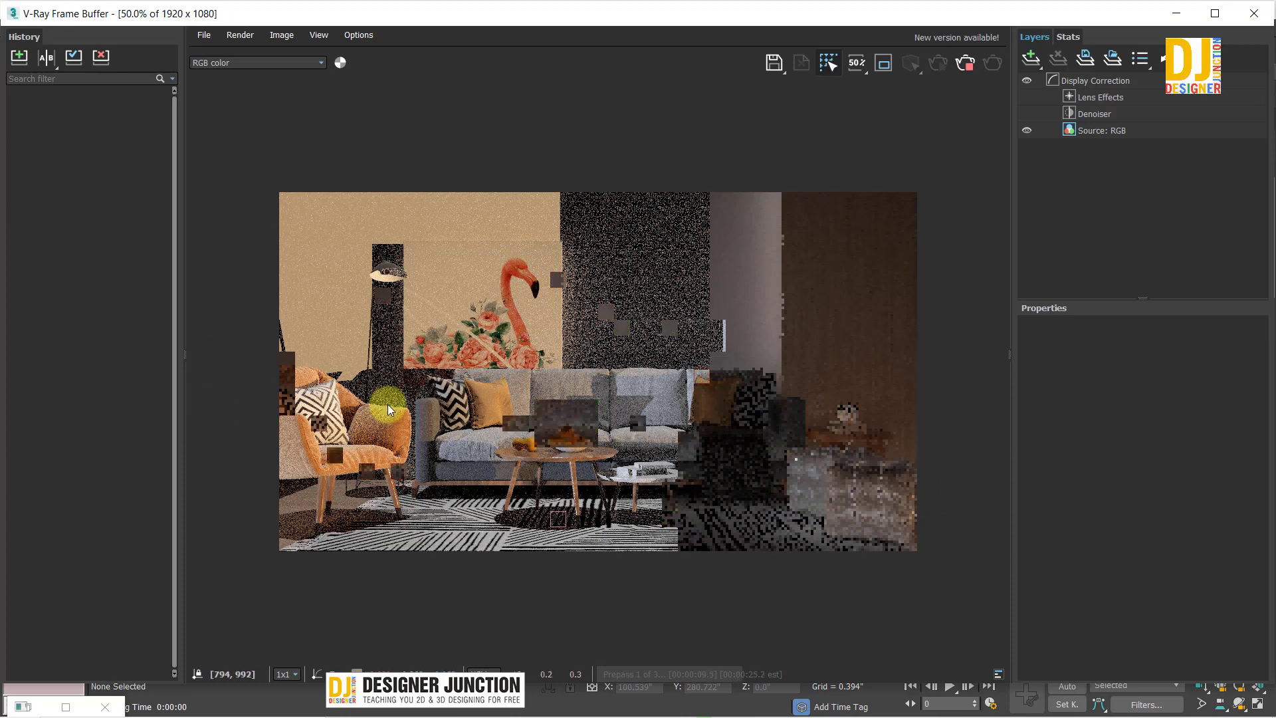
pyautogui.click(298, 220)
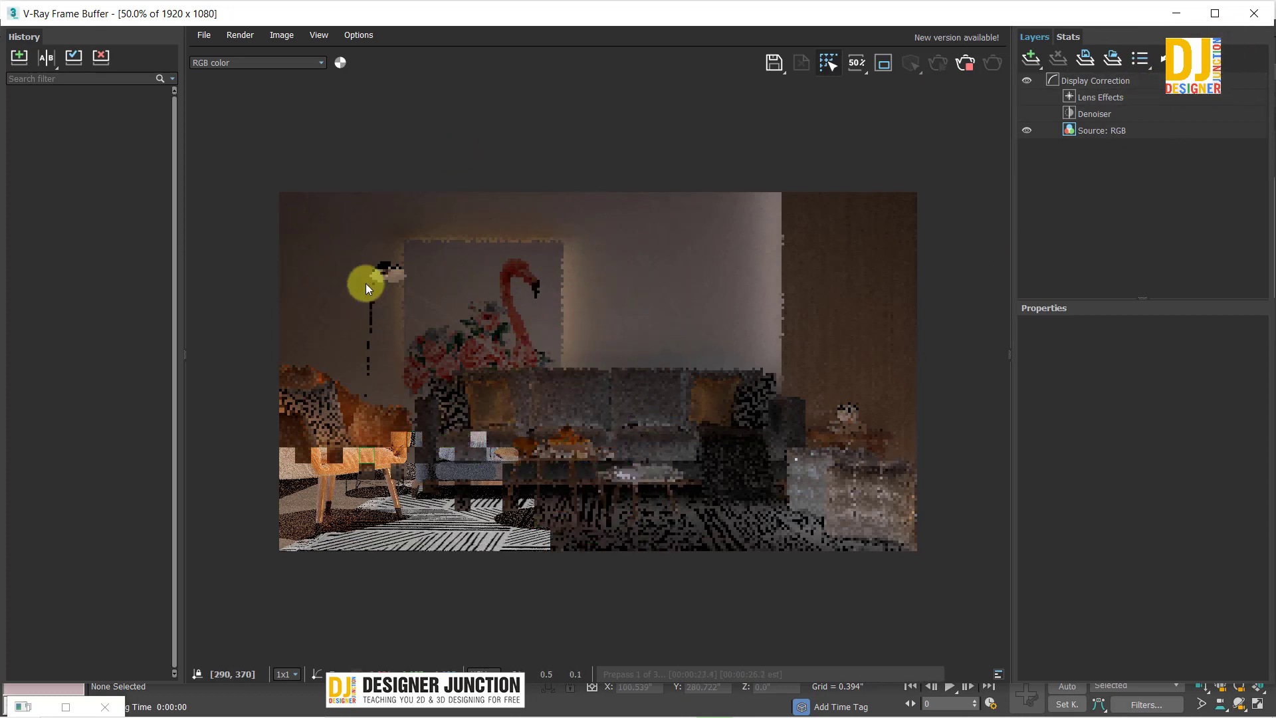
pyautogui.click(335, 237)
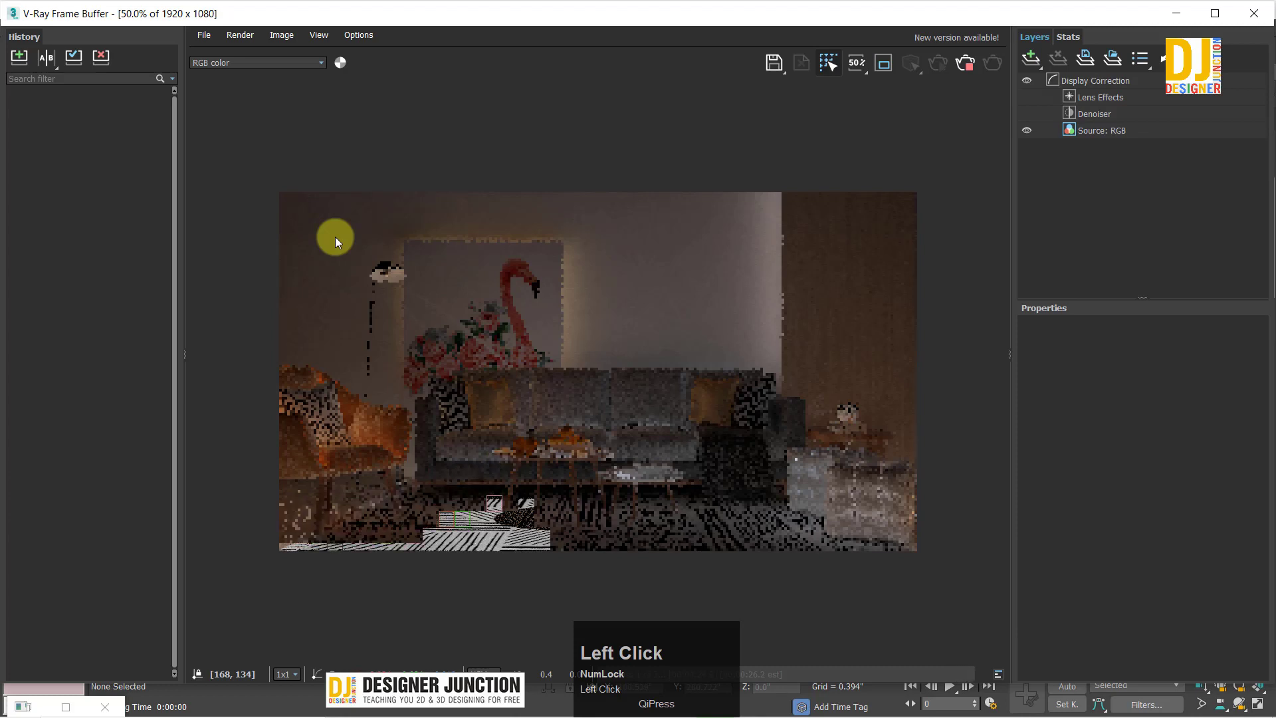